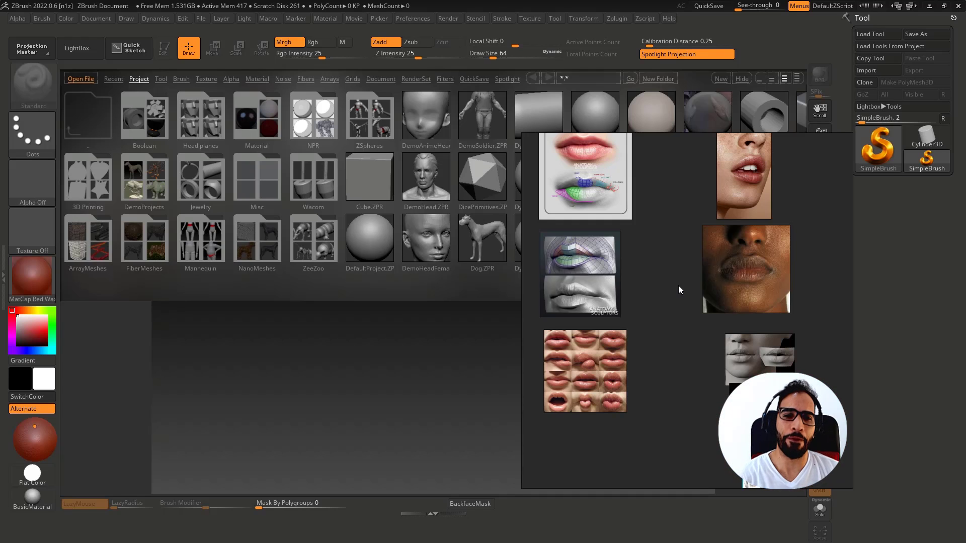
# Step: Move the lip reference board off the canvas and initialize ZBrush
pyautogui.moveTo(663, 340); pyautogui.dragTo(965, 362, button='right')
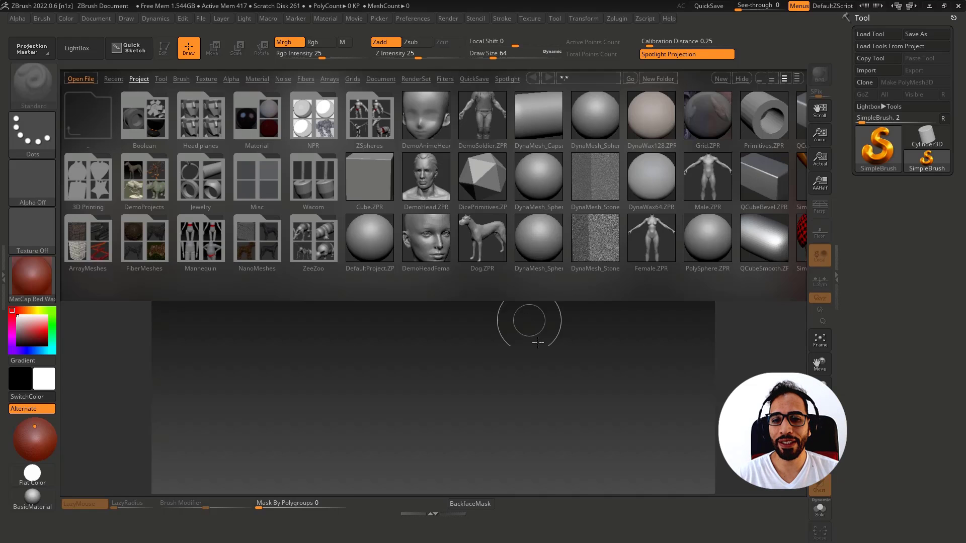
pyautogui.moveTo(455, 325); pyautogui.dragTo(518, 411)
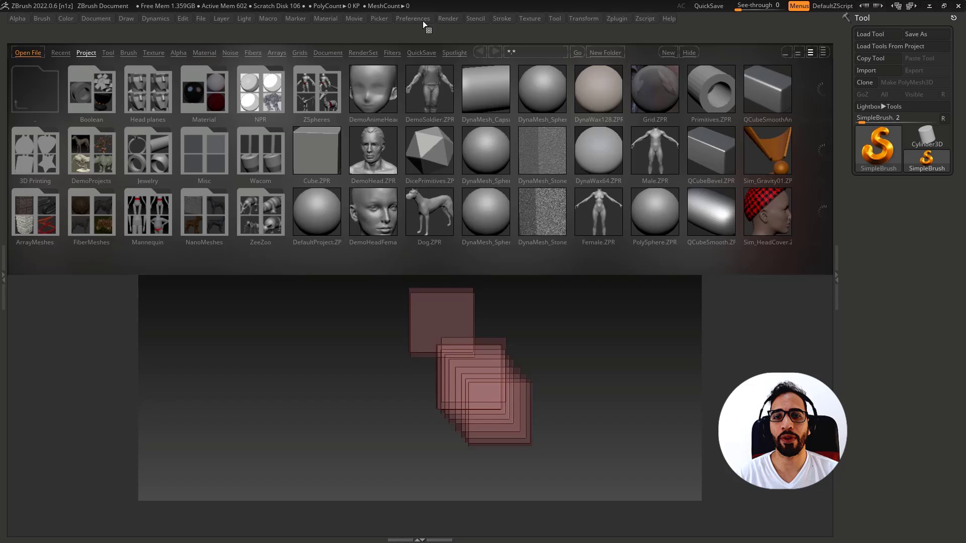
pyautogui.click(420, 18)
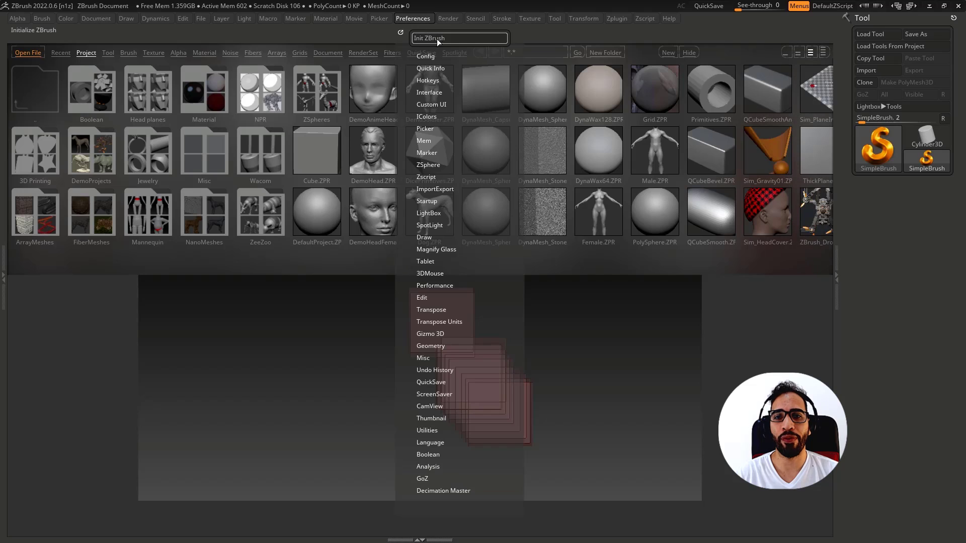
pyautogui.click(436, 39)
pyautogui.click(504, 321)
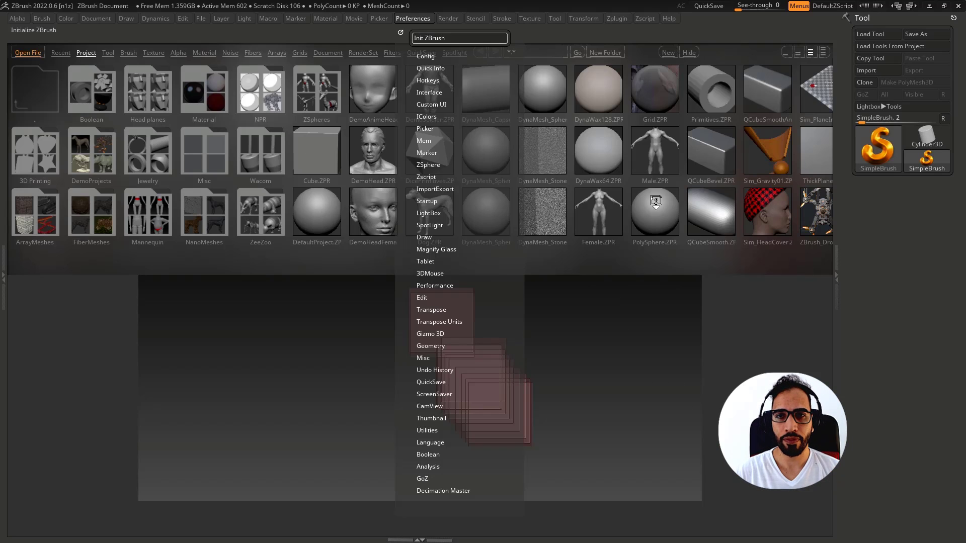
# Step: Resize the document to 1920 wide by 1144 high and clear the test strokes from the canvas
pyautogui.moveTo(579, 385)
pyautogui.mouseDown()
pyautogui.moveTo(408, 319)
pyautogui.moveTo(718, 349)
pyautogui.moveTo(686, 308)
pyautogui.moveTo(410, 443)
pyautogui.mouseUp()
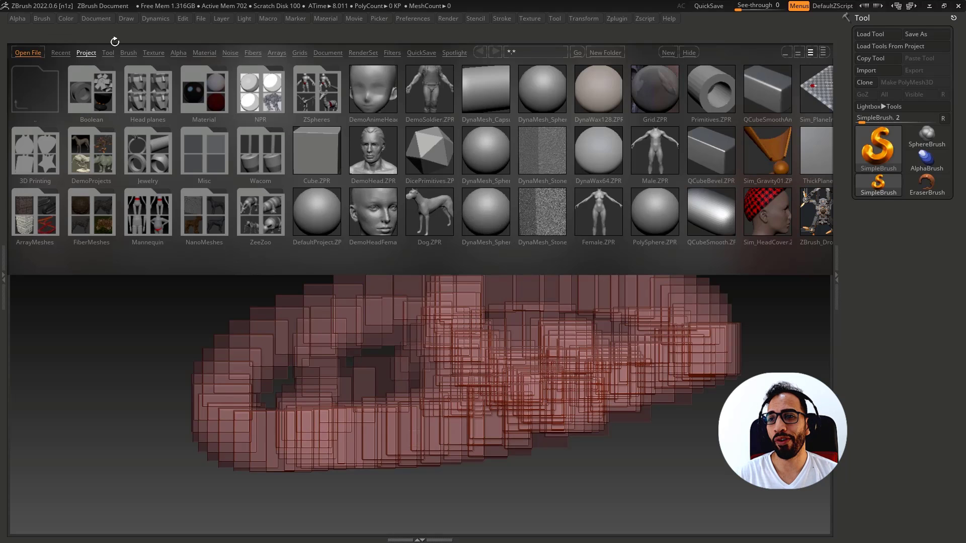
pyautogui.click(99, 19)
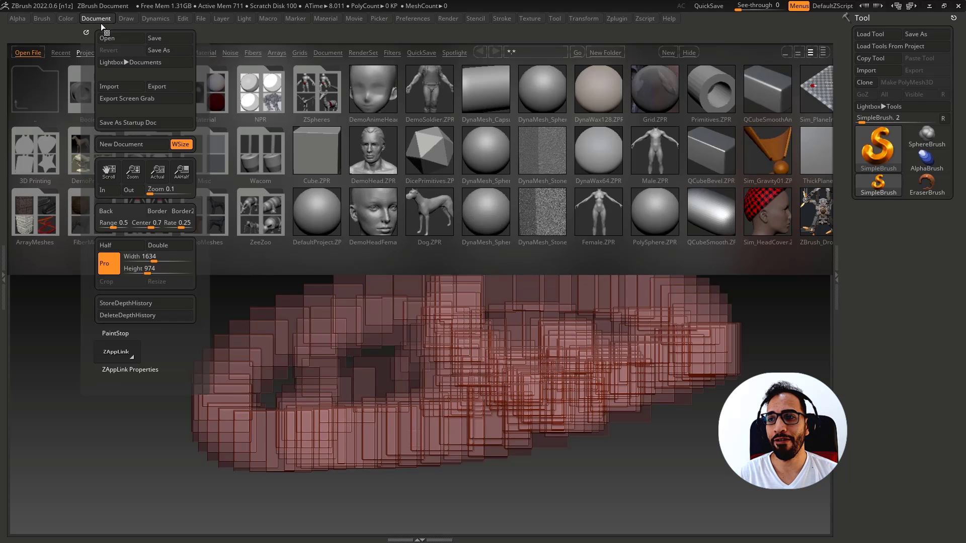
pyautogui.click(153, 259)
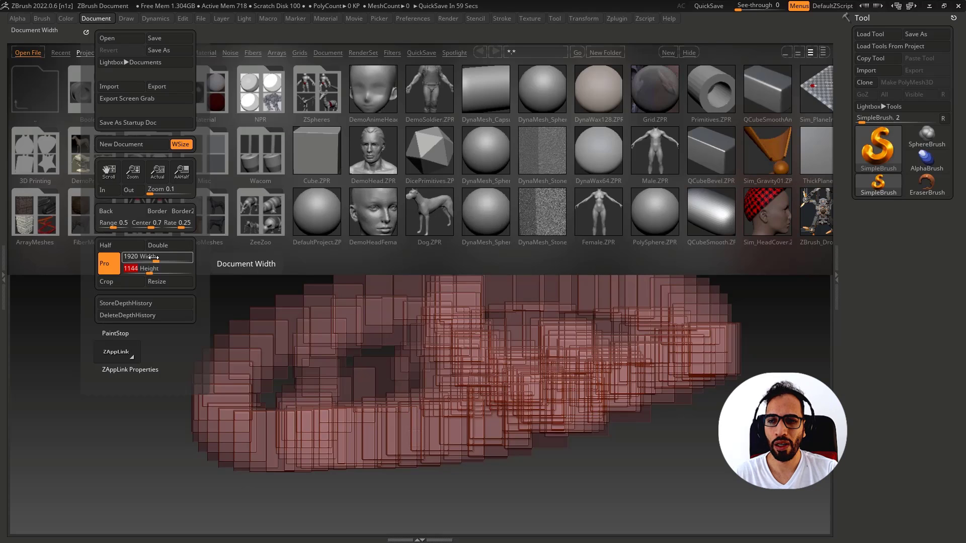
pyautogui.click(154, 258)
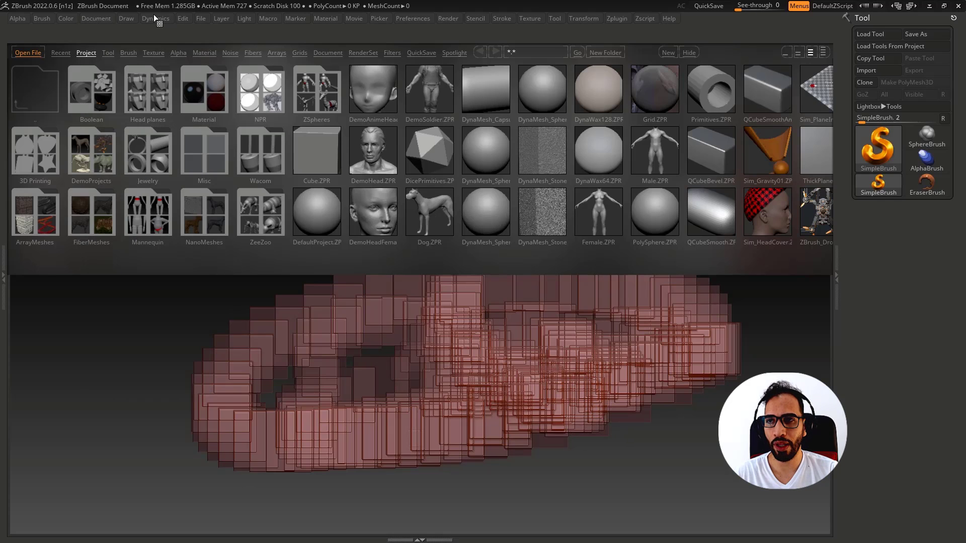
pyautogui.click(99, 21)
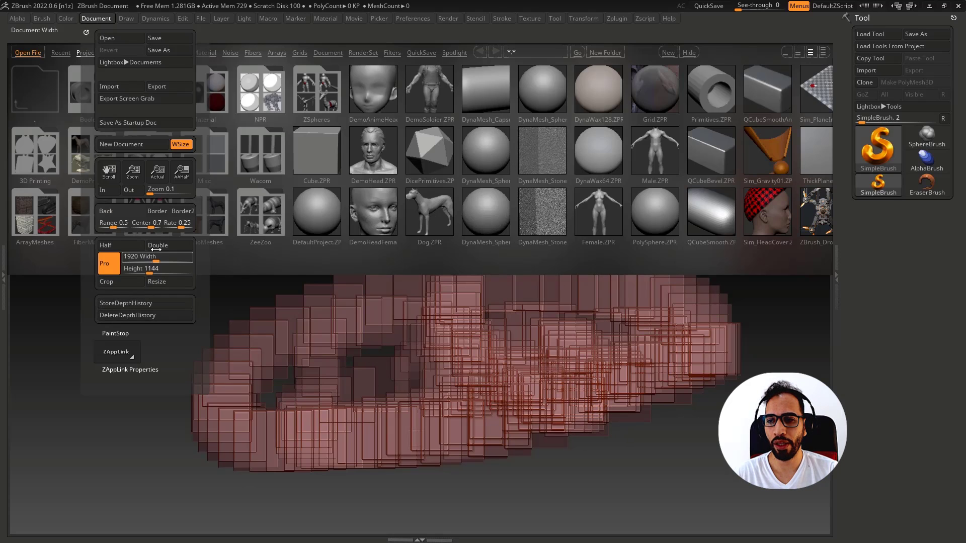
pyautogui.click(160, 282)
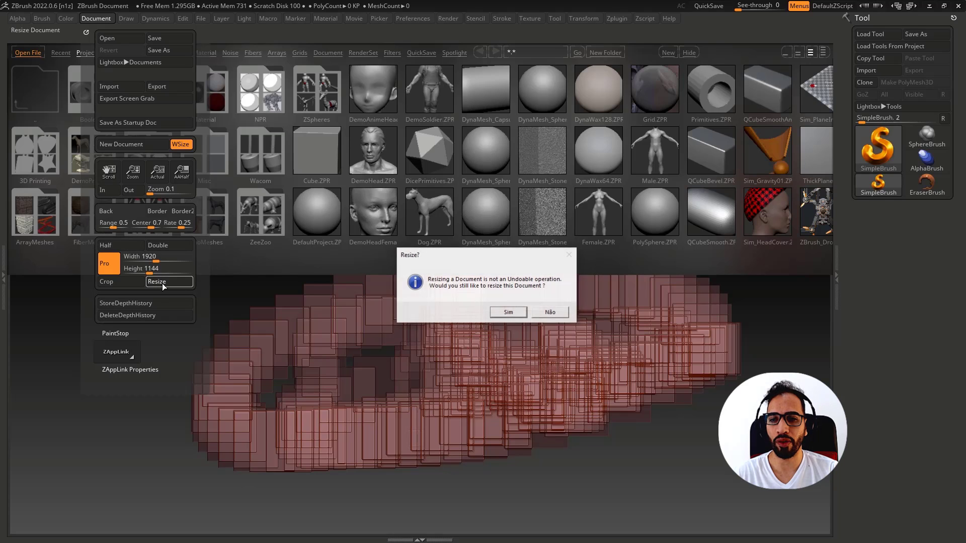
pyautogui.click(506, 311)
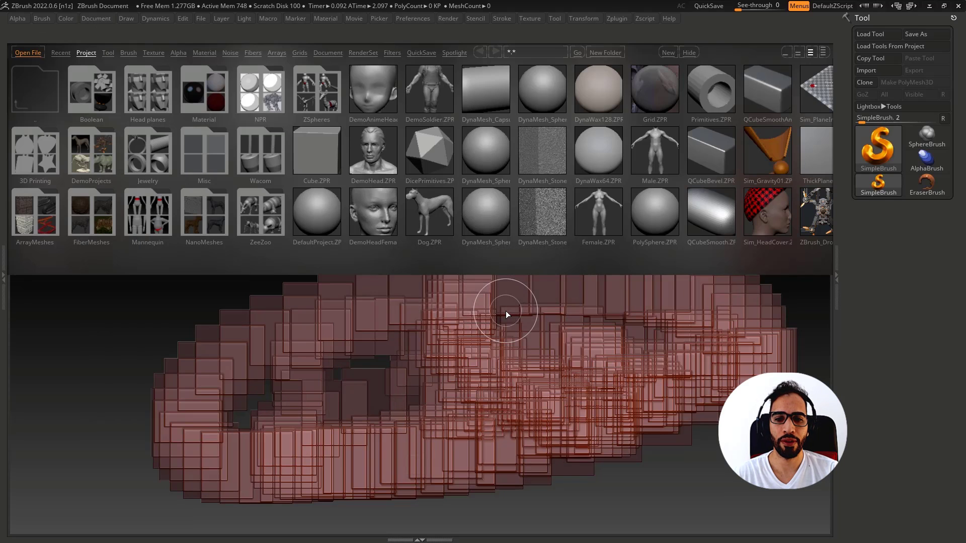
pyautogui.hotkey('ctrl', 'n')
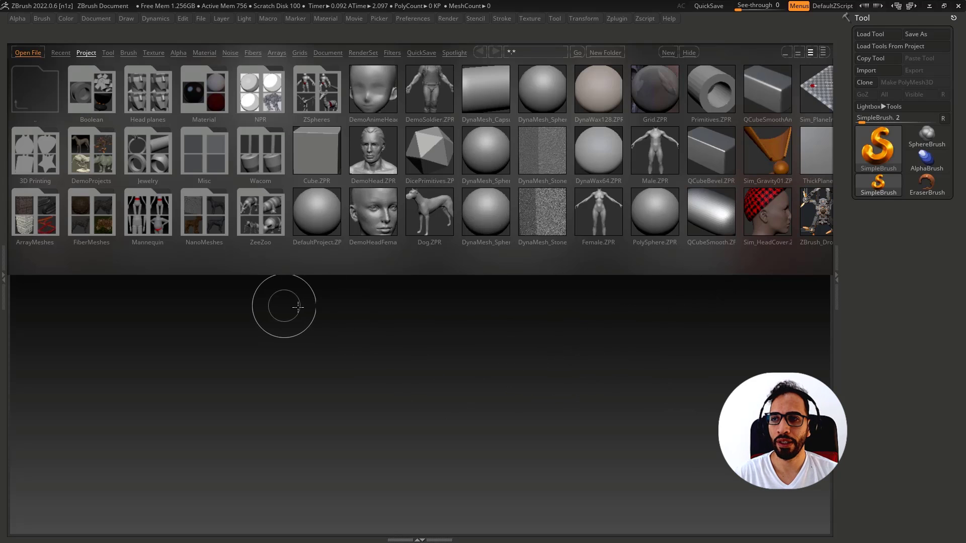
# Step: Hide LightBox and set the document's background gradient range to 0, with the full interface displayed
pyautogui.press(',')
pyautogui.click(96, 18)
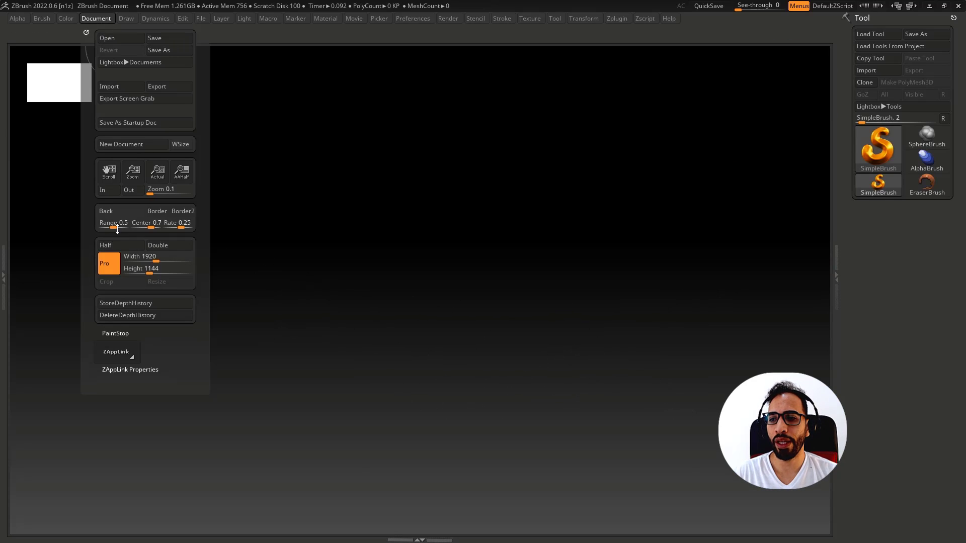
pyautogui.moveTo(91, 225); pyautogui.dragTo(91, 225)
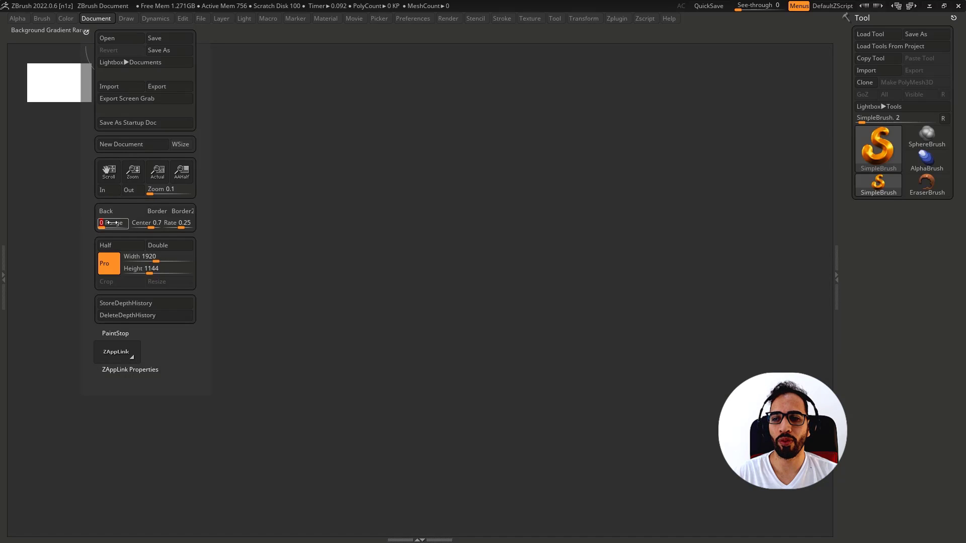
pyautogui.press('Tab')
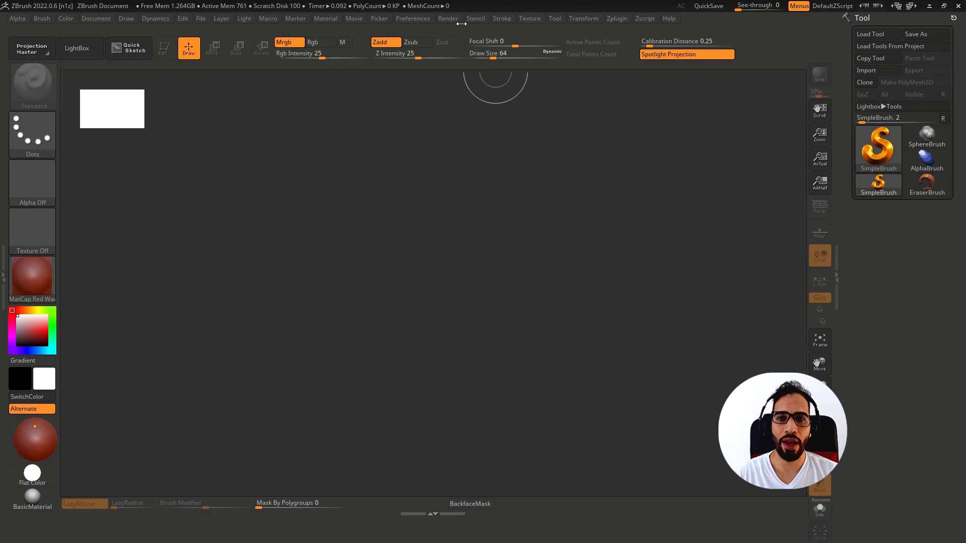
# Step: Set the QuickSave maximum duration and rest duration to 600 and delete the existing QuickSave files
pyautogui.click(425, 20)
pyautogui.click(435, 382)
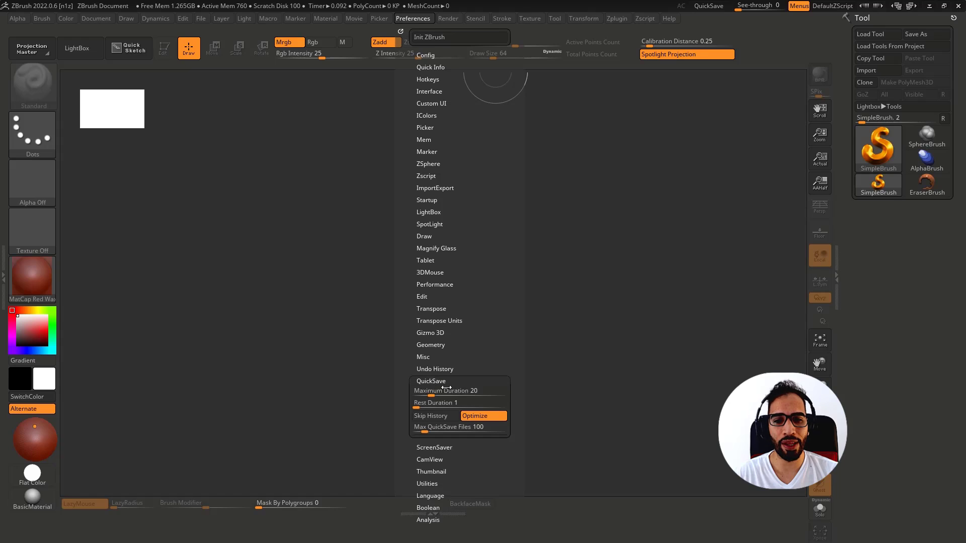
pyautogui.moveTo(446, 390); pyautogui.dragTo(524, 406)
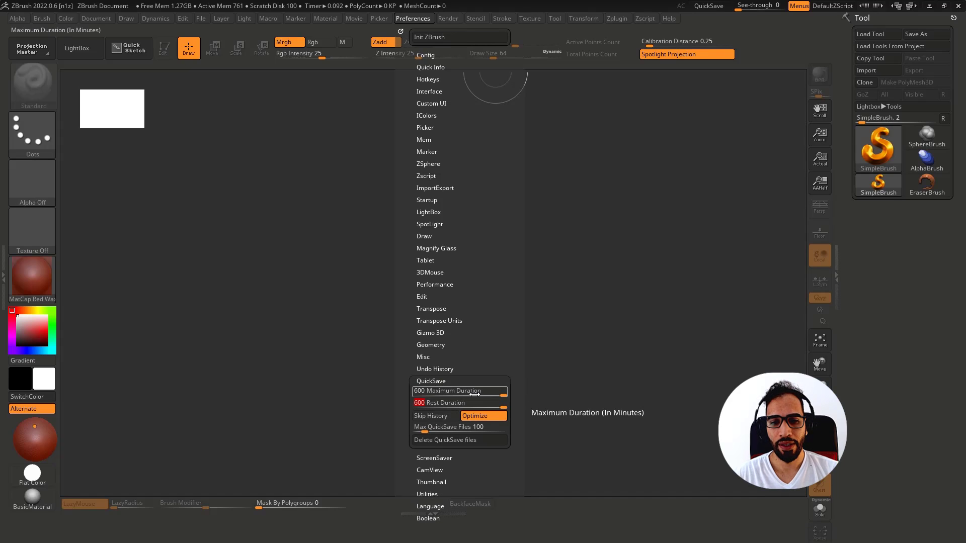
pyautogui.click(469, 441)
pyautogui.click(403, 464)
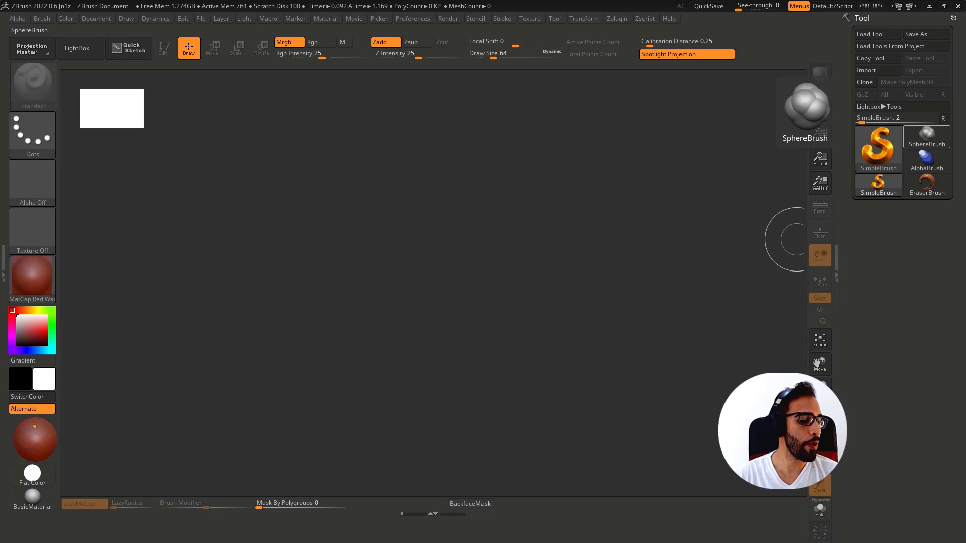
# Step: Bring the lip reference board back over the canvas and enlarge its window around the images
pyautogui.moveTo(965, 221); pyautogui.dragTo(241, 203, button='right')
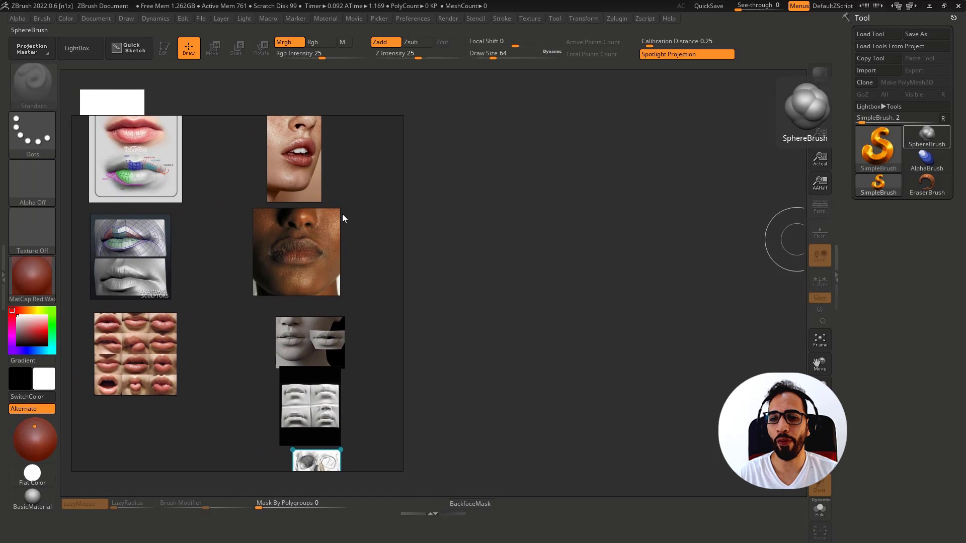
pyautogui.moveTo(343, 214); pyautogui.dragTo(351, 242, button='middle')
pyautogui.scroll(2, 212, 214)
pyautogui.scroll(-1, 212, 214)
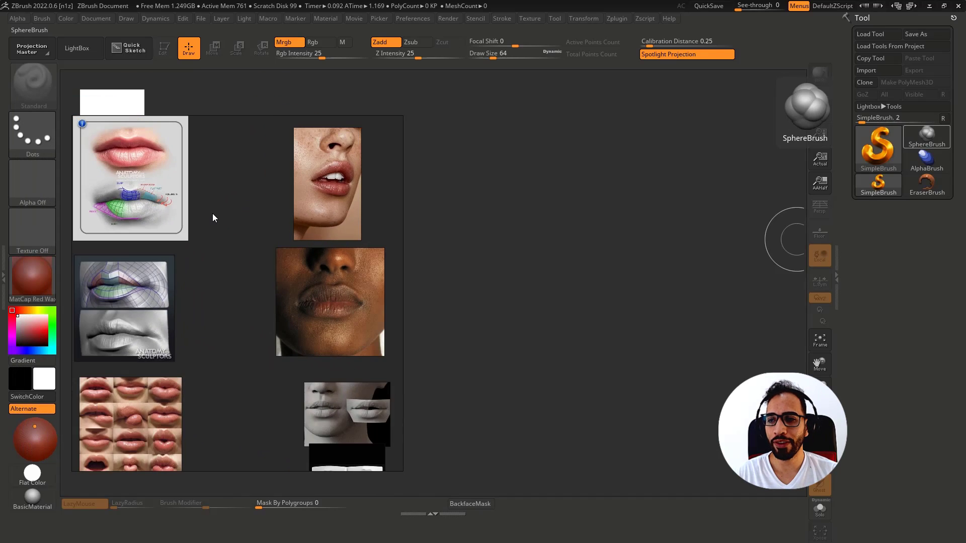
pyautogui.moveTo(408, 224); pyautogui.dragTo(576, 217, button='right')
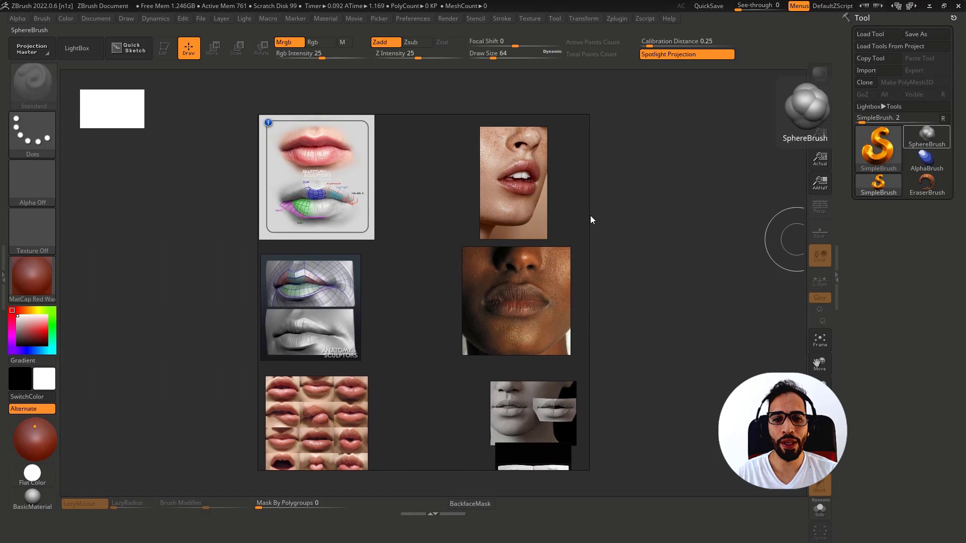
pyautogui.moveTo(590, 215); pyautogui.dragTo(890, 231)
pyautogui.moveTo(432, 181); pyautogui.dragTo(564, 246, button='middle')
pyautogui.scroll(3, 543, 219)
pyautogui.moveTo(111, 74); pyautogui.dragTo(83, 60)
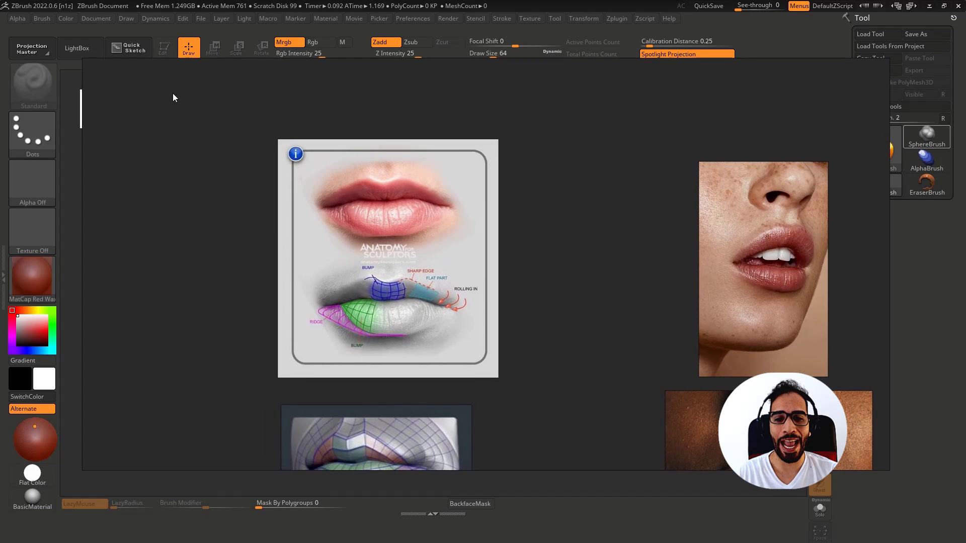
# Step: Place the parted-lips photo beside the Anatomy for Sculptors lip diagram and frame both images large in the reference board
pyautogui.moveTo(636, 197); pyautogui.dragTo(514, 170, button='right')
pyautogui.scroll(3, 440, 181)
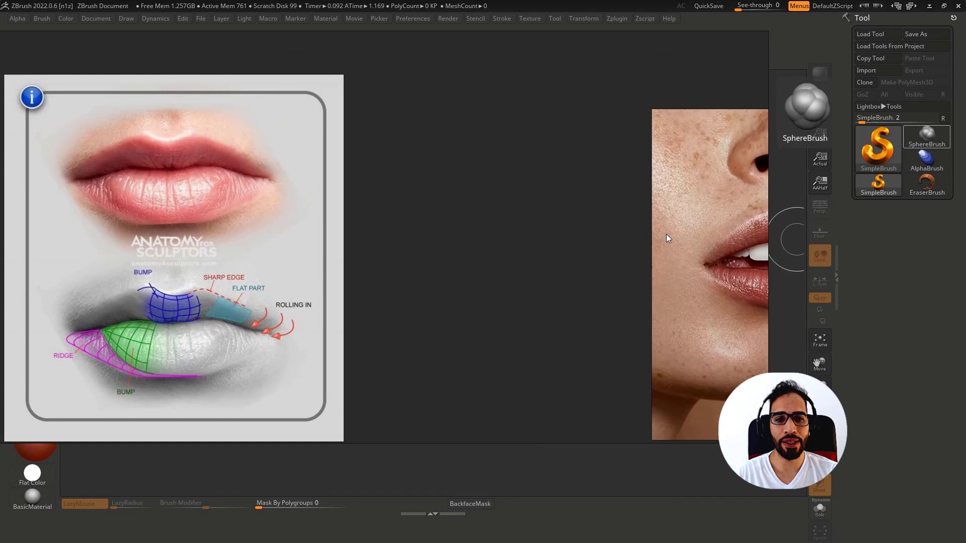
pyautogui.moveTo(666, 234); pyautogui.dragTo(437, 209)
pyautogui.moveTo(456, 207); pyautogui.dragTo(516, 194, button='middle')
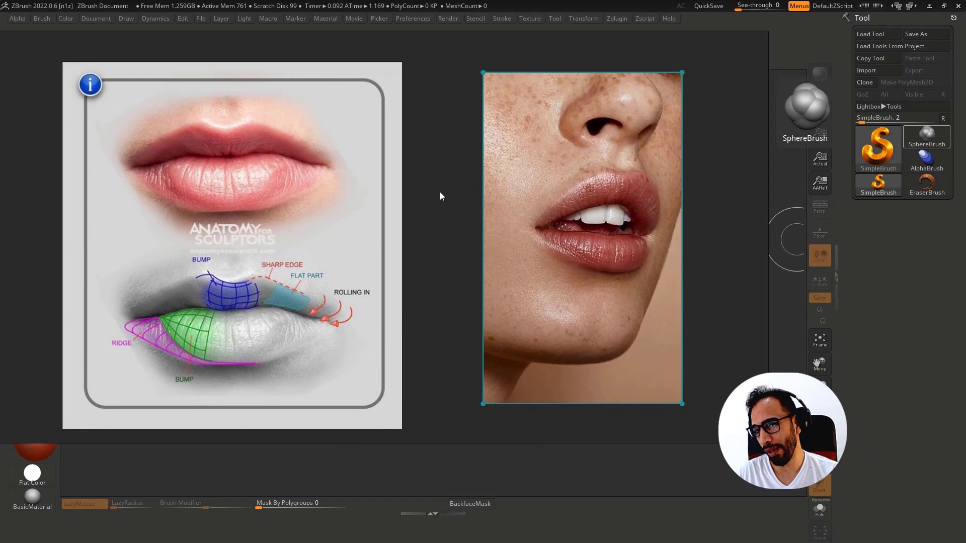
pyautogui.moveTo(440, 193); pyautogui.dragTo(451, 201, button='right')
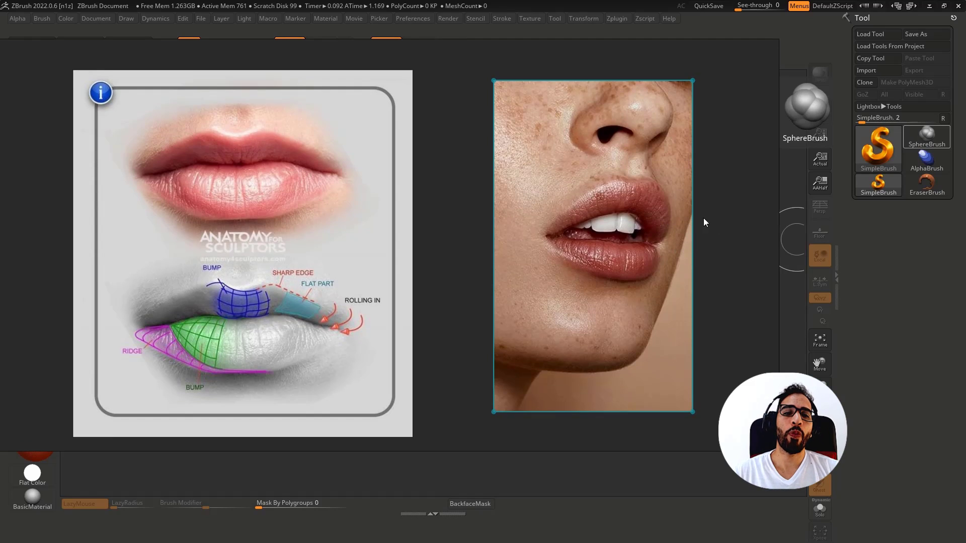
pyautogui.click(733, 268)
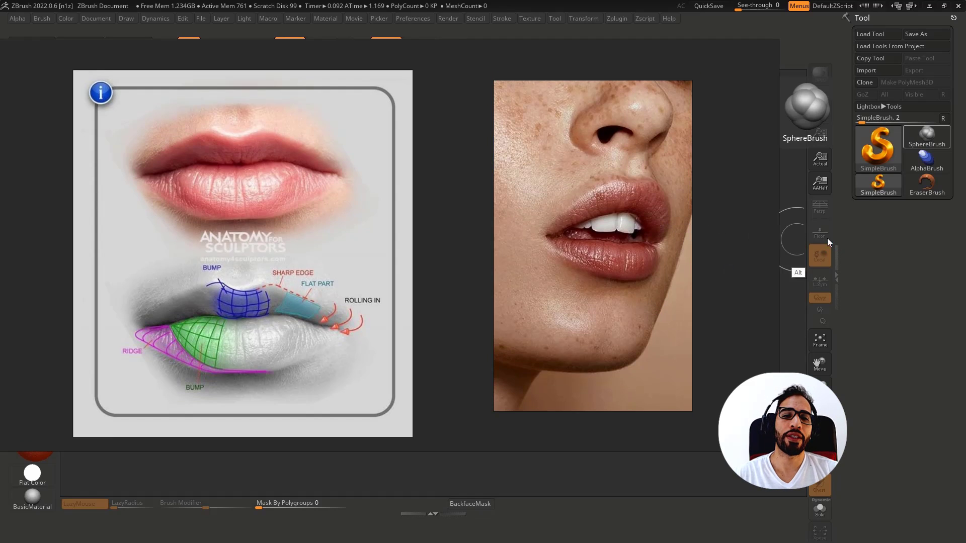
# Step: Mark the lips in the photo, and circle and number the five lip masses 1 to 5 on the anatomy diagram
pyautogui.moveTo(877, 223); pyautogui.dragTo(707, 207)
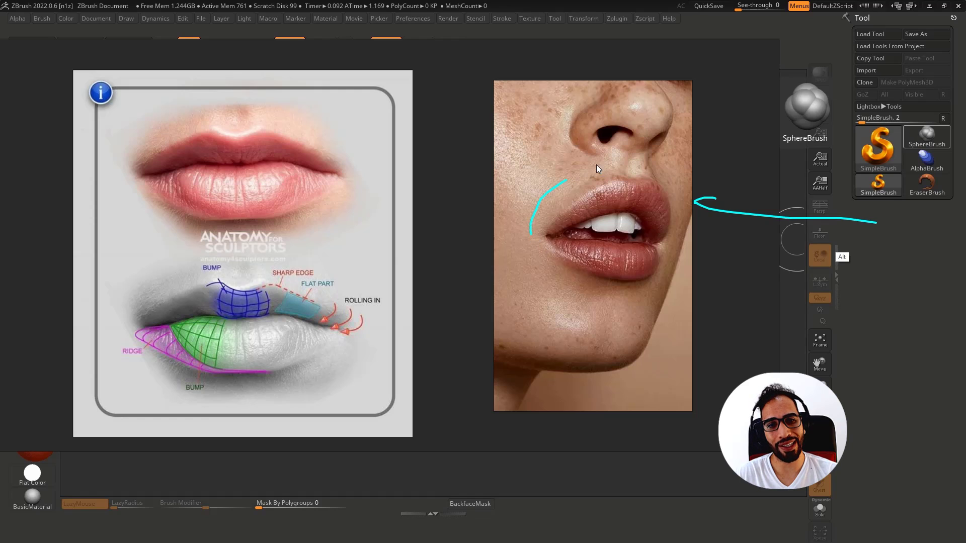
pyautogui.moveTo(596, 165)
pyautogui.mouseDown()
pyautogui.moveTo(705, 254)
pyautogui.moveTo(598, 200)
pyautogui.mouseUp()
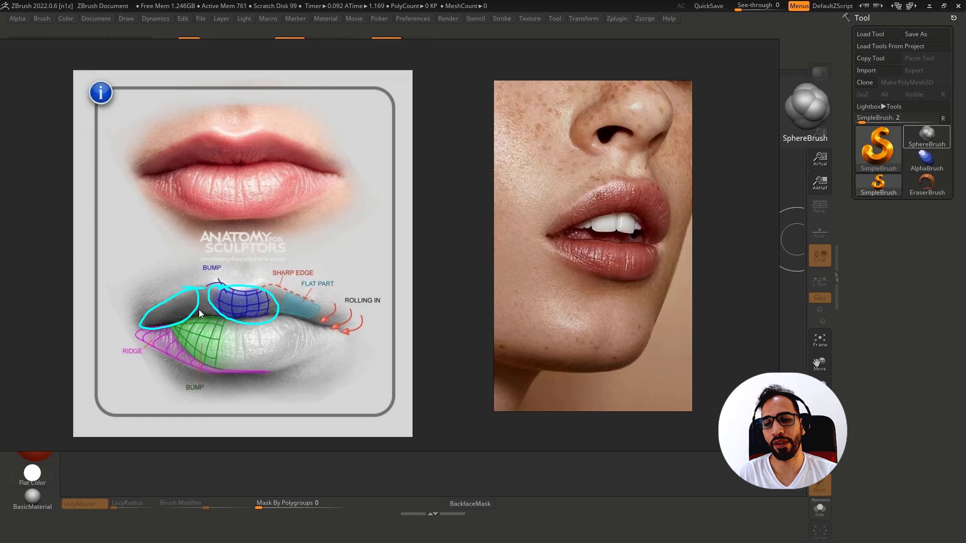
pyautogui.moveTo(291, 293); pyautogui.dragTo(291, 291)
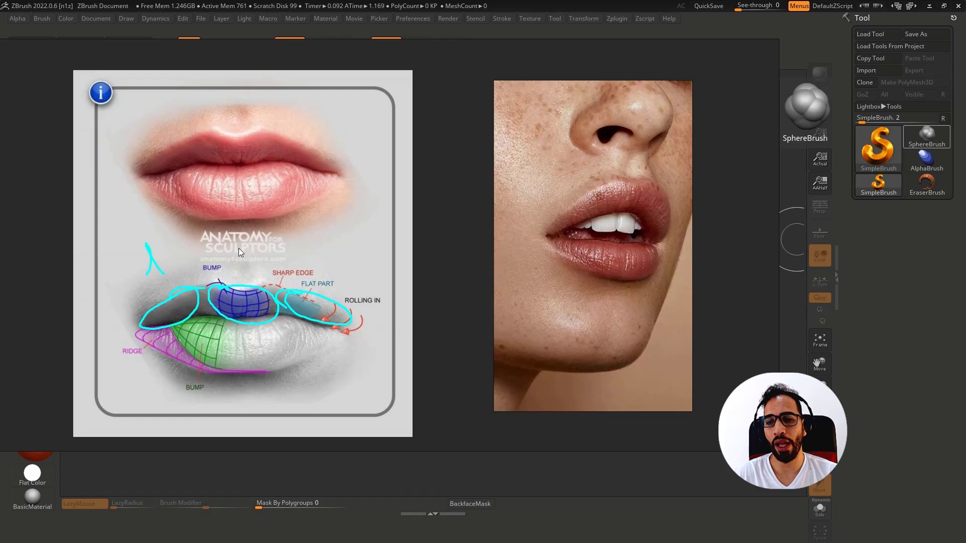
pyautogui.moveTo(312, 225); pyautogui.dragTo(352, 276)
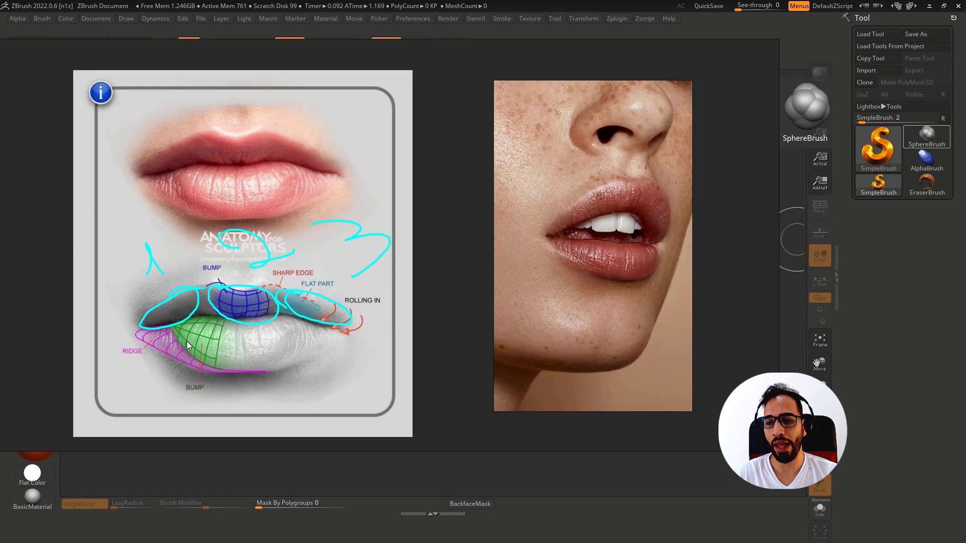
pyautogui.moveTo(226, 336); pyautogui.dragTo(191, 317)
pyautogui.moveTo(251, 355)
pyautogui.mouseDown()
pyautogui.moveTo(310, 329)
pyautogui.moveTo(263, 357)
pyautogui.moveTo(211, 410)
pyautogui.mouseUp()
pyautogui.moveTo(305, 368)
pyautogui.mouseDown()
pyautogui.moveTo(300, 387)
pyautogui.moveTo(260, 422)
pyautogui.mouseUp()
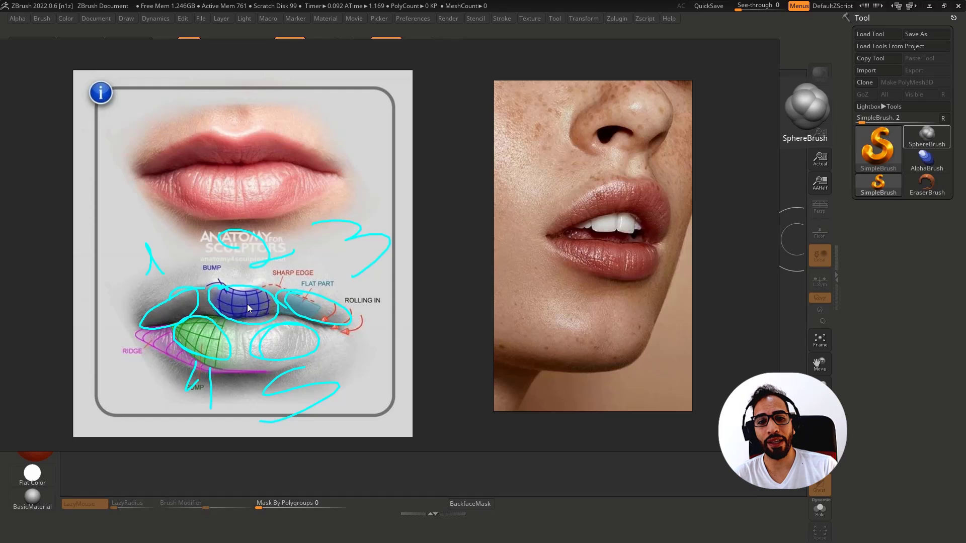
# Step: Draw an arrow from the diagram to the photo's mouth, circle the mouth area, and clear all annotations
pyautogui.moveTo(399, 338); pyautogui.dragTo(566, 238)
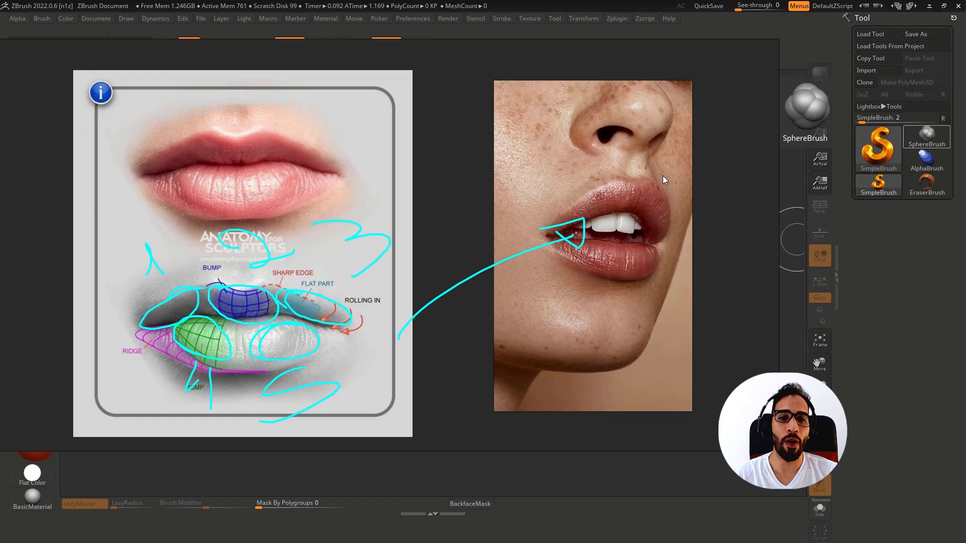
pyautogui.moveTo(672, 161)
pyautogui.mouseDown()
pyautogui.moveTo(735, 221)
pyautogui.moveTo(654, 236)
pyautogui.mouseUp()
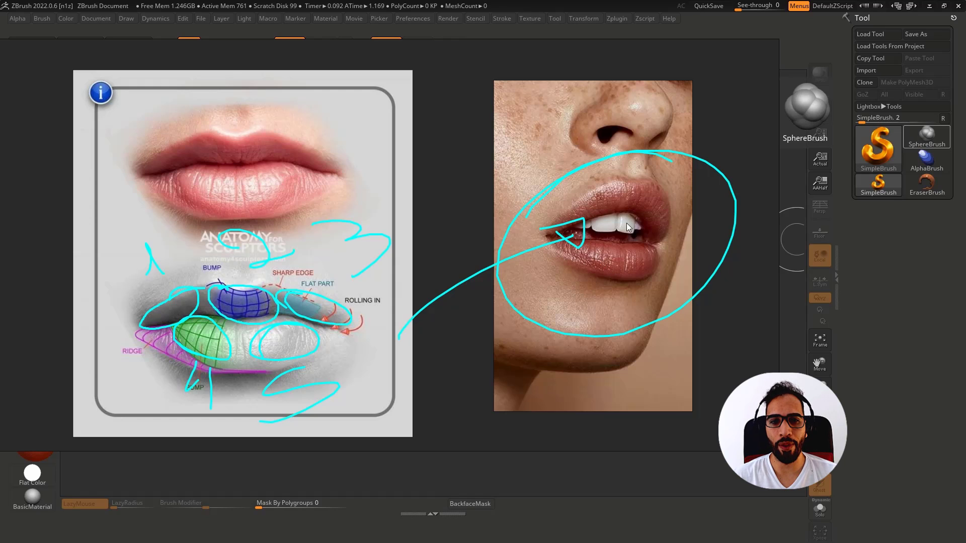
pyautogui.moveTo(629, 171)
pyautogui.mouseDown()
pyautogui.moveTo(710, 216)
pyautogui.moveTo(604, 176)
pyautogui.mouseUp()
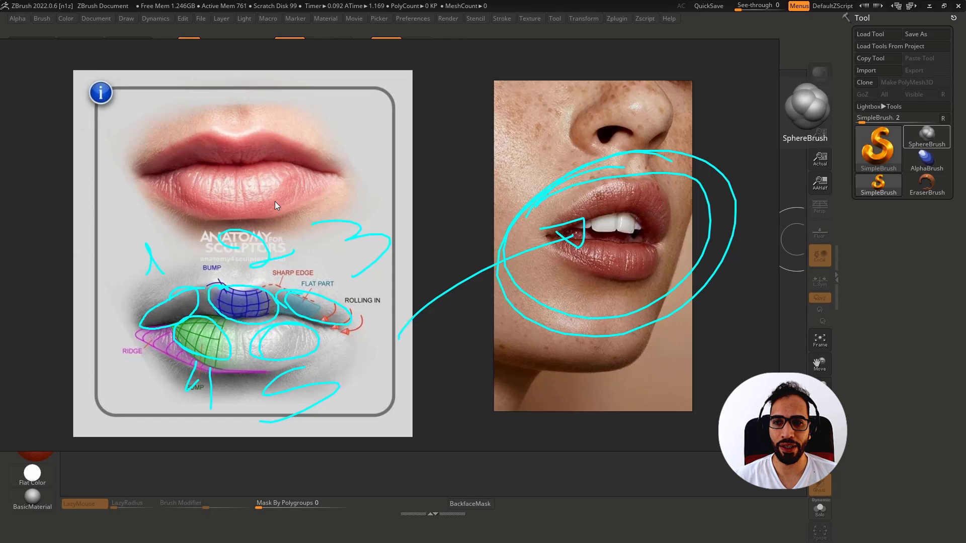
pyautogui.moveTo(171, 284); pyautogui.dragTo(200, 290)
pyautogui.press('Escape')
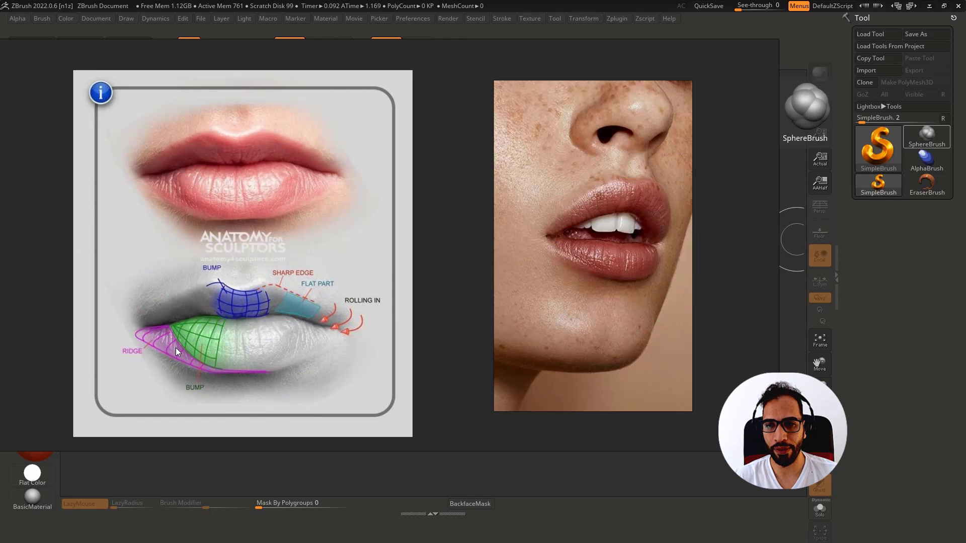
# Step: Move the dark-skinned lips photo, grey portrait and four-panel lip sculpt closer to the Mouth column and extend the reference board downward
pyautogui.scroll(-7, 194, 289)
pyautogui.moveTo(187, 422); pyautogui.dragTo(341, 246, button='middle')
pyautogui.scroll(-4, 274, 330)
pyautogui.scroll(1, 399, 270)
pyautogui.scroll(-2, 412, 318)
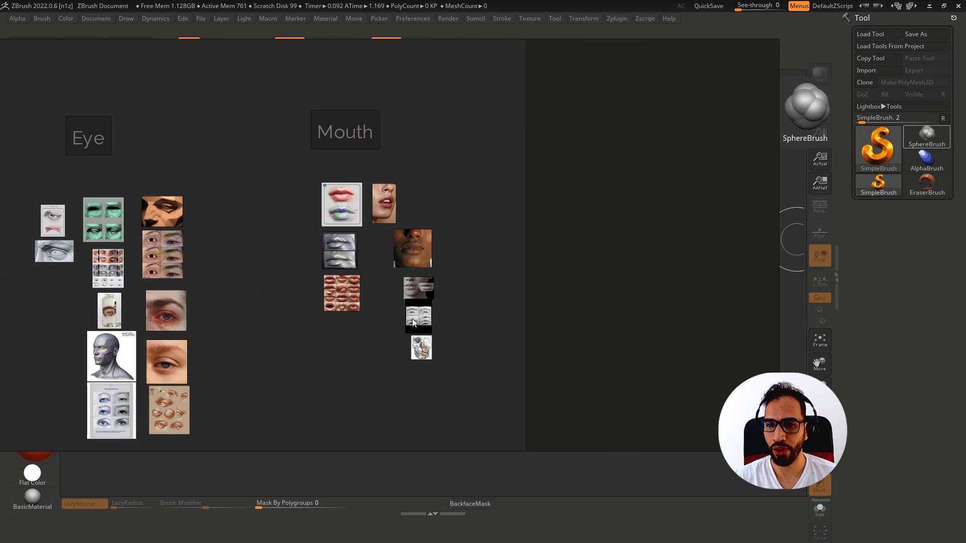
pyautogui.scroll(5, 354, 256)
pyautogui.scroll(1, 357, 260)
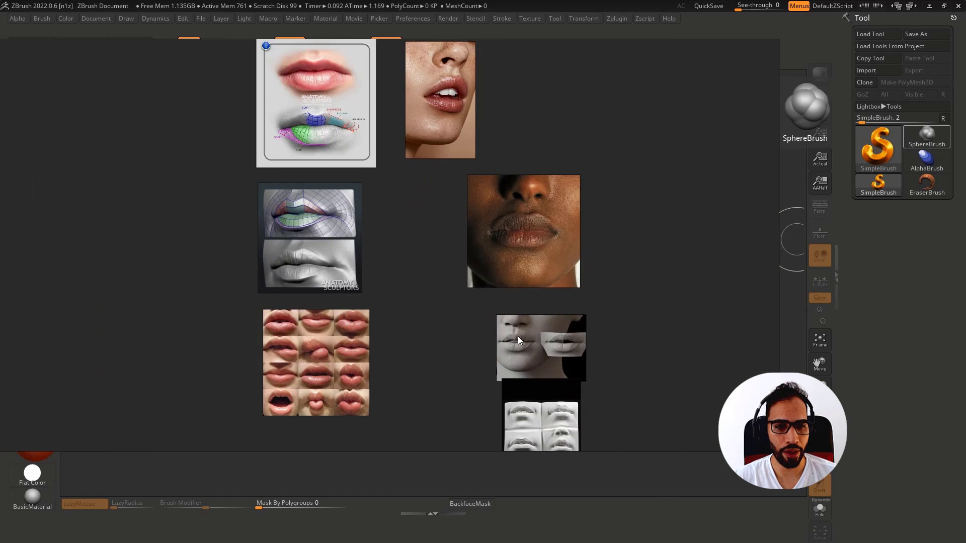
pyautogui.moveTo(577, 251); pyautogui.dragTo(530, 249)
pyautogui.moveTo(570, 374); pyautogui.dragTo(495, 352)
pyautogui.moveTo(535, 420); pyautogui.dragTo(477, 411)
pyautogui.scroll(-1, 536, 309)
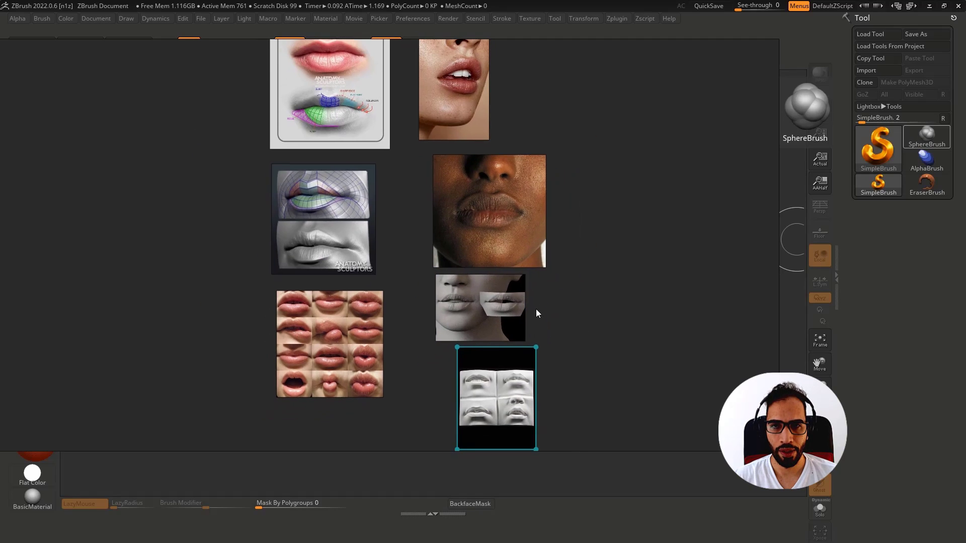
pyautogui.moveTo(669, 453); pyautogui.dragTo(654, 492)
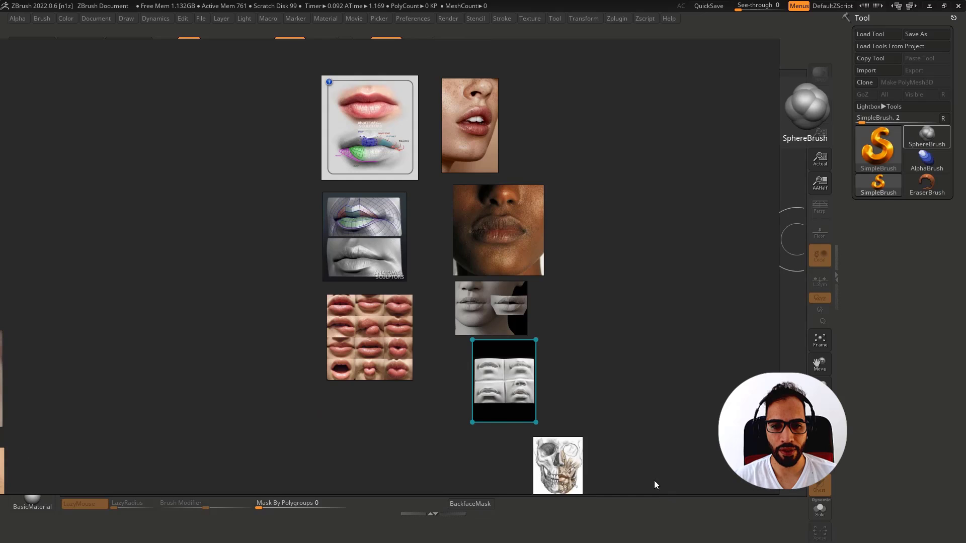
pyautogui.scroll(-1, 590, 419)
pyautogui.moveTo(590, 419); pyautogui.dragTo(596, 380, button='middle')
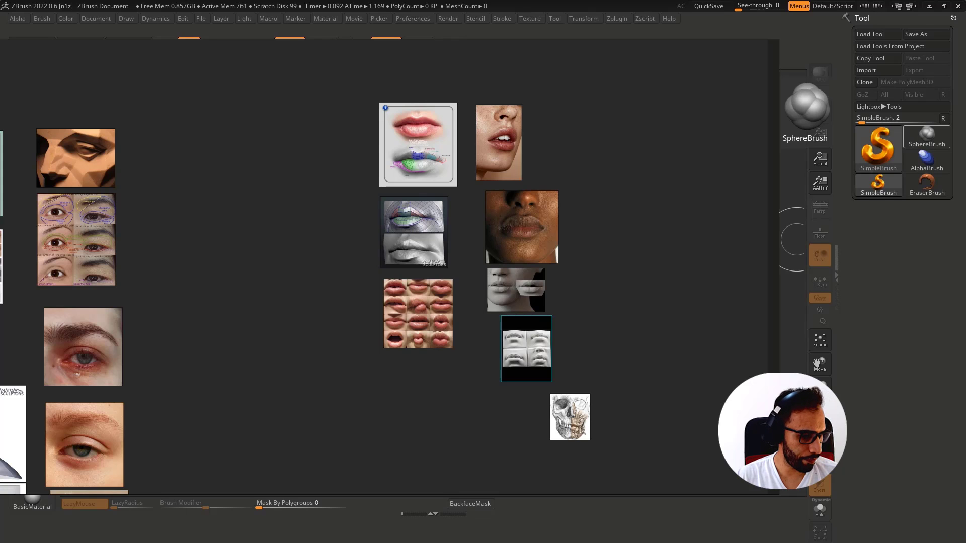
# Step: Narrow the reference board and place the browser with the Pinterest 05 - Mouth board beside it
pyautogui.moveTo(965, 54); pyautogui.dragTo(786, 77)
pyautogui.moveTo(778, 118); pyautogui.dragTo(518, 118)
pyautogui.moveTo(705, 71); pyautogui.dragTo(675, 32)
pyautogui.scroll(-5, 704, 237)
pyautogui.scroll(-3, 690, 236)
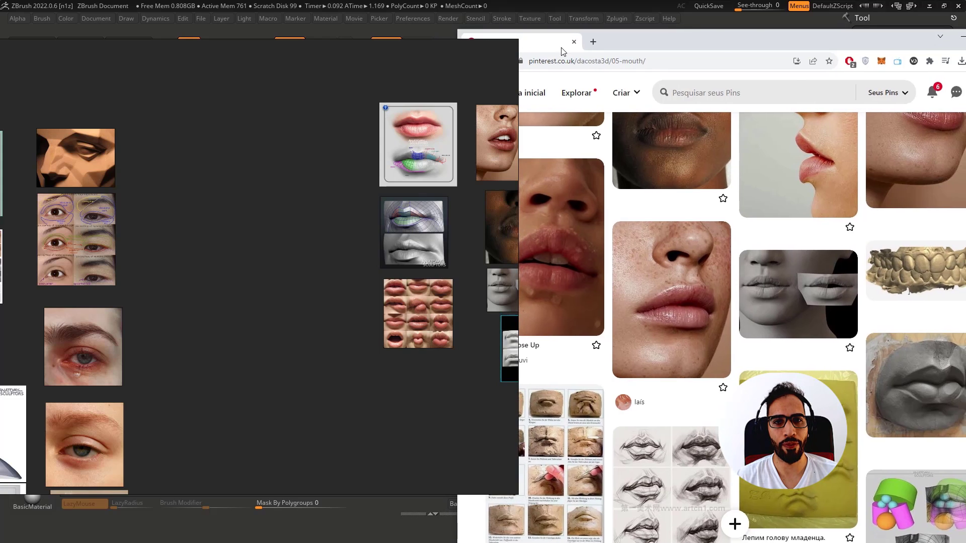
pyautogui.moveTo(577, 35); pyautogui.dragTo(665, 35)
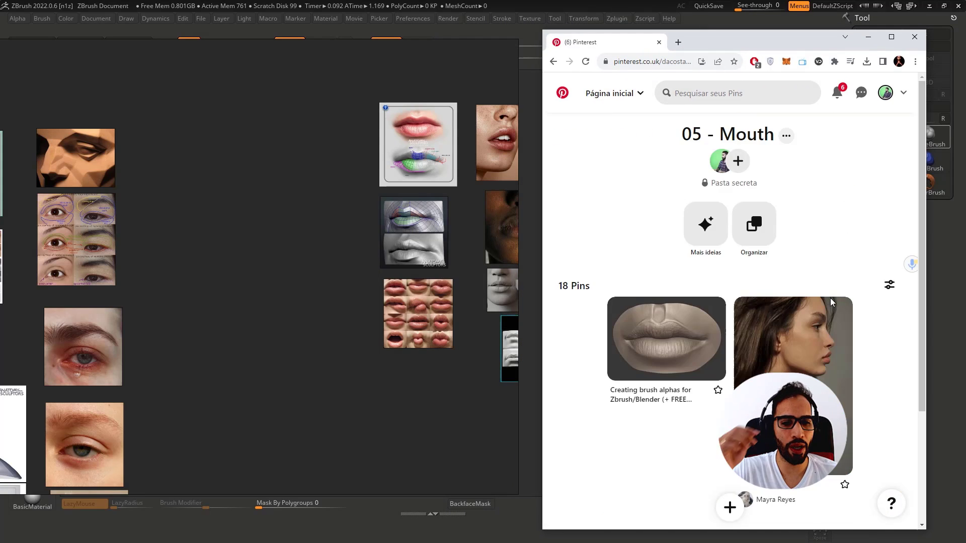
# Step: Find and open the grey clay lips pin in the Pinterest board and add its image to the reference board beneath the lip photo grid
pyautogui.scroll(-8, 830, 298)
pyautogui.scroll(-10, 820, 302)
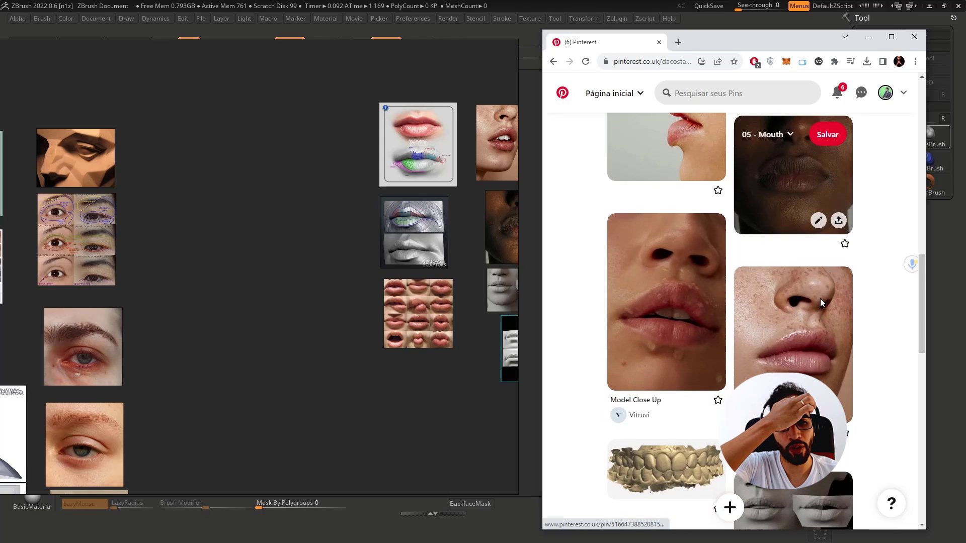
pyautogui.scroll(-2, 817, 298)
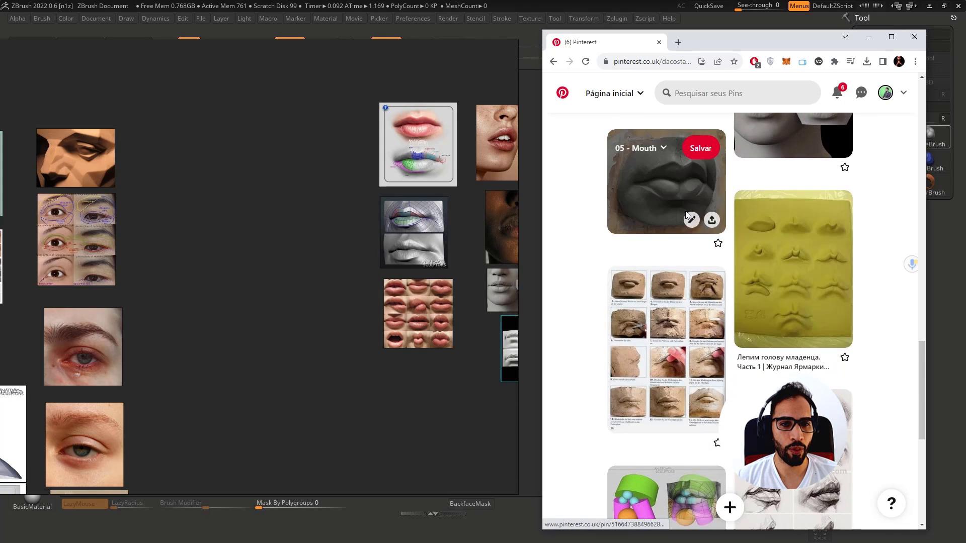
pyautogui.click(713, 234)
pyautogui.moveTo(712, 234); pyautogui.dragTo(411, 390)
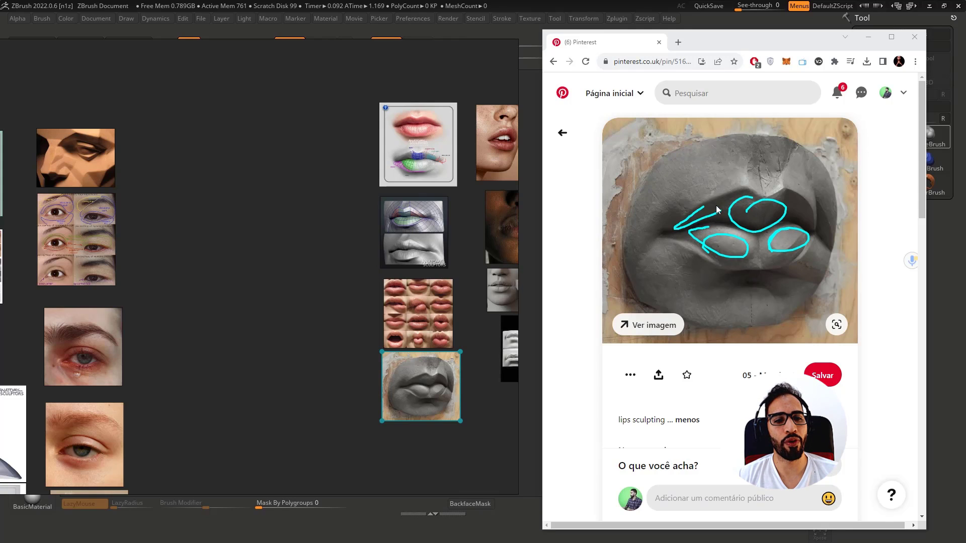
# Step: Outline the upper and lower lip masses on the clay lips pin, mark the lower lip, and clear the annotations
pyautogui.moveTo(717, 210); pyautogui.dragTo(720, 208)
pyautogui.moveTo(803, 222); pyautogui.dragTo(801, 217)
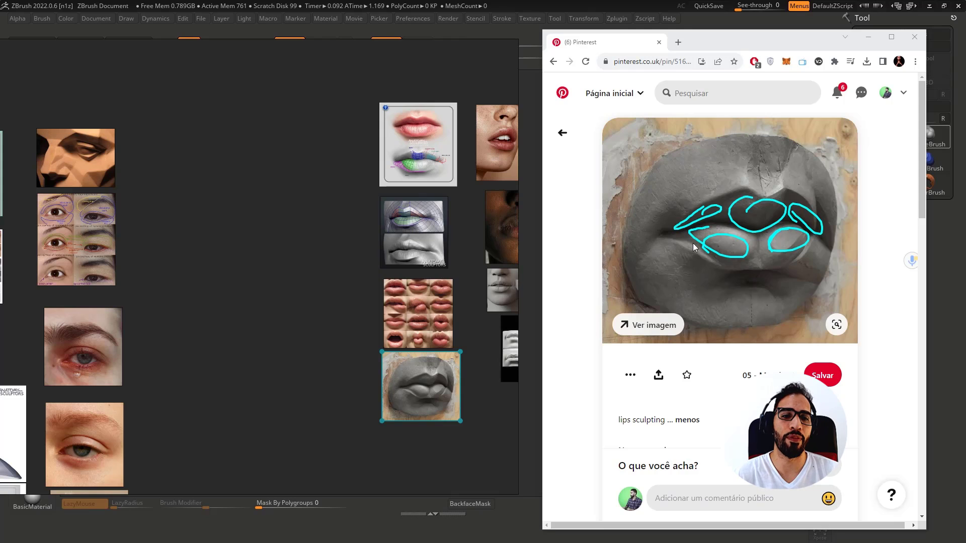
pyautogui.moveTo(721, 236); pyautogui.dragTo(721, 255)
pyautogui.moveTo(746, 234)
pyautogui.mouseDown()
pyautogui.moveTo(762, 261)
pyautogui.moveTo(788, 248)
pyautogui.mouseUp()
pyautogui.moveTo(815, 224); pyautogui.dragTo(844, 252)
pyautogui.press('Escape')
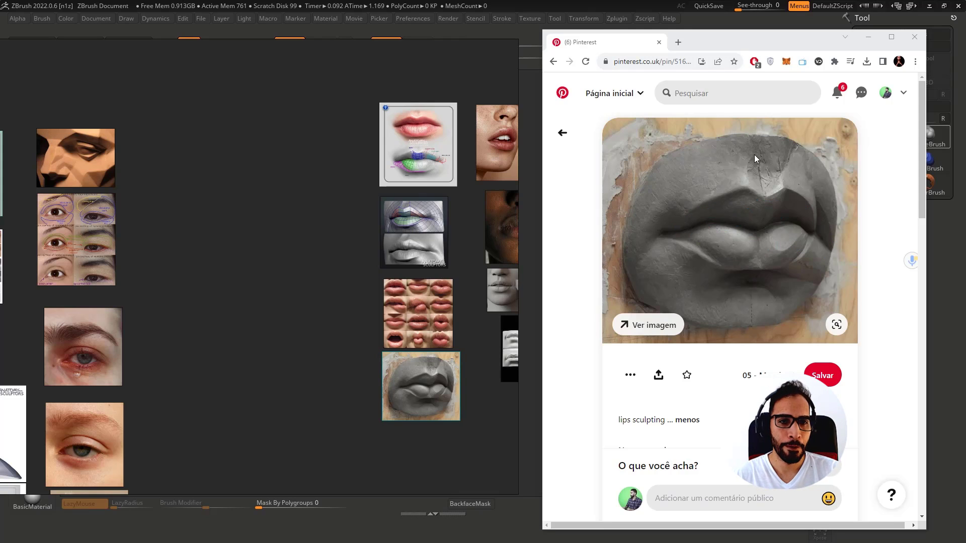
# Step: Close the Pinterest page and fit the reference board as a narrow strip beside the canvas, showing the main column of mouth images
pyautogui.click(659, 42)
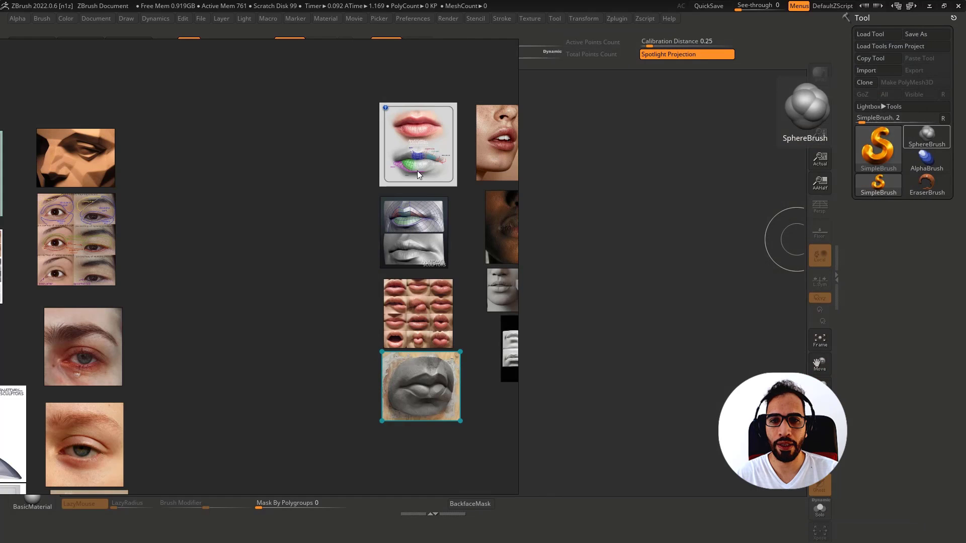
pyautogui.moveTo(113, 115); pyautogui.dragTo(150, 109, button='right')
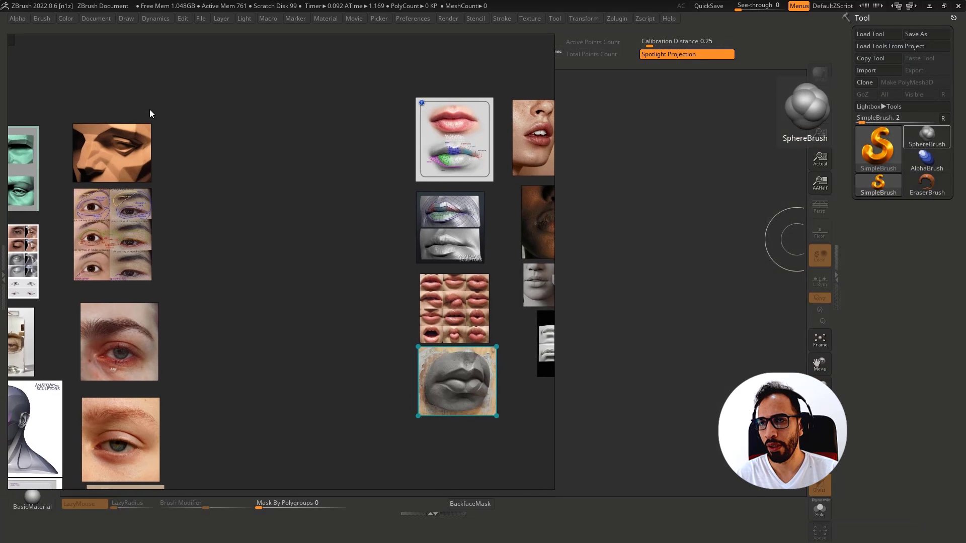
pyautogui.moveTo(37, 98); pyautogui.dragTo(420, 128)
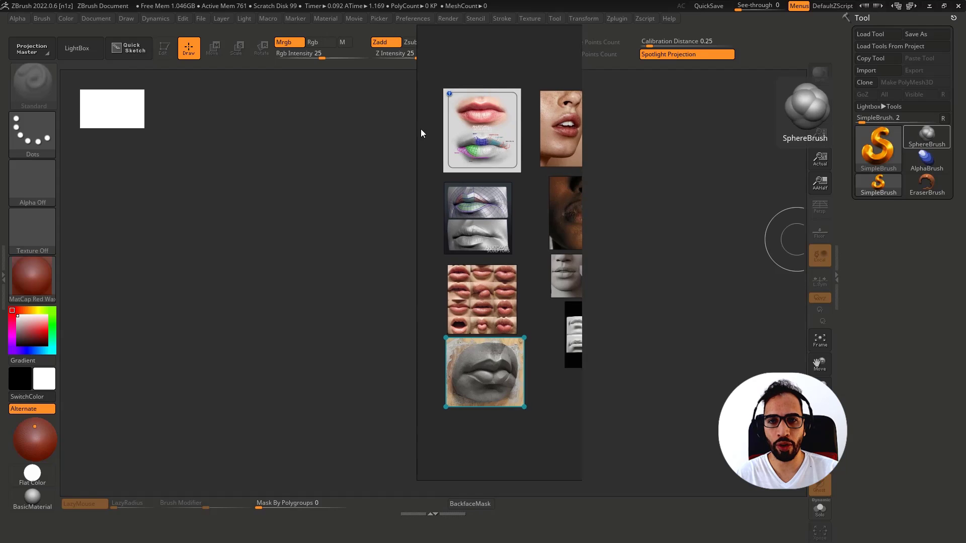
pyautogui.moveTo(421, 128); pyautogui.dragTo(150, 128, button='right')
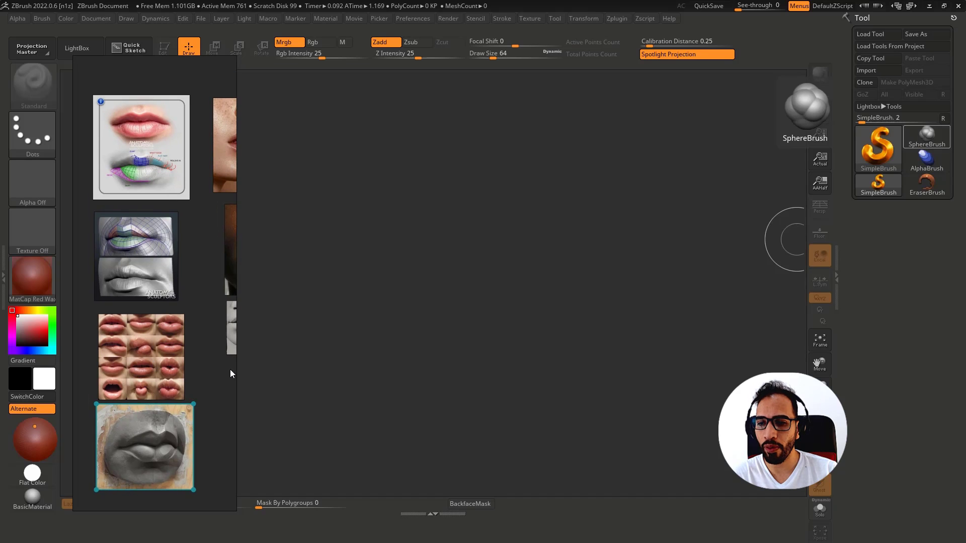
pyautogui.moveTo(231, 374); pyautogui.dragTo(209, 367)
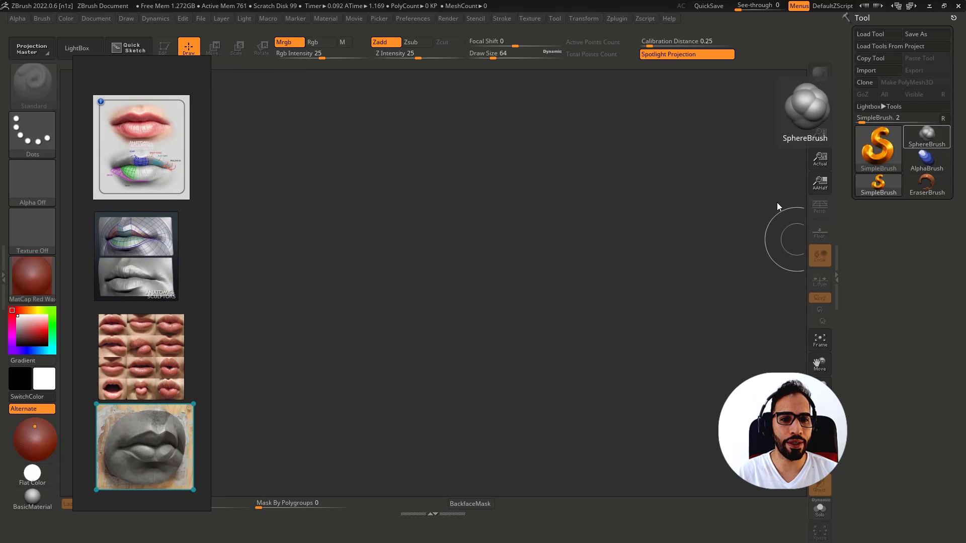
# Step: Place a Cylinder3D in the middle of the canvas, enter Edit mode, and snap it to a straight-on view
pyautogui.click(868, 146)
pyautogui.click(527, 181)
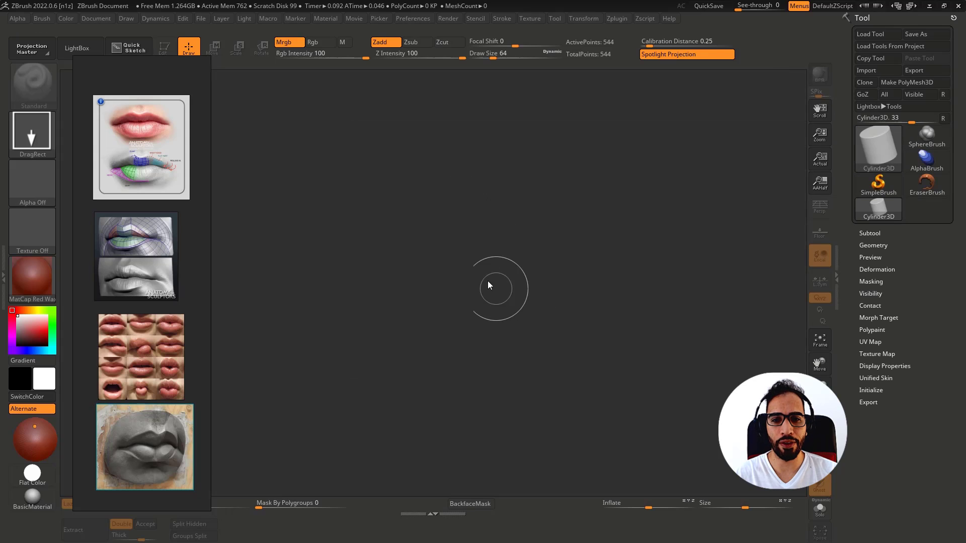
pyautogui.moveTo(488, 281); pyautogui.dragTo(507, 397)
pyautogui.press('t')
pyautogui.keyDown('shift'); pyautogui.moveTo(633, 309); pyautogui.dragTo(624, 285); pyautogui.keyUp('shift')
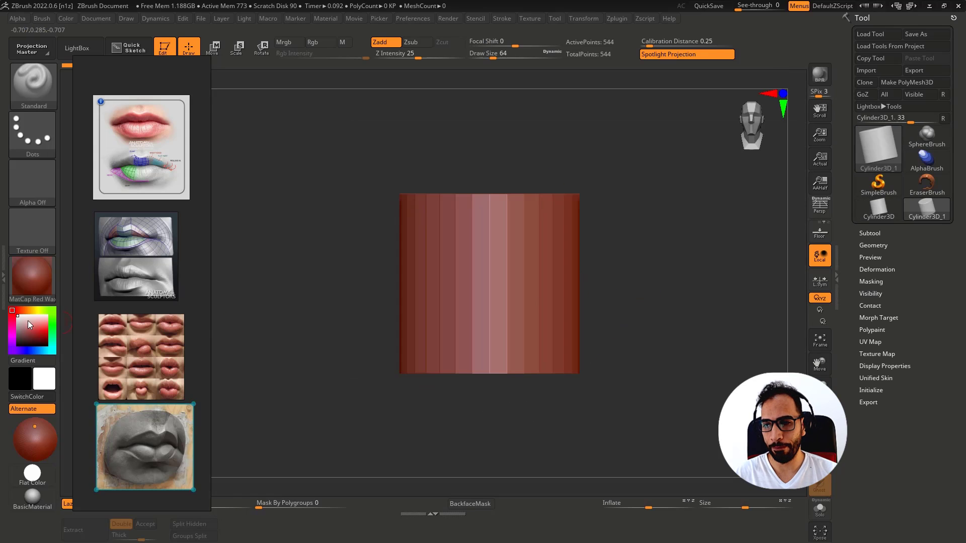
# Step: Shorten and reposition the reference board clear of the material list, and assign BasicMaterial to the cylinder
pyautogui.click(31, 290)
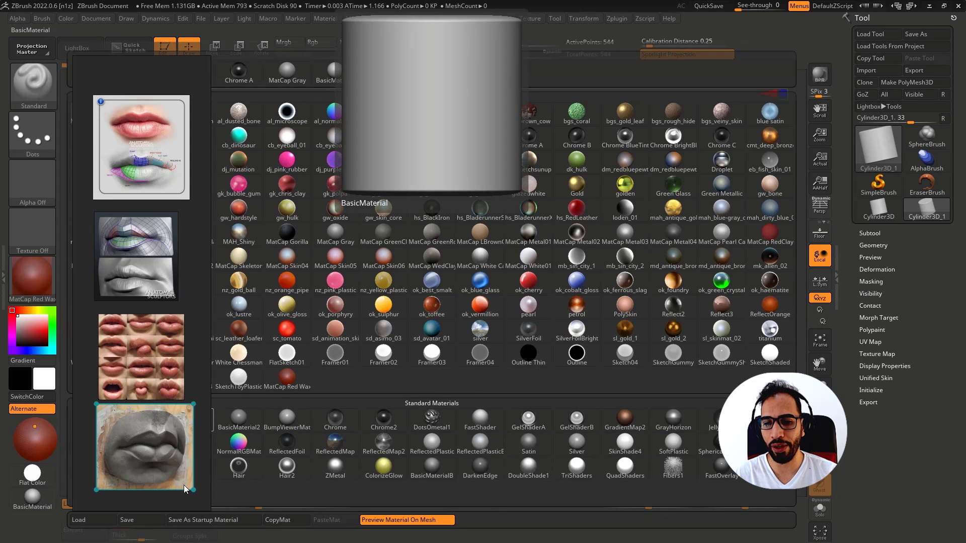
pyautogui.scroll(-3, 193, 358)
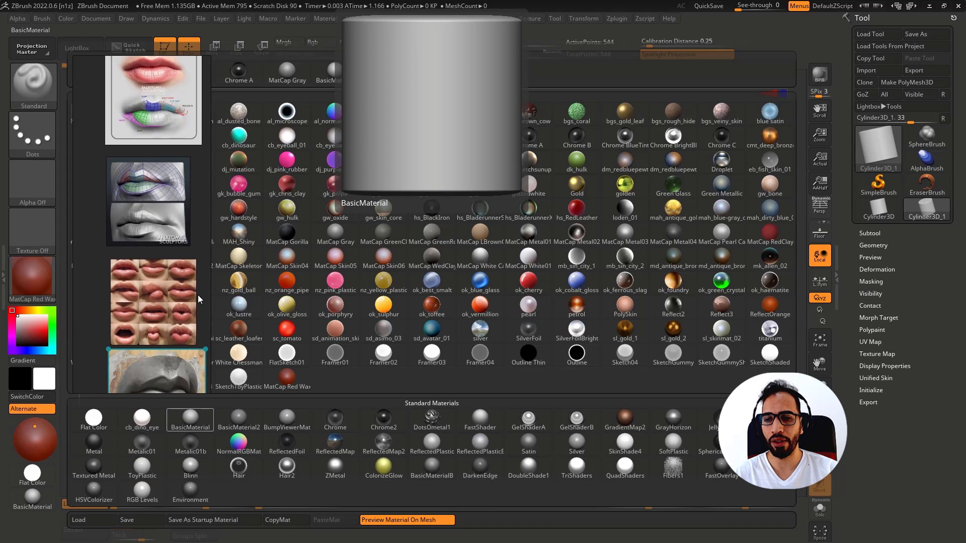
pyautogui.click(192, 409)
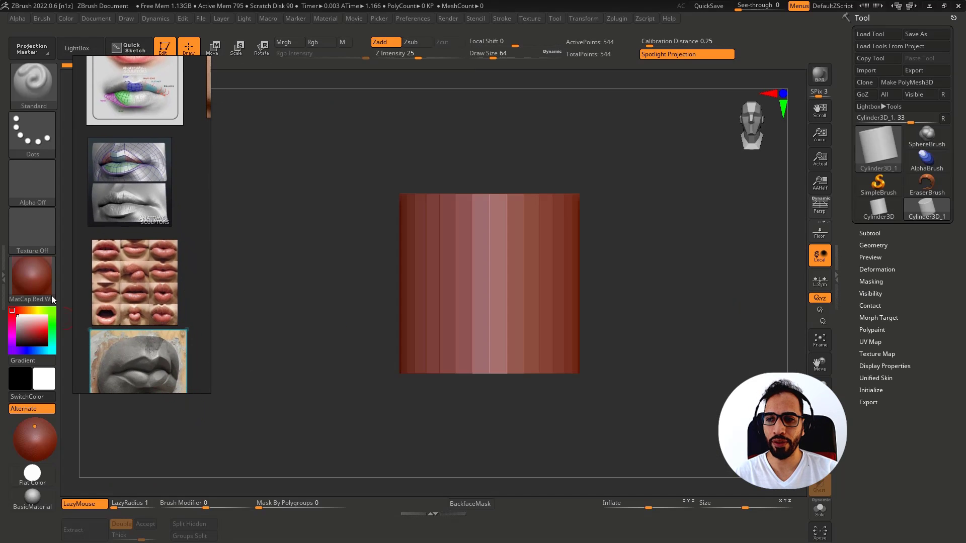
pyautogui.click(53, 300)
pyautogui.click(175, 423)
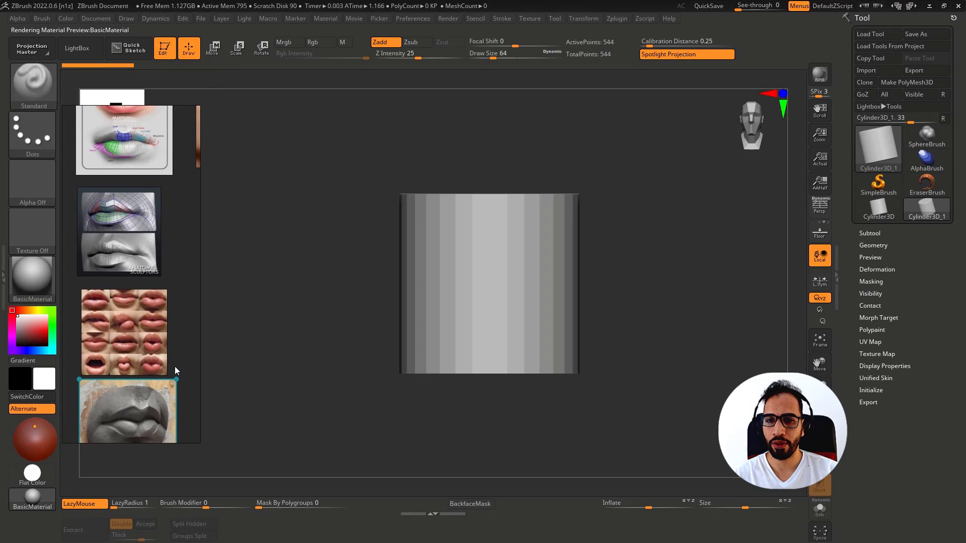
pyautogui.press('shift')
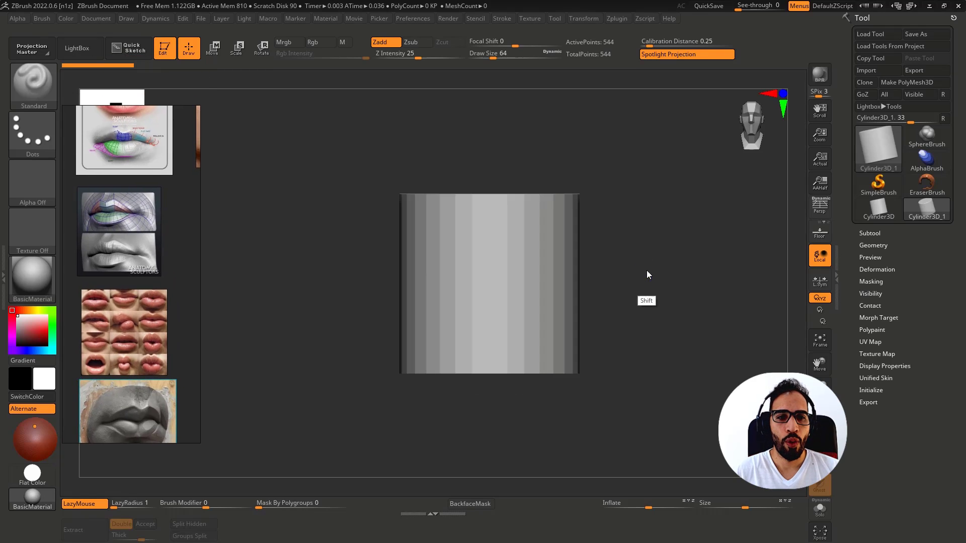
# Step: Turn on perspective, sketch a curved arc and straight lines above the cylinder to compare their shapes, and clear the annotations
pyautogui.click(821, 206)
pyautogui.moveTo(621, 295); pyautogui.dragTo(605, 257)
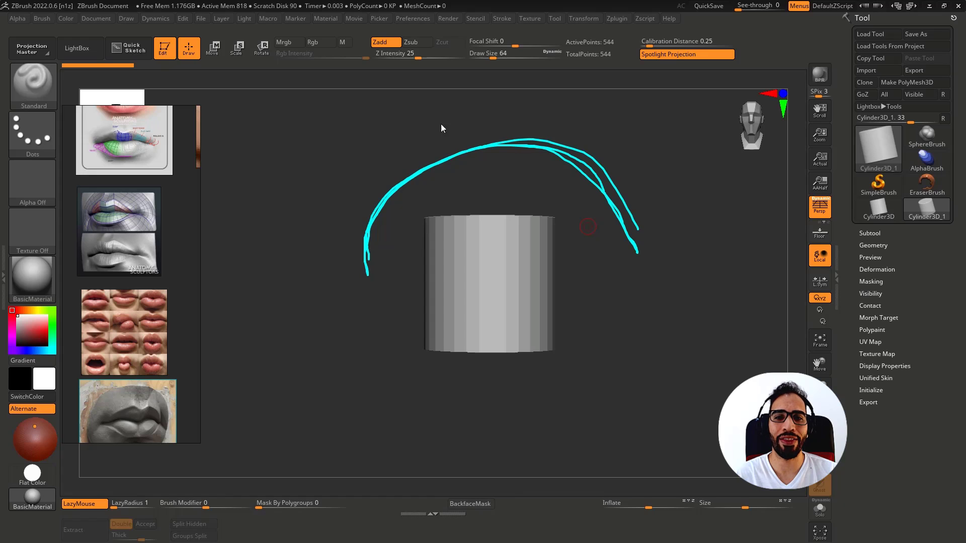
pyautogui.moveTo(286, 122); pyautogui.dragTo(790, 111)
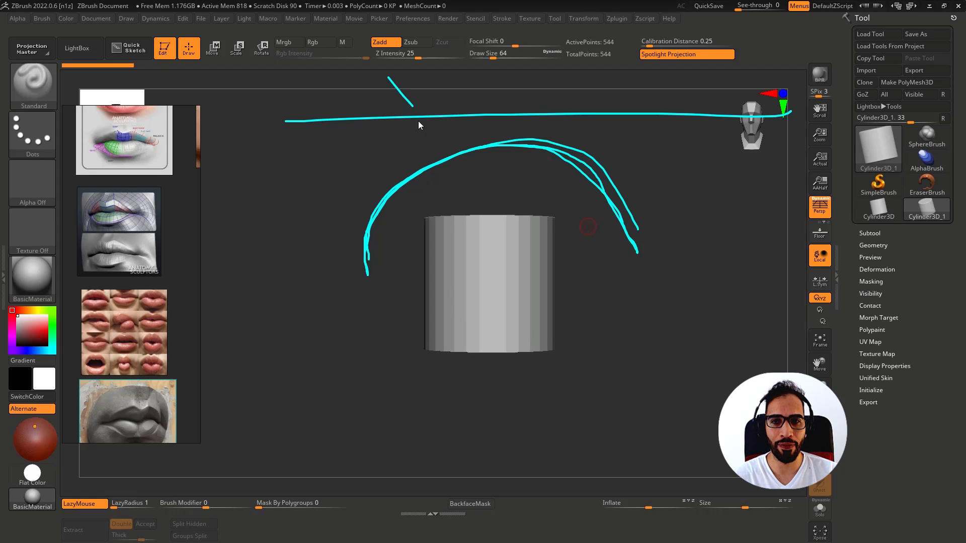
pyautogui.press('Escape')
pyautogui.scroll(-5, 161, 225)
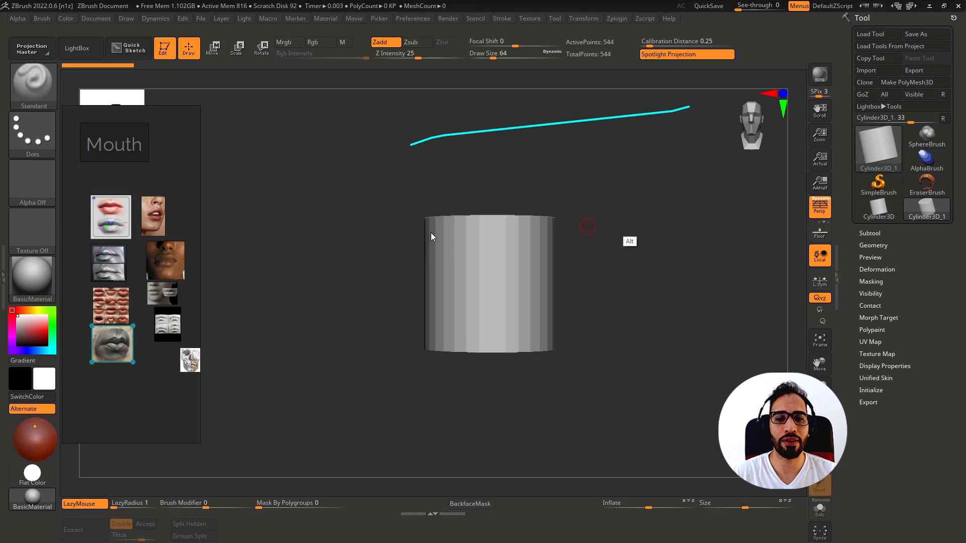
pyautogui.press('Escape')
# Step: Examine the cylinder's curved top from above, trace the lip curvature on the four-panel lip sculpt reference, and clear the annotations
pyautogui.moveTo(642, 272)
pyautogui.mouseDown(button='right')
pyautogui.moveTo(620, 305)
pyautogui.moveTo(569, 329)
pyautogui.moveTo(549, 301)
pyautogui.moveTo(529, 348)
pyautogui.mouseUp(button='right')
pyautogui.scroll(5, 164, 332)
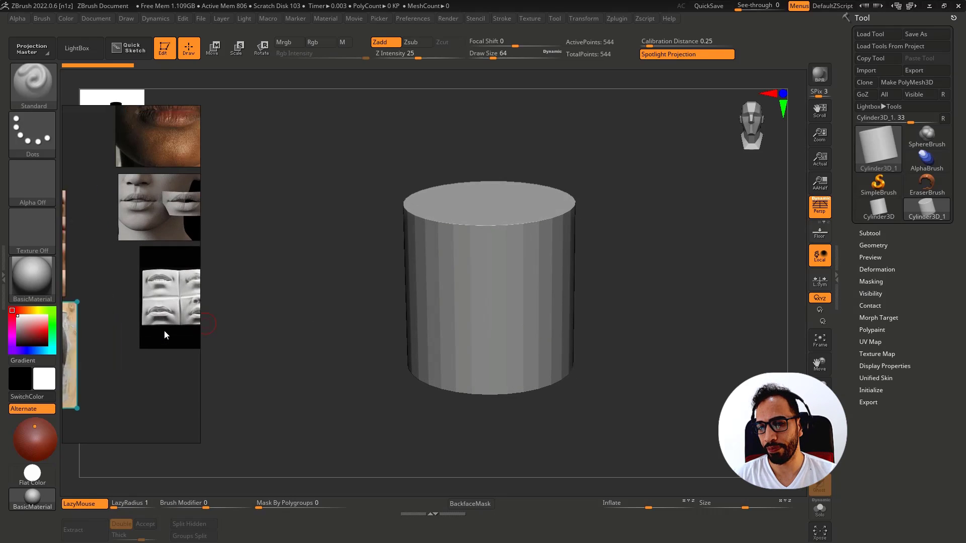
pyautogui.scroll(3, 111, 333)
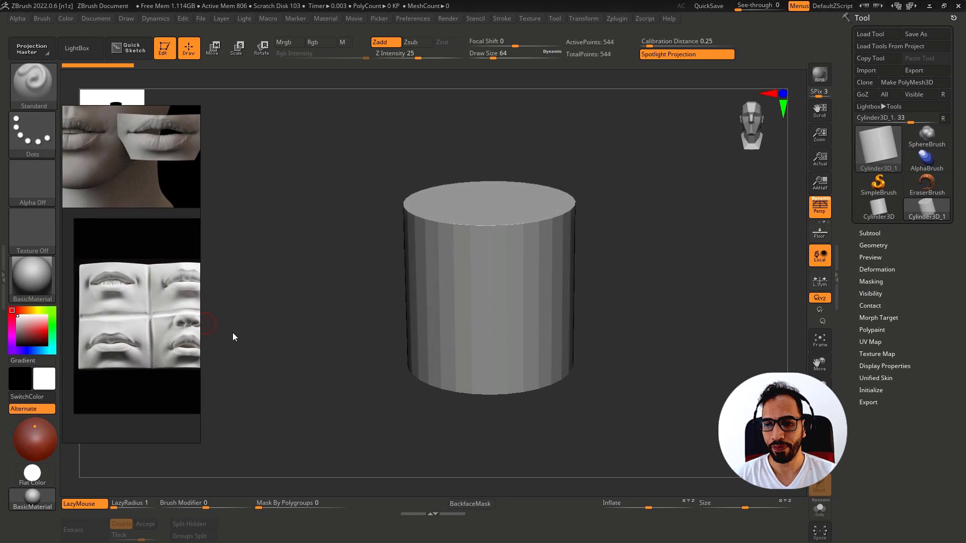
pyautogui.scroll(-6, 161, 358)
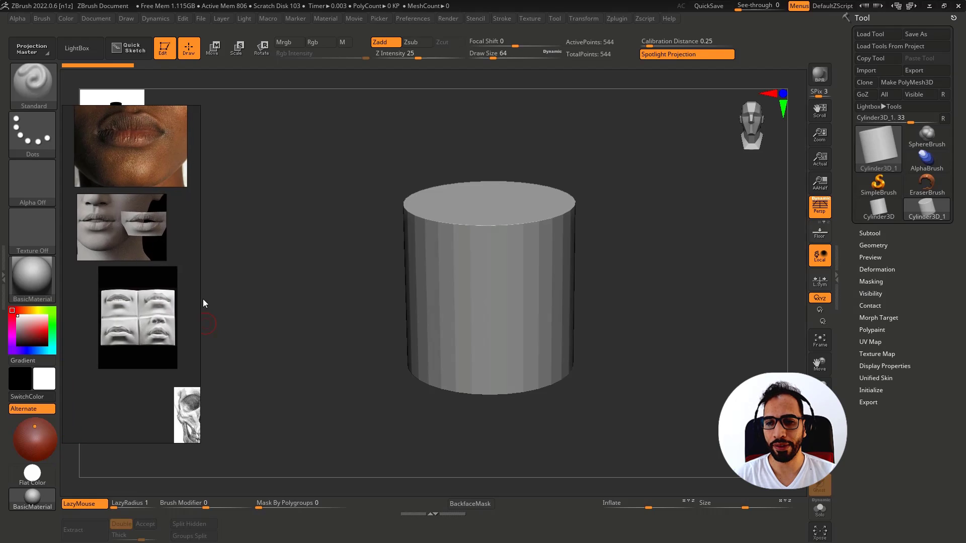
pyautogui.scroll(8, 143, 330)
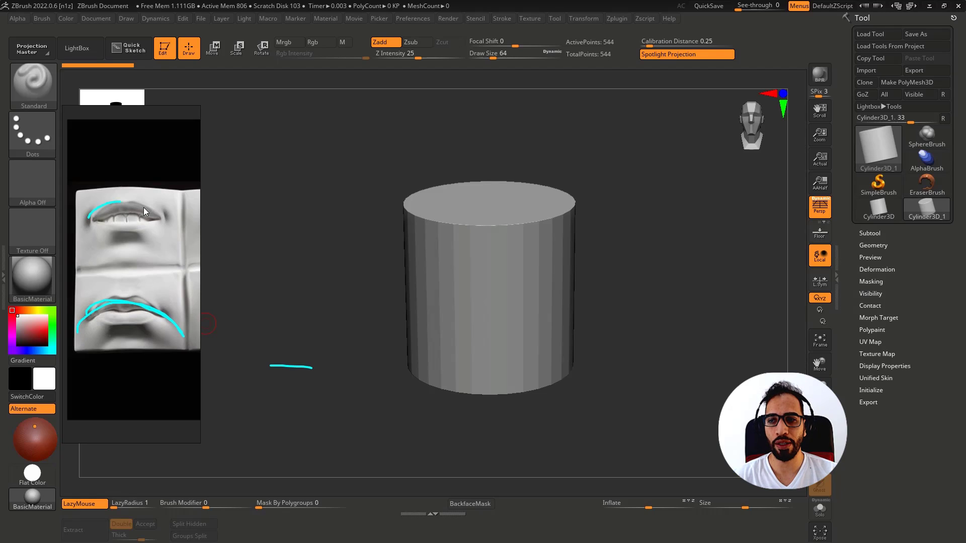
pyautogui.press('Escape')
pyautogui.scroll(-7, 189, 243)
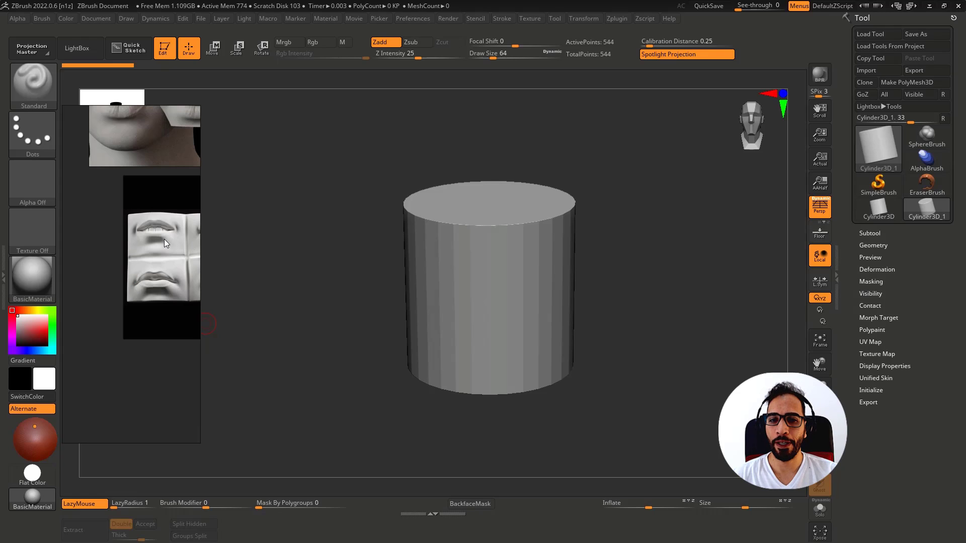
# Step: Switch the active mesh from the cylinder to a Cube3D and toggle PolyFrame to inspect its polygons
pyautogui.moveTo(660, 328); pyautogui.dragTo(677, 287)
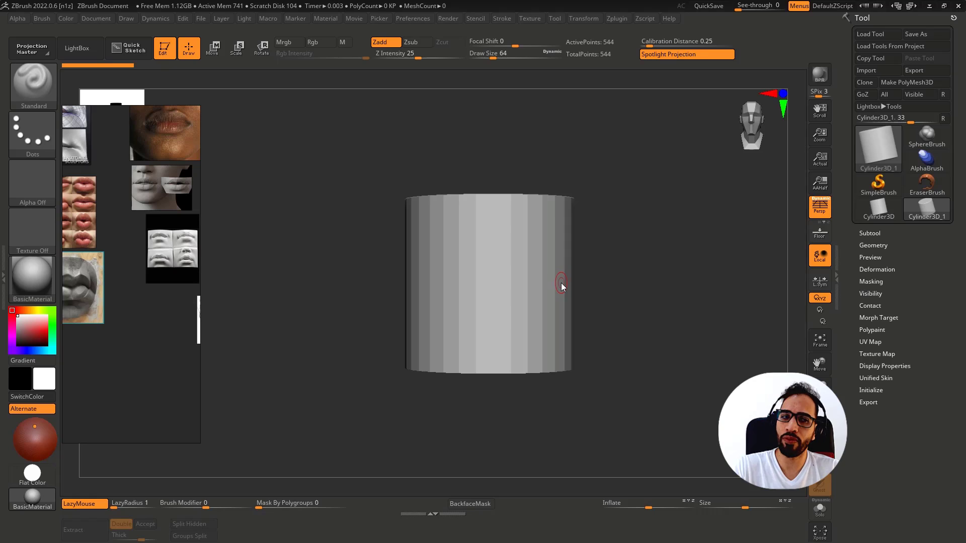
pyautogui.click(936, 209)
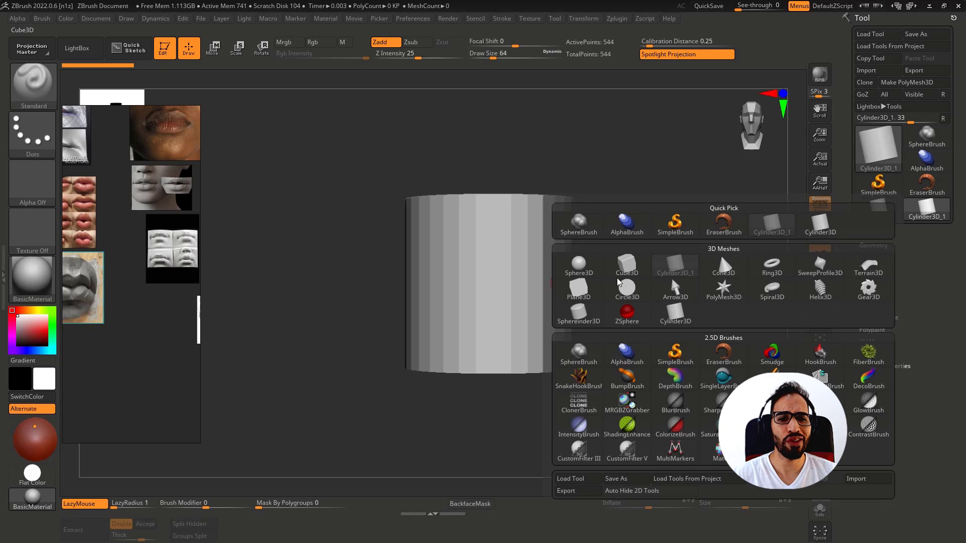
pyautogui.click(631, 274)
pyautogui.moveTo(647, 286)
pyautogui.mouseDown()
pyautogui.moveTo(651, 334)
pyautogui.moveTo(627, 302)
pyautogui.moveTo(704, 308)
pyautogui.moveTo(694, 318)
pyautogui.mouseUp()
pyautogui.hotkey('shift', 'f')
pyautogui.hotkey('shift', 'f')
pyautogui.hotkey('shift', 'f')
pyautogui.hotkey('shift', 'f')
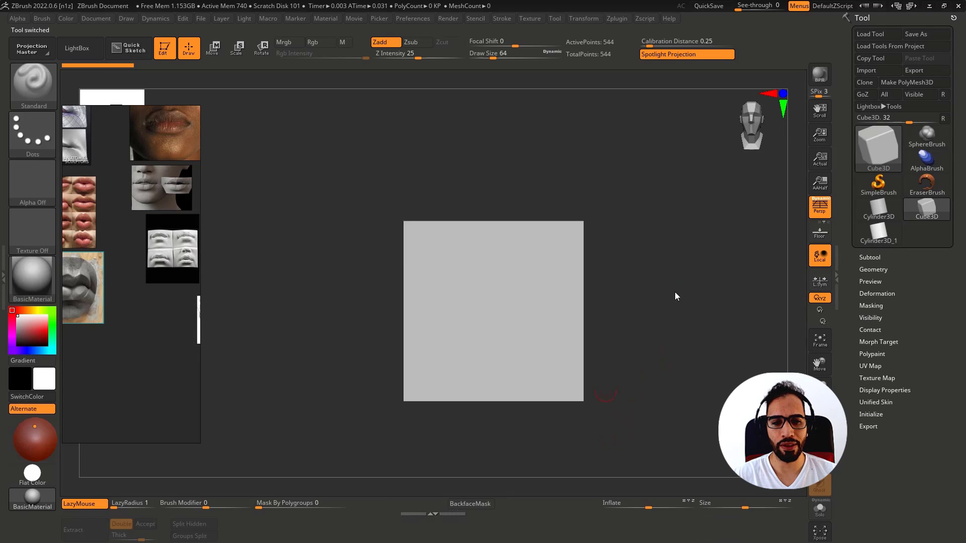
# Step: Convert the cube primitive to a PolyMesh3D and toggle PolyFrame to inspect its polygon grid
pyautogui.click(911, 83)
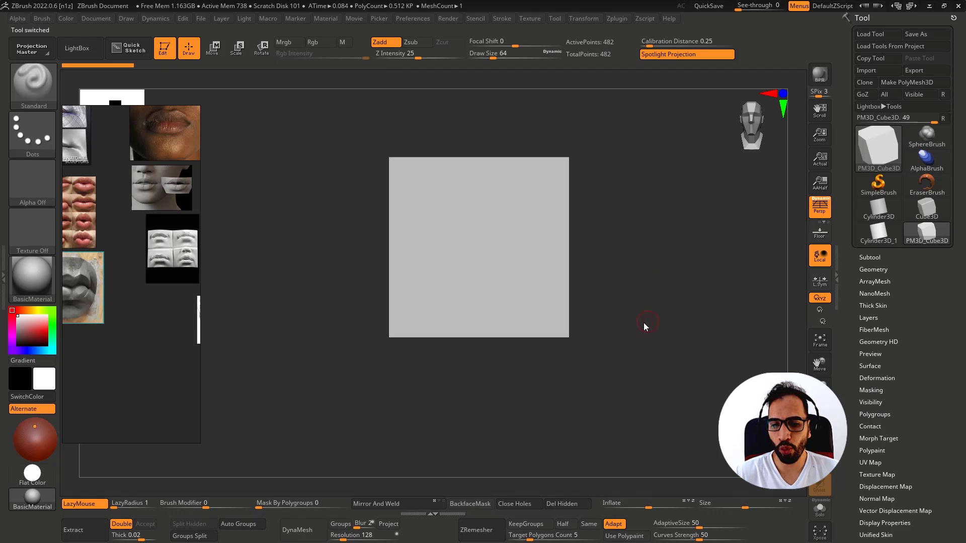
pyautogui.hotkey('shift', 'f')
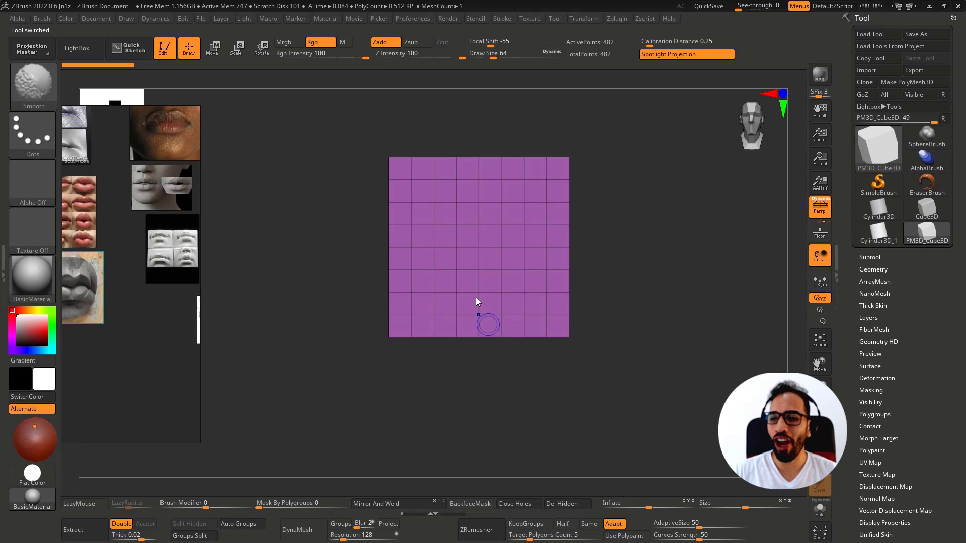
pyautogui.hotkey('shift', 'f')
# Step: Zoom in on the lip references and enlarge the reference board to show both columns of images
pyautogui.moveTo(144, 322); pyautogui.dragTo(186, 395, button='middle')
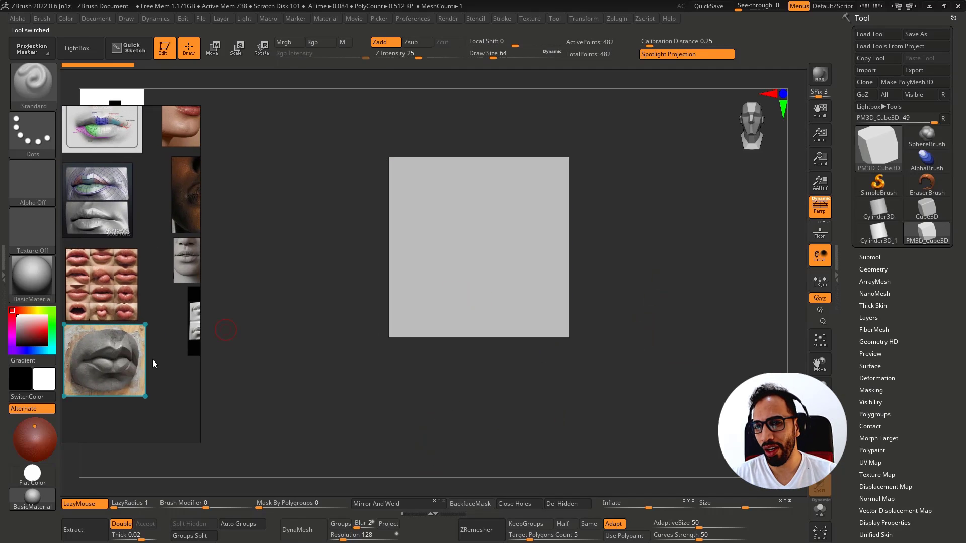
pyautogui.scroll(1, 153, 358)
pyautogui.moveTo(168, 359); pyautogui.dragTo(191, 434, button='middle')
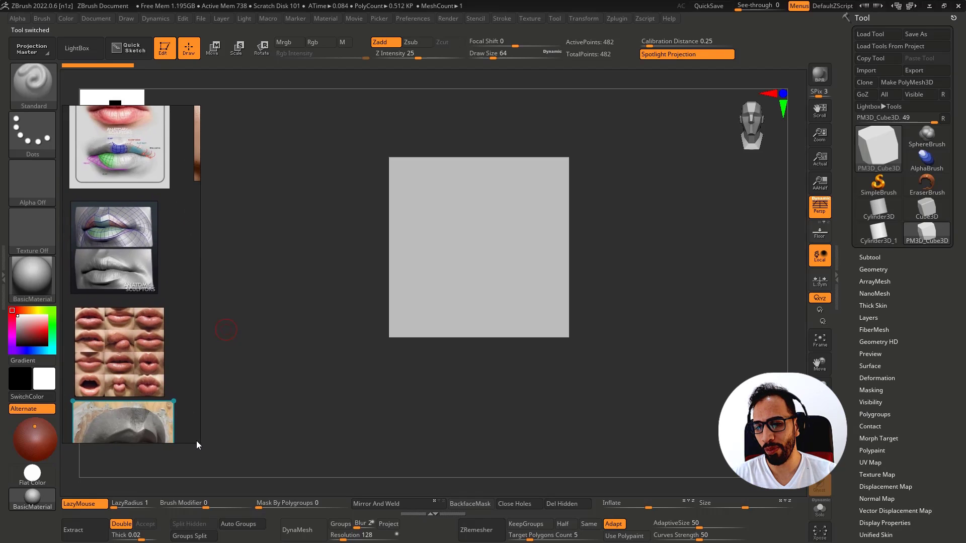
pyautogui.moveTo(196, 441); pyautogui.dragTo(338, 486)
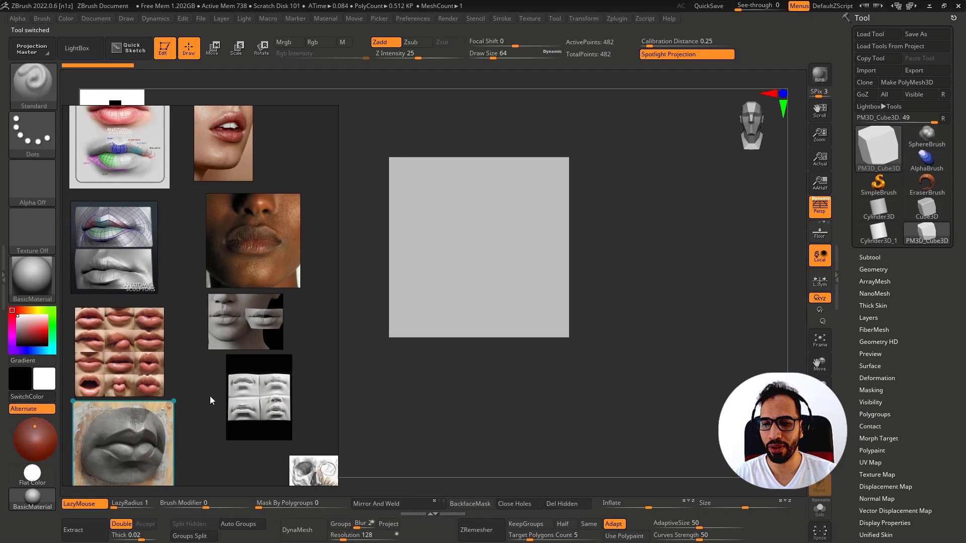
# Step: Stack the face, profile, four-panel and skull references in a tight second column, and narrow and reposition the board
pyautogui.moveTo(256, 425); pyautogui.dragTo(238, 406)
pyautogui.moveTo(236, 243); pyautogui.dragTo(223, 235)
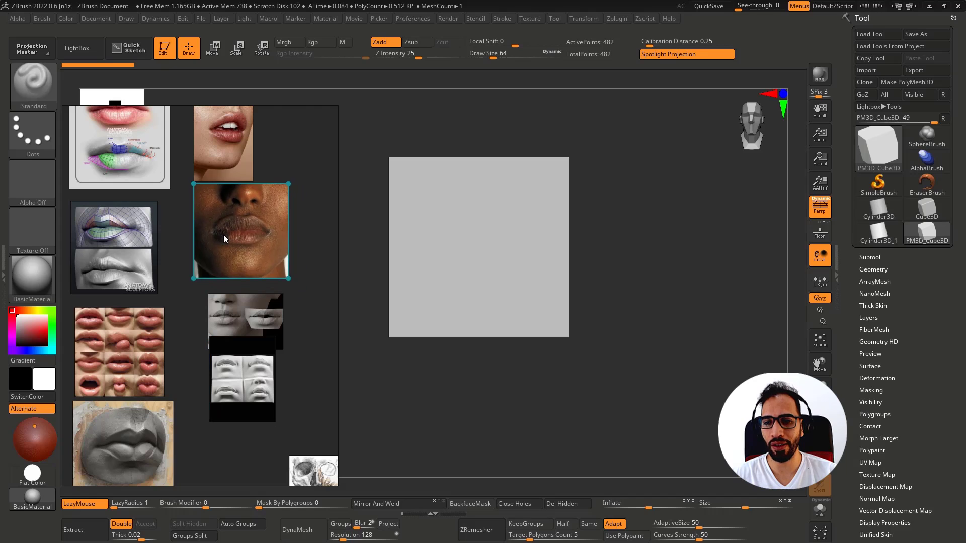
pyautogui.moveTo(241, 293); pyautogui.dragTo(221, 279)
pyautogui.moveTo(249, 371); pyautogui.dragTo(225, 346)
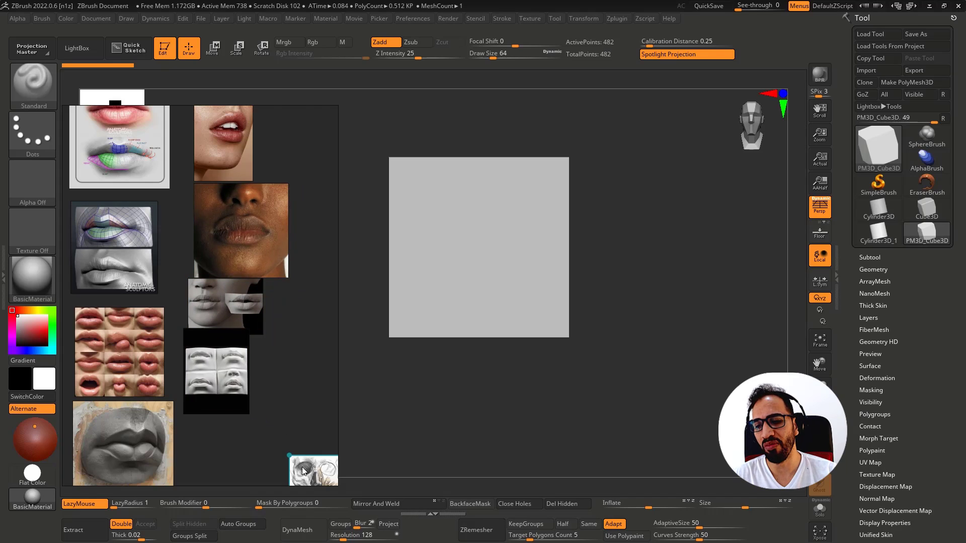
pyautogui.moveTo(319, 476); pyautogui.dragTo(229, 441)
pyautogui.moveTo(338, 361); pyautogui.dragTo(286, 358)
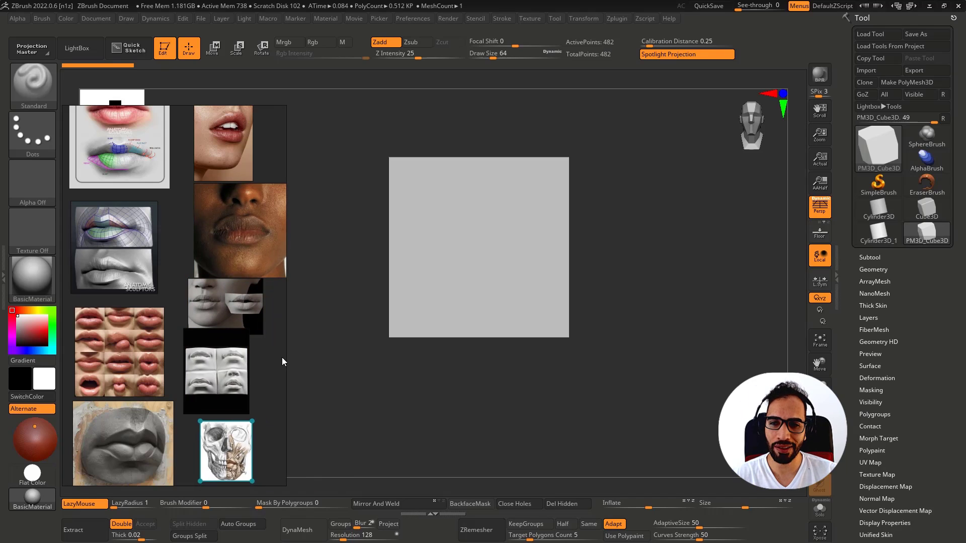
pyautogui.moveTo(265, 361)
pyautogui.mouseDown(button='right')
pyautogui.moveTo(277, 368)
pyautogui.moveTo(268, 372)
pyautogui.mouseUp(button='right')
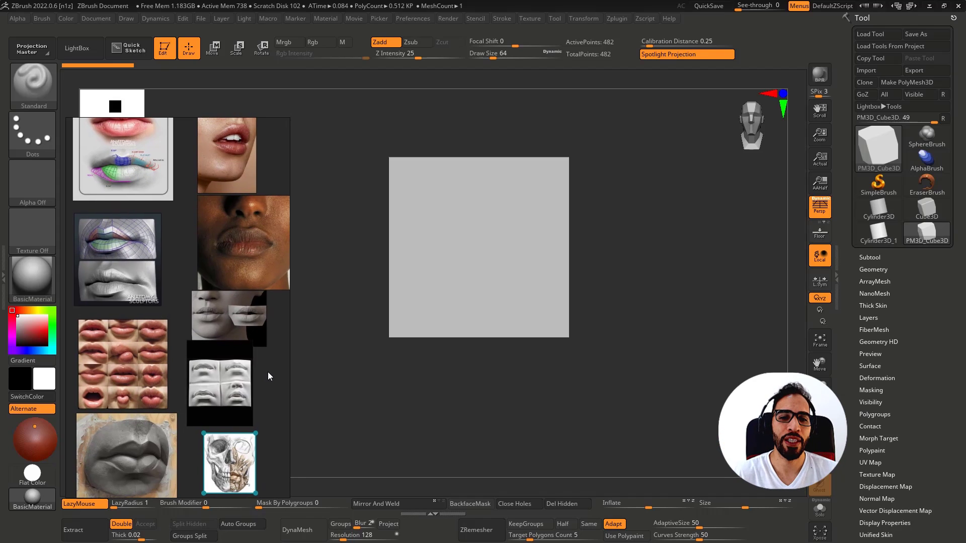
# Step: Check the cube's polygons with PolyFrame and convert the cube to a DynaMesh at resolution 128
pyautogui.click(716, 323)
pyautogui.hotkey('shift', 'f')
pyautogui.hotkey('shift', 'f')
pyautogui.moveTo(662, 300); pyautogui.dragTo(807, 222)
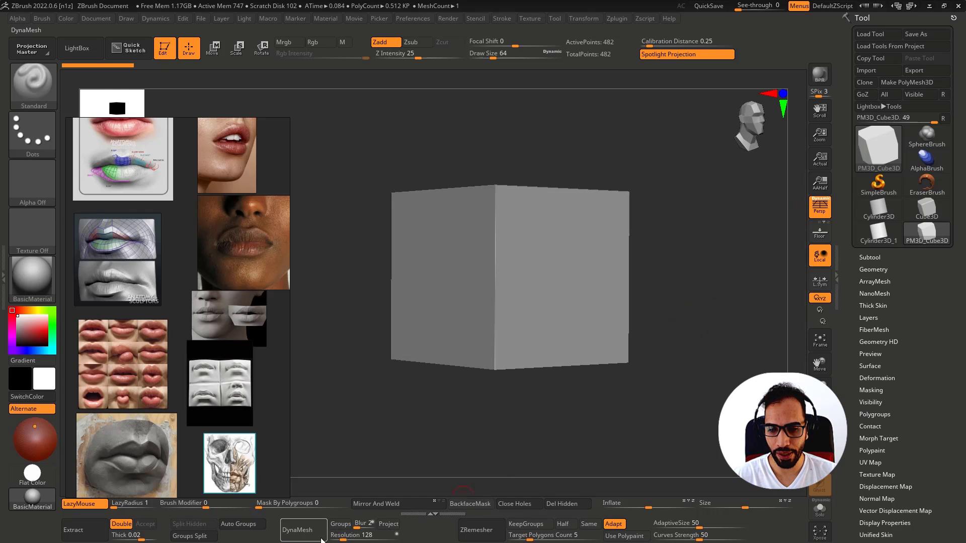
pyautogui.click(315, 533)
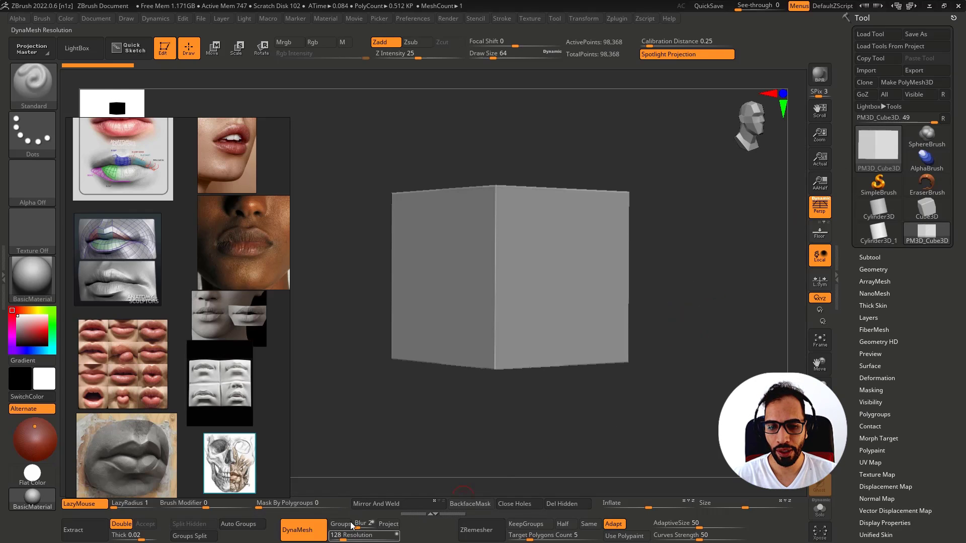
# Step: Switch to the ClayBuildup brush with a draw size of about 408, and undo a test stroke on the cube
pyautogui.press('shift')
pyautogui.moveTo(590, 319)
pyautogui.mouseDown(button='right')
pyautogui.moveTo(571, 321)
pyautogui.moveTo(605, 293)
pyautogui.moveTo(607, 268)
pyautogui.moveTo(554, 296)
pyautogui.mouseUp(button='right')
pyautogui.press('b')
pyautogui.press('c')
pyautogui.press('b')
pyautogui.press('s')
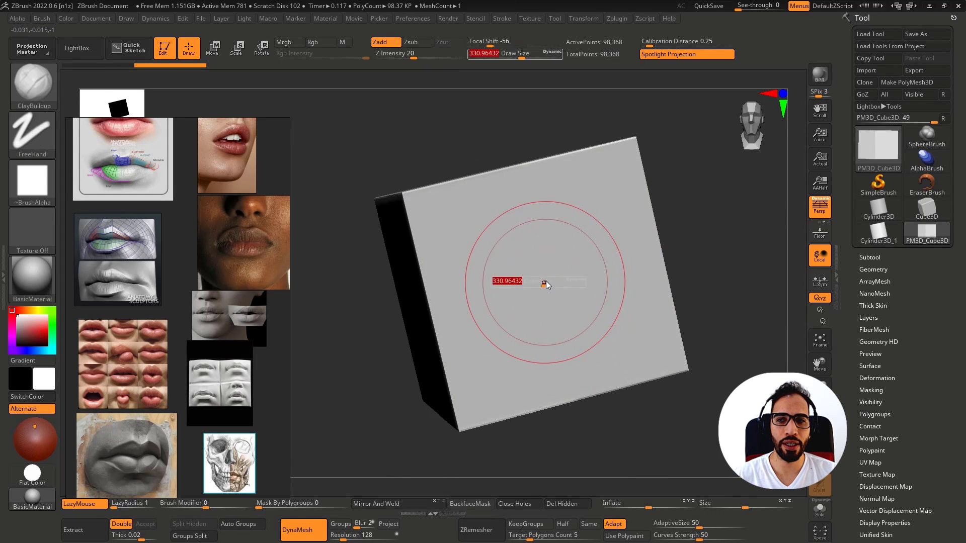
pyautogui.moveTo(544, 282)
pyautogui.mouseDown()
pyautogui.moveTo(597, 237)
pyautogui.moveTo(519, 292)
pyautogui.mouseUp()
pyautogui.hotkey('ctrl', 'z')
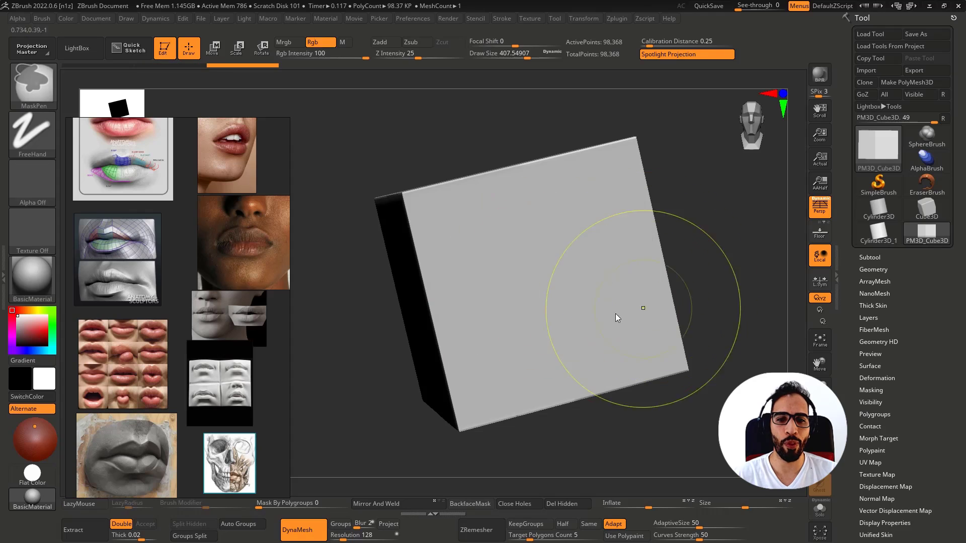
pyautogui.moveTo(569, 297); pyautogui.dragTo(541, 290, button='right')
pyautogui.hotkey('ctrl', 'z')
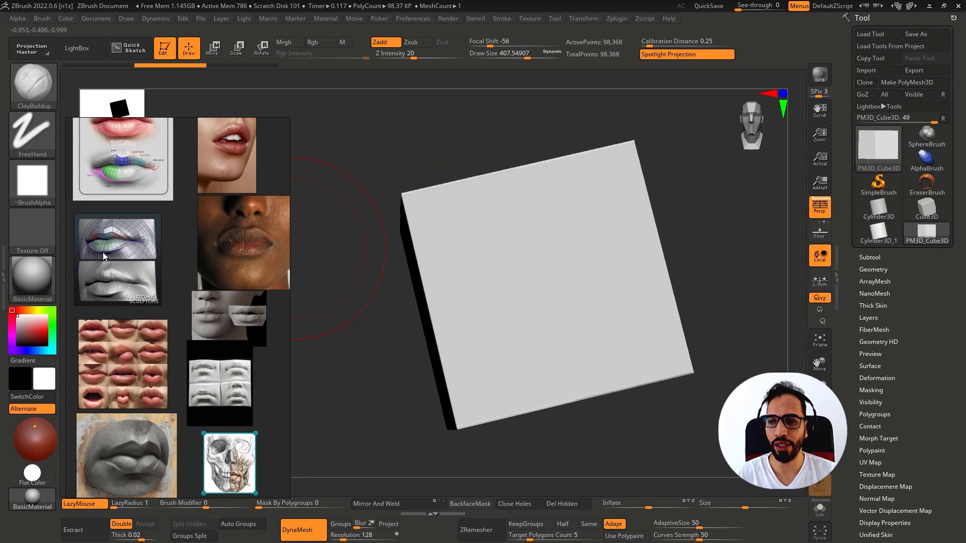
# Step: Trace the upper-lip curves on three references, sketch a straight line above the cube for comparison, and clear the annotations
pyautogui.moveTo(212, 243); pyautogui.dragTo(276, 246)
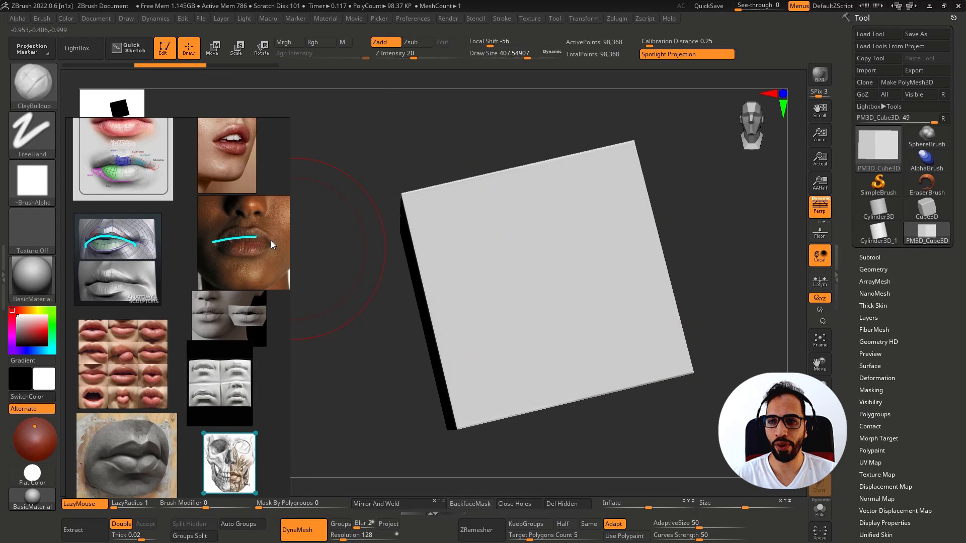
pyautogui.moveTo(310, 190); pyautogui.dragTo(677, 87)
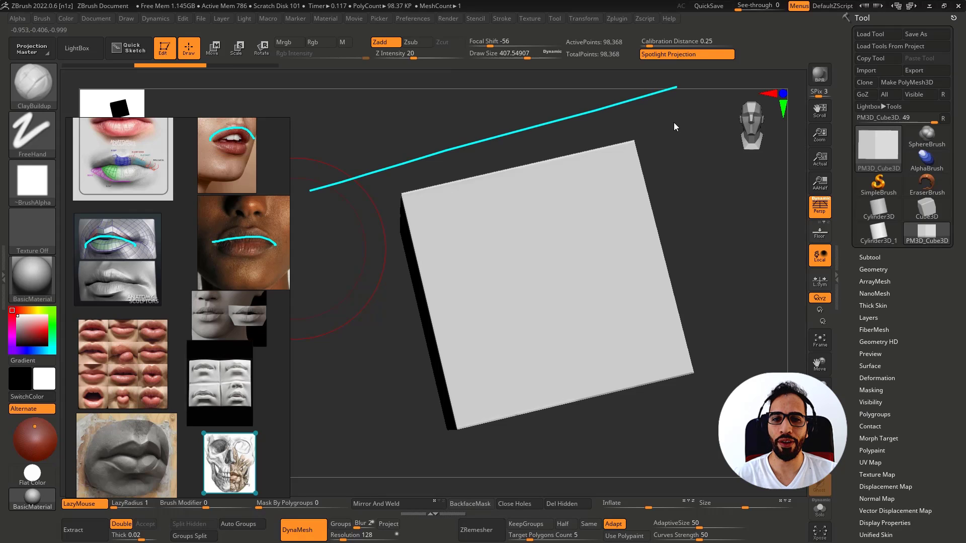
pyautogui.press('Escape')
# Step: Try rough ClayBuildup strokes across the cube's front face and undo them
pyautogui.moveTo(683, 222); pyautogui.dragTo(715, 216)
pyautogui.moveTo(496, 292); pyautogui.dragTo(569, 285)
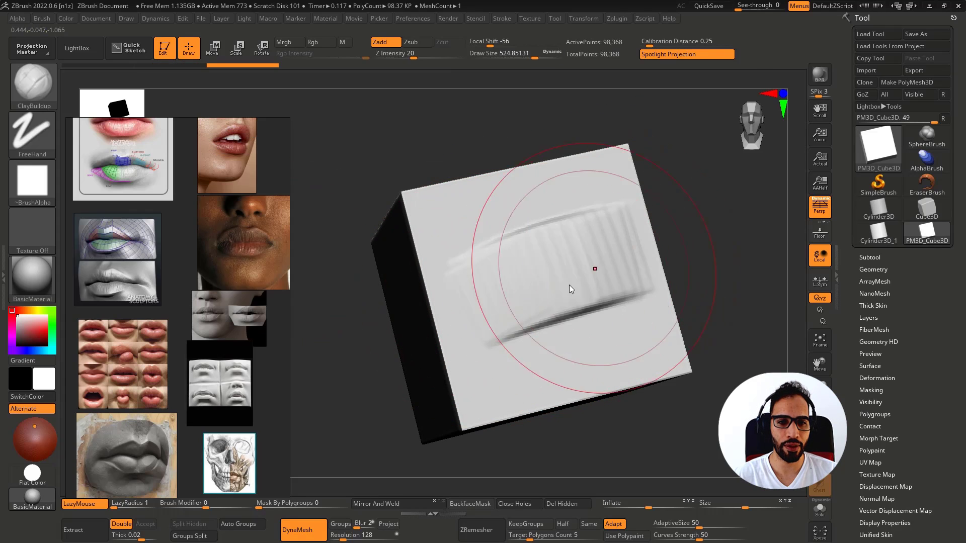
pyautogui.moveTo(569, 285); pyautogui.dragTo(504, 289, button='right')
pyautogui.hotkey('ctrl', 'z')
pyautogui.moveTo(505, 289); pyautogui.dragTo(576, 266)
pyautogui.hotkey('ctrl', 'z')
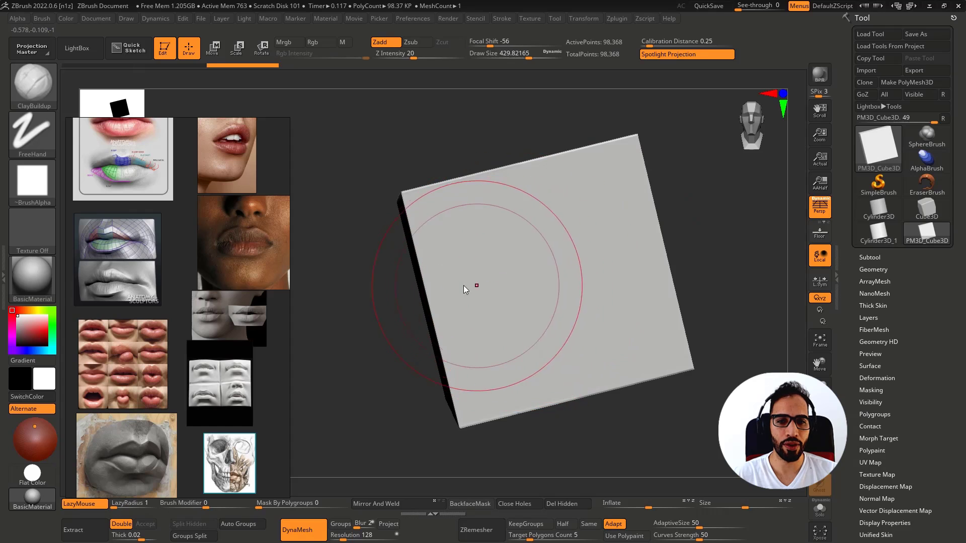
# Step: Build up a broad curved lip mound across the cube's front face with ClayBuildup strokes
pyautogui.moveTo(454, 289)
pyautogui.mouseDown()
pyautogui.moveTo(494, 304)
pyautogui.moveTo(612, 270)
pyautogui.moveTo(476, 310)
pyautogui.moveTo(524, 272)
pyautogui.mouseUp()
pyautogui.moveTo(523, 271); pyautogui.dragTo(503, 265, button='right')
pyautogui.moveTo(502, 265); pyautogui.dragTo(583, 259)
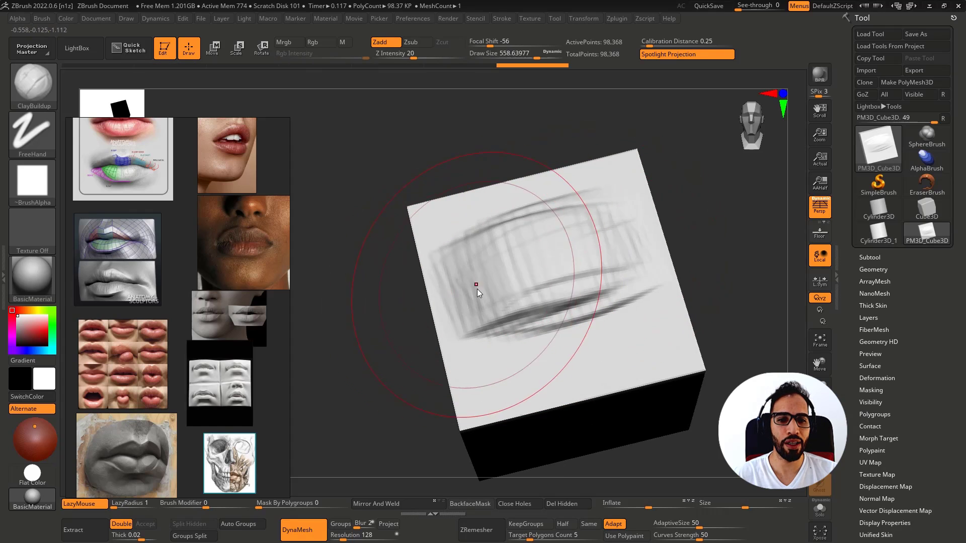
pyautogui.moveTo(478, 290)
pyautogui.mouseDown()
pyautogui.moveTo(573, 270)
pyautogui.moveTo(577, 307)
pyautogui.mouseUp()
pyautogui.keyDown('shift'); pyautogui.moveTo(576, 307); pyautogui.dragTo(532, 305, button='right'); pyautogui.keyUp('shift')
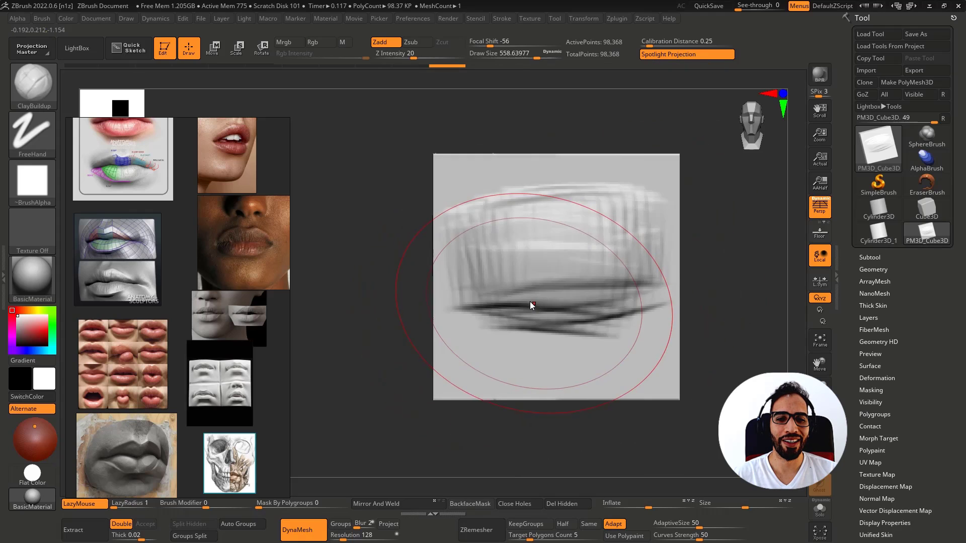
# Step: Undo the ClayBuildup strokes back to the flat front face
pyautogui.hotkey('ctrl', 'z')
pyautogui.hotkey('ctrl', 'z')
pyautogui.hotkey('ctrl', 'z')
pyautogui.hotkey('ctrl', 'z')
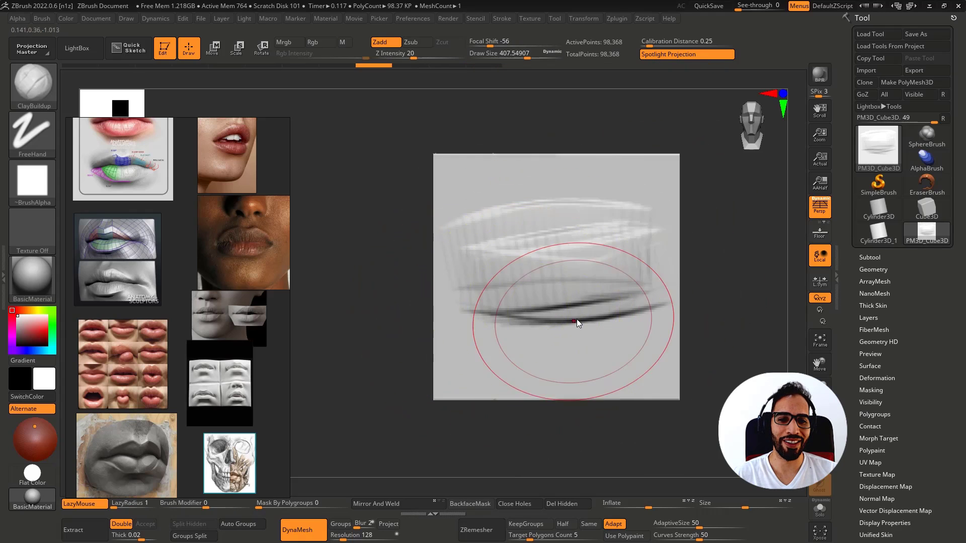
pyautogui.hotkey('ctrl', 'z')
pyautogui.hotkey('ctrl', 'z')
pyautogui.hotkey('ctrl', 'z')
pyautogui.hotkey('ctrl', 'z')
pyautogui.hotkey('ctrl', 'z')
pyautogui.hotkey('ctrl', 'z')
pyautogui.hotkey('ctrl', 'z')
pyautogui.hotkey('ctrl', 'z')
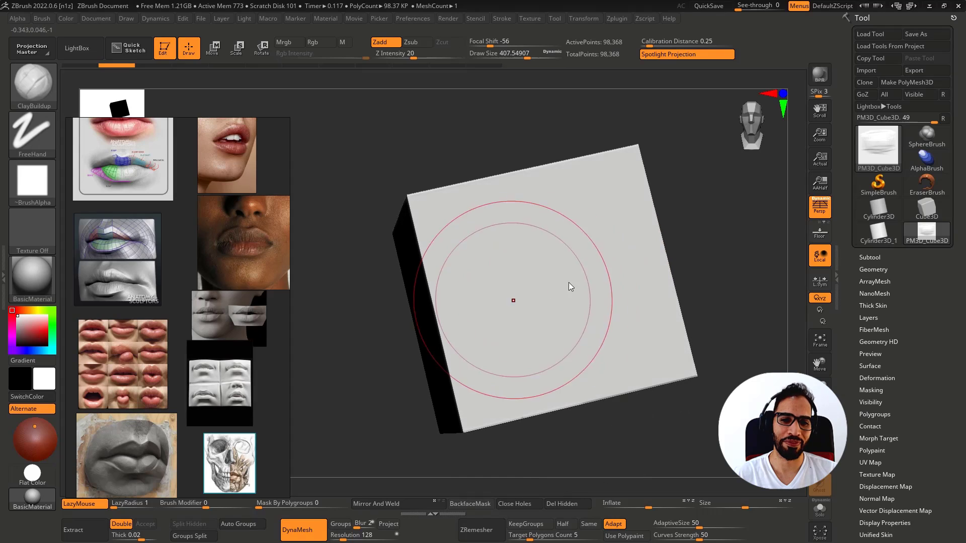
# Step: Redo several ClayBuildup strokes to review the lip mound, and undo them again
pyautogui.hotkey('ctrl', 'shift', 'z')
pyautogui.hotkey('ctrl', 'shift', 'z')
pyautogui.hotkey('ctrl', 'shift', 'z')
pyautogui.hotkey('ctrl', 'shift', 'z')
pyautogui.hotkey('ctrl', 'shift', 'z')
pyautogui.hotkey('ctrl', 'shift', 'z')
pyautogui.hotkey('ctrl', 'shift', 'z')
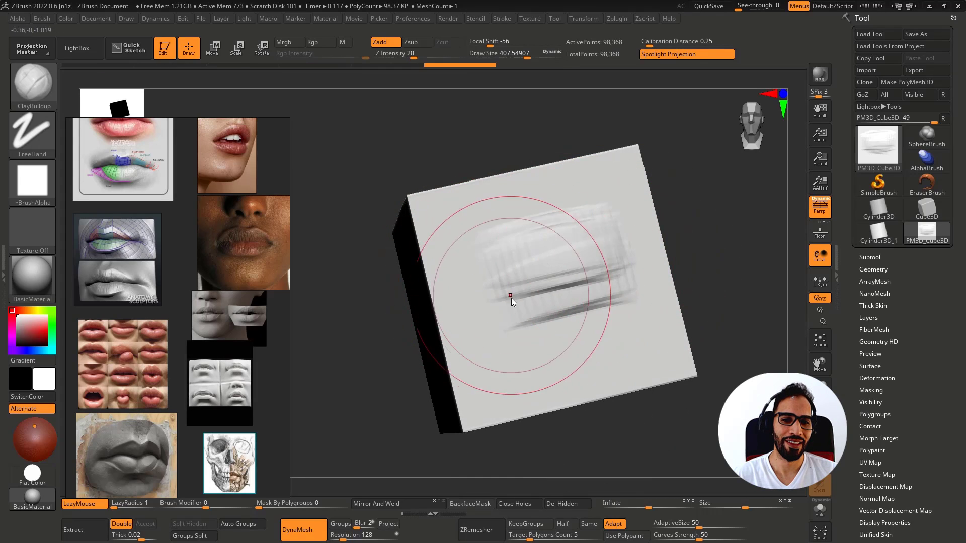
pyautogui.hotkey('ctrl', 'z')
pyautogui.hotkey('ctrl', 'z')
pyautogui.hotkey('ctrl', 'z')
pyautogui.hotkey('ctrl', 'z')
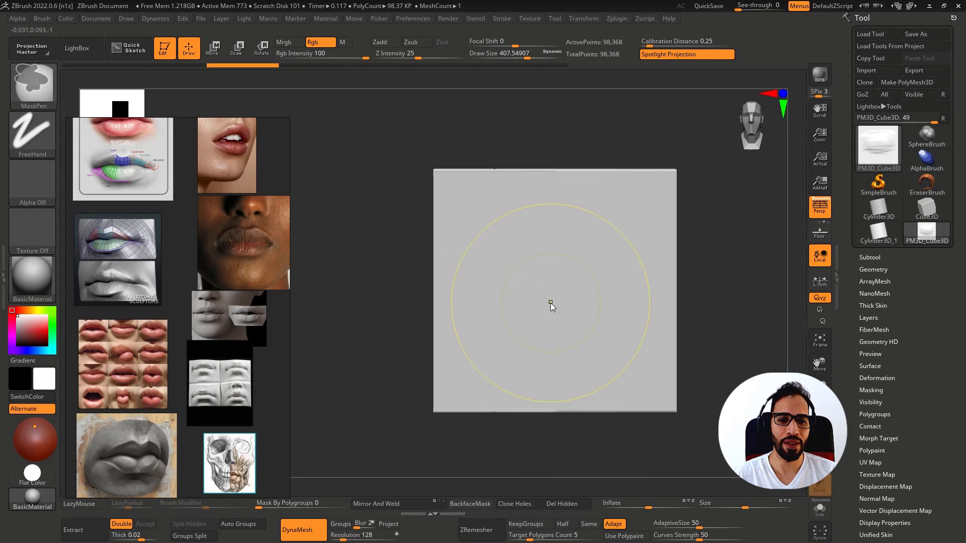
# Step: Scale the cube wider and taller with the gizmo and recalculate its DynaMesh
pyautogui.press('w')
pyautogui.hotkey('ctrl', 'z')
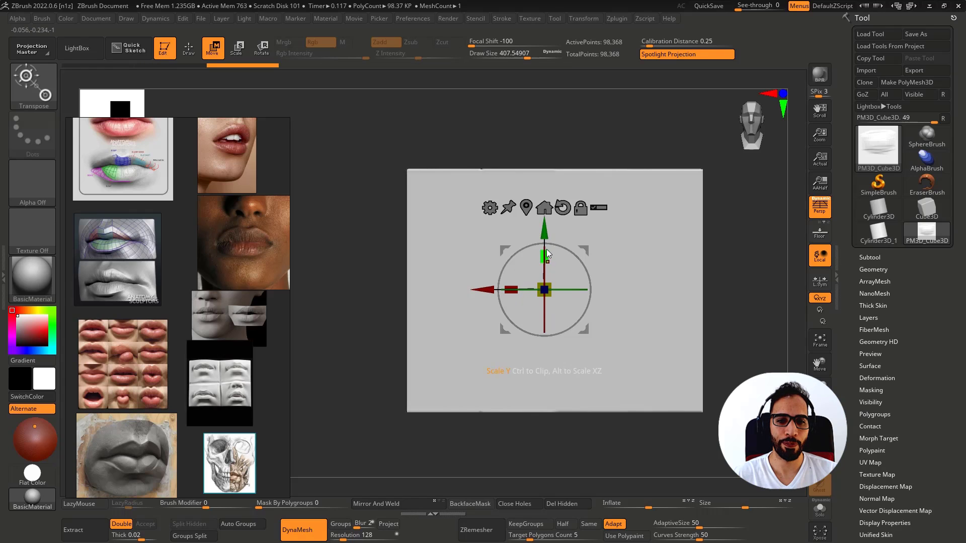
pyautogui.moveTo(545, 256); pyautogui.dragTo(544, 185)
pyautogui.moveTo(511, 289); pyautogui.dragTo(465, 285)
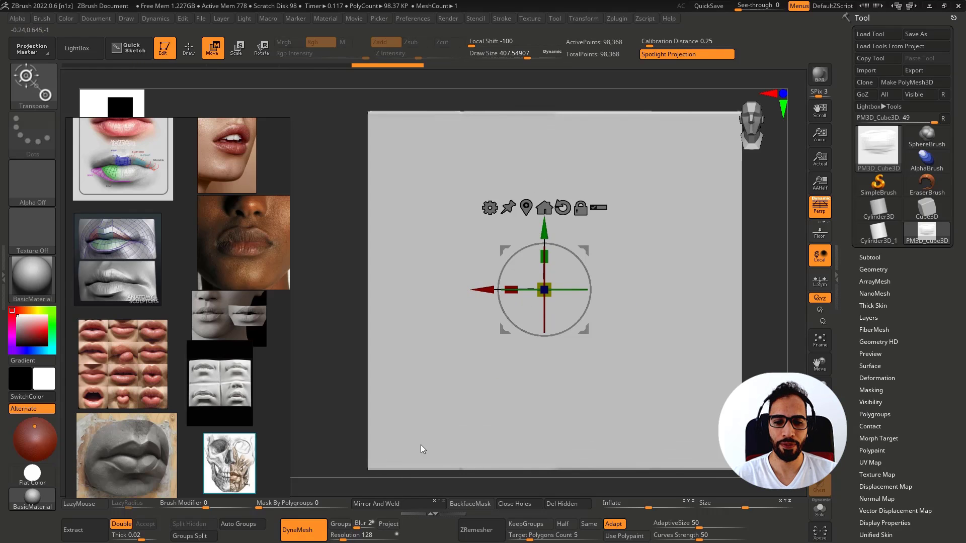
pyautogui.press('q')
pyautogui.press('ctrl')
pyautogui.keyDown('ctrl'); pyautogui.moveTo(317, 359); pyautogui.dragTo(348, 415); pyautogui.keyUp('ctrl')
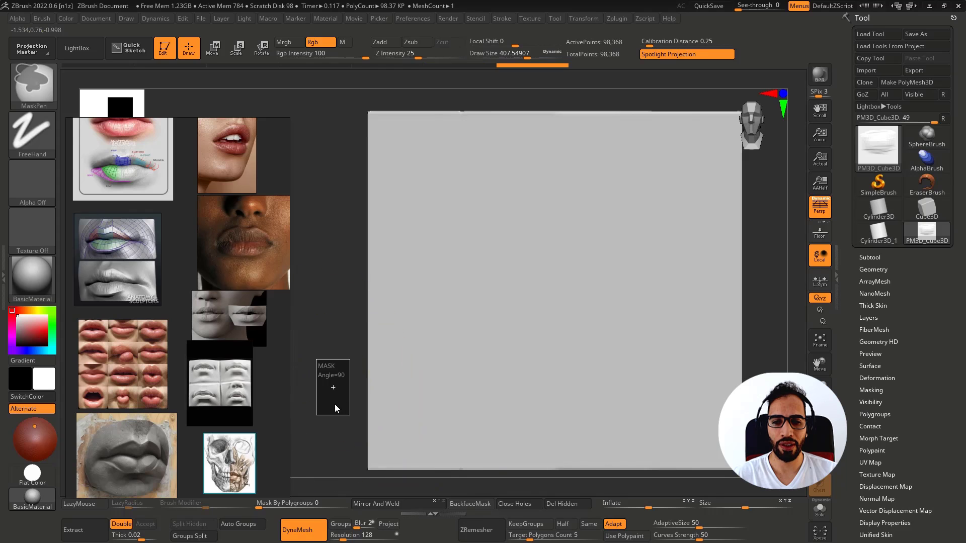
# Step: Build up a rounded lip mound across the block's front face with ClayBuildup strokes, undoing the last unwanted strokes
pyautogui.moveTo(432, 310)
pyautogui.mouseDown(button='right')
pyautogui.moveTo(473, 295)
pyautogui.moveTo(431, 323)
pyautogui.mouseUp(button='right')
pyautogui.moveTo(489, 315)
pyautogui.mouseDown(button='right')
pyautogui.moveTo(538, 315)
pyautogui.moveTo(530, 291)
pyautogui.moveTo(634, 266)
pyautogui.mouseUp(button='right')
pyautogui.moveTo(496, 273)
pyautogui.mouseDown()
pyautogui.moveTo(535, 256)
pyautogui.moveTo(479, 302)
pyautogui.moveTo(453, 295)
pyautogui.moveTo(496, 267)
pyautogui.moveTo(511, 226)
pyautogui.moveTo(541, 254)
pyautogui.moveTo(445, 294)
pyautogui.mouseUp()
pyautogui.press(']')
pyautogui.moveTo(595, 266)
pyautogui.mouseDown()
pyautogui.moveTo(610, 278)
pyautogui.moveTo(639, 273)
pyautogui.mouseUp()
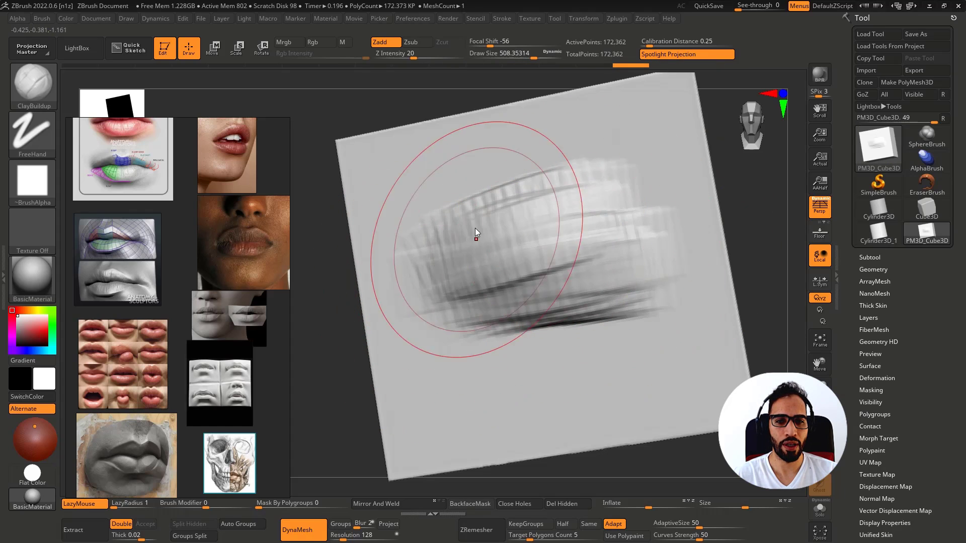
pyautogui.moveTo(607, 209)
pyautogui.mouseDown()
pyautogui.moveTo(448, 248)
pyautogui.moveTo(427, 285)
pyautogui.moveTo(462, 313)
pyautogui.moveTo(442, 281)
pyautogui.moveTo(475, 241)
pyautogui.moveTo(561, 220)
pyautogui.moveTo(551, 283)
pyautogui.mouseUp()
pyautogui.press('ctrl')
pyautogui.hotkey('ctrl', 'z')
pyautogui.hotkey('ctrl', 'z')
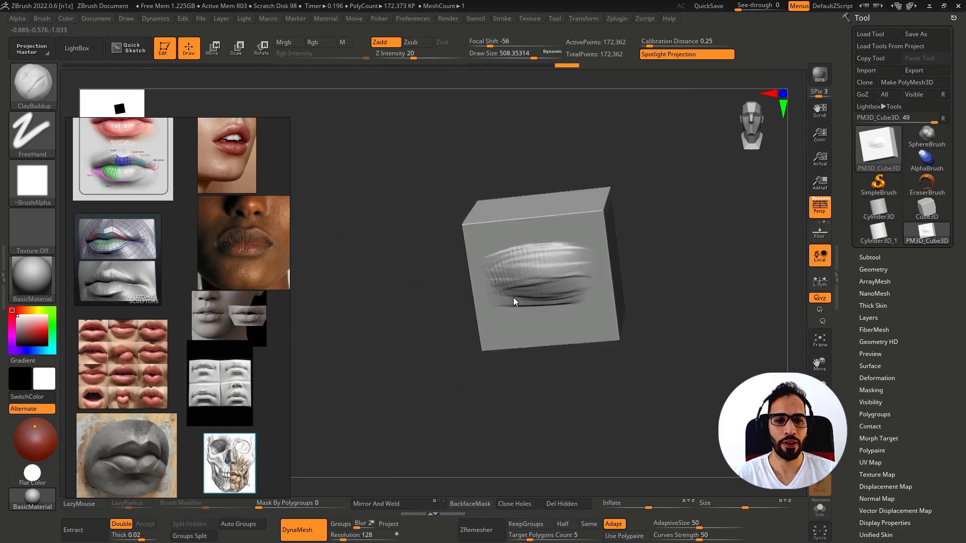
# Step: Smooth the stroke marks on the lip mound and recalculate the DynaMesh
pyautogui.press('ctrl')
pyautogui.moveTo(572, 318)
pyautogui.keyDown('ctrl'); pyautogui.mouseDown(button='right')
pyautogui.moveTo(576, 328)
pyautogui.moveTo(534, 294)
pyautogui.mouseUp(button='right'); pyautogui.keyUp('ctrl')
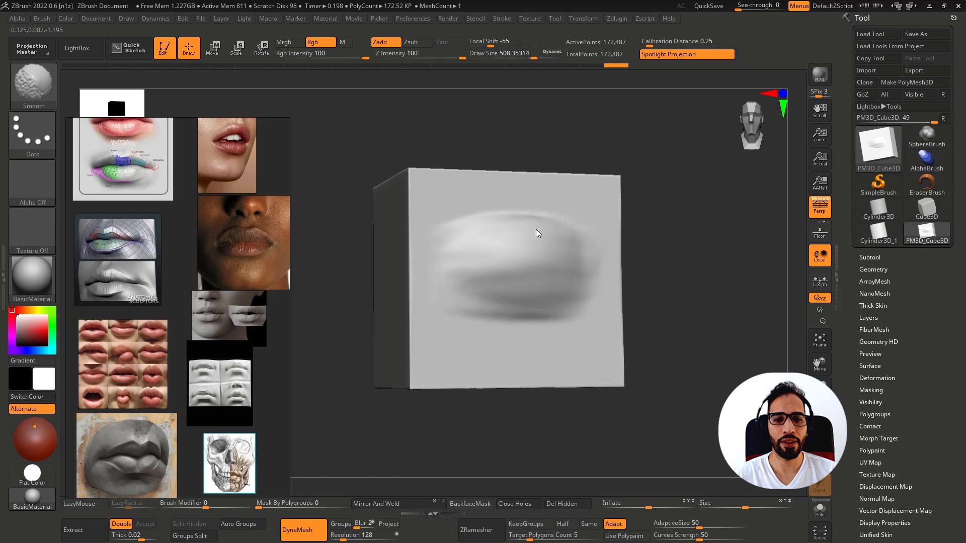
pyautogui.keyDown('shift'); pyautogui.moveTo(537, 234); pyautogui.dragTo(554, 234); pyautogui.keyUp('shift')
pyautogui.keyDown('ctrl'); pyautogui.moveTo(724, 254); pyautogui.dragTo(689, 324); pyautogui.keyUp('ctrl')
# Step: Add horizontal ClayBuildup volume across the middle of the lip mound and smooth it into the surface
pyautogui.moveTo(523, 317)
pyautogui.mouseDown(button='right')
pyautogui.moveTo(452, 295)
pyautogui.moveTo(451, 287)
pyautogui.mouseUp(button='right')
pyautogui.moveTo(452, 285); pyautogui.dragTo(584, 291)
pyautogui.hotkey('ctrl', 'z')
pyautogui.moveTo(443, 287); pyautogui.dragTo(583, 290)
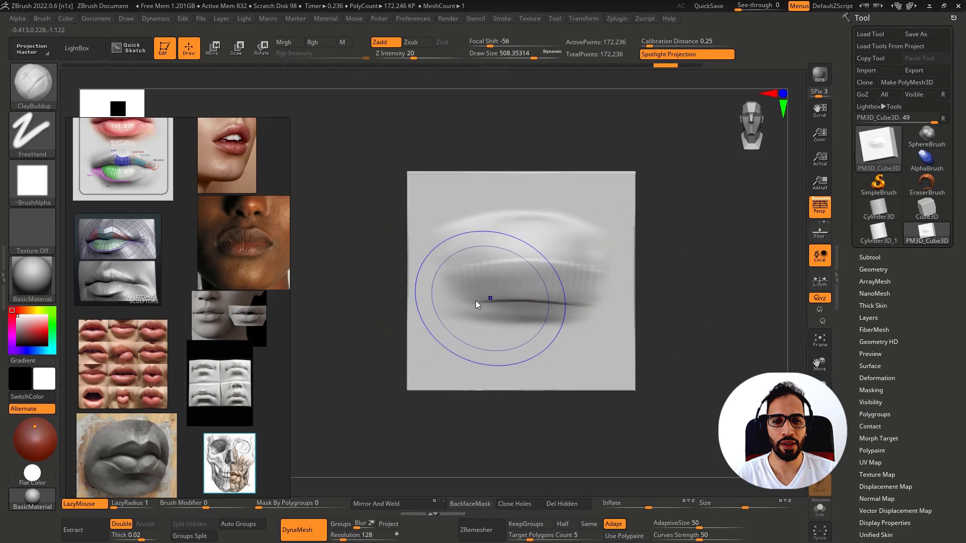
pyautogui.keyDown('shift'); pyautogui.moveTo(475, 304); pyautogui.dragTo(477, 295); pyautogui.keyUp('shift')
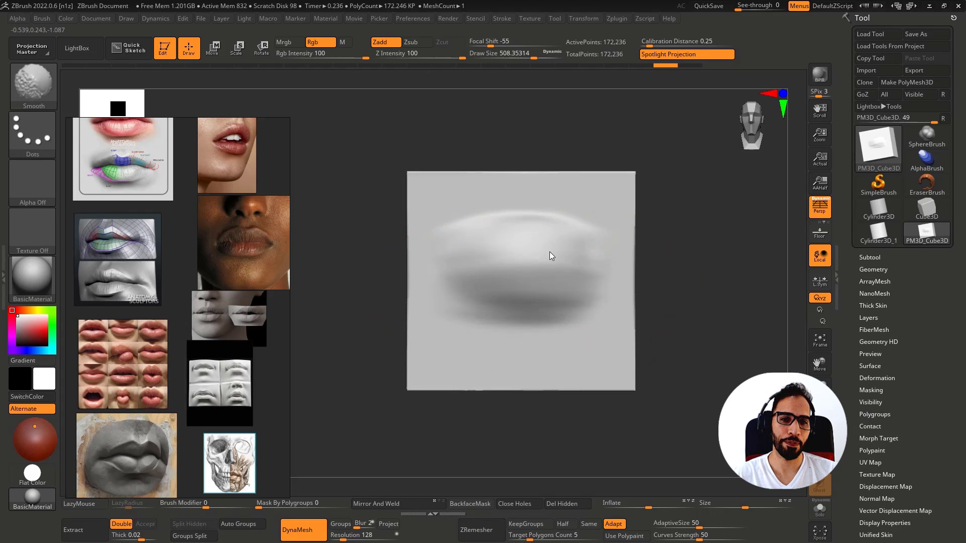
# Step: Check the lip mound's curvature from above and the front, and switch to the DamStandard brush
pyautogui.moveTo(450, 271)
pyautogui.mouseDown(button='right')
pyautogui.moveTo(535, 317)
pyautogui.moveTo(511, 319)
pyautogui.moveTo(550, 306)
pyautogui.moveTo(550, 218)
pyautogui.mouseUp(button='right')
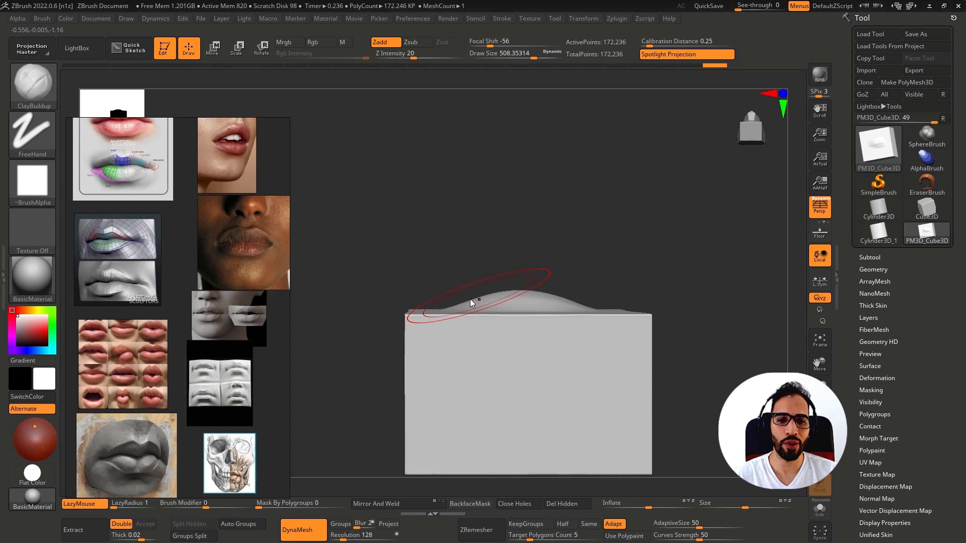
pyautogui.moveTo(679, 254); pyautogui.dragTo(701, 353, button='right')
pyautogui.keyDown('alt'); pyautogui.moveTo(508, 306); pyautogui.dragTo(550, 287, button='right'); pyautogui.keyUp('alt')
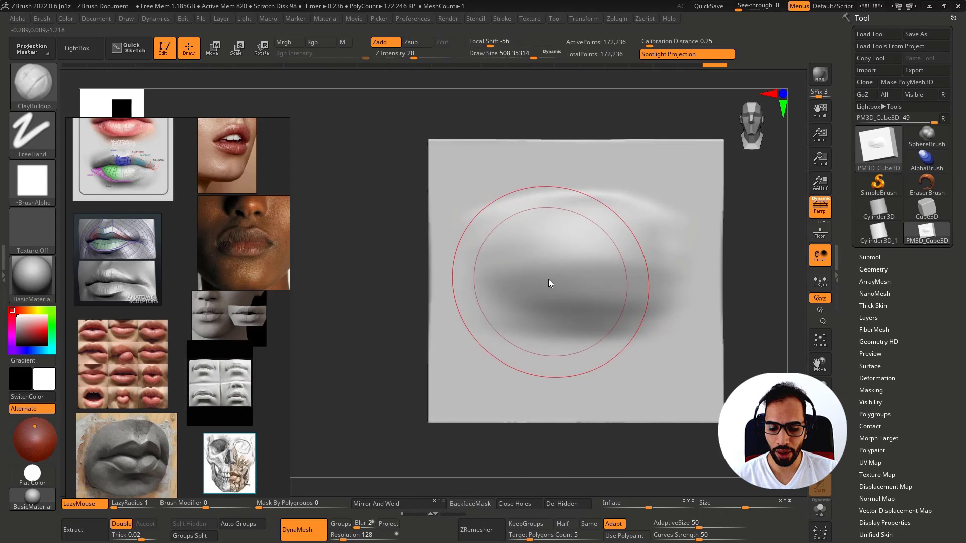
pyautogui.press('b')
pyautogui.press('d')
pyautogui.press('s')
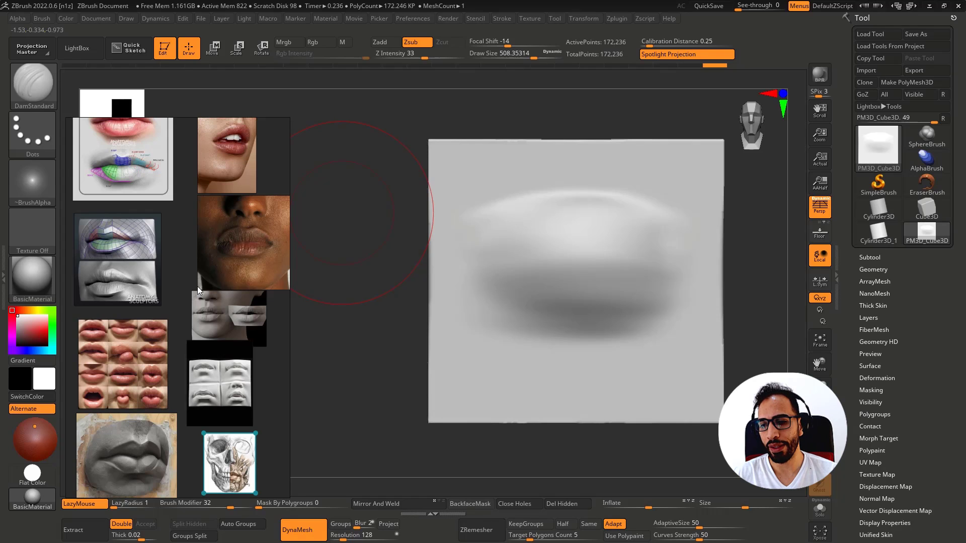
# Step: Study the course of the line between the lips on the clay sculpture, lip photo and sculpted mouth references, marking it on screen
pyautogui.moveTo(127, 434)
pyautogui.mouseDown(button='middle')
pyautogui.moveTo(221, 321)
pyautogui.moveTo(161, 266)
pyautogui.mouseUp(button='middle')
pyautogui.scroll(5, 222, 327)
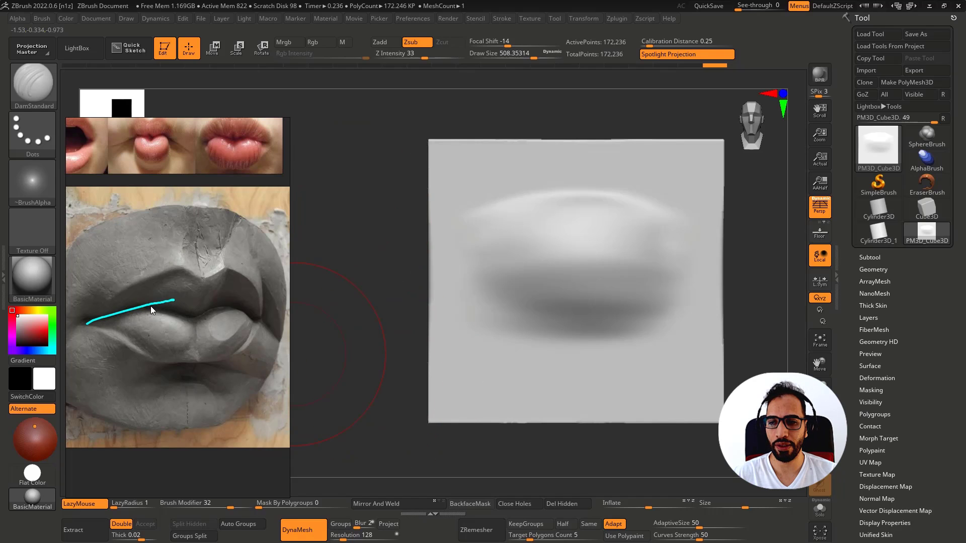
pyautogui.moveTo(213, 303); pyautogui.dragTo(270, 326)
pyautogui.press('Escape')
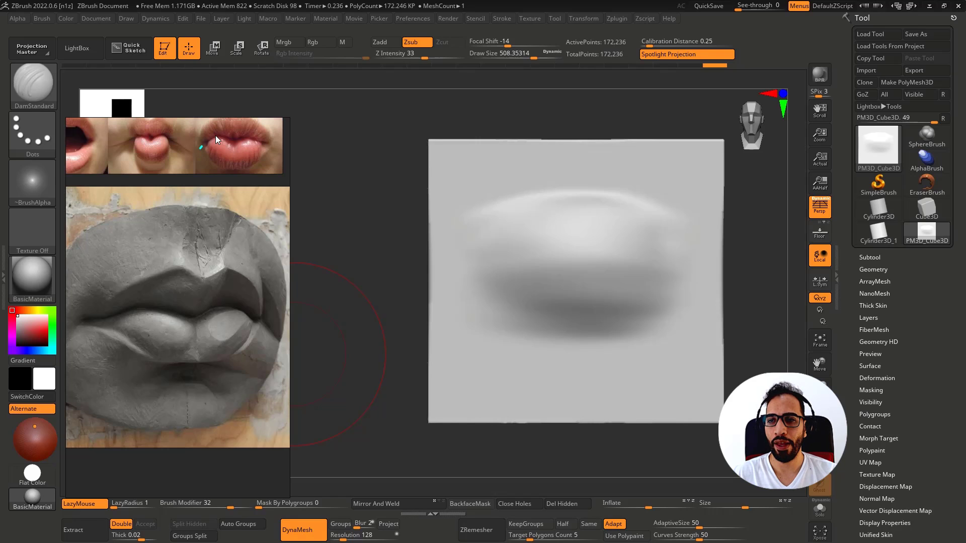
pyautogui.press('Escape')
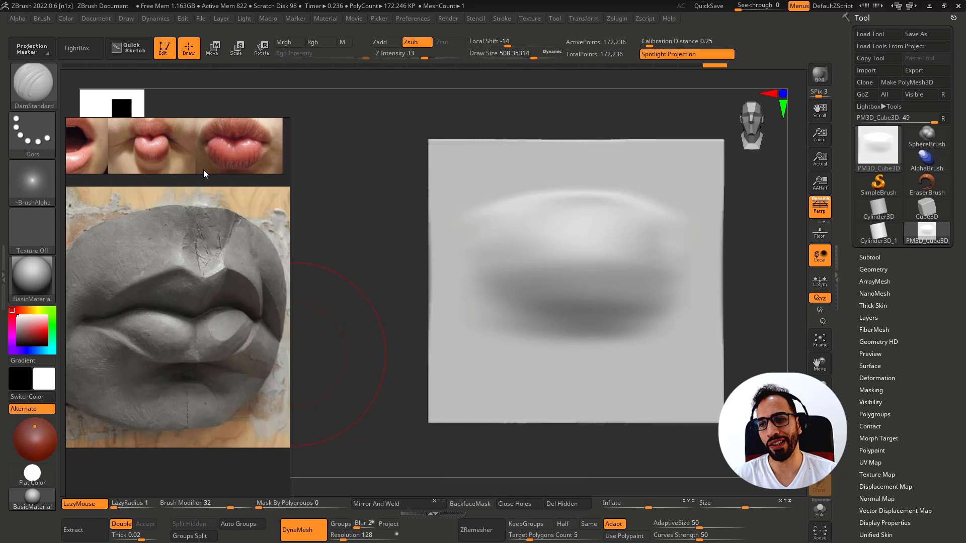
pyautogui.moveTo(204, 170); pyautogui.dragTo(233, 271, button='middle')
pyautogui.moveTo(202, 170); pyautogui.dragTo(234, 282, button='middle')
pyautogui.moveTo(151, 149)
pyautogui.mouseDown(button='middle')
pyautogui.moveTo(155, 211)
pyautogui.moveTo(210, 278)
pyautogui.mouseUp(button='middle')
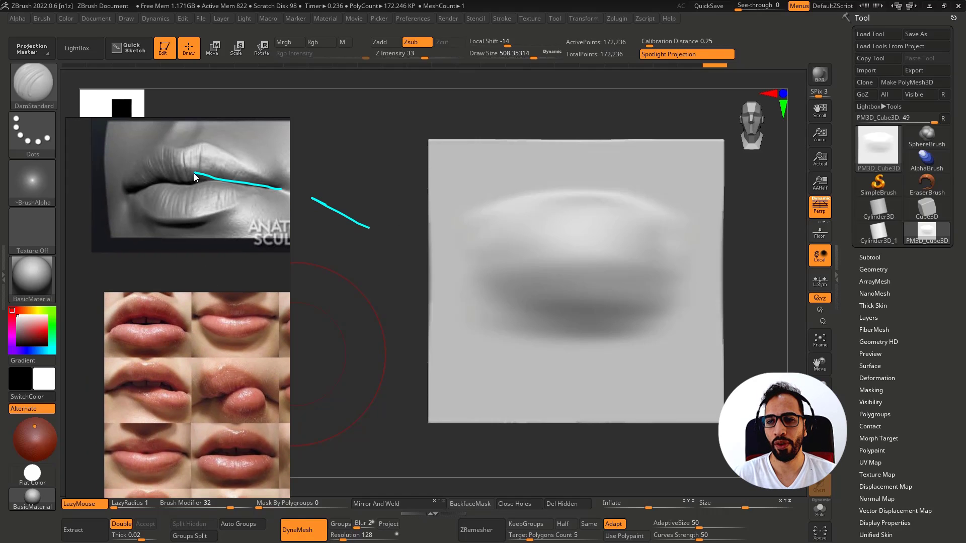
pyautogui.press('Escape')
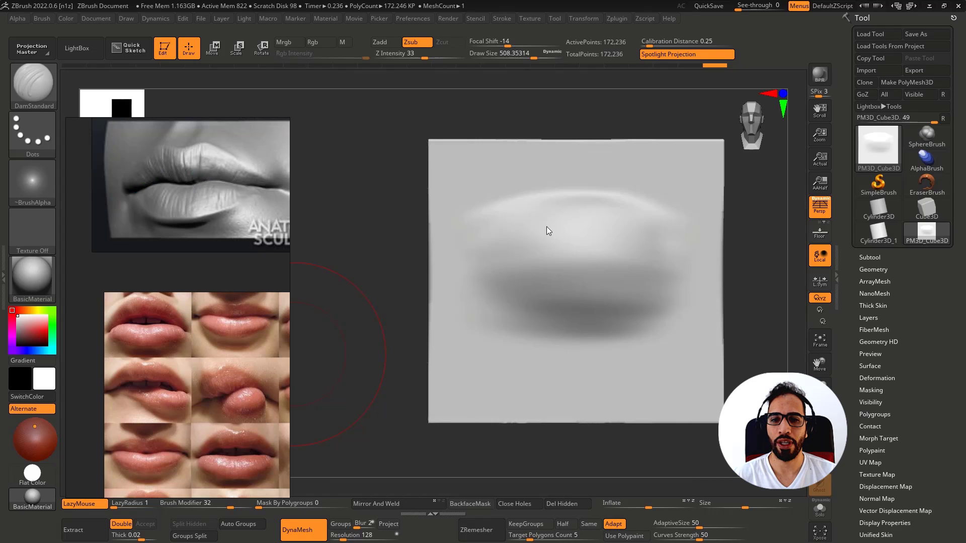
# Step: Try to carve the mouth line on one side of the lip mound with DamStandard, and step back and forward through the undo history
pyautogui.moveTo(755, 255)
pyautogui.mouseDown()
pyautogui.moveTo(587, 319)
pyautogui.moveTo(582, 307)
pyautogui.moveTo(509, 295)
pyautogui.moveTo(533, 276)
pyautogui.moveTo(523, 283)
pyautogui.mouseUp()
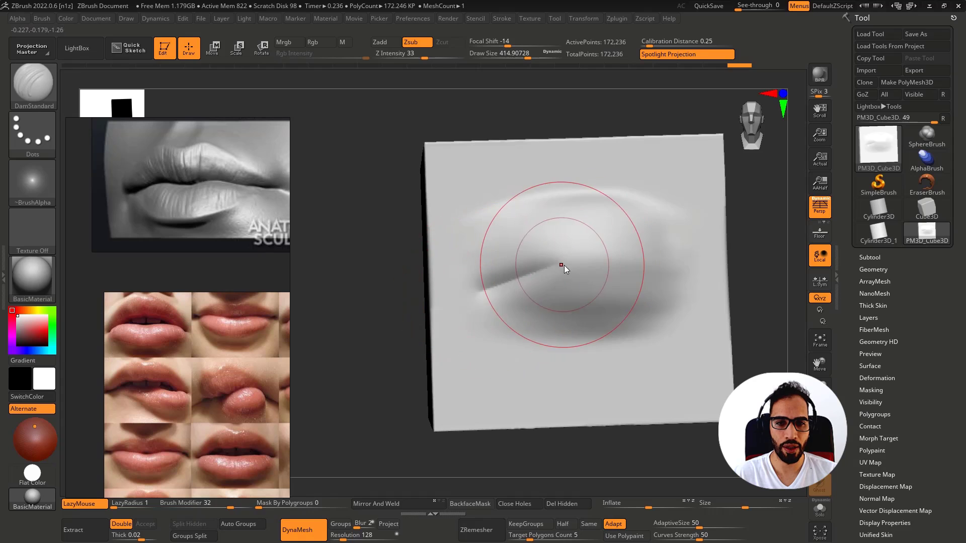
pyautogui.press('ctrl')
pyautogui.keyDown('shift'); pyautogui.moveTo(552, 279); pyautogui.dragTo(554, 260, button='right'); pyautogui.keyUp('shift')
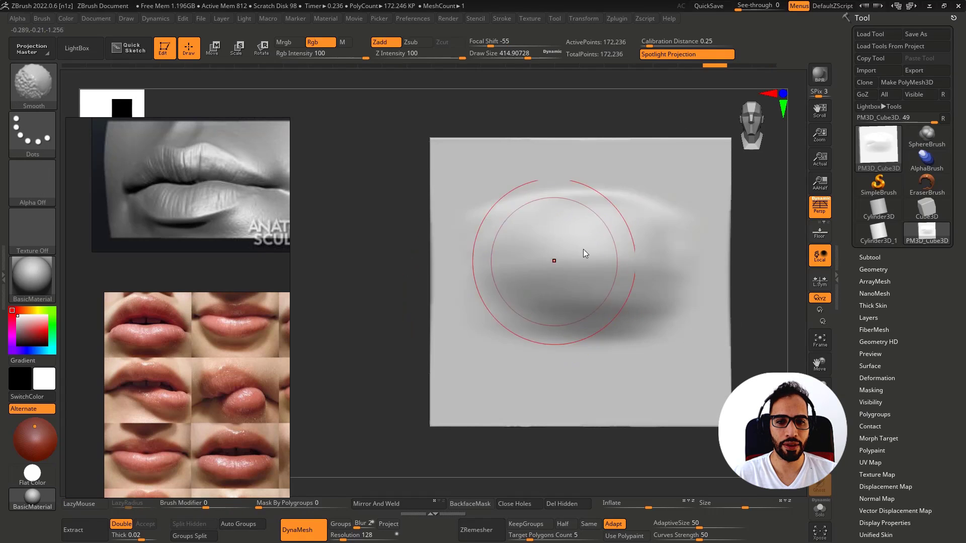
pyautogui.hotkey('ctrl', 'z')
pyautogui.hotkey('ctrl', 'z')
pyautogui.hotkey('ctrl', 'z')
pyautogui.hotkey('ctrl', 'z')
pyautogui.hotkey('ctrl', 'z')
pyautogui.hotkey('ctrl', 'z')
pyautogui.hotkey('ctrl', 'z')
pyautogui.hotkey('ctrl', 'z')
pyautogui.hotkey('ctrl', 'z')
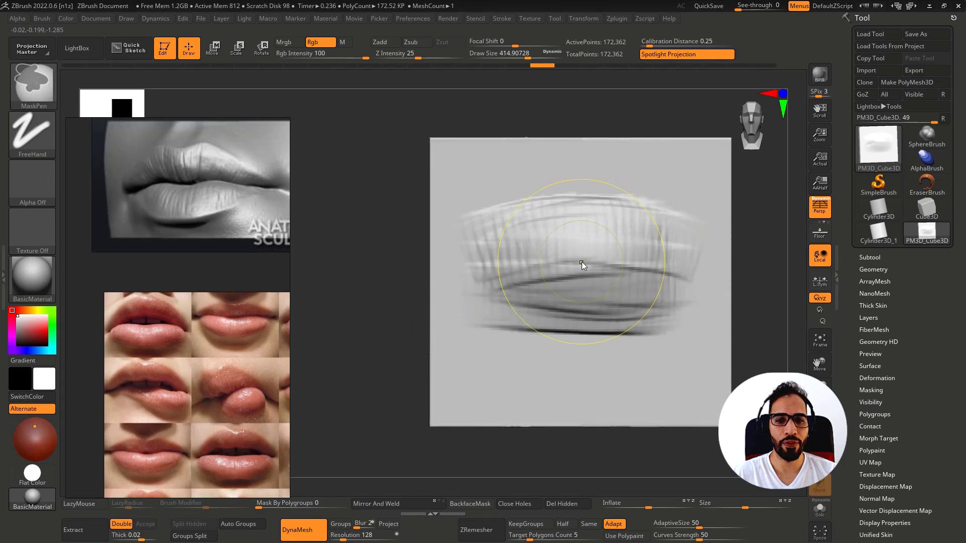
pyautogui.hotkey('ctrl', 'shift', 'z')
pyautogui.hotkey('ctrl', 'shift', 'z')
pyautogui.hotkey('ctrl', 'shift', 'z')
pyautogui.hotkey('ctrl', 'shift', 'z')
pyautogui.hotkey('ctrl', 'shift', 'z')
pyautogui.hotkey('ctrl', 'shift', 'z')
pyautogui.hotkey('ctrl', 'shift', 'z')
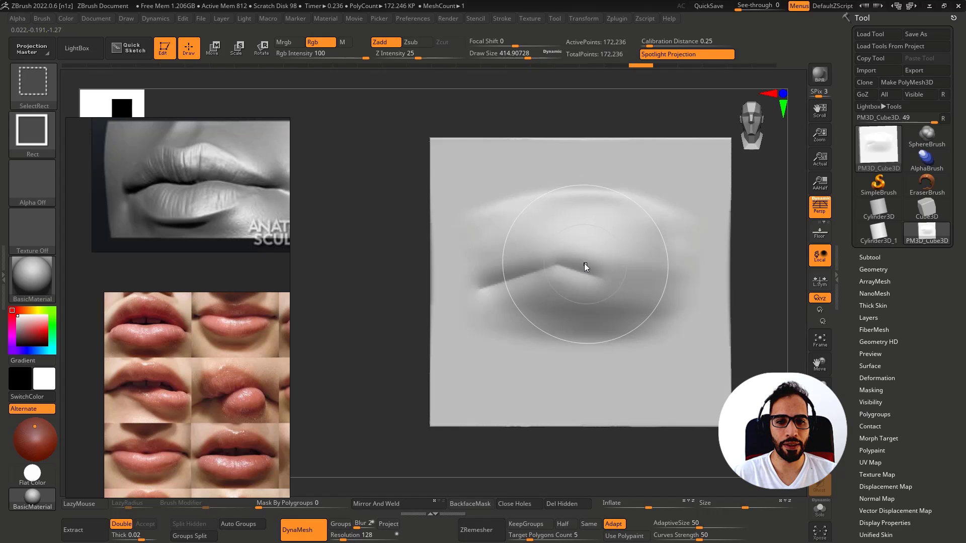
# Step: Mirror and weld the block so both halves of the lip mound match, and recalculate the DynaMesh
pyautogui.click(393, 507)
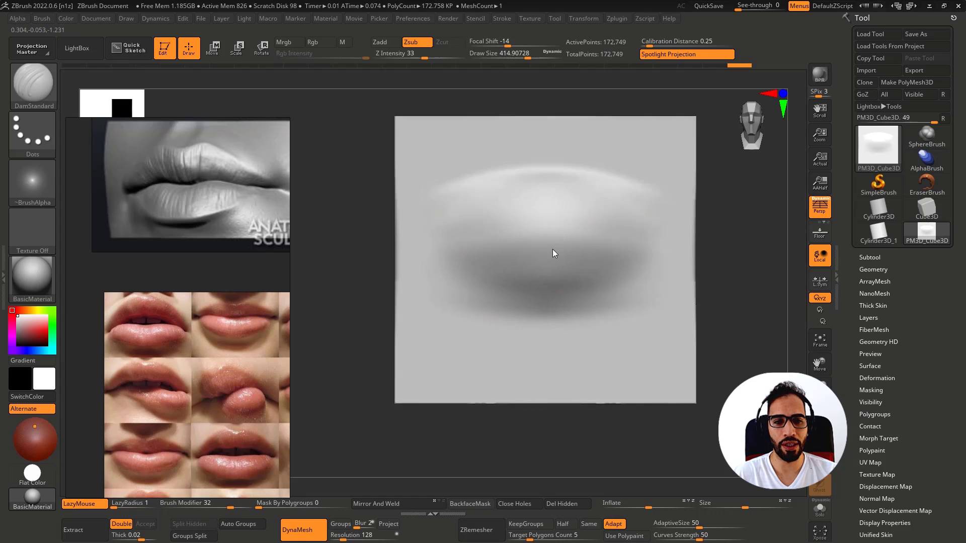
pyautogui.moveTo(552, 249)
pyautogui.mouseDown(button='right')
pyautogui.moveTo(572, 240)
pyautogui.moveTo(539, 258)
pyautogui.mouseUp(button='right')
pyautogui.keyDown('ctrl'); pyautogui.moveTo(725, 280); pyautogui.dragTo(754, 324); pyautogui.keyUp('ctrl')
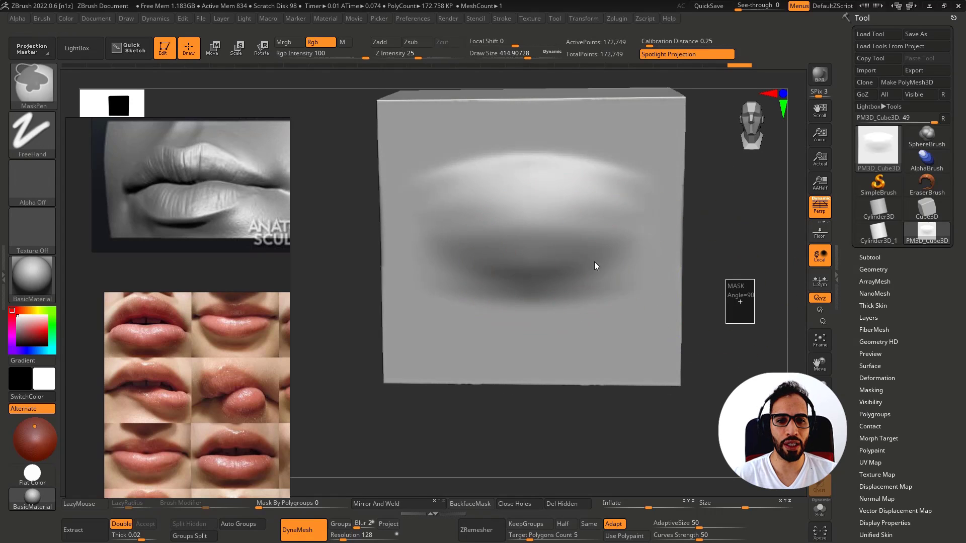
# Step: Add symmetrical ClayBuildup volume across the lower middle of the lip mound and smooth the stroke marks away
pyautogui.moveTo(545, 248)
pyautogui.mouseDown(button='right')
pyautogui.moveTo(535, 238)
pyautogui.moveTo(511, 271)
pyautogui.moveTo(451, 267)
pyautogui.mouseUp(button='right')
pyautogui.press('b')
pyautogui.press('c')
pyautogui.press('b')
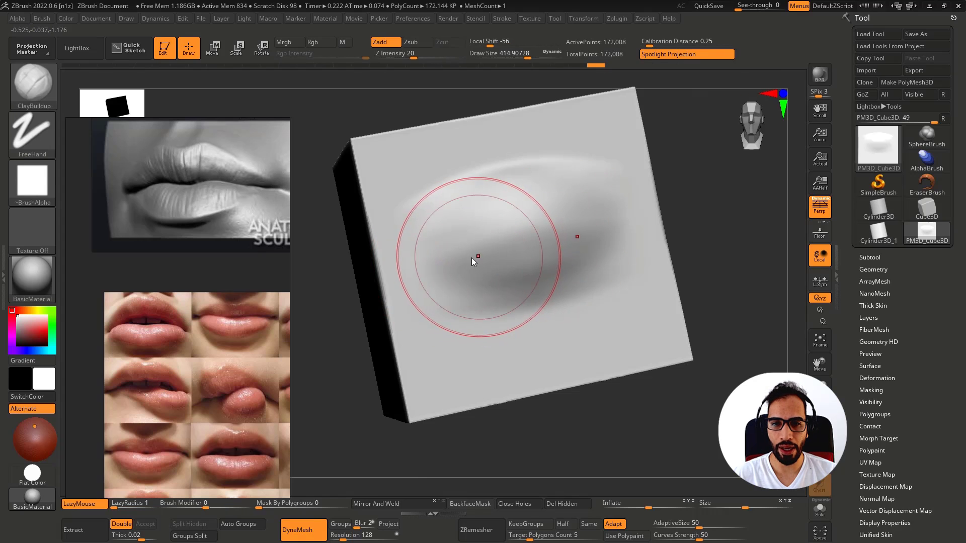
pyautogui.moveTo(472, 257)
pyautogui.mouseDown()
pyautogui.moveTo(443, 264)
pyautogui.moveTo(536, 264)
pyautogui.mouseUp()
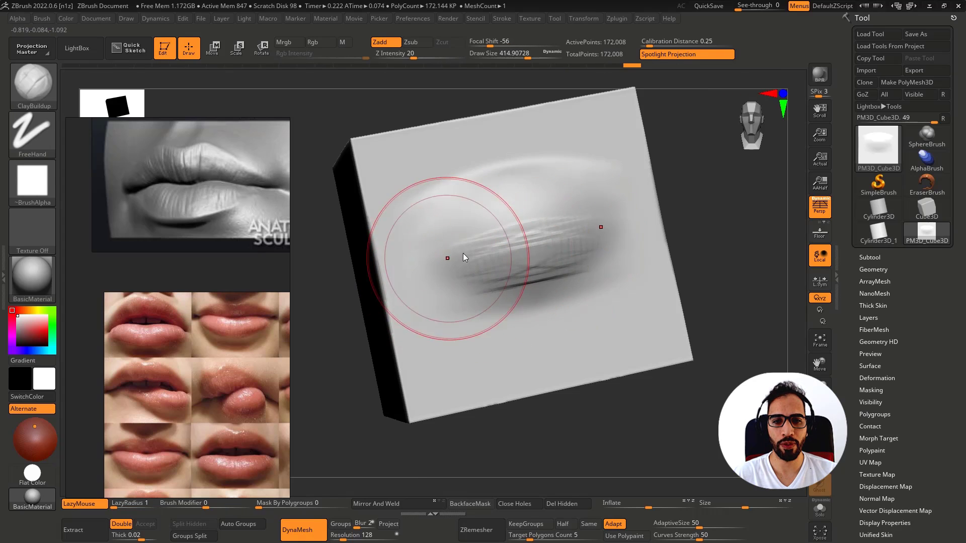
pyautogui.moveTo(463, 252)
pyautogui.mouseDown()
pyautogui.moveTo(573, 232)
pyautogui.moveTo(479, 284)
pyautogui.moveTo(559, 292)
pyautogui.mouseUp()
pyautogui.keyDown('shift'); pyautogui.moveTo(563, 289); pyautogui.dragTo(624, 267, button='right'); pyautogui.keyUp('shift')
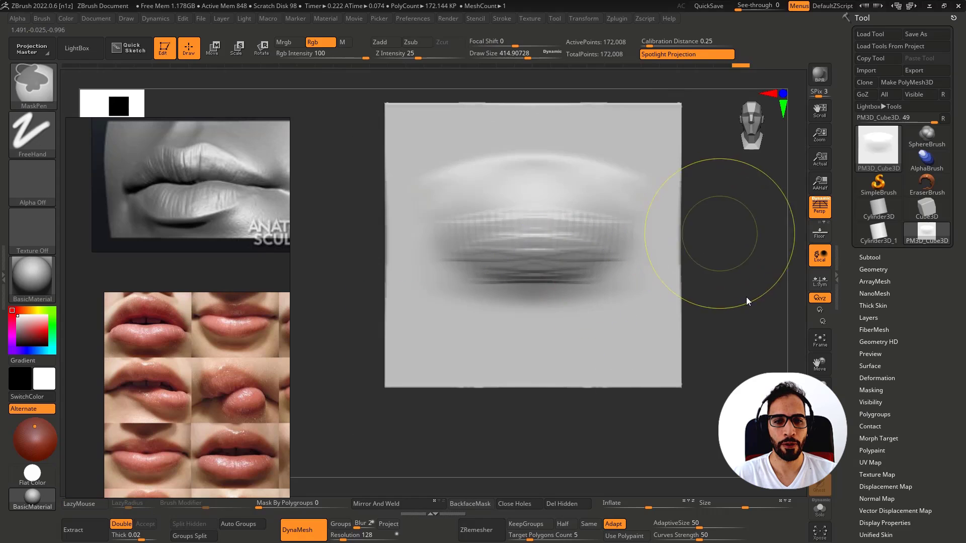
pyautogui.keyDown('shift'); pyautogui.moveTo(664, 262); pyautogui.dragTo(497, 253); pyautogui.keyUp('shift')
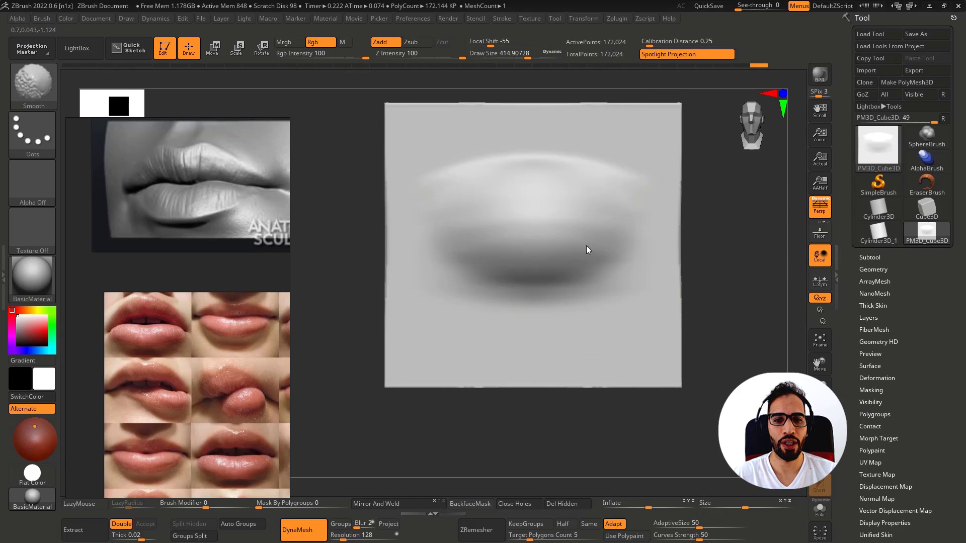
# Step: Carve a symmetrical wavy mouth line across the lip mound with DamStandard at a draw size of about 422, undoing the first short stroke
pyautogui.moveTo(548, 228)
pyautogui.mouseDown(button='right')
pyautogui.moveTo(617, 261)
pyautogui.moveTo(550, 273)
pyautogui.moveTo(543, 292)
pyautogui.moveTo(564, 304)
pyautogui.mouseUp(button='right')
pyautogui.press('b')
pyautogui.press('d')
pyautogui.press('s')
pyautogui.moveTo(480, 264); pyautogui.dragTo(526, 259)
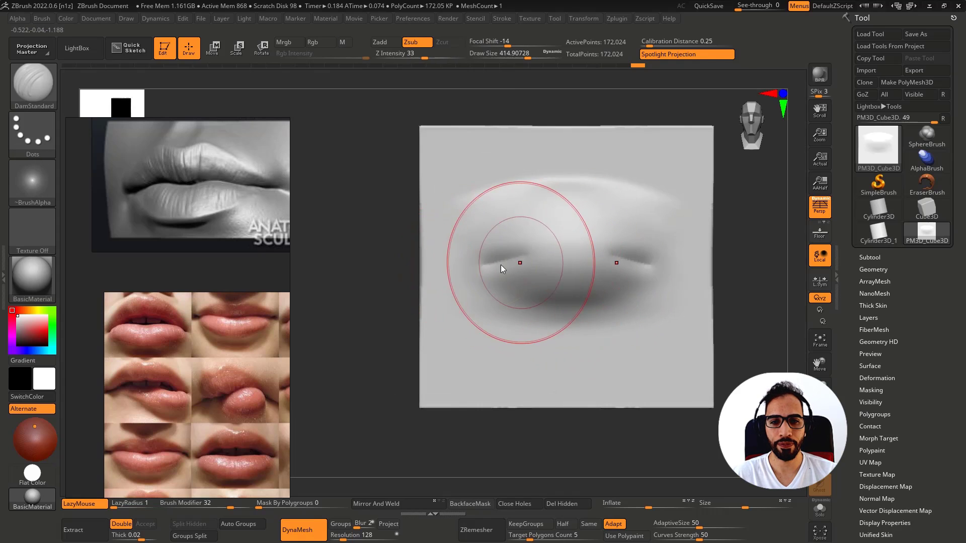
pyautogui.hotkey('ctrl', 'z')
pyautogui.press('s')
pyautogui.click(484, 265)
pyautogui.moveTo(467, 263)
pyautogui.mouseDown()
pyautogui.moveTo(543, 245)
pyautogui.moveTo(571, 256)
pyautogui.moveTo(548, 242)
pyautogui.moveTo(522, 249)
pyautogui.moveTo(537, 244)
pyautogui.mouseUp()
pyautogui.moveTo(521, 242); pyautogui.dragTo(592, 257)
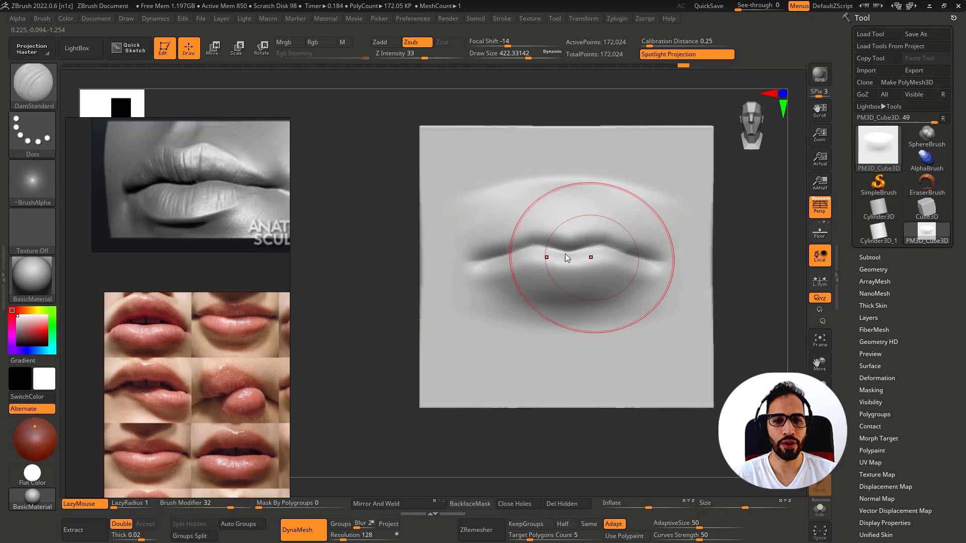
pyautogui.moveTo(538, 255)
pyautogui.mouseDown(button='right')
pyautogui.moveTo(572, 263)
pyautogui.moveTo(493, 263)
pyautogui.mouseUp(button='right')
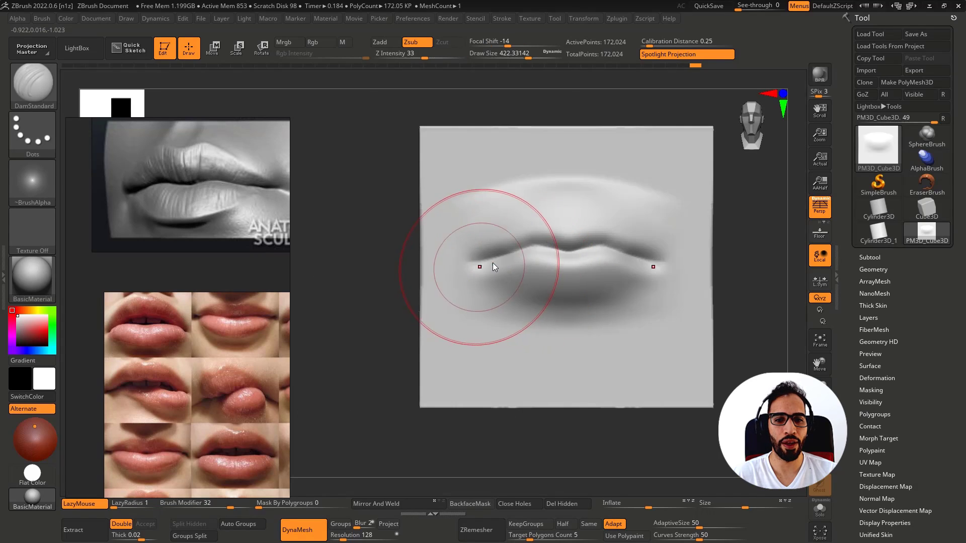
pyautogui.moveTo(599, 260)
pyautogui.keyDown('ctrl'); pyautogui.mouseDown(button='right')
pyautogui.moveTo(493, 276)
pyautogui.moveTo(592, 277)
pyautogui.moveTo(552, 256)
pyautogui.moveTo(549, 230)
pyautogui.moveTo(530, 270)
pyautogui.moveTo(535, 255)
pyautogui.moveTo(560, 277)
pyautogui.mouseUp(button='right'); pyautogui.keyUp('ctrl')
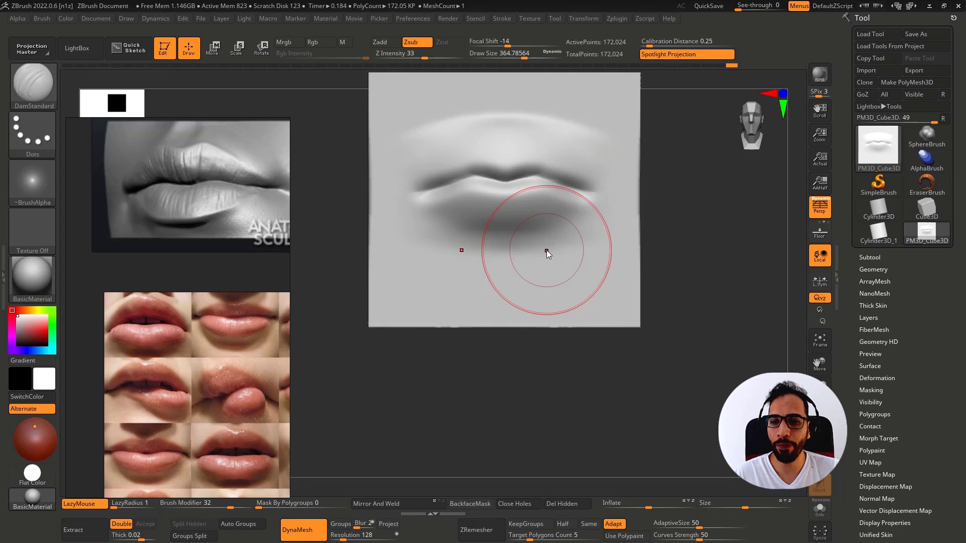
# Step: Examine the skull muscle reference, tracing the ring muscle around the mouth, the muscles radiating from it and their junction at the mouth corner
pyautogui.scroll(-5, 206, 258)
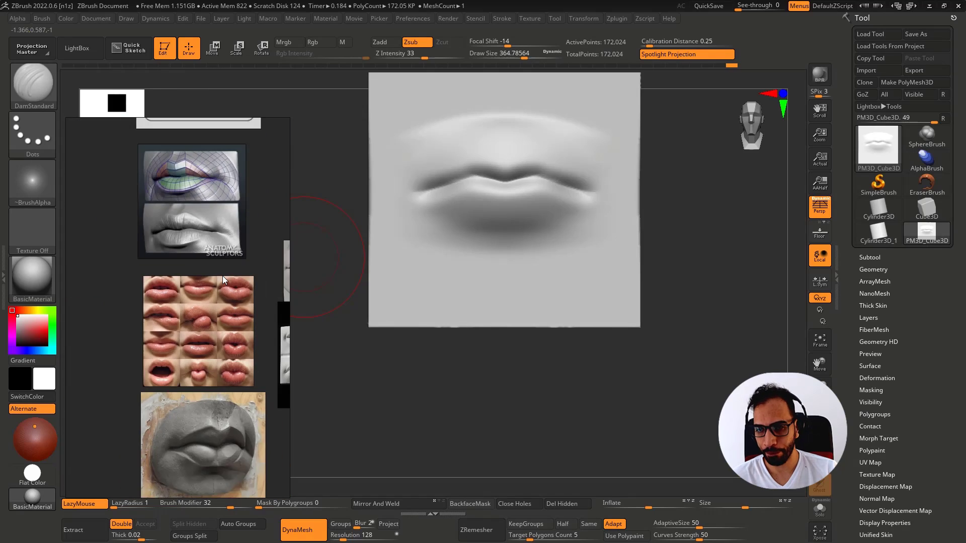
pyautogui.moveTo(230, 271)
pyautogui.mouseDown(button='middle')
pyautogui.moveTo(136, 214)
pyautogui.moveTo(172, 219)
pyautogui.mouseUp(button='middle')
pyautogui.scroll(8, 211, 345)
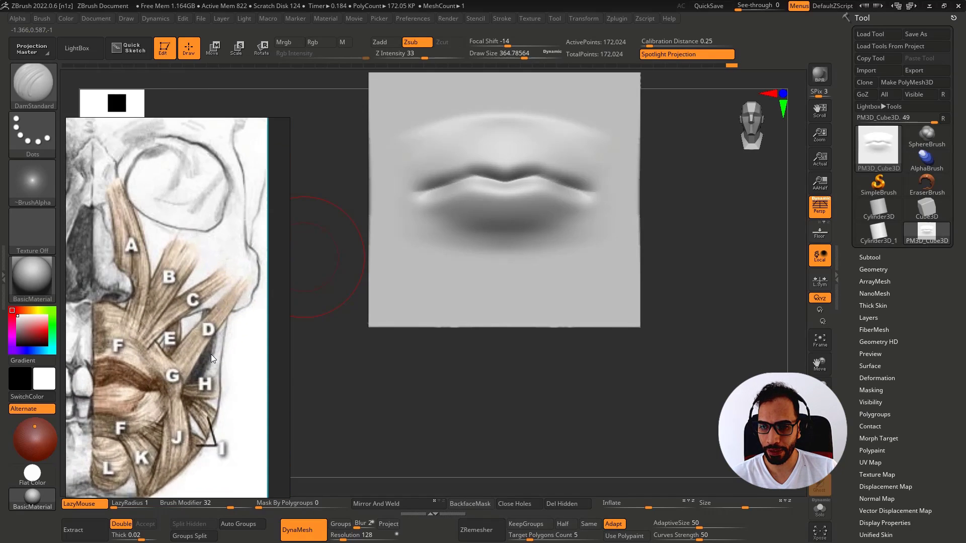
pyautogui.scroll(2, 210, 355)
pyautogui.moveTo(211, 353); pyautogui.dragTo(232, 286, button='middle')
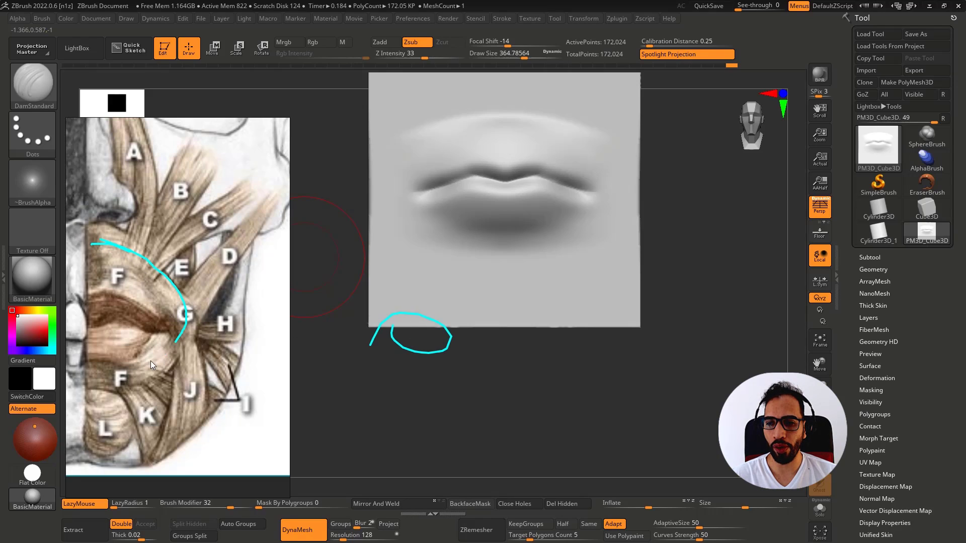
pyautogui.moveTo(124, 248); pyautogui.dragTo(138, 104)
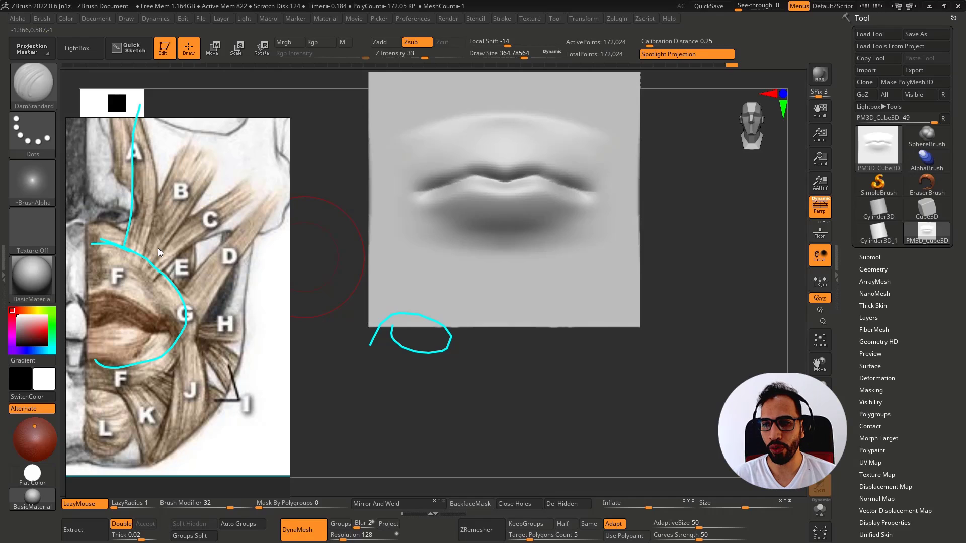
pyautogui.moveTo(160, 237); pyautogui.dragTo(215, 118)
pyautogui.moveTo(156, 254); pyautogui.dragTo(262, 171)
pyautogui.moveTo(187, 301); pyautogui.dragTo(305, 165)
pyautogui.moveTo(199, 331); pyautogui.dragTo(342, 321)
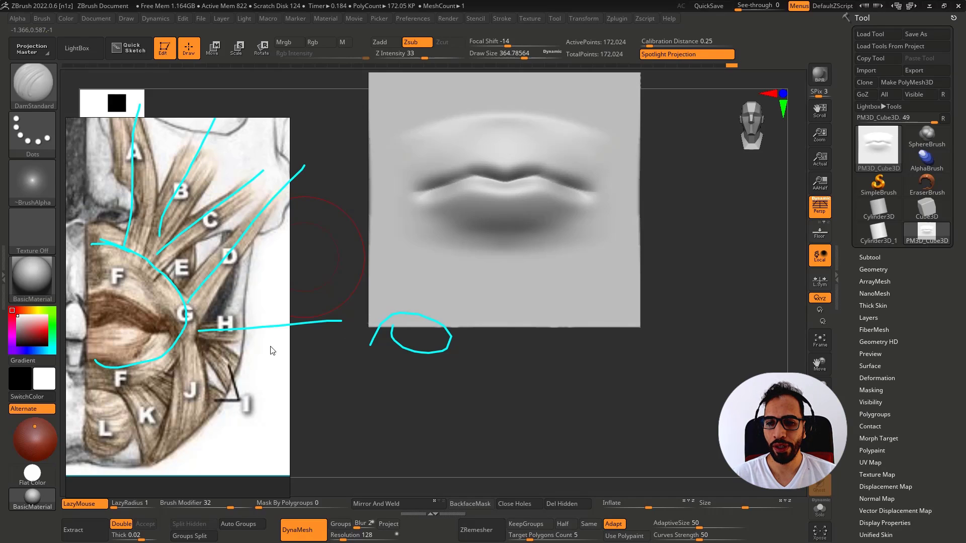
pyautogui.moveTo(182, 327); pyautogui.dragTo(207, 461)
pyautogui.moveTo(173, 304)
pyautogui.mouseDown()
pyautogui.moveTo(149, 343)
pyautogui.moveTo(211, 322)
pyautogui.moveTo(188, 314)
pyautogui.moveTo(207, 308)
pyautogui.mouseUp()
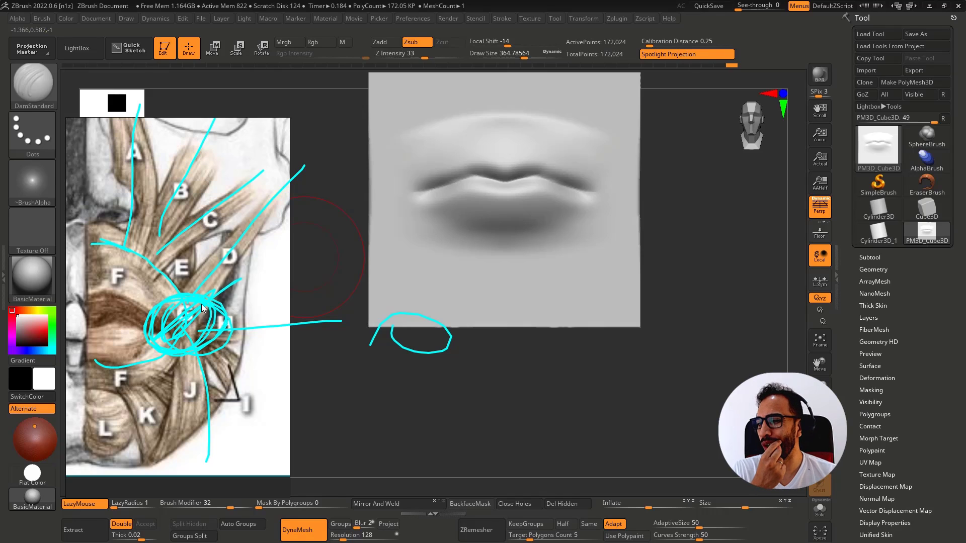
pyautogui.press('Escape')
# Step: Examine the mouth corner on the clay lip sculpture reference, circling the bulge where the cheek muscles meet the lips
pyautogui.scroll(-10, 211, 277)
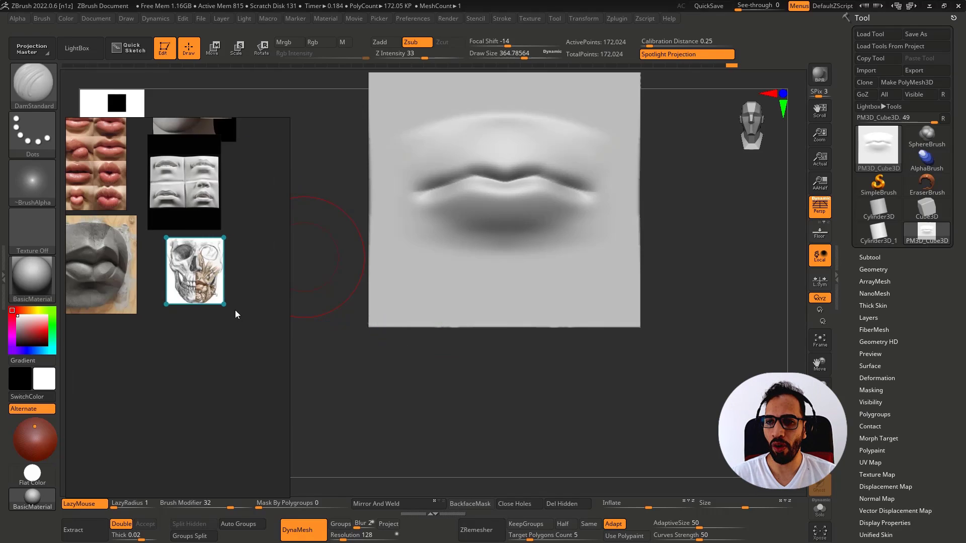
pyautogui.moveTo(235, 313); pyautogui.dragTo(254, 402, button='middle')
pyautogui.moveTo(167, 273)
pyautogui.mouseDown(button='middle')
pyautogui.moveTo(171, 308)
pyautogui.moveTo(136, 355)
pyautogui.mouseUp(button='middle')
pyautogui.moveTo(239, 218); pyautogui.dragTo(274, 256, button='middle')
pyautogui.scroll(-4, 177, 271)
pyautogui.scroll(-4, 199, 327)
pyautogui.scroll(4, 181, 346)
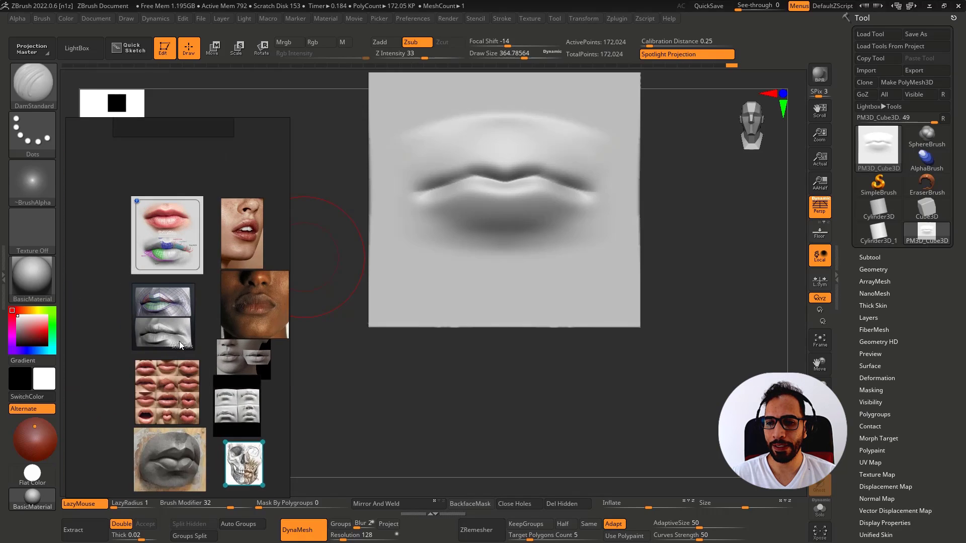
pyautogui.scroll(-4, 180, 349)
pyautogui.moveTo(188, 368); pyautogui.dragTo(180, 289, button='middle')
pyautogui.scroll(5, 156, 332)
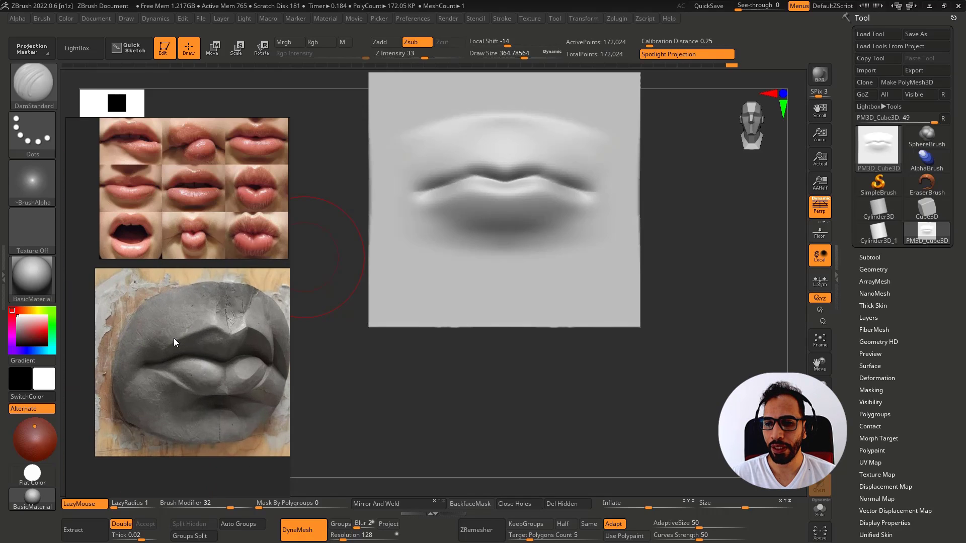
pyautogui.moveTo(372, 355); pyautogui.dragTo(395, 351)
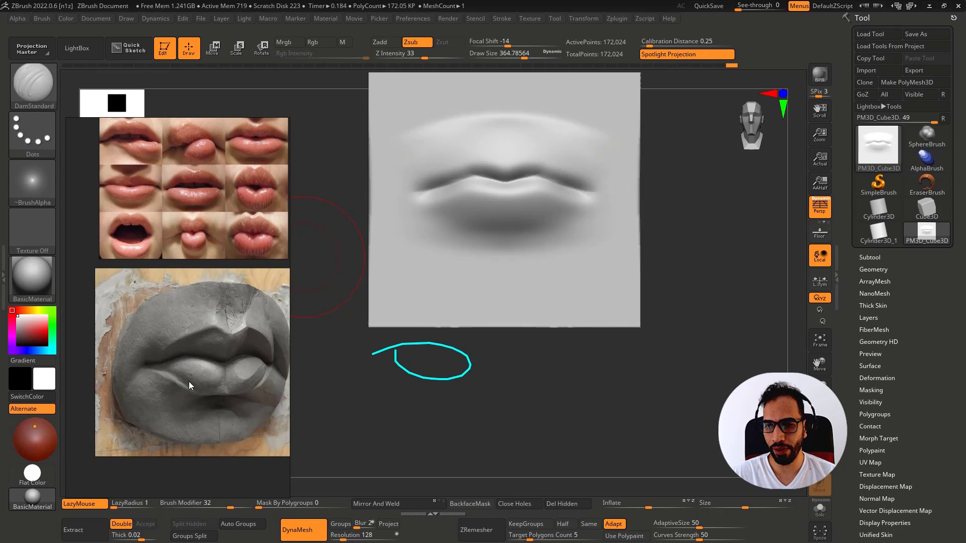
pyautogui.moveTo(125, 348); pyautogui.dragTo(157, 369)
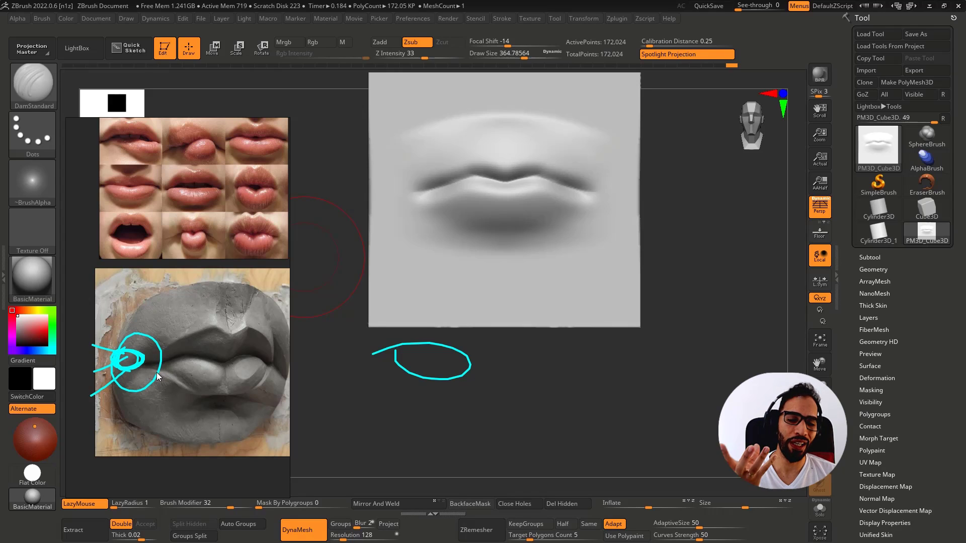
pyautogui.press('Escape')
# Step: Examine the Anatomy for Sculptors lip reference, marking the rounded form around the mouth corner and comparing it with the sculpted block
pyautogui.moveTo(148, 308); pyautogui.dragTo(50, 297, button='middle')
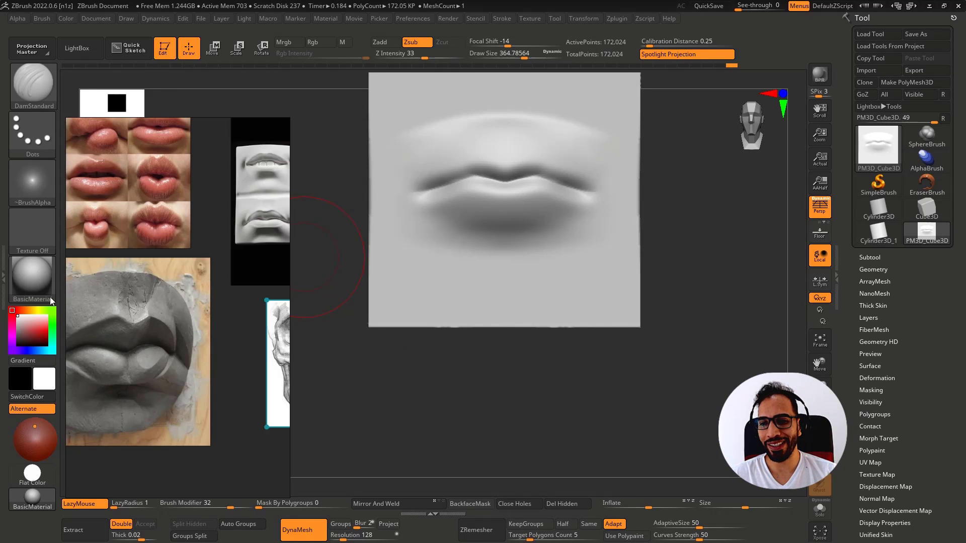
pyautogui.scroll(-5, 171, 290)
pyautogui.moveTo(242, 204)
pyautogui.mouseDown(button='middle')
pyautogui.moveTo(168, 297)
pyautogui.moveTo(222, 407)
pyautogui.mouseUp(button='middle')
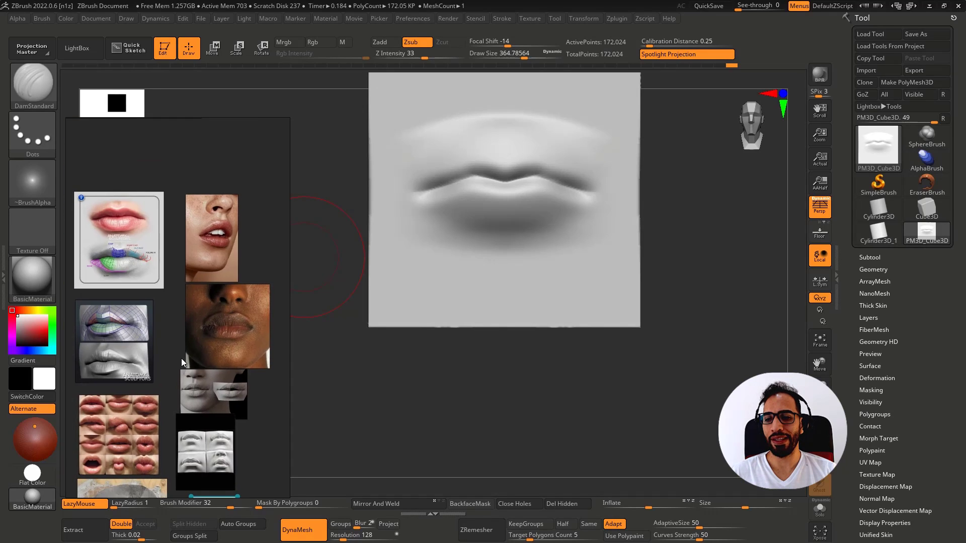
pyautogui.moveTo(182, 362); pyautogui.dragTo(160, 275, button='middle')
pyautogui.scroll(5, 123, 237)
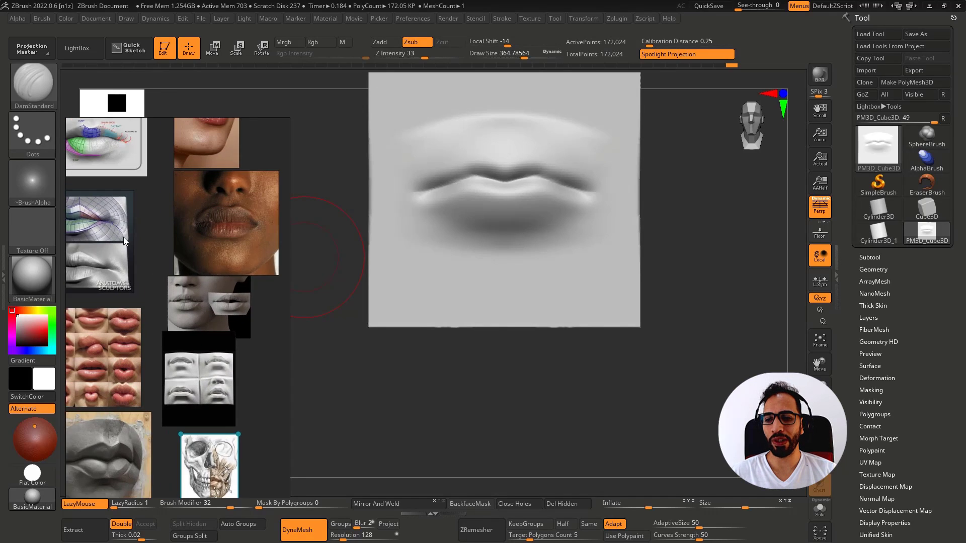
pyautogui.moveTo(183, 245); pyautogui.dragTo(210, 259, button='middle')
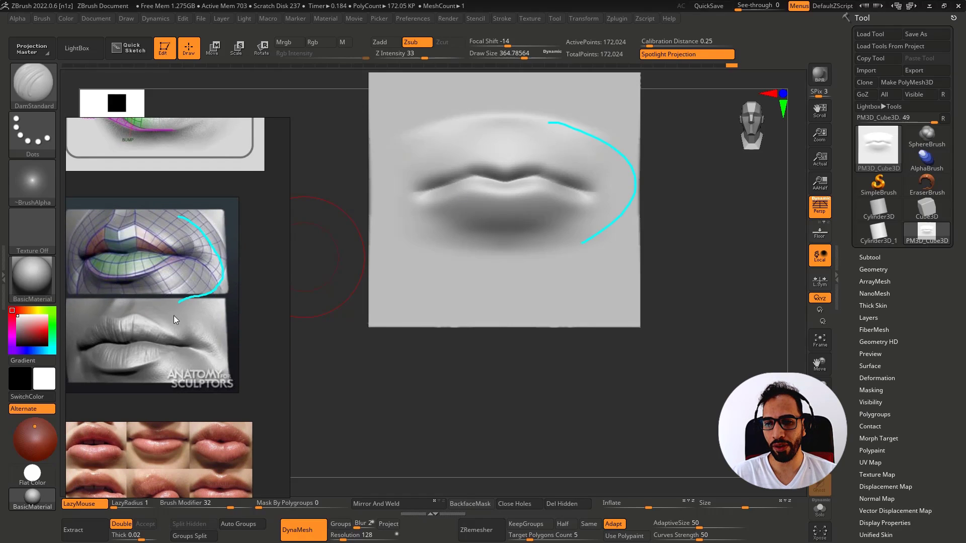
pyautogui.moveTo(174, 316); pyautogui.dragTo(234, 215)
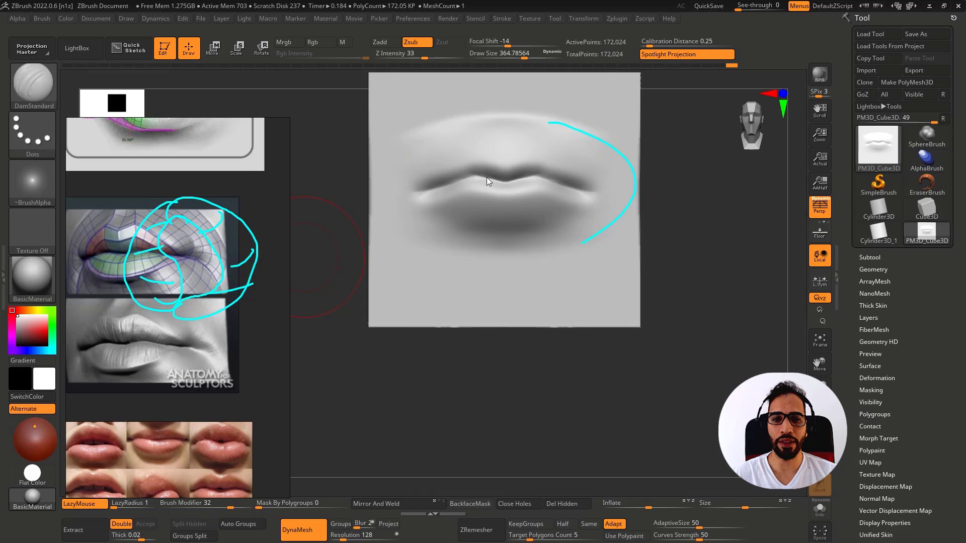
# Step: Clear the annotations and set up the Standard brush with Alpha 01 and the DragRect stroke, keeping the lip references beside the block
pyautogui.press('Escape')
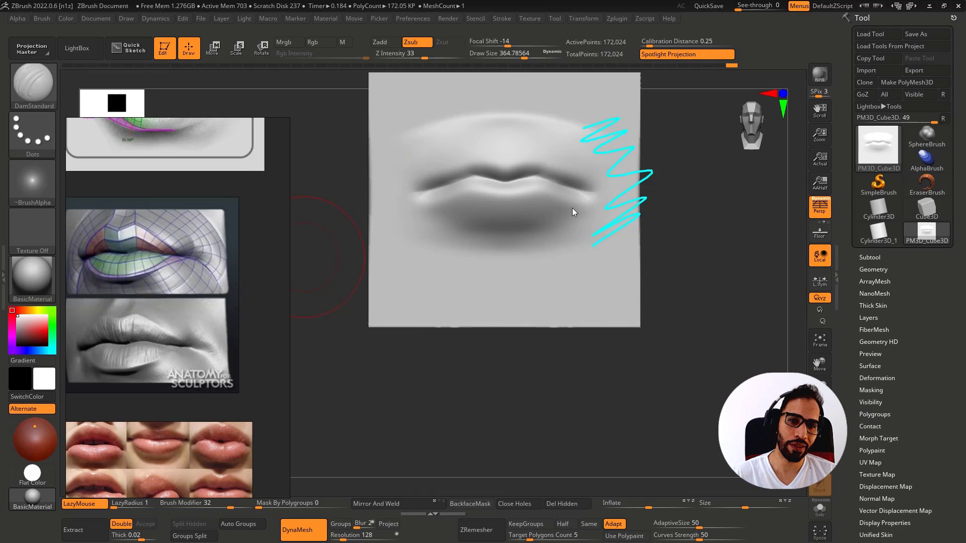
pyautogui.press('Escape')
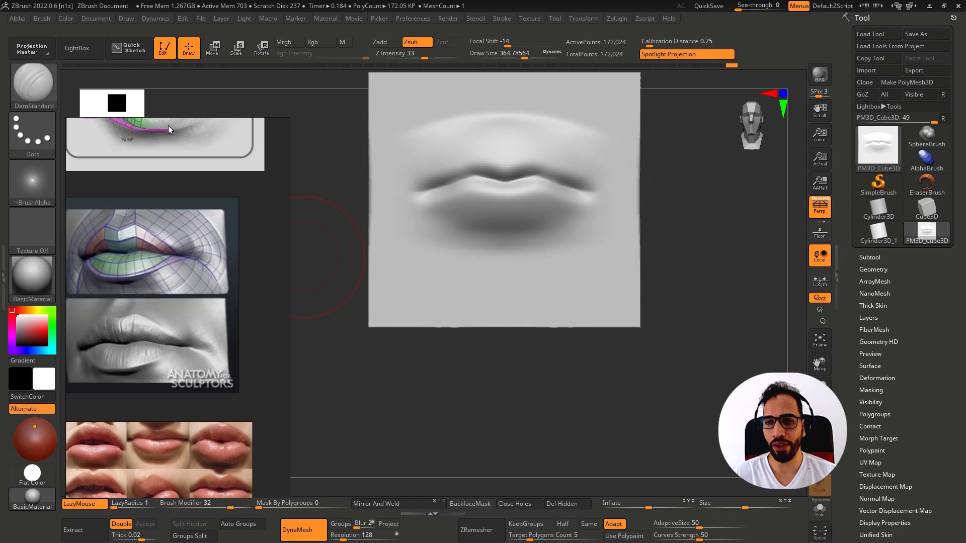
pyautogui.moveTo(278, 227); pyautogui.dragTo(473, 264)
pyautogui.click(50, 93)
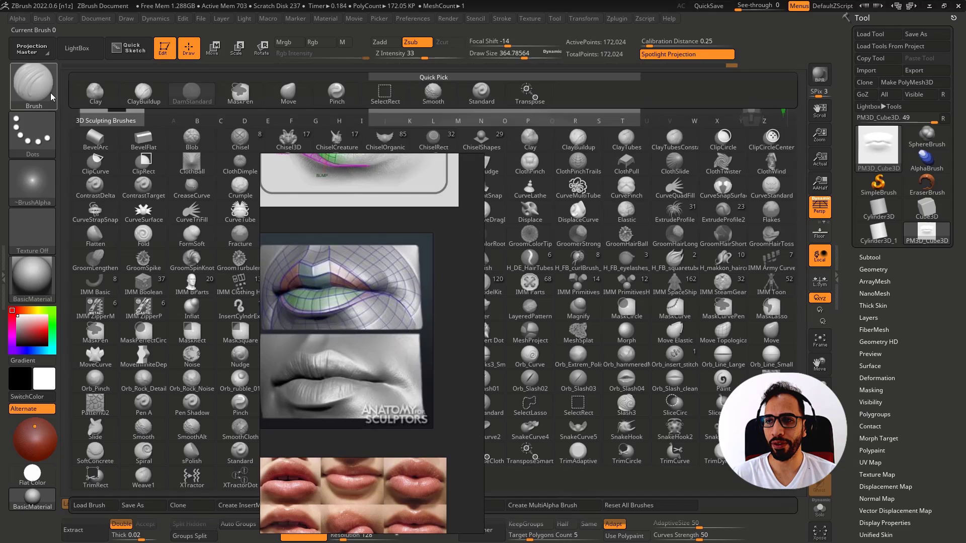
pyautogui.click(171, 147)
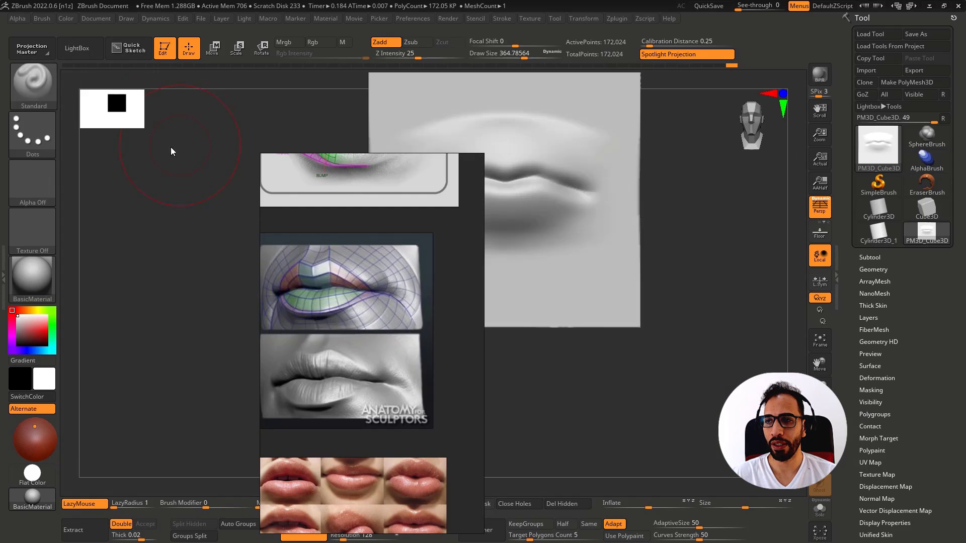
pyautogui.click(42, 200)
pyautogui.click(155, 194)
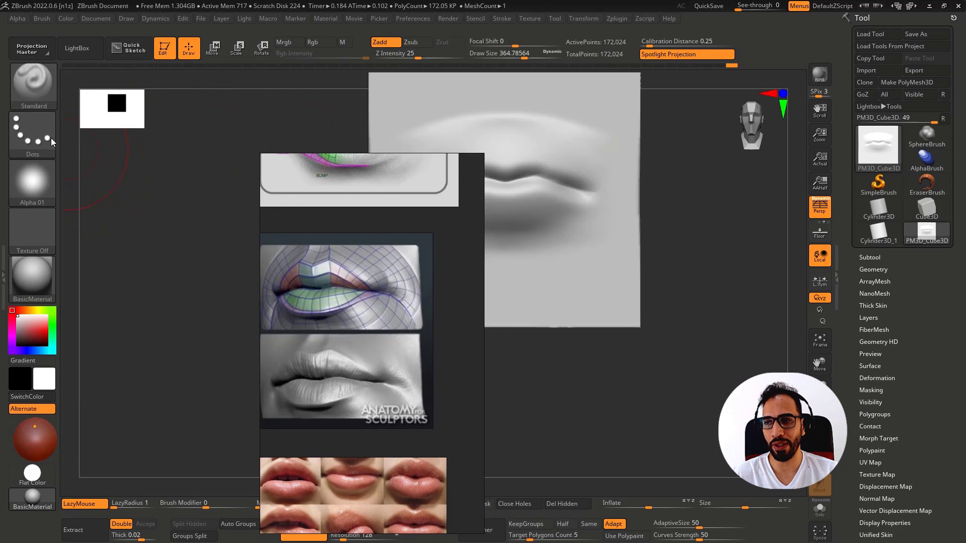
pyautogui.click(51, 137)
pyautogui.click(142, 141)
pyautogui.moveTo(336, 269); pyautogui.dragTo(134, 208)
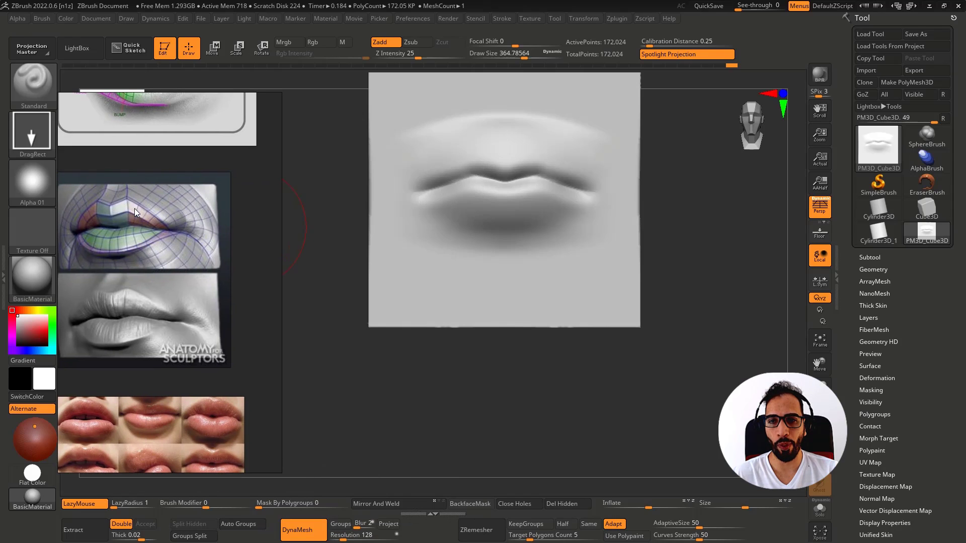
# Step: Push both mouth corners inward with symmetrical Standard brush dents in Zsub mode, undoing the first attempts
pyautogui.press('s')
pyautogui.moveTo(596, 198); pyautogui.dragTo(579, 195)
pyautogui.press('s')
pyautogui.moveTo(565, 216); pyautogui.dragTo(553, 213, button='right')
pyautogui.moveTo(581, 194)
pyautogui.mouseDown()
pyautogui.moveTo(609, 224)
pyautogui.moveTo(591, 200)
pyautogui.mouseUp()
pyautogui.hotkey('ctrl', 'z')
pyautogui.click(418, 45)
pyautogui.hotkey('ctrl', 'z')
pyautogui.keyDown('shift'); pyautogui.moveTo(590, 206); pyautogui.dragTo(610, 207, button='right'); pyautogui.keyUp('shift')
pyautogui.moveTo(418, 207)
pyautogui.mouseDown(button='right')
pyautogui.moveTo(448, 198)
pyautogui.moveTo(433, 258)
pyautogui.moveTo(444, 208)
pyautogui.moveTo(433, 174)
pyautogui.moveTo(450, 193)
pyautogui.moveTo(470, 192)
pyautogui.moveTo(394, 209)
pyautogui.moveTo(503, 219)
pyautogui.moveTo(517, 192)
pyautogui.mouseUp(button='right')
pyautogui.press(']')
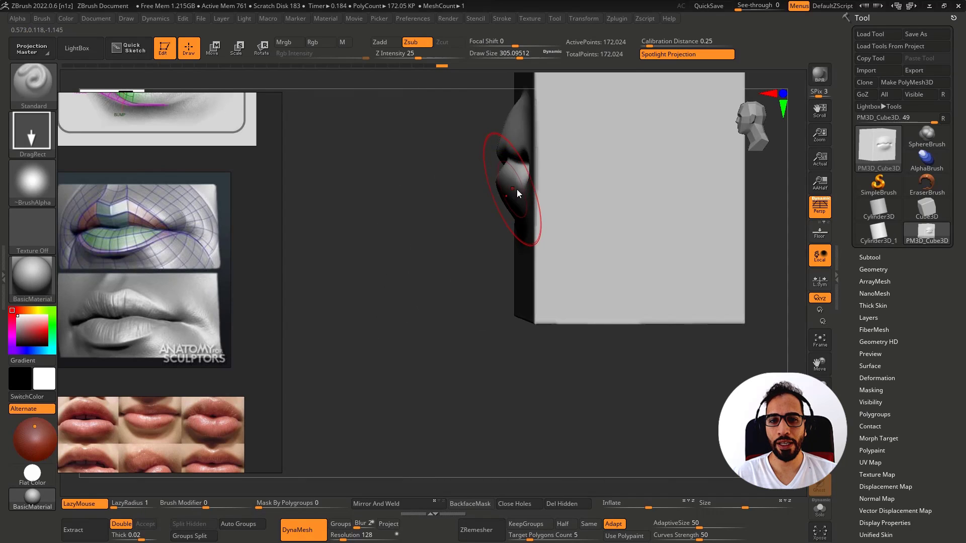
pyautogui.press('s')
pyautogui.moveTo(514, 188); pyautogui.dragTo(560, 171)
# Step: Bend the sides of the block's front face backward with Move Topological at a draw size of about 734
pyautogui.press('b')
pyautogui.press('m')
pyautogui.press('t')
pyautogui.moveTo(533, 184)
pyautogui.mouseDown(button='right')
pyautogui.moveTo(551, 192)
pyautogui.moveTo(533, 188)
pyautogui.moveTo(543, 189)
pyautogui.moveTo(542, 210)
pyautogui.moveTo(469, 215)
pyautogui.mouseUp(button='right')
pyautogui.press(']')
pyautogui.moveTo(464, 268); pyautogui.dragTo(418, 282)
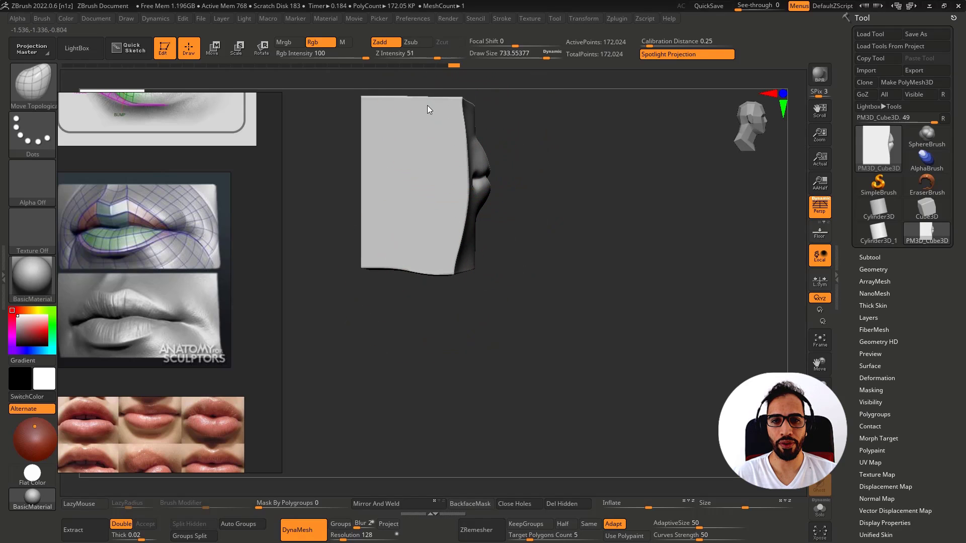
pyautogui.moveTo(503, 210); pyautogui.dragTo(547, 184, button='right')
# Step: Remesh the block with DynaMesh and refine the mouth shape with Move Topological at a draw size of about 234
pyautogui.moveTo(559, 232); pyautogui.dragTo(673, 294, button='right')
pyautogui.press('ctrl')
pyautogui.press('s')
pyautogui.moveTo(573, 258); pyautogui.dragTo(564, 259)
pyautogui.moveTo(564, 259)
pyautogui.mouseDown(button='right')
pyautogui.moveTo(483, 258)
pyautogui.moveTo(533, 267)
pyautogui.moveTo(519, 236)
pyautogui.moveTo(538, 226)
pyautogui.mouseUp(button='right')
pyautogui.press('s')
pyautogui.moveTo(558, 212); pyautogui.dragTo(548, 210)
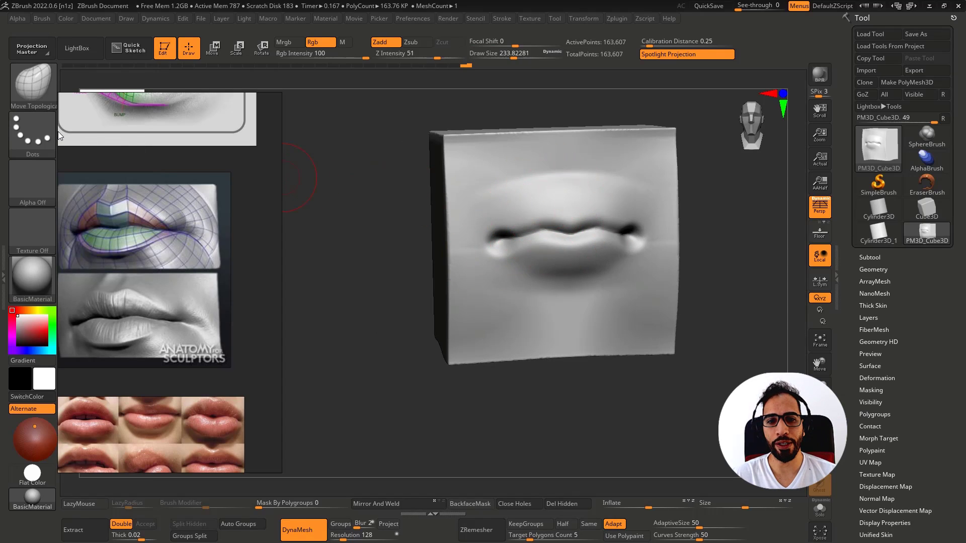
# Step: Return to the Standard brush and set it to the Dots stroke with Alpha Off, repositioning the reference board beside the block
pyautogui.moveTo(202, 148); pyautogui.dragTo(299, 142, button='right')
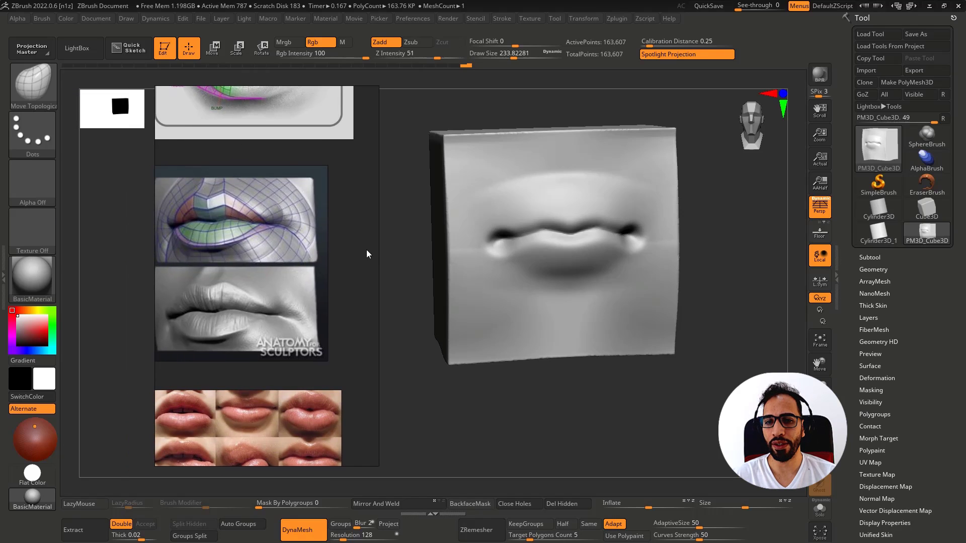
pyautogui.moveTo(390, 252); pyautogui.dragTo(407, 267, button='right')
pyautogui.press('1')
pyautogui.press('super')
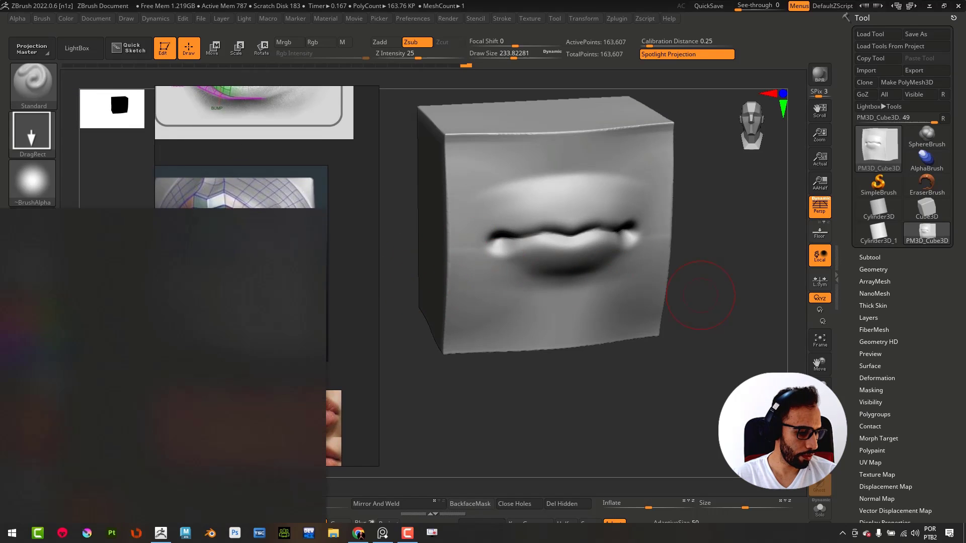
pyautogui.press('super')
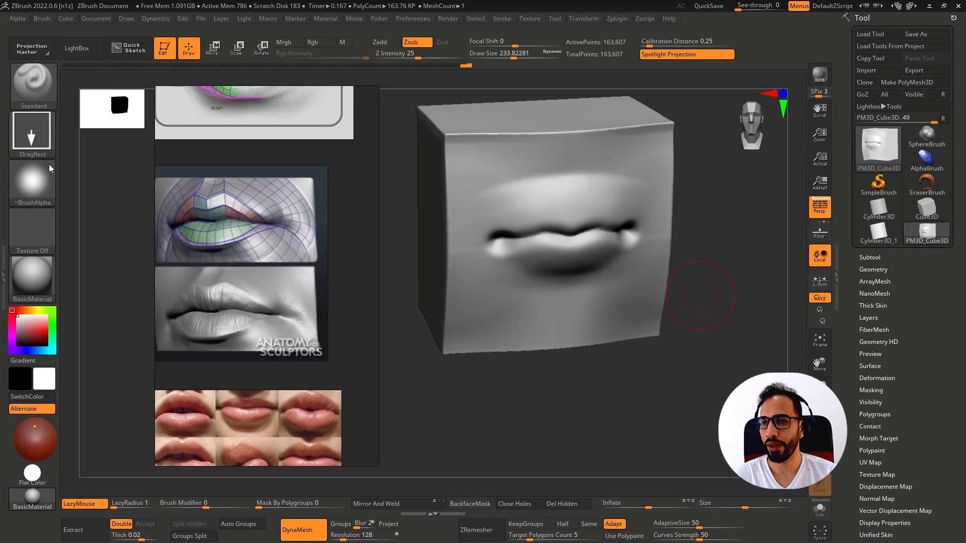
pyautogui.click(53, 123)
pyautogui.click(94, 144)
pyautogui.click(33, 185)
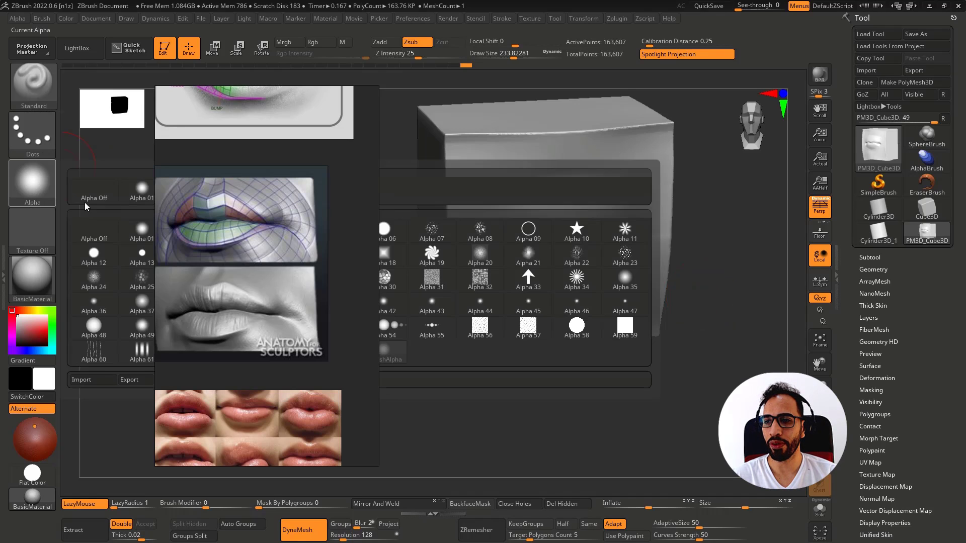
pyautogui.click(93, 198)
pyautogui.moveTo(324, 195); pyautogui.dragTo(256, 221)
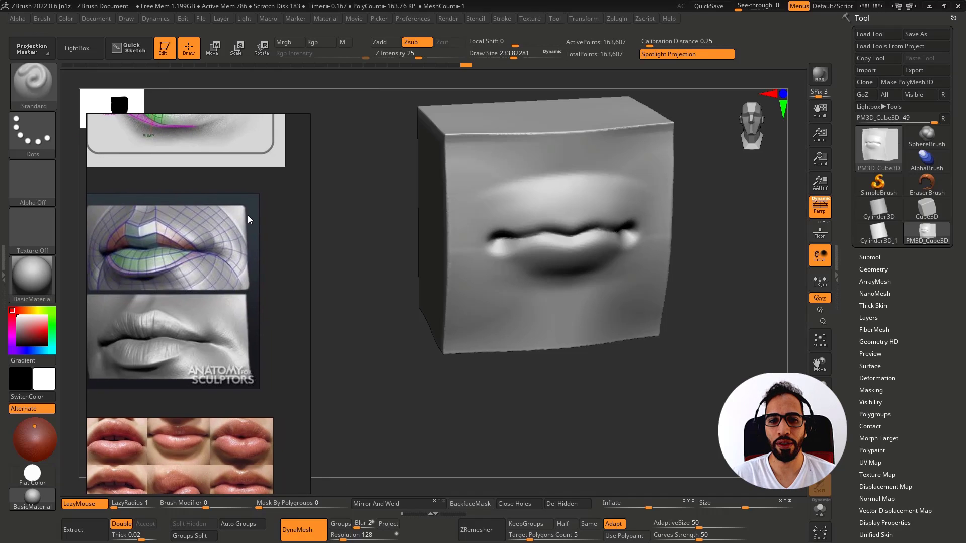
# Step: Try shaping a philtrum groove above the centre of the upper lip with the Standard brush, and undo the strokes
pyautogui.moveTo(761, 325)
pyautogui.mouseDown()
pyautogui.moveTo(732, 300)
pyautogui.moveTo(576, 265)
pyautogui.moveTo(531, 227)
pyautogui.moveTo(554, 216)
pyautogui.mouseUp()
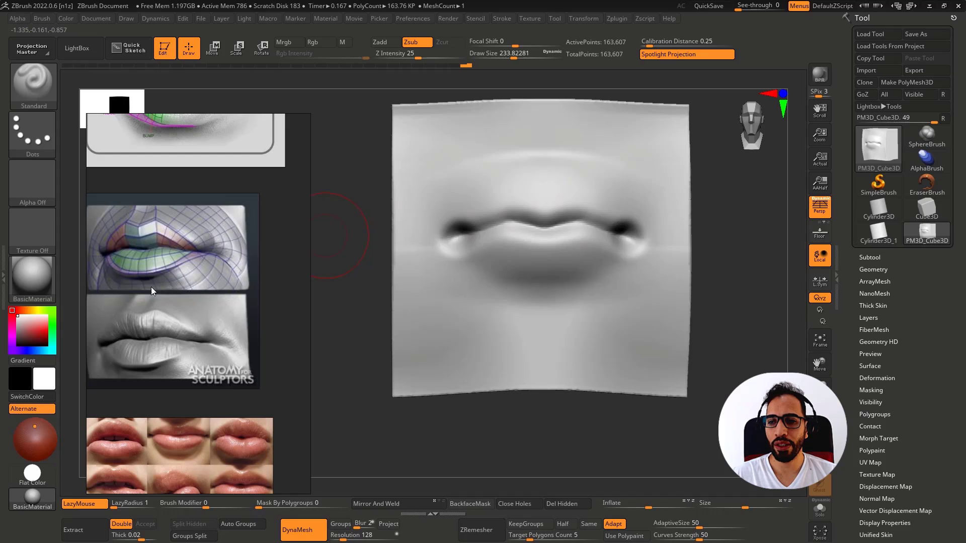
pyautogui.moveTo(543, 164); pyautogui.dragTo(540, 172)
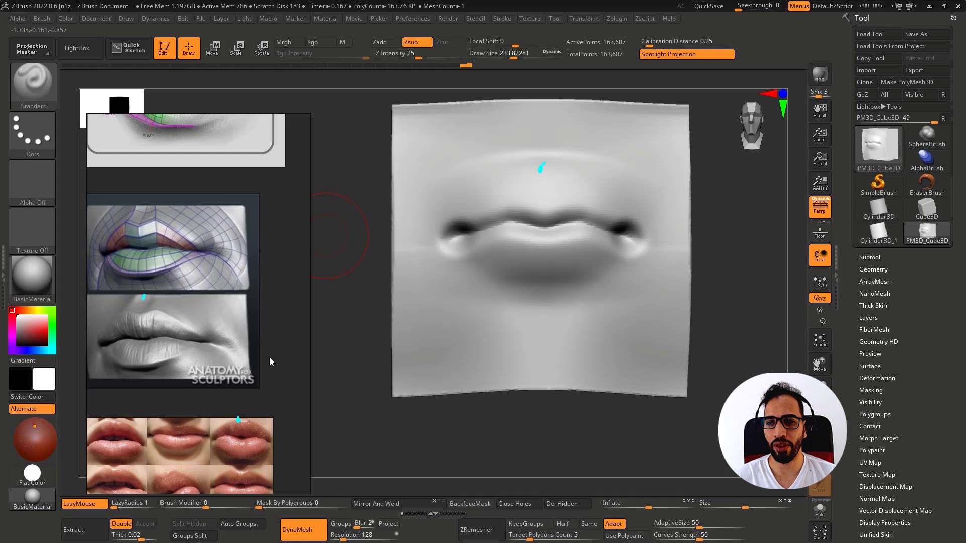
pyautogui.scroll(-3, 270, 357)
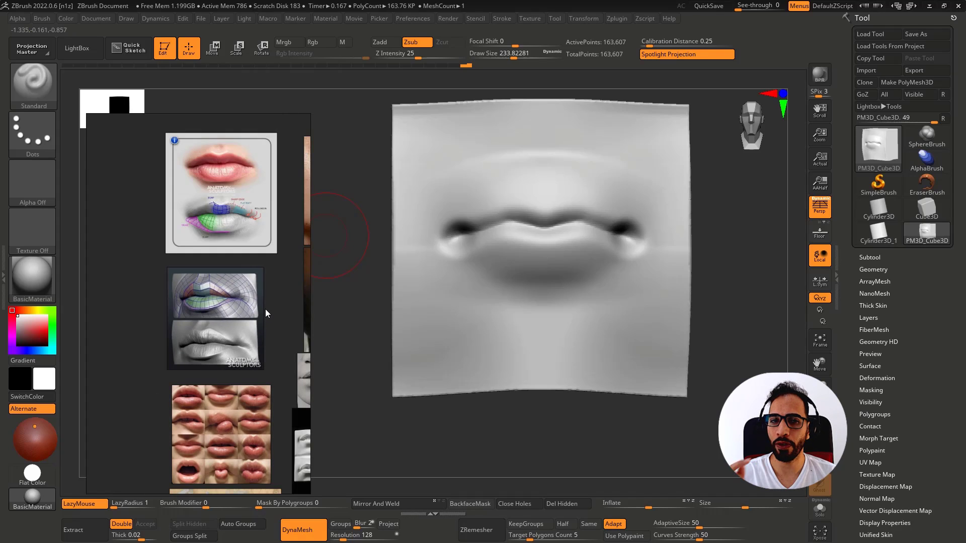
pyautogui.moveTo(728, 271); pyautogui.dragTo(712, 277)
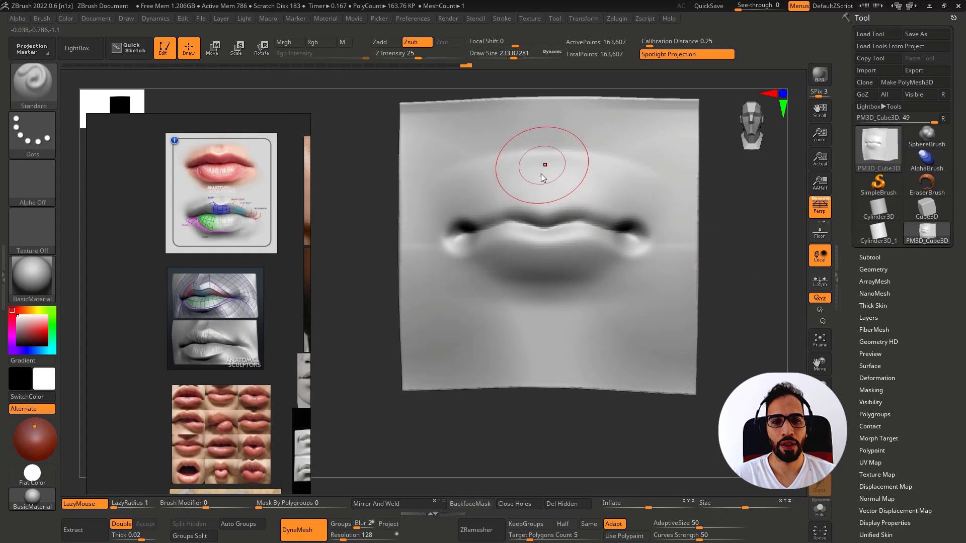
pyautogui.click(386, 43)
pyautogui.moveTo(576, 206)
pyautogui.mouseDown(button='right')
pyautogui.moveTo(493, 249)
pyautogui.moveTo(482, 249)
pyautogui.moveTo(491, 222)
pyautogui.moveTo(476, 224)
pyautogui.moveTo(494, 245)
pyautogui.mouseUp(button='right')
pyautogui.moveTo(491, 246); pyautogui.dragTo(494, 194)
pyautogui.moveTo(494, 194)
pyautogui.mouseDown(button='right')
pyautogui.moveTo(499, 178)
pyautogui.moveTo(491, 190)
pyautogui.moveTo(539, 225)
pyautogui.moveTo(515, 235)
pyautogui.mouseUp(button='right')
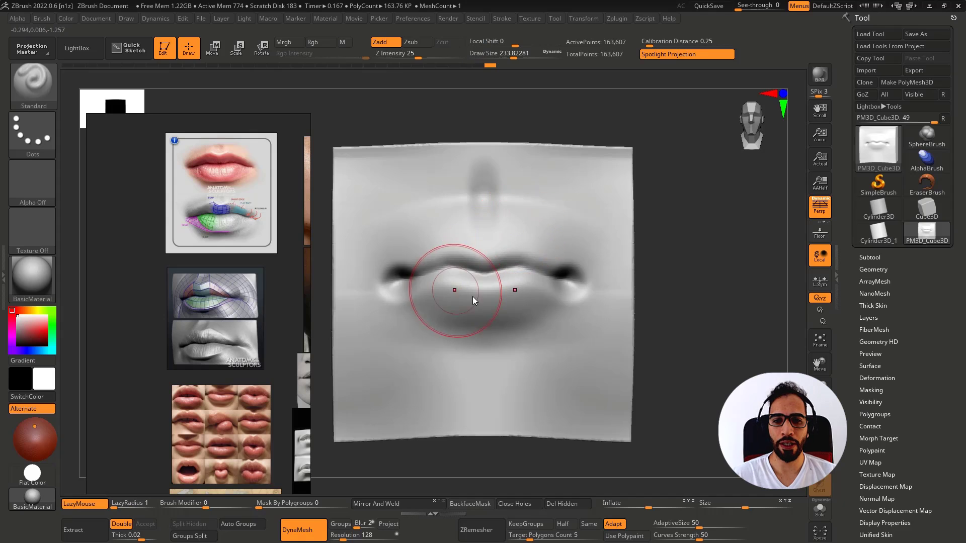
pyautogui.moveTo(472, 297)
pyautogui.mouseDown(button='right')
pyautogui.moveTo(541, 254)
pyautogui.moveTo(496, 267)
pyautogui.mouseUp(button='right')
pyautogui.press('ctrl')
pyautogui.hotkey('ctrl', 'z')
pyautogui.hotkey('ctrl', 'z')
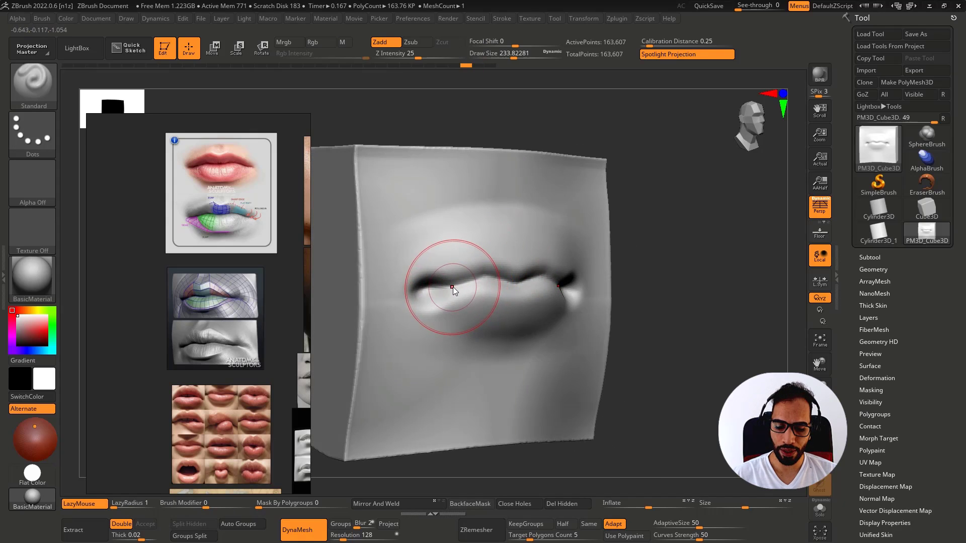
# Step: Select DamStandard and enlarge the labelled Anatomy for Sculptors lip diagram, marking the mouth line and the upper lip's height on the sculpt
pyautogui.press('b')
pyautogui.press('d')
pyautogui.press('s')
pyautogui.click(250, 192)
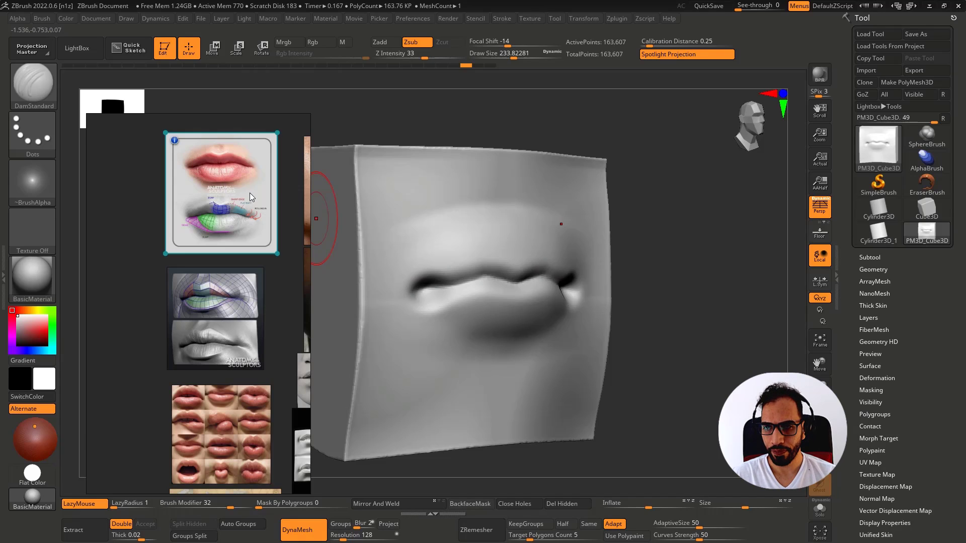
pyautogui.scroll(5, 250, 192)
pyautogui.moveTo(237, 266); pyautogui.dragTo(258, 269, button='middle')
pyautogui.scroll(-1, 259, 269)
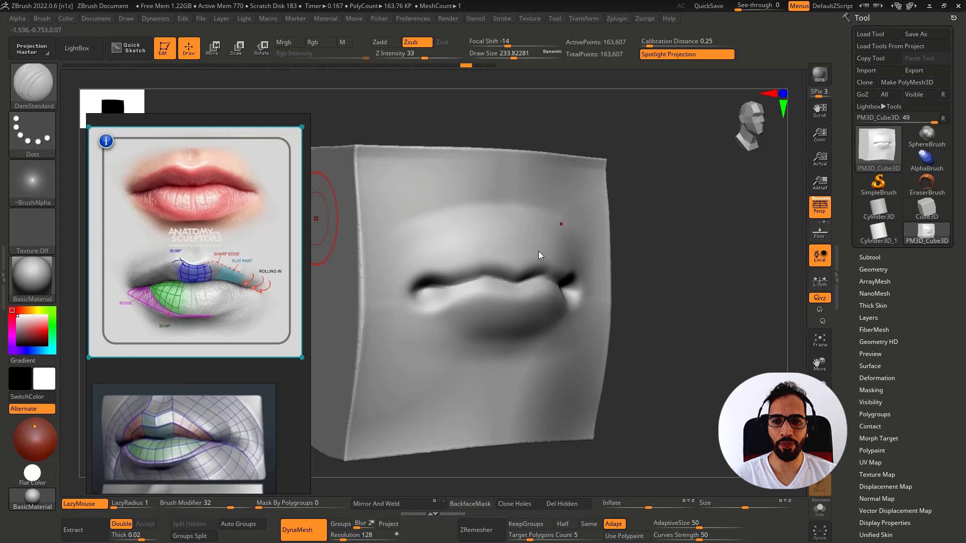
pyautogui.press('alt')
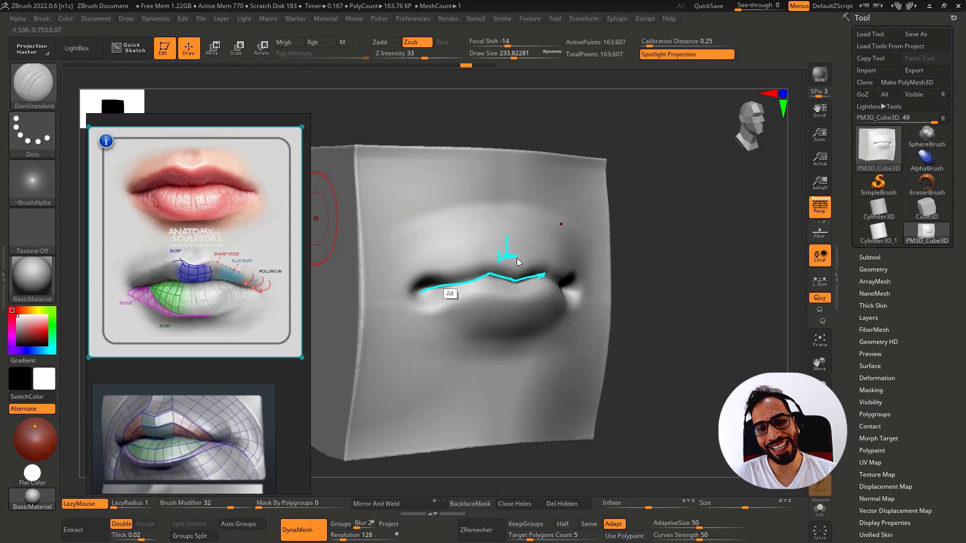
pyautogui.moveTo(517, 258); pyautogui.dragTo(508, 254)
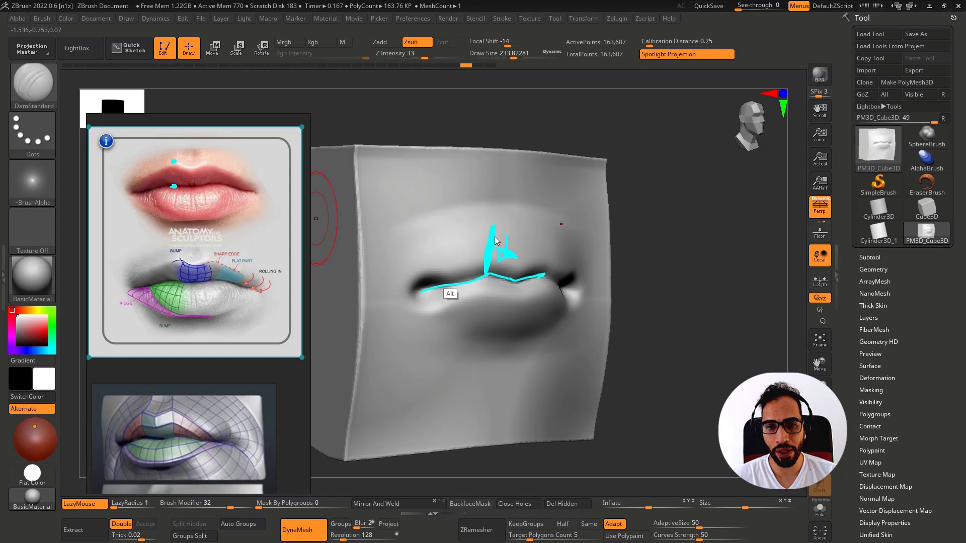
pyautogui.press('Escape')
# Step: Deepen the mouth line from the centre to the corner with DamStandard at a draw size of about 202
pyautogui.moveTo(657, 259); pyautogui.dragTo(649, 263)
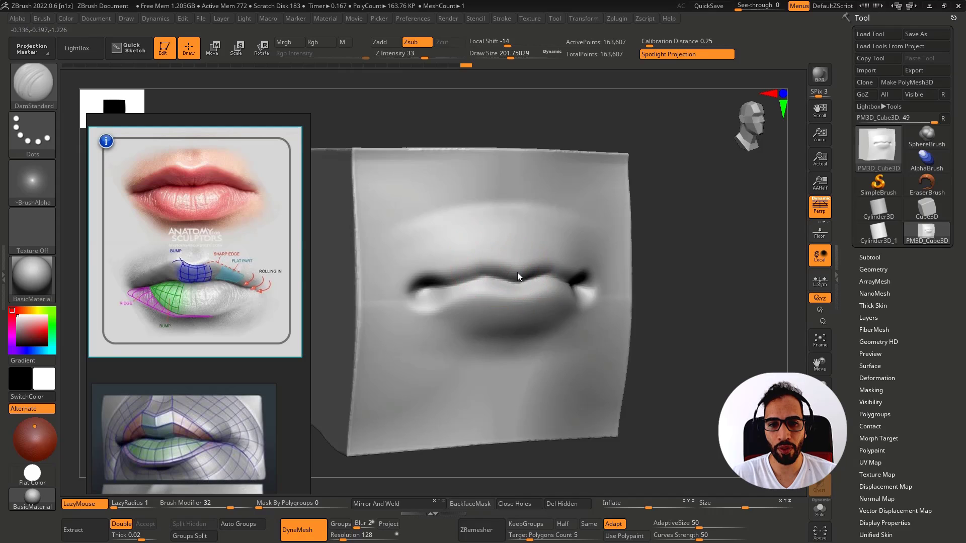
pyautogui.moveTo(517, 274)
pyautogui.mouseDown()
pyautogui.moveTo(487, 260)
pyautogui.moveTo(420, 282)
pyautogui.mouseUp()
pyautogui.keyDown('shift'); pyautogui.moveTo(660, 243); pyautogui.dragTo(638, 239); pyautogui.keyUp('shift')
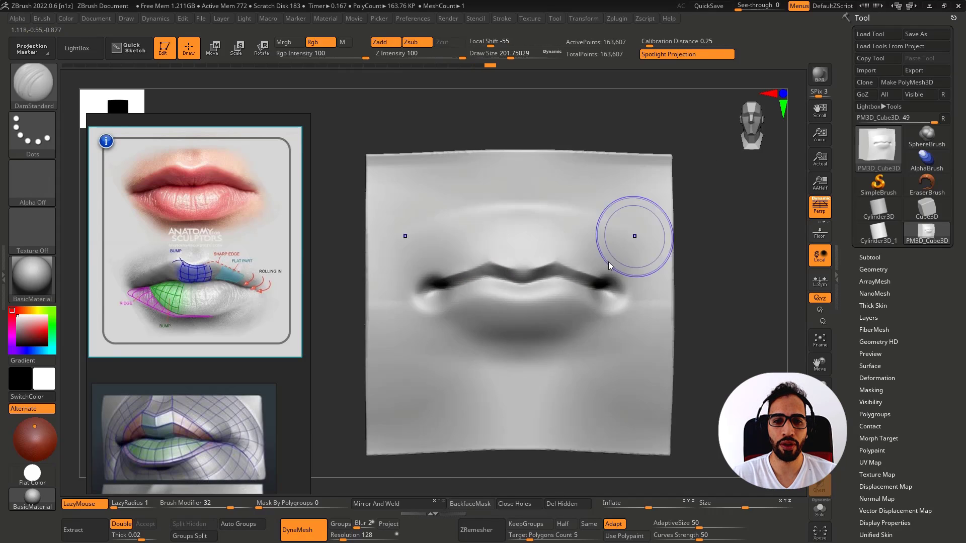
# Step: Carve the upper lip's outline from the cupid's bow to the mouth corners with DamStandard, undoing the trial strokes
pyautogui.hotkey('ctrl', 'z')
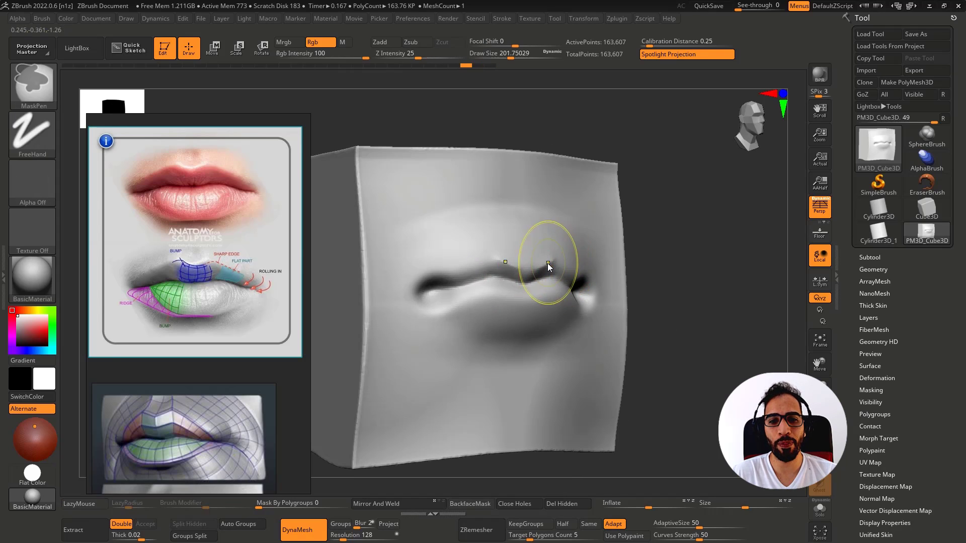
pyautogui.hotkey('ctrl', 'z')
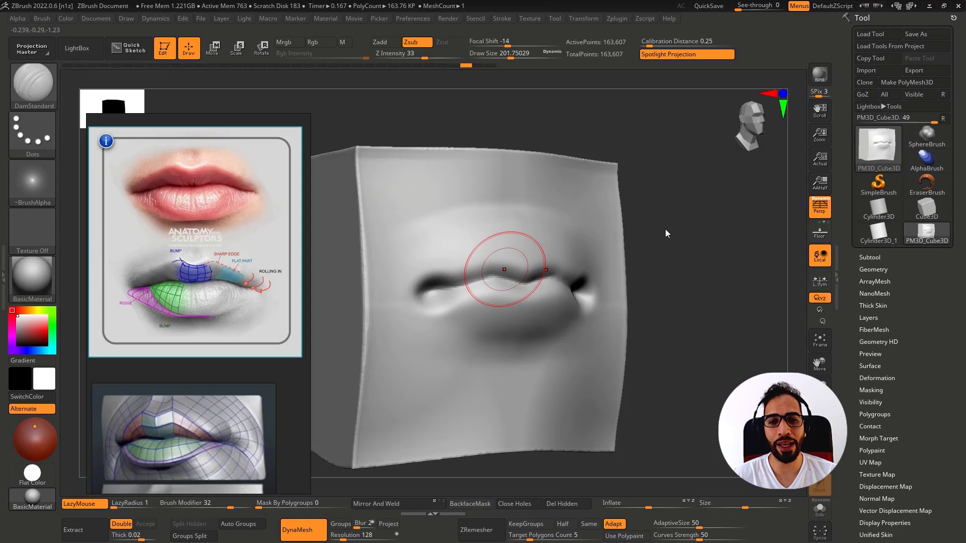
pyautogui.hotkey('ctrl', 'z')
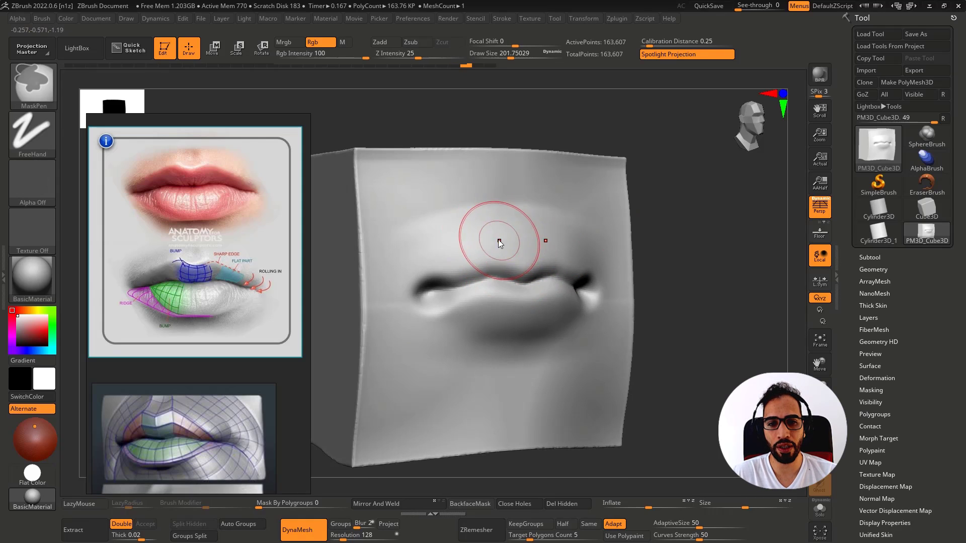
pyautogui.moveTo(523, 243)
pyautogui.mouseDown()
pyautogui.moveTo(438, 265)
pyautogui.moveTo(421, 282)
pyautogui.mouseUp()
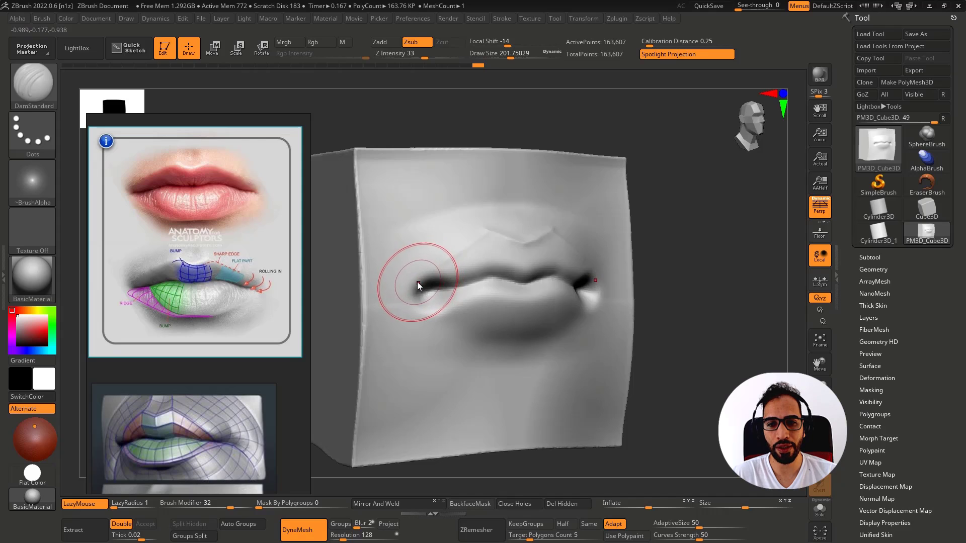
pyautogui.hotkey('ctrl', 'z')
pyautogui.moveTo(505, 246)
pyautogui.mouseDown(button='right')
pyautogui.moveTo(532, 251)
pyautogui.moveTo(523, 242)
pyautogui.mouseUp(button='right')
pyautogui.moveTo(522, 245)
pyautogui.mouseDown()
pyautogui.moveTo(481, 233)
pyautogui.moveTo(441, 266)
pyautogui.mouseUp()
# Step: Mark the upper lip's rounded profile and build up its sides toward the mouth corners with ClayBuildup at a draw size of about 145
pyautogui.moveTo(463, 271); pyautogui.dragTo(558, 246, button='right')
pyautogui.moveTo(558, 246)
pyautogui.mouseDown(button='right')
pyautogui.moveTo(510, 260)
pyautogui.moveTo(555, 237)
pyautogui.moveTo(530, 222)
pyautogui.moveTo(560, 227)
pyautogui.mouseUp(button='right')
pyautogui.moveTo(502, 180)
pyautogui.mouseDown()
pyautogui.moveTo(532, 245)
pyautogui.moveTo(556, 216)
pyautogui.mouseUp()
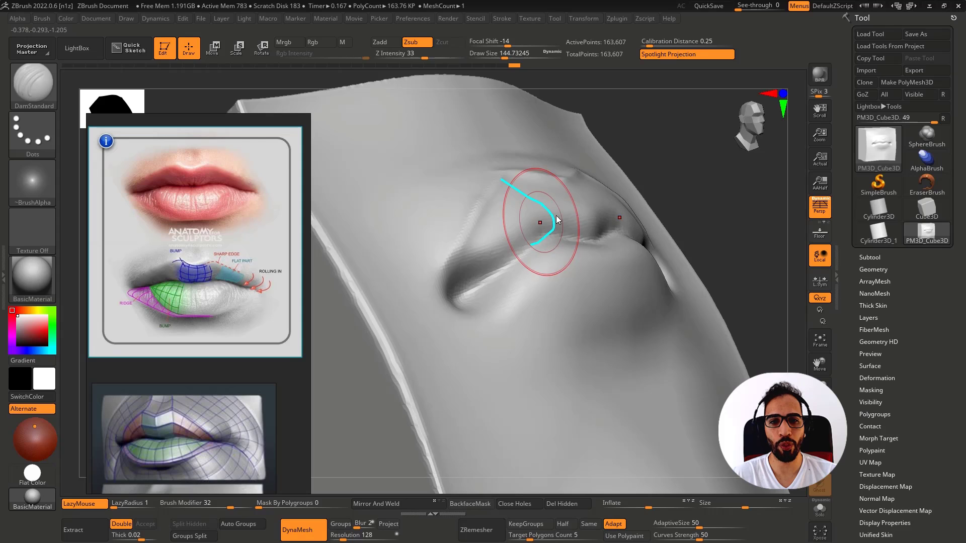
pyautogui.moveTo(483, 245); pyautogui.dragTo(580, 220)
pyautogui.press('Escape')
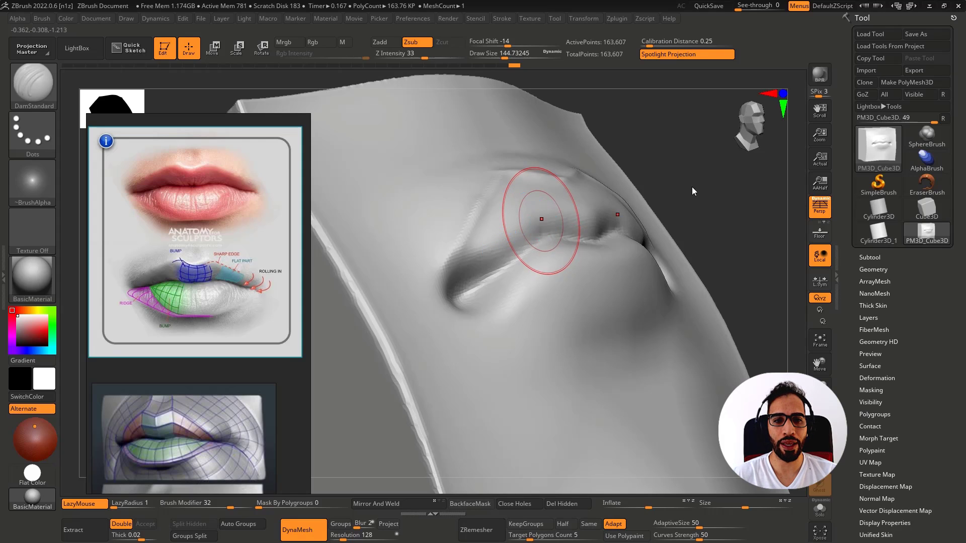
pyautogui.moveTo(553, 229); pyautogui.dragTo(527, 234, button='right')
pyautogui.press('b')
pyautogui.press('c')
pyautogui.press('l')
pyautogui.press('b')
pyautogui.press('c')
pyautogui.press('b')
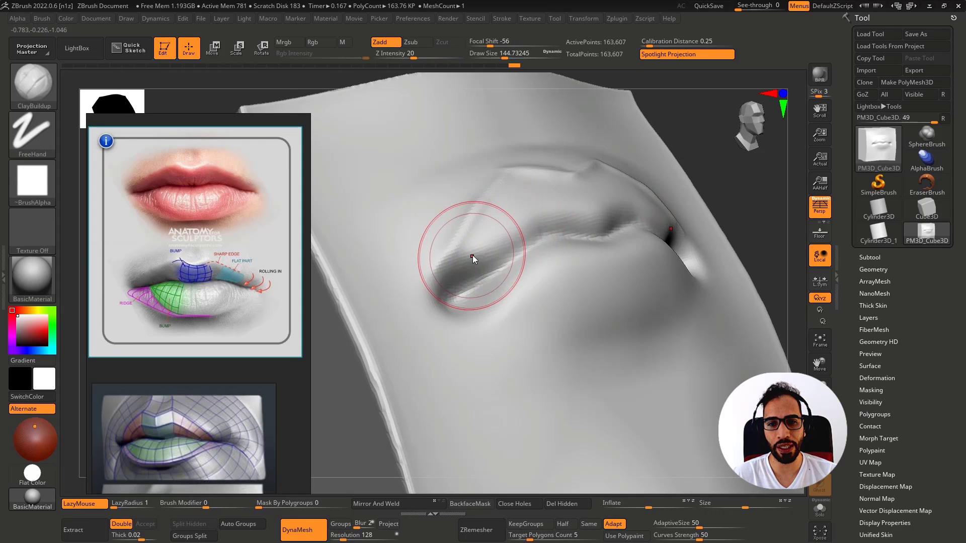
pyautogui.moveTo(483, 256)
pyautogui.mouseDown()
pyautogui.moveTo(478, 249)
pyautogui.moveTo(493, 249)
pyautogui.moveTo(521, 215)
pyautogui.moveTo(523, 231)
pyautogui.moveTo(562, 207)
pyautogui.moveTo(565, 221)
pyautogui.moveTo(576, 201)
pyautogui.mouseUp()
pyautogui.moveTo(576, 201); pyautogui.dragTo(480, 255, button='right')
pyautogui.moveTo(458, 281); pyautogui.dragTo(509, 245)
# Step: Build up the central bump of the upper lip below the cupid's bow with ClayBuildup, following the lip diagram
pyautogui.moveTo(524, 197)
pyautogui.mouseDown(button='right')
pyautogui.moveTo(585, 181)
pyautogui.moveTo(585, 168)
pyautogui.mouseUp(button='right')
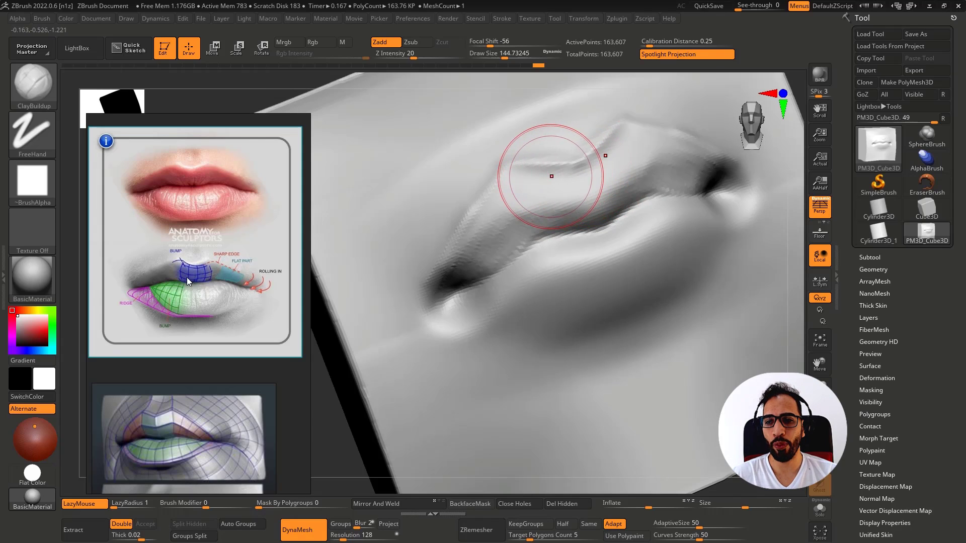
pyautogui.moveTo(527, 194)
pyautogui.mouseDown()
pyautogui.moveTo(612, 201)
pyautogui.moveTo(556, 211)
pyautogui.mouseUp()
pyautogui.moveTo(518, 263)
pyautogui.mouseDown(button='right')
pyautogui.moveTo(581, 202)
pyautogui.moveTo(572, 194)
pyautogui.mouseUp(button='right')
pyautogui.moveTo(572, 190)
pyautogui.mouseDown()
pyautogui.moveTo(583, 175)
pyautogui.moveTo(595, 193)
pyautogui.moveTo(571, 225)
pyautogui.moveTo(564, 204)
pyautogui.moveTo(542, 190)
pyautogui.mouseUp()
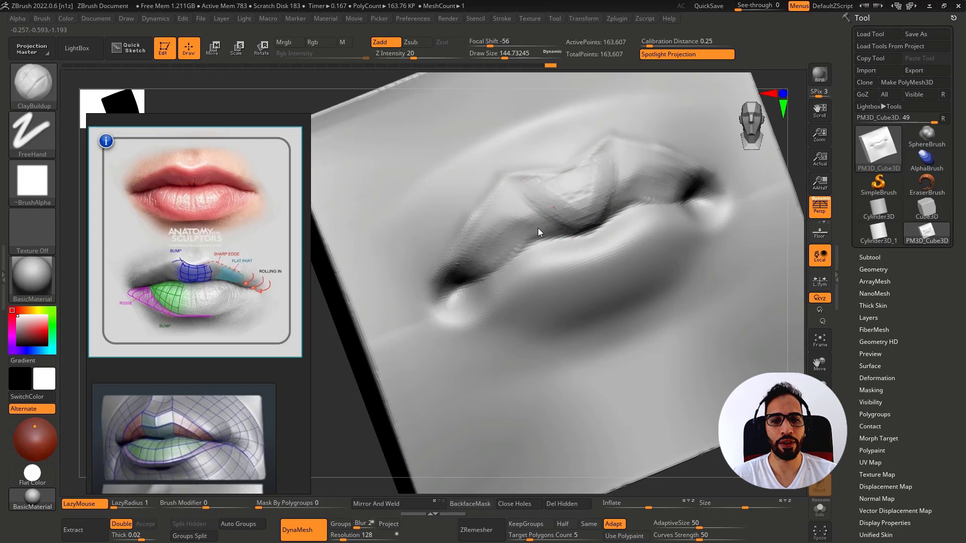
# Step: Examine the upper lip from several angles and remesh the sculpt with DynaMesh at a resolution of 128
pyautogui.moveTo(538, 228); pyautogui.dragTo(539, 220, button='right')
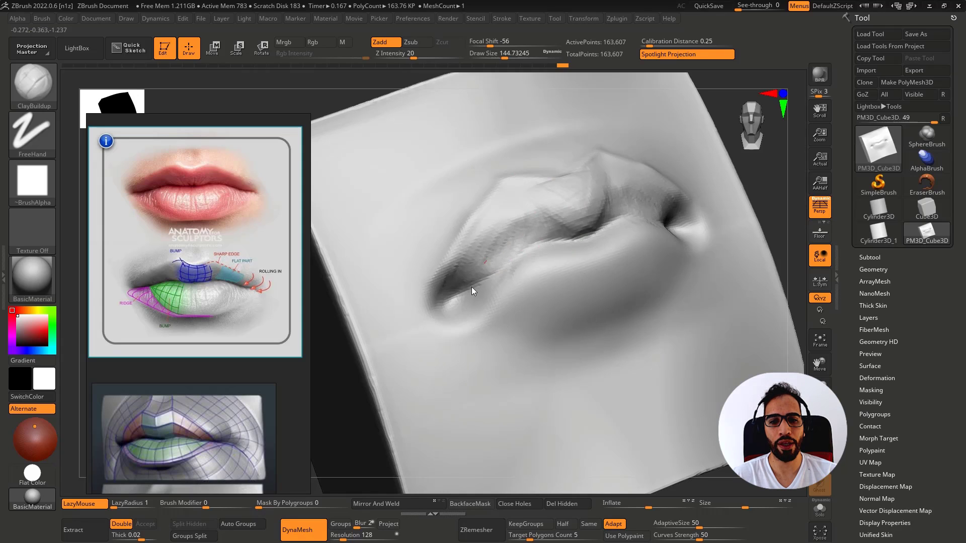
pyautogui.moveTo(513, 252); pyautogui.dragTo(668, 232, button='right')
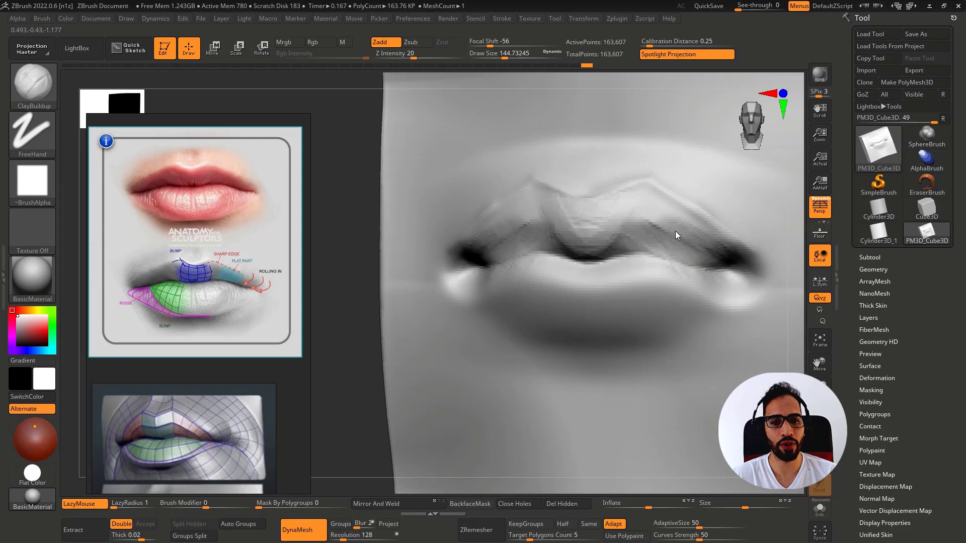
pyautogui.press('f')
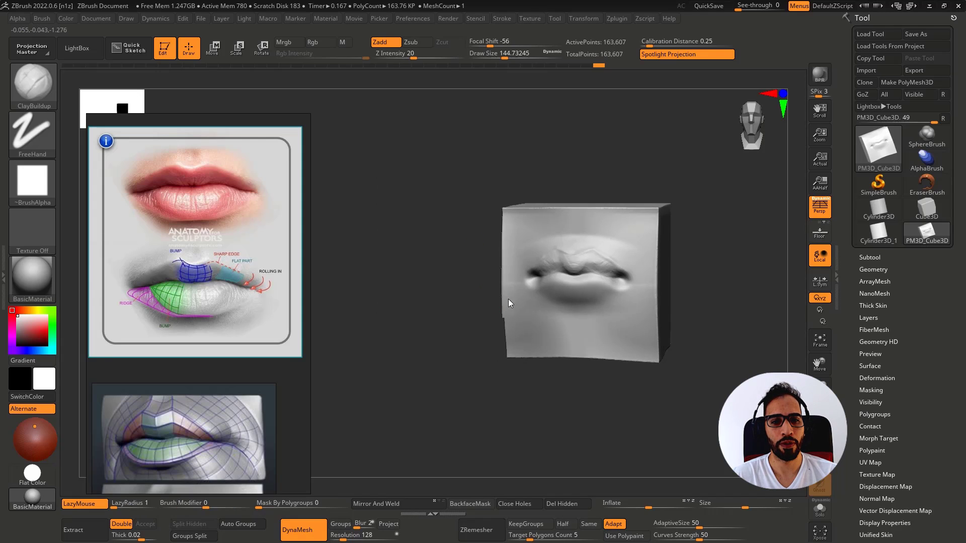
pyautogui.moveTo(663, 274); pyautogui.dragTo(672, 272, button='right')
pyautogui.keyDown('ctrl'); pyautogui.moveTo(674, 252); pyautogui.dragTo(712, 336); pyautogui.keyUp('ctrl')
pyautogui.moveTo(663, 322); pyautogui.dragTo(635, 333, button='right')
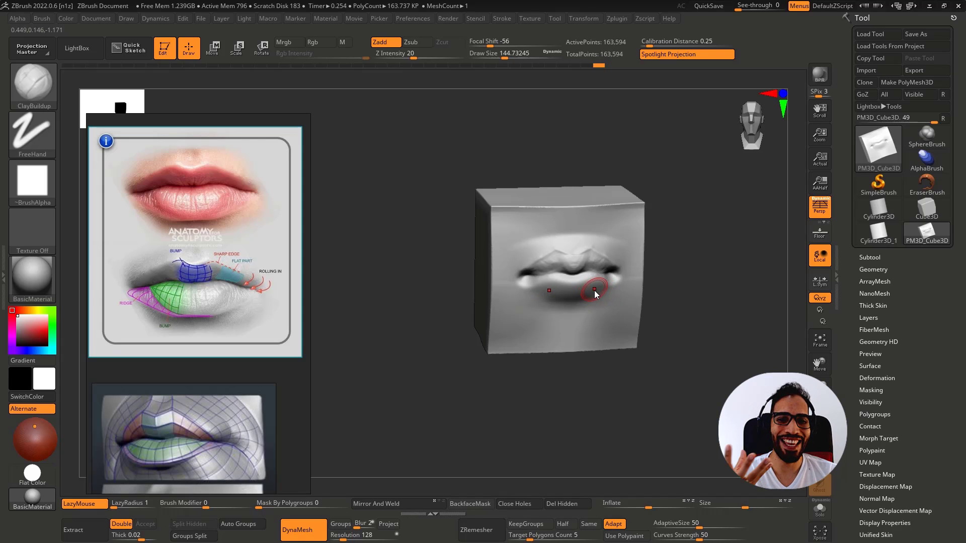
# Step: Carve the lower lip's outline from the mouth corners to the centre with DamStandard at a draw size of about 136, undoing the trial strokes
pyautogui.moveTo(594, 291)
pyautogui.mouseDown(button='right')
pyautogui.moveTo(556, 275)
pyautogui.moveTo(547, 280)
pyautogui.moveTo(584, 297)
pyautogui.moveTo(512, 295)
pyautogui.moveTo(524, 296)
pyautogui.mouseUp(button='right')
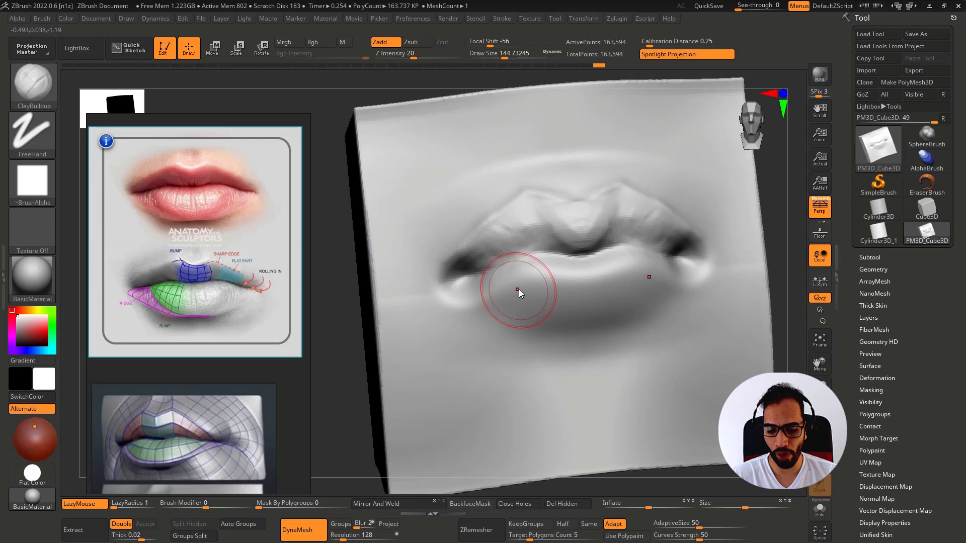
pyautogui.press('b')
pyautogui.press('d')
pyautogui.press('s')
pyautogui.moveTo(491, 273); pyautogui.dragTo(611, 273)
pyautogui.moveTo(594, 280); pyautogui.dragTo(483, 284, button='right')
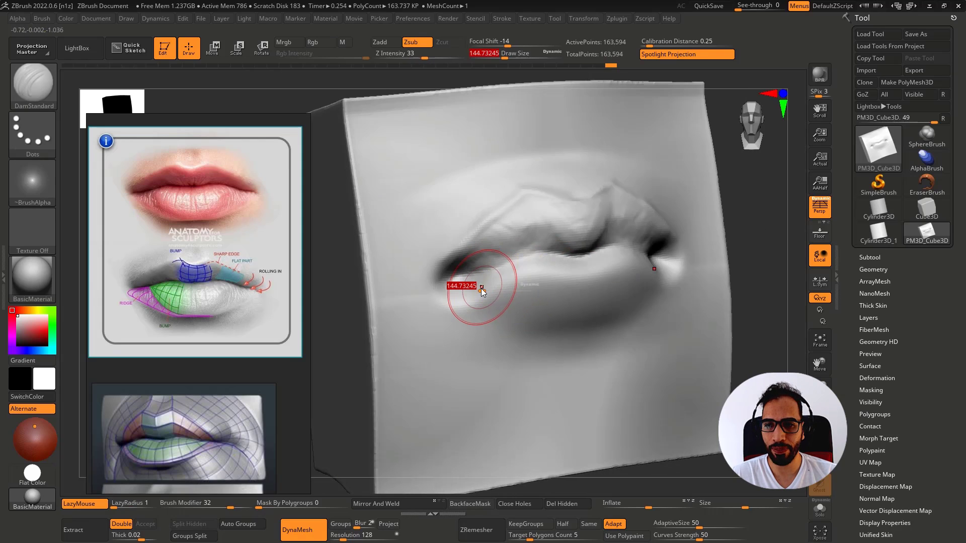
pyautogui.moveTo(455, 282)
pyautogui.mouseDown()
pyautogui.moveTo(485, 302)
pyautogui.moveTo(649, 317)
pyautogui.mouseUp()
pyautogui.moveTo(648, 314)
pyautogui.mouseDown(button='right')
pyautogui.moveTo(600, 327)
pyautogui.moveTo(585, 306)
pyautogui.moveTo(548, 311)
pyautogui.moveTo(570, 300)
pyautogui.moveTo(571, 314)
pyautogui.moveTo(542, 303)
pyautogui.moveTo(556, 305)
pyautogui.mouseUp(button='right')
pyautogui.hotkey('ctrl', 'z')
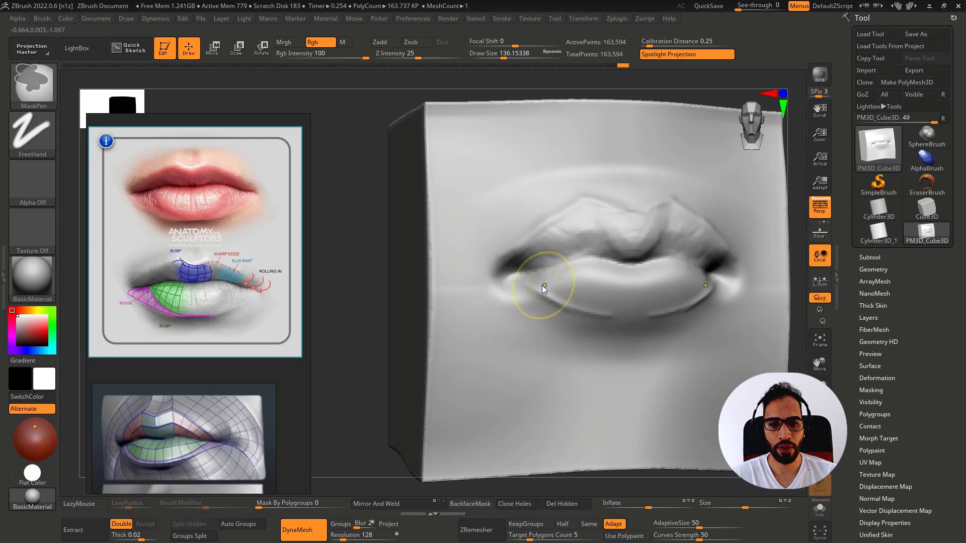
pyautogui.hotkey('ctrl', 'z')
pyautogui.moveTo(525, 296); pyautogui.dragTo(585, 320)
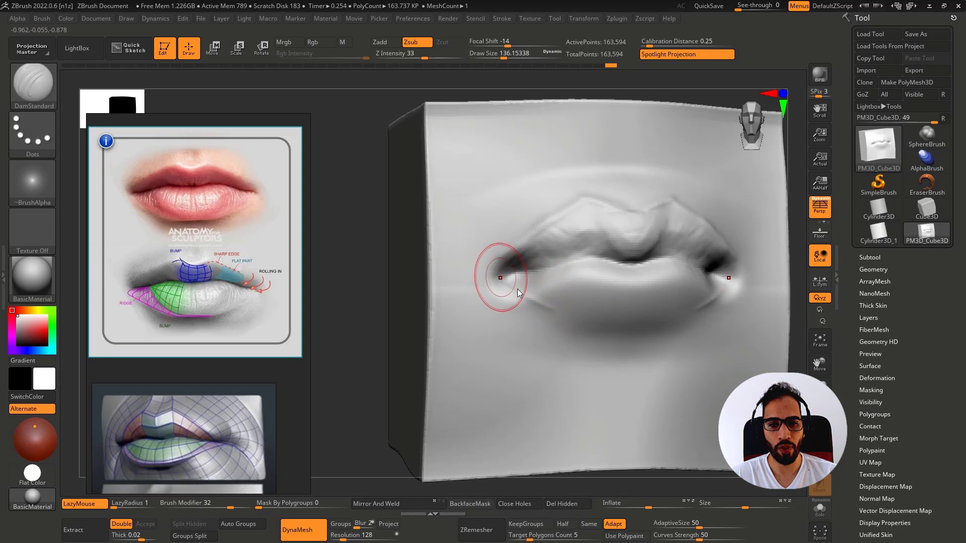
pyautogui.moveTo(526, 296); pyautogui.dragTo(593, 315)
pyautogui.hotkey('ctrl', 'z')
pyautogui.moveTo(522, 290)
pyautogui.mouseDown()
pyautogui.moveTo(621, 321)
pyautogui.moveTo(705, 310)
pyautogui.moveTo(580, 318)
pyautogui.mouseUp()
pyautogui.hotkey('ctrl', 'z')
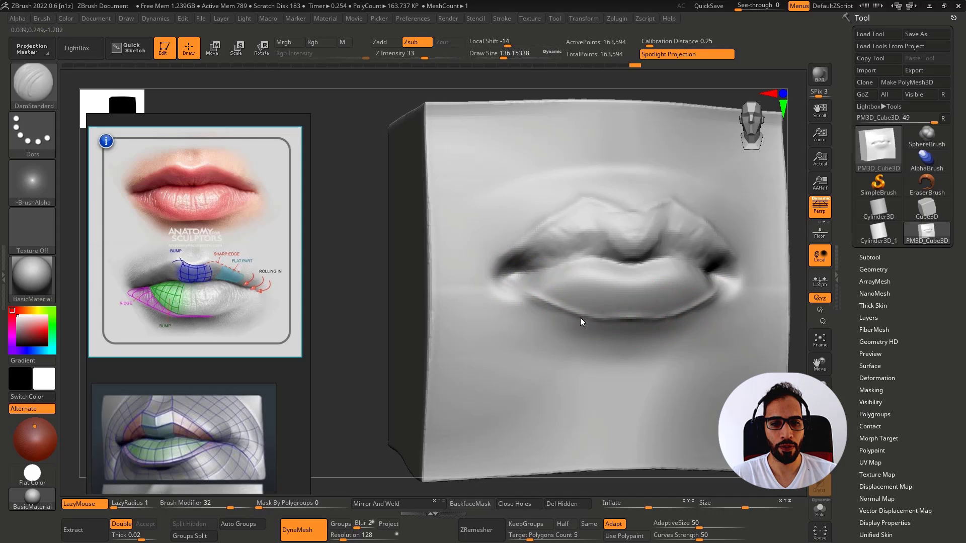
pyautogui.moveTo(630, 319)
pyautogui.mouseDown(button='right')
pyautogui.moveTo(658, 314)
pyautogui.moveTo(593, 303)
pyautogui.moveTo(524, 311)
pyautogui.mouseUp(button='right')
pyautogui.moveTo(524, 311); pyautogui.dragTo(683, 309)
# Step: Deepen the line between the lips near the mouth corner with DamStandard at a draw size of about 120
pyautogui.moveTo(683, 309)
pyautogui.keyDown('ctrl'); pyautogui.mouseDown(button='right')
pyautogui.moveTo(571, 285)
pyautogui.moveTo(578, 303)
pyautogui.moveTo(556, 304)
pyautogui.moveTo(565, 291)
pyautogui.moveTo(539, 312)
pyautogui.moveTo(516, 296)
pyautogui.mouseUp(button='right'); pyautogui.keyUp('ctrl')
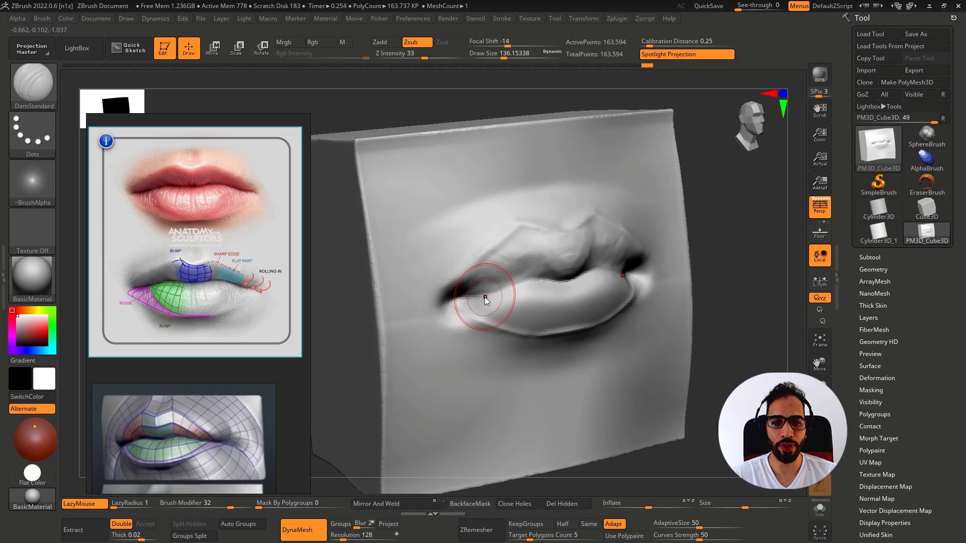
pyautogui.press('[')
pyautogui.press(']')
pyautogui.press(']')
pyautogui.moveTo(457, 302)
pyautogui.mouseDown()
pyautogui.moveTo(540, 273)
pyautogui.moveTo(481, 291)
pyautogui.moveTo(556, 279)
pyautogui.moveTo(462, 298)
pyautogui.moveTo(513, 284)
pyautogui.mouseUp()
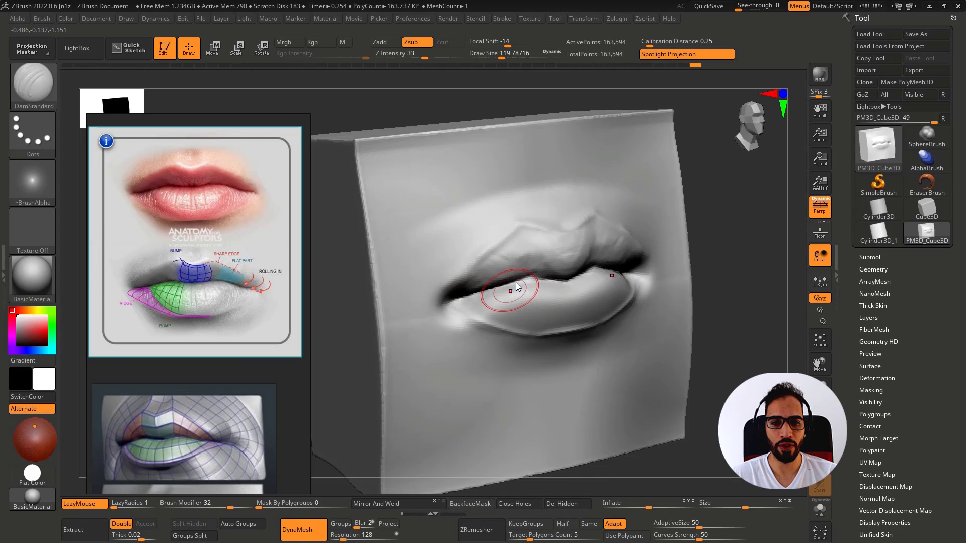
# Step: Build up the lower lip on both sides of its centre with ClayBuildup at a draw size of about 145
pyautogui.press('b')
pyautogui.press('m')
pyautogui.press('v')
pyautogui.moveTo(544, 285)
pyautogui.mouseDown(button='right')
pyautogui.moveTo(516, 277)
pyautogui.moveTo(496, 300)
pyautogui.moveTo(508, 309)
pyautogui.mouseUp(button='right')
pyautogui.press('b')
pyautogui.press('c')
pyautogui.press('b')
pyautogui.press(']')
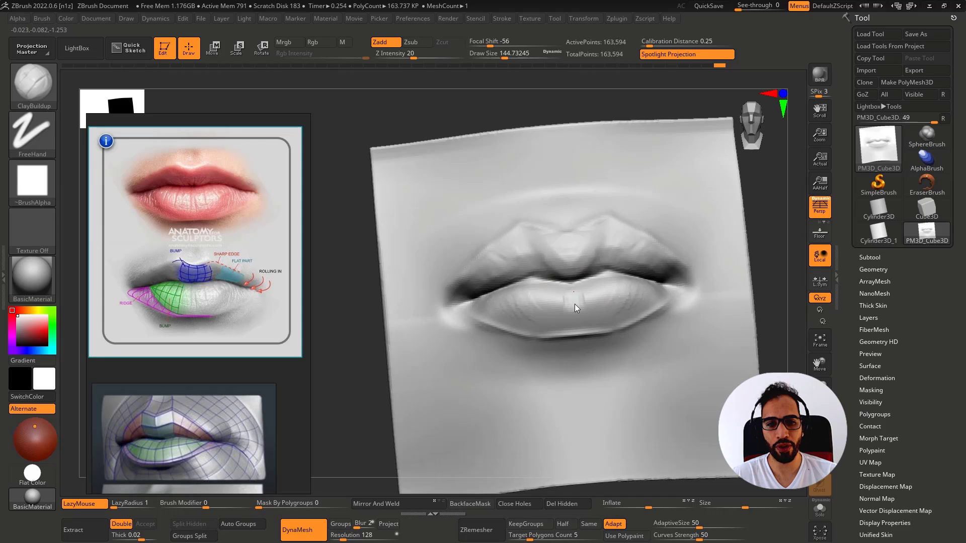
pyautogui.moveTo(557, 297); pyautogui.dragTo(499, 304)
# Step: Round out the lower lip's two bumps with ClayBuildup at a draw size of about 108 and remesh with DynaMesh
pyautogui.keyDown('shift'); pyautogui.moveTo(498, 304); pyautogui.dragTo(514, 316, button='right'); pyautogui.keyUp('shift')
pyautogui.moveTo(492, 299)
pyautogui.mouseDown()
pyautogui.moveTo(554, 321)
pyautogui.moveTo(516, 298)
pyautogui.moveTo(485, 303)
pyautogui.moveTo(484, 295)
pyautogui.mouseUp()
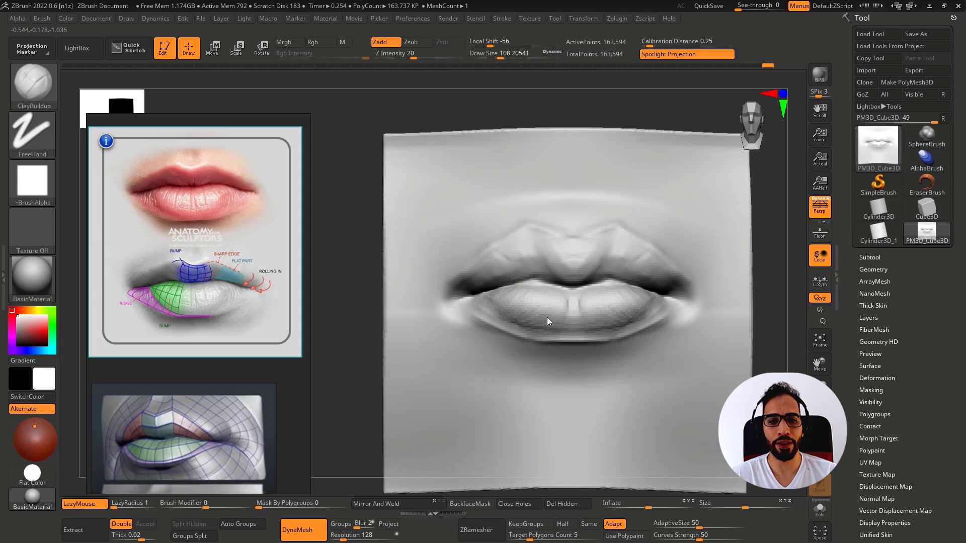
pyautogui.moveTo(548, 317); pyautogui.dragTo(569, 301)
pyautogui.keyDown('ctrl'); pyautogui.moveTo(788, 266); pyautogui.dragTo(771, 330); pyautogui.keyUp('ctrl')
pyautogui.keyDown('alt'); pyautogui.moveTo(750, 310); pyautogui.dragTo(685, 294, button='right'); pyautogui.keyUp('alt')
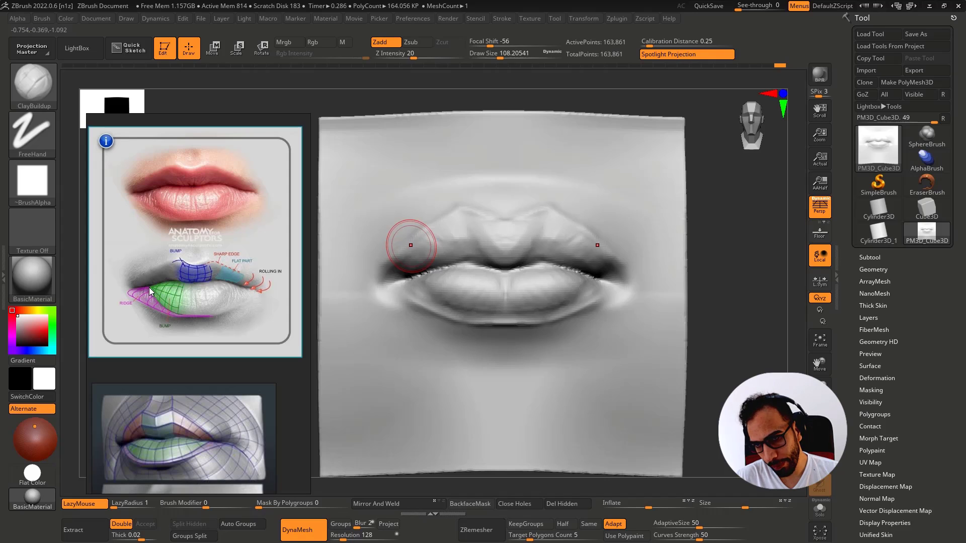
# Step: Compare the lower lip's ridge and bump areas on the lip diagram with the model, outlining them with temporary screen annotations
pyautogui.moveTo(149, 288)
pyautogui.mouseDown()
pyautogui.moveTo(174, 312)
pyautogui.moveTo(150, 286)
pyautogui.moveTo(181, 285)
pyautogui.moveTo(117, 291)
pyautogui.mouseUp()
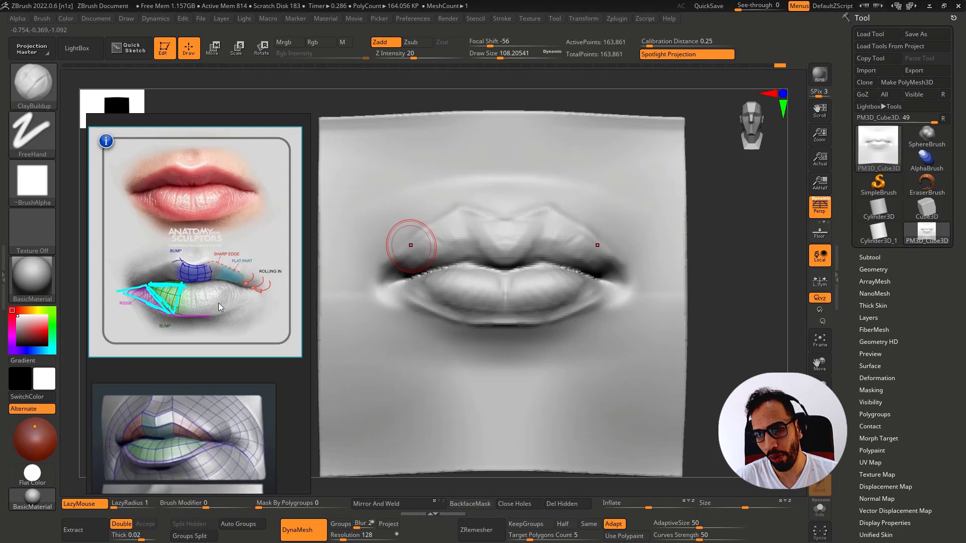
pyautogui.moveTo(377, 285)
pyautogui.mouseDown()
pyautogui.moveTo(463, 319)
pyautogui.moveTo(385, 291)
pyautogui.mouseUp()
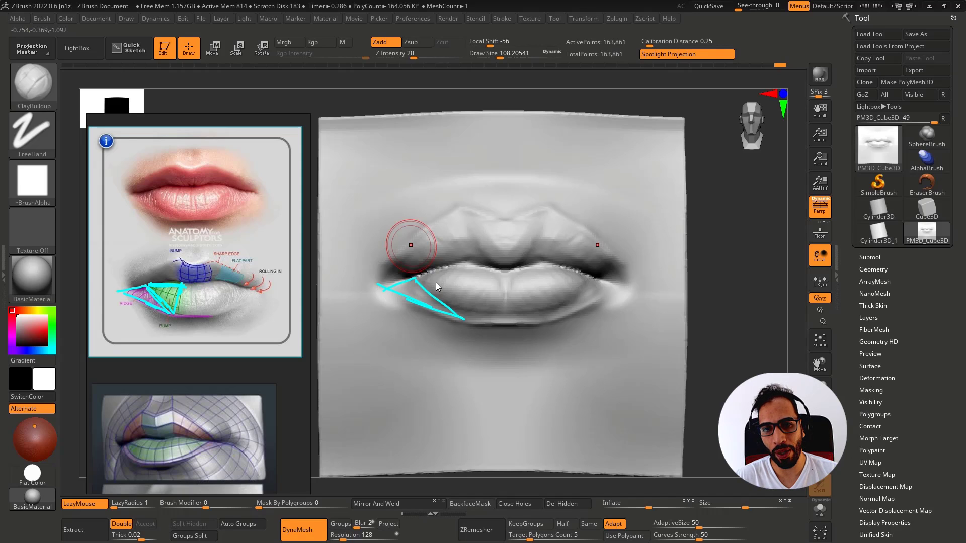
pyautogui.press('Escape')
pyautogui.moveTo(737, 290); pyautogui.dragTo(780, 294)
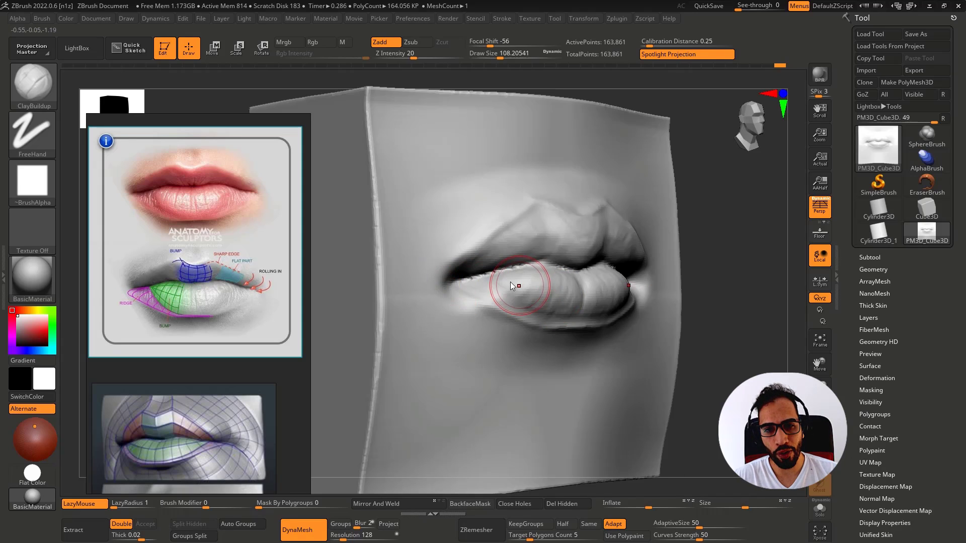
pyautogui.moveTo(495, 282); pyautogui.dragTo(500, 272)
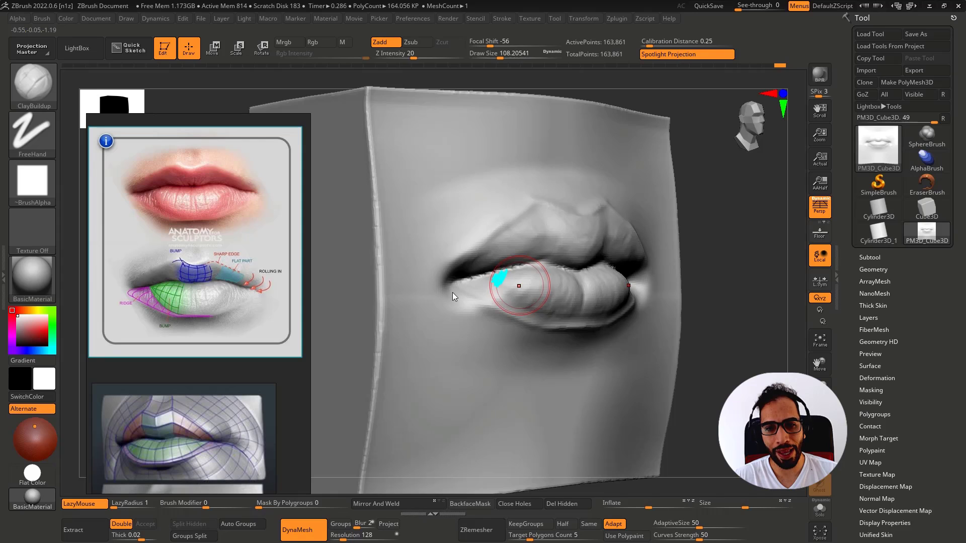
pyautogui.moveTo(451, 298)
pyautogui.mouseDown()
pyautogui.moveTo(494, 272)
pyautogui.moveTo(497, 280)
pyautogui.mouseUp()
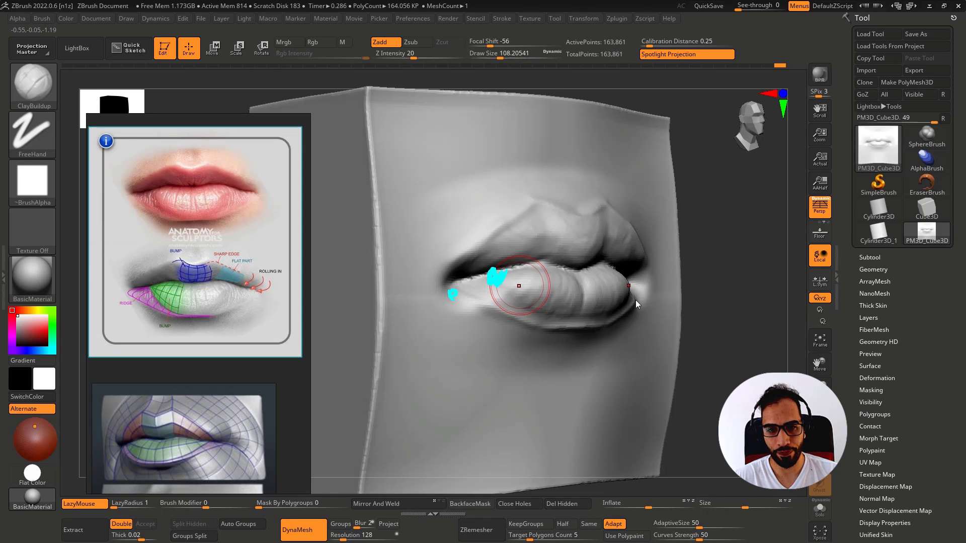
pyautogui.press('Escape')
# Step: Adjust the mouth corner from the side with Move Topological at a draw size of about 132
pyautogui.moveTo(731, 291)
pyautogui.mouseDown()
pyautogui.moveTo(739, 285)
pyautogui.moveTo(717, 255)
pyautogui.moveTo(476, 262)
pyautogui.moveTo(446, 272)
pyautogui.moveTo(435, 264)
pyautogui.moveTo(457, 270)
pyautogui.mouseUp()
pyautogui.press('b')
pyautogui.press('m')
pyautogui.press('t')
pyautogui.press('s')
pyautogui.hotkey('ctrl', 'z')
pyautogui.press('s')
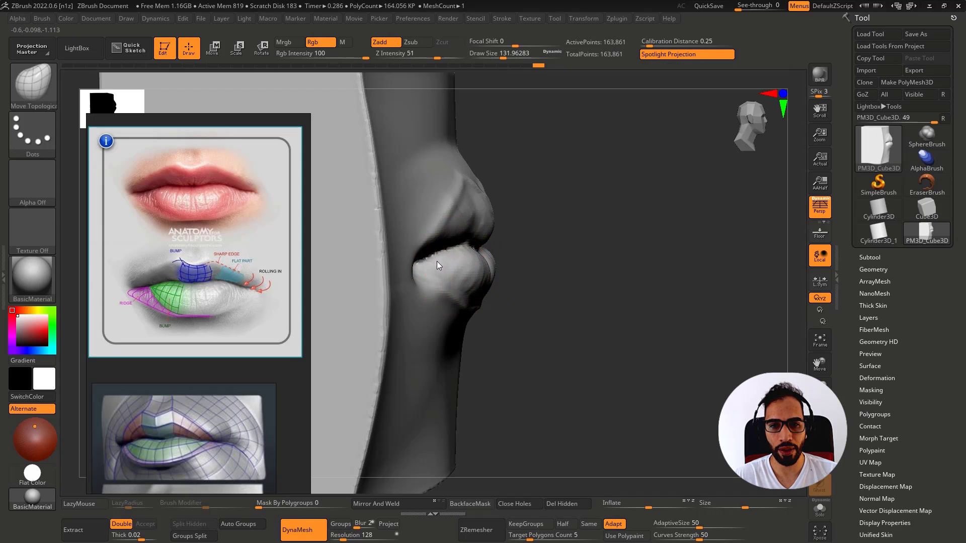
pyautogui.moveTo(436, 270); pyautogui.dragTo(394, 234, button='right')
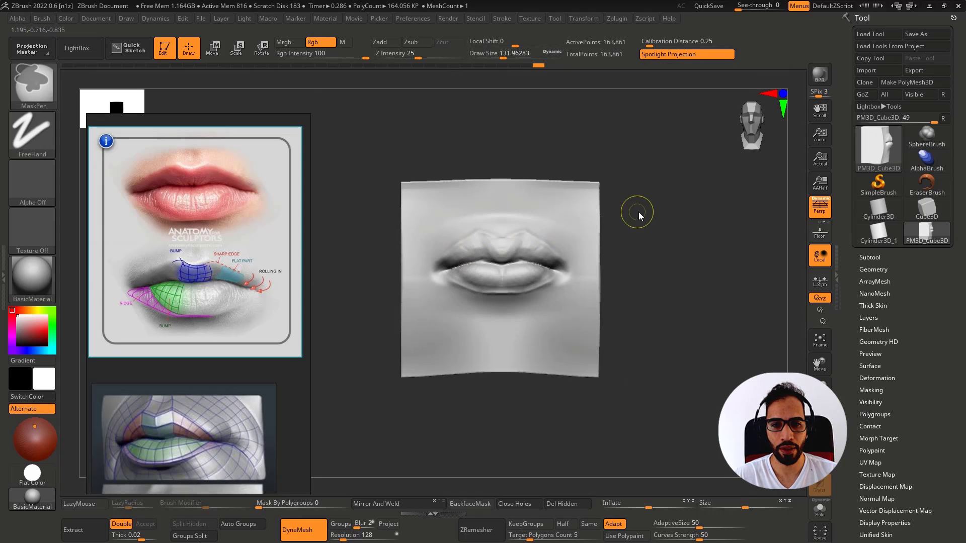
pyautogui.moveTo(641, 209)
pyautogui.mouseDown(button='right')
pyautogui.moveTo(444, 277)
pyautogui.moveTo(491, 267)
pyautogui.moveTo(398, 210)
pyautogui.mouseUp(button='right')
# Step: Move the reference board clear of the brush list and mask the upper lip and the area above it with MaskLasso
pyautogui.keyDown('ctrl'); pyautogui.click(37, 97); pyautogui.keyUp('ctrl')
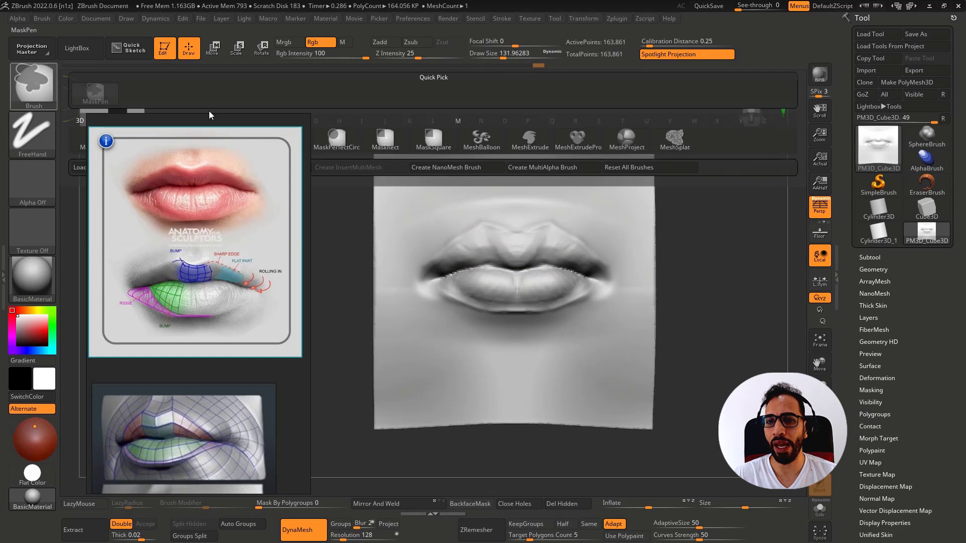
pyautogui.moveTo(285, 282); pyautogui.dragTo(269, 353, button='right')
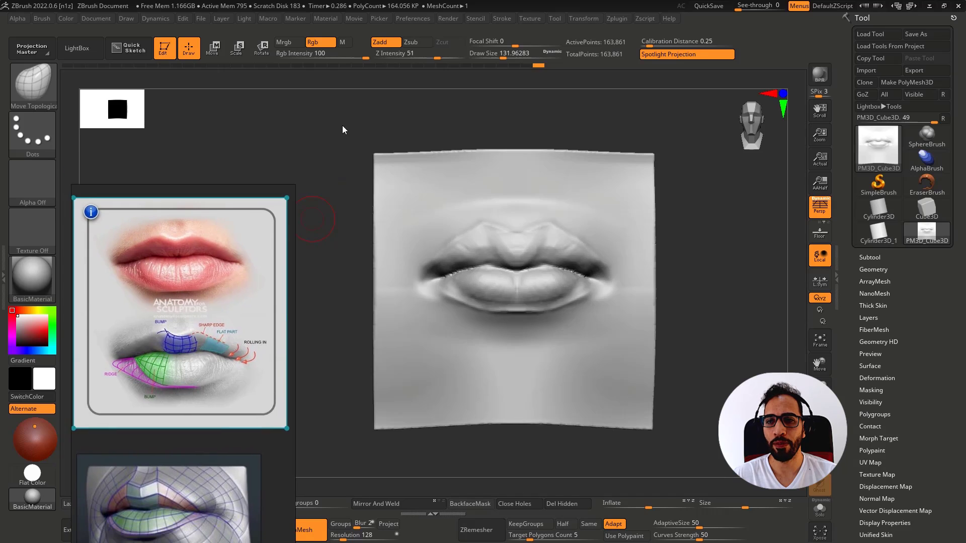
pyautogui.click(342, 127)
pyautogui.keyDown('ctrl'); pyautogui.click(50, 81); pyautogui.keyUp('ctrl')
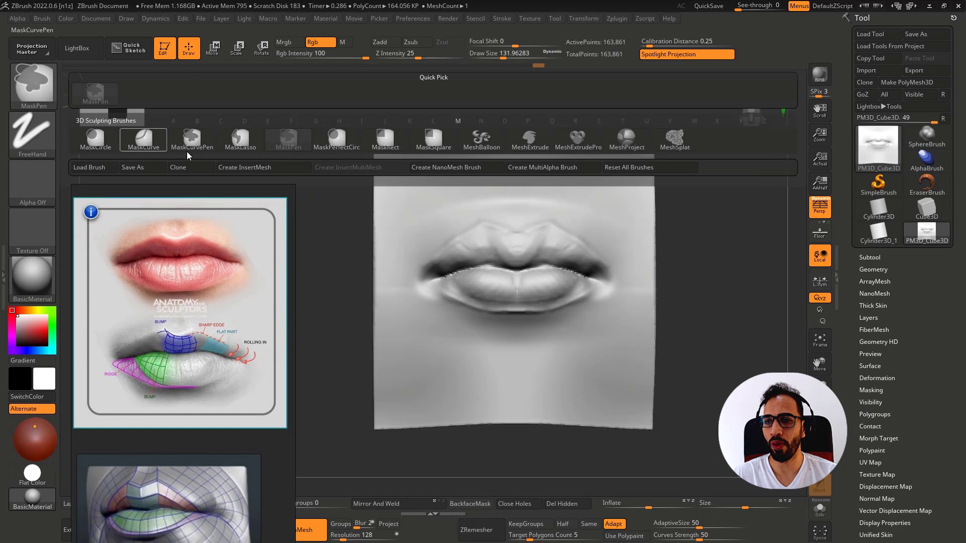
pyautogui.click(231, 146)
pyautogui.press('f')
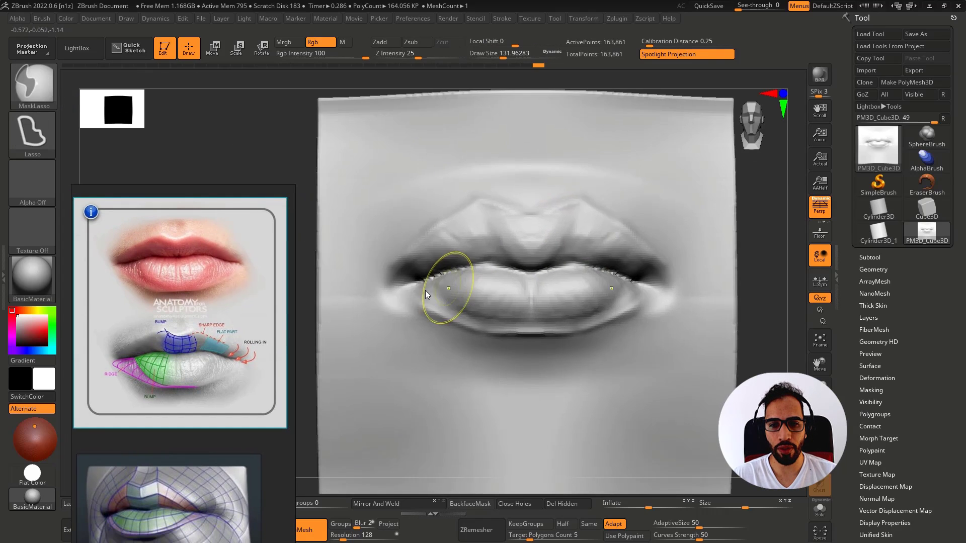
pyautogui.moveTo(393, 294)
pyautogui.keyDown('ctrl'); pyautogui.mouseDown()
pyautogui.moveTo(460, 262)
pyautogui.moveTo(521, 276)
pyautogui.moveTo(563, 265)
pyautogui.moveTo(375, 155)
pyautogui.moveTo(360, 233)
pyautogui.moveTo(387, 287)
pyautogui.mouseUp(); pyautogui.keyUp('ctrl')
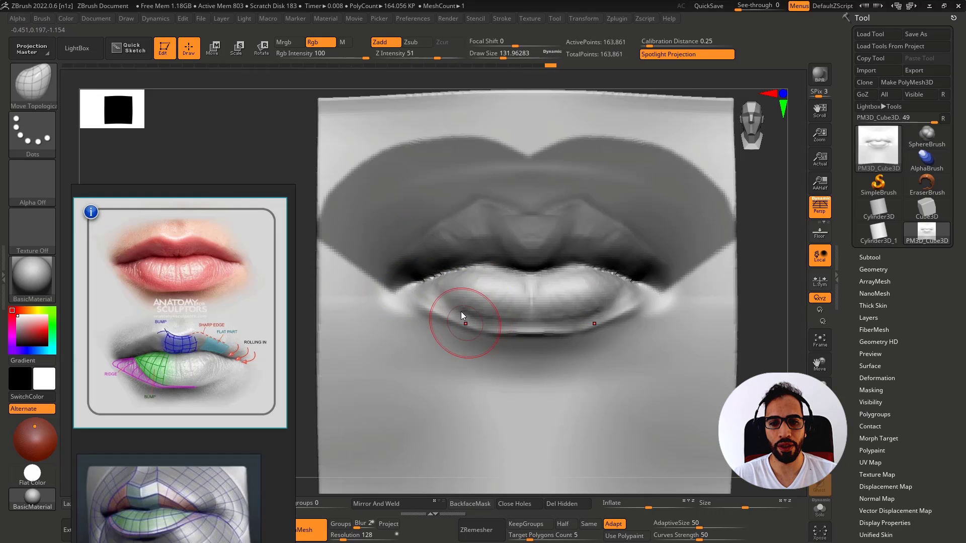
pyautogui.moveTo(461, 312); pyautogui.dragTo(586, 291, button='right')
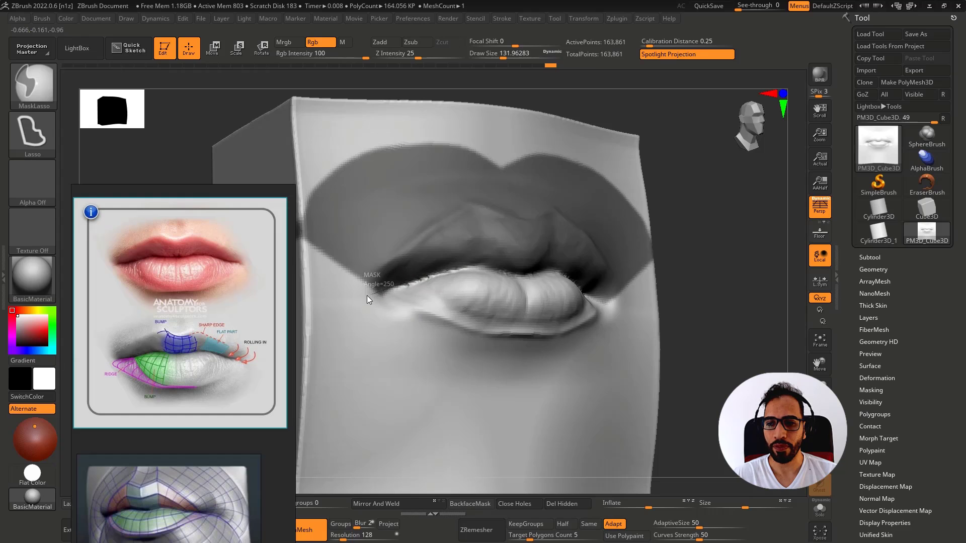
# Step: Extend the lasso mask around the mouth corners and up to the cube's upper edge, trimming its outer sides
pyautogui.moveTo(356, 296)
pyautogui.keyDown('ctrl'); pyautogui.mouseDown()
pyautogui.moveTo(331, 263)
pyautogui.moveTo(418, 161)
pyautogui.moveTo(518, 110)
pyautogui.moveTo(578, 173)
pyautogui.moveTo(560, 214)
pyautogui.mouseUp(); pyautogui.keyUp('ctrl')
pyautogui.keyDown('shift'); pyautogui.moveTo(559, 213); pyautogui.dragTo(432, 237, button='right'); pyautogui.keyUp('shift')
pyautogui.moveTo(366, 264)
pyautogui.keyDown('ctrl'); pyautogui.keyDown('alt'); pyautogui.mouseDown()
pyautogui.moveTo(454, 135)
pyautogui.moveTo(361, 146)
pyautogui.mouseUp(); pyautogui.keyUp('alt'); pyautogui.keyUp('ctrl')
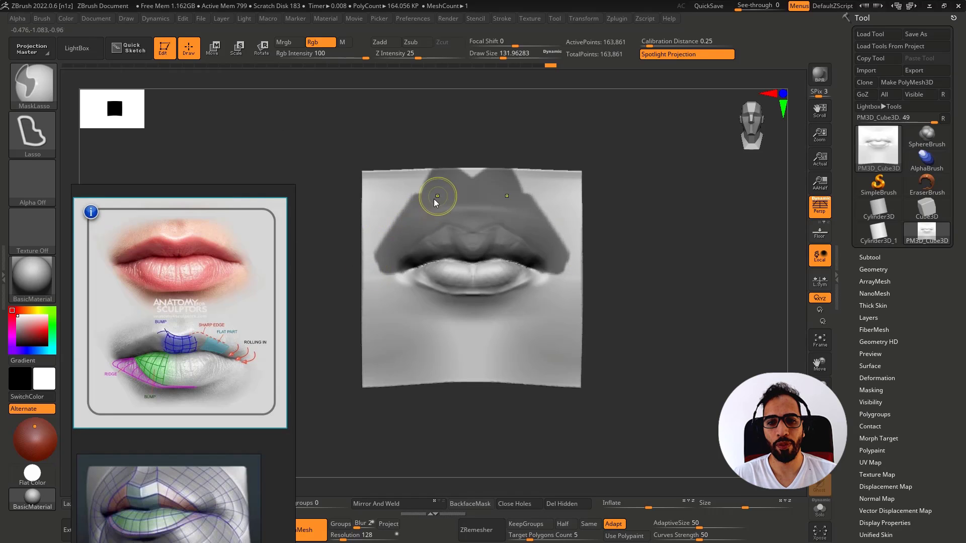
pyautogui.moveTo(384, 251)
pyautogui.keyDown('ctrl'); pyautogui.mouseDown()
pyautogui.moveTo(421, 186)
pyautogui.moveTo(469, 162)
pyautogui.moveTo(513, 227)
pyautogui.mouseUp(); pyautogui.keyUp('ctrl')
pyautogui.moveTo(503, 243); pyautogui.dragTo(549, 247, button='right')
pyautogui.keyDown('ctrl'); pyautogui.moveTo(565, 240); pyautogui.dragTo(571, 244); pyautogui.keyUp('ctrl')
# Step: Make the masked upper lip region its own polygroup, isolate and mask it, unhide the rest, and invert the mask
pyautogui.moveTo(572, 243)
pyautogui.mouseDown(button='right')
pyautogui.moveTo(496, 270)
pyautogui.moveTo(538, 256)
pyautogui.moveTo(528, 263)
pyautogui.mouseUp(button='right')
pyautogui.hotkey('shift', 'f')
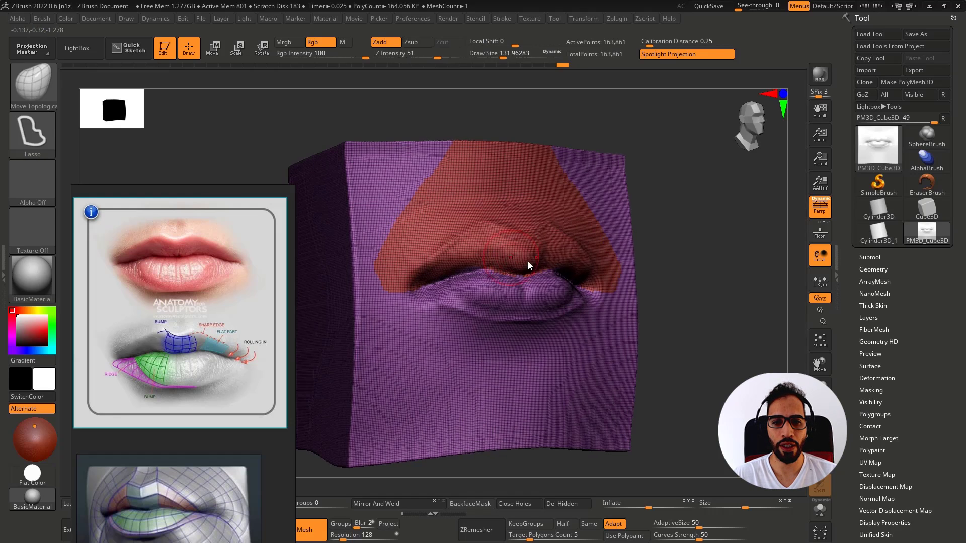
pyautogui.keyDown('ctrl'); pyautogui.keyDown('shift'); pyautogui.click(533, 255); pyautogui.keyUp('shift'); pyautogui.keyUp('ctrl')
pyautogui.keyDown('ctrl'); pyautogui.click(701, 263); pyautogui.keyUp('ctrl')
pyautogui.keyDown('ctrl'); pyautogui.keyDown('shift'); pyautogui.click(700, 264); pyautogui.keyUp('shift'); pyautogui.keyUp('ctrl')
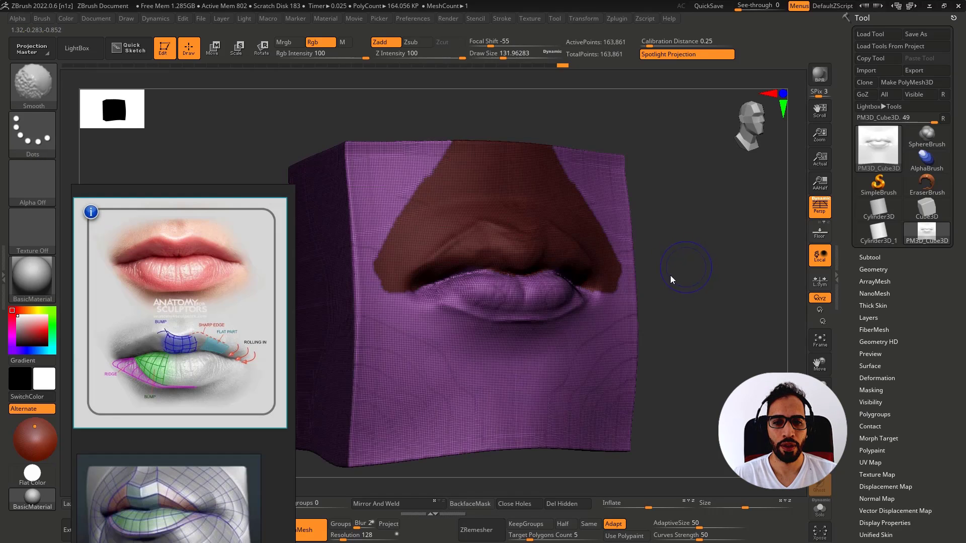
pyautogui.hotkey('shift', 'f')
pyautogui.keyDown('shift'); pyautogui.moveTo(611, 312); pyautogui.dragTo(586, 308, button='right'); pyautogui.keyUp('shift')
pyautogui.keyDown('ctrl'); pyautogui.click(693, 300); pyautogui.keyUp('ctrl')
# Step: Try to pull the upper lip forward in side view with Move Topological and Move at a draw size of about 445
pyautogui.keyDown('shift'); pyautogui.moveTo(654, 301); pyautogui.dragTo(556, 276, button='right'); pyautogui.keyUp('shift')
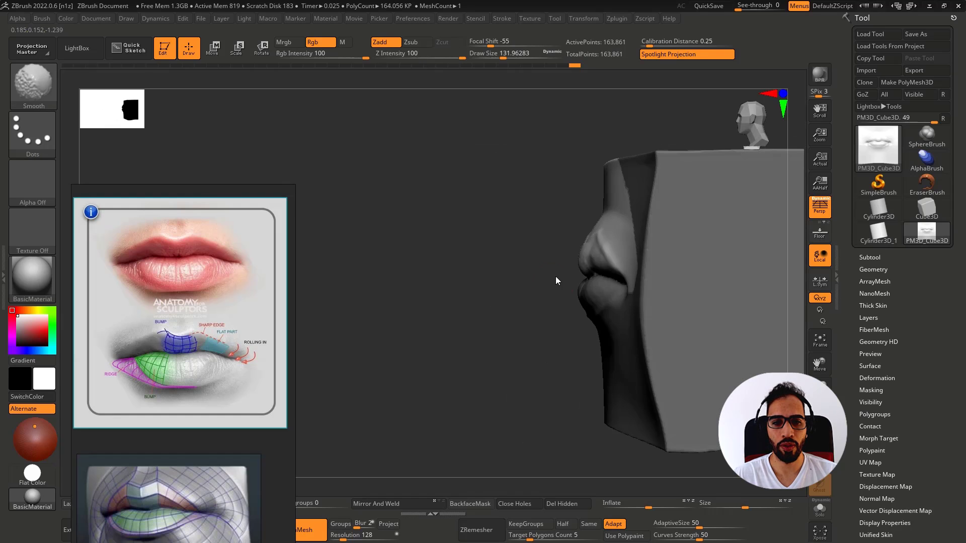
pyautogui.press('s')
pyautogui.moveTo(590, 272); pyautogui.dragTo(566, 259)
pyautogui.hotkey('ctrl', 'z')
pyautogui.press('b')
pyautogui.press('m')
pyautogui.press('v')
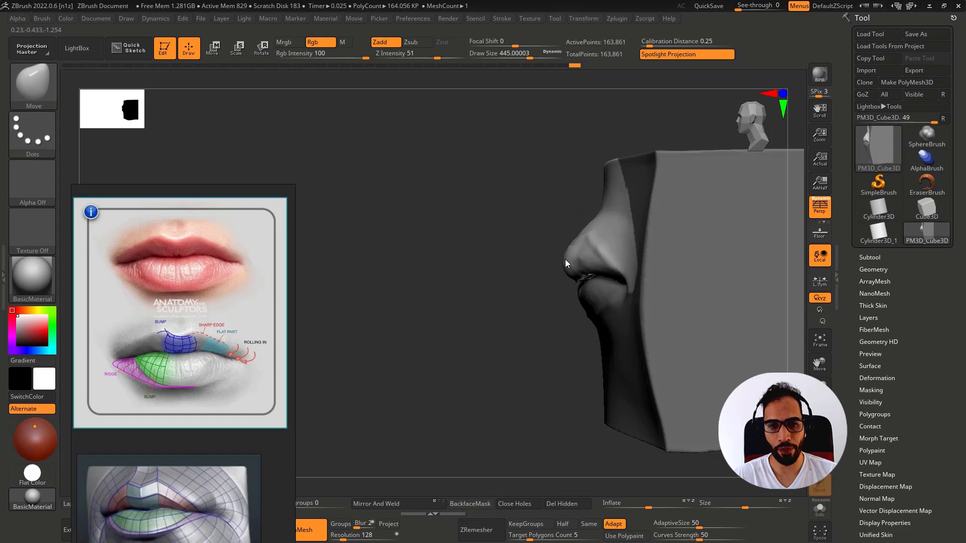
pyautogui.hotkey('ctrl', 'z')
# Step: Try to pull the area above the upper lip forward with Move Topological, reducing the draw size to about 393
pyautogui.press('b')
pyautogui.press('m')
pyautogui.press('t')
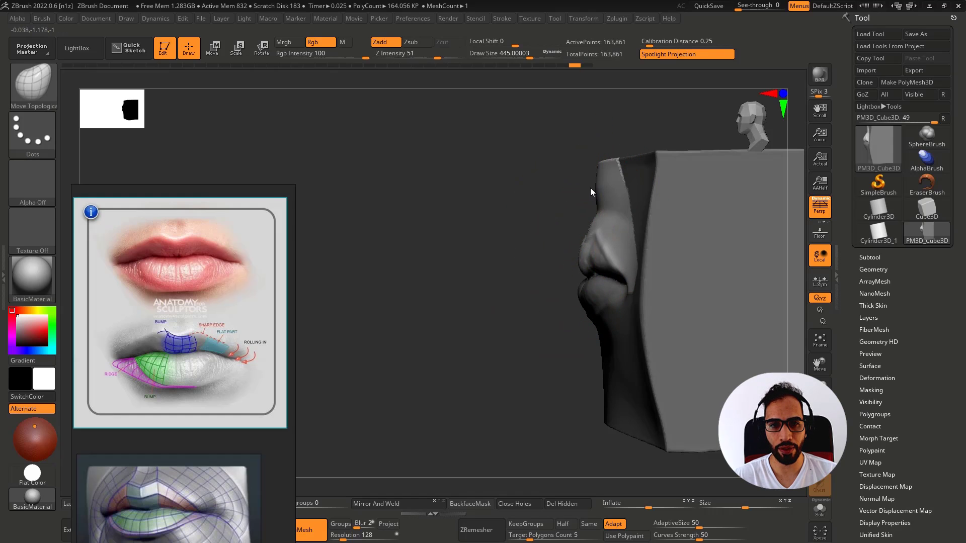
pyautogui.moveTo(590, 192); pyautogui.dragTo(584, 195)
pyautogui.hotkey('ctrl', 'z')
pyautogui.moveTo(600, 196); pyautogui.dragTo(598, 181, button='right')
pyautogui.press('s')
pyautogui.moveTo(598, 180); pyautogui.dragTo(592, 183)
pyautogui.moveTo(590, 190); pyautogui.dragTo(600, 198, button='right')
pyautogui.moveTo(600, 183); pyautogui.dragTo(588, 192)
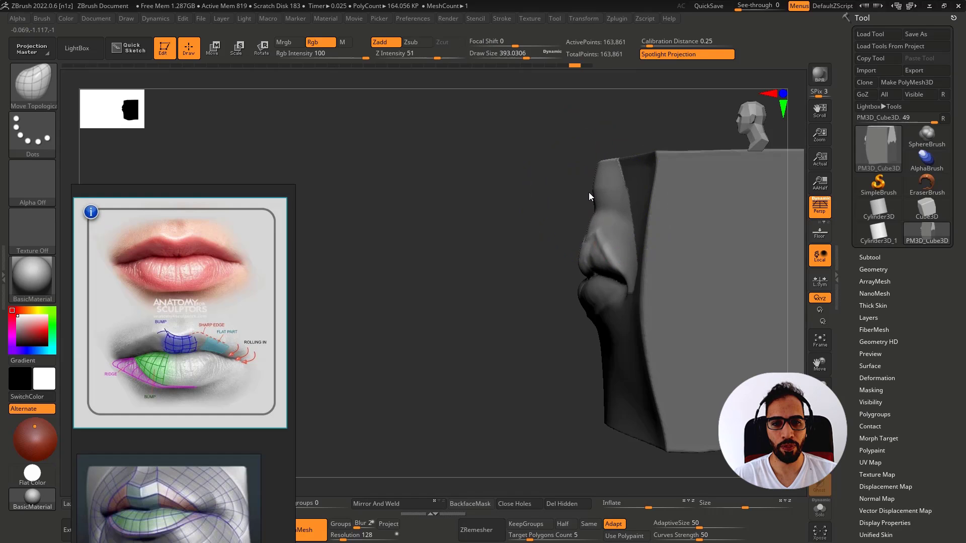
pyautogui.hotkey('ctrl', 'z')
# Step: Pull the unmasked area above the upper lip forward with Move at a draw size of about 365
pyautogui.moveTo(630, 186); pyautogui.dragTo(593, 217, button='right')
pyautogui.press('s')
pyautogui.moveTo(593, 216); pyautogui.dragTo(590, 217)
pyautogui.moveTo(590, 219); pyautogui.dragTo(585, 210, button='right')
pyautogui.press('b')
pyautogui.press('m')
pyautogui.press('v')
pyautogui.moveTo(584, 209); pyautogui.dragTo(575, 204)
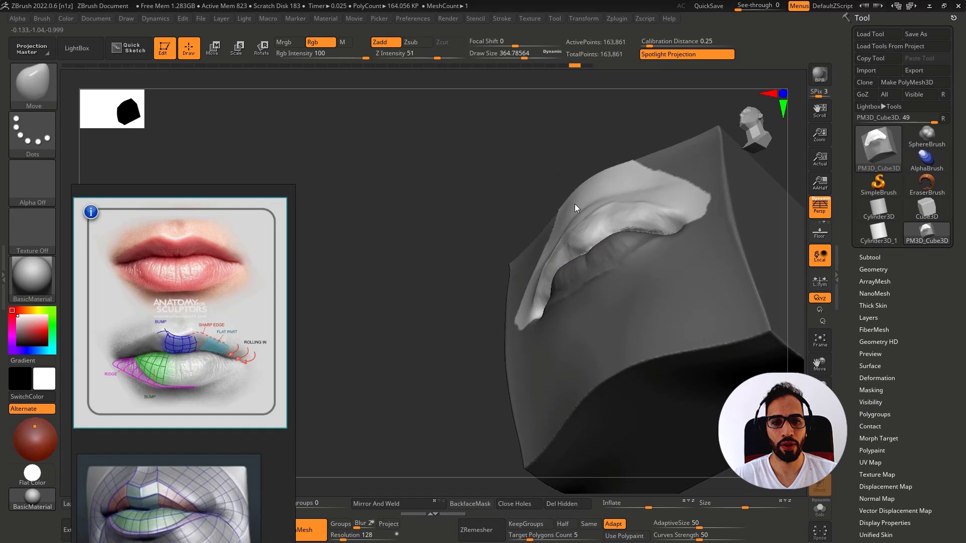
# Step: Refine the profile of the unmasked area above the upper lip with Move, reducing the draw size from about 400 to 197
pyautogui.moveTo(575, 204)
pyautogui.mouseDown(button='right')
pyautogui.moveTo(587, 263)
pyautogui.moveTo(591, 216)
pyautogui.mouseUp(button='right')
pyautogui.press(']')
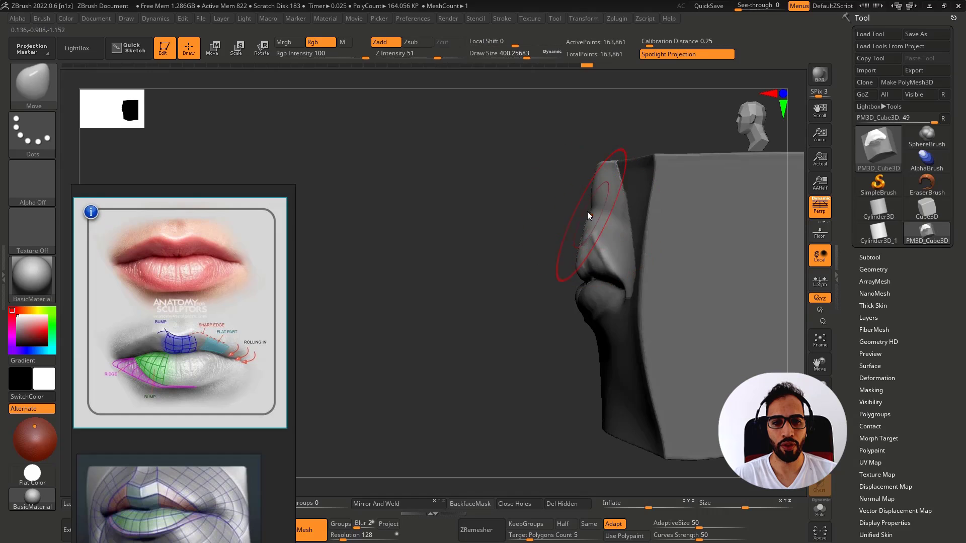
pyautogui.moveTo(587, 212); pyautogui.dragTo(587, 203)
pyautogui.press('s')
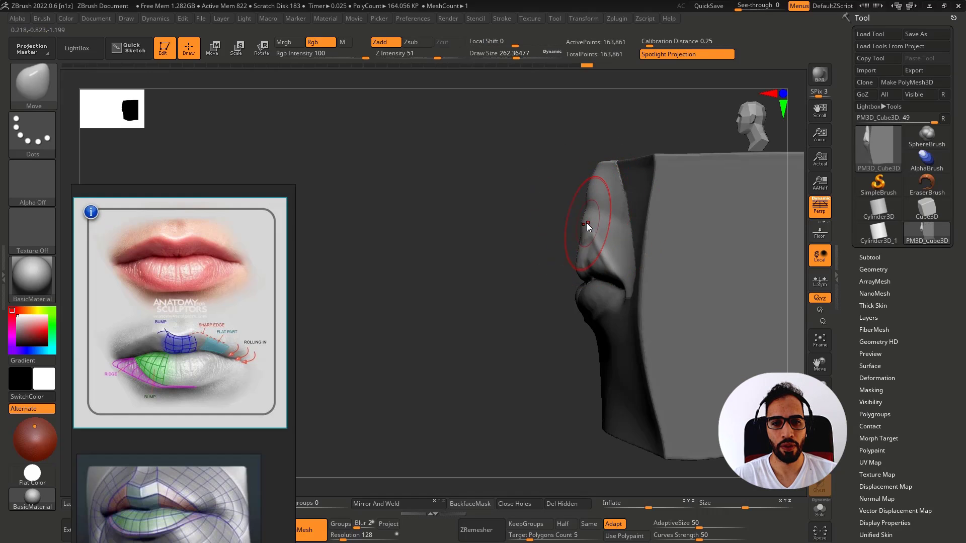
pyautogui.press('[')
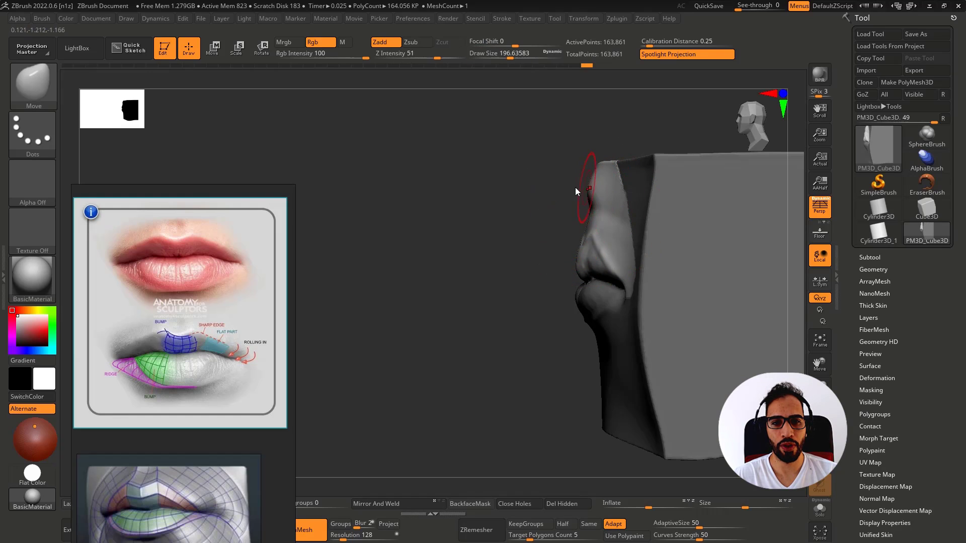
# Step: Pull a rough nose out above the upper lip with Move, using draw sizes from about 197 to 268
pyautogui.moveTo(575, 187); pyautogui.dragTo(557, 194)
pyautogui.keyDown('shift'); pyautogui.moveTo(558, 198); pyautogui.dragTo(593, 207, button='right'); pyautogui.keyUp('shift')
pyautogui.moveTo(588, 204); pyautogui.dragTo(612, 199)
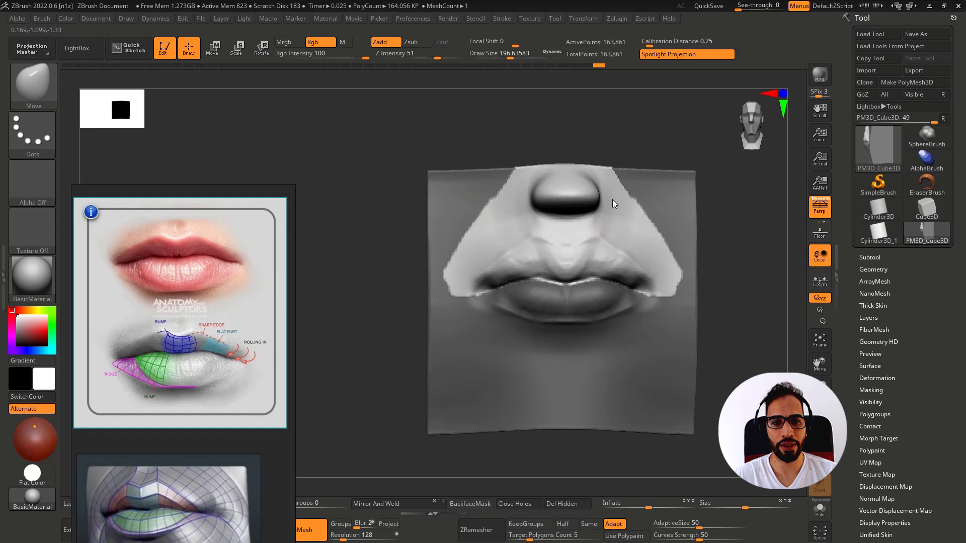
pyautogui.keyDown('shift'); pyautogui.moveTo(571, 213); pyautogui.dragTo(612, 210, button='right'); pyautogui.keyUp('shift')
pyautogui.press('s')
pyautogui.moveTo(593, 209); pyautogui.dragTo(598, 208)
pyautogui.keyDown('shift'); pyautogui.moveTo(598, 208); pyautogui.dragTo(566, 206, button='right'); pyautogui.keyUp('shift')
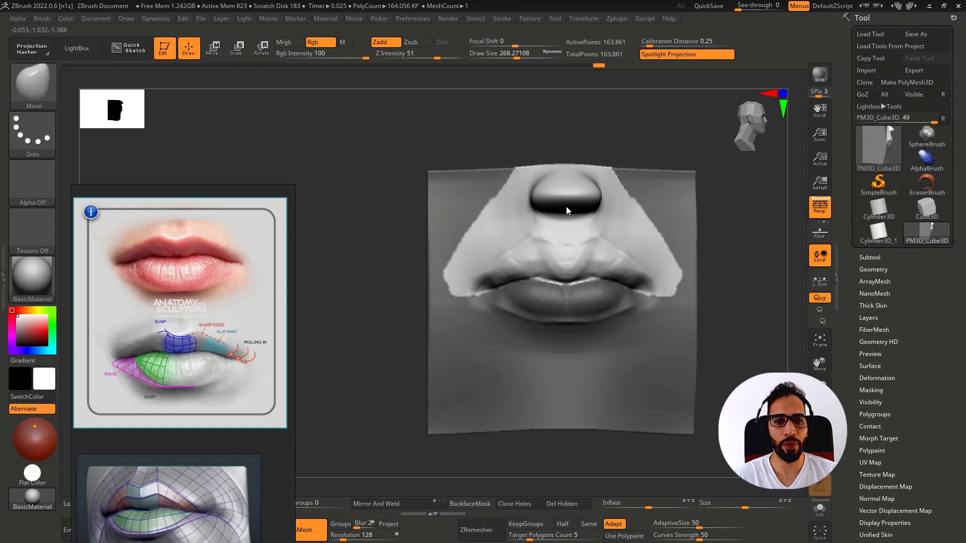
pyautogui.press('s')
pyautogui.moveTo(572, 205); pyautogui.dragTo(515, 208)
pyautogui.moveTo(533, 175)
pyautogui.mouseDown()
pyautogui.moveTo(525, 156)
pyautogui.moveTo(558, 150)
pyautogui.moveTo(554, 128)
pyautogui.mouseUp()
pyautogui.keyDown('shift'); pyautogui.moveTo(612, 180); pyautogui.dragTo(568, 197, button='right'); pyautogui.keyUp('shift')
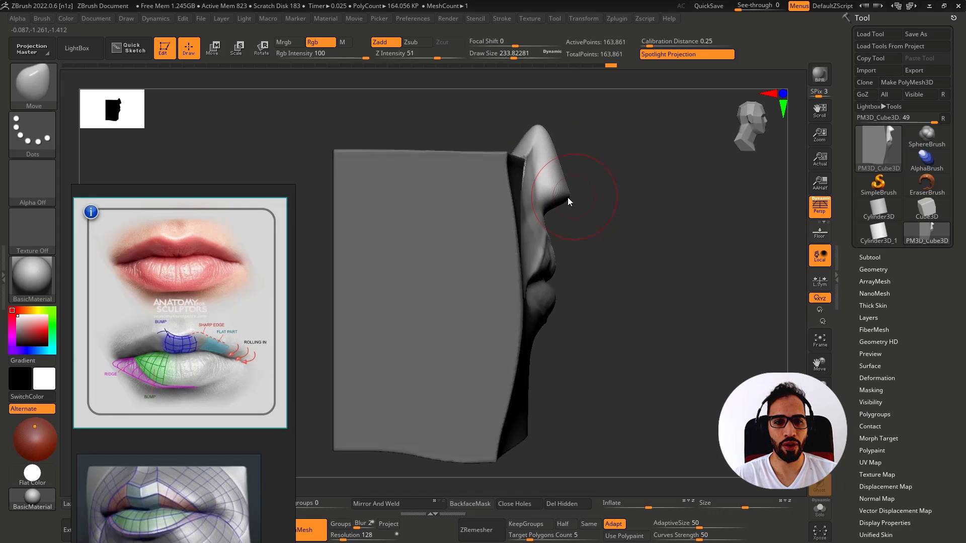
# Step: Try to reshape the area between the nose and upper lip with Move in side view
pyautogui.press('s')
pyautogui.moveTo(549, 224)
pyautogui.mouseDown()
pyautogui.moveTo(554, 243)
pyautogui.moveTo(547, 231)
pyautogui.moveTo(589, 253)
pyautogui.moveTo(590, 278)
pyautogui.moveTo(587, 198)
pyautogui.moveTo(586, 265)
pyautogui.mouseUp()
pyautogui.hotkey('ctrl', 'z')
# Step: Reshape the nose and upper lip curvature with Move at a draw size of about 666 and Move Topological at about 415
pyautogui.press('s')
pyautogui.press('s')
pyautogui.press('ctrl')
pyautogui.press('b')
pyautogui.press('m')
pyautogui.press('t')
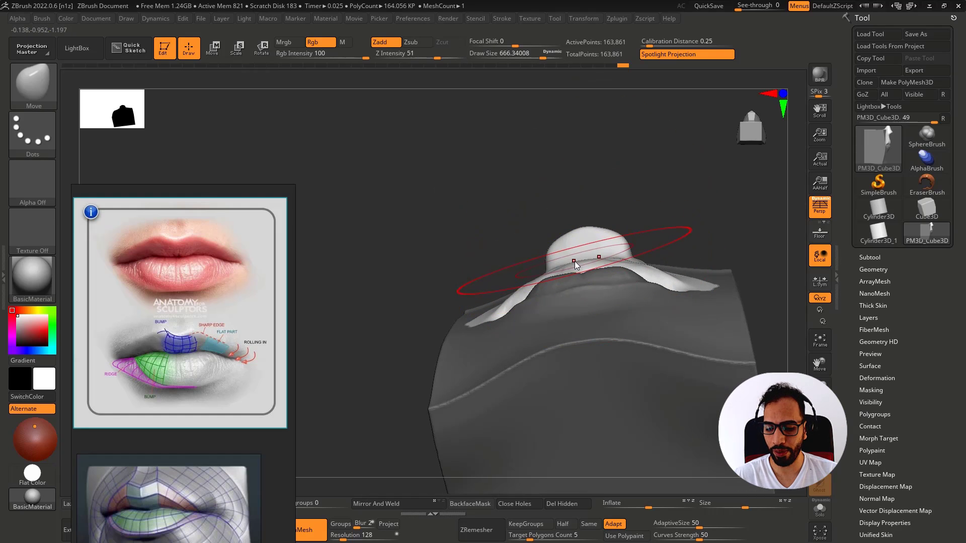
pyautogui.press('s')
pyautogui.press('ctrl')
pyautogui.moveTo(580, 264)
pyautogui.mouseDown()
pyautogui.moveTo(567, 249)
pyautogui.moveTo(566, 309)
pyautogui.moveTo(542, 263)
pyautogui.moveTo(580, 244)
pyautogui.moveTo(572, 244)
pyautogui.mouseUp()
pyautogui.press('s')
pyautogui.moveTo(581, 208); pyautogui.dragTo(569, 194)
pyautogui.moveTo(588, 245); pyautogui.dragTo(565, 240)
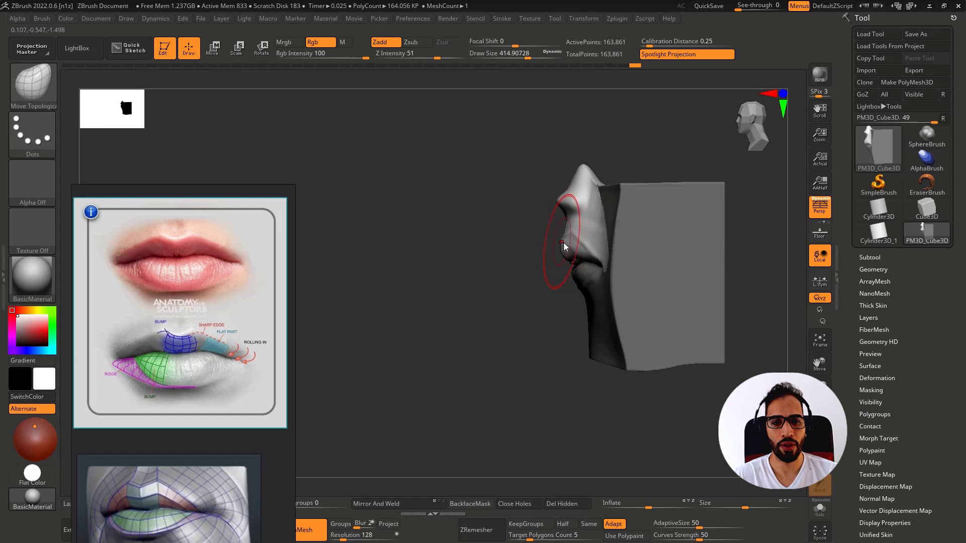
# Step: Invert the mask to free the lower area and reshape the lower lip with Move Topological
pyautogui.moveTo(590, 280); pyautogui.dragTo(599, 347, button='right')
pyautogui.keyDown('ctrl'); pyautogui.click(711, 271); pyautogui.keyUp('ctrl')
pyautogui.moveTo(569, 287); pyautogui.dragTo(506, 275, button='right')
pyautogui.press('s')
pyautogui.moveTo(544, 272); pyautogui.dragTo(532, 274)
pyautogui.moveTo(566, 277); pyautogui.dragTo(540, 281, button='right')
pyautogui.press('s')
pyautogui.moveTo(540, 280); pyautogui.dragTo(545, 281)
# Step: Refine the lower lip's contour from several angles with Move Topological, using draw sizes of about 567 and 351
pyautogui.moveTo(545, 280)
pyautogui.mouseDown(button='right')
pyautogui.moveTo(555, 239)
pyautogui.moveTo(553, 273)
pyautogui.mouseUp(button='right')
pyautogui.press('s')
pyautogui.moveTo(553, 273); pyautogui.dragTo(568, 272)
pyautogui.moveTo(568, 273)
pyautogui.mouseDown(button='right')
pyautogui.moveTo(538, 270)
pyautogui.moveTo(546, 284)
pyautogui.mouseUp(button='right')
pyautogui.press('s')
pyautogui.moveTo(547, 285)
pyautogui.mouseDown()
pyautogui.moveTo(556, 285)
pyautogui.moveTo(541, 283)
pyautogui.mouseUp()
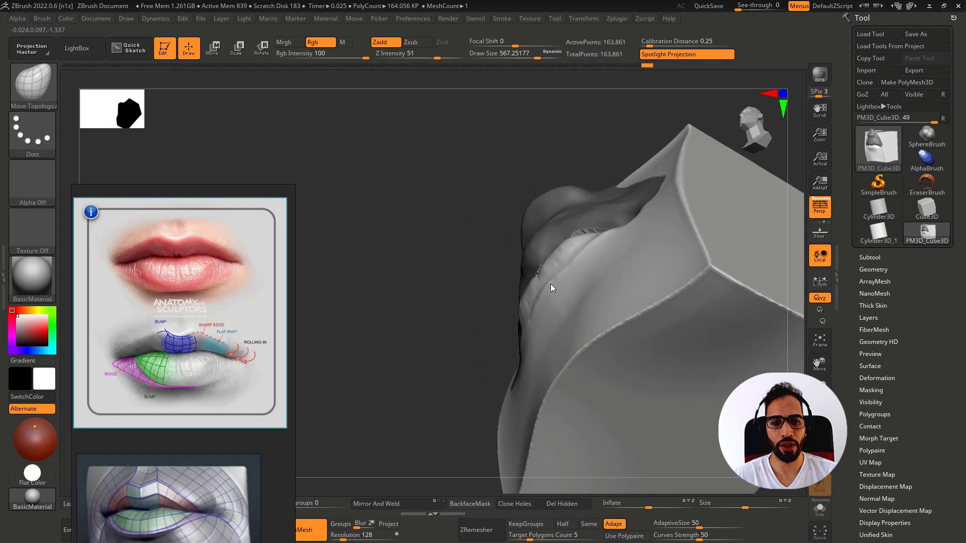
pyautogui.moveTo(551, 285); pyautogui.dragTo(560, 291, button='right')
pyautogui.press('s')
pyautogui.moveTo(560, 290); pyautogui.dragTo(549, 288)
pyautogui.moveTo(552, 290)
pyautogui.mouseDown(button='right')
pyautogui.moveTo(596, 295)
pyautogui.moveTo(569, 260)
pyautogui.moveTo(509, 233)
pyautogui.moveTo(592, 207)
pyautogui.moveTo(587, 250)
pyautogui.mouseUp(button='right')
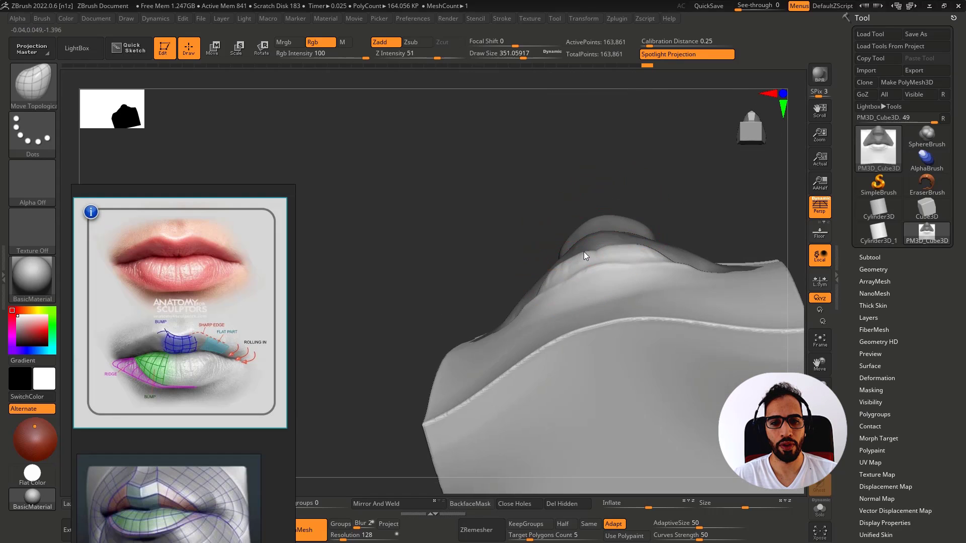
# Step: Shape the chin area below the lower lip with Move Topological at a draw size of about 415
pyautogui.moveTo(575, 301)
pyautogui.mouseDown(button='right')
pyautogui.moveTo(557, 282)
pyautogui.moveTo(570, 317)
pyautogui.moveTo(594, 314)
pyautogui.moveTo(602, 340)
pyautogui.mouseUp(button='right')
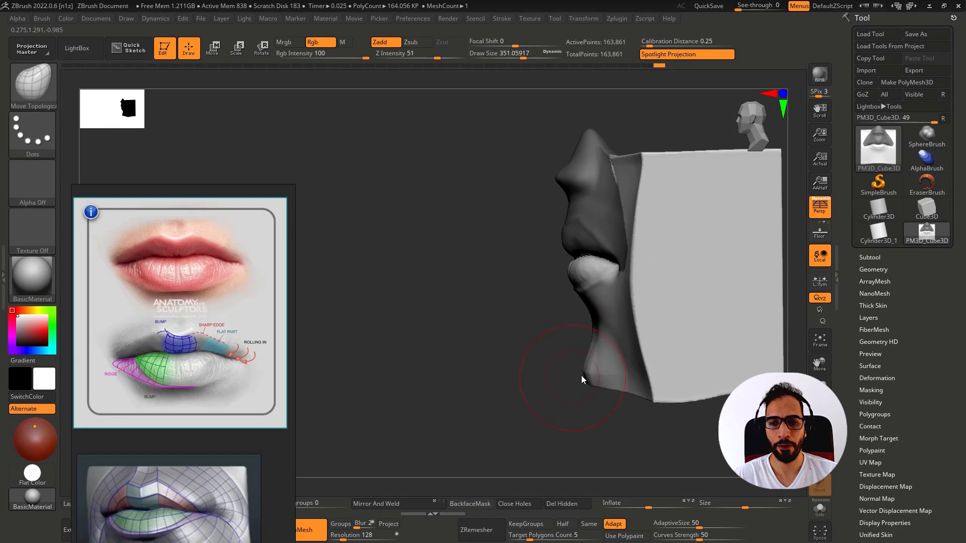
pyautogui.moveTo(581, 375)
pyautogui.mouseDown(button='right')
pyautogui.moveTo(598, 388)
pyautogui.moveTo(572, 381)
pyautogui.mouseUp(button='right')
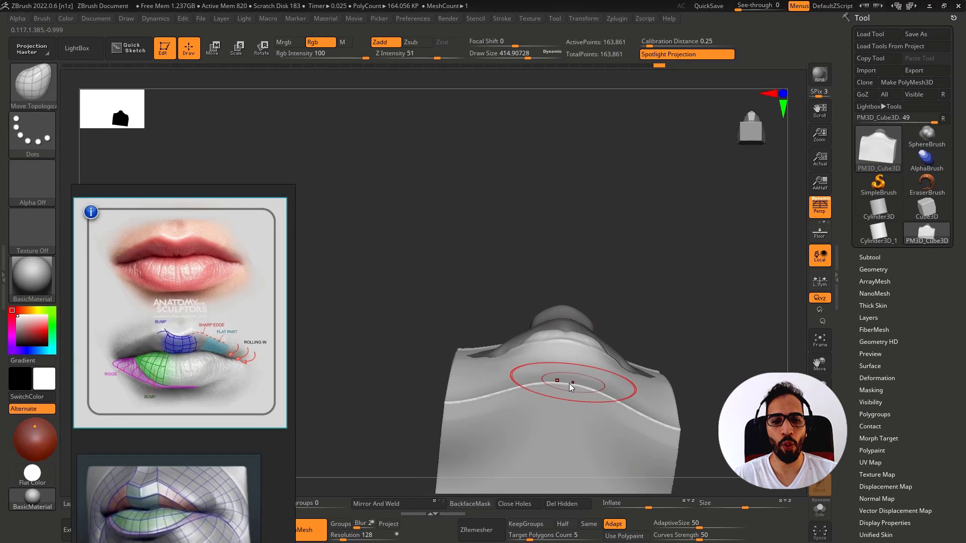
pyautogui.moveTo(509, 364)
pyautogui.mouseDown(button='right')
pyautogui.moveTo(525, 398)
pyautogui.moveTo(543, 296)
pyautogui.moveTo(527, 312)
pyautogui.moveTo(562, 292)
pyautogui.moveTo(533, 291)
pyautogui.moveTo(553, 284)
pyautogui.moveTo(525, 278)
pyautogui.moveTo(537, 237)
pyautogui.moveTo(604, 231)
pyautogui.moveTo(563, 217)
pyautogui.mouseUp(button='right')
pyautogui.moveTo(563, 217)
pyautogui.keyDown('shift'); pyautogui.mouseDown()
pyautogui.moveTo(599, 202)
pyautogui.moveTo(572, 213)
pyautogui.mouseUp(); pyautogui.keyUp('shift')
pyautogui.moveTo(599, 207)
pyautogui.mouseDown(button='right')
pyautogui.moveTo(697, 223)
pyautogui.moveTo(625, 227)
pyautogui.moveTo(603, 240)
pyautogui.mouseUp(button='right')
pyautogui.moveTo(723, 239); pyautogui.dragTo(615, 256, button='right')
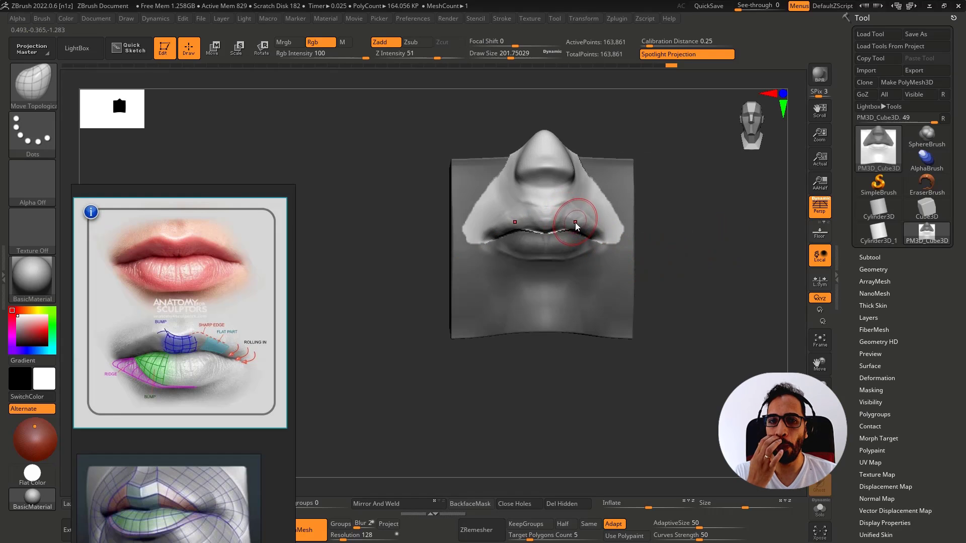
# Step: Invert the mask so the nose and upper lip region is protected and the lower lip and chin are free
pyautogui.moveTo(575, 222); pyautogui.dragTo(562, 231, button='right')
pyautogui.moveTo(680, 261)
pyautogui.mouseDown(button='right')
pyautogui.moveTo(591, 251)
pyautogui.moveTo(677, 207)
pyautogui.mouseUp(button='right')
pyautogui.moveTo(595, 224)
pyautogui.keyDown('ctrl'); pyautogui.mouseDown(button='right')
pyautogui.moveTo(624, 249)
pyautogui.moveTo(679, 257)
pyautogui.mouseUp(button='right'); pyautogui.keyUp('ctrl')
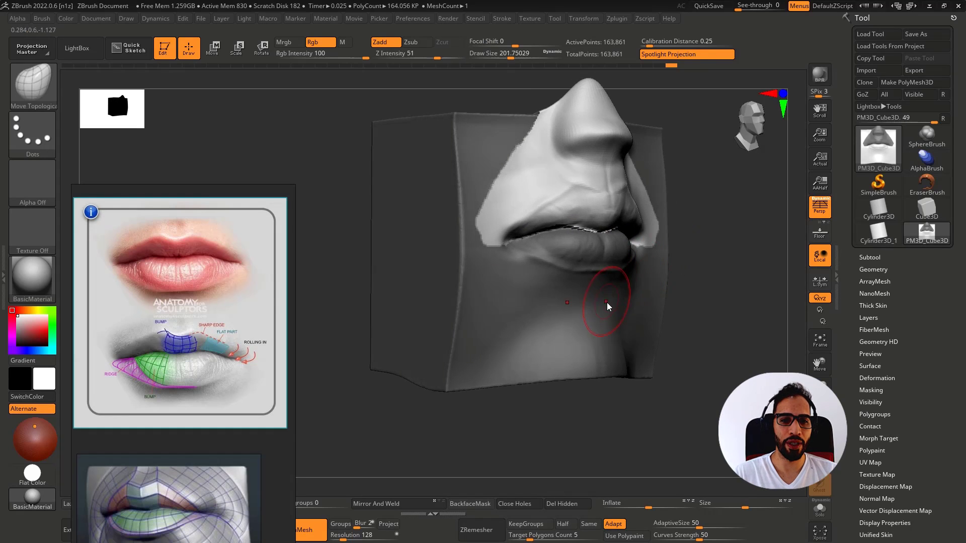
pyautogui.keyDown('ctrl'); pyautogui.click(700, 273); pyautogui.keyUp('ctrl')
pyautogui.keyDown('shift'); pyautogui.moveTo(620, 304); pyautogui.dragTo(578, 319, button='right'); pyautogui.keyUp('shift')
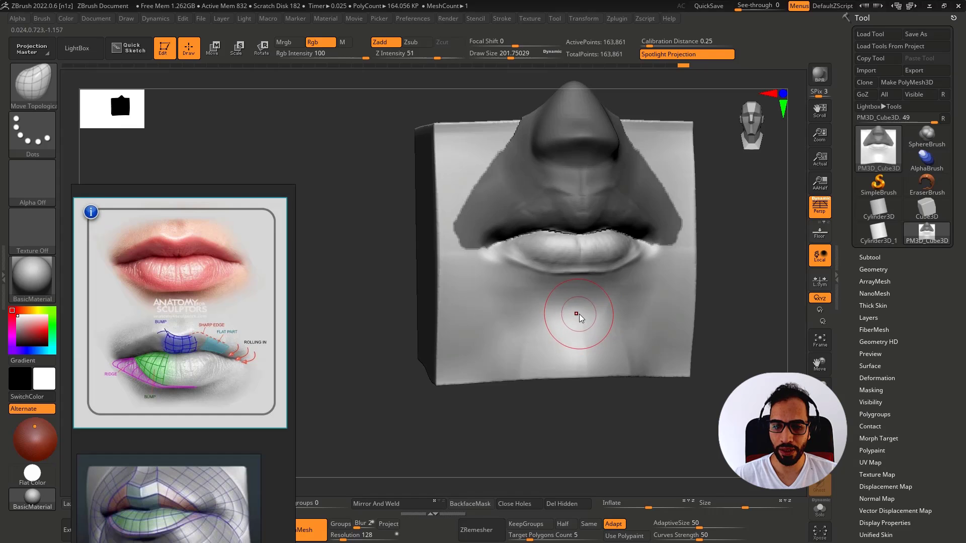
# Step: Carve the hollow beneath the lower lip with DamStandard at a draw size of about 351, smoothing its transition into the chin
pyautogui.press('b')
pyautogui.press('d')
pyautogui.press('s')
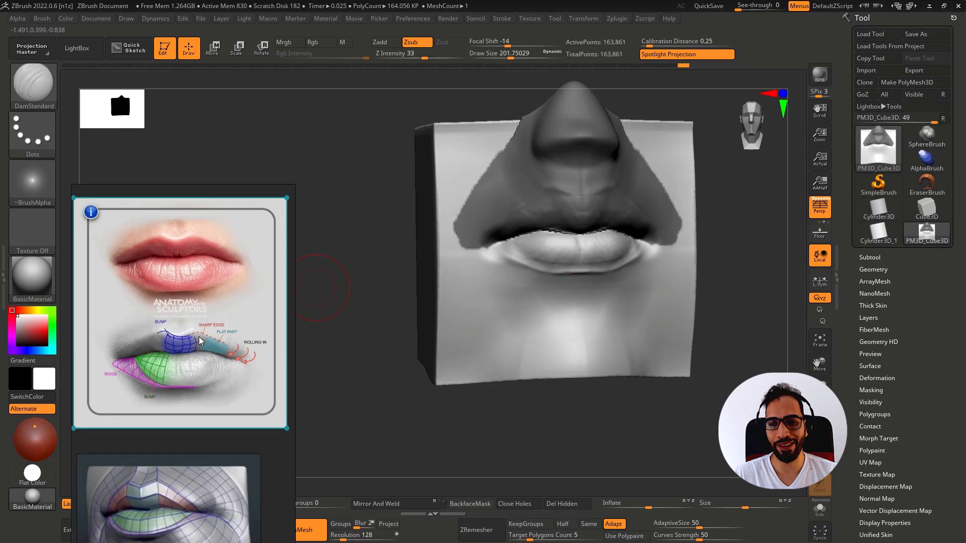
pyautogui.moveTo(633, 308)
pyautogui.mouseDown(button='right')
pyautogui.moveTo(623, 294)
pyautogui.moveTo(580, 318)
pyautogui.mouseUp(button='right')
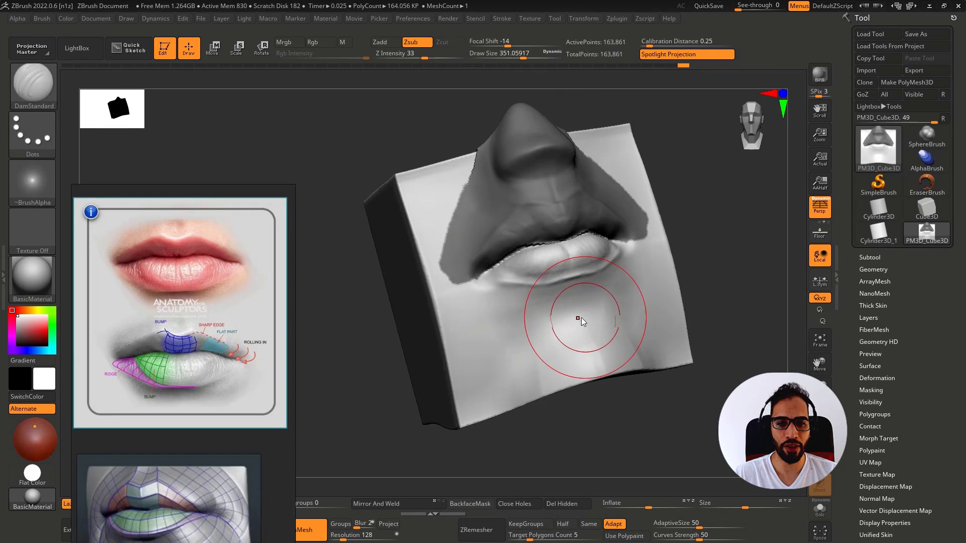
pyautogui.hotkey('ctrl', 'z')
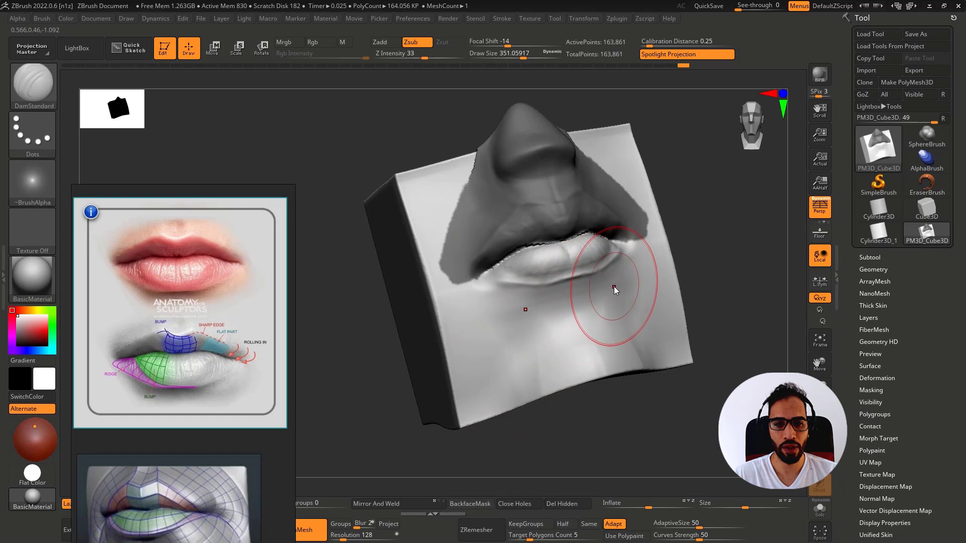
pyautogui.moveTo(614, 287); pyautogui.dragTo(573, 300)
pyautogui.hotkey('ctrl', 'z')
pyautogui.moveTo(518, 331); pyautogui.dragTo(554, 324)
pyautogui.moveTo(502, 356); pyautogui.dragTo(579, 300)
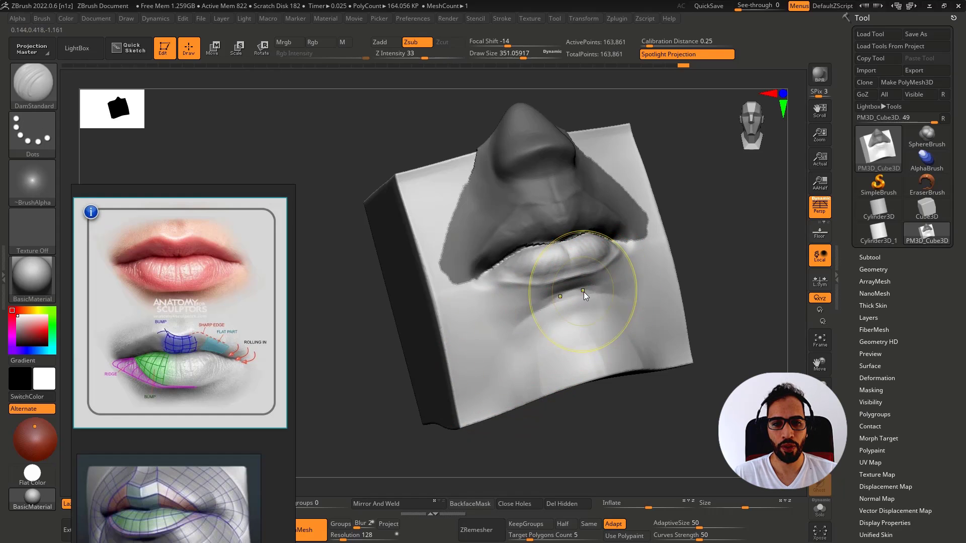
pyautogui.moveTo(544, 338)
pyautogui.mouseDown()
pyautogui.moveTo(571, 304)
pyautogui.moveTo(557, 325)
pyautogui.mouseUp()
pyautogui.hotkey('ctrl', 'z')
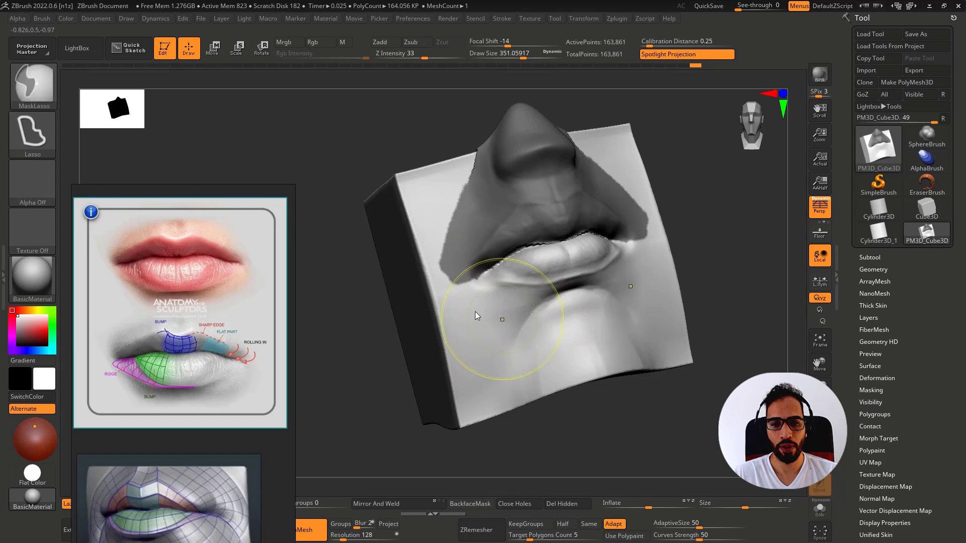
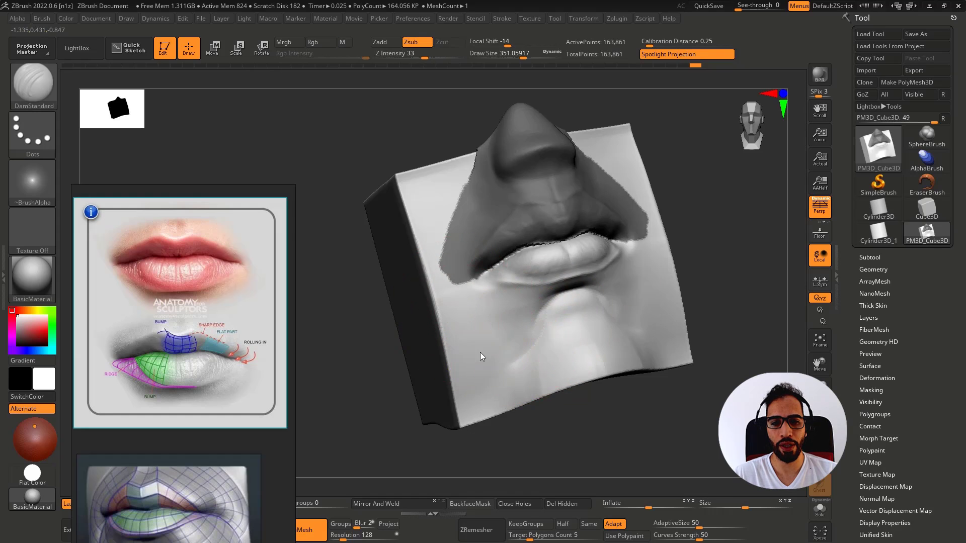
# Step: Carve the area beside the chin, below the mouth corners, with DamStandard at a draw size of about 351
pyautogui.moveTo(480, 352); pyautogui.dragTo(529, 347)
pyautogui.keyDown('shift'); pyautogui.moveTo(548, 343); pyautogui.dragTo(551, 311, button='right'); pyautogui.keyUp('shift')
pyautogui.hotkey('ctrl', 'z')
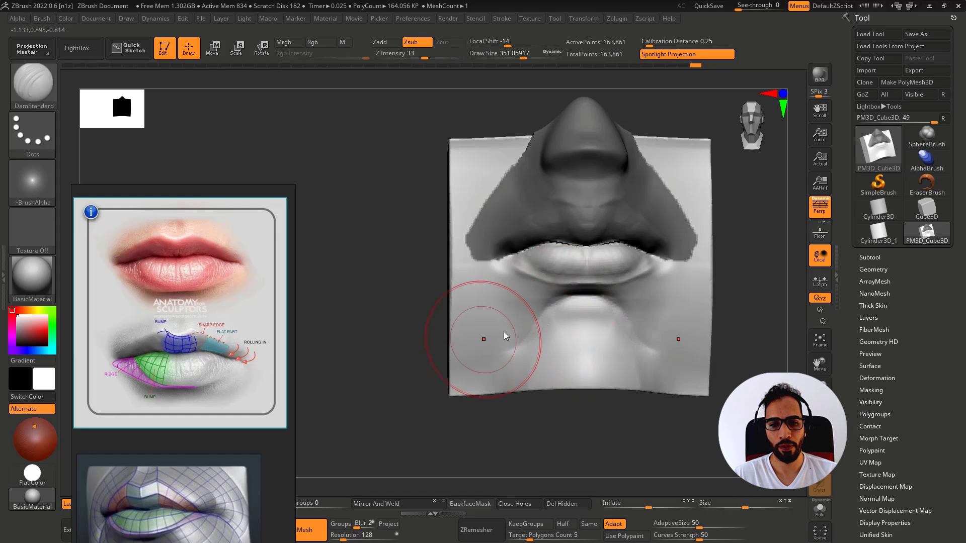
pyautogui.moveTo(468, 324)
pyautogui.mouseDown()
pyautogui.moveTo(518, 347)
pyautogui.moveTo(506, 347)
pyautogui.moveTo(520, 330)
pyautogui.moveTo(509, 338)
pyautogui.mouseUp()
pyautogui.moveTo(503, 340); pyautogui.dragTo(433, 352, button='right')
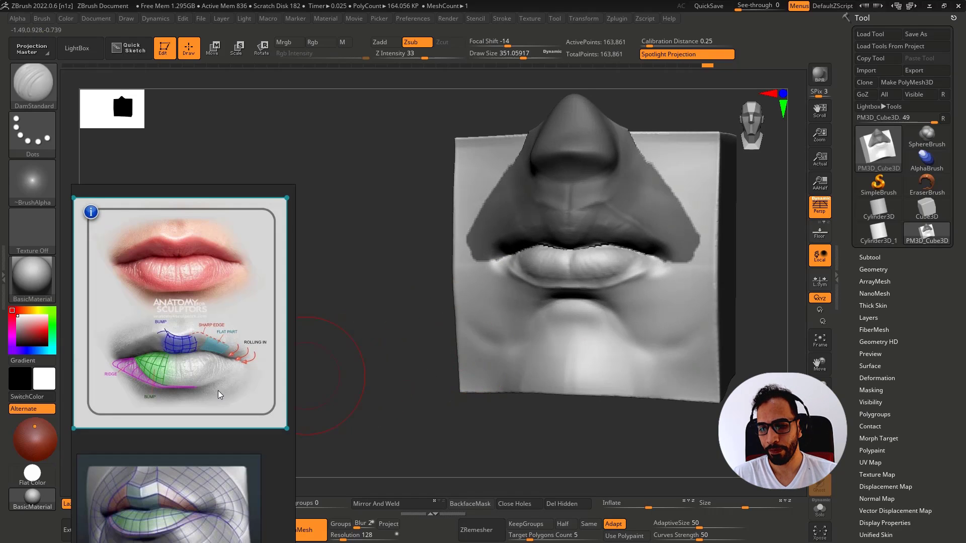
# Step: Examine the mouth and chin muscles in the anatomy reference and mark the matching areas below the mouth on the sculpt
pyautogui.scroll(-2, 218, 391)
pyautogui.moveTo(219, 391); pyautogui.dragTo(209, 300, button='middle')
pyautogui.scroll(2, 211, 394)
pyautogui.scroll(-6, 205, 404)
pyautogui.moveTo(255, 428); pyautogui.dragTo(183, 242, button='middle')
pyautogui.scroll(10, 224, 388)
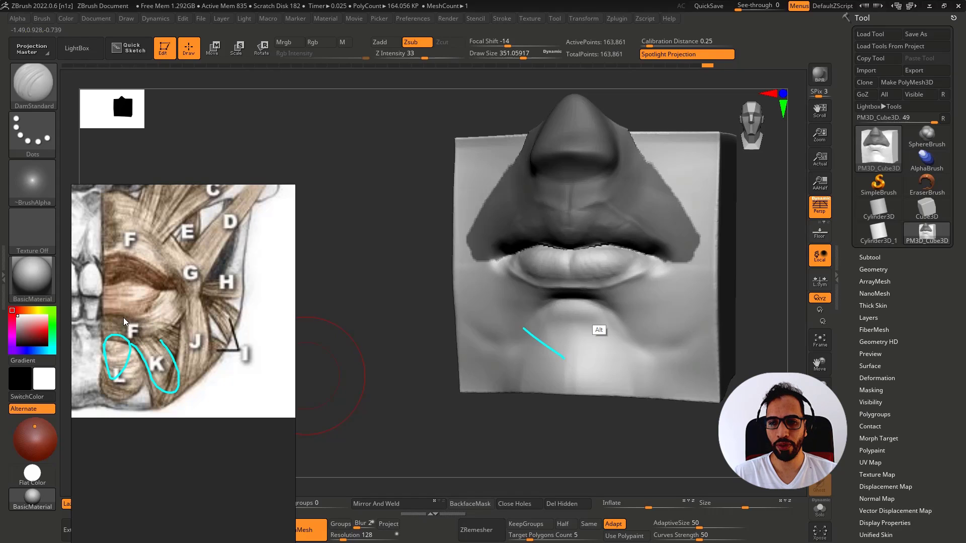
pyautogui.moveTo(145, 371)
pyautogui.mouseDown()
pyautogui.moveTo(191, 292)
pyautogui.moveTo(152, 316)
pyautogui.mouseUp()
pyautogui.moveTo(136, 335)
pyautogui.mouseDown()
pyautogui.moveTo(129, 344)
pyautogui.moveTo(169, 374)
pyautogui.mouseUp()
pyautogui.moveTo(604, 297); pyautogui.dragTo(707, 269)
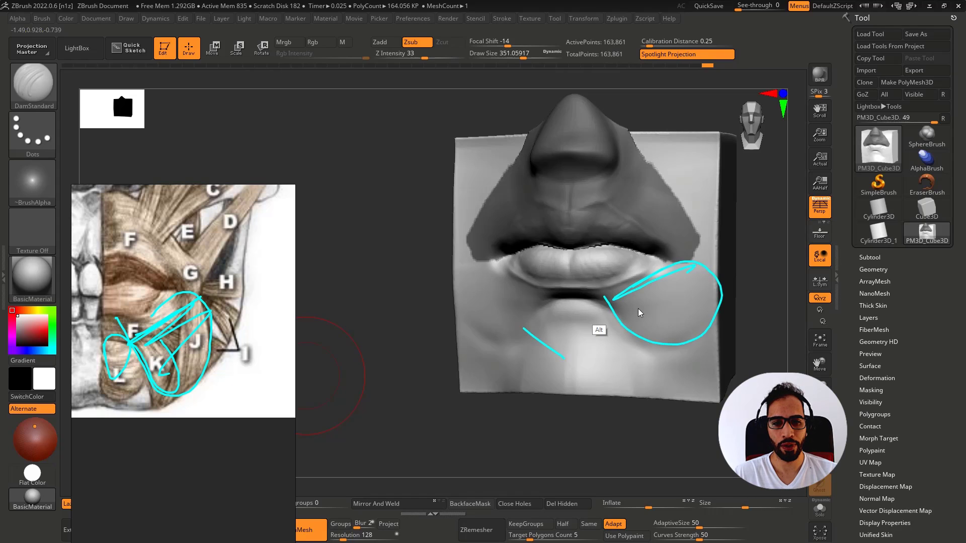
pyautogui.moveTo(638, 309)
pyautogui.mouseDown()
pyautogui.moveTo(719, 298)
pyautogui.moveTo(667, 333)
pyautogui.mouseUp()
pyautogui.press('Escape')
# Step: Choose the ClayBuildup brush and bring the front view of the sculpted lips into view on the reference board
pyautogui.moveTo(465, 434); pyautogui.dragTo(504, 431)
pyautogui.moveTo(613, 320)
pyautogui.mouseDown(button='right')
pyautogui.moveTo(618, 312)
pyautogui.moveTo(599, 306)
pyautogui.mouseUp(button='right')
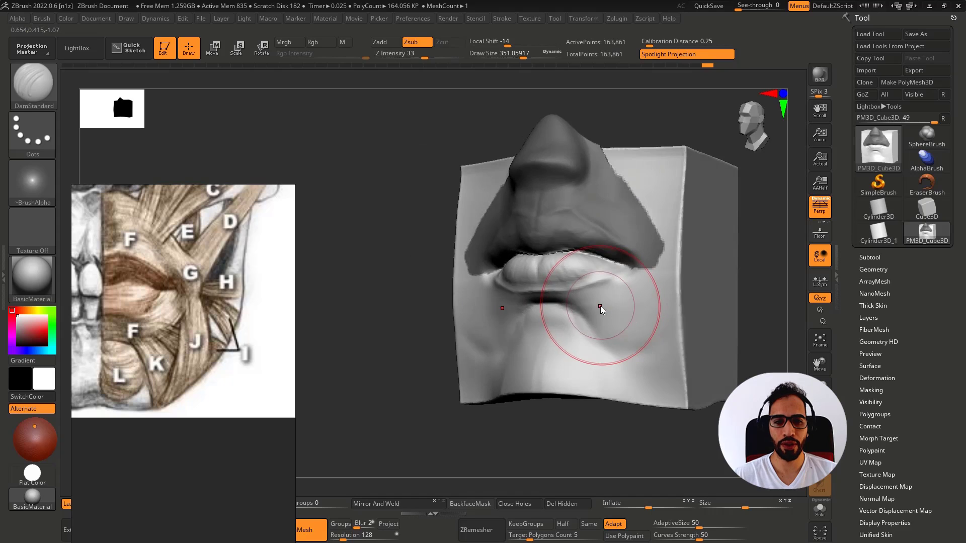
pyautogui.press('b')
pyautogui.press('c')
pyautogui.press('b')
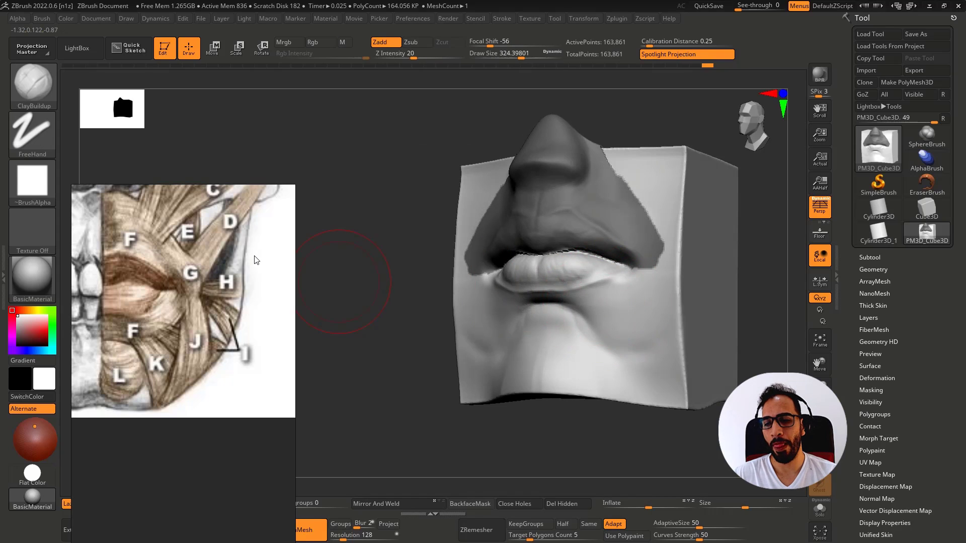
pyautogui.moveTo(232, 293); pyautogui.dragTo(243, 465, button='middle')
pyautogui.scroll(-4, 201, 362)
pyautogui.moveTo(182, 328); pyautogui.dragTo(282, 433, button='middle')
pyautogui.moveTo(186, 290); pyautogui.dragTo(148, 363, button='middle')
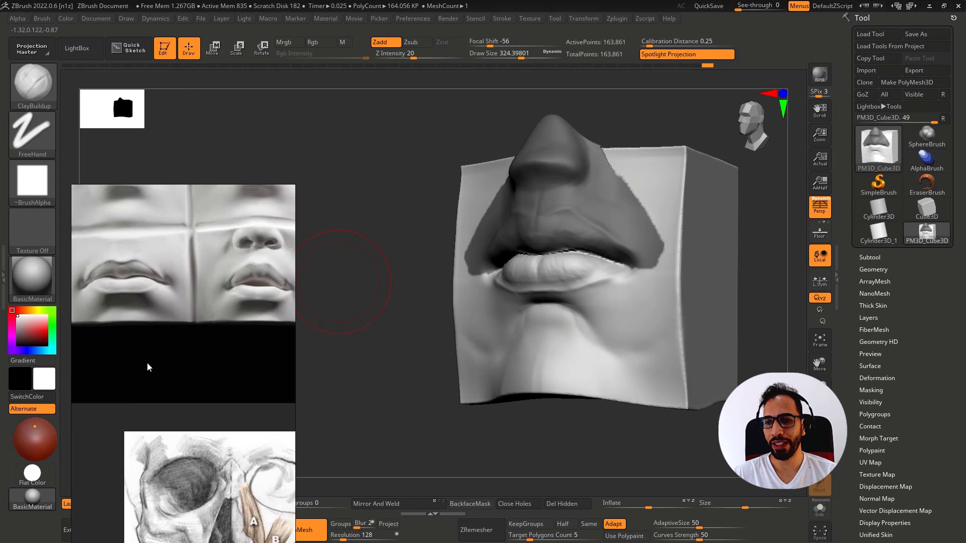
pyautogui.scroll(3, 156, 278)
pyautogui.moveTo(120, 289); pyautogui.dragTo(172, 336, button='middle')
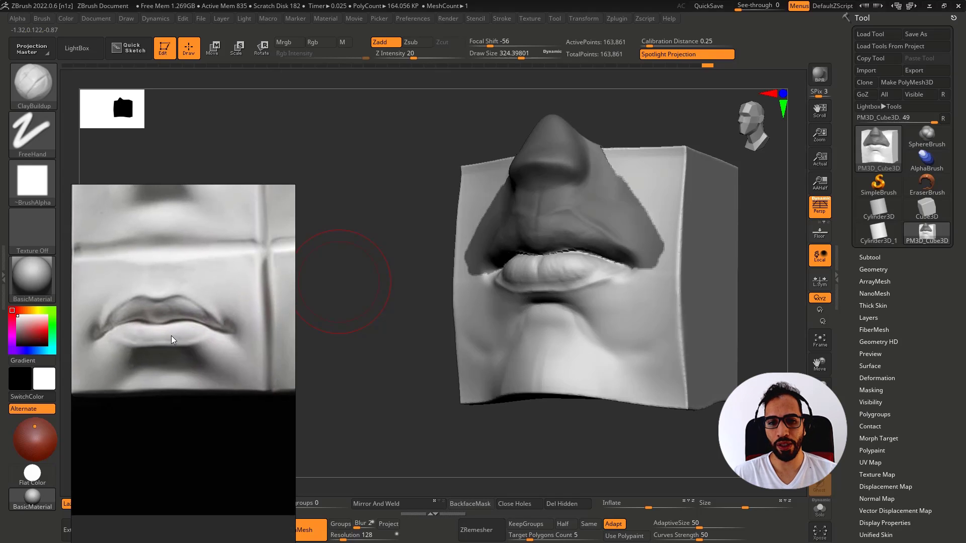
# Step: Build up the volume below the mouth corners with ClayBuildup at a draw size of about 324, then reduce it to about 223
pyautogui.moveTo(549, 435)
pyautogui.mouseDown()
pyautogui.moveTo(586, 318)
pyautogui.moveTo(615, 303)
pyautogui.mouseUp()
pyautogui.moveTo(624, 316); pyautogui.dragTo(604, 305, button='right')
pyautogui.moveTo(617, 280)
pyautogui.mouseDown()
pyautogui.moveTo(598, 291)
pyautogui.moveTo(604, 300)
pyautogui.moveTo(641, 286)
pyautogui.moveTo(614, 318)
pyautogui.moveTo(638, 319)
pyautogui.moveTo(621, 300)
pyautogui.mouseUp()
pyautogui.moveTo(615, 304)
pyautogui.mouseDown(button='right')
pyautogui.moveTo(605, 311)
pyautogui.moveTo(599, 295)
pyautogui.mouseUp(button='right')
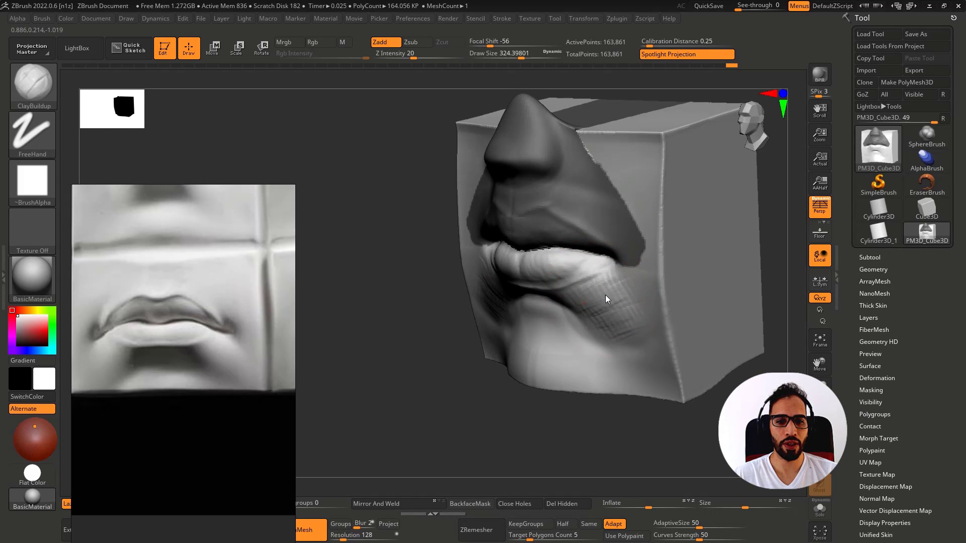
pyautogui.moveTo(638, 318); pyautogui.dragTo(627, 322)
pyautogui.moveTo(604, 319)
pyautogui.mouseDown(button='right')
pyautogui.moveTo(617, 310)
pyautogui.moveTo(603, 300)
pyautogui.mouseUp(button='right')
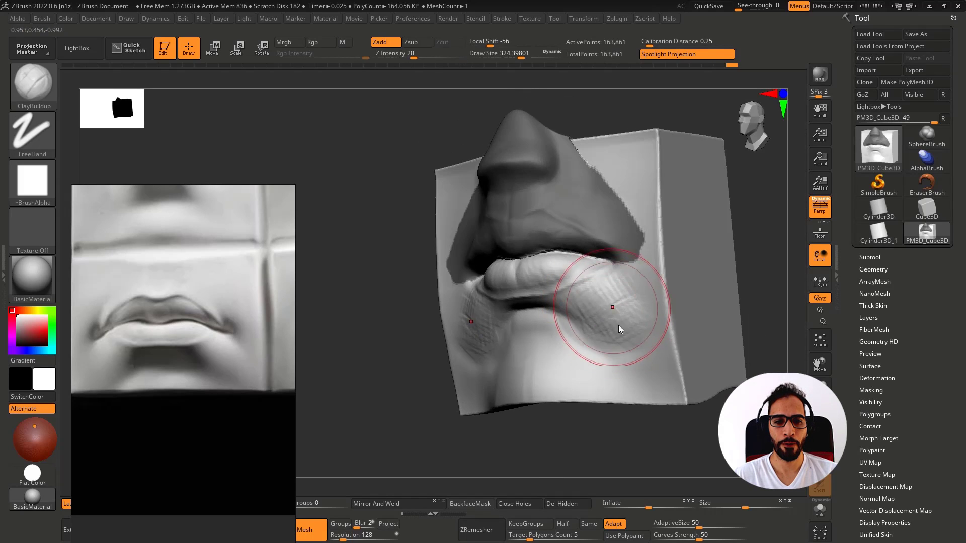
pyautogui.moveTo(618, 325); pyautogui.dragTo(638, 298)
pyautogui.press('s')
pyautogui.moveTo(630, 288); pyautogui.dragTo(624, 288)
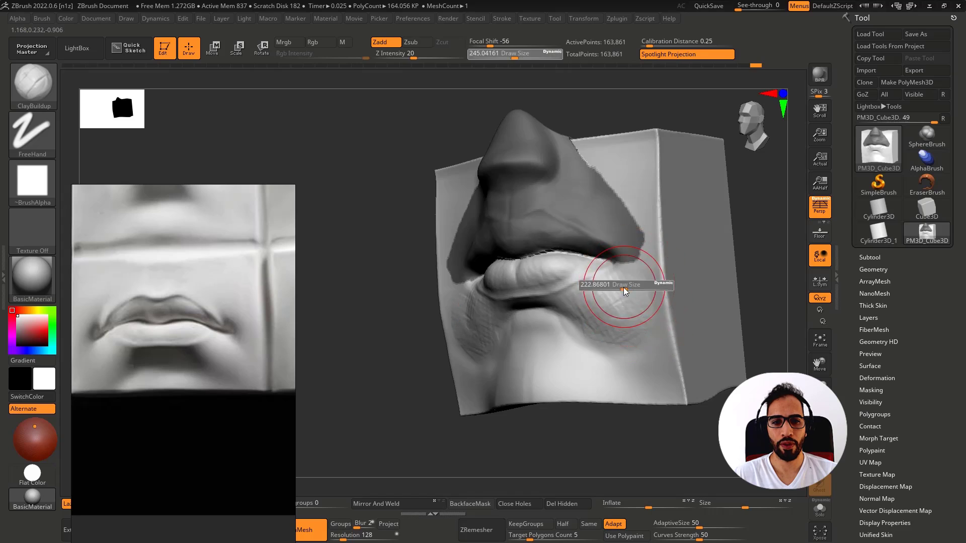
# Step: Invert the mask to free the nose and upper-lip area, and set the ClayBuildup draw size to about 262
pyautogui.keyDown('shift'); pyautogui.moveTo(624, 288); pyautogui.dragTo(727, 284, button='right'); pyautogui.keyUp('shift')
pyautogui.keyDown('ctrl'); pyautogui.click(726, 283); pyautogui.keyUp('ctrl')
pyautogui.moveTo(599, 243)
pyautogui.mouseDown(button='right')
pyautogui.moveTo(609, 224)
pyautogui.moveTo(571, 236)
pyautogui.moveTo(596, 211)
pyautogui.moveTo(596, 191)
pyautogui.mouseUp(button='right')
pyautogui.press('[')
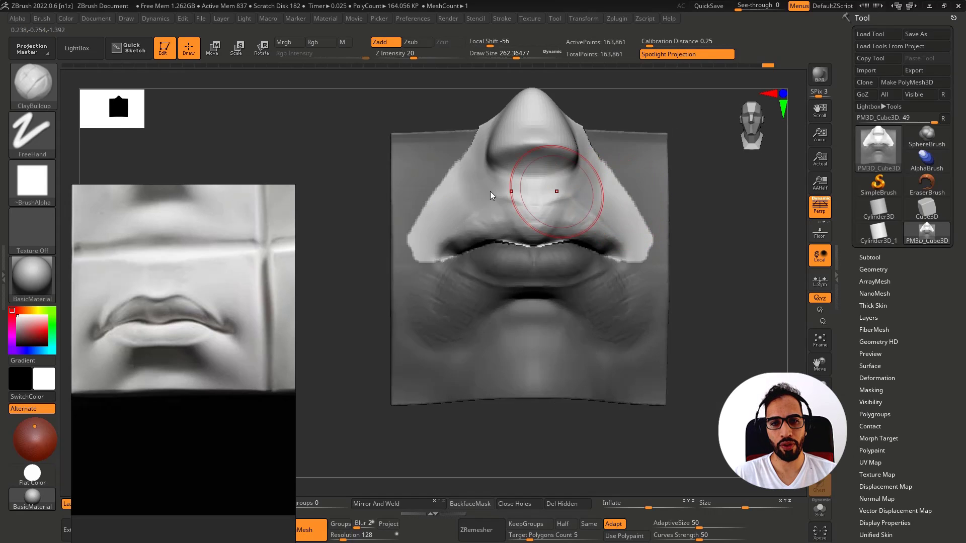
# Step: Mark the area below the nose and the bands running from the nose wings toward the mouth corners on the sculpt
pyautogui.moveTo(499, 175)
pyautogui.mouseDown()
pyautogui.moveTo(506, 197)
pyautogui.moveTo(571, 198)
pyautogui.mouseUp()
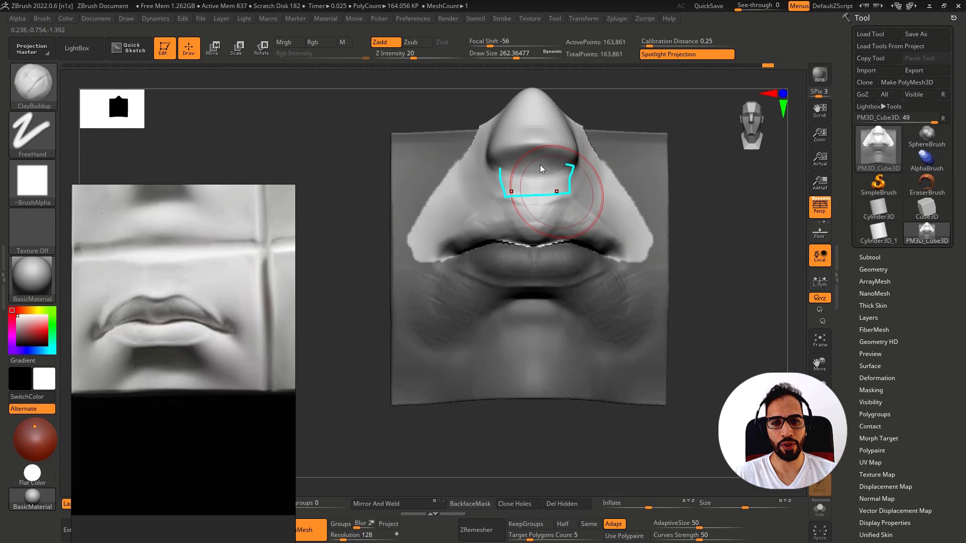
pyautogui.moveTo(539, 165)
pyautogui.mouseDown()
pyautogui.moveTo(433, 255)
pyautogui.moveTo(400, 245)
pyautogui.moveTo(496, 167)
pyautogui.mouseUp()
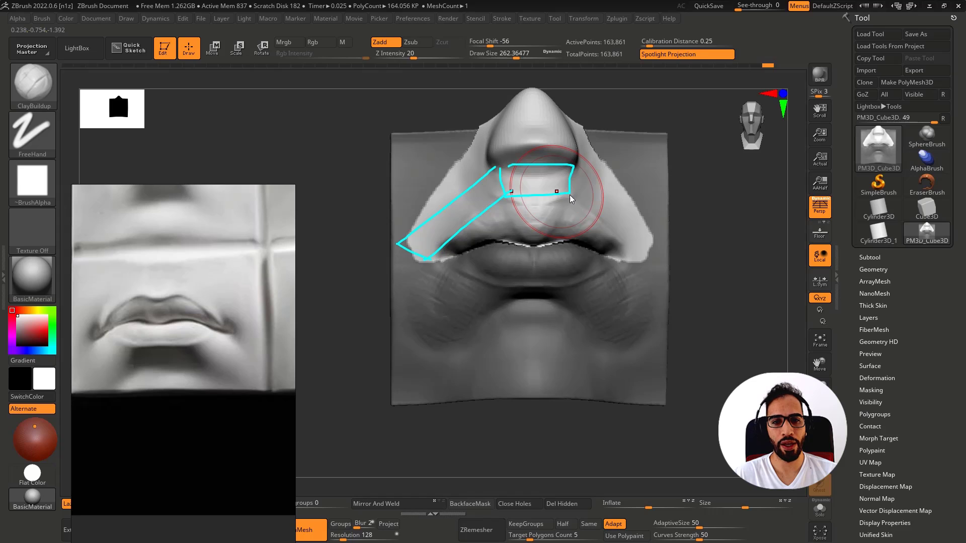
pyautogui.moveTo(570, 195); pyautogui.dragTo(653, 240)
# Step: Use the Move brush at a draw size of about 202 to adjust the area beside the mouth corners
pyautogui.moveTo(739, 246); pyautogui.dragTo(620, 266)
pyautogui.press('s')
pyautogui.press('b')
pyautogui.press('m')
pyautogui.press('v')
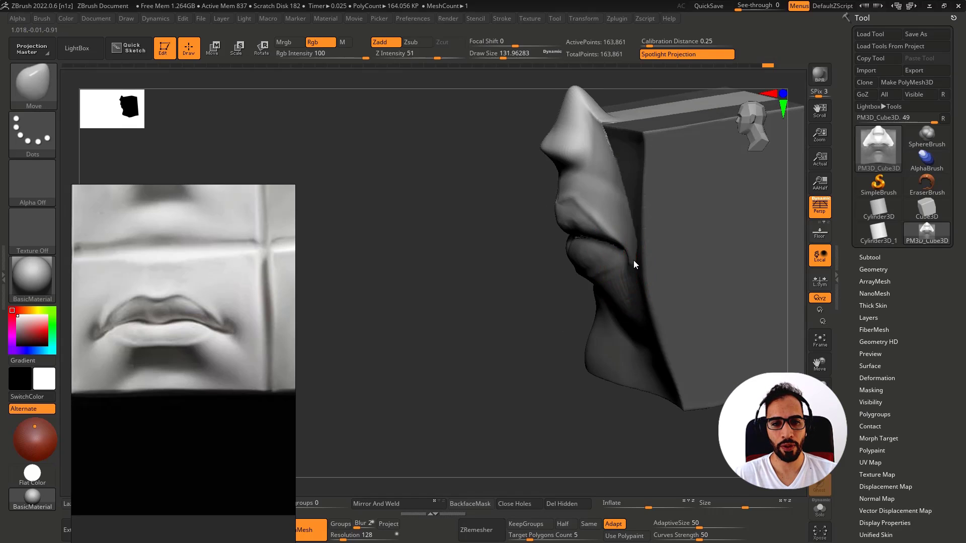
pyautogui.moveTo(632, 261); pyautogui.dragTo(671, 251, button='right')
pyautogui.press('s')
pyautogui.moveTo(633, 265); pyautogui.dragTo(640, 267)
pyautogui.moveTo(649, 266); pyautogui.dragTo(638, 264, button='right')
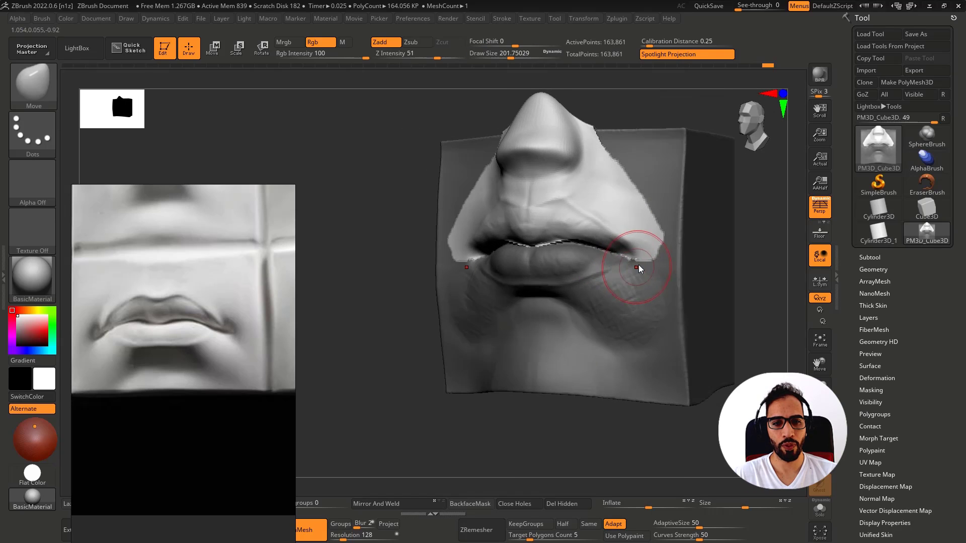
# Step: Switch to ClayBuildup at a draw size of about 262 and clear the mask
pyautogui.press('b')
pyautogui.press('c')
pyautogui.press('b')
pyautogui.press('s')
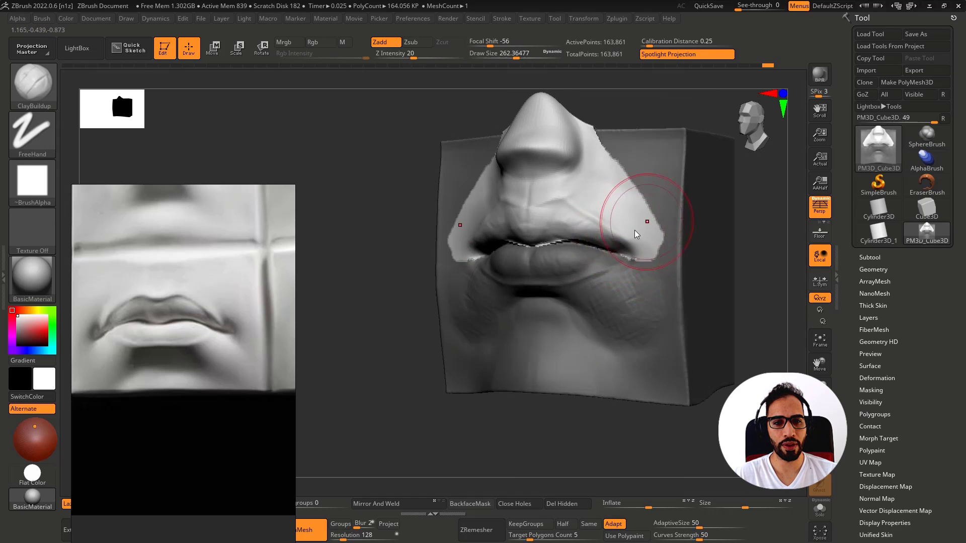
pyautogui.press('ctrl')
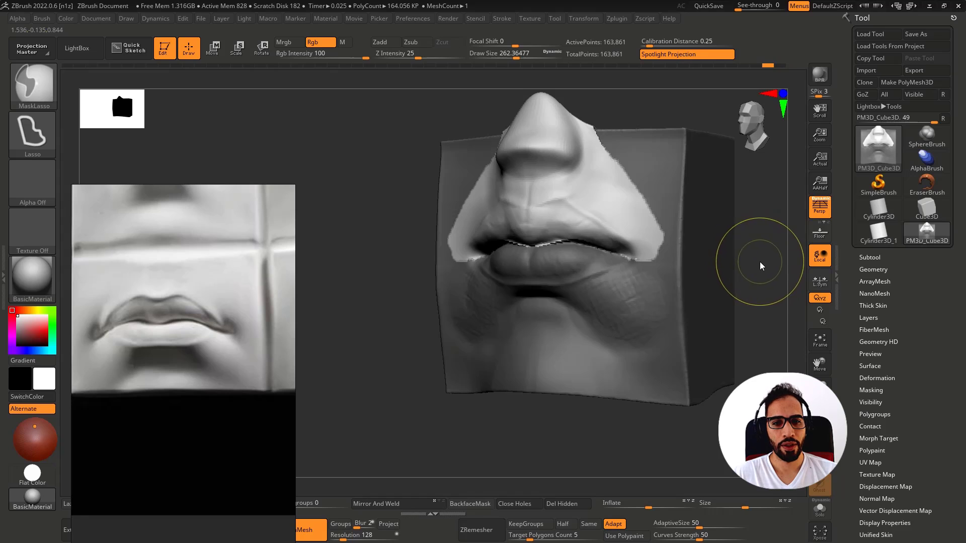
pyautogui.hotkey('shift', 'f')
pyautogui.hotkey('shift', 'f')
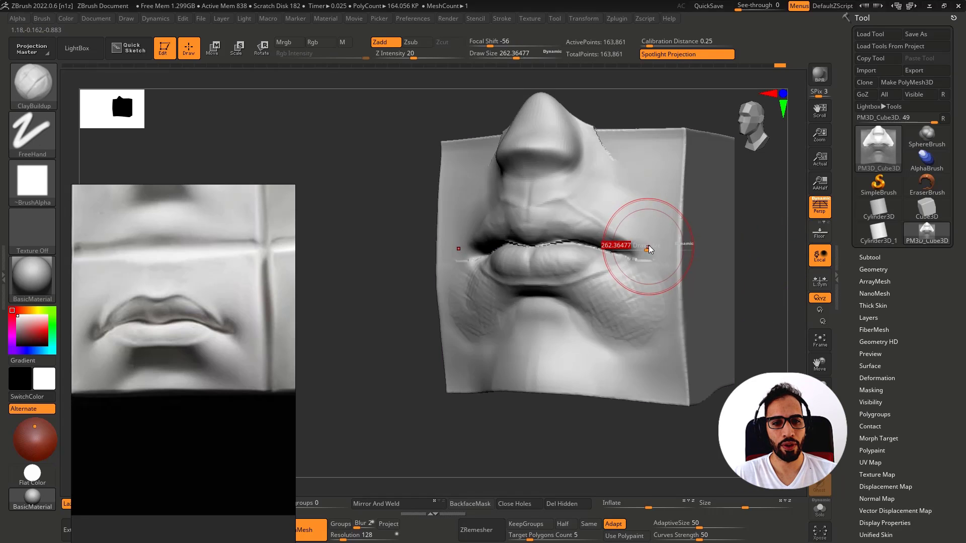
# Step: Build up the volume outside the mouth corners with ClayBuildup at a draw size of about 251 and update the DynaMesh
pyautogui.moveTo(667, 227)
pyautogui.mouseDown()
pyautogui.moveTo(680, 240)
pyautogui.moveTo(672, 263)
pyautogui.moveTo(665, 226)
pyautogui.mouseUp()
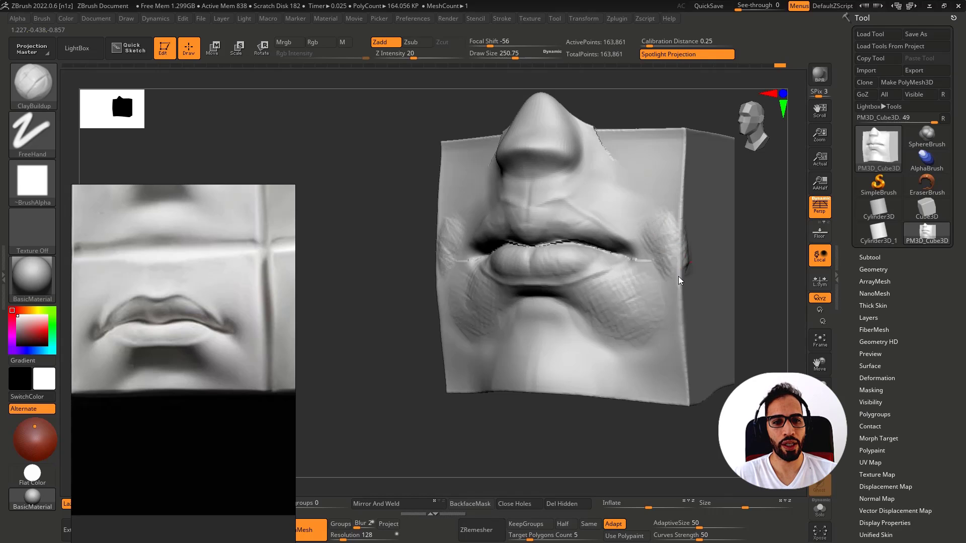
pyautogui.moveTo(678, 276)
pyautogui.mouseDown()
pyautogui.moveTo(662, 271)
pyautogui.moveTo(680, 271)
pyautogui.moveTo(677, 290)
pyautogui.moveTo(673, 249)
pyautogui.mouseUp()
pyautogui.moveTo(745, 269)
pyautogui.keyDown('shift'); pyautogui.mouseDown()
pyautogui.moveTo(730, 272)
pyautogui.moveTo(778, 305)
pyautogui.mouseUp(); pyautogui.keyUp('shift')
# Step: Carve the crease at the mouth corners with DamStandard at a draw size of about 124
pyautogui.moveTo(453, 257); pyautogui.dragTo(506, 259, button='right')
pyautogui.press('s')
pyautogui.moveTo(447, 261); pyautogui.dragTo(433, 260)
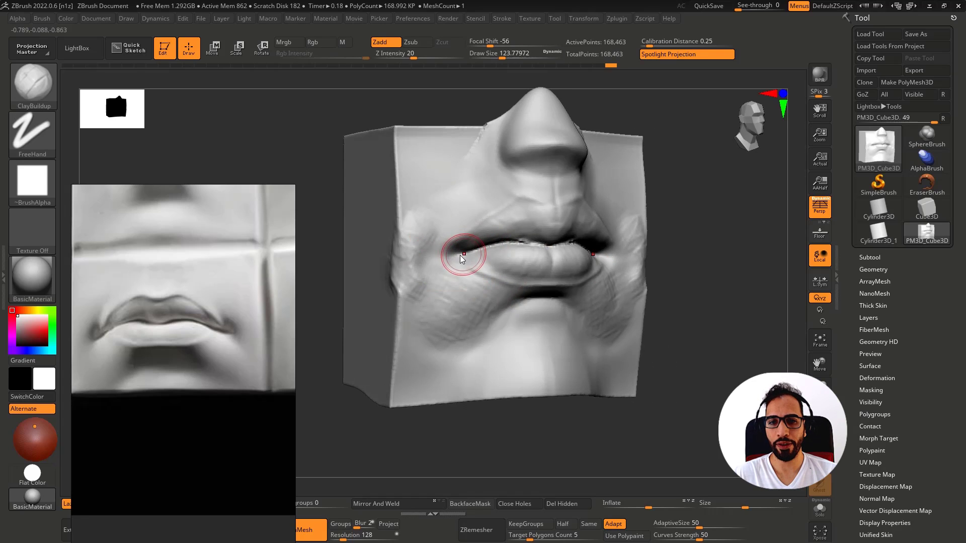
pyautogui.moveTo(460, 255); pyautogui.dragTo(460, 259, button='right')
pyautogui.press('b')
pyautogui.press('d')
pyautogui.press('s')
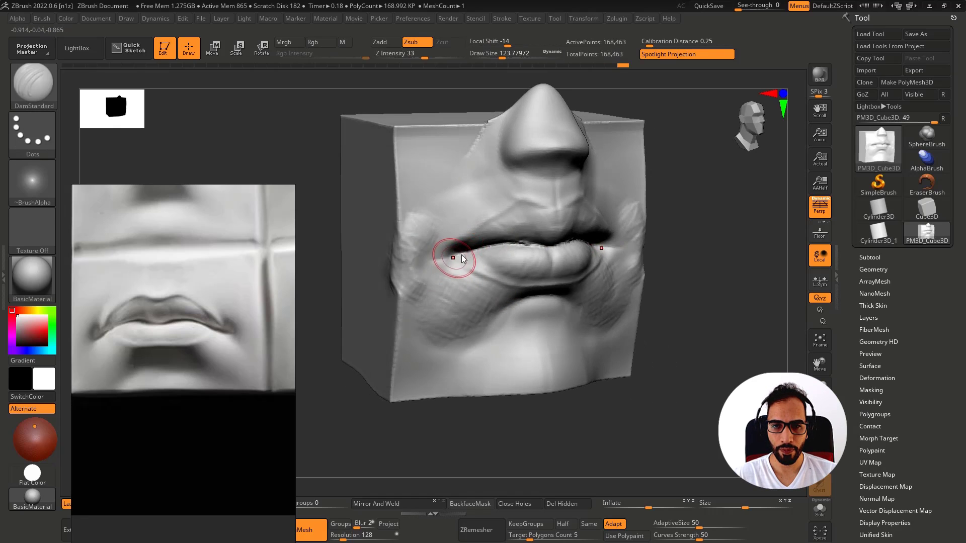
pyautogui.moveTo(435, 258)
pyautogui.mouseDown()
pyautogui.moveTo(463, 252)
pyautogui.moveTo(448, 287)
pyautogui.mouseUp()
# Step: Adjust the area below the mouth corners with the Move brush at a draw size of about 172 and smooth it
pyautogui.press('s')
pyautogui.press('b')
pyautogui.press('m')
pyautogui.press('v')
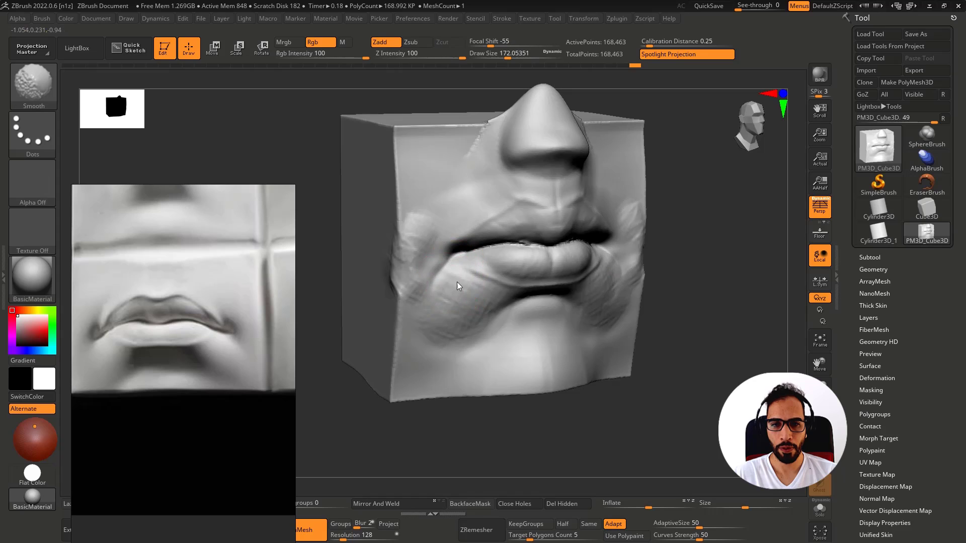
pyautogui.keyDown('shift'); pyautogui.moveTo(446, 297); pyautogui.dragTo(461, 273, button='right'); pyautogui.keyUp('shift')
# Step: Deepen and extend the mouth corners with DamStandard
pyautogui.press('b')
pyautogui.press('d')
pyautogui.press('s')
pyautogui.press('s')
pyautogui.moveTo(463, 264); pyautogui.dragTo(458, 264)
pyautogui.moveTo(459, 254)
pyautogui.mouseDown()
pyautogui.moveTo(442, 287)
pyautogui.moveTo(433, 264)
pyautogui.mouseUp()
# Step: Refine the volumes around the mouth corners with ClayBuildup at a draw size of about 154 and smooth them
pyautogui.press('b')
pyautogui.press('c')
pyautogui.press('b')
pyautogui.moveTo(544, 250); pyautogui.dragTo(624, 248, button='right')
pyautogui.moveTo(624, 248)
pyautogui.keyDown('shift'); pyautogui.mouseDown()
pyautogui.moveTo(670, 226)
pyautogui.moveTo(660, 249)
pyautogui.moveTo(639, 225)
pyautogui.moveTo(683, 273)
pyautogui.moveTo(677, 237)
pyautogui.moveTo(649, 275)
pyautogui.moveTo(667, 280)
pyautogui.mouseUp(); pyautogui.keyUp('shift')
pyautogui.moveTo(629, 236); pyautogui.dragTo(685, 264, button='right')
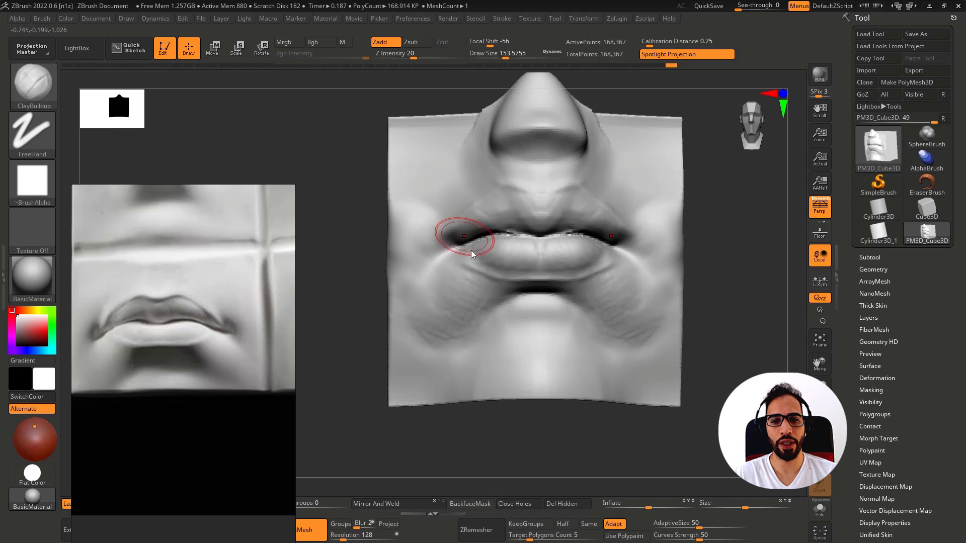
pyautogui.moveTo(471, 250)
pyautogui.mouseDown(button='right')
pyautogui.moveTo(482, 213)
pyautogui.moveTo(513, 207)
pyautogui.moveTo(519, 217)
pyautogui.moveTo(502, 210)
pyautogui.mouseUp(button='right')
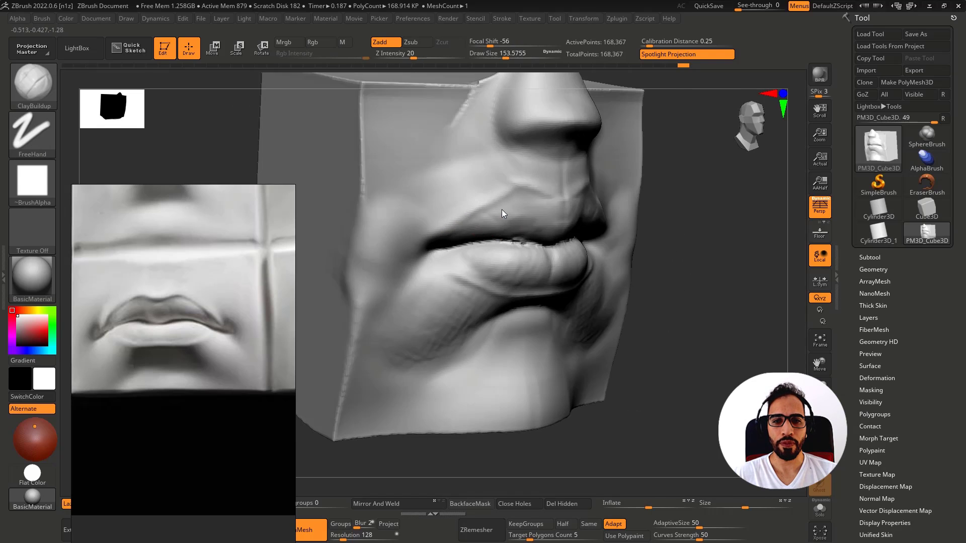
# Step: Raise the border of the upper lip with the Standard brush at a draw size of about 83
pyautogui.press('b')
pyautogui.press('s')
pyautogui.press('t')
pyautogui.moveTo(526, 184); pyautogui.dragTo(451, 226)
pyautogui.press('s')
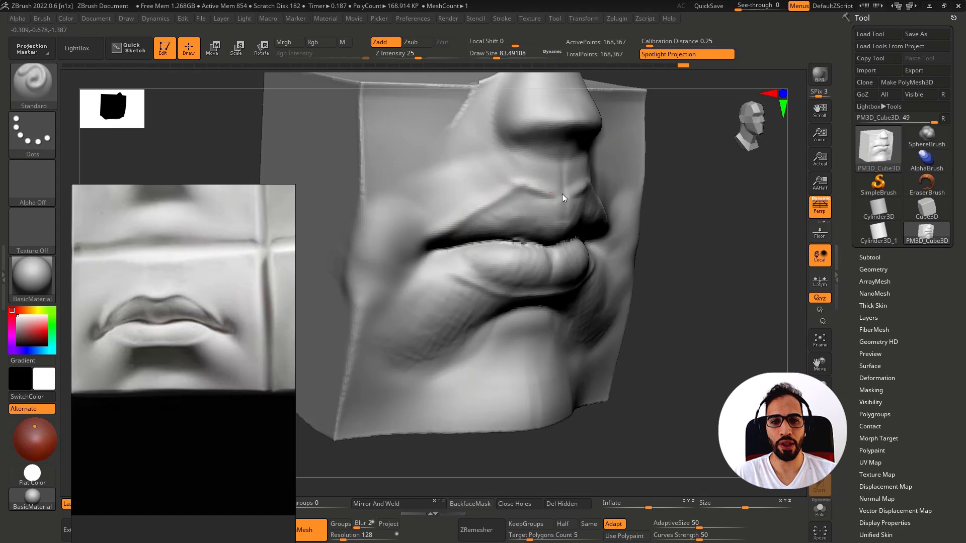
# Step: Carve the philtrum hollow below the nose with ClayBuildup at a draw size of 112 and smooth it
pyautogui.press('b')
pyautogui.press('c')
pyautogui.press('l')
pyautogui.moveTo(549, 187); pyautogui.dragTo(557, 185, button='right')
pyautogui.press('b')
pyautogui.press('c')
pyautogui.press('b')
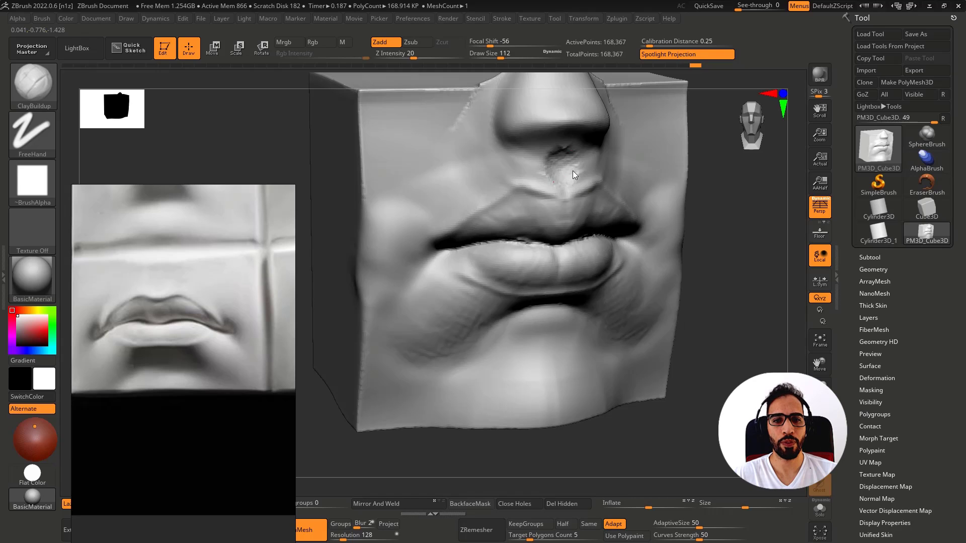
pyautogui.moveTo(551, 171)
pyautogui.keyDown('shift'); pyautogui.mouseDown()
pyautogui.moveTo(565, 162)
pyautogui.moveTo(563, 144)
pyautogui.mouseUp(); pyautogui.keyUp('shift')
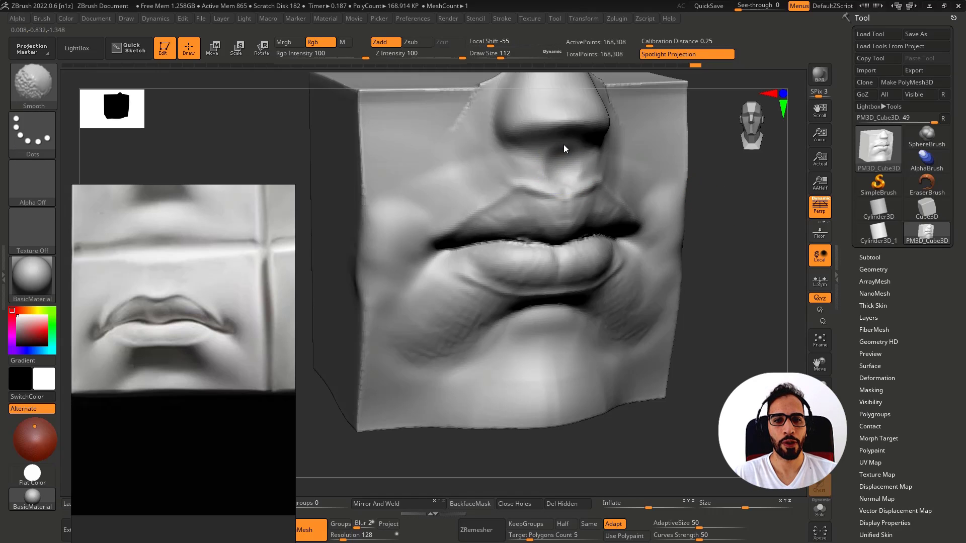
# Step: Refine the upper lip's volume in side view with ClayBuildup at a draw size of about 182
pyautogui.moveTo(563, 181); pyautogui.dragTo(557, 201, button='right')
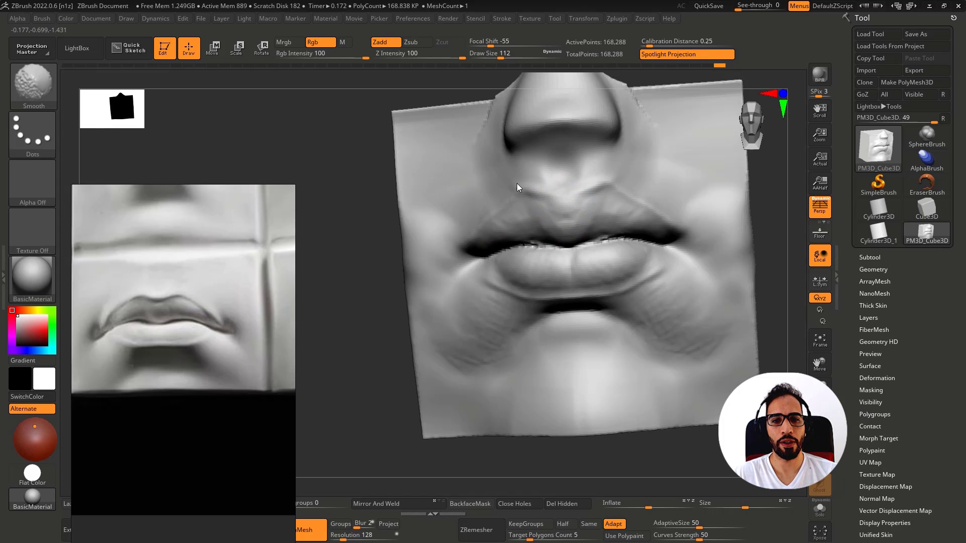
pyautogui.moveTo(517, 183)
pyautogui.mouseDown(button='right')
pyautogui.moveTo(514, 216)
pyautogui.moveTo(545, 212)
pyautogui.mouseUp(button='right')
pyautogui.press('s')
pyautogui.click(514, 216)
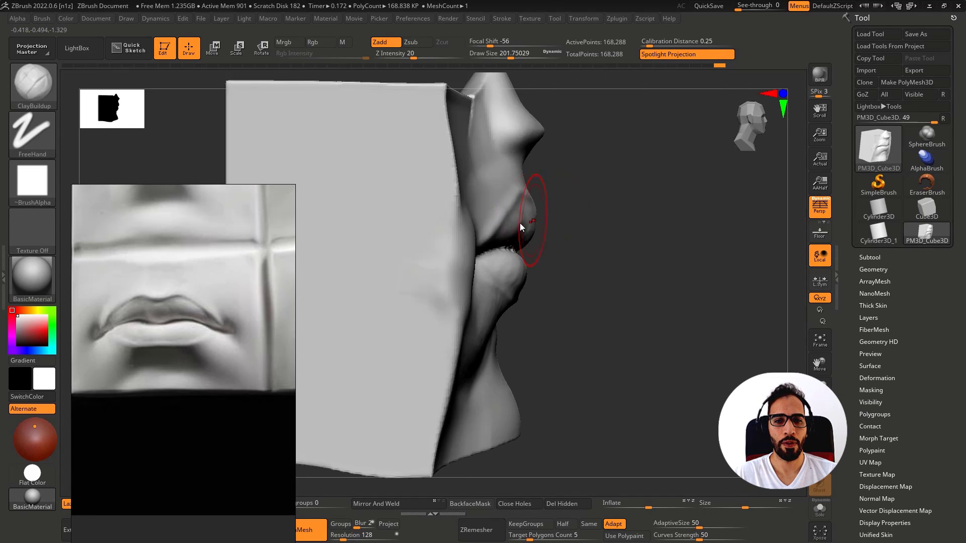
pyautogui.press('s')
pyautogui.click(521, 220)
pyautogui.moveTo(522, 221); pyautogui.dragTo(512, 212)
pyautogui.press('s')
pyautogui.click(506, 213)
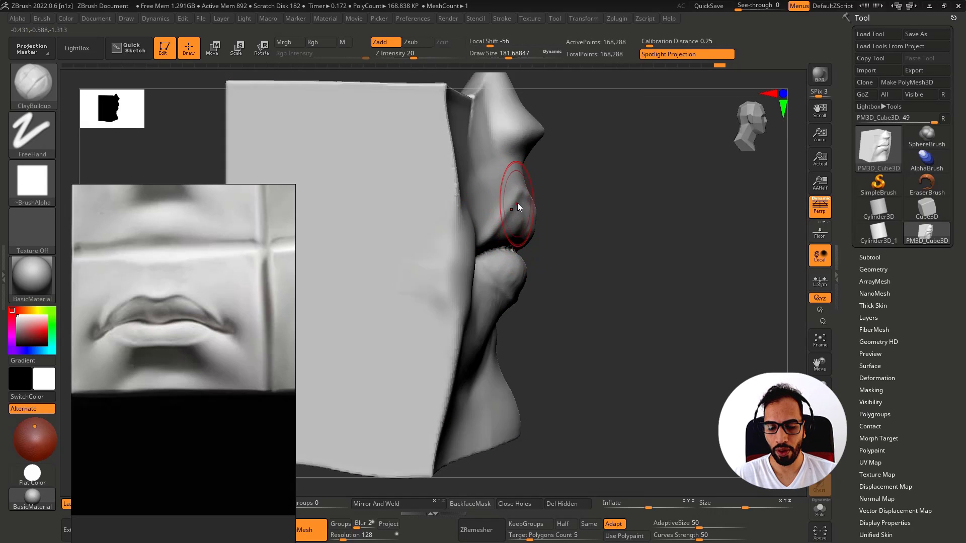
# Step: Adjust the upper lip's profile with Move Topological at a draw size of about 192
pyautogui.press('b')
pyautogui.press('m')
pyautogui.press('t')
pyautogui.press('s')
pyautogui.click(518, 219)
pyautogui.moveTo(517, 218); pyautogui.dragTo(521, 222)
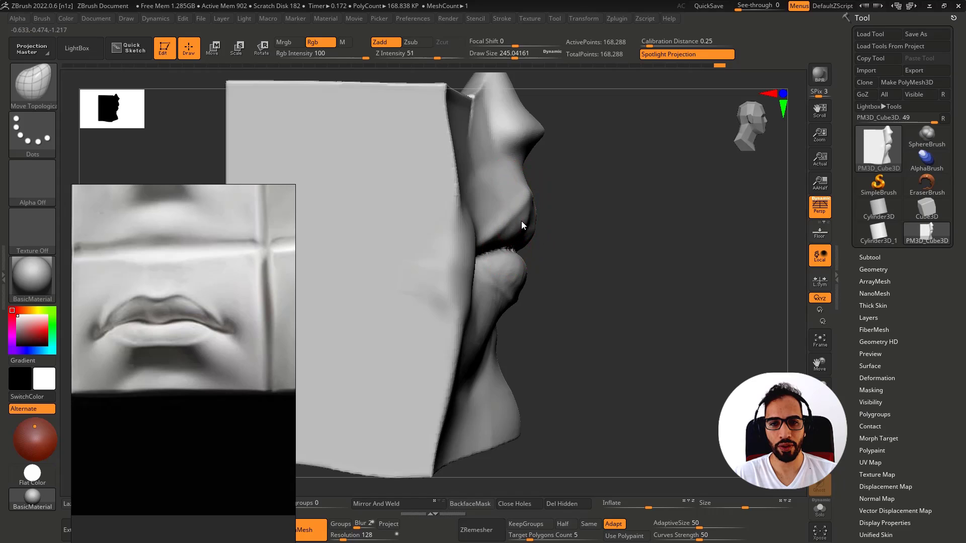
pyautogui.press('s')
pyautogui.click(522, 209)
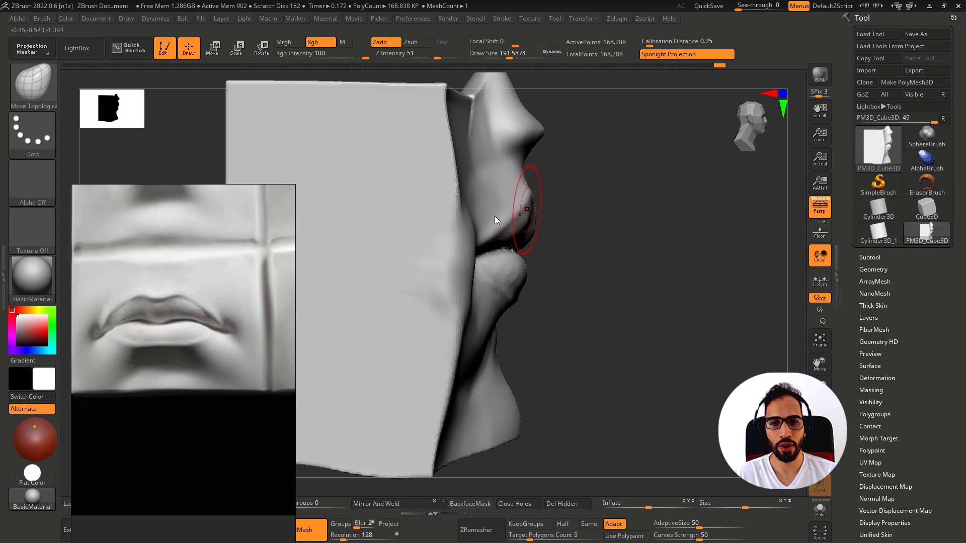
pyautogui.keyDown('shift'); pyautogui.moveTo(494, 216); pyautogui.dragTo(443, 215, button='right'); pyautogui.keyUp('shift')
pyautogui.moveTo(555, 162)
pyautogui.mouseDown()
pyautogui.moveTo(579, 161)
pyautogui.moveTo(546, 174)
pyautogui.moveTo(575, 190)
pyautogui.moveTo(571, 165)
pyautogui.moveTo(585, 178)
pyautogui.moveTo(585, 146)
pyautogui.moveTo(539, 159)
pyautogui.moveTo(547, 173)
pyautogui.mouseUp()
pyautogui.hotkey('ctrl', 'z')
# Step: Shape the philtrum ridges below the nose with ClayBuildup at a draw size of about 149, undoing the last stroke
pyautogui.press('s')
pyautogui.click(567, 189)
pyautogui.press('b')
pyautogui.press('s')
pyautogui.press('t')
pyautogui.press('b')
pyautogui.press('c')
pyautogui.press('b')
pyautogui.moveTo(551, 176)
pyautogui.mouseDown(button='right')
pyautogui.moveTo(571, 177)
pyautogui.moveTo(551, 152)
pyautogui.mouseUp(button='right')
pyautogui.moveTo(620, 143); pyautogui.dragTo(611, 149)
pyautogui.moveTo(632, 183); pyautogui.dragTo(647, 186, button='right')
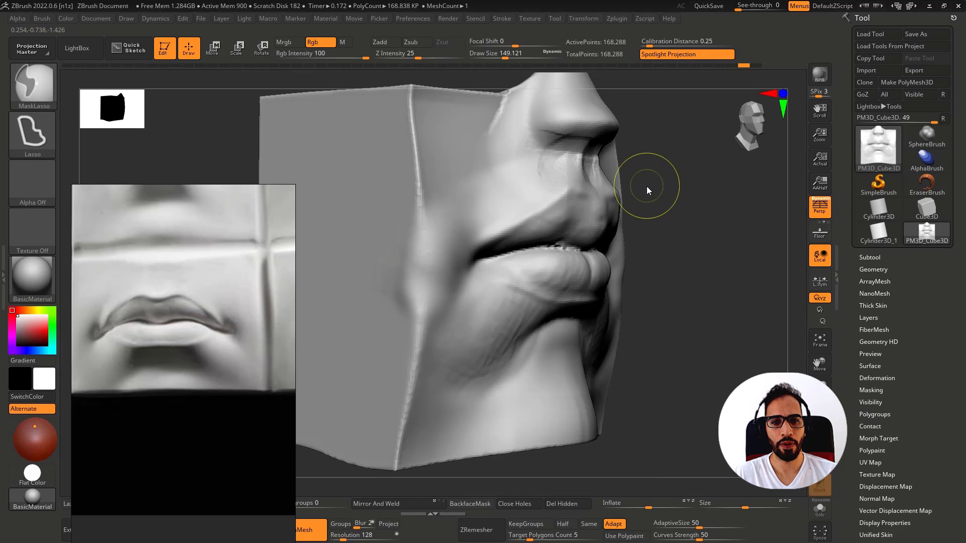
pyautogui.hotkey('ctrl', 'z')
# Step: Carve the underside of the nose and the crease around its wings with DamStandard at about 149, then smooth the crease
pyautogui.press('b')
pyautogui.press('d')
pyautogui.press('s')
pyautogui.moveTo(578, 167); pyautogui.dragTo(567, 161, button='right')
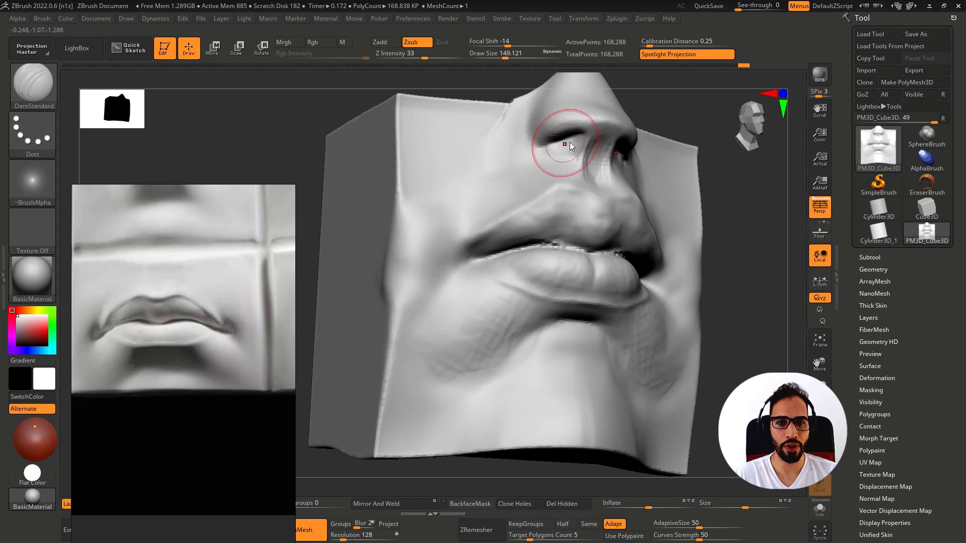
pyautogui.moveTo(558, 146)
pyautogui.mouseDown()
pyautogui.moveTo(590, 138)
pyautogui.moveTo(577, 137)
pyautogui.mouseUp()
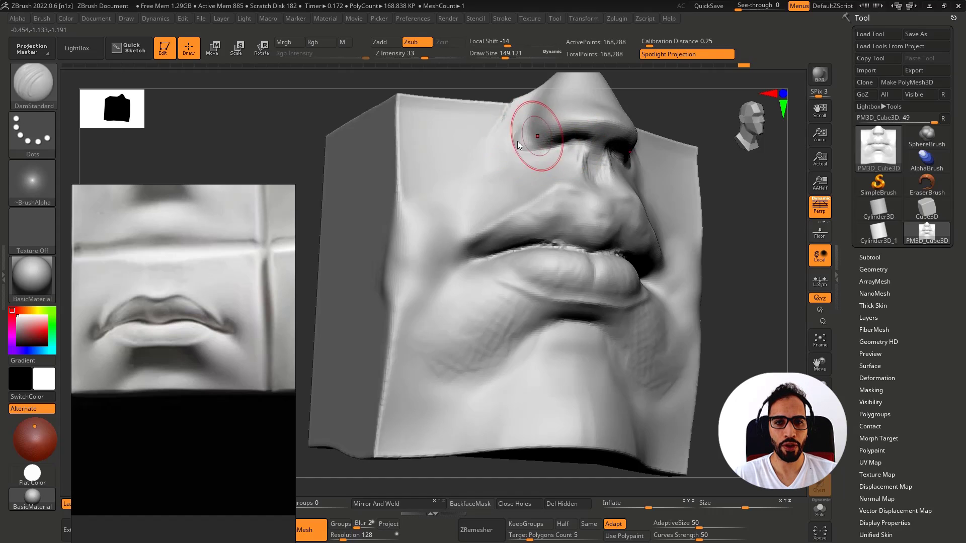
pyautogui.moveTo(513, 141); pyautogui.dragTo(526, 120)
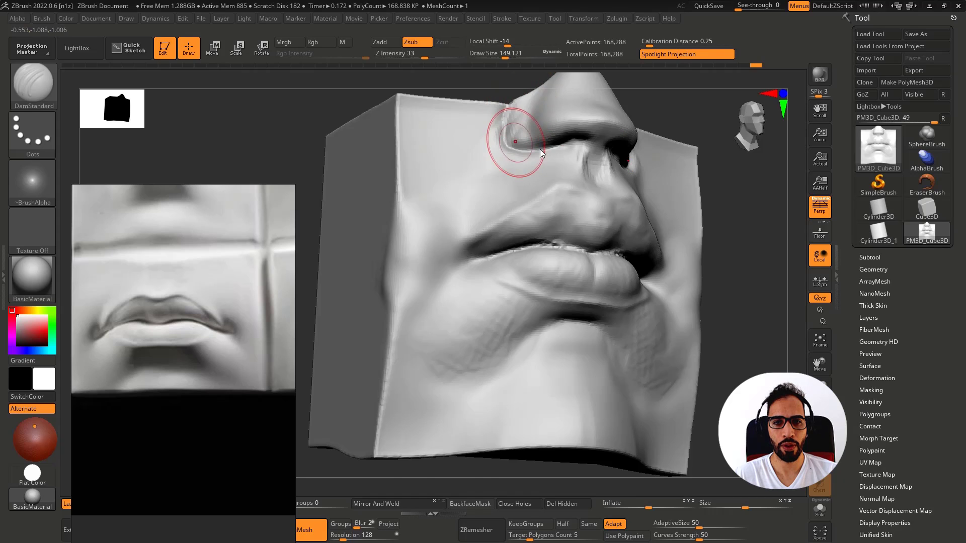
pyautogui.keyDown('shift'); pyautogui.moveTo(539, 149); pyautogui.dragTo(589, 150, button='right'); pyautogui.keyUp('shift')
pyautogui.keyDown('shift'); pyautogui.moveTo(520, 146); pyautogui.dragTo(512, 115); pyautogui.keyUp('shift')
# Step: Try to push back the area beside the nose wing with the Move brush at a draw size of about 212
pyautogui.moveTo(536, 146); pyautogui.dragTo(513, 149, button='right')
pyautogui.press('b')
pyautogui.press('m')
pyautogui.press('v')
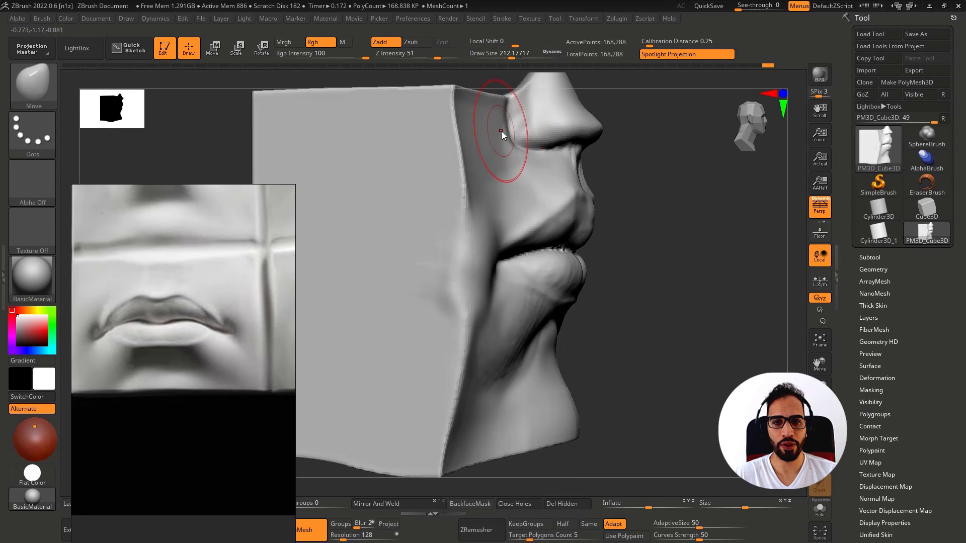
pyautogui.moveTo(504, 134); pyautogui.dragTo(482, 134)
pyautogui.hotkey('ctrl', 'z')
# Step: Carve the fold from the nose wings toward the mouth corners with DamStandard at about 212, undoing unwanted strokes
pyautogui.keyDown('shift'); pyautogui.moveTo(492, 133); pyautogui.dragTo(492, 179, button='right'); pyautogui.keyUp('shift')
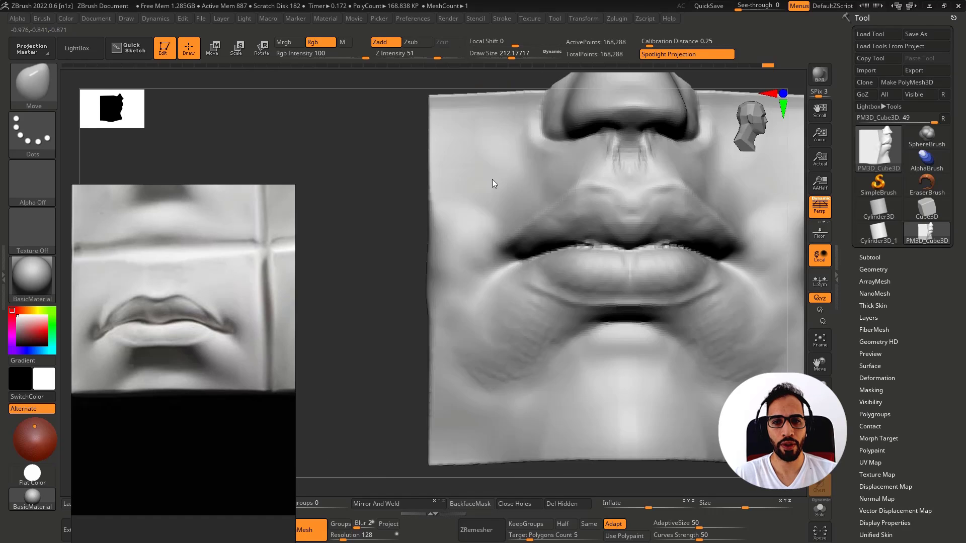
pyautogui.moveTo(490, 179); pyautogui.dragTo(478, 173)
pyautogui.press('b')
pyautogui.press('d')
pyautogui.press('s')
pyautogui.moveTo(521, 133); pyautogui.dragTo(544, 129, button='right')
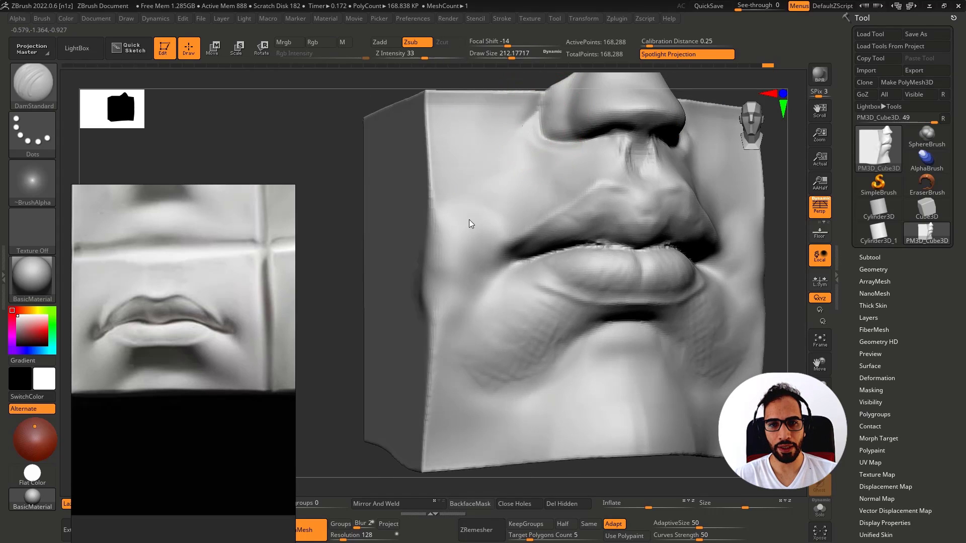
pyautogui.hotkey('ctrl', 'z')
pyautogui.moveTo(490, 188)
pyautogui.mouseDown()
pyautogui.moveTo(468, 225)
pyautogui.moveTo(546, 114)
pyautogui.moveTo(466, 206)
pyautogui.mouseUp()
pyautogui.hotkey('ctrl', 'z')
# Step: Try to reshape the upper lip from below with Move Topological at a draw size of about 212
pyautogui.keyDown('ctrl'); pyautogui.moveTo(556, 233); pyautogui.dragTo(557, 214, button='right'); pyautogui.keyUp('ctrl')
pyautogui.moveTo(558, 214); pyautogui.dragTo(548, 235, button='right')
pyautogui.moveTo(466, 290)
pyautogui.mouseDown(button='right')
pyautogui.moveTo(563, 202)
pyautogui.moveTo(538, 264)
pyautogui.moveTo(496, 211)
pyautogui.moveTo(500, 246)
pyautogui.mouseUp(button='right')
pyautogui.press('b')
pyautogui.press('m')
pyautogui.press('t')
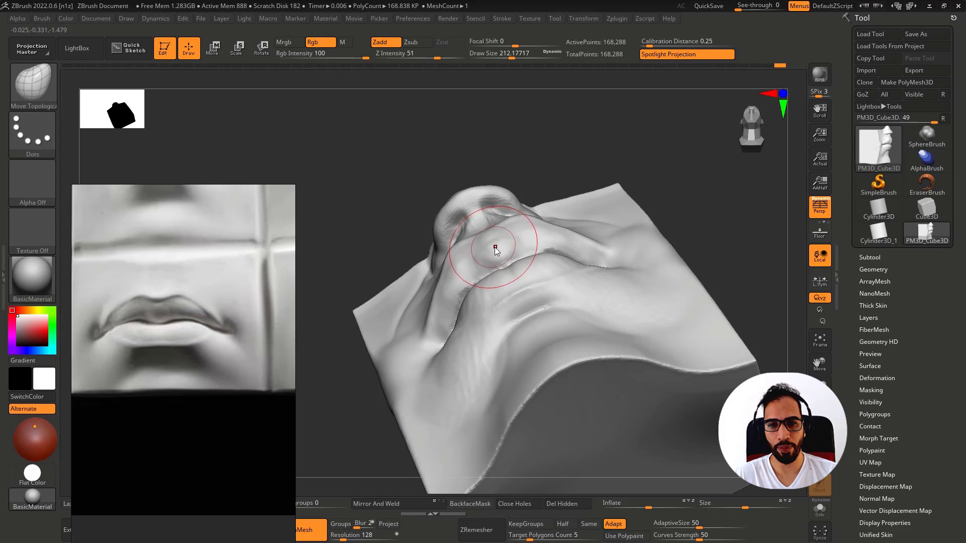
pyautogui.hotkey('ctrl', 'z')
pyautogui.moveTo(486, 238)
pyautogui.mouseDown()
pyautogui.moveTo(481, 232)
pyautogui.moveTo(466, 246)
pyautogui.mouseUp()
pyautogui.hotkey('ctrl', 'z')
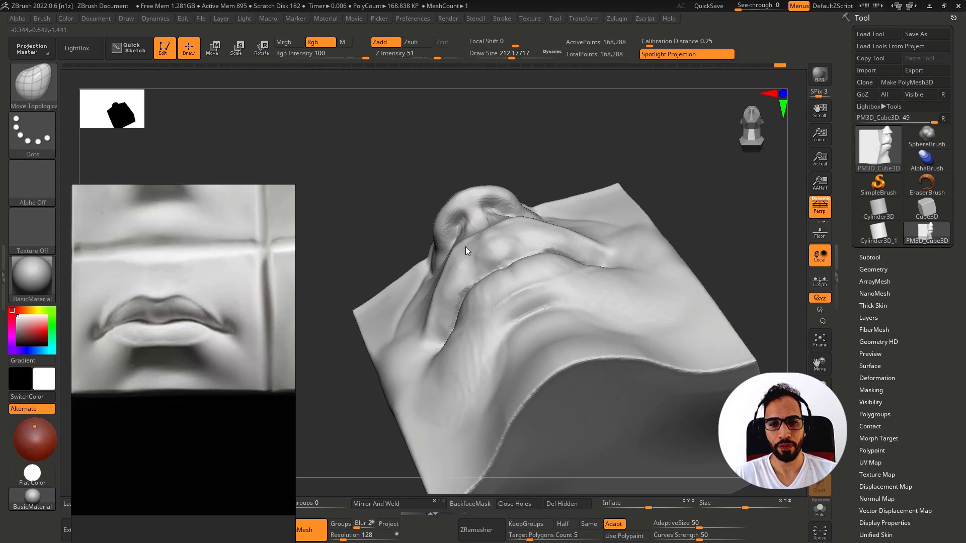
# Step: Adjust the upper lip's border and the philtrum with Move Topological, reducing the draw size from about 158 to 97
pyautogui.moveTo(465, 249)
pyautogui.mouseDown(button='right')
pyautogui.moveTo(485, 267)
pyautogui.moveTo(569, 261)
pyautogui.moveTo(484, 249)
pyautogui.moveTo(473, 276)
pyautogui.moveTo(418, 240)
pyautogui.moveTo(433, 281)
pyautogui.moveTo(431, 246)
pyautogui.mouseUp(button='right')
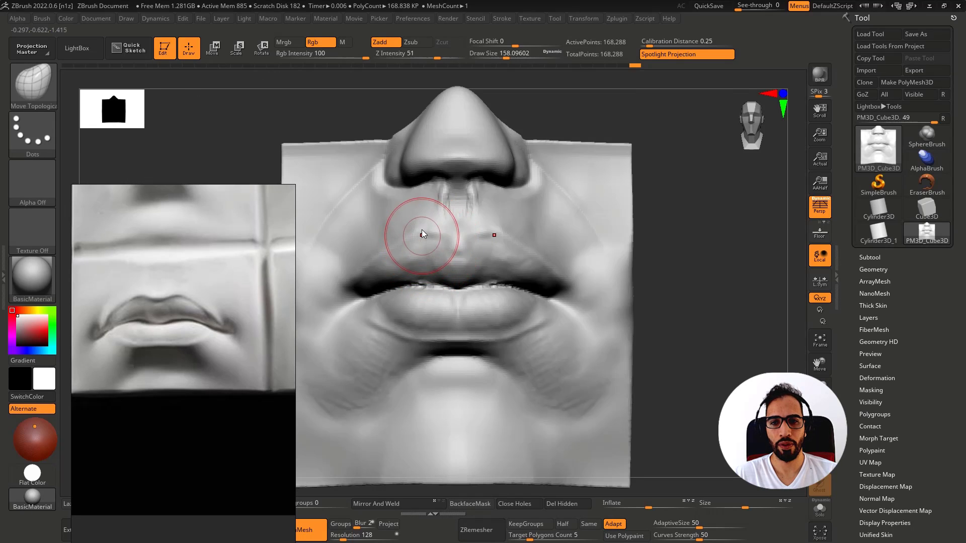
pyautogui.press('s')
pyautogui.keyDown('ctrl'); pyautogui.moveTo(712, 200); pyautogui.dragTo(730, 232); pyautogui.keyUp('ctrl')
pyautogui.press('s')
pyautogui.moveTo(468, 207); pyautogui.dragTo(464, 207)
# Step: Raise the DynaMesh resolution to 200 and remesh the mouth sculpt
pyautogui.keyDown('ctrl'); pyautogui.moveTo(740, 266); pyautogui.dragTo(703, 202); pyautogui.keyUp('ctrl')
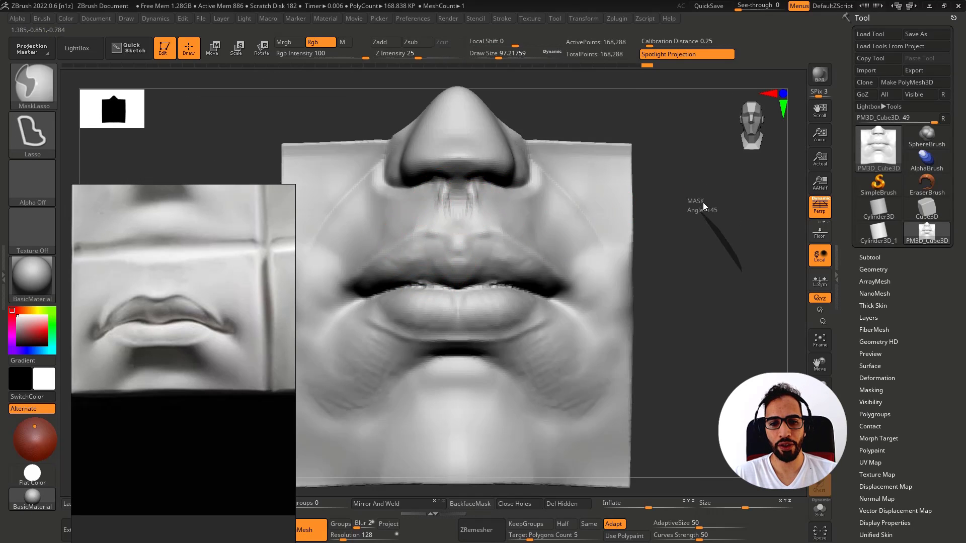
pyautogui.hotkey('ctrl', 'z')
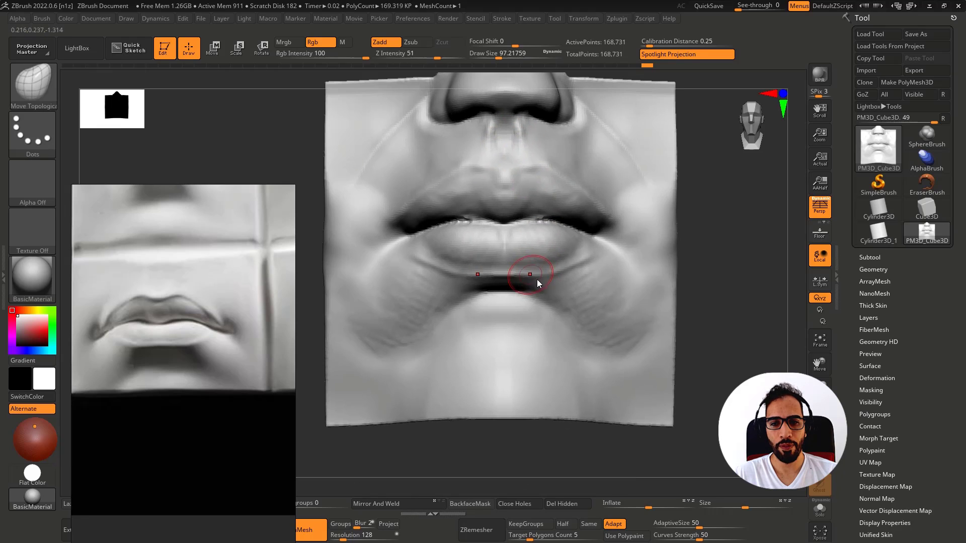
pyautogui.click(344, 537)
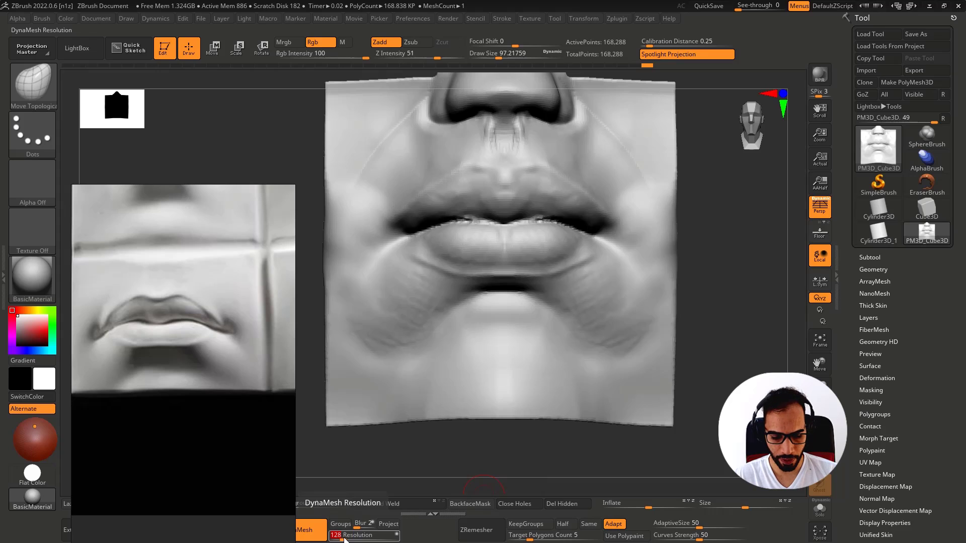
pyautogui.write('200')
pyautogui.press('Return')
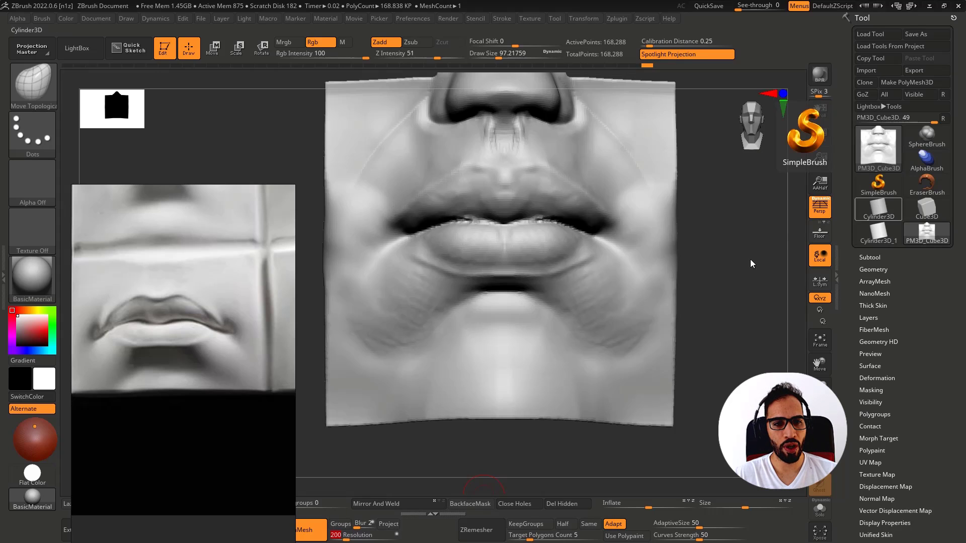
pyautogui.keyDown('ctrl'); pyautogui.moveTo(732, 265); pyautogui.dragTo(761, 299); pyautogui.keyUp('ctrl')
pyautogui.keyDown('alt'); pyautogui.moveTo(500, 235); pyautogui.dragTo(545, 276, button='right'); pyautogui.keyUp('alt')
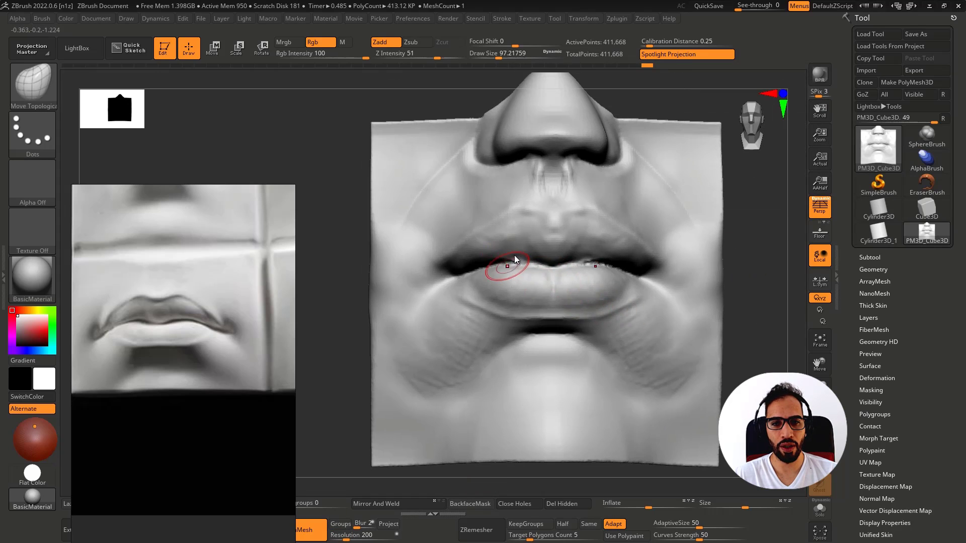
# Step: Build up the philtrum below the nose with ClayBuildup at a draw size of about 97, smoothing its sides and remeshing
pyautogui.moveTo(552, 193)
pyautogui.mouseDown(button='right')
pyautogui.moveTo(592, 176)
pyautogui.moveTo(518, 187)
pyautogui.mouseUp(button='right')
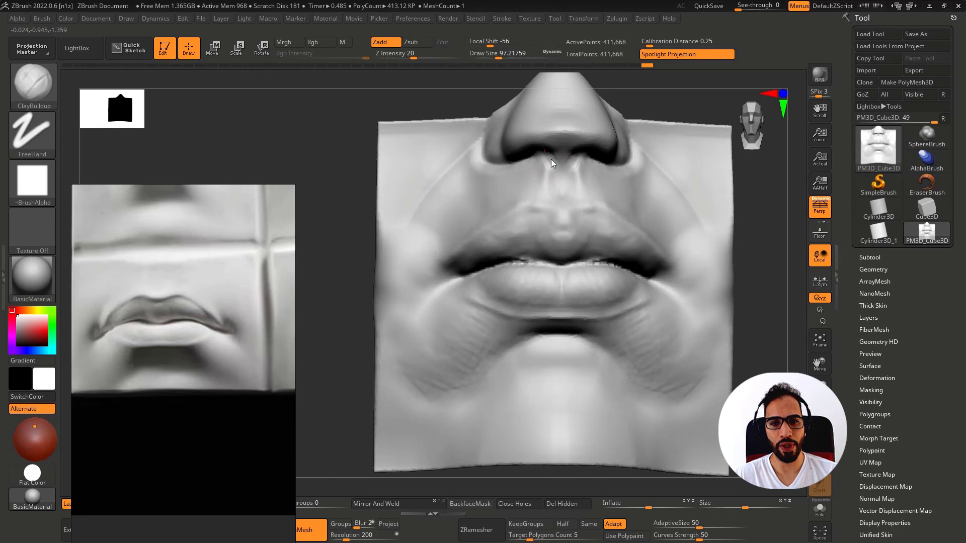
pyautogui.moveTo(549, 153)
pyautogui.mouseDown()
pyautogui.moveTo(560, 175)
pyautogui.moveTo(543, 176)
pyautogui.moveTo(548, 192)
pyautogui.mouseUp()
pyautogui.keyDown('shift'); pyautogui.moveTo(580, 164); pyautogui.dragTo(573, 180); pyautogui.keyUp('shift')
pyautogui.moveTo(393, 100)
pyautogui.keyDown('ctrl'); pyautogui.mouseDown()
pyautogui.moveTo(448, 116)
pyautogui.moveTo(497, 82)
pyautogui.moveTo(476, 105)
pyautogui.mouseUp(); pyautogui.keyUp('ctrl')
pyautogui.press('shift')
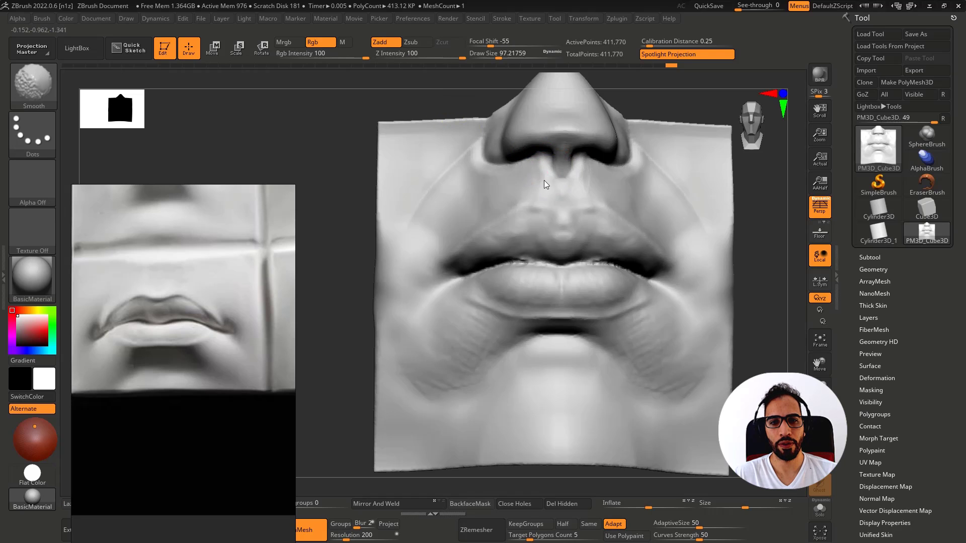
pyautogui.keyDown('shift'); pyautogui.moveTo(529, 172); pyautogui.dragTo(541, 188); pyautogui.keyUp('shift')
pyautogui.moveTo(575, 203); pyautogui.dragTo(619, 194, button='right')
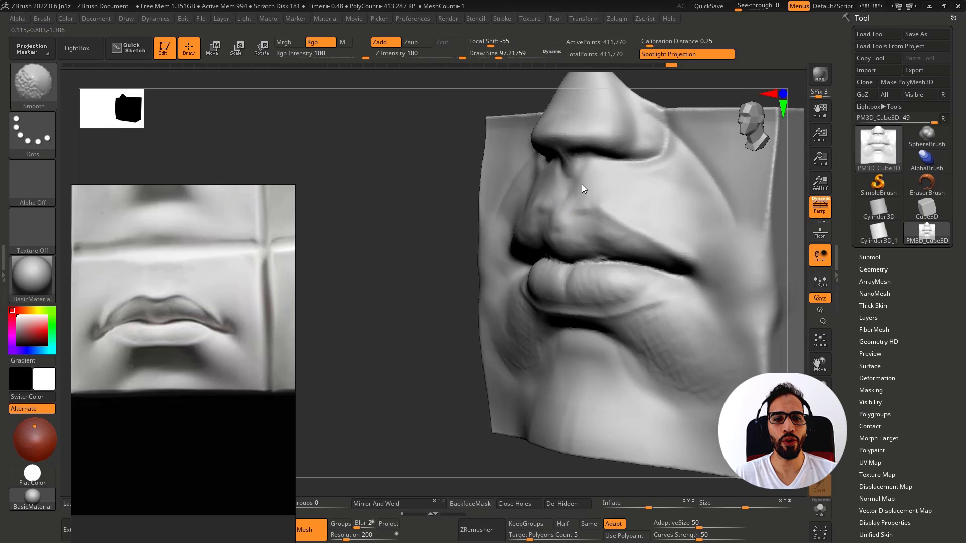
pyautogui.keyDown('shift'); pyautogui.moveTo(582, 184); pyautogui.dragTo(594, 195); pyautogui.keyUp('shift')
pyautogui.moveTo(605, 201)
pyautogui.mouseDown(button='right')
pyautogui.moveTo(553, 182)
pyautogui.moveTo(560, 187)
pyautogui.mouseUp(button='right')
# Step: Carve the central philtrum groove with the Standard brush at about 97 and smooth the ridges beside it
pyautogui.press('b')
pyautogui.press('s')
pyautogui.press('t')
pyautogui.keyDown('alt'); pyautogui.moveTo(561, 168); pyautogui.dragTo(560, 179); pyautogui.keyUp('alt')
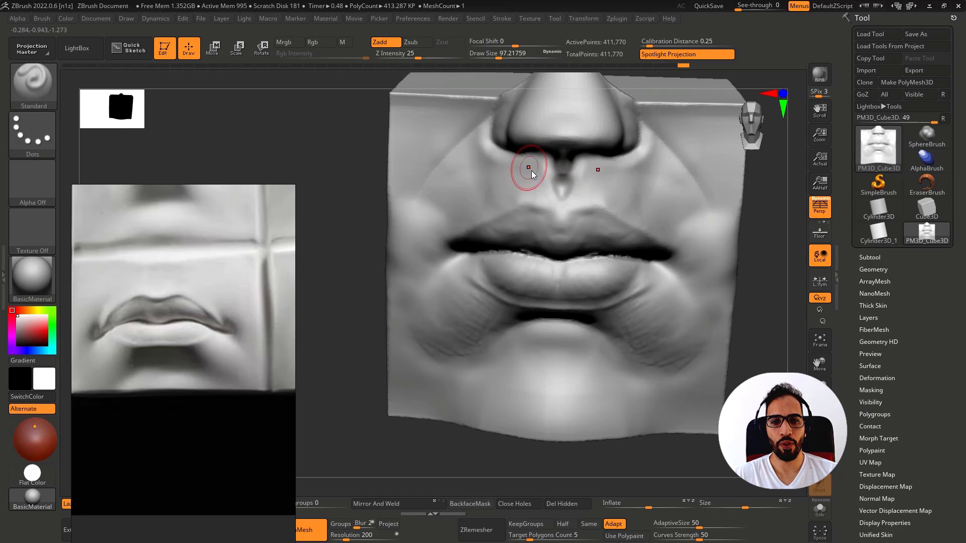
pyautogui.press('shift')
pyautogui.moveTo(559, 182)
pyautogui.keyDown('shift'); pyautogui.mouseDown()
pyautogui.moveTo(557, 170)
pyautogui.moveTo(528, 181)
pyautogui.moveTo(538, 166)
pyautogui.mouseUp(); pyautogui.keyUp('shift')
pyautogui.press('shift')
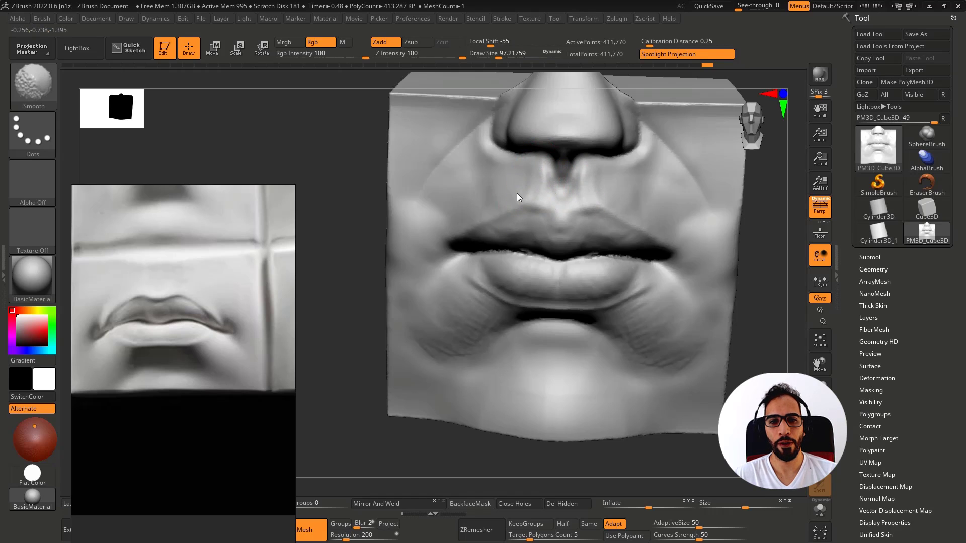
# Step: Add volume to the philtrum ridge above the upper lip with ClayBuildup at a draw size of about 97
pyautogui.moveTo(485, 222)
pyautogui.mouseDown(button='right')
pyautogui.moveTo(515, 253)
pyautogui.moveTo(521, 210)
pyautogui.moveTo(480, 201)
pyautogui.moveTo(451, 180)
pyautogui.mouseUp(button='right')
pyautogui.press('b')
pyautogui.press('c')
pyautogui.press('b')
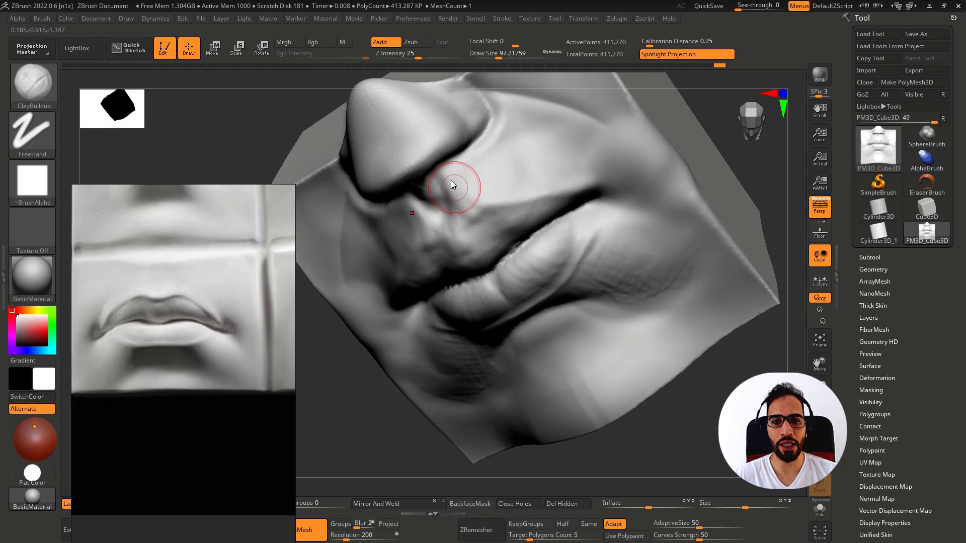
pyautogui.moveTo(462, 207); pyautogui.dragTo(473, 218)
pyautogui.press('shift')
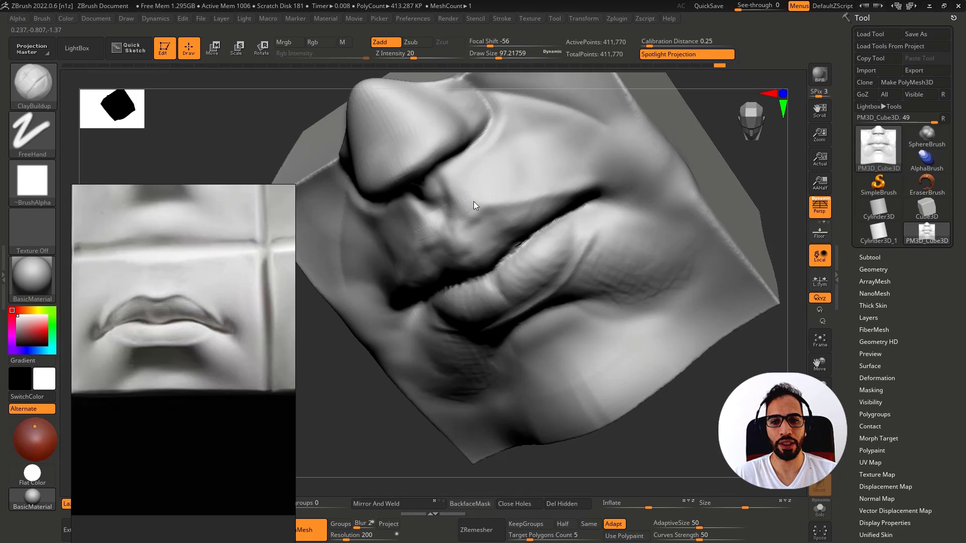
# Step: Define the upper lip's border and cupid's bow with the Standard brush, reducing the draw size to about 68
pyautogui.press('b')
pyautogui.press('s')
pyautogui.press('t')
pyautogui.keyDown('alt'); pyautogui.moveTo(463, 217); pyautogui.dragTo(532, 201); pyautogui.keyUp('alt')
pyautogui.press('s')
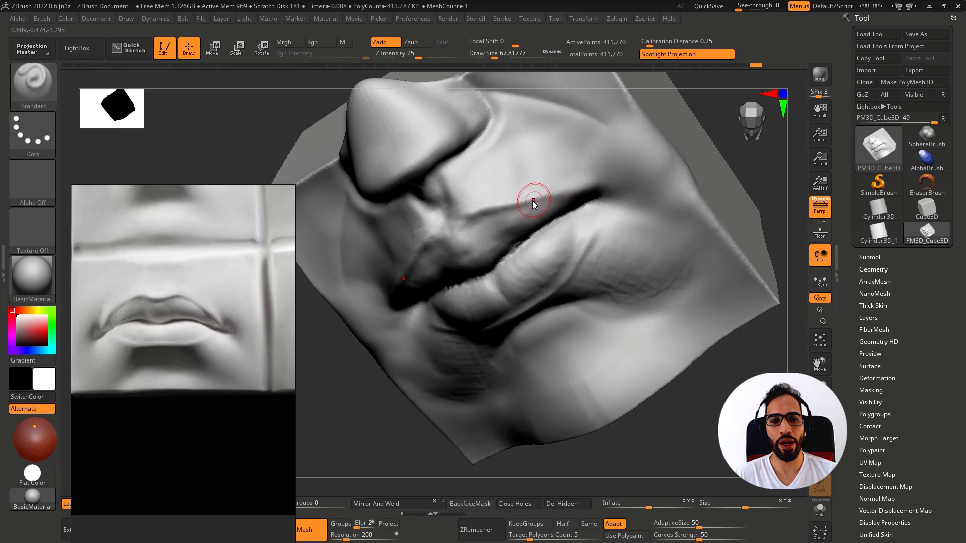
pyautogui.moveTo(455, 236); pyautogui.dragTo(468, 199)
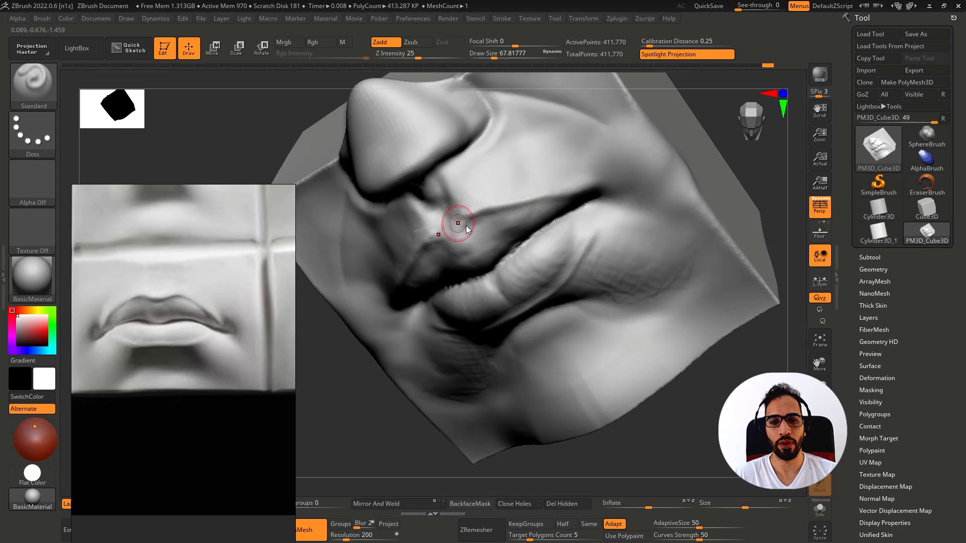
# Step: Smooth the lower philtrum, refine the cupid's bow with the Standard brush at about 68, and remesh
pyautogui.moveTo(457, 224)
pyautogui.mouseDown(button='right')
pyautogui.moveTo(496, 213)
pyautogui.moveTo(724, 261)
pyautogui.mouseUp(button='right')
pyautogui.keyDown('shift'); pyautogui.moveTo(456, 206); pyautogui.dragTo(427, 189); pyautogui.keyUp('shift')
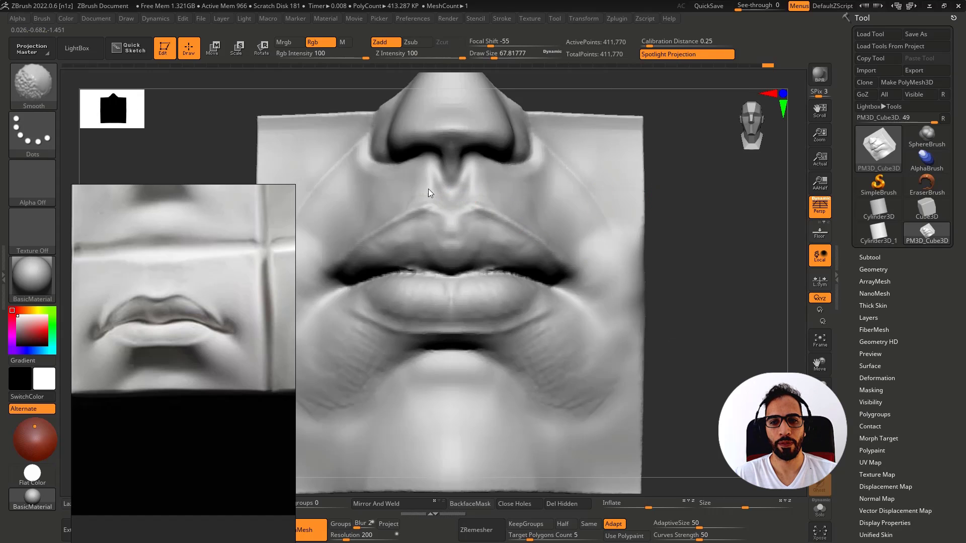
pyautogui.keyDown('ctrl'); pyautogui.moveTo(699, 198); pyautogui.dragTo(745, 263); pyautogui.keyUp('ctrl')
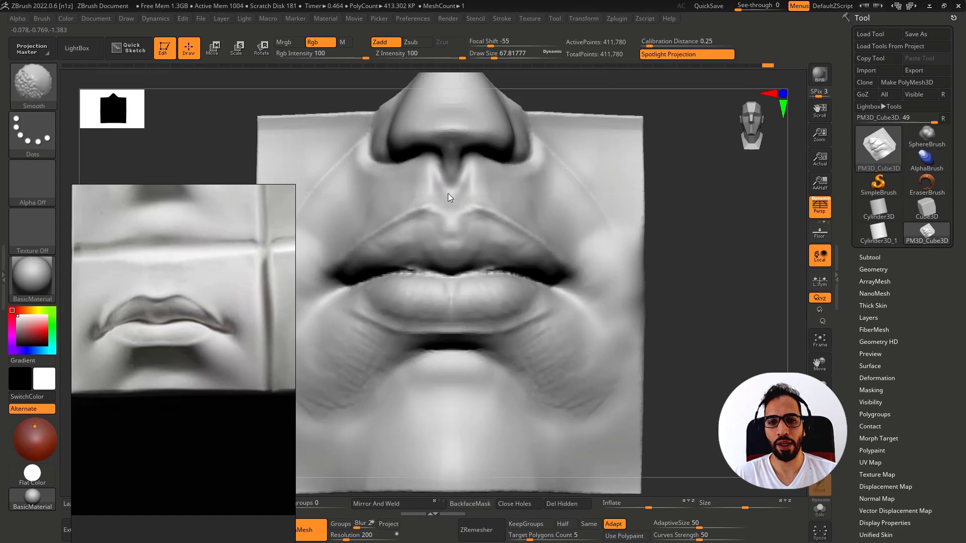
pyautogui.moveTo(457, 229); pyautogui.dragTo(458, 247, button='right')
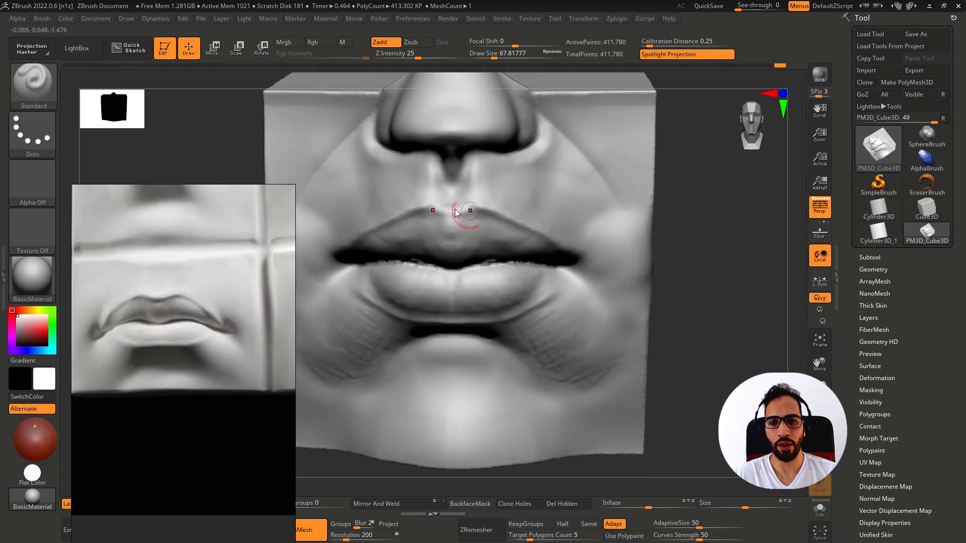
pyautogui.moveTo(435, 211)
pyautogui.mouseDown()
pyautogui.moveTo(455, 206)
pyautogui.moveTo(449, 187)
pyautogui.mouseUp()
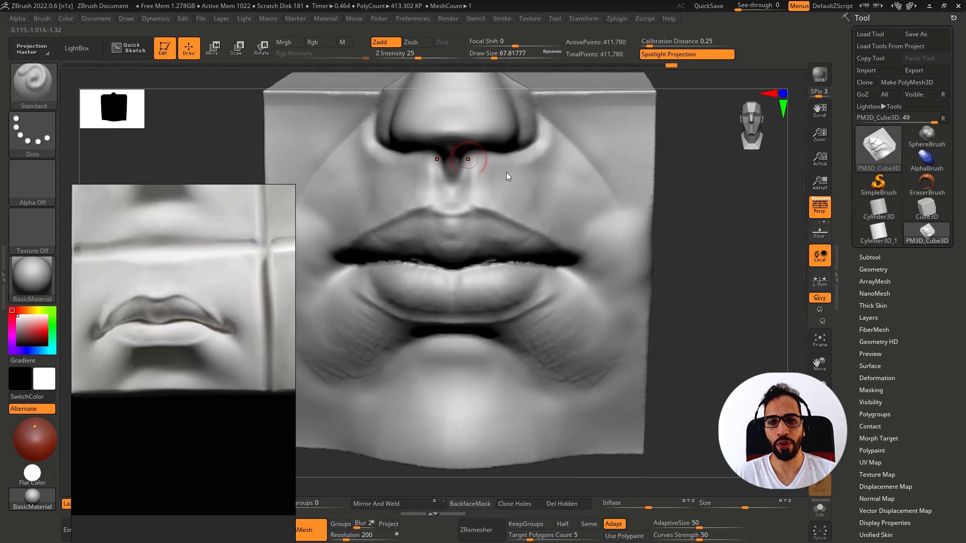
pyautogui.keyDown('ctrl'); pyautogui.moveTo(757, 189); pyautogui.dragTo(776, 241); pyautogui.keyUp('ctrl')
# Step: Temporarily hide parts of the mesh around the nose and mouth, and restore full visibility
pyautogui.moveTo(387, 169); pyautogui.dragTo(578, 170)
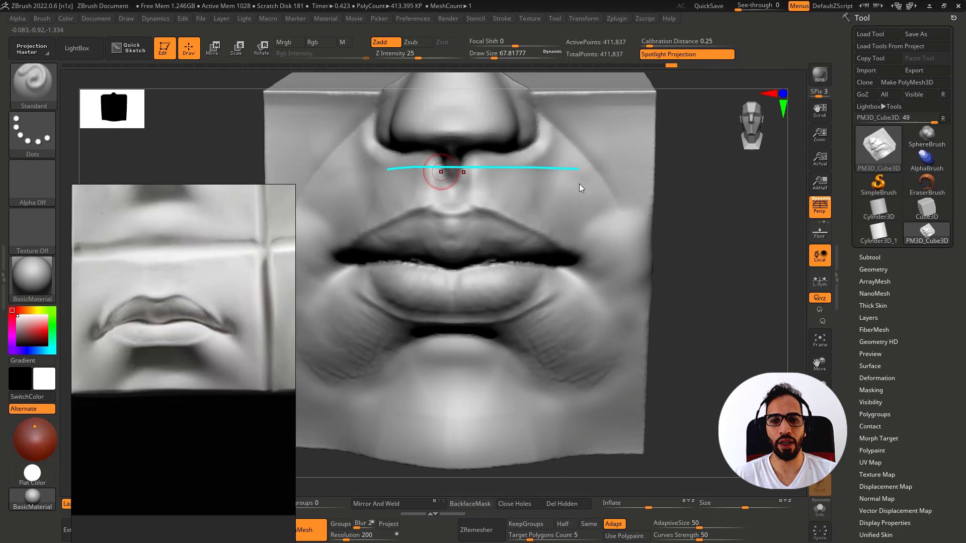
pyautogui.moveTo(700, 196)
pyautogui.mouseDown(button='right')
pyautogui.moveTo(702, 179)
pyautogui.moveTo(668, 212)
pyautogui.mouseUp(button='right')
pyautogui.moveTo(422, 158)
pyautogui.keyDown('alt'); pyautogui.mouseDown(button='right')
pyautogui.moveTo(488, 162)
pyautogui.moveTo(412, 125)
pyautogui.mouseUp(button='right'); pyautogui.keyUp('alt')
pyautogui.keyDown('ctrl'); pyautogui.keyDown('alt'); pyautogui.keyDown('shift'); pyautogui.moveTo(412, 124); pyautogui.dragTo(728, 194); pyautogui.keyUp('shift'); pyautogui.keyUp('alt'); pyautogui.keyUp('ctrl')
pyautogui.moveTo(703, 194)
pyautogui.mouseDown(button='right')
pyautogui.moveTo(649, 204)
pyautogui.moveTo(668, 197)
pyautogui.mouseUp(button='right')
pyautogui.keyDown('ctrl'); pyautogui.keyDown('shift'); pyautogui.click(465, 164); pyautogui.keyUp('shift'); pyautogui.keyUp('ctrl')
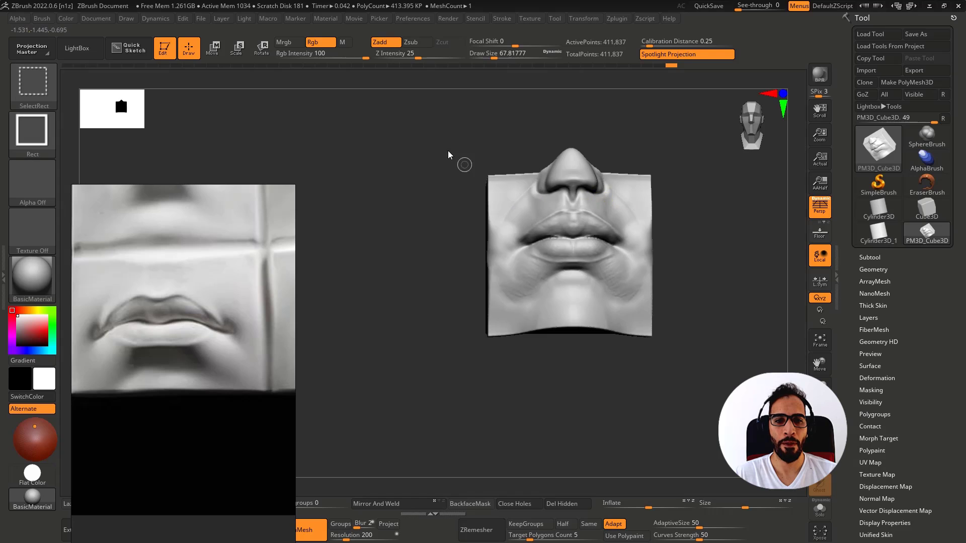
pyautogui.moveTo(444, 150)
pyautogui.keyDown('ctrl'); pyautogui.keyDown('alt'); pyautogui.keyDown('shift'); pyautogui.mouseDown()
pyautogui.moveTo(683, 210)
pyautogui.moveTo(668, 224)
pyautogui.moveTo(577, 253)
pyautogui.moveTo(673, 230)
pyautogui.moveTo(667, 243)
pyautogui.moveTo(590, 246)
pyautogui.mouseUp(); pyautogui.keyUp('shift'); pyautogui.keyUp('alt'); pyautogui.keyUp('ctrl')
pyautogui.keyDown('ctrl'); pyautogui.keyDown('shift'); pyautogui.click(685, 249); pyautogui.keyUp('shift'); pyautogui.keyUp('ctrl')
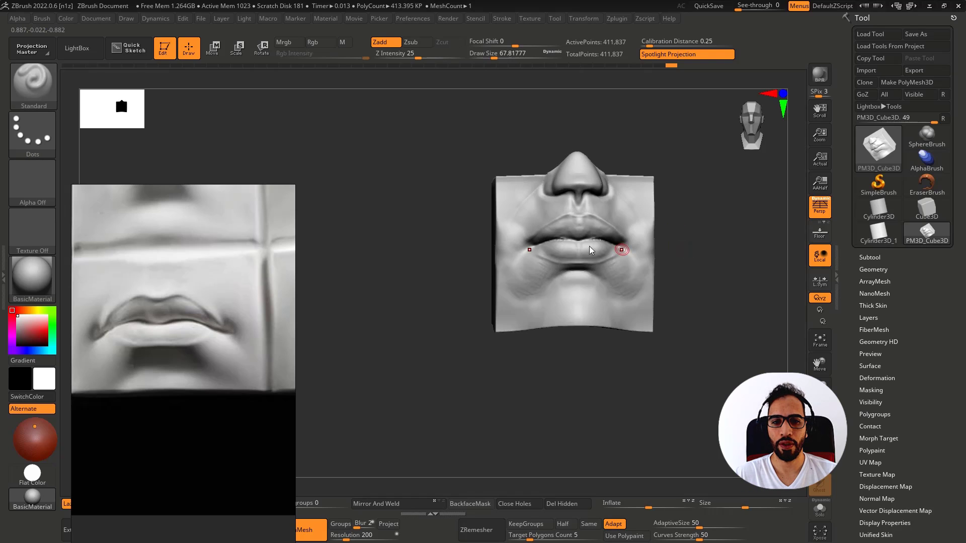
# Step: Pull the mouth corners outward and down with Move Topological at about 163, and reduce the draw size to about 132
pyautogui.press('f')
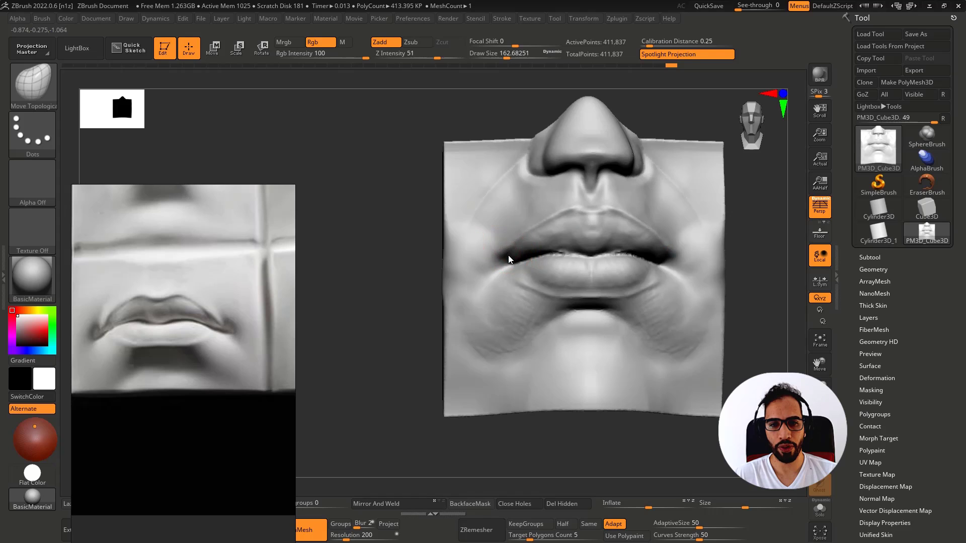
pyautogui.moveTo(511, 251)
pyautogui.mouseDown(button='right')
pyautogui.moveTo(529, 253)
pyautogui.moveTo(515, 240)
pyautogui.mouseUp(button='right')
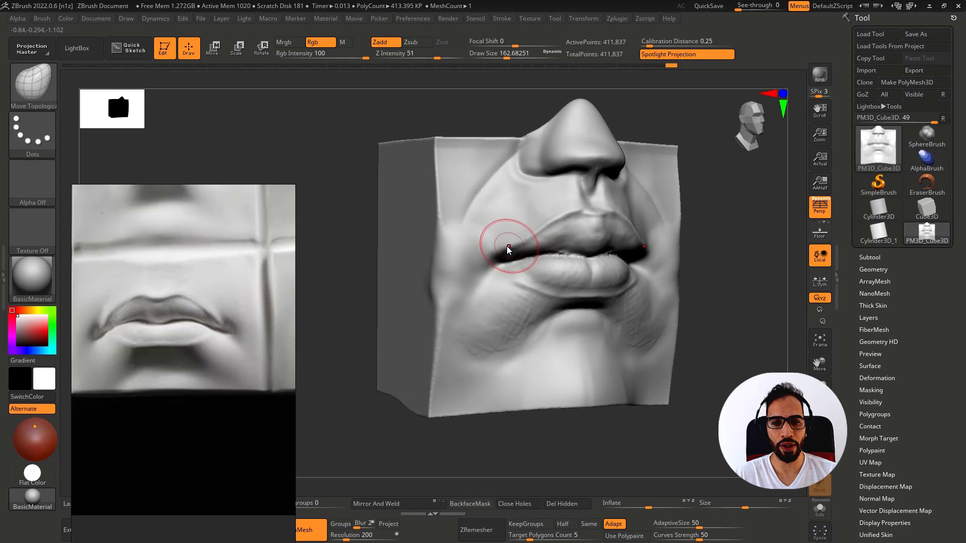
pyautogui.moveTo(497, 252)
pyautogui.mouseDown()
pyautogui.moveTo(501, 261)
pyautogui.moveTo(486, 270)
pyautogui.mouseUp()
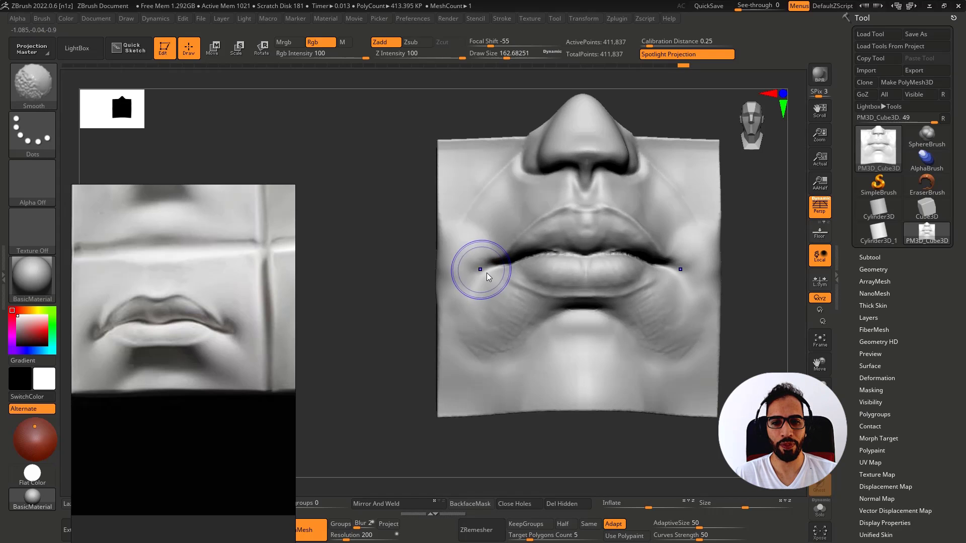
pyautogui.press('ctrl')
pyautogui.moveTo(573, 275)
pyautogui.mouseDown(button='right')
pyautogui.moveTo(554, 267)
pyautogui.moveTo(561, 258)
pyautogui.mouseUp(button='right')
pyautogui.press('s')
pyautogui.moveTo(558, 260); pyautogui.dragTo(550, 261)
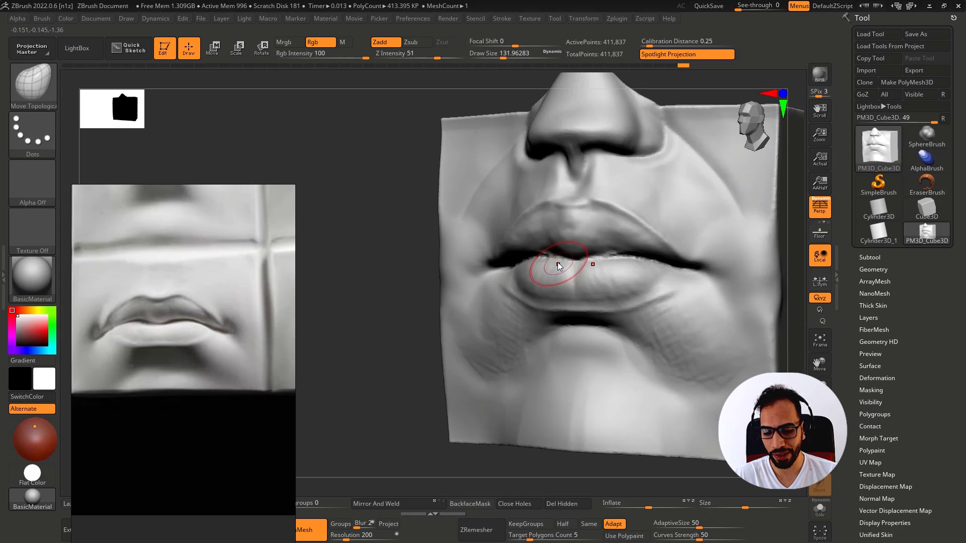
# Step: Carve the parting line between the lips with DamStandard at a draw size of about 97, undoing unwanted strokes
pyautogui.press('b')
pyautogui.press('d')
pyautogui.press('s')
pyautogui.keyDown('ctrl'); pyautogui.moveTo(567, 268); pyautogui.dragTo(565, 258, button='right'); pyautogui.keyUp('ctrl')
pyautogui.press('s')
pyautogui.moveTo(565, 258); pyautogui.dragTo(563, 260)
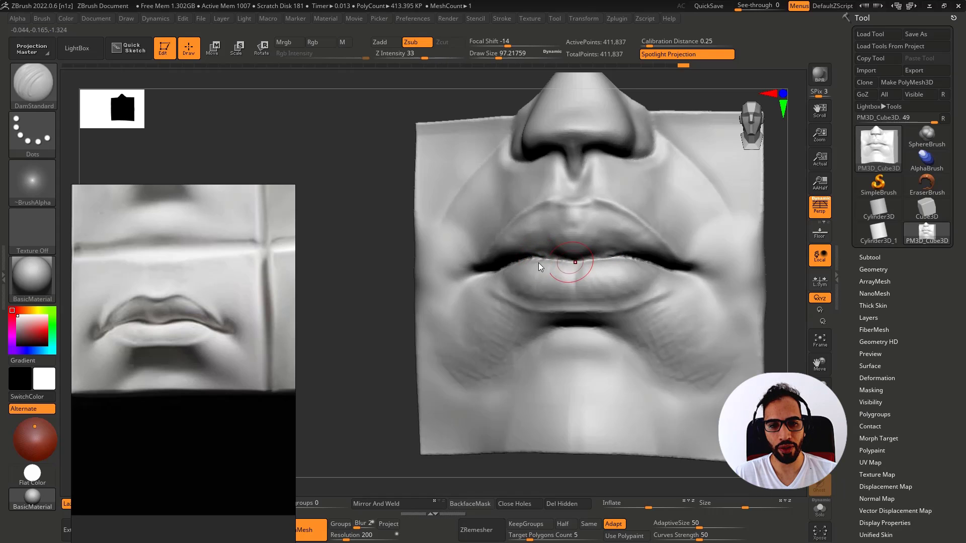
pyautogui.moveTo(561, 257); pyautogui.dragTo(533, 258)
pyautogui.moveTo(535, 265); pyautogui.dragTo(596, 267, button='right')
pyautogui.moveTo(546, 256); pyautogui.dragTo(487, 268)
pyautogui.hotkey('ctrl', 'z')
pyautogui.hotkey('ctrl', 'z')
# Step: Deepen the parting line near its centre and the lower lip's central crease with DamStandard
pyautogui.moveTo(593, 260); pyautogui.dragTo(545, 258, button='right')
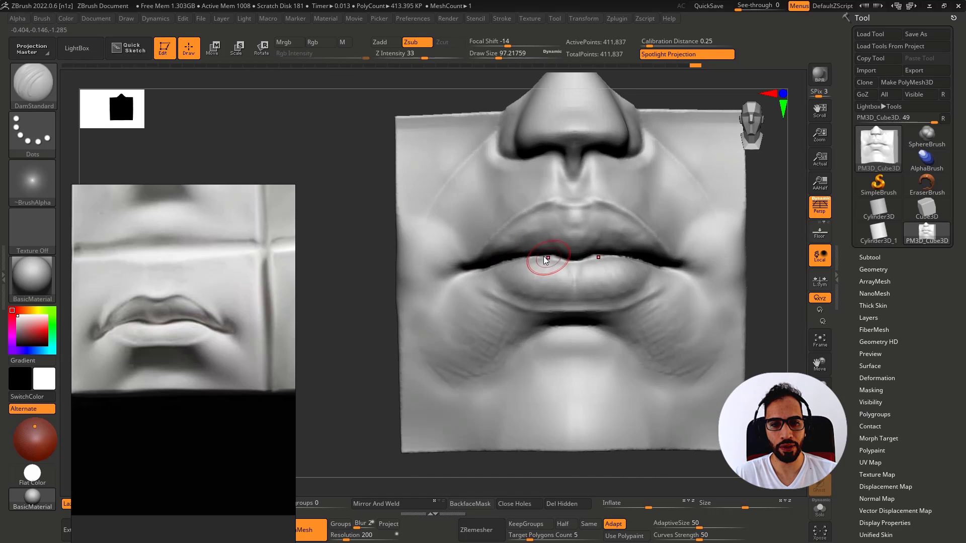
pyautogui.moveTo(550, 260); pyautogui.dragTo(554, 259)
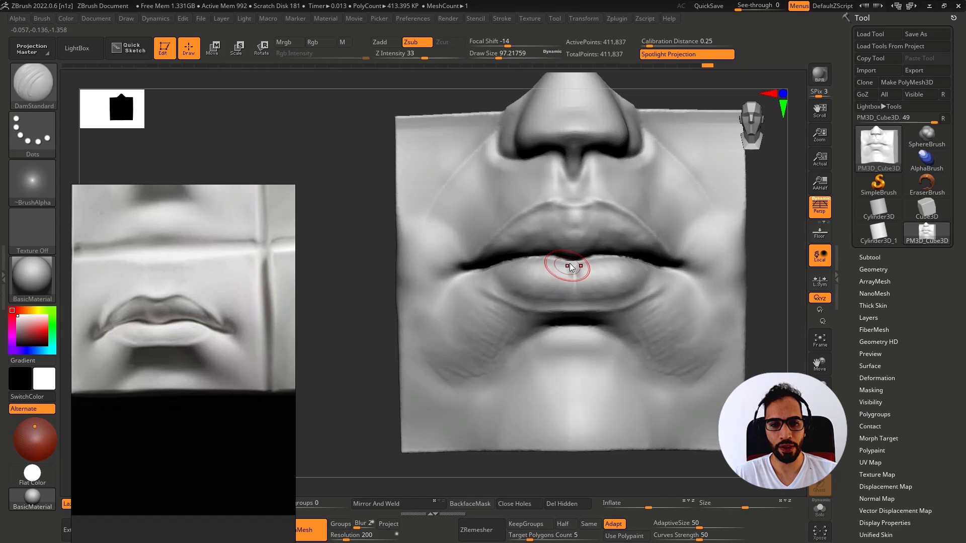
pyautogui.moveTo(552, 257)
pyautogui.mouseDown(button='right')
pyautogui.moveTo(569, 264)
pyautogui.moveTo(539, 256)
pyautogui.mouseUp(button='right')
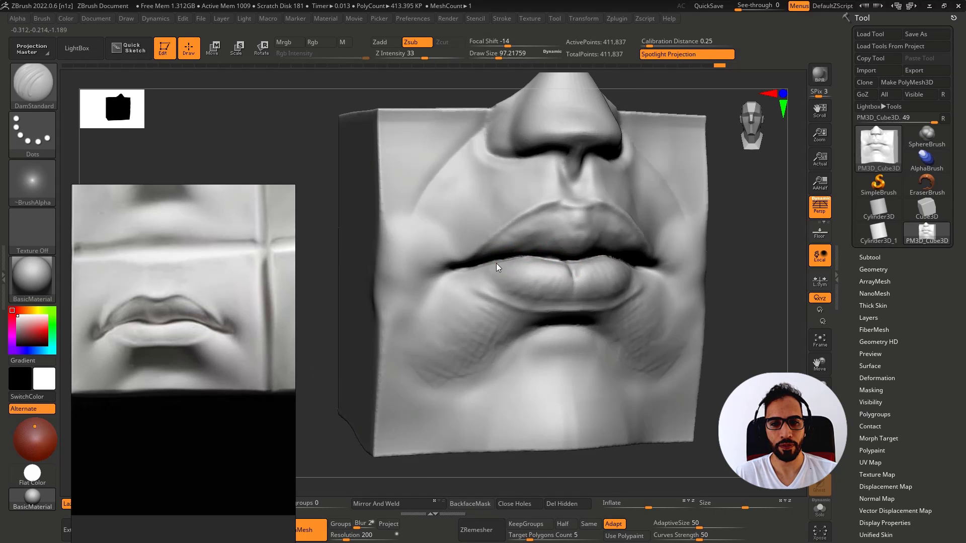
pyautogui.moveTo(493, 276); pyautogui.dragTo(463, 280, button='right')
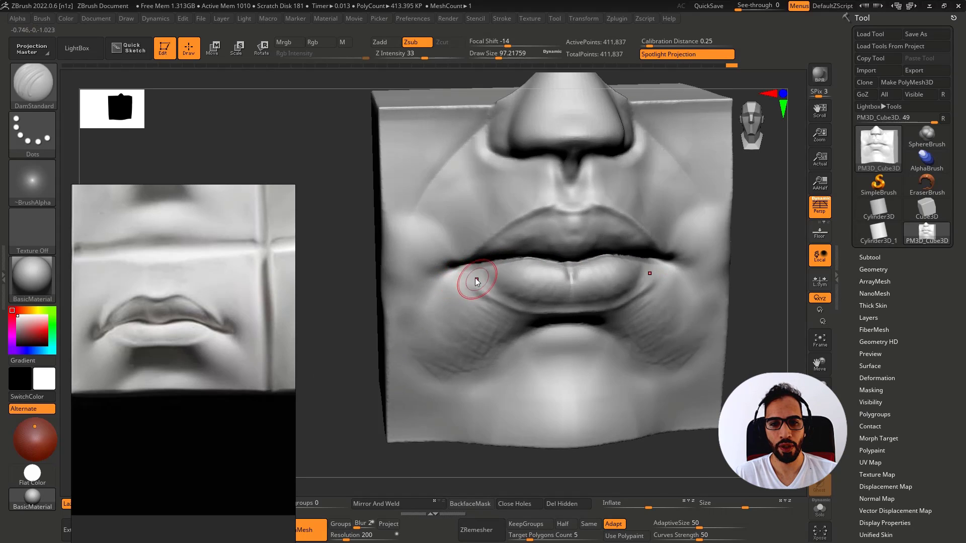
# Step: Flatten the rough surface below the mouth corners with hPolish at a draw size of about 182, and smooth it
pyautogui.press('b')
pyautogui.press('h')
pyautogui.press('p')
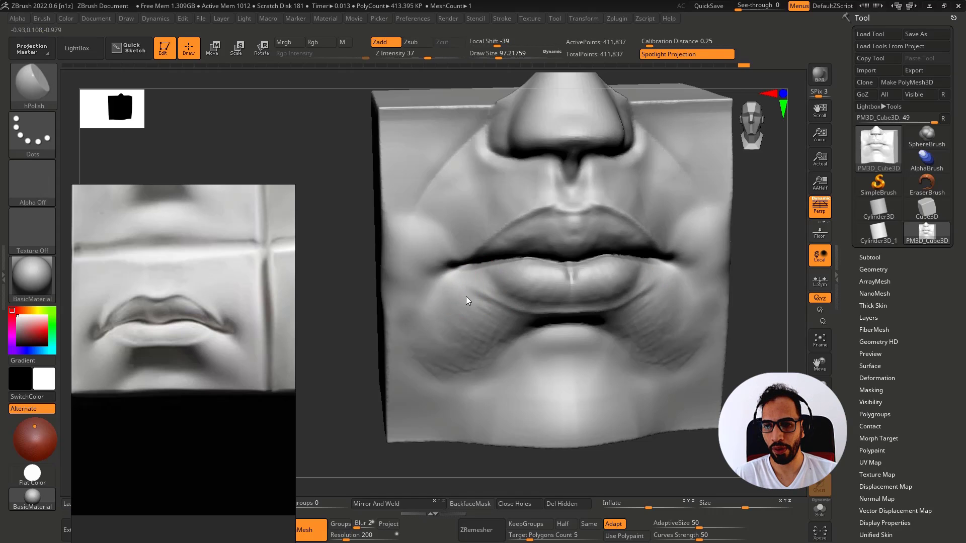
pyautogui.press(']')
pyautogui.press(']')
pyautogui.moveTo(475, 312); pyautogui.dragTo(498, 341)
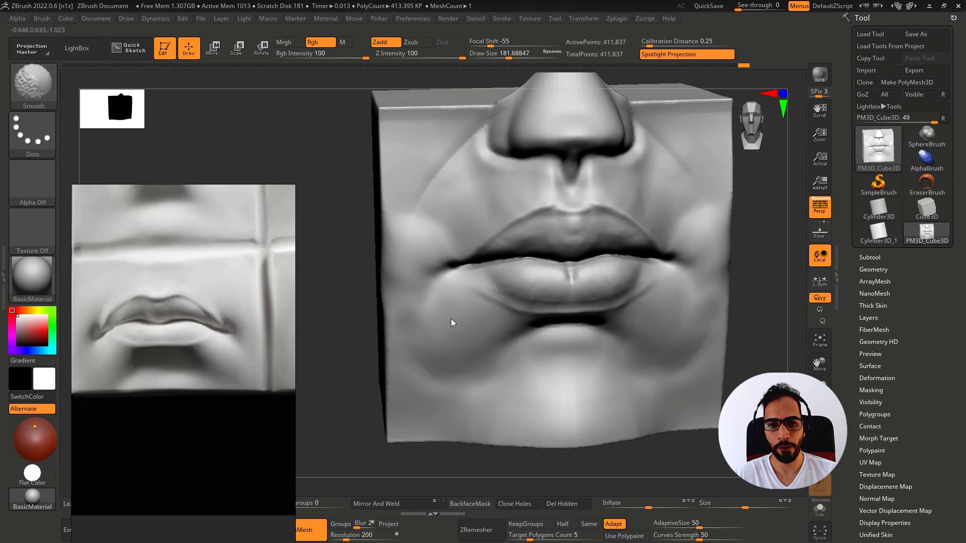
pyautogui.moveTo(460, 310); pyautogui.dragTo(455, 302, button='right')
pyautogui.moveTo(459, 314)
pyautogui.keyDown('shift'); pyautogui.mouseDown()
pyautogui.moveTo(416, 358)
pyautogui.moveTo(452, 304)
pyautogui.mouseUp(); pyautogui.keyUp('shift')
# Step: Reduce the hPolish draw size to about 87 and bring the Anatomy for Sculptors lip references into view
pyautogui.press('s')
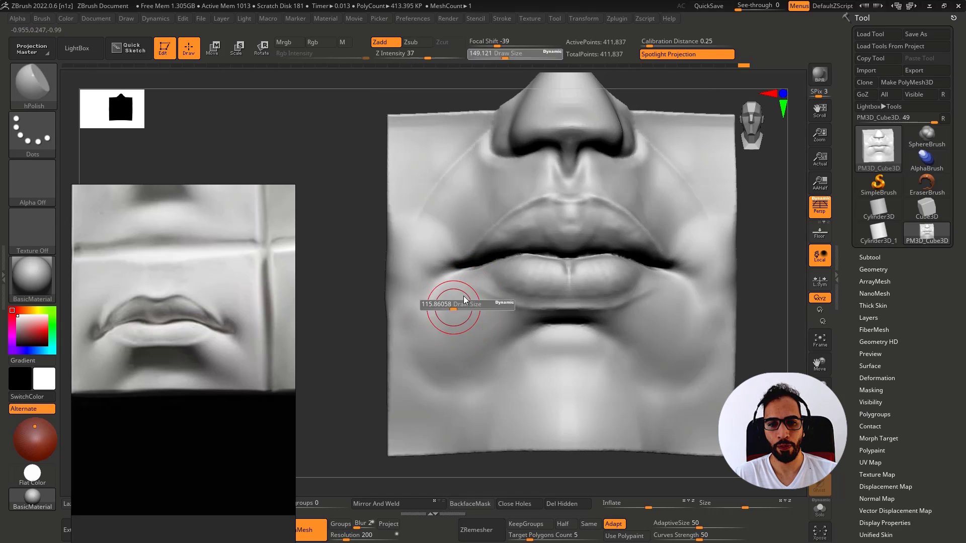
pyautogui.moveTo(448, 302); pyautogui.dragTo(470, 283, button='right')
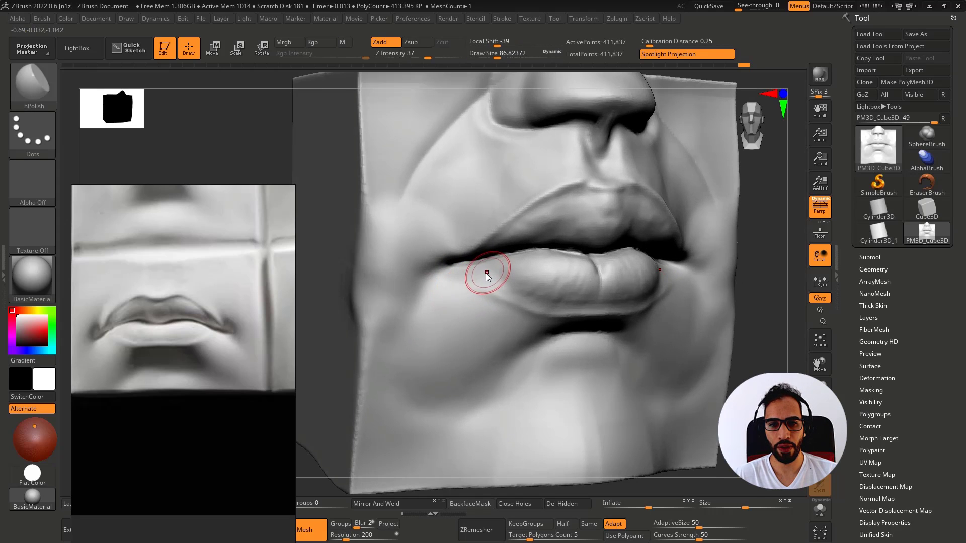
pyautogui.scroll(-6, 162, 283)
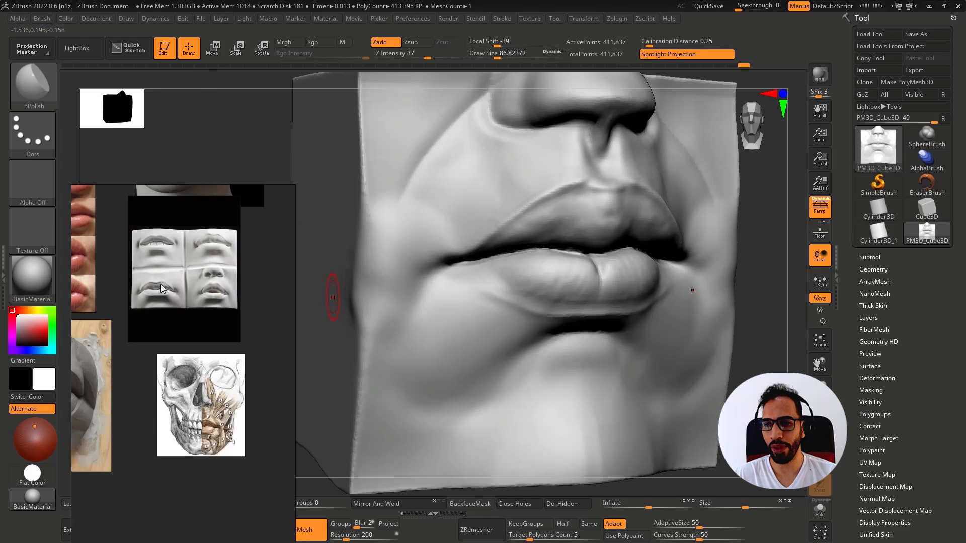
pyautogui.moveTo(129, 229); pyautogui.dragTo(259, 424, button='middle')
pyautogui.moveTo(102, 252); pyautogui.dragTo(164, 334, button='middle')
pyautogui.moveTo(198, 227); pyautogui.dragTo(169, 292, button='middle')
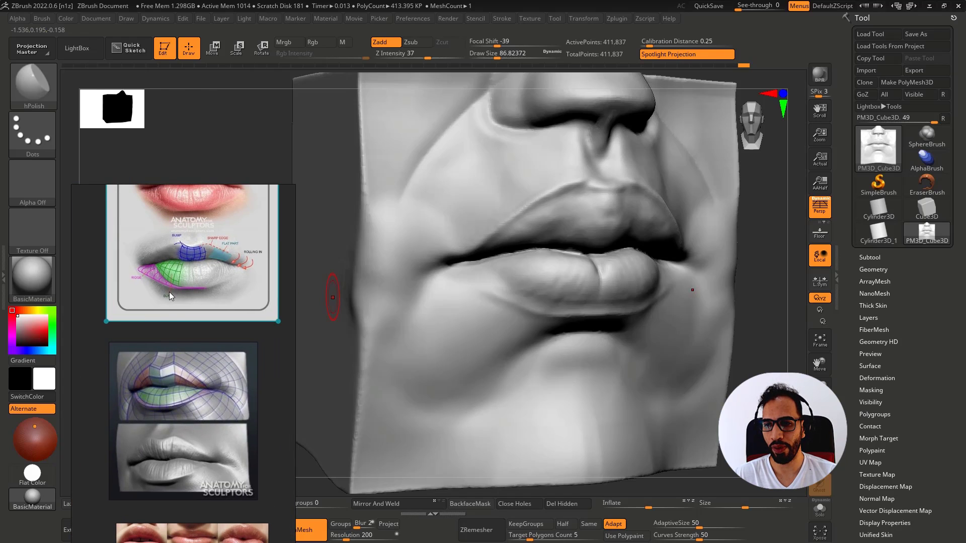
pyautogui.scroll(2, 169, 292)
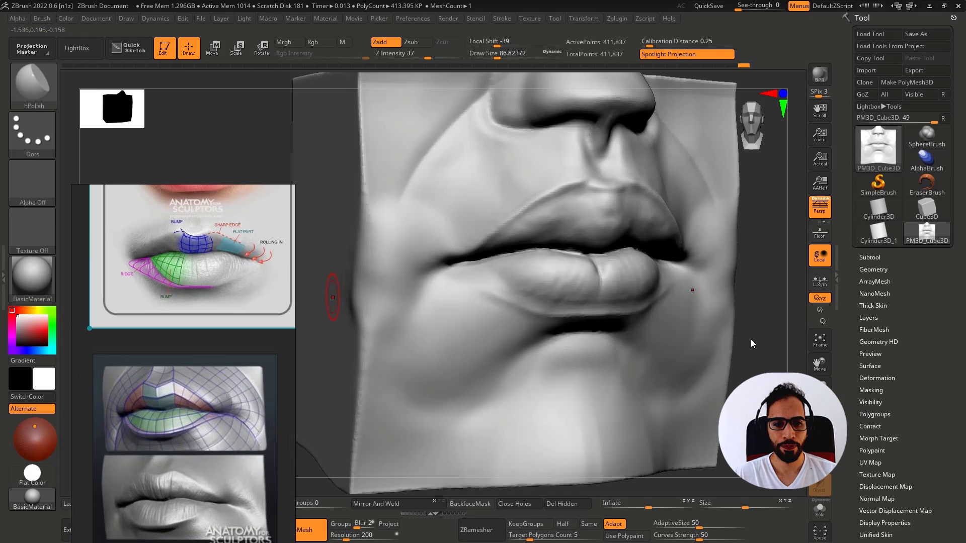
# Step: Add volume between the lower lip and the mouth corner with ClayBuildup at a draw size of about 87
pyautogui.moveTo(676, 330)
pyautogui.mouseDown(button='right')
pyautogui.moveTo(633, 305)
pyautogui.moveTo(626, 289)
pyautogui.moveTo(603, 292)
pyautogui.moveTo(615, 294)
pyautogui.mouseUp(button='right')
pyautogui.press('b')
pyautogui.press('c')
pyautogui.press('b')
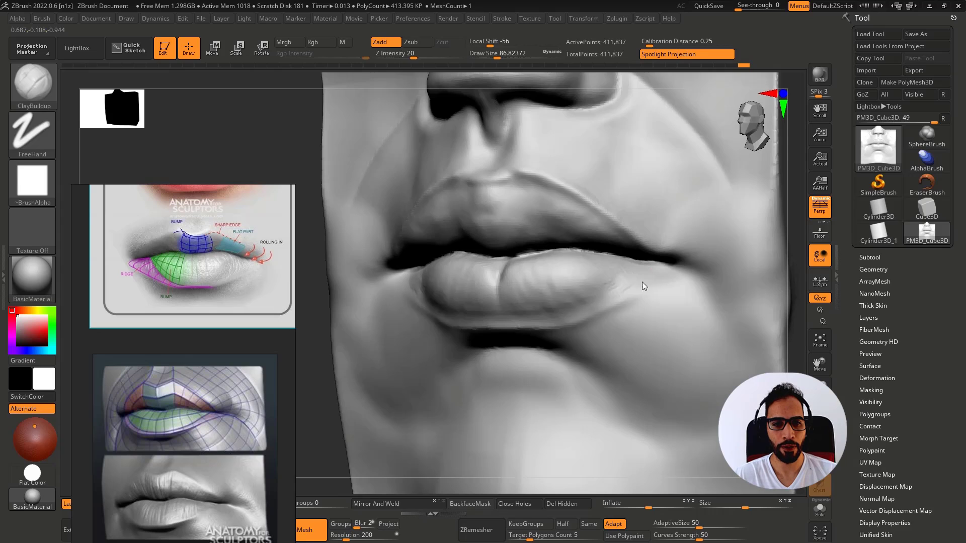
pyautogui.moveTo(635, 285); pyautogui.dragTo(616, 274)
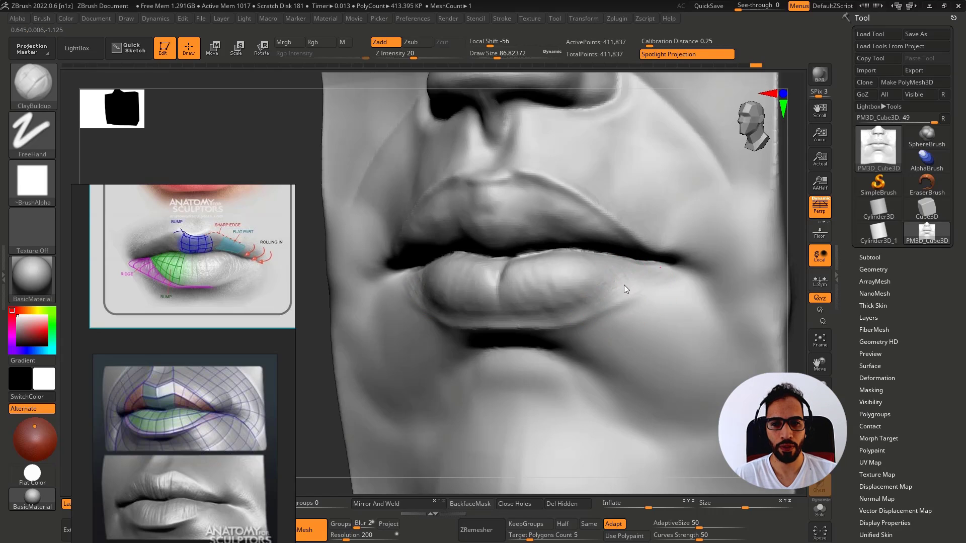
# Step: Build up the surface around the mouth corner with ClayBuildup at a draw size of 112, and update the DynaMesh
pyautogui.press('s')
pyautogui.moveTo(663, 288); pyautogui.dragTo(686, 304)
pyautogui.keyDown('ctrl'); pyautogui.moveTo(579, 382); pyautogui.dragTo(400, 373, button='right'); pyautogui.keyUp('ctrl')
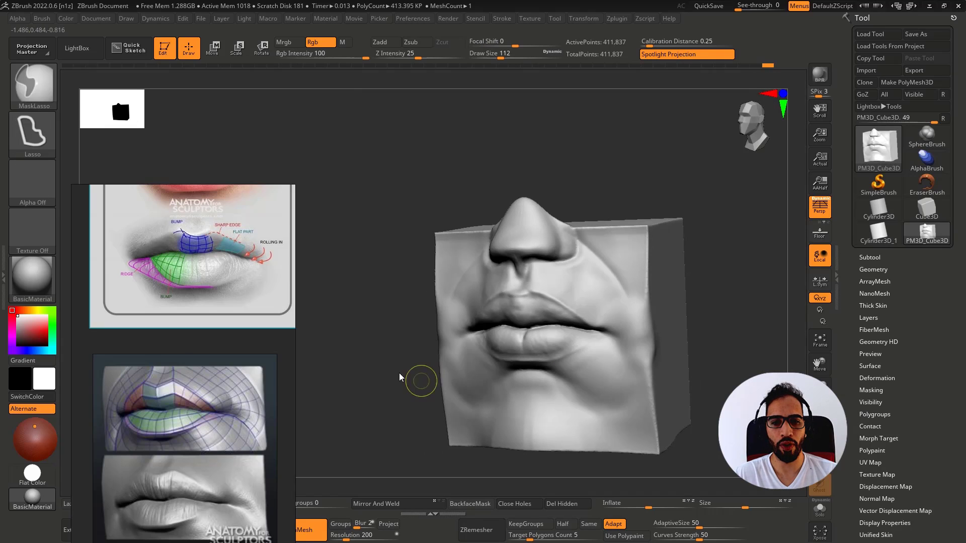
pyautogui.moveTo(600, 351)
pyautogui.keyDown('shift'); pyautogui.mouseDown(button='right')
pyautogui.moveTo(553, 352)
pyautogui.moveTo(439, 315)
pyautogui.moveTo(618, 310)
pyautogui.moveTo(609, 333)
pyautogui.mouseUp(button='right'); pyautogui.keyUp('shift')
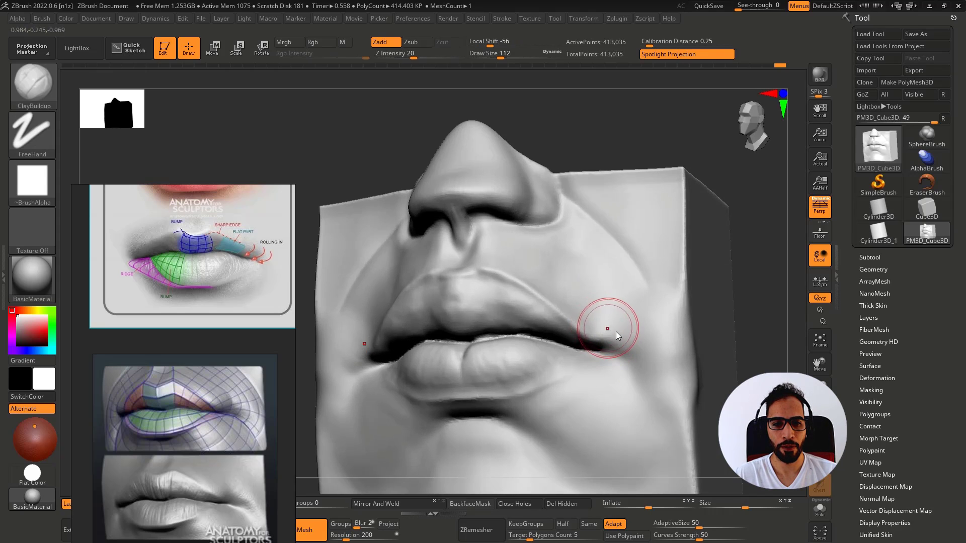
# Step: Switch to the Standard brush and smooth the area just outside the mouth corners at a draw size of 112
pyautogui.press('b')
pyautogui.press('s')
pyautogui.press('t')
pyautogui.moveTo(622, 339)
pyautogui.keyDown('shift'); pyautogui.mouseDown()
pyautogui.moveTo(587, 311)
pyautogui.moveTo(632, 342)
pyautogui.moveTo(623, 313)
pyautogui.moveTo(612, 317)
pyautogui.moveTo(622, 347)
pyautogui.mouseUp(); pyautogui.keyUp('shift')
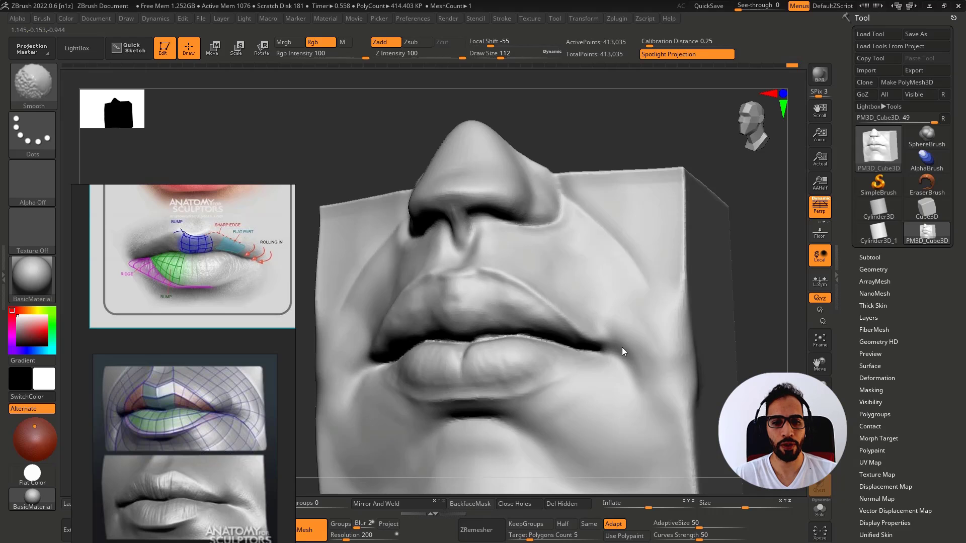
pyautogui.moveTo(626, 380); pyautogui.dragTo(604, 367, button='right')
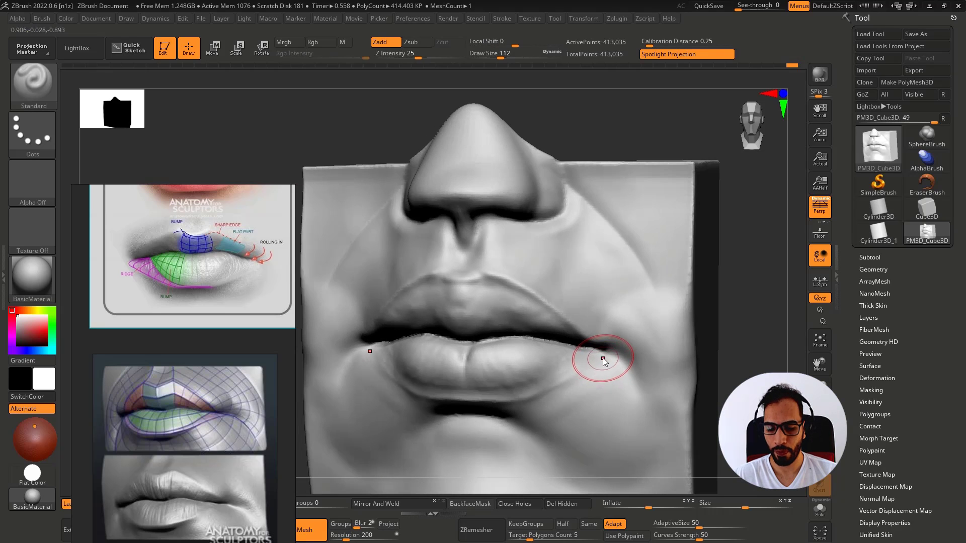
# Step: Carve the outer end of the parting line at the mouth corners with DamStandard, and update the DynaMesh
pyautogui.press('b')
pyautogui.press('d')
pyautogui.press('s')
pyautogui.moveTo(593, 348)
pyautogui.mouseDown()
pyautogui.moveTo(619, 353)
pyautogui.moveTo(582, 348)
pyautogui.moveTo(596, 352)
pyautogui.mouseUp()
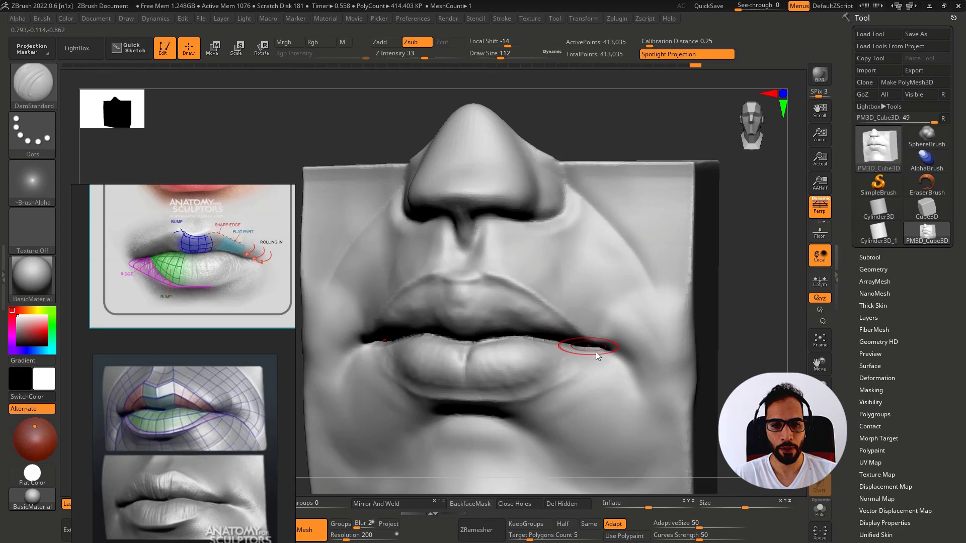
pyautogui.moveTo(596, 352)
pyautogui.keyDown('ctrl'); pyautogui.mouseDown(button='right')
pyautogui.moveTo(557, 325)
pyautogui.moveTo(669, 309)
pyautogui.moveTo(635, 325)
pyautogui.moveTo(612, 363)
pyautogui.moveTo(651, 359)
pyautogui.moveTo(614, 337)
pyautogui.mouseUp(button='right'); pyautogui.keyUp('ctrl')
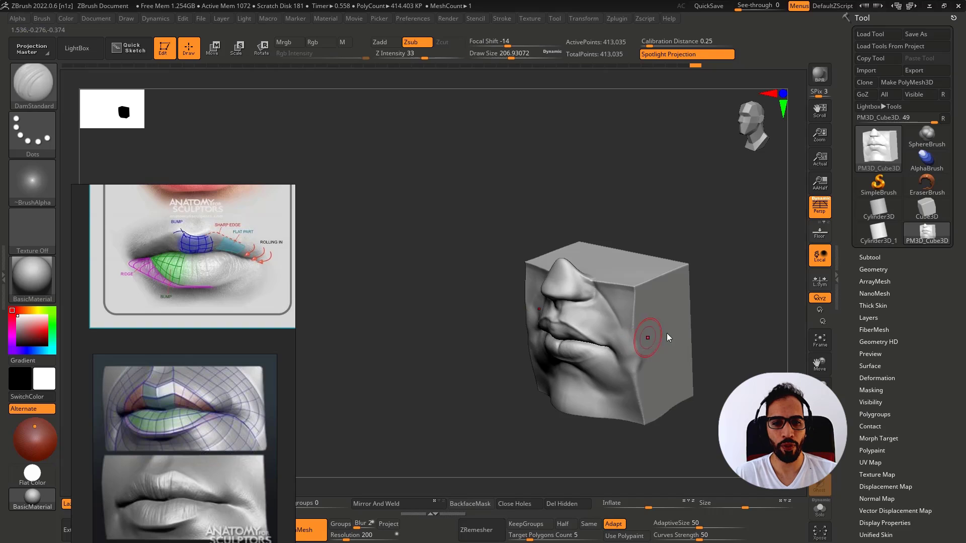
pyautogui.keyDown('ctrl'); pyautogui.moveTo(731, 283); pyautogui.dragTo(743, 305); pyautogui.keyUp('ctrl')
# Step: Reduce the DamStandard draw size to about 49 and inspect the lips' mesh with polyframe
pyautogui.moveTo(651, 342)
pyautogui.mouseDown(button='right')
pyautogui.moveTo(622, 352)
pyautogui.moveTo(625, 360)
pyautogui.moveTo(562, 358)
pyautogui.moveTo(573, 363)
pyautogui.moveTo(572, 332)
pyautogui.moveTo(580, 370)
pyautogui.moveTo(567, 375)
pyautogui.mouseUp(button='right')
pyautogui.moveTo(567, 375)
pyautogui.keyDown('alt'); pyautogui.mouseDown(button='right')
pyautogui.moveTo(531, 307)
pyautogui.moveTo(487, 297)
pyautogui.mouseUp(button='right'); pyautogui.keyUp('alt')
pyautogui.press('[')
pyautogui.press('[')
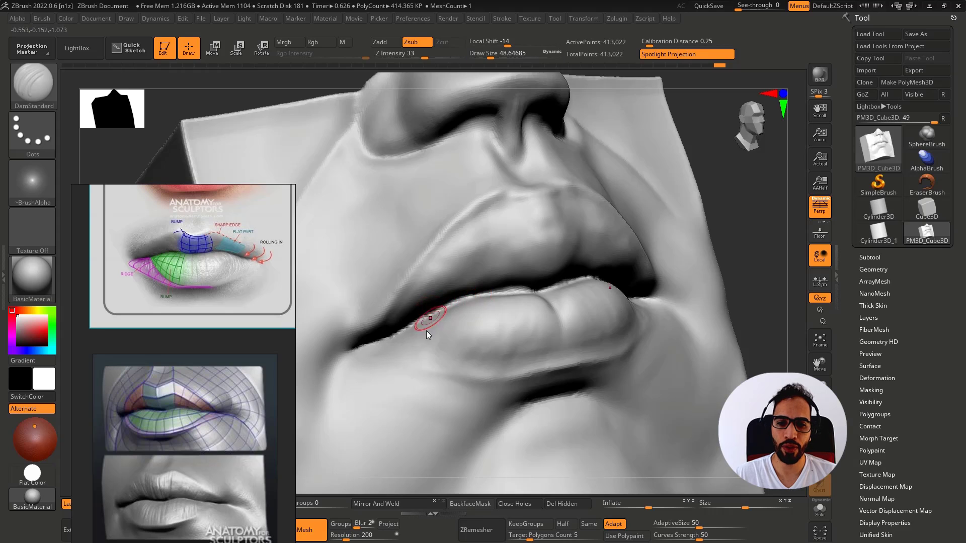
pyautogui.moveTo(427, 331)
pyautogui.keyDown('shift'); pyautogui.mouseDown(button='right')
pyautogui.moveTo(433, 319)
pyautogui.moveTo(421, 325)
pyautogui.mouseUp(button='right'); pyautogui.keyUp('shift')
pyautogui.hotkey('shift', 'f')
pyautogui.hotkey('shift', 'f')
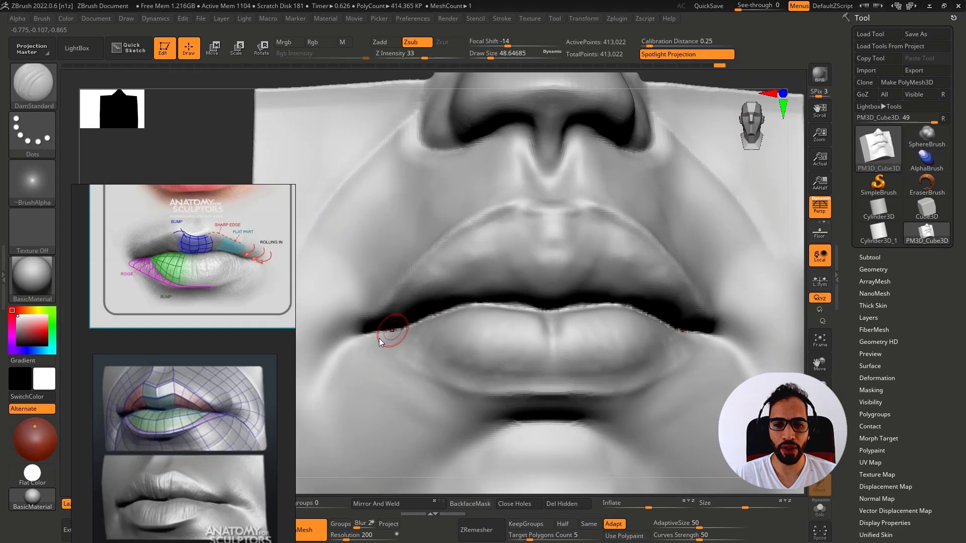
# Step: Mask the parting line between the lips with MaskLasso and invert the mask
pyautogui.moveTo(372, 335)
pyautogui.keyDown('ctrl'); pyautogui.mouseDown()
pyautogui.moveTo(515, 301)
pyautogui.moveTo(563, 313)
pyautogui.moveTo(473, 306)
pyautogui.moveTo(373, 335)
pyautogui.mouseUp(); pyautogui.keyUp('ctrl')
pyautogui.moveTo(475, 350); pyautogui.dragTo(556, 345, button='right')
pyautogui.moveTo(556, 345)
pyautogui.keyDown('ctrl'); pyautogui.mouseDown(button='right')
pyautogui.moveTo(491, 323)
pyautogui.moveTo(473, 287)
pyautogui.mouseUp(button='right'); pyautogui.keyUp('ctrl')
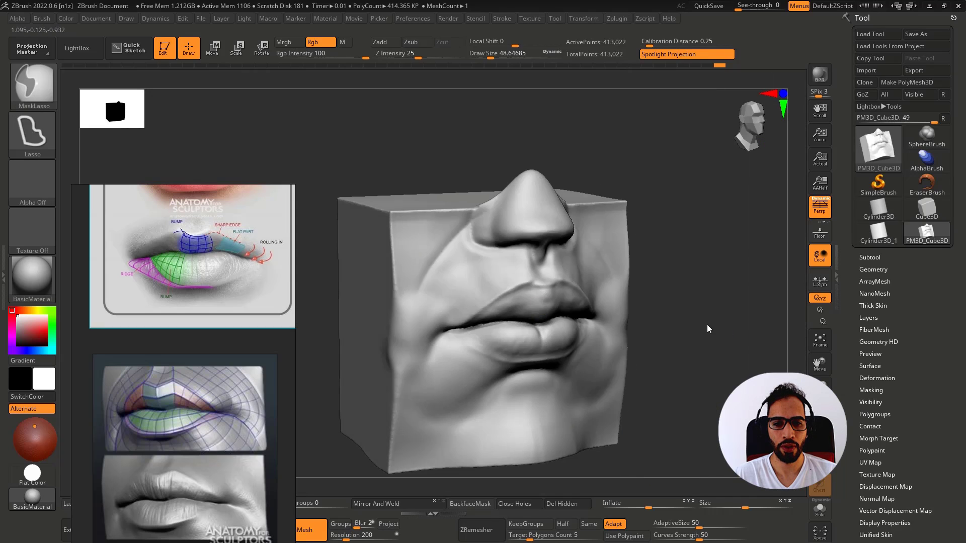
pyautogui.keyDown('ctrl'); pyautogui.click(707, 324); pyautogui.keyUp('ctrl')
# Step: Try to open the gap between the lips by transforming the unmasked parting line vertically with the gizmo
pyautogui.press('w')
pyautogui.moveTo(509, 329); pyautogui.dragTo(487, 321)
pyautogui.keyDown('shift'); pyautogui.moveTo(528, 334); pyautogui.dragTo(545, 342, button='right'); pyautogui.keyUp('shift')
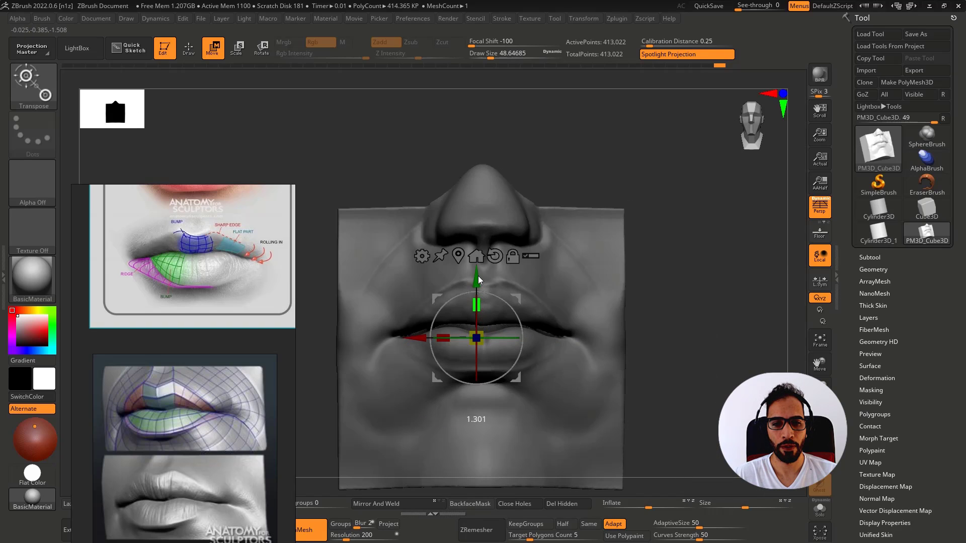
pyautogui.moveTo(477, 282); pyautogui.dragTo(478, 288)
pyautogui.moveTo(481, 294)
pyautogui.mouseDown(button='right')
pyautogui.moveTo(528, 261)
pyautogui.moveTo(548, 292)
pyautogui.moveTo(545, 313)
pyautogui.moveTo(508, 343)
pyautogui.moveTo(626, 331)
pyautogui.moveTo(540, 323)
pyautogui.mouseUp(button='right')
pyautogui.click(35, 437)
pyautogui.press('f')
pyautogui.hotkey('shift', 'f')
pyautogui.keyDown('alt'); pyautogui.moveTo(604, 349); pyautogui.dragTo(707, 371, button='right'); pyautogui.keyUp('alt')
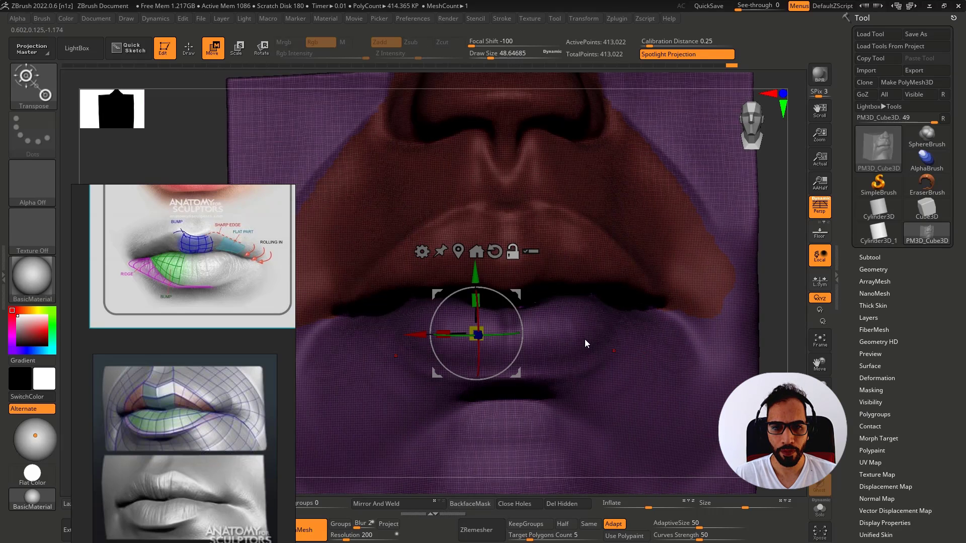
# Step: Reposition the gizmo below the lips, check the opened parting line with polyframe, and return to Draw mode
pyautogui.hotkey('shift', 'f')
pyautogui.moveTo(587, 307); pyautogui.dragTo(551, 316, button='right')
pyautogui.moveTo(594, 346); pyautogui.dragTo(603, 199)
pyautogui.moveTo(599, 326); pyautogui.dragTo(597, 349)
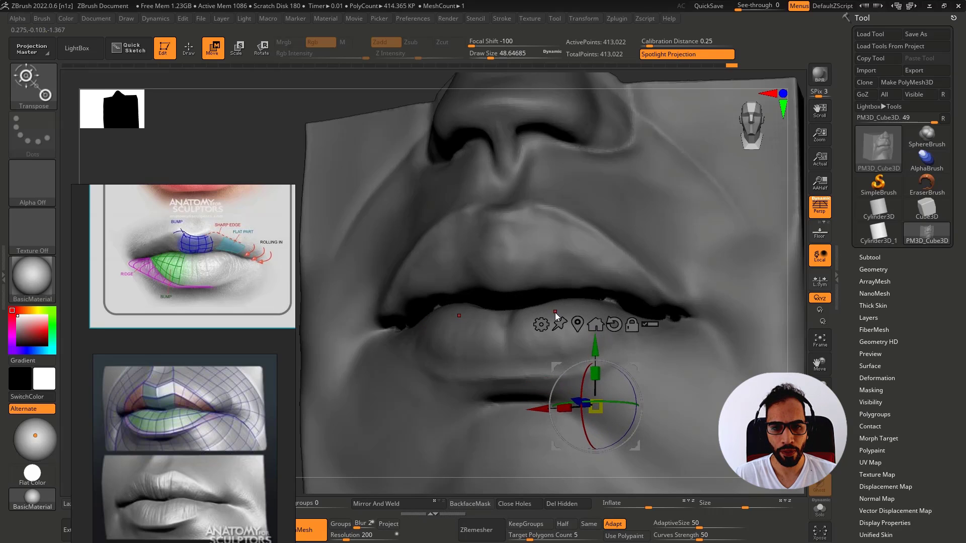
pyautogui.keyDown('shift'); pyautogui.moveTo(535, 314); pyautogui.dragTo(527, 313, button='right'); pyautogui.keyUp('shift')
pyautogui.hotkey('shift', 'f')
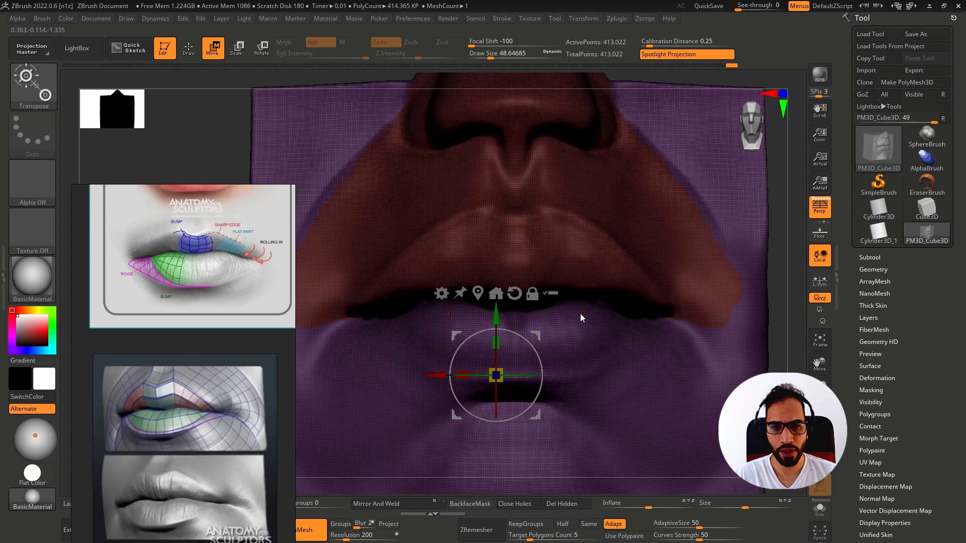
pyautogui.moveTo(599, 296); pyautogui.dragTo(609, 292, button='right')
pyautogui.hotkey('shift', 'f')
pyautogui.press('q')
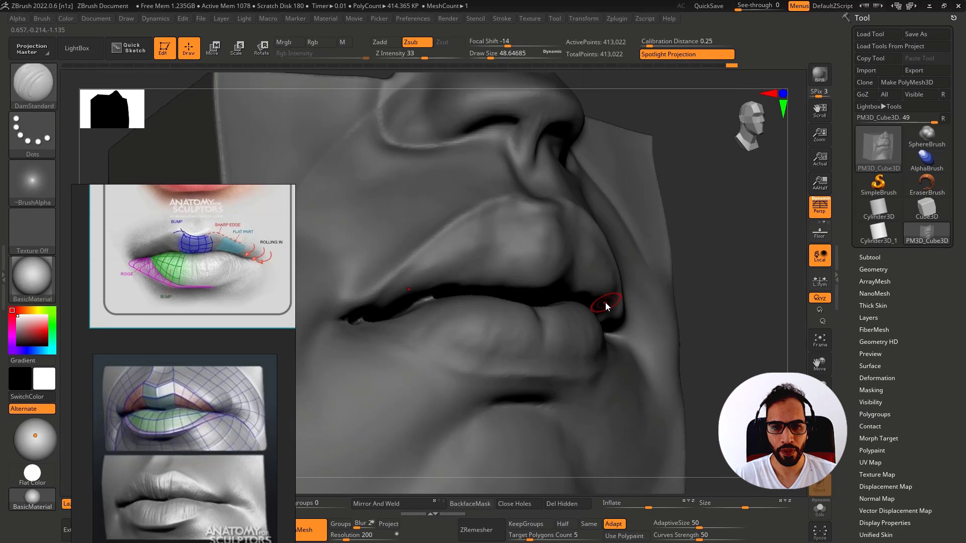
# Step: Undo the gizmo changes and the lasso mask on the parting line
pyautogui.hotkey('ctrl', 'z')
pyautogui.hotkey('ctrl', 'z')
pyautogui.hotkey('ctrl', 'z')
pyautogui.hotkey('ctrl', 'z')
pyautogui.hotkey('ctrl', 'z')
pyautogui.hotkey('ctrl', 'z')
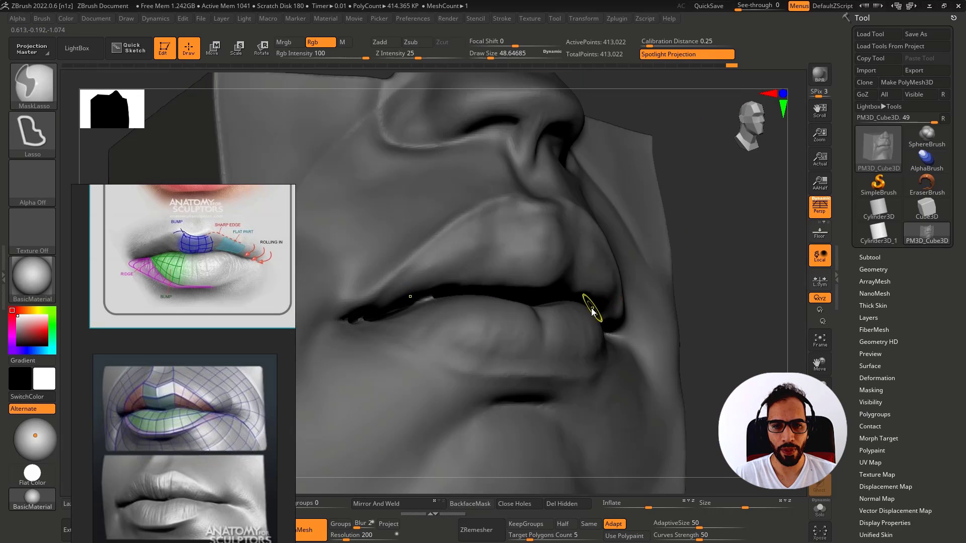
pyautogui.hotkey('ctrl', 'z')
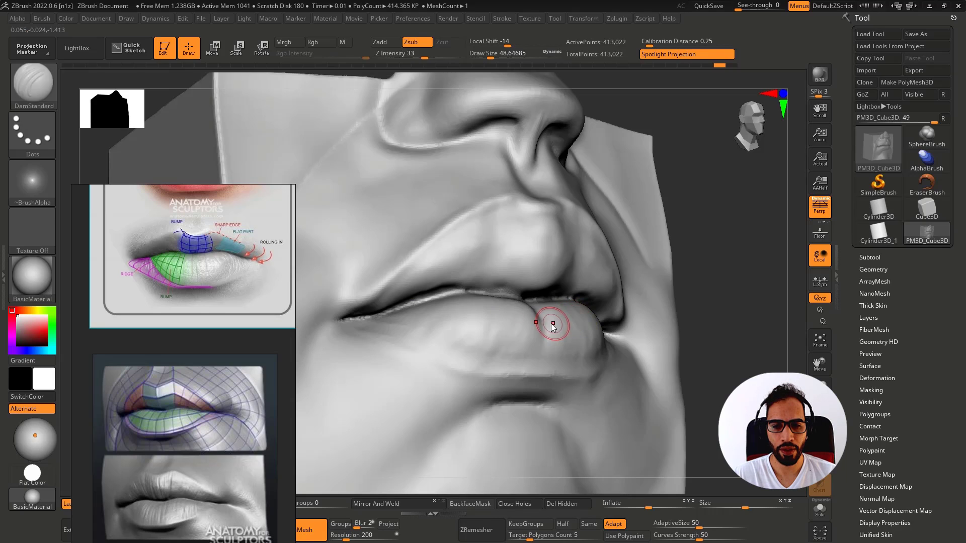
pyautogui.hotkey('ctrl', 'shift', 'z')
# Step: Reduce the DamStandard draw size to about 33 and switch the masking brush to MaskPen
pyautogui.moveTo(438, 304)
pyautogui.mouseDown(button='right')
pyautogui.moveTo(425, 300)
pyautogui.moveTo(454, 315)
pyautogui.moveTo(438, 305)
pyautogui.mouseUp(button='right')
pyautogui.keyDown('alt'); pyautogui.moveTo(503, 288); pyautogui.dragTo(568, 294, button='right'); pyautogui.keyUp('alt')
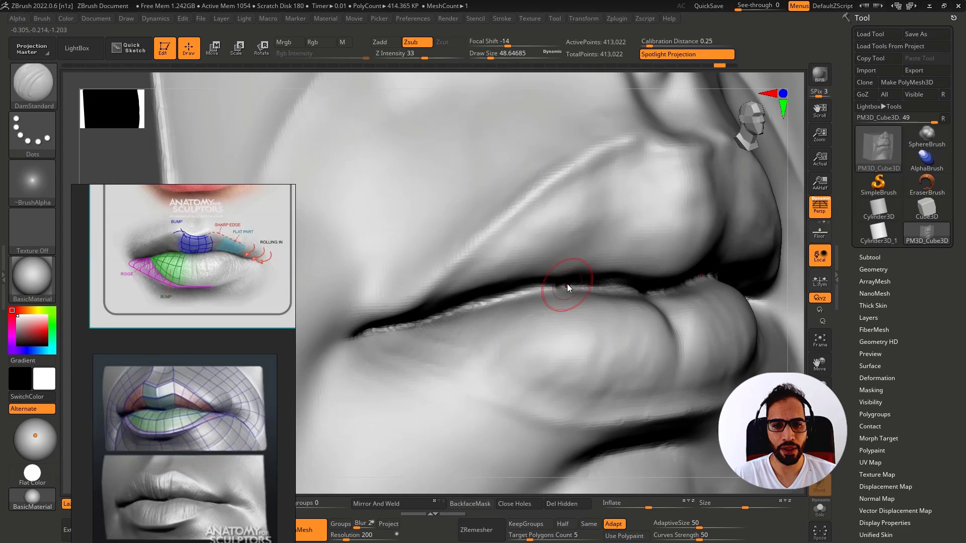
pyautogui.press('s')
pyautogui.moveTo(567, 284); pyautogui.dragTo(564, 284)
pyautogui.keyDown('ctrl'); pyautogui.moveTo(574, 288); pyautogui.dragTo(726, 321, button='right'); pyautogui.keyUp('ctrl')
pyautogui.hotkey('ctrl', 'z')
pyautogui.moveTo(453, 236); pyautogui.dragTo(524, 249, button='right')
pyautogui.keyDown('ctrl'); pyautogui.click(38, 96); pyautogui.keyUp('ctrl')
pyautogui.keyDown('ctrl'); pyautogui.click(231, 145); pyautogui.keyUp('ctrl')
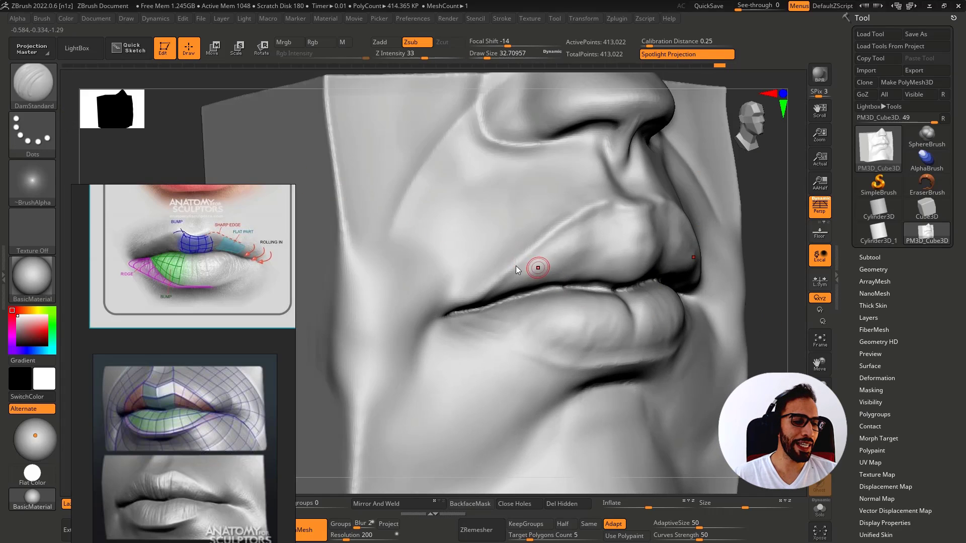
pyautogui.moveTo(619, 282); pyautogui.dragTo(607, 291, button='right')
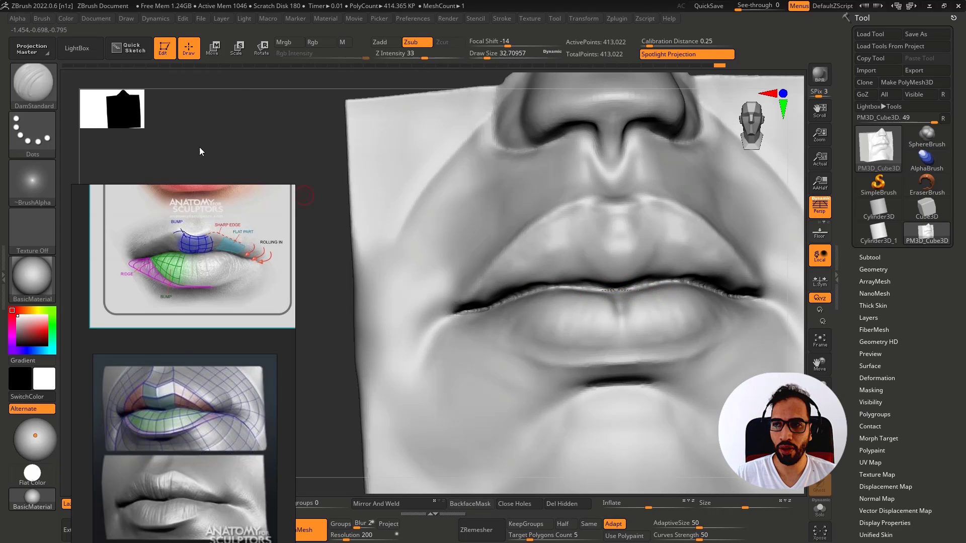
pyautogui.keyDown('ctrl'); pyautogui.click(44, 95); pyautogui.keyUp('ctrl')
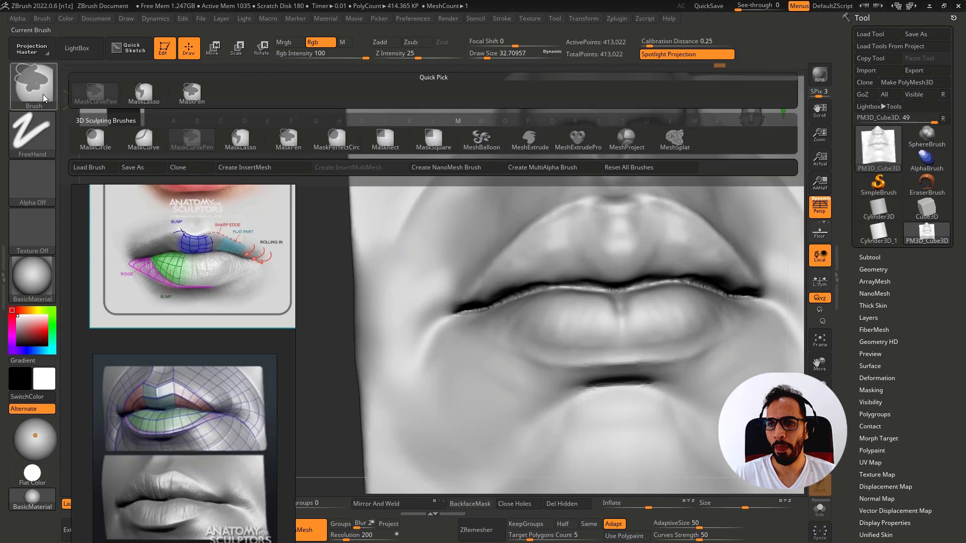
pyautogui.click(192, 94)
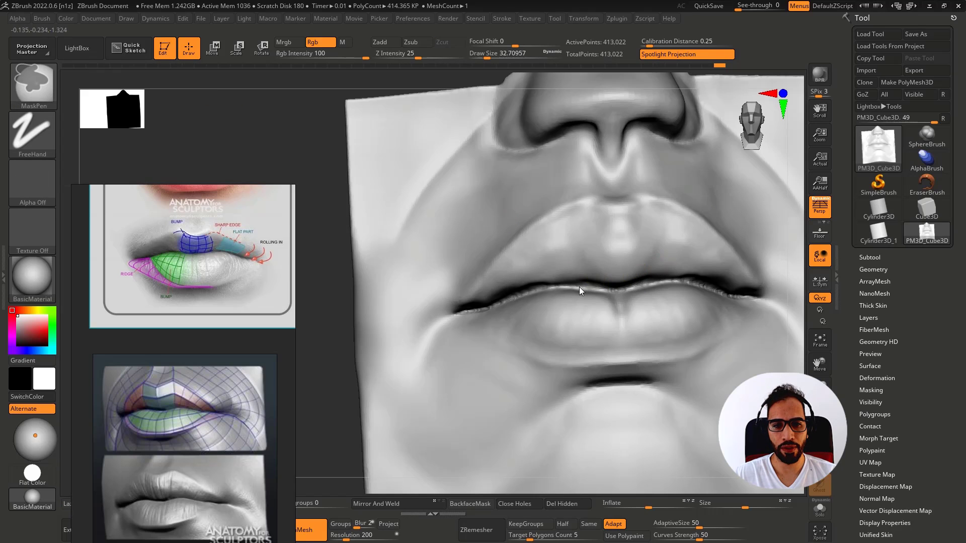
# Step: Paint a thin mask along the central part of the parting line with MaskPen at a draw size of about 18
pyautogui.keyDown('ctrl'); pyautogui.moveTo(649, 313); pyautogui.dragTo(608, 295, button='right'); pyautogui.keyUp('ctrl')
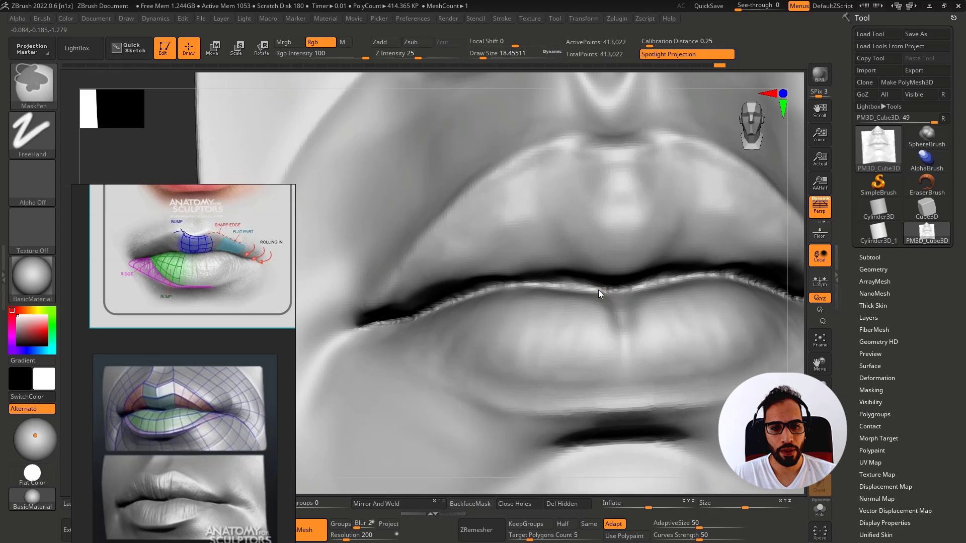
pyautogui.moveTo(621, 291)
pyautogui.keyDown('ctrl'); pyautogui.mouseDown()
pyautogui.moveTo(550, 286)
pyautogui.moveTo(620, 290)
pyautogui.mouseUp(); pyautogui.keyUp('ctrl')
pyautogui.moveTo(538, 283)
pyautogui.keyDown('ctrl'); pyautogui.mouseDown()
pyautogui.moveTo(549, 284)
pyautogui.moveTo(505, 297)
pyautogui.mouseUp(); pyautogui.keyUp('ctrl')
pyautogui.moveTo(506, 297); pyautogui.dragTo(518, 284, button='right')
pyautogui.keyDown('ctrl'); pyautogui.moveTo(517, 284); pyautogui.dragTo(484, 290); pyautogui.keyUp('ctrl')
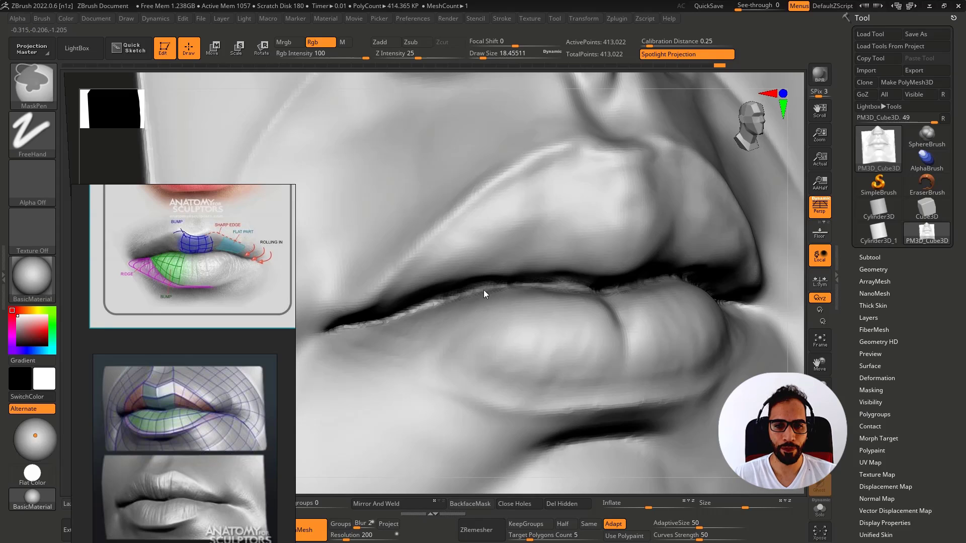
# Step: Extend the parting-line mask out to the mouth corners with MaskPen and erase the excess there
pyautogui.moveTo(391, 317)
pyautogui.keyDown('ctrl'); pyautogui.mouseDown()
pyautogui.moveTo(352, 327)
pyautogui.moveTo(414, 313)
pyautogui.mouseUp(); pyautogui.keyUp('ctrl')
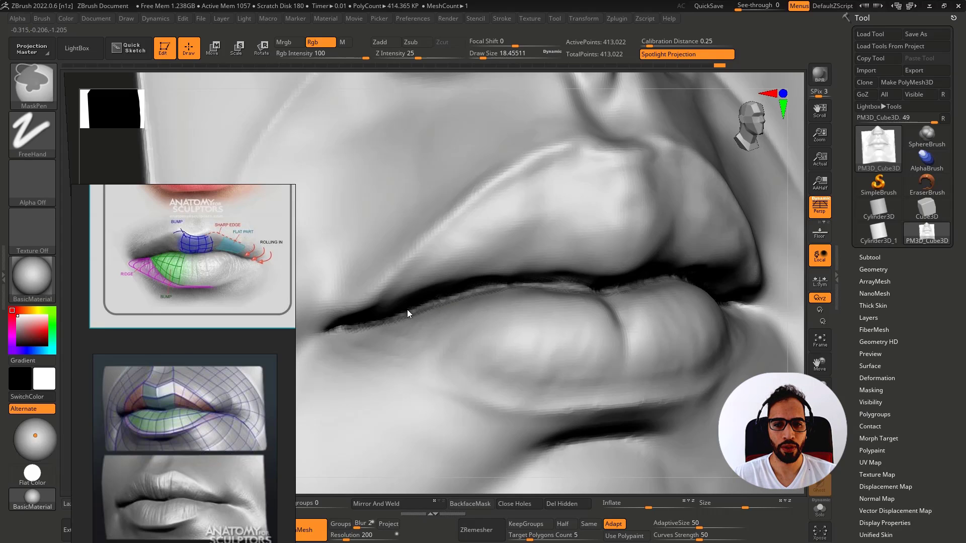
pyautogui.moveTo(349, 321)
pyautogui.keyDown('ctrl'); pyautogui.mouseDown()
pyautogui.moveTo(341, 327)
pyautogui.moveTo(349, 331)
pyautogui.mouseUp(); pyautogui.keyUp('ctrl')
pyautogui.moveTo(349, 331)
pyautogui.mouseDown(button='right')
pyautogui.moveTo(357, 311)
pyautogui.moveTo(345, 317)
pyautogui.mouseUp(button='right')
pyautogui.keyDown('ctrl'); pyautogui.keyDown('alt'); pyautogui.moveTo(390, 309); pyautogui.dragTo(348, 317); pyautogui.keyUp('alt'); pyautogui.keyUp('ctrl')
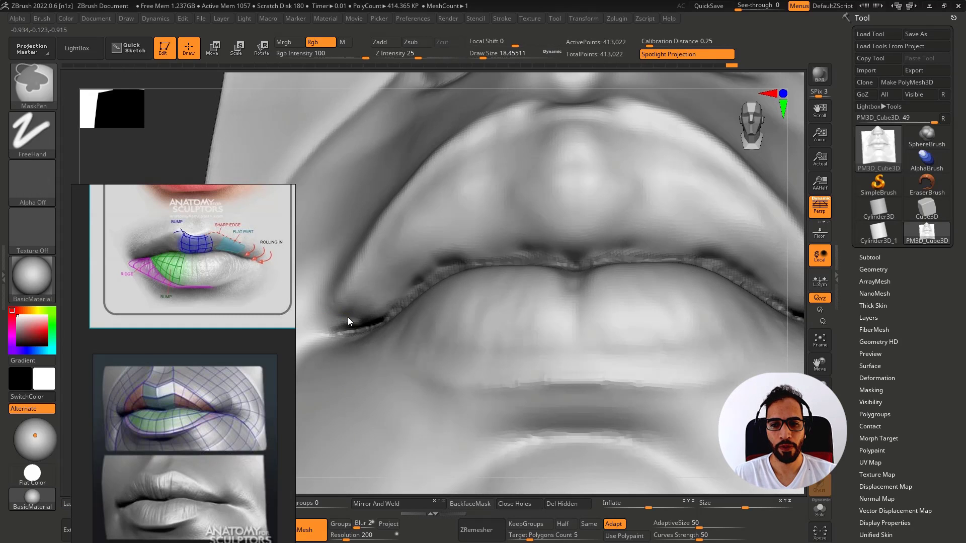
pyautogui.moveTo(437, 315); pyautogui.dragTo(382, 295, button='right')
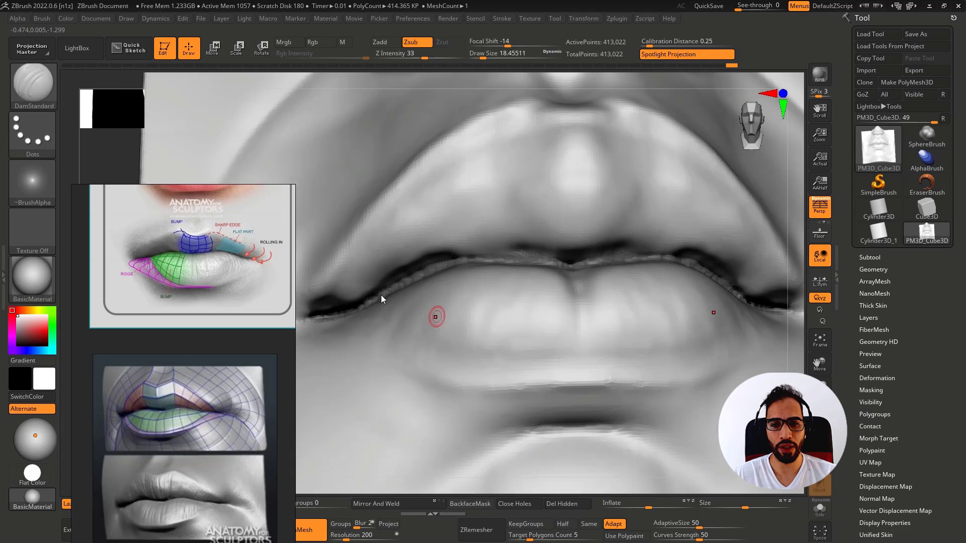
pyautogui.moveTo(414, 337); pyautogui.dragTo(400, 307, button='right')
pyautogui.keyDown('ctrl'); pyautogui.moveTo(476, 316); pyautogui.dragTo(491, 282, button='right'); pyautogui.keyUp('ctrl')
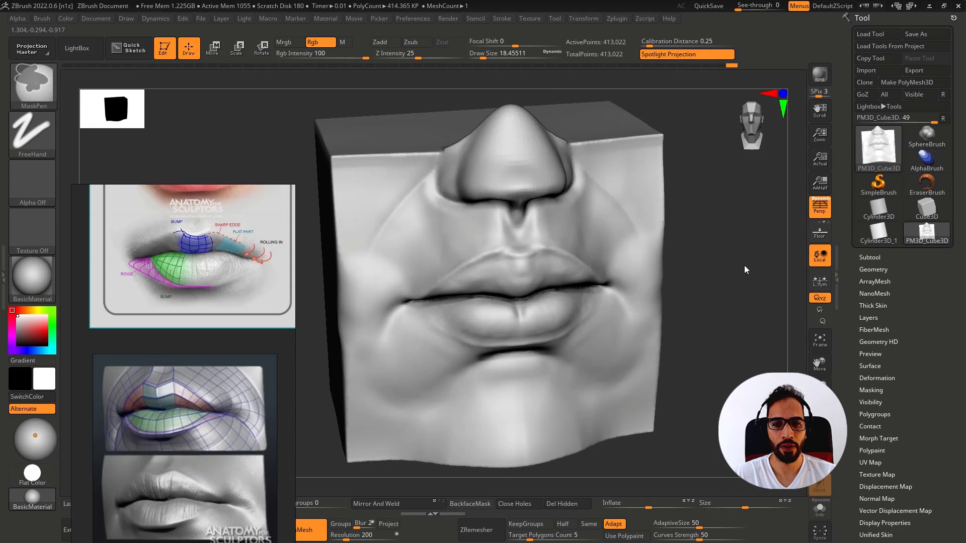
# Step: Blur the parting-line mask and invert it so only the line between the lips stays editable
pyautogui.keyDown('ctrl'); pyautogui.click(745, 264); pyautogui.keyUp('ctrl')
pyautogui.moveTo(635, 272); pyautogui.dragTo(635, 296, button='right')
pyautogui.hotkey('ctrl', 'z')
pyautogui.keyDown('ctrl'); pyautogui.click(576, 243); pyautogui.keyUp('ctrl')
pyautogui.keyDown('ctrl'); pyautogui.click(706, 267); pyautogui.keyUp('ctrl')
# Step: Deepen the unmasked parting line between the lips with the Move gizmo
pyautogui.press('w')
pyautogui.moveTo(495, 290); pyautogui.dragTo(455, 274)
pyautogui.moveTo(551, 264); pyautogui.dragTo(528, 262, button='right')
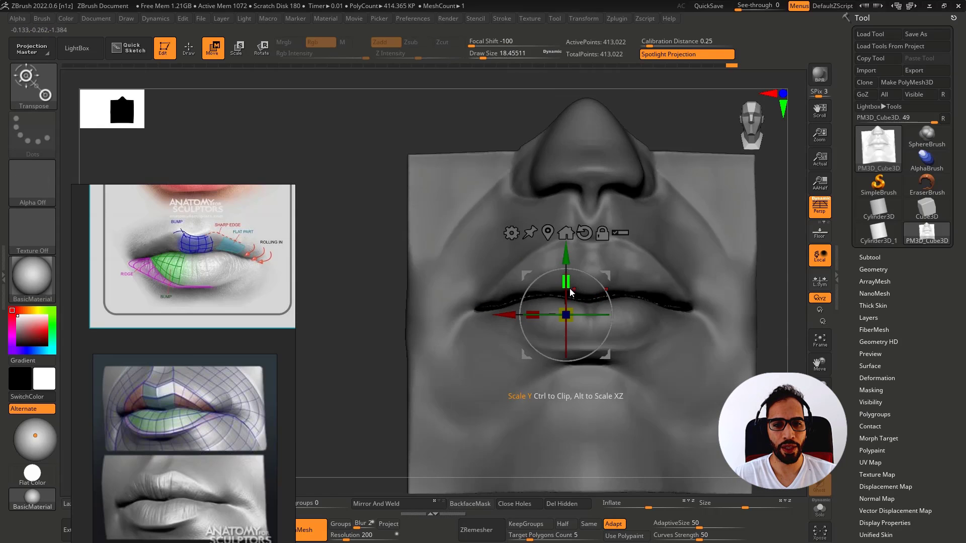
pyautogui.moveTo(568, 285)
pyautogui.mouseDown()
pyautogui.moveTo(563, 213)
pyautogui.moveTo(571, 291)
pyautogui.moveTo(584, 152)
pyautogui.moveTo(575, 357)
pyautogui.moveTo(507, 268)
pyautogui.moveTo(702, 252)
pyautogui.moveTo(703, 293)
pyautogui.mouseUp()
# Step: Clear the mask and re-DynaMesh the mouth, checking the upper and lower polygroups in the polyframe display
pyautogui.hotkey('shift', 'f')
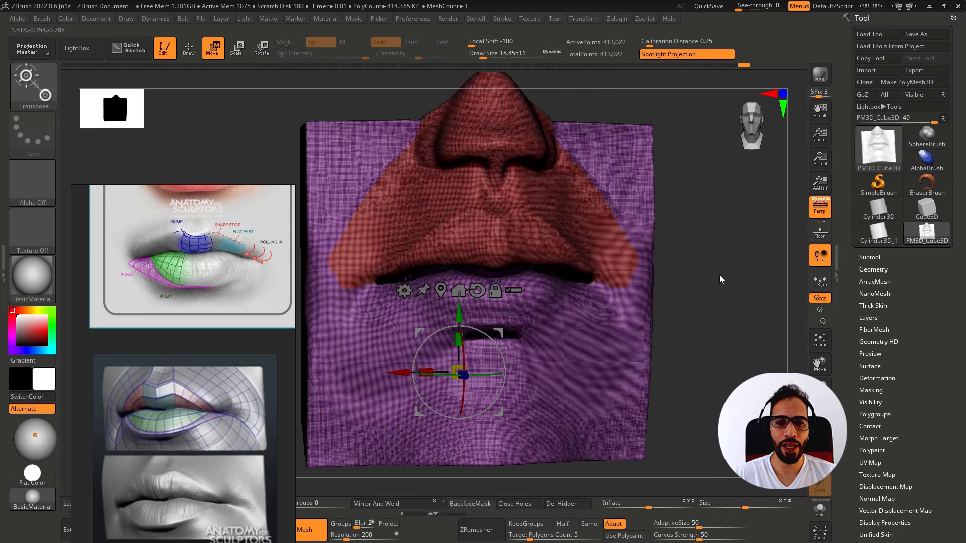
pyautogui.hotkey('shift', 'f')
pyautogui.keyDown('ctrl'); pyautogui.moveTo(713, 249); pyautogui.dragTo(730, 328); pyautogui.keyUp('ctrl')
pyautogui.moveTo(707, 319); pyautogui.dragTo(666, 291)
pyautogui.hotkey('shift', 'f')
pyautogui.hotkey('shift', 'f')
pyautogui.keyDown('alt'); pyautogui.moveTo(563, 294); pyautogui.dragTo(604, 300, button='right'); pyautogui.keyUp('alt')
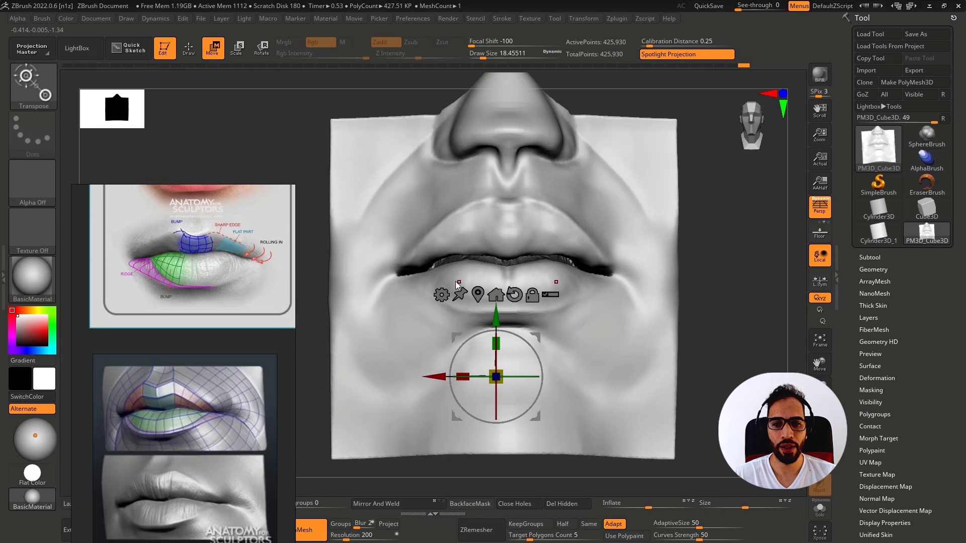
# Step: Return to Draw mode, isolate the lower-lip and chin polygroup, and reduce the Move Topological draw size to about 108
pyautogui.moveTo(453, 280); pyautogui.dragTo(464, 280, button='right')
pyautogui.press('q')
pyautogui.press('s')
pyautogui.moveTo(440, 276)
pyautogui.mouseDown()
pyautogui.moveTo(485, 274)
pyautogui.moveTo(444, 275)
pyautogui.mouseUp()
pyautogui.keyDown('ctrl'); pyautogui.keyDown('shift'); pyautogui.click(492, 234); pyautogui.keyUp('shift'); pyautogui.keyUp('ctrl')
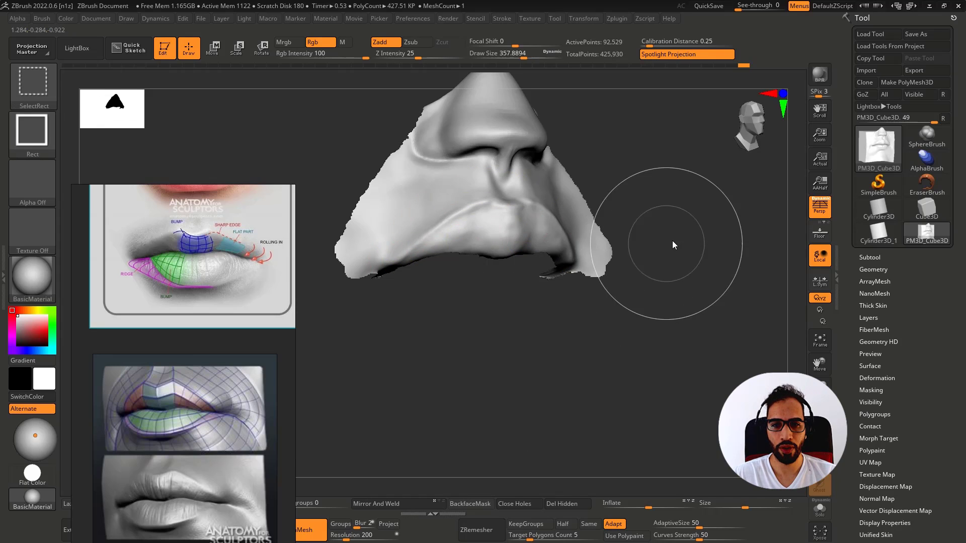
pyautogui.keyDown('ctrl'); pyautogui.keyDown('shift'); pyautogui.moveTo(712, 260); pyautogui.dragTo(694, 264); pyautogui.keyUp('shift'); pyautogui.keyUp('ctrl')
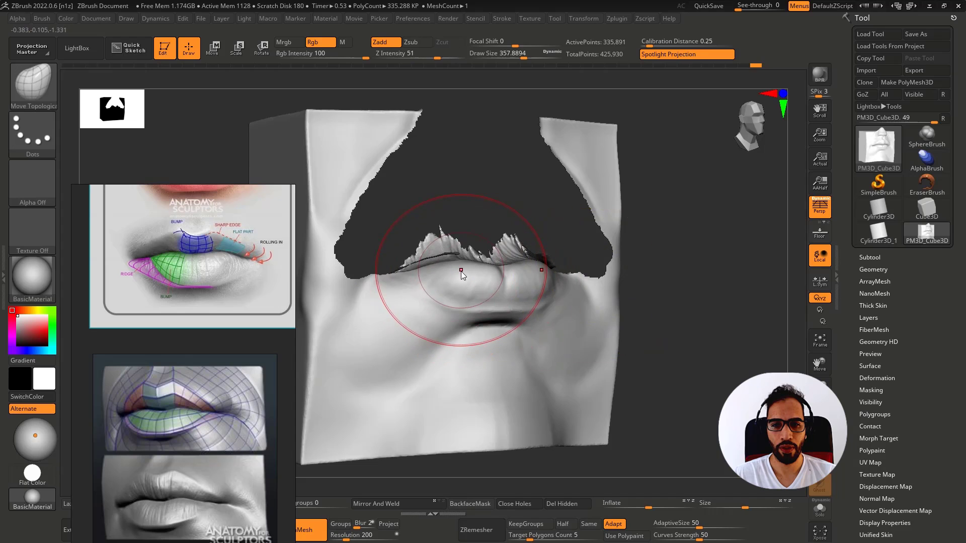
pyautogui.press('[')
pyautogui.moveTo(475, 279)
pyautogui.mouseDown(button='right')
pyautogui.moveTo(473, 216)
pyautogui.moveTo(459, 245)
pyautogui.moveTo(494, 291)
pyautogui.moveTo(478, 298)
pyautogui.moveTo(545, 278)
pyautogui.moveTo(556, 294)
pyautogui.moveTo(536, 272)
pyautogui.moveTo(499, 300)
pyautogui.moveTo(520, 323)
pyautogui.moveTo(509, 279)
pyautogui.moveTo(517, 255)
pyautogui.mouseUp(button='right')
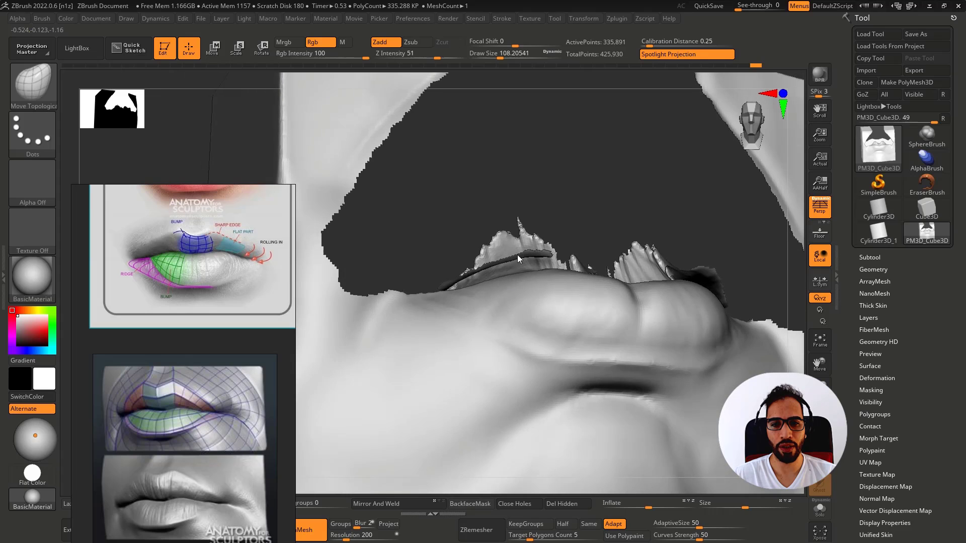
# Step: Show the whole mesh again, check its polygroups, and set the Move Topological draw size to about 94
pyautogui.hotkey('ctrl', 'shift')
pyautogui.keyDown('ctrl'); pyautogui.keyDown('shift'); pyautogui.click(611, 206); pyautogui.keyUp('shift'); pyautogui.keyUp('ctrl')
pyautogui.keyDown('ctrl'); pyautogui.moveTo(611, 206); pyautogui.dragTo(593, 197, button='right'); pyautogui.keyUp('ctrl')
pyautogui.hotkey('shift', 'f')
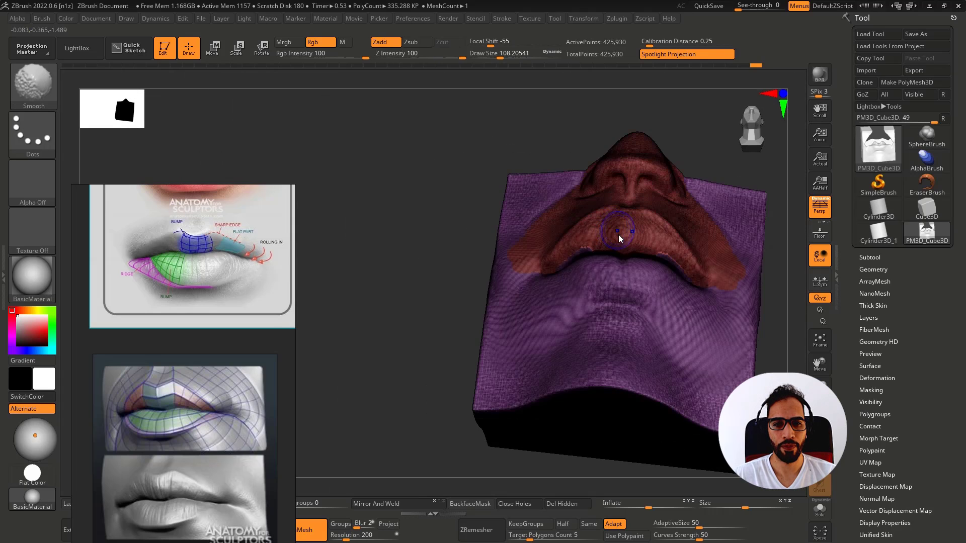
pyautogui.hotkey('shift', 'f')
pyautogui.moveTo(617, 235)
pyautogui.keyDown('ctrl'); pyautogui.mouseDown(button='right')
pyautogui.moveTo(612, 261)
pyautogui.moveTo(594, 264)
pyautogui.mouseUp(button='right'); pyautogui.keyUp('ctrl')
pyautogui.moveTo(591, 270); pyautogui.dragTo(587, 264)
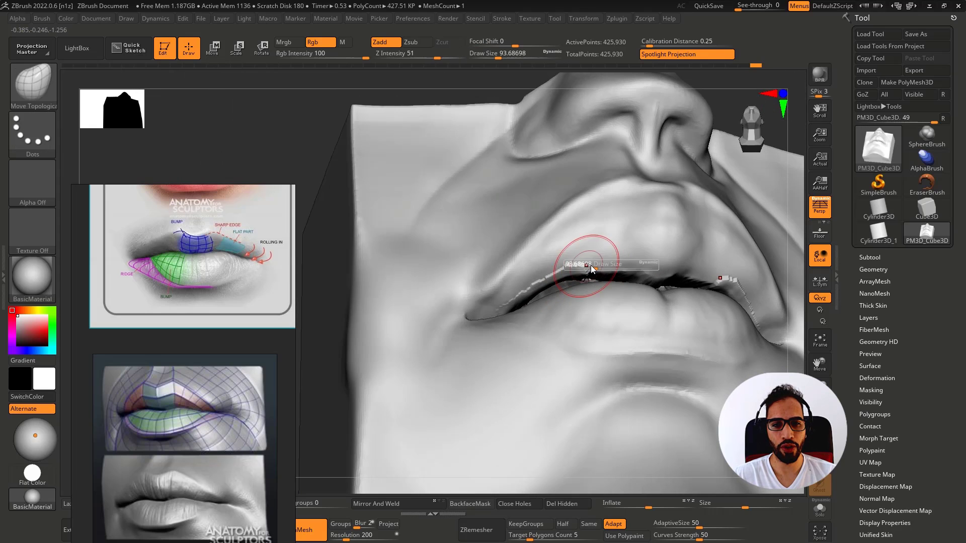
pyautogui.hotkey('ctrl', 'z')
pyautogui.keyDown('ctrl'); pyautogui.keyDown('shift'); pyautogui.click(670, 220); pyautogui.keyUp('shift'); pyautogui.keyUp('ctrl')
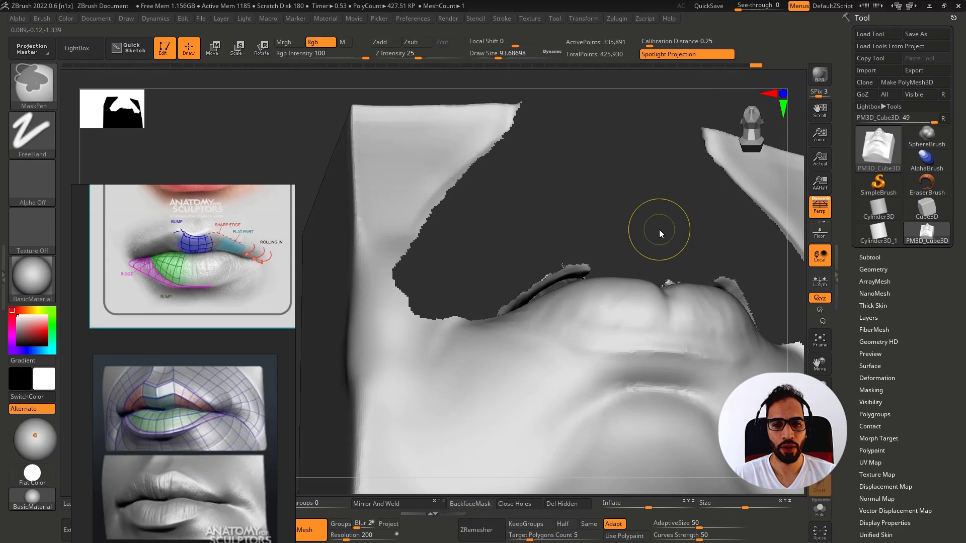
pyautogui.keyDown('ctrl'); pyautogui.keyDown('shift'); pyautogui.click(659, 229); pyautogui.keyUp('shift'); pyautogui.keyUp('ctrl')
pyautogui.hotkey('ctrl', 'z')
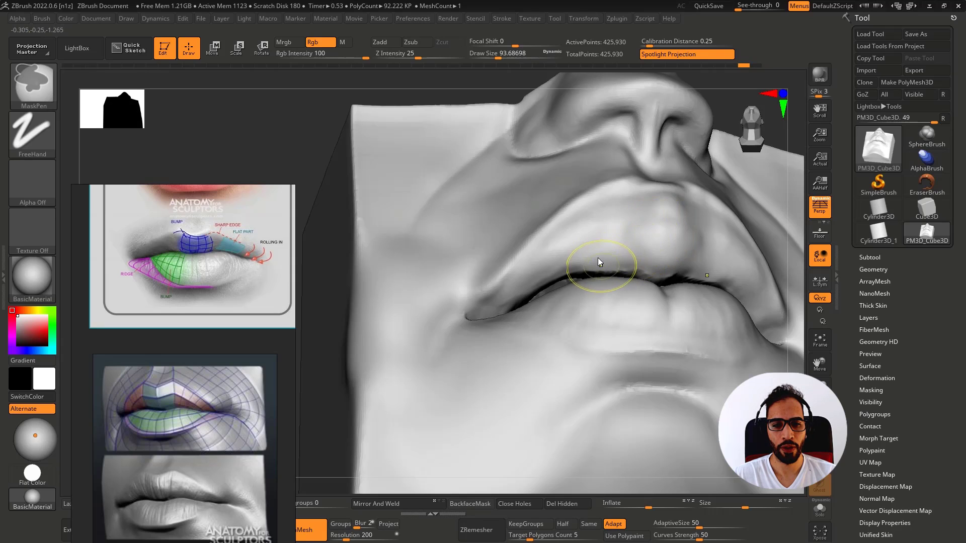
pyautogui.keyDown('ctrl'); pyautogui.keyDown('shift'); pyautogui.click(608, 242); pyautogui.keyUp('shift'); pyautogui.keyUp('ctrl')
pyautogui.keyDown('ctrl'); pyautogui.keyDown('shift'); pyautogui.moveTo(548, 342); pyautogui.dragTo(589, 310); pyautogui.keyUp('shift'); pyautogui.keyUp('ctrl')
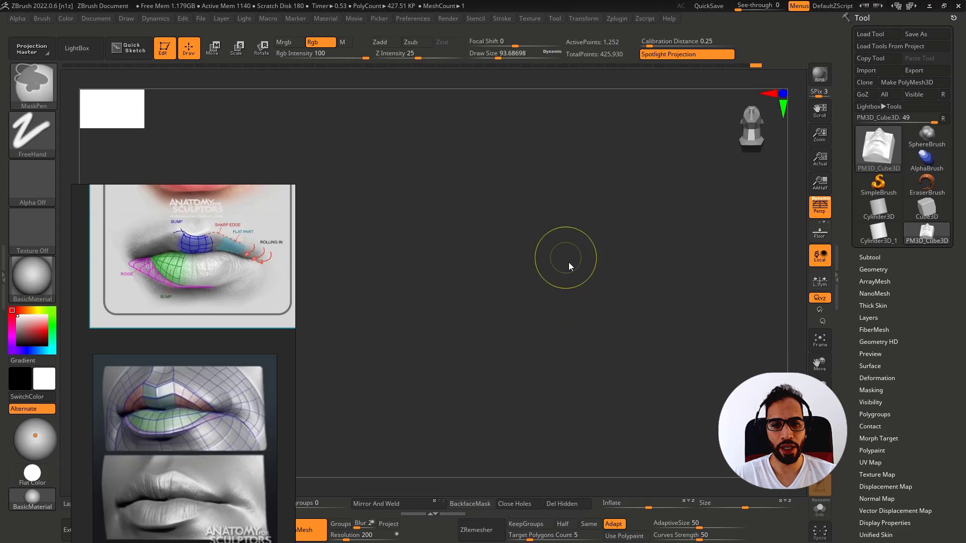
pyautogui.keyDown('ctrl'); pyautogui.keyDown('shift'); pyautogui.moveTo(524, 312); pyautogui.dragTo(592, 334); pyautogui.keyUp('shift'); pyautogui.keyUp('ctrl')
pyautogui.keyDown('ctrl'); pyautogui.keyDown('shift'); pyautogui.click(615, 322); pyautogui.keyUp('shift'); pyautogui.keyUp('ctrl')
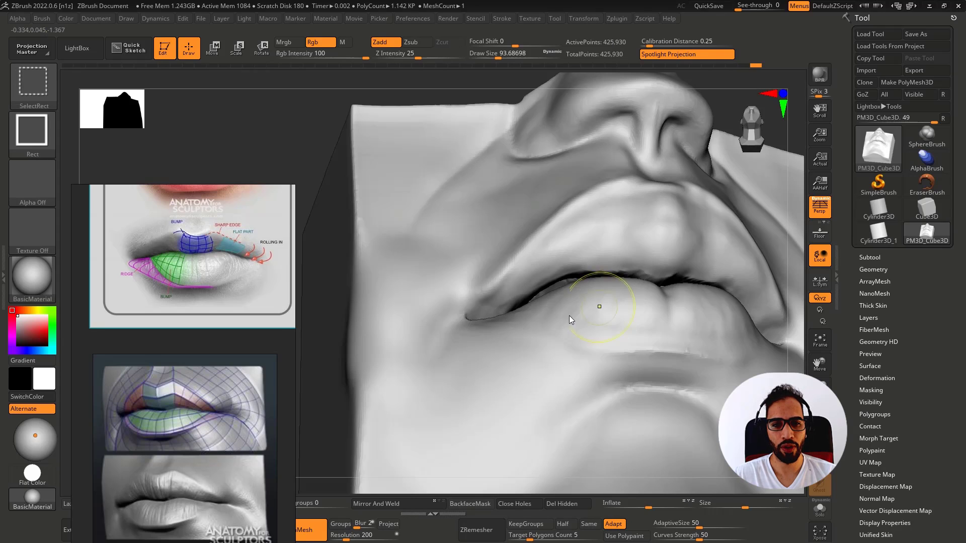
pyautogui.keyDown('ctrl'); pyautogui.keyDown('shift'); pyautogui.click(550, 256); pyautogui.keyUp('shift'); pyautogui.keyUp('ctrl')
pyautogui.keyDown('ctrl'); pyautogui.keyDown('shift'); pyautogui.moveTo(448, 412); pyautogui.dragTo(514, 434); pyautogui.keyUp('shift'); pyautogui.keyUp('ctrl')
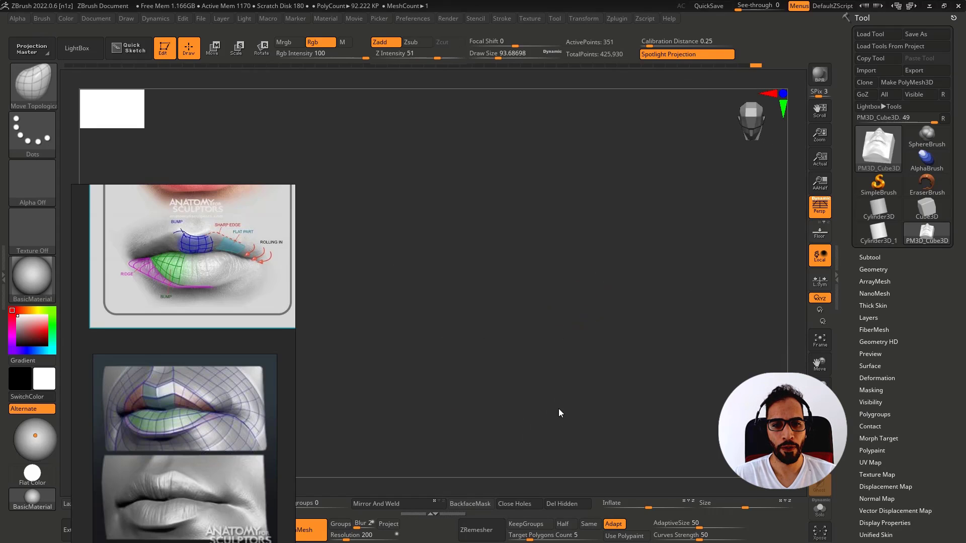
pyautogui.keyDown('ctrl'); pyautogui.keyDown('shift'); pyautogui.click(626, 349); pyautogui.keyUp('shift'); pyautogui.keyUp('ctrl')
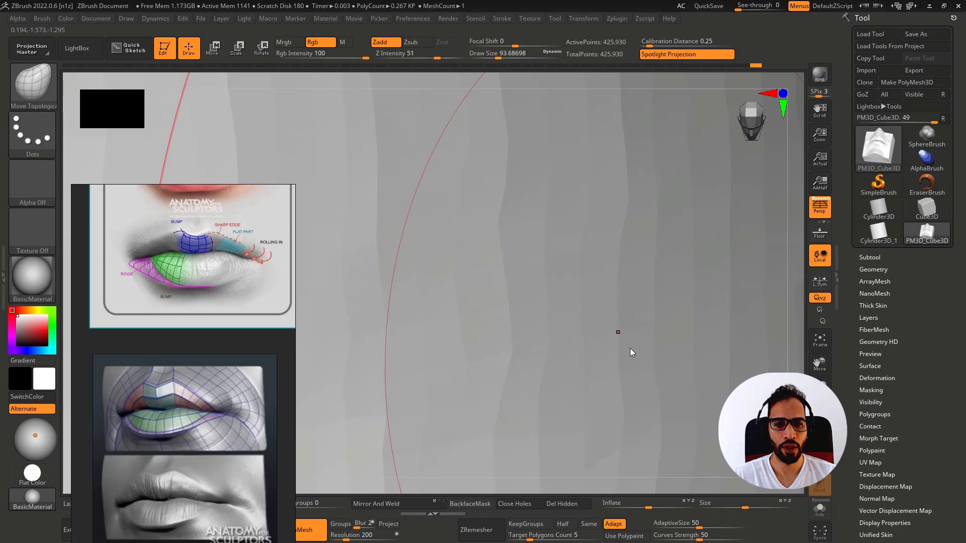
# Step: Isolate the lower-lip and chin polygroup with the polyframe displayed
pyautogui.hotkey('shift', 'f')
pyautogui.moveTo(698, 327); pyautogui.dragTo(692, 266)
pyautogui.keyDown('ctrl'); pyautogui.keyDown('shift'); pyautogui.click(591, 360); pyautogui.keyUp('shift'); pyautogui.keyUp('ctrl')
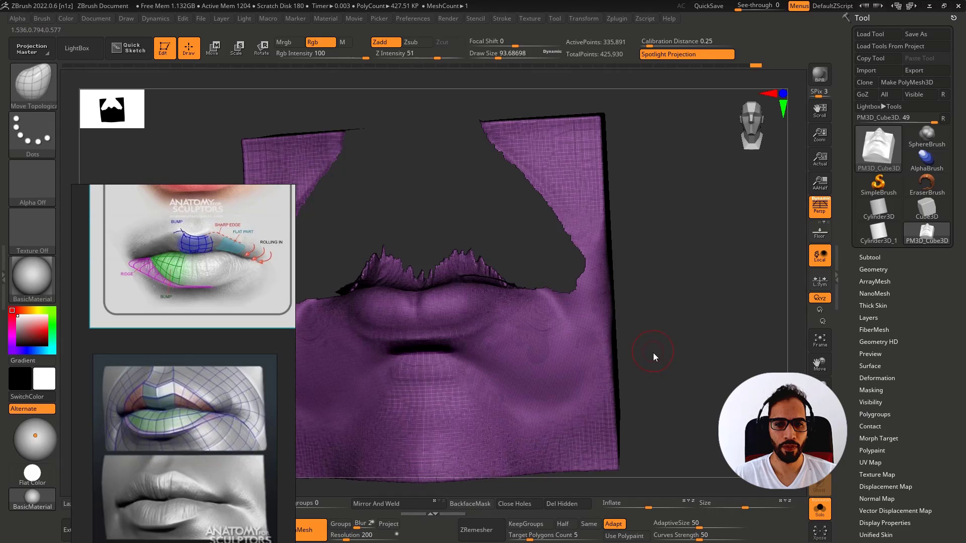
# Step: Enable the Double display property so the inner surfaces of the isolated lower lip render on both sides
pyautogui.scroll(-5, 901, 352)
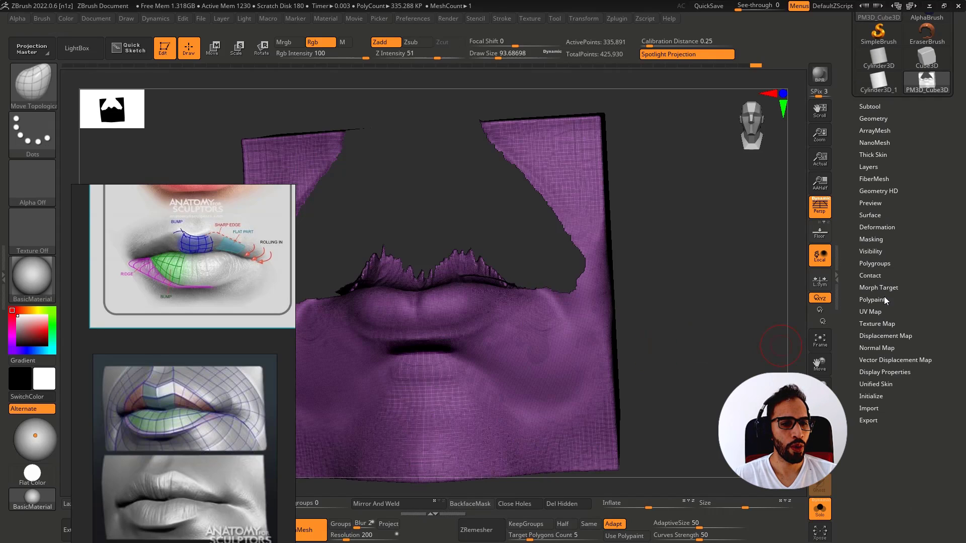
pyautogui.click(877, 372)
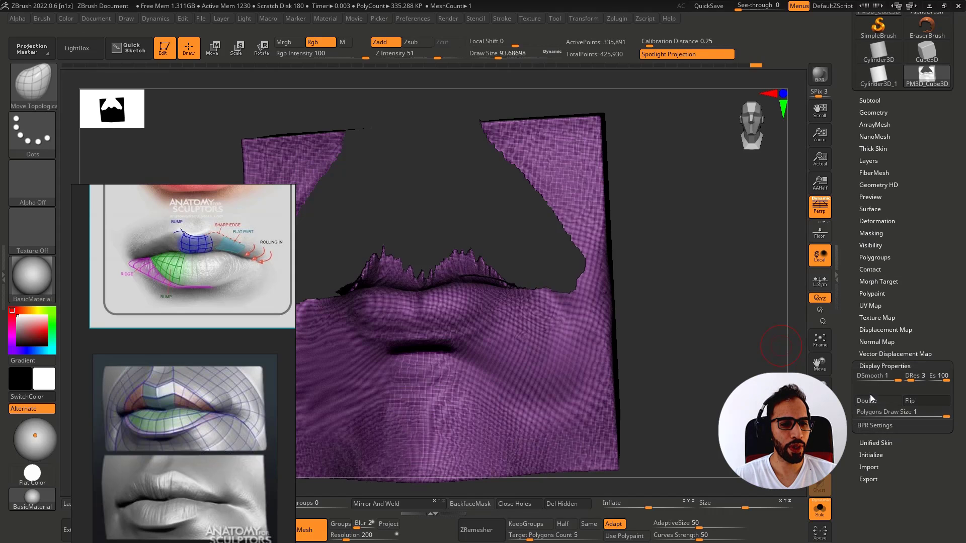
pyautogui.click(872, 400)
pyautogui.keyDown('alt'); pyautogui.moveTo(653, 353); pyautogui.dragTo(805, 354); pyautogui.keyUp('alt')
pyautogui.hotkey('shift', 'f')
pyautogui.moveTo(569, 292)
pyautogui.mouseDown(button='right')
pyautogui.moveTo(539, 266)
pyautogui.moveTo(549, 298)
pyautogui.moveTo(558, 267)
pyautogui.moveTo(576, 287)
pyautogui.moveTo(560, 268)
pyautogui.moveTo(568, 269)
pyautogui.mouseUp(button='right')
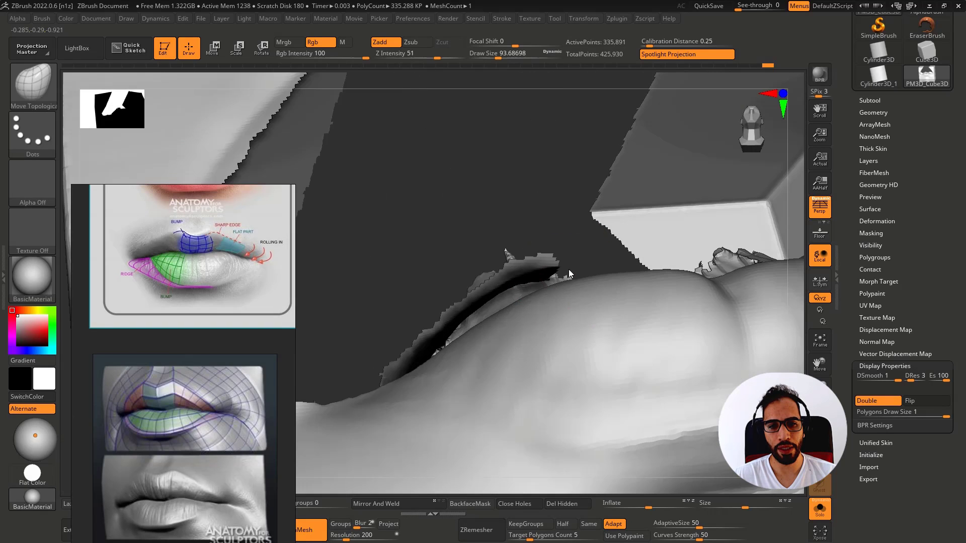
# Step: Set the masking brush to MaskLasso and the selection brush to SelectLasso
pyautogui.keyDown('ctrl'); pyautogui.click(32, 83); pyautogui.keyUp('ctrl')
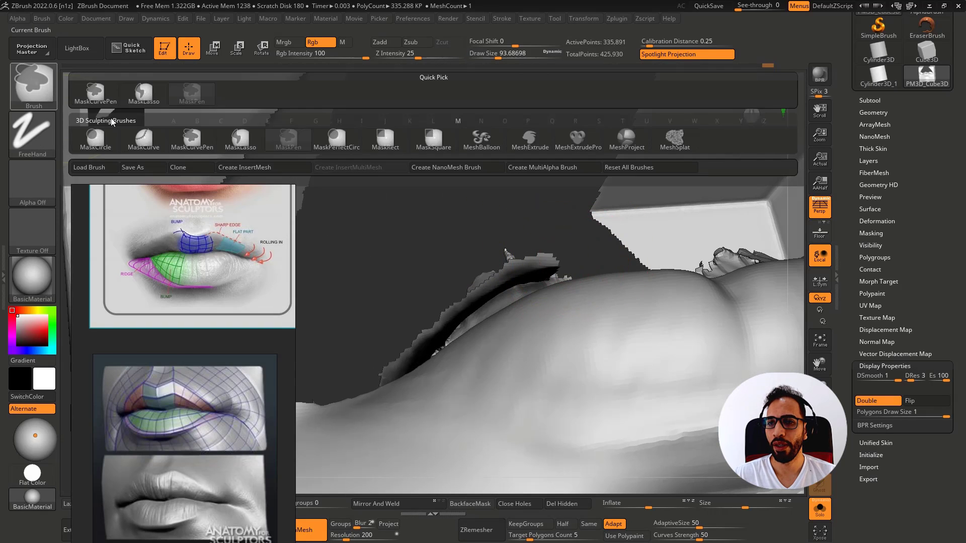
pyautogui.click(250, 139)
pyautogui.keyDown('ctrl'); pyautogui.keyDown('shift'); pyautogui.click(50, 82); pyautogui.keyUp('shift'); pyautogui.keyUp('ctrl')
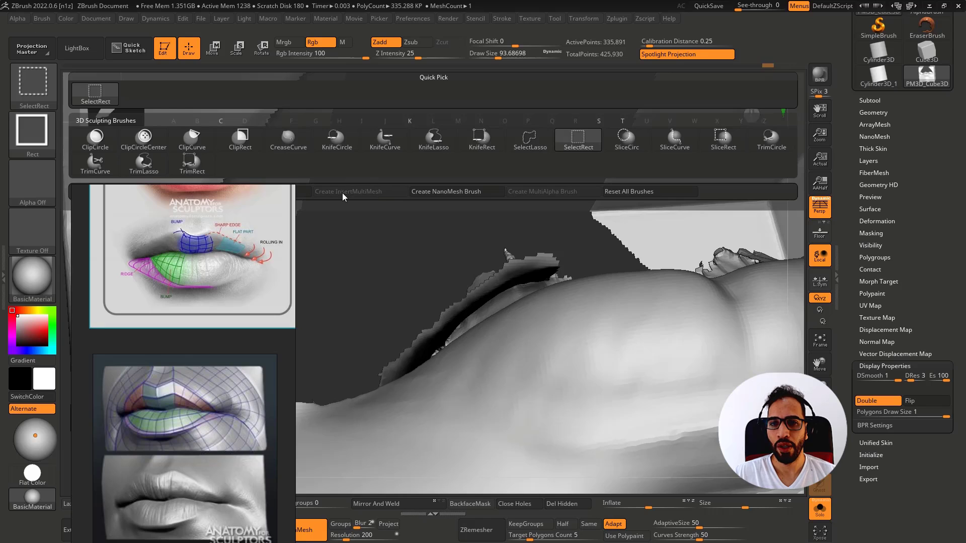
pyautogui.click(525, 151)
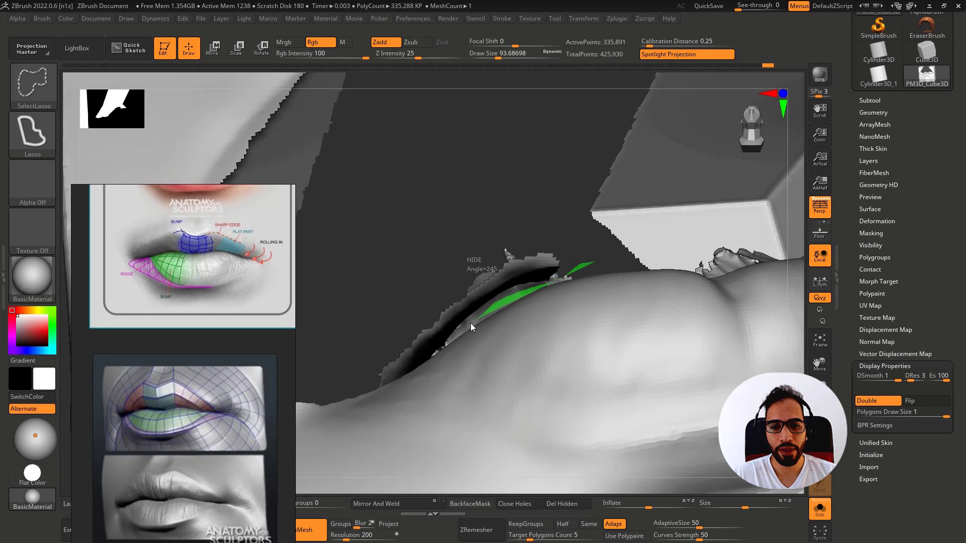
# Step: Hide the stray inner flap of geometry above the lower lip and mouth corner using SelectLasso
pyautogui.keyDown('ctrl'); pyautogui.keyDown('alt'); pyautogui.keyDown('shift'); pyautogui.moveTo(446, 342); pyautogui.dragTo(528, 166); pyautogui.keyUp('shift'); pyautogui.keyUp('alt'); pyautogui.keyUp('ctrl')
pyautogui.moveTo(505, 254)
pyautogui.mouseDown()
pyautogui.moveTo(504, 280)
pyautogui.moveTo(449, 342)
pyautogui.mouseUp()
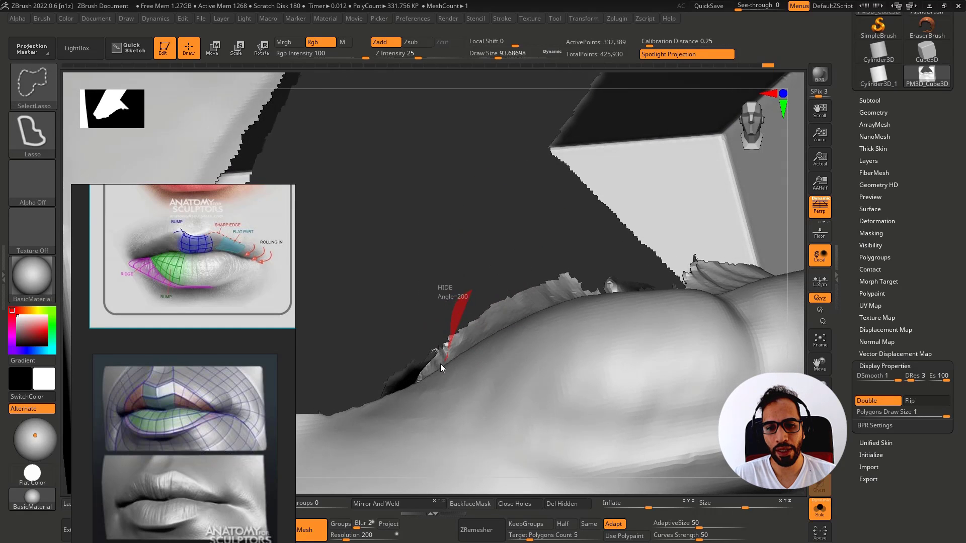
pyautogui.keyDown('ctrl'); pyautogui.keyDown('alt'); pyautogui.keyDown('shift'); pyautogui.moveTo(358, 362); pyautogui.dragTo(443, 296); pyautogui.keyUp('shift'); pyautogui.keyUp('alt'); pyautogui.keyUp('ctrl')
pyautogui.moveTo(443, 296)
pyautogui.mouseDown()
pyautogui.moveTo(436, 329)
pyautogui.moveTo(454, 299)
pyautogui.moveTo(464, 187)
pyautogui.mouseUp()
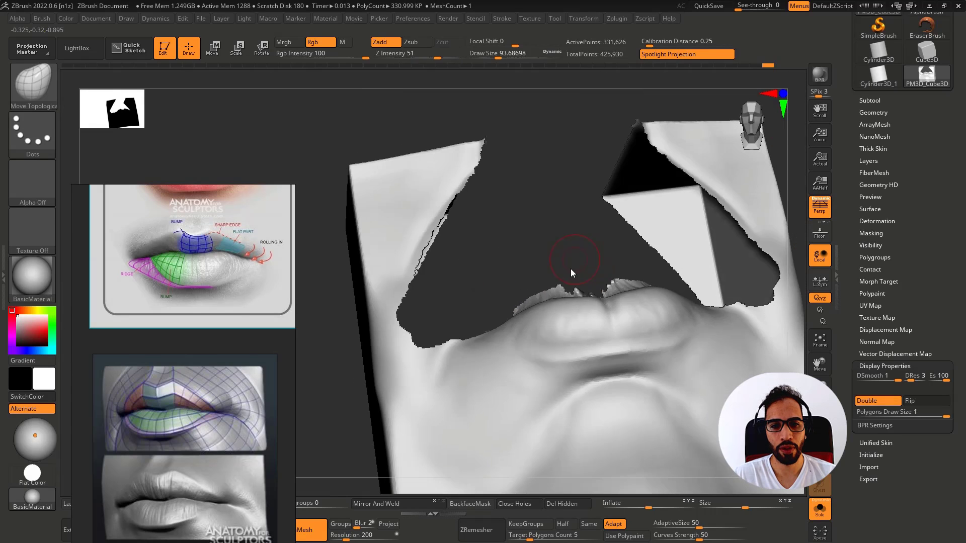
# Step: Show the whole mesh and examine the lips and their polygroup border along the parting line
pyautogui.moveTo(568, 256); pyautogui.dragTo(578, 220)
pyautogui.moveTo(580, 216)
pyautogui.mouseDown(button='right')
pyautogui.moveTo(590, 168)
pyautogui.moveTo(621, 185)
pyautogui.moveTo(636, 253)
pyautogui.moveTo(622, 270)
pyautogui.moveTo(538, 249)
pyautogui.mouseUp(button='right')
pyautogui.hotkey('shift', 'f')
pyautogui.hotkey('shift', 'f')
pyautogui.moveTo(631, 247)
pyautogui.mouseDown(button='right')
pyautogui.moveTo(603, 237)
pyautogui.moveTo(692, 240)
pyautogui.moveTo(658, 242)
pyautogui.mouseUp(button='right')
pyautogui.keyDown('ctrl'); pyautogui.keyDown('shift'); pyautogui.click(694, 222); pyautogui.keyUp('shift'); pyautogui.keyUp('ctrl')
pyautogui.rightClick(615, 301)
pyautogui.hotkey('shift', 'f')
pyautogui.hotkey('shift', 'f')
pyautogui.keyDown('ctrl'); pyautogui.moveTo(613, 306); pyautogui.dragTo(599, 320, button='right'); pyautogui.keyUp('ctrl')
# Step: Set the Move Topological draw size to about 299 and isolate the lower-lip and chin polygroup
pyautogui.press('s')
pyautogui.moveTo(560, 286)
pyautogui.mouseDown()
pyautogui.moveTo(569, 287)
pyautogui.moveTo(551, 283)
pyautogui.moveTo(577, 292)
pyautogui.moveTo(561, 288)
pyautogui.mouseUp()
pyautogui.keyDown('ctrl'); pyautogui.keyDown('shift'); pyautogui.click(567, 292); pyautogui.keyUp('shift'); pyautogui.keyUp('ctrl')
pyautogui.press('s')
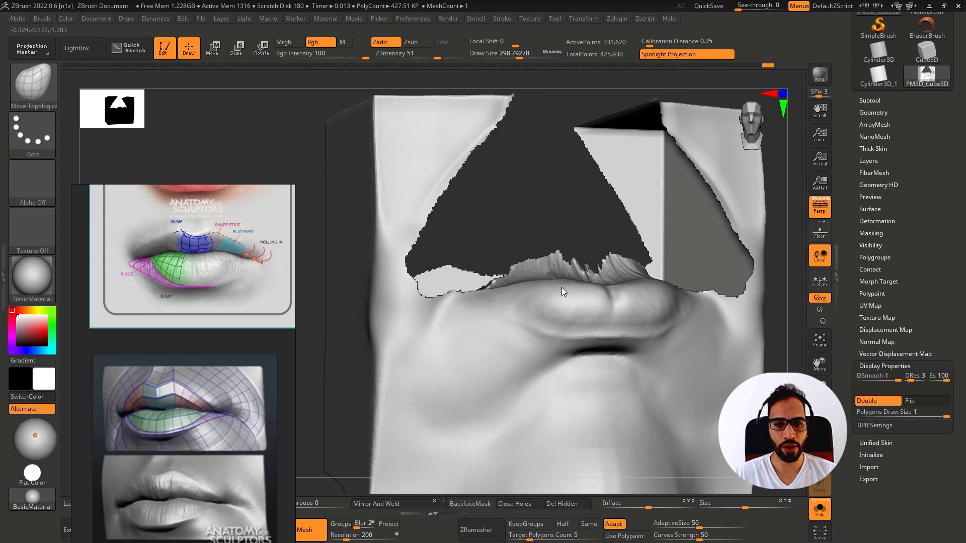
# Step: Reduce the Move Topological draw size to about 172 and reshape the upper edge of the isolated lower lip
pyautogui.press('[')
pyautogui.press('[')
pyautogui.moveTo(569, 280); pyautogui.dragTo(571, 281, button='right')
pyautogui.press('[')
pyautogui.moveTo(573, 277)
pyautogui.mouseDown()
pyautogui.moveTo(569, 286)
pyautogui.moveTo(539, 285)
pyautogui.mouseUp()
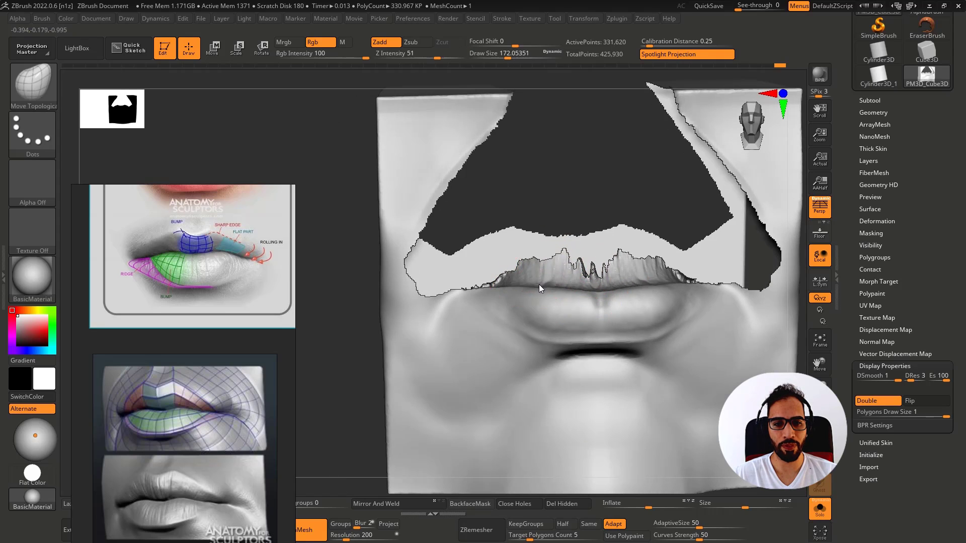
pyautogui.moveTo(539, 285); pyautogui.dragTo(551, 286, button='right')
pyautogui.moveTo(552, 283); pyautogui.dragTo(556, 288)
pyautogui.keyDown('shift'); pyautogui.moveTo(557, 288); pyautogui.dragTo(532, 278, button='right'); pyautogui.keyUp('shift')
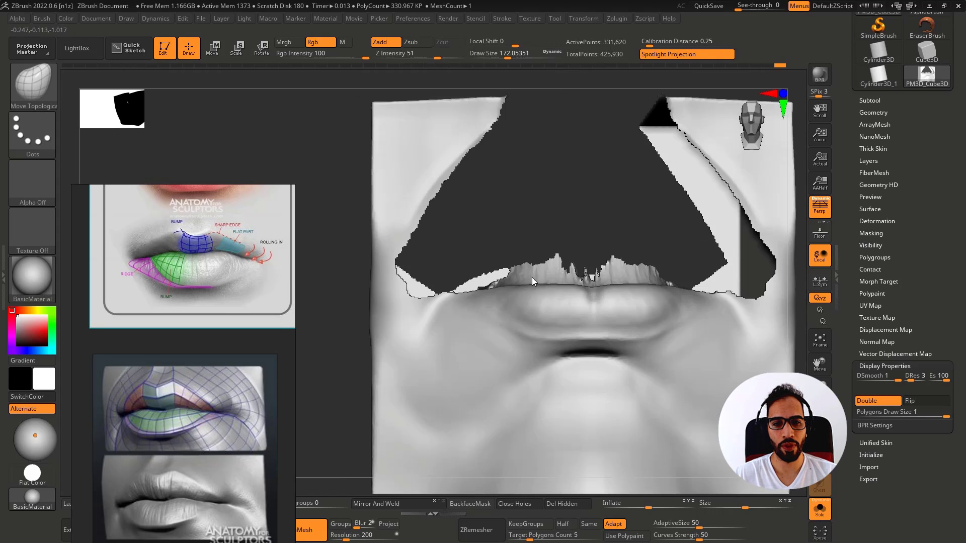
# Step: Isolate the polygroup with the nose and upper lip and smooth the upper lip's inner edge
pyautogui.keyDown('ctrl'); pyautogui.moveTo(419, 317); pyautogui.dragTo(390, 342, button='right'); pyautogui.keyUp('ctrl')
pyautogui.keyDown('ctrl'); pyautogui.keyDown('shift'); pyautogui.click(386, 347); pyautogui.keyUp('shift'); pyautogui.keyUp('ctrl')
pyautogui.moveTo(544, 319)
pyautogui.mouseDown(button='right')
pyautogui.moveTo(551, 298)
pyautogui.moveTo(536, 332)
pyautogui.moveTo(526, 293)
pyautogui.moveTo(518, 320)
pyautogui.moveTo(527, 310)
pyautogui.moveTo(515, 315)
pyautogui.mouseUp(button='right')
pyautogui.keyDown('ctrl'); pyautogui.keyDown('shift'); pyautogui.click(560, 301); pyautogui.keyUp('shift'); pyautogui.keyUp('ctrl')
pyautogui.press('shift')
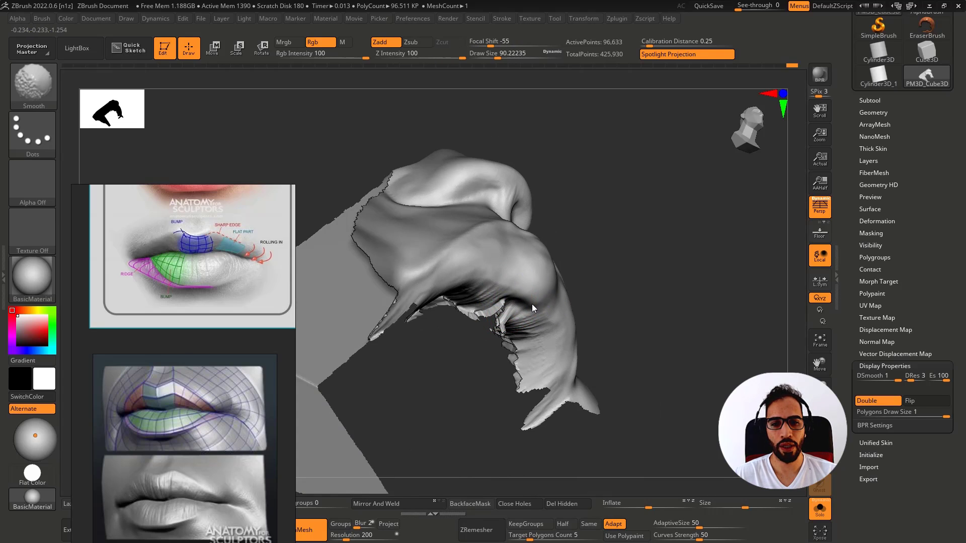
pyautogui.moveTo(531, 334); pyautogui.dragTo(578, 332, button='right')
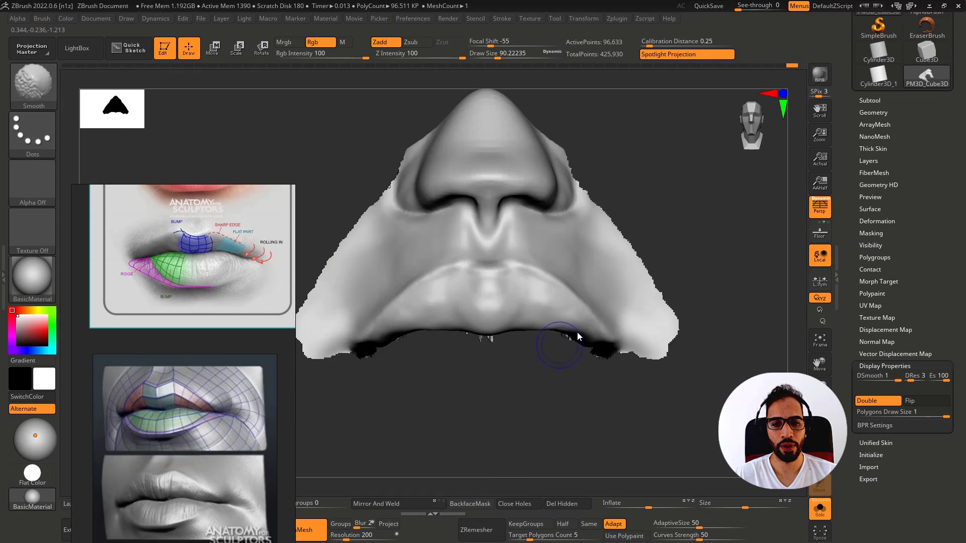
# Step: Restore and isolate the lip polygroups in turn, and rework the upper lip's inner underside with the Move brush at a draw size of about 46
pyautogui.keyDown('ctrl'); pyautogui.keyDown('shift'); pyautogui.click(696, 267); pyautogui.keyUp('shift'); pyautogui.keyUp('ctrl')
pyautogui.moveTo(648, 260)
pyautogui.mouseDown(button='right')
pyautogui.moveTo(506, 336)
pyautogui.moveTo(497, 312)
pyautogui.moveTo(504, 325)
pyautogui.moveTo(515, 285)
pyautogui.moveTo(532, 340)
pyautogui.mouseUp(button='right')
pyautogui.keyDown('ctrl'); pyautogui.keyDown('shift'); pyautogui.click(528, 331); pyautogui.keyUp('shift'); pyautogui.keyUp('ctrl')
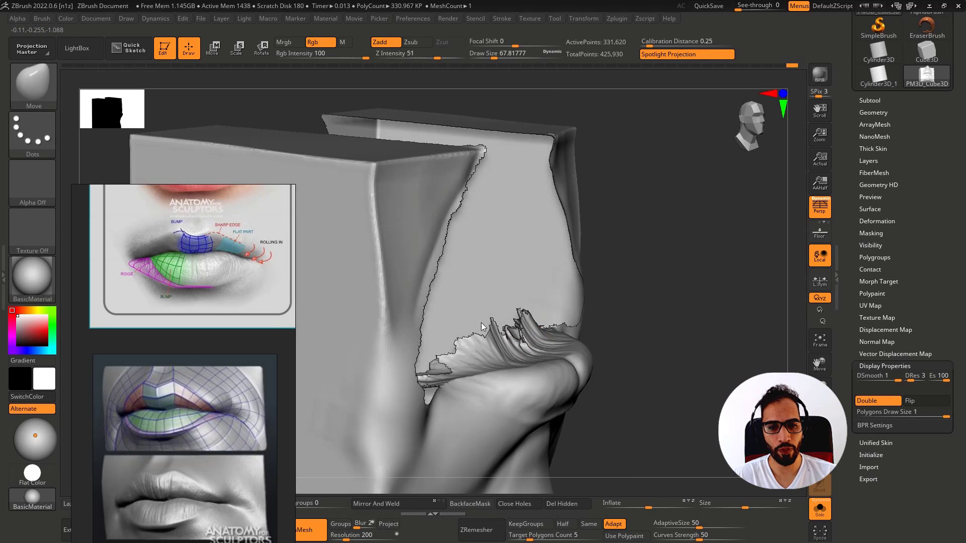
pyautogui.keyDown('ctrl'); pyautogui.keyDown('shift'); pyautogui.moveTo(658, 317); pyautogui.dragTo(682, 337); pyautogui.keyUp('shift'); pyautogui.keyUp('ctrl')
pyautogui.moveTo(677, 330)
pyautogui.mouseDown(button='right')
pyautogui.moveTo(654, 284)
pyautogui.moveTo(654, 214)
pyautogui.mouseUp(button='right')
pyautogui.press('s')
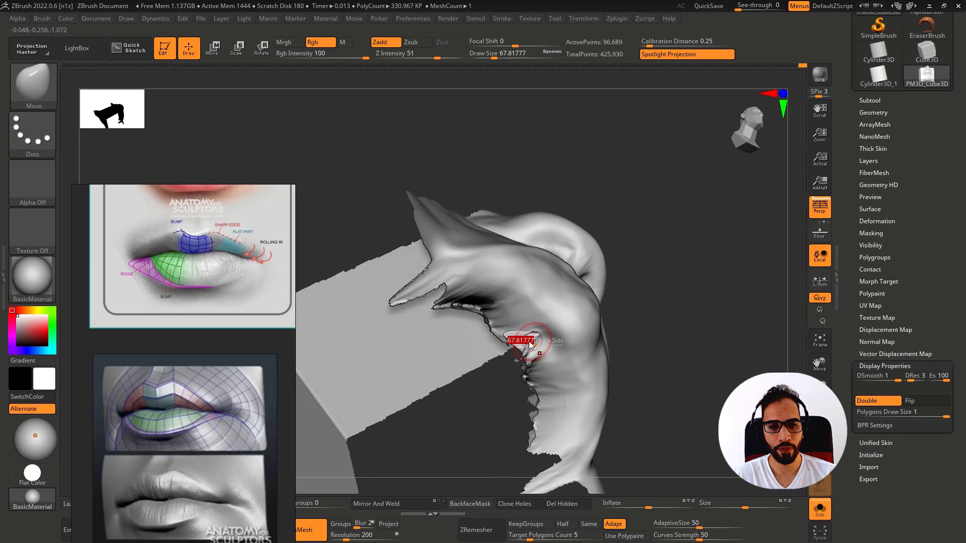
pyautogui.click(530, 344)
pyautogui.moveTo(531, 340)
pyautogui.mouseDown(button='right')
pyautogui.moveTo(545, 288)
pyautogui.moveTo(536, 318)
pyautogui.moveTo(548, 328)
pyautogui.moveTo(527, 394)
pyautogui.moveTo(540, 426)
pyautogui.mouseUp(button='right')
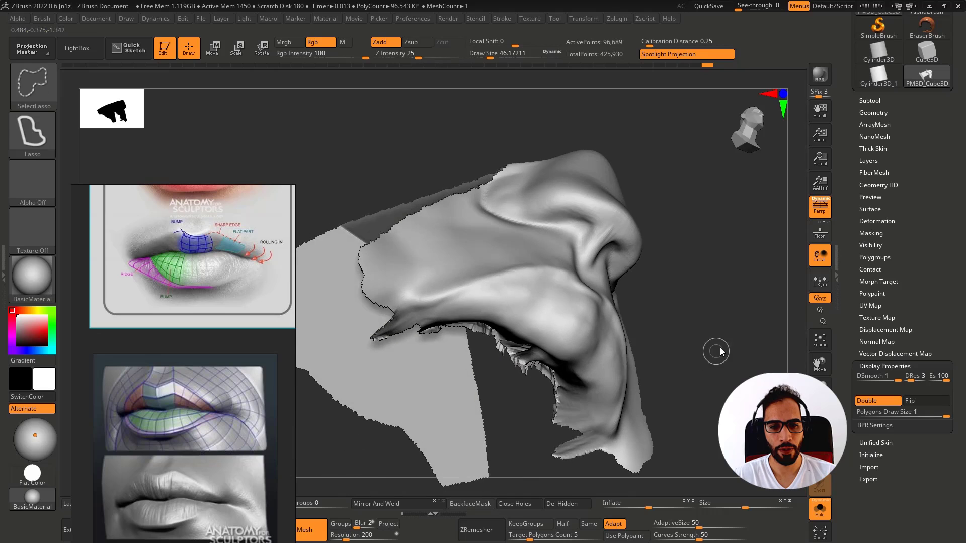
# Step: Show the whole mesh, remesh it with DynaMesh and smooth the inside of the mouth between the lips
pyautogui.keyDown('ctrl'); pyautogui.keyDown('shift'); pyautogui.click(717, 351); pyautogui.keyUp('shift'); pyautogui.keyUp('ctrl')
pyautogui.moveTo(606, 360)
pyautogui.mouseDown(button='right')
pyautogui.moveTo(703, 311)
pyautogui.moveTo(759, 297)
pyautogui.moveTo(737, 334)
pyautogui.moveTo(687, 357)
pyautogui.moveTo(630, 360)
pyautogui.moveTo(599, 386)
pyautogui.moveTo(566, 367)
pyautogui.moveTo(585, 352)
pyautogui.moveTo(595, 364)
pyautogui.moveTo(543, 378)
pyautogui.mouseUp(button='right')
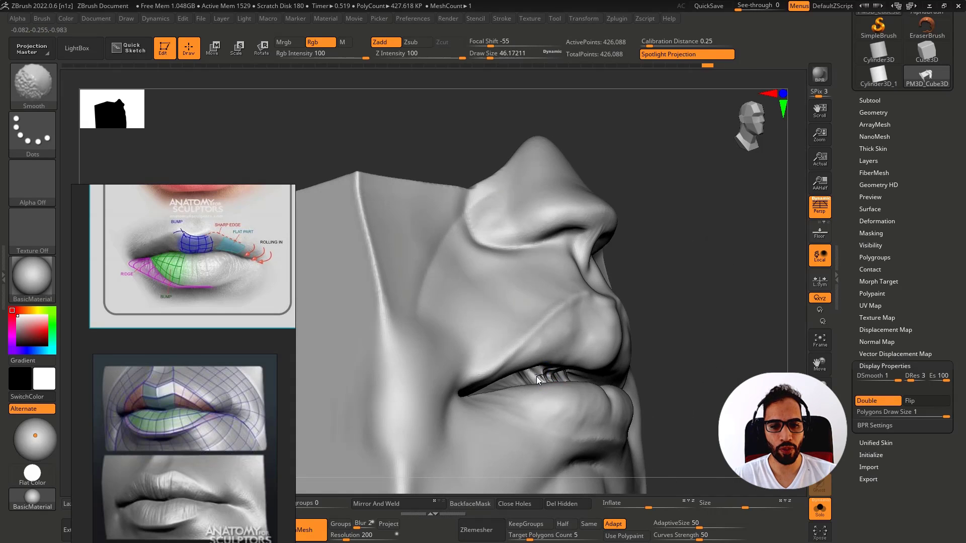
pyautogui.moveTo(518, 385); pyautogui.dragTo(563, 383, button='right')
pyautogui.press('ctrl')
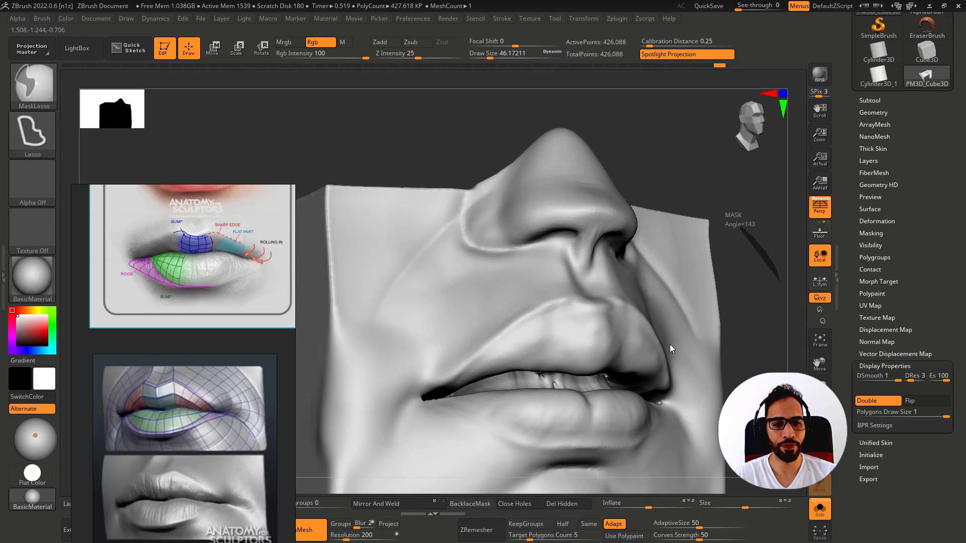
pyautogui.press('shift')
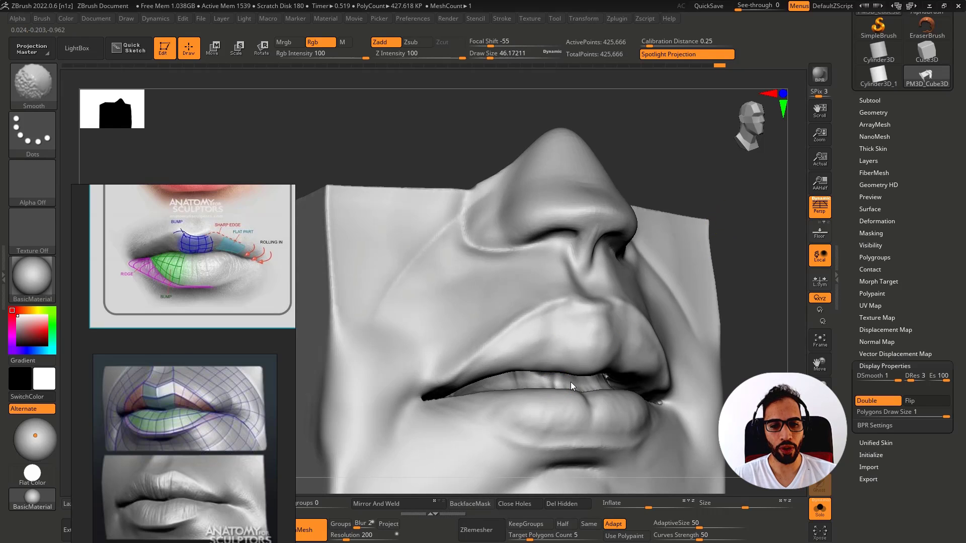
pyautogui.moveTo(593, 388)
pyautogui.mouseDown(button='right')
pyautogui.moveTo(520, 373)
pyautogui.moveTo(629, 321)
pyautogui.moveTo(545, 351)
pyautogui.moveTo(527, 375)
pyautogui.mouseUp(button='right')
# Step: Isolate the upper-lip polygroup, fill its inner underside with ClayBuildup and smooth it, and show the whole mesh again
pyautogui.press('b')
pyautogui.press('m')
pyautogui.press('v')
pyautogui.press('b')
pyautogui.press('c')
pyautogui.press('b')
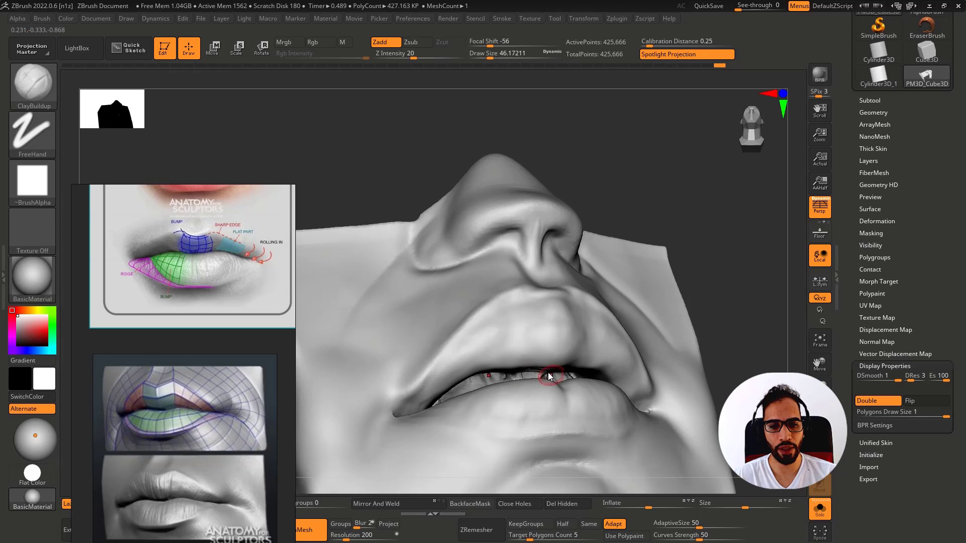
pyautogui.keyDown('ctrl'); pyautogui.keyDown('shift'); pyautogui.click(558, 352); pyautogui.keyUp('shift'); pyautogui.keyUp('ctrl')
pyautogui.moveTo(584, 358); pyautogui.dragTo(578, 343, button='right')
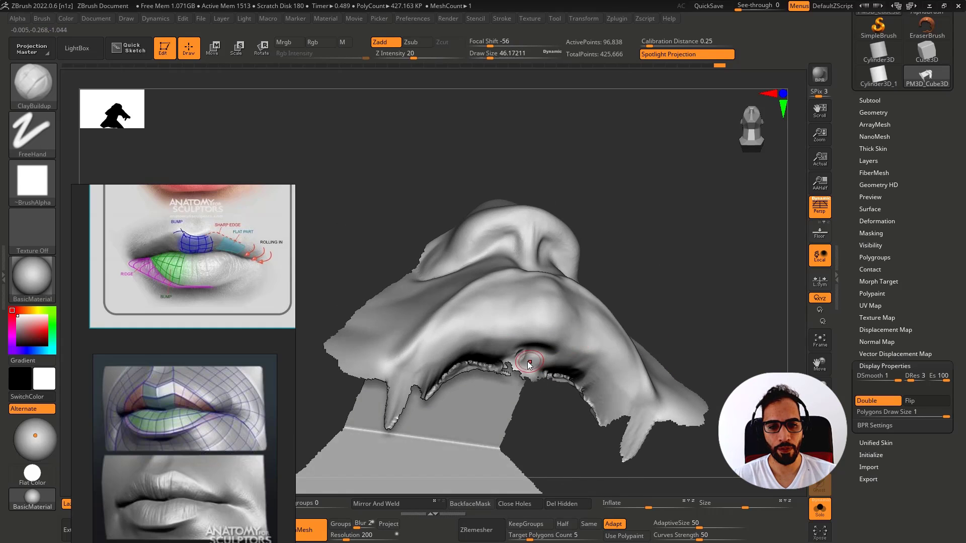
pyautogui.keyDown('shift'); pyautogui.moveTo(530, 361); pyautogui.dragTo(522, 358); pyautogui.keyUp('shift')
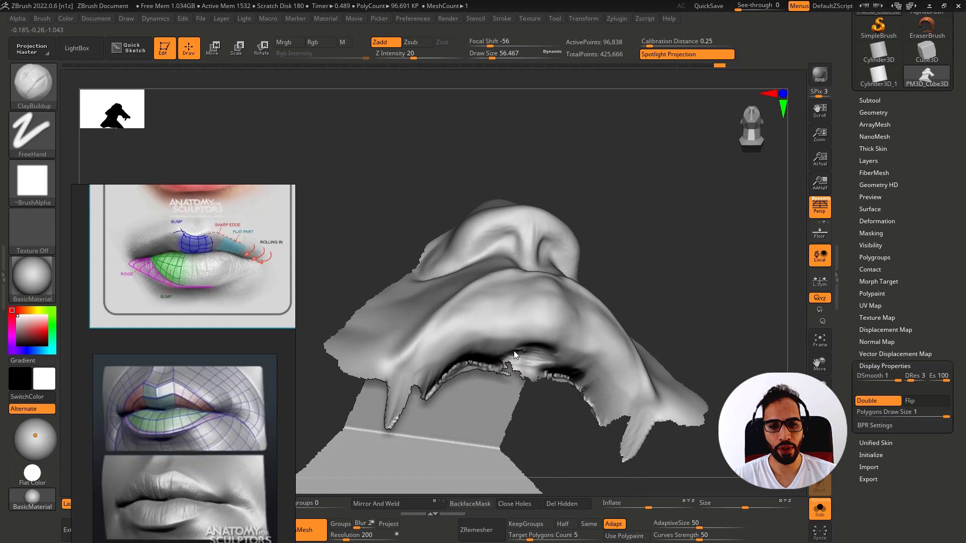
pyautogui.moveTo(521, 351)
pyautogui.mouseDown(button='right')
pyautogui.moveTo(525, 328)
pyautogui.moveTo(506, 343)
pyautogui.mouseUp(button='right')
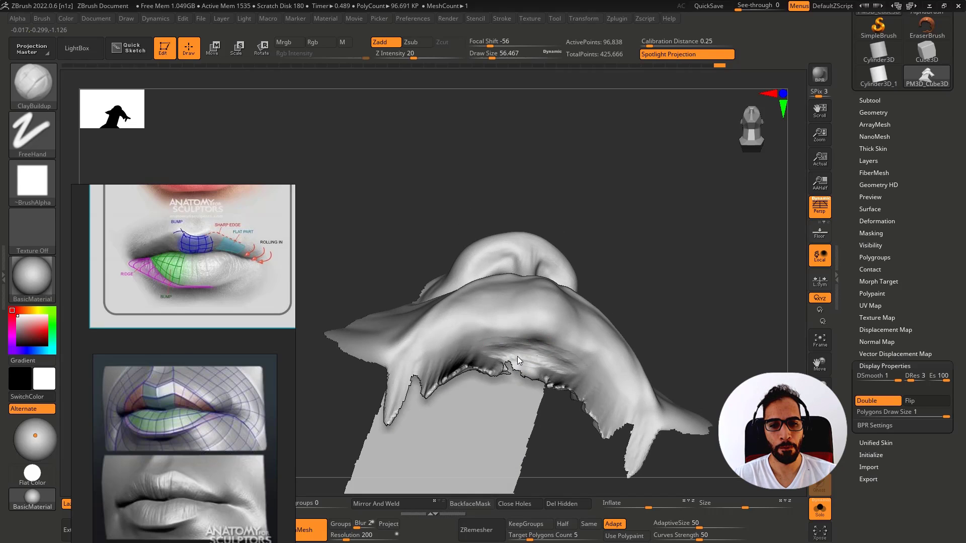
pyautogui.keyDown('ctrl'); pyautogui.keyDown('shift'); pyautogui.click(681, 285); pyautogui.keyUp('shift'); pyautogui.keyUp('ctrl')
pyautogui.moveTo(696, 307); pyautogui.dragTo(781, 253, button='right')
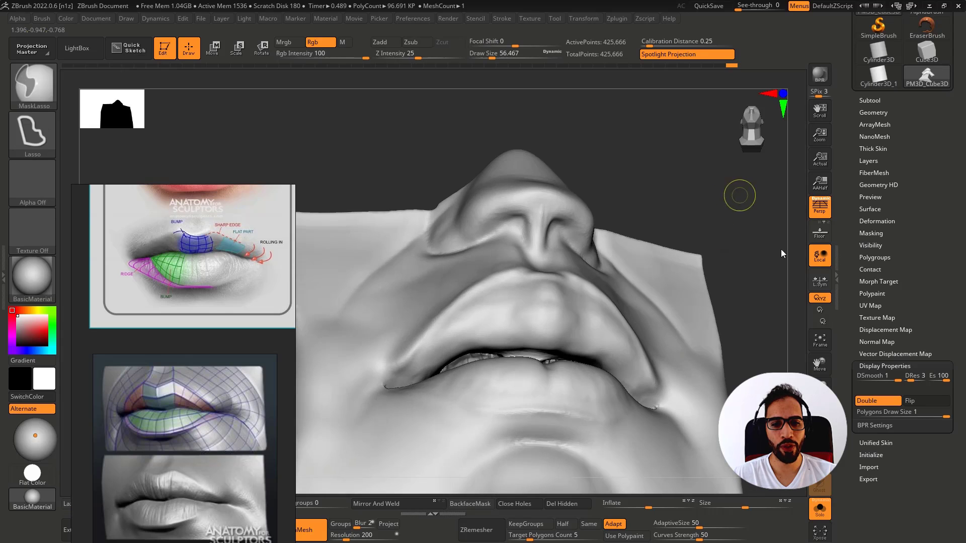
# Step: Adjust the upper lip's lower edge with the Move brush and remesh the model with DynaMesh
pyautogui.moveTo(577, 335)
pyautogui.mouseDown(button='right')
pyautogui.moveTo(575, 357)
pyautogui.moveTo(543, 364)
pyautogui.moveTo(526, 355)
pyautogui.moveTo(536, 343)
pyautogui.moveTo(512, 358)
pyautogui.mouseUp(button='right')
pyautogui.press('b')
pyautogui.press('m')
pyautogui.press('v')
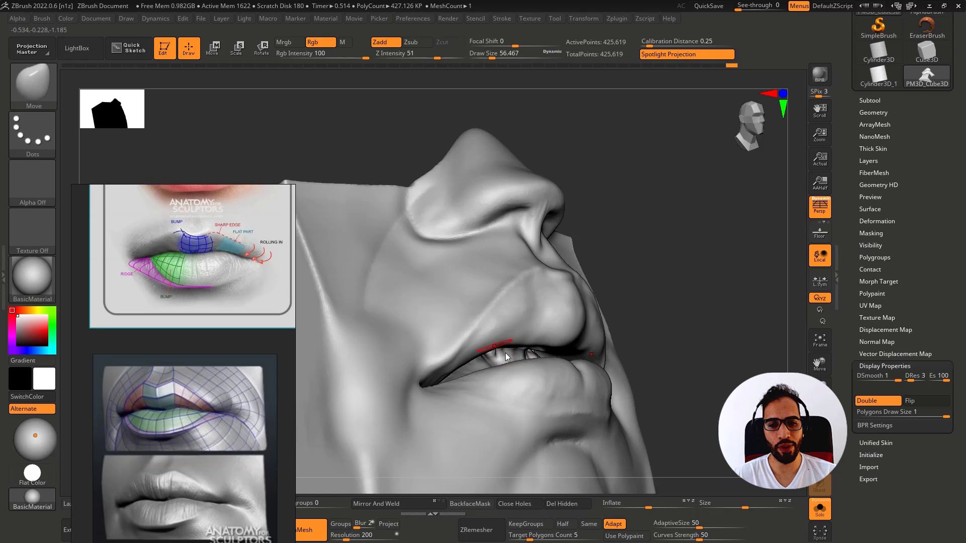
pyautogui.moveTo(505, 352)
pyautogui.mouseDown(button='right')
pyautogui.moveTo(514, 328)
pyautogui.moveTo(517, 354)
pyautogui.mouseUp(button='right')
pyautogui.keyDown('ctrl'); pyautogui.moveTo(682, 293); pyautogui.dragTo(699, 358); pyautogui.keyUp('ctrl')
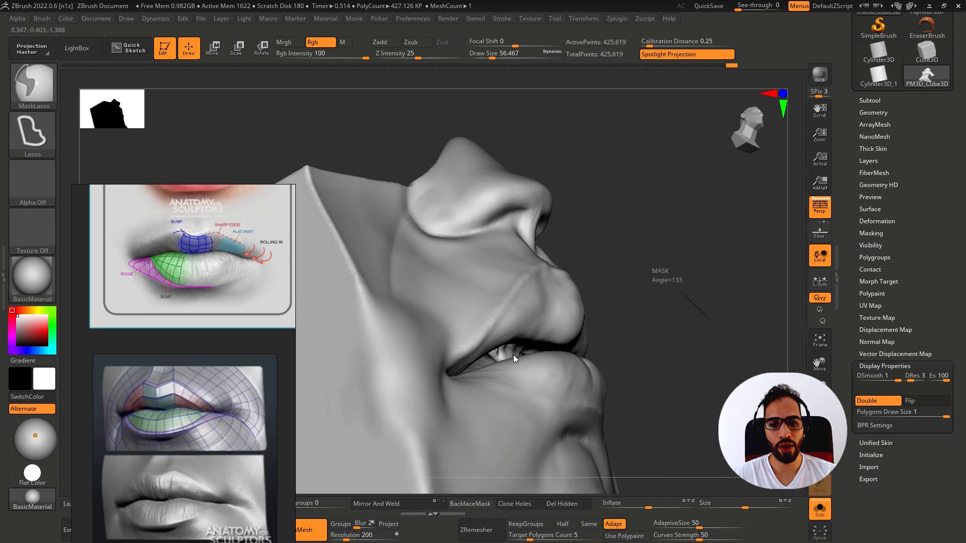
# Step: Smooth the mouth opening and its corners and update the DynaMesh
pyautogui.moveTo(511, 352)
pyautogui.mouseDown(button='right')
pyautogui.moveTo(497, 370)
pyautogui.moveTo(591, 360)
pyautogui.moveTo(608, 382)
pyautogui.moveTo(621, 378)
pyautogui.moveTo(609, 389)
pyautogui.moveTo(518, 376)
pyautogui.moveTo(449, 388)
pyautogui.moveTo(508, 380)
pyautogui.moveTo(498, 369)
pyautogui.mouseUp(button='right')
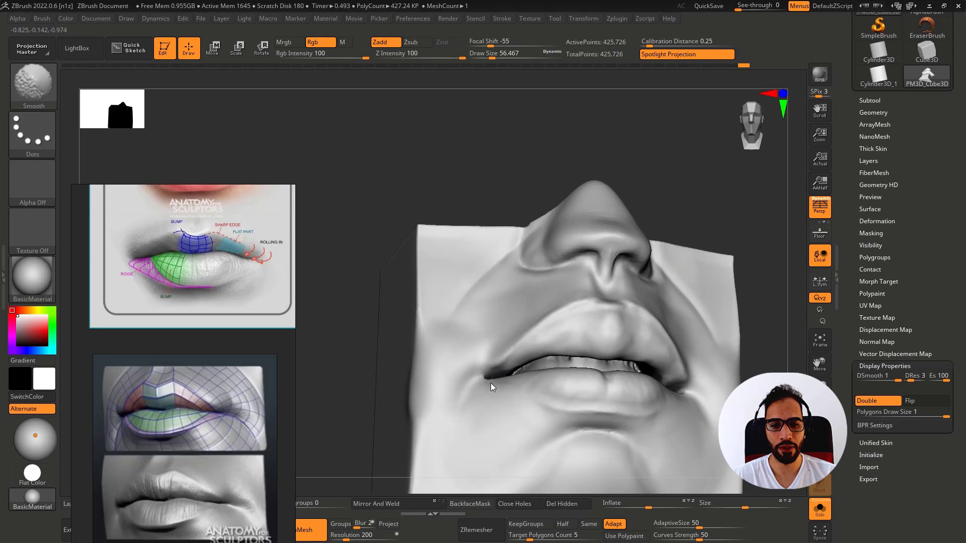
pyautogui.press('ctrl')
pyautogui.keyDown('ctrl'); pyautogui.moveTo(709, 245); pyautogui.dragTo(707, 252); pyautogui.keyUp('ctrl')
pyautogui.moveTo(617, 298)
pyautogui.mouseDown(button='right')
pyautogui.moveTo(592, 360)
pyautogui.moveTo(629, 328)
pyautogui.moveTo(621, 334)
pyautogui.moveTo(649, 335)
pyautogui.mouseUp(button='right')
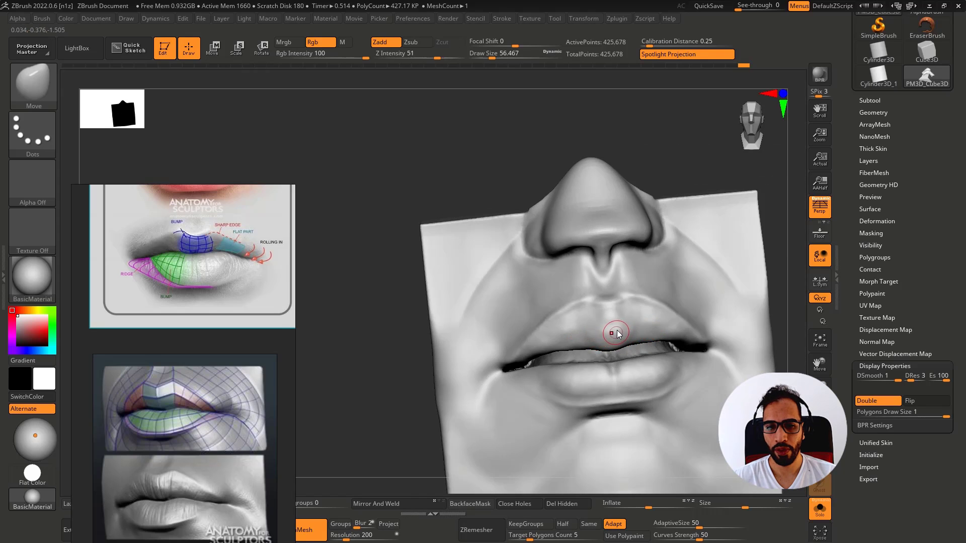
# Step: Carve the side borders of the upper lip's central bump with the DamStandard brush and soften them
pyautogui.press('b')
pyautogui.press('d')
pyautogui.press('s')
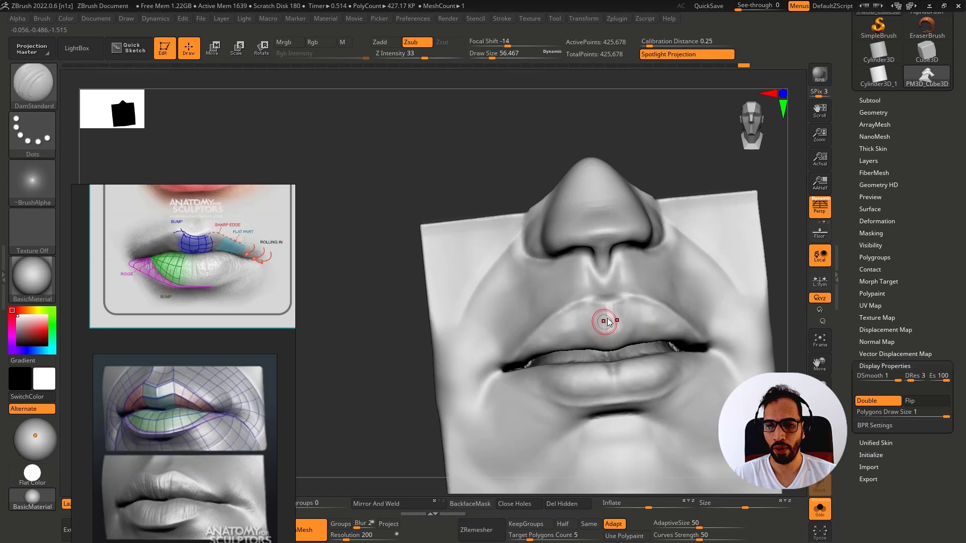
pyautogui.moveTo(588, 304); pyautogui.dragTo(586, 334)
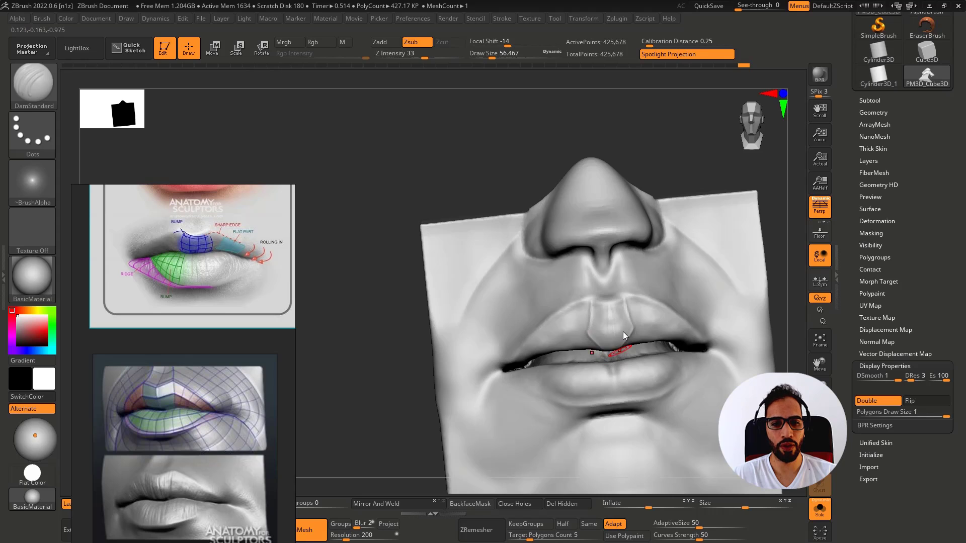
pyautogui.moveTo(622, 347); pyautogui.dragTo(646, 318, button='right')
pyautogui.press('ctrl')
pyautogui.moveTo(667, 352)
pyautogui.mouseDown(button='right')
pyautogui.moveTo(599, 347)
pyautogui.moveTo(628, 357)
pyautogui.moveTo(632, 374)
pyautogui.moveTo(565, 349)
pyautogui.moveTo(594, 322)
pyautogui.moveTo(632, 362)
pyautogui.mouseUp(button='right')
# Step: Build up volume on the sides of the upper lip with ClayBuildup at a draw size of about 68
pyautogui.press(']')
pyautogui.press('b')
pyautogui.press('s')
pyautogui.press('t')
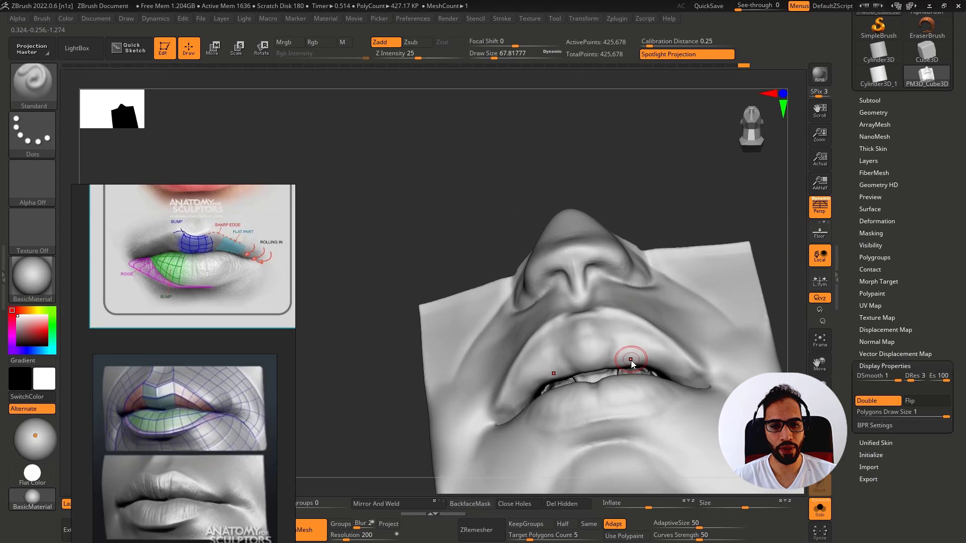
pyautogui.press('b')
pyautogui.press('c')
pyautogui.press('b')
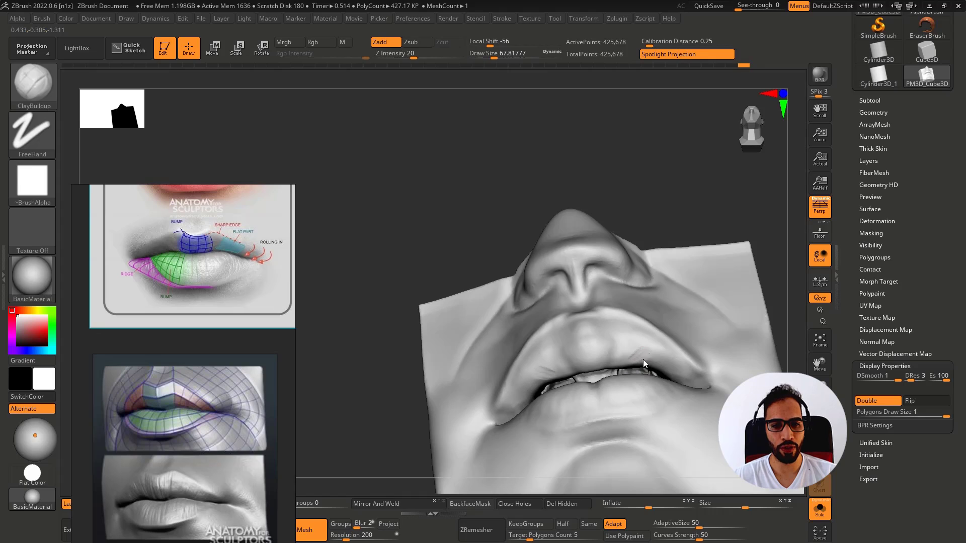
pyautogui.moveTo(643, 359); pyautogui.dragTo(665, 366)
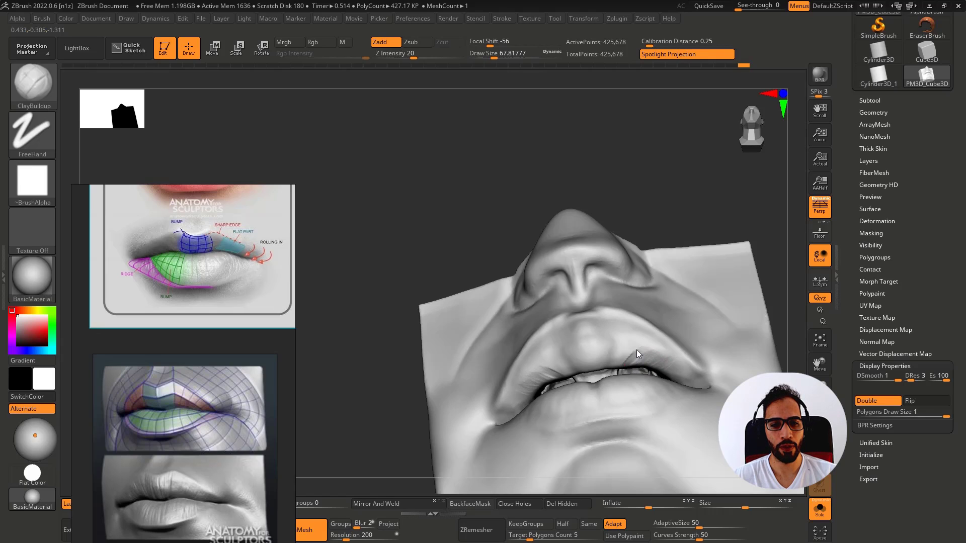
# Step: Smooth the added clay on the upper lip and remesh the model with DynaMesh
pyautogui.moveTo(636, 349)
pyautogui.keyDown('shift'); pyautogui.mouseDown(button='right')
pyautogui.moveTo(576, 379)
pyautogui.moveTo(550, 378)
pyautogui.mouseUp(button='right'); pyautogui.keyUp('shift')
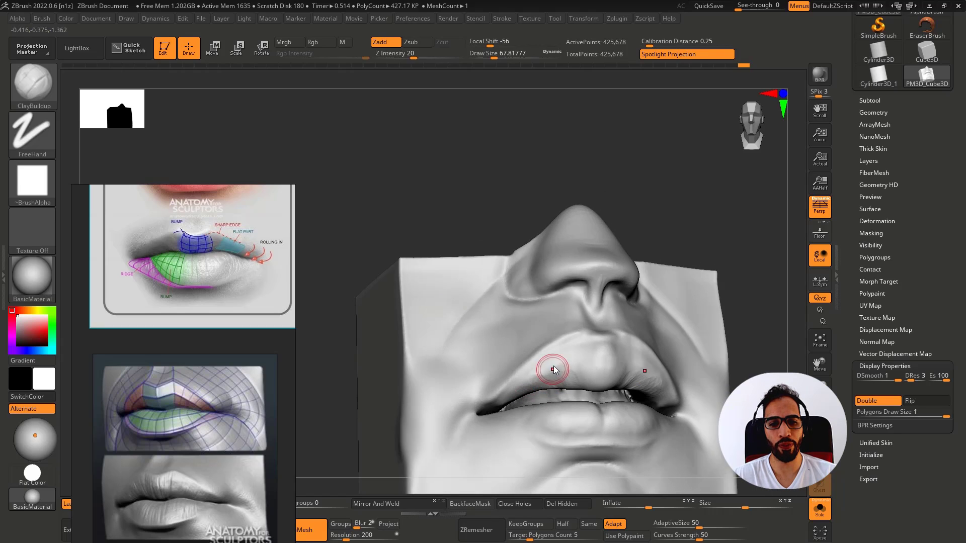
pyautogui.press('ctrl')
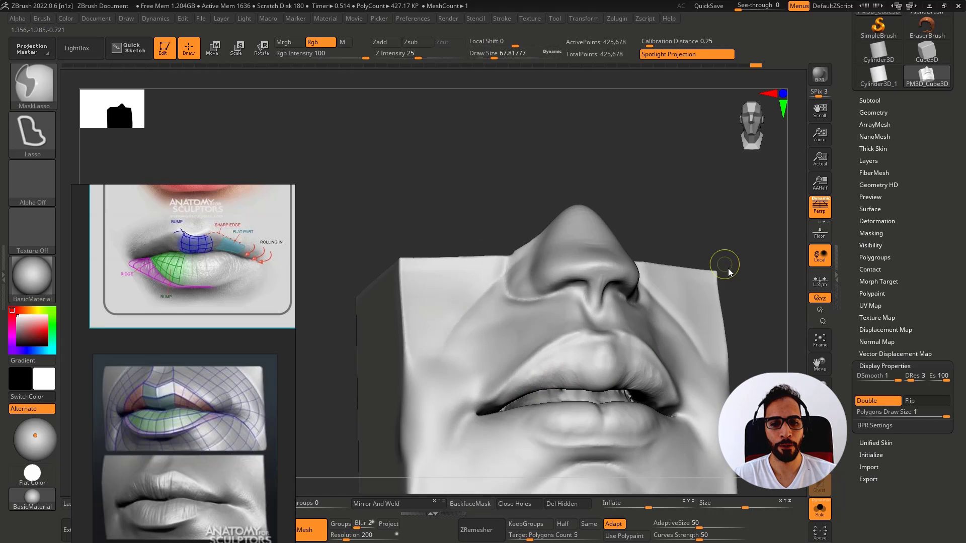
pyautogui.press('shift')
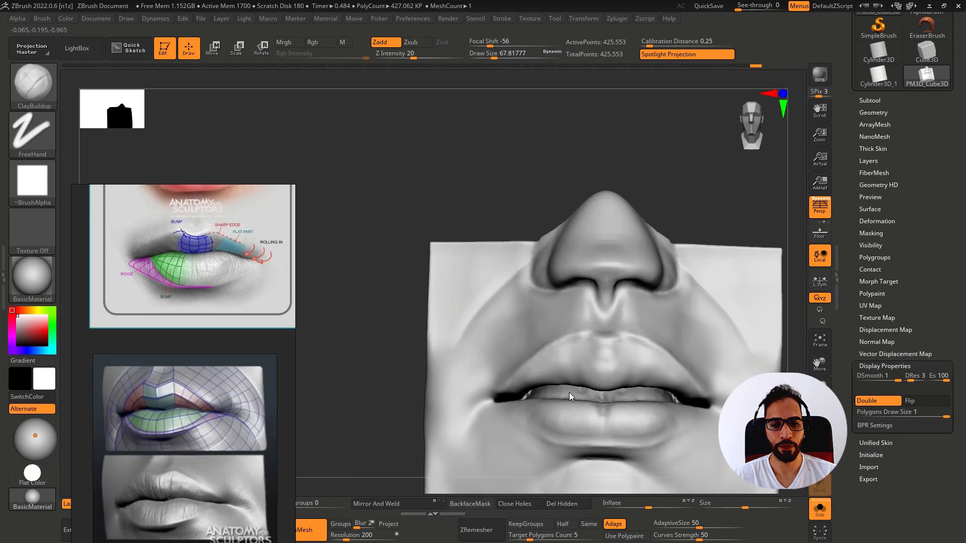
# Step: Adjust the middle of the upper lip's lower edge with Move Topological at a draw size of about 94
pyautogui.moveTo(510, 338)
pyautogui.mouseDown(button='right')
pyautogui.moveTo(588, 396)
pyautogui.moveTo(552, 369)
pyautogui.moveTo(587, 369)
pyautogui.moveTo(560, 375)
pyautogui.moveTo(548, 364)
pyautogui.moveTo(564, 349)
pyautogui.moveTo(528, 358)
pyautogui.mouseUp(button='right')
pyautogui.press('b')
pyautogui.press('m')
pyautogui.press('v')
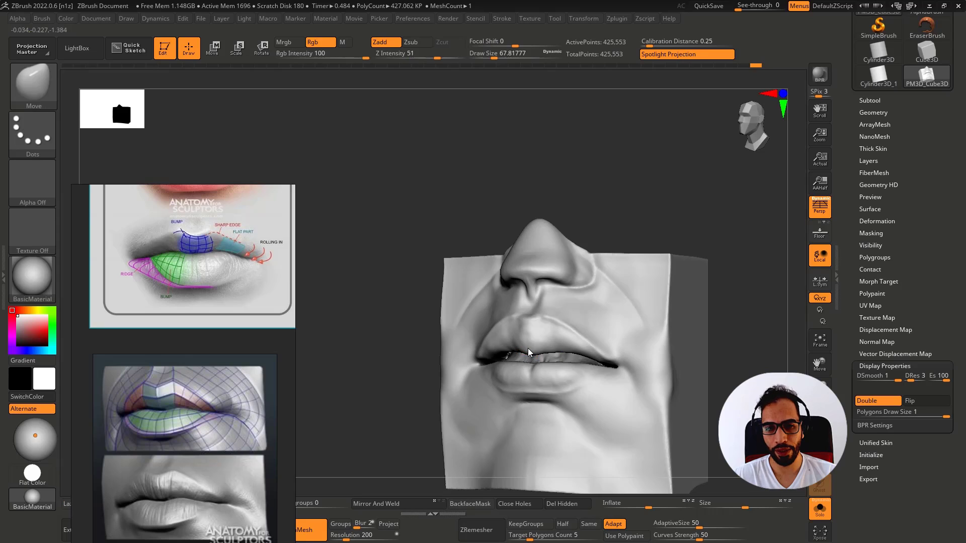
pyautogui.press('b')
pyautogui.press('m')
pyautogui.press('t')
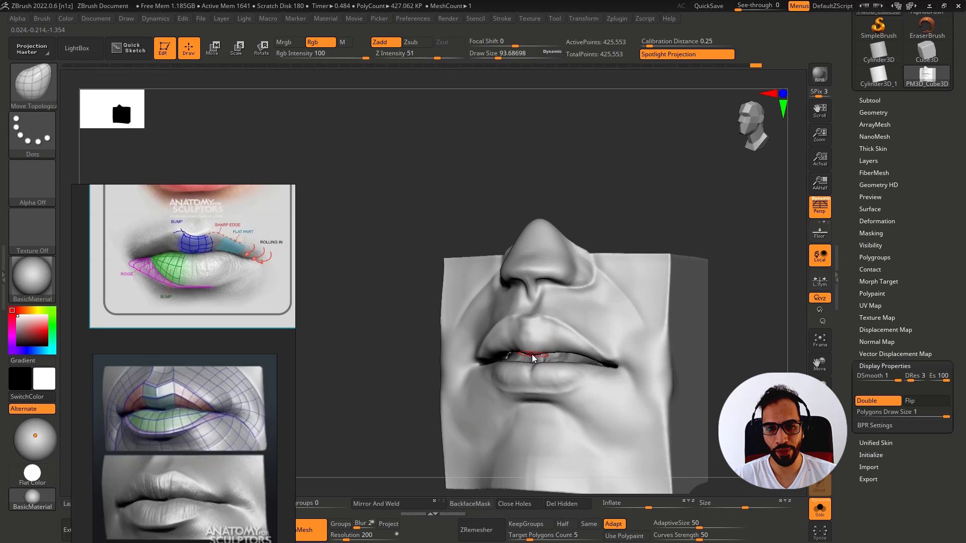
# Step: Reshape the side profile of both lips with Move Topological at a draw size of about 212
pyautogui.moveTo(530, 351)
pyautogui.keyDown('shift'); pyautogui.mouseDown(button='right')
pyautogui.moveTo(718, 308)
pyautogui.moveTo(693, 326)
pyautogui.moveTo(712, 304)
pyautogui.mouseUp(button='right'); pyautogui.keyUp('shift')
pyautogui.press('ctrl')
pyautogui.moveTo(667, 204)
pyautogui.mouseDown(button='right')
pyautogui.moveTo(686, 186)
pyautogui.moveTo(703, 229)
pyautogui.moveTo(548, 356)
pyautogui.mouseUp(button='right')
pyautogui.press('ctrl')
pyautogui.press('s')
pyautogui.moveTo(543, 344); pyautogui.dragTo(556, 345)
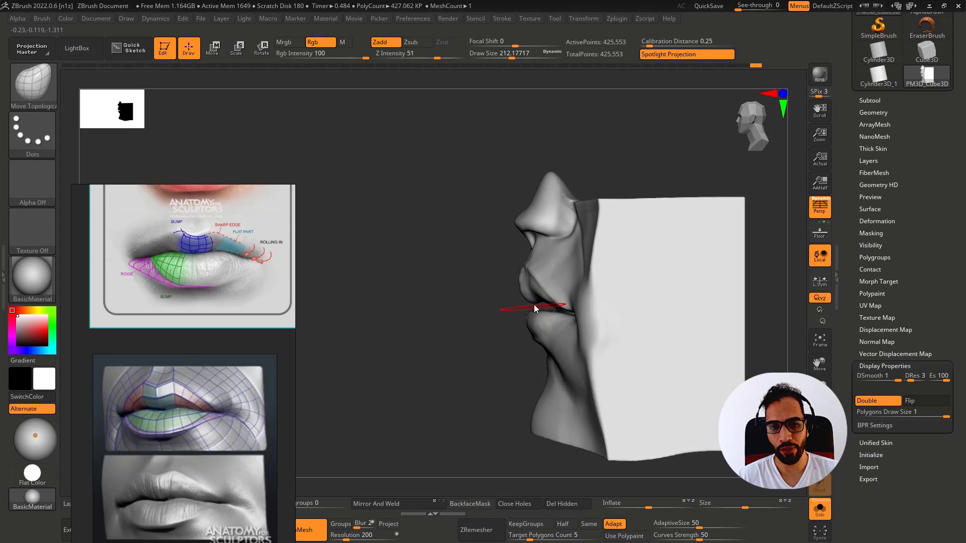
pyautogui.moveTo(523, 338)
pyautogui.mouseDown(button='right')
pyautogui.moveTo(510, 358)
pyautogui.moveTo(528, 345)
pyautogui.mouseUp(button='right')
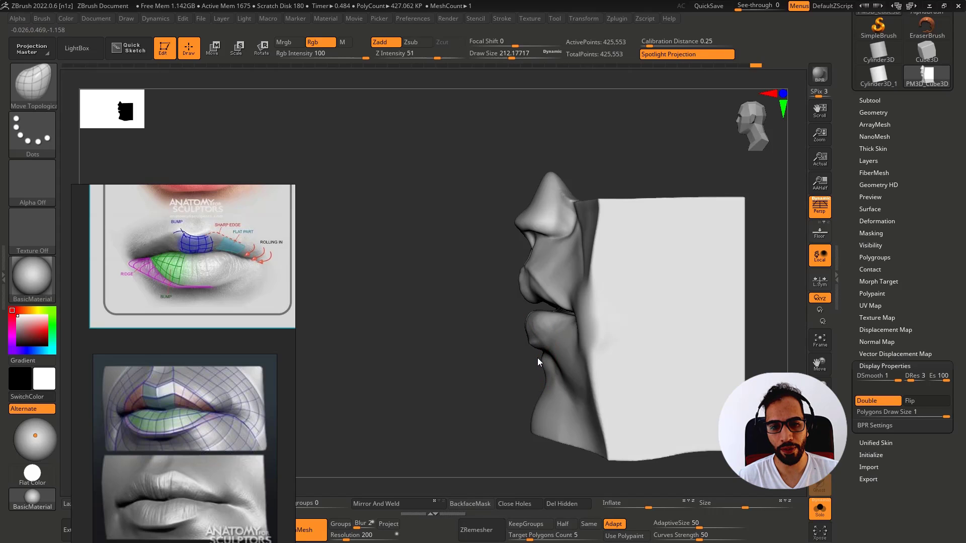
pyautogui.moveTo(538, 358)
pyautogui.mouseDown(button='right')
pyautogui.moveTo(582, 343)
pyautogui.moveTo(558, 360)
pyautogui.moveTo(498, 345)
pyautogui.moveTo(563, 330)
pyautogui.moveTo(537, 335)
pyautogui.moveTo(543, 363)
pyautogui.moveTo(536, 357)
pyautogui.mouseUp(button='right')
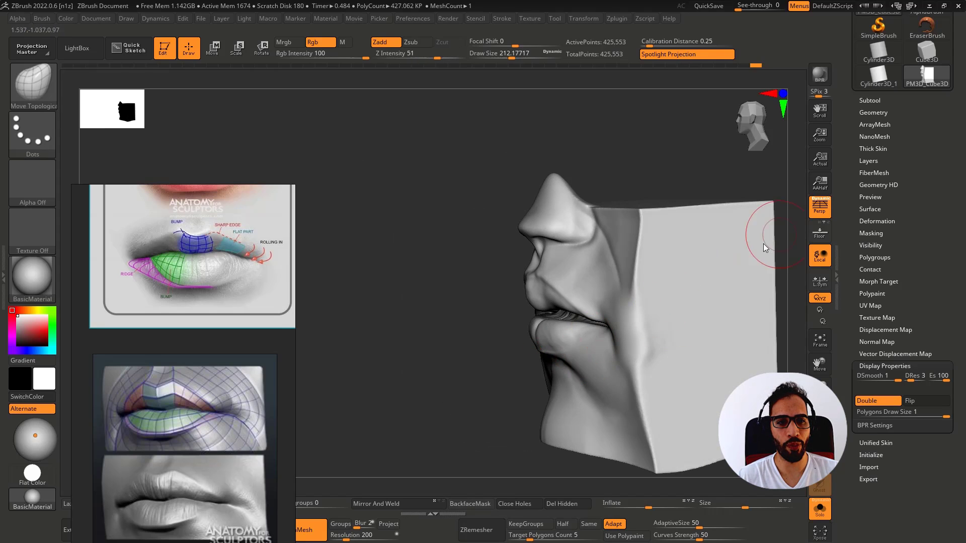
pyautogui.moveTo(678, 280); pyautogui.dragTo(684, 285, button='right')
pyautogui.hotkey('ctrl', 'shift')
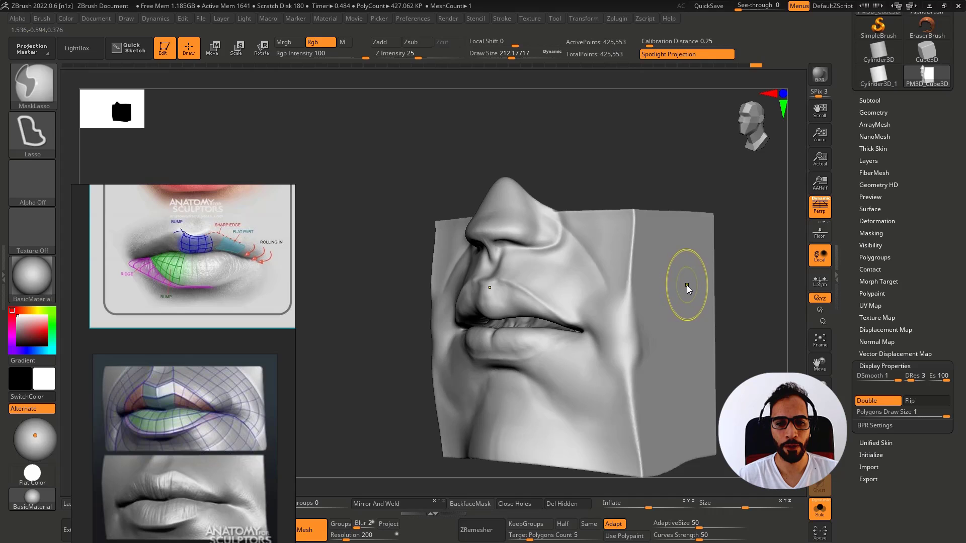
# Step: Build up the area beneath the lower lip with ClayBuildup and smooth the strokes into the chin
pyautogui.moveTo(545, 374)
pyautogui.keyDown('shift'); pyautogui.mouseDown(button='right')
pyautogui.moveTo(467, 389)
pyautogui.moveTo(480, 389)
pyautogui.moveTo(484, 374)
pyautogui.moveTo(482, 385)
pyautogui.mouseUp(button='right'); pyautogui.keyUp('shift')
pyautogui.moveTo(516, 324)
pyautogui.mouseDown(button='right')
pyautogui.moveTo(530, 295)
pyautogui.moveTo(508, 347)
pyautogui.mouseUp(button='right')
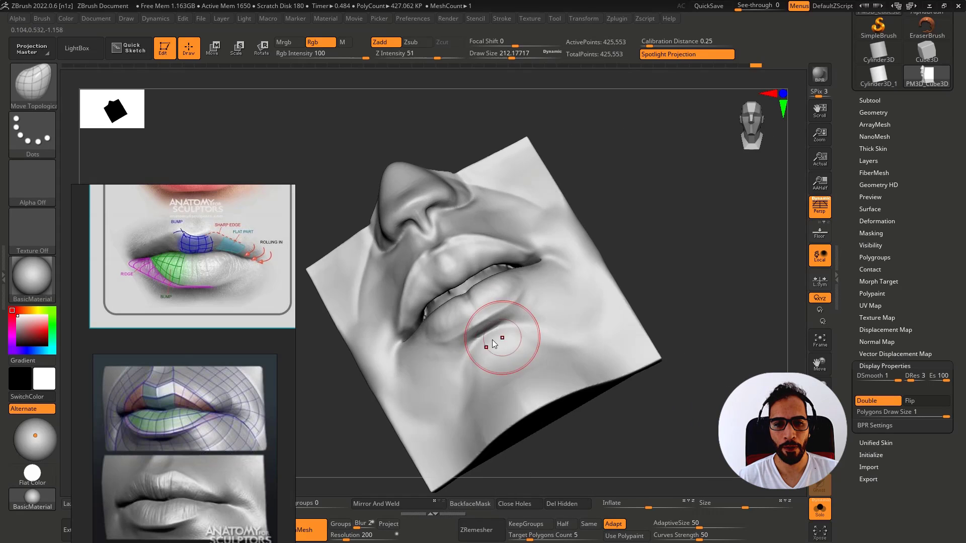
pyautogui.press('b')
pyautogui.press('c')
pyautogui.press('b')
pyautogui.moveTo(473, 346); pyautogui.dragTo(516, 324)
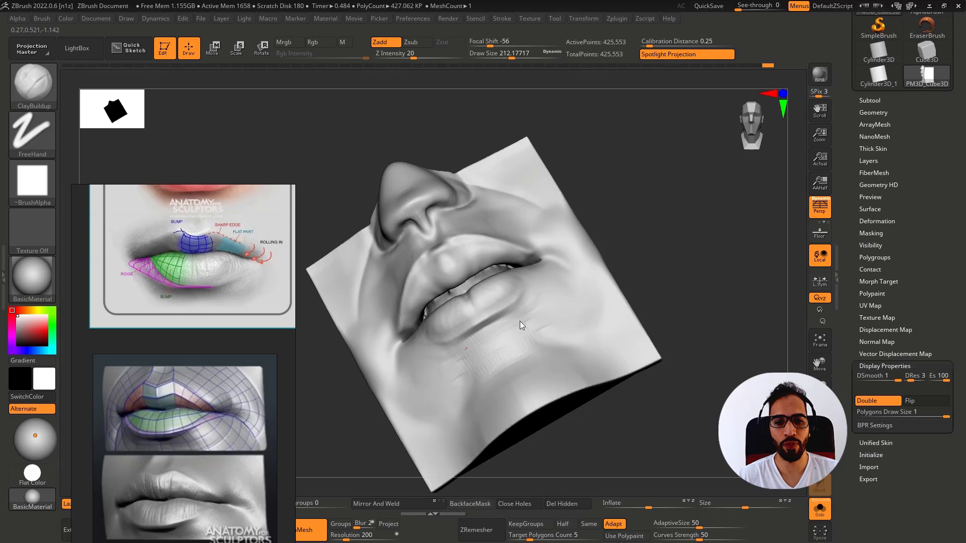
pyautogui.press('ctrl')
pyautogui.keyDown('shift'); pyautogui.moveTo(514, 349); pyautogui.dragTo(496, 355); pyautogui.keyUp('shift')
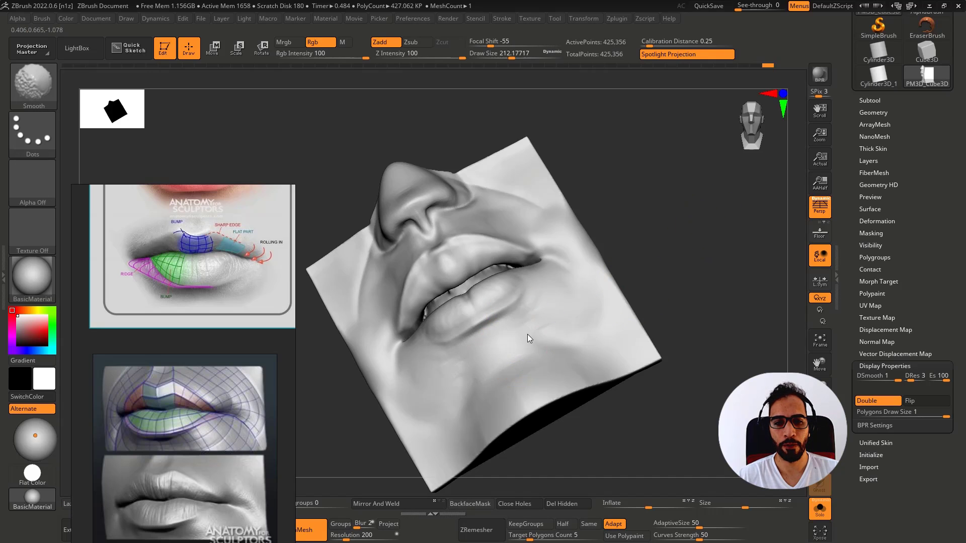
pyautogui.moveTo(505, 364)
pyautogui.keyDown('shift'); pyautogui.mouseDown(button='right')
pyautogui.moveTo(436, 354)
pyautogui.moveTo(482, 360)
pyautogui.moveTo(500, 353)
pyautogui.moveTo(490, 348)
pyautogui.moveTo(539, 346)
pyautogui.moveTo(567, 357)
pyautogui.moveTo(580, 345)
pyautogui.mouseUp(button='right'); pyautogui.keyUp('shift')
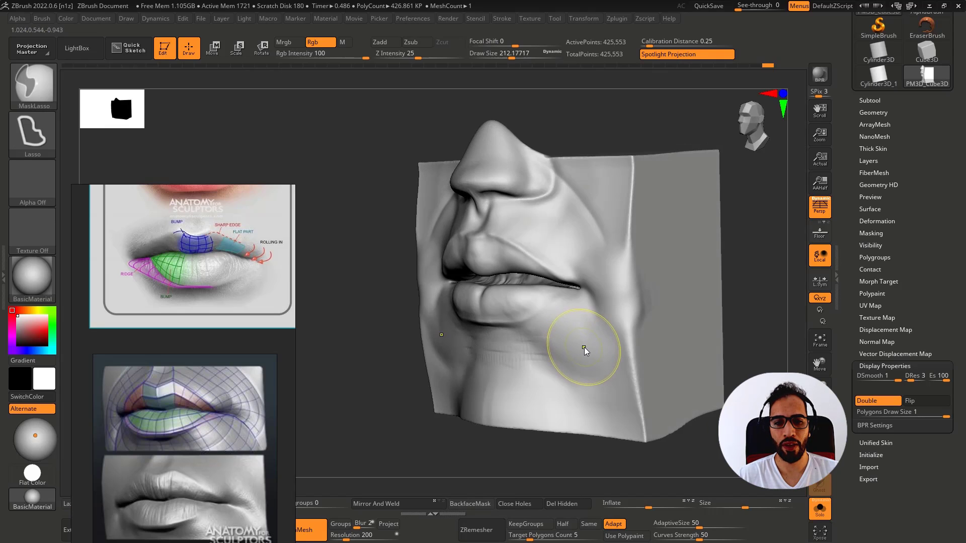
# Step: Compare the area beneath the lower lip by stepping backward and forward through the sculpting history
pyautogui.hotkey('ctrl', 'z')
pyautogui.hotkey('ctrl', 'z')
pyautogui.hotkey('ctrl', 'z')
pyautogui.hotkey('ctrl', 'z')
pyautogui.hotkey('ctrl', 'z')
pyautogui.hotkey('ctrl', 'z')
pyautogui.hotkey('ctrl', 'z')
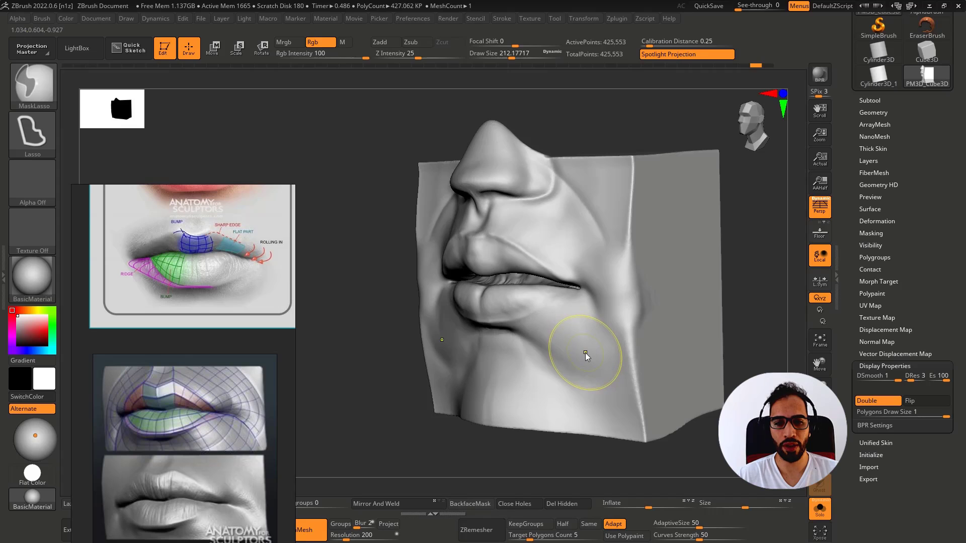
pyautogui.hotkey('ctrl', 'shift', 'z')
pyautogui.hotkey('ctrl', 'shift', 'z')
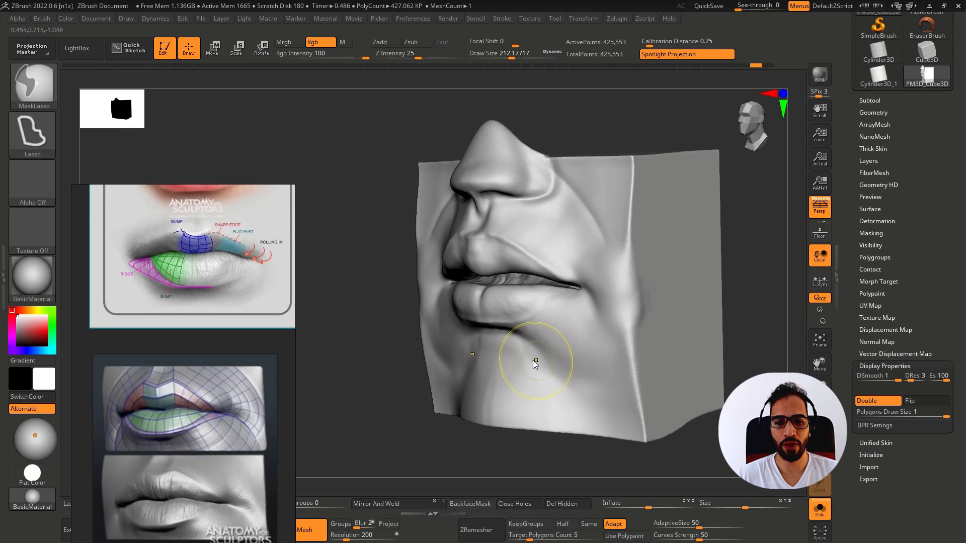
# Step: Refine the transition beneath the lower lip with Clay at a draw size of about 154, smooth it and remesh with DynaMesh
pyautogui.moveTo(533, 358); pyautogui.dragTo(556, 351, button='right')
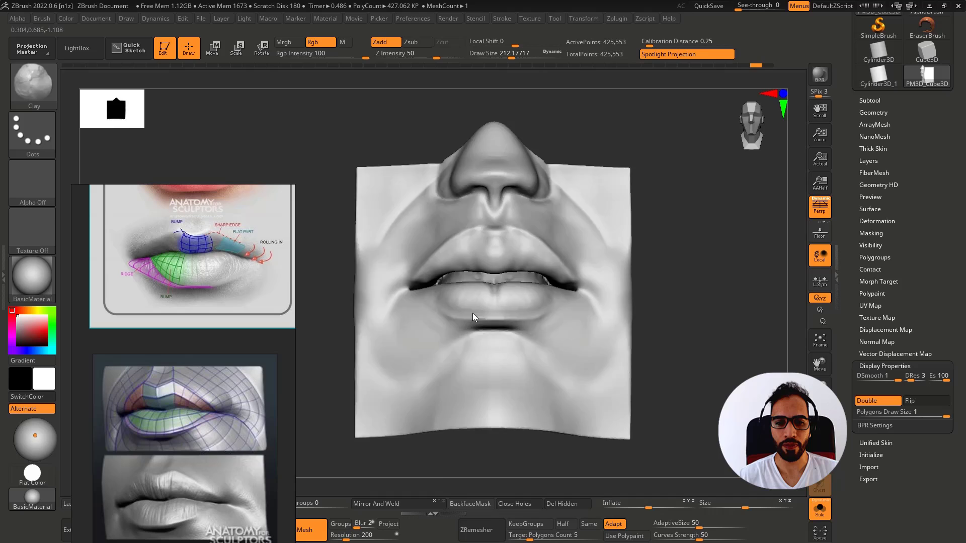
pyautogui.moveTo(473, 313)
pyautogui.mouseDown(button='right')
pyautogui.moveTo(500, 346)
pyautogui.moveTo(539, 354)
pyautogui.moveTo(496, 340)
pyautogui.mouseUp(button='right')
pyautogui.press('s')
pyautogui.moveTo(528, 343); pyautogui.dragTo(521, 343)
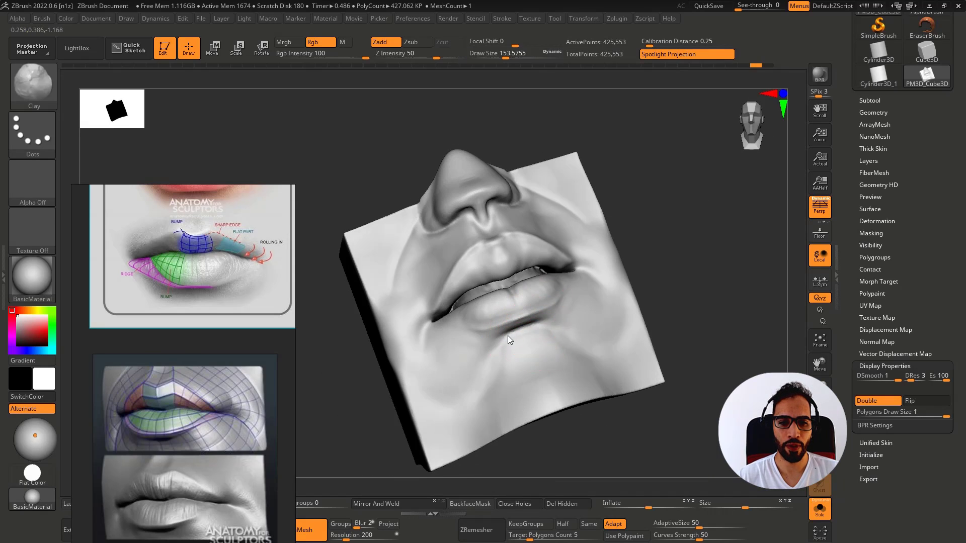
pyautogui.press('shift')
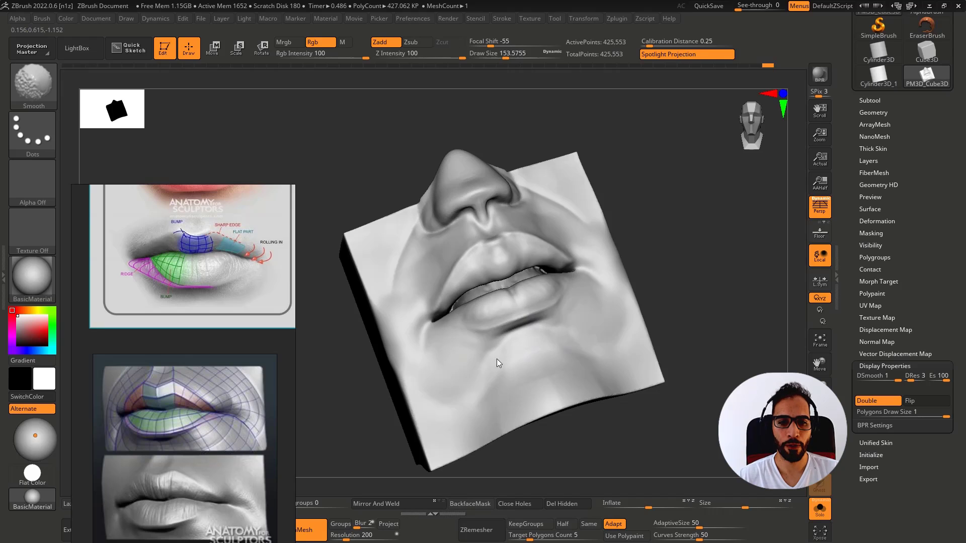
pyautogui.keyDown('shift'); pyautogui.moveTo(677, 296); pyautogui.dragTo(705, 280, button='right'); pyautogui.keyUp('shift')
pyautogui.keyDown('ctrl'); pyautogui.moveTo(725, 239); pyautogui.dragTo(756, 307); pyautogui.keyUp('ctrl')
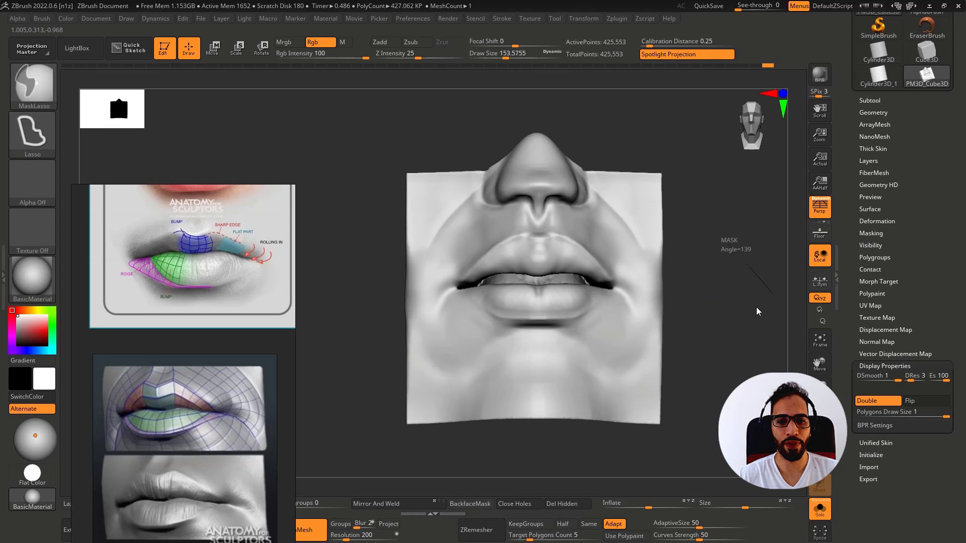
# Step: Move the BasicMaterial light higher so that the model is lit from above
pyautogui.moveTo(730, 321); pyautogui.dragTo(701, 325, button='right')
pyautogui.moveTo(45, 433); pyautogui.dragTo(32, 428)
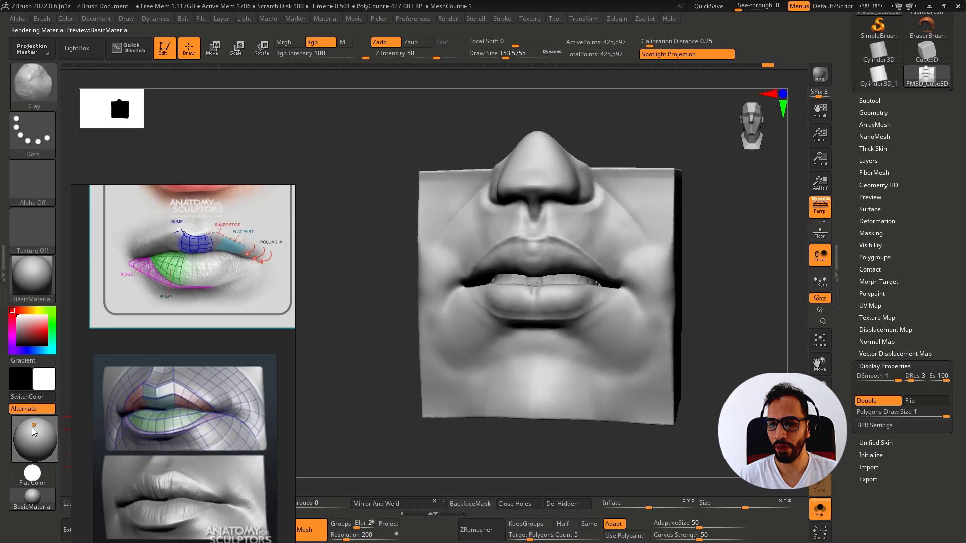
pyautogui.moveTo(387, 387)
pyautogui.mouseDown()
pyautogui.moveTo(448, 387)
pyautogui.moveTo(542, 346)
pyautogui.moveTo(521, 323)
pyautogui.moveTo(557, 355)
pyautogui.moveTo(546, 354)
pyautogui.moveTo(585, 328)
pyautogui.moveTo(579, 306)
pyautogui.moveTo(599, 307)
pyautogui.mouseUp()
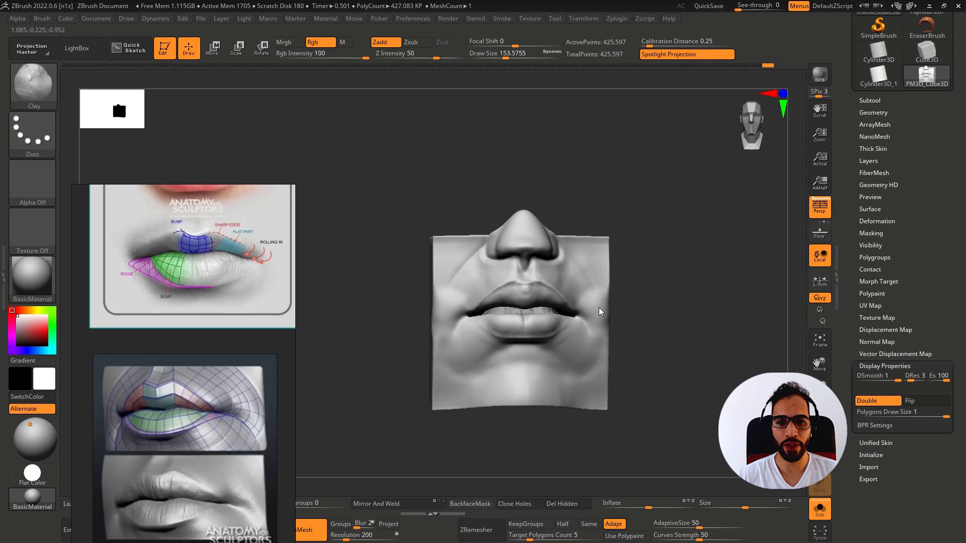
# Step: Isolate the mouth region by hiding the nose, outer cheeks and lower chin with lasso selections
pyautogui.keyDown('ctrl'); pyautogui.keyDown('alt'); pyautogui.keyDown('shift'); pyautogui.moveTo(383, 182); pyautogui.dragTo(666, 256); pyautogui.keyUp('shift'); pyautogui.keyUp('alt'); pyautogui.keyUp('ctrl')
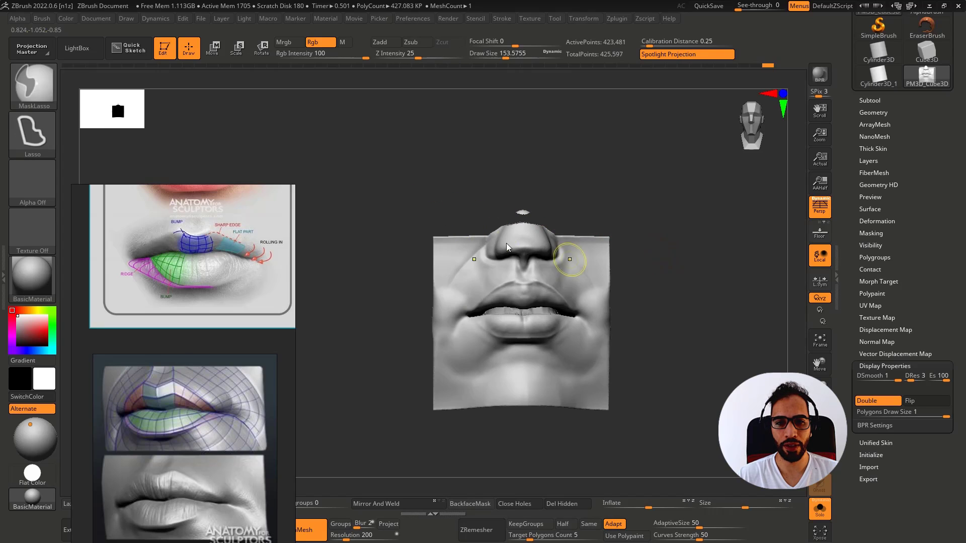
pyautogui.moveTo(533, 245)
pyautogui.keyDown('ctrl'); pyautogui.keyDown('alt'); pyautogui.keyDown('shift'); pyautogui.mouseDown()
pyautogui.moveTo(410, 285)
pyautogui.moveTo(409, 320)
pyautogui.mouseUp(); pyautogui.keyUp('shift'); pyautogui.keyUp('alt'); pyautogui.keyUp('ctrl')
pyautogui.moveTo(587, 254)
pyautogui.keyDown('ctrl'); pyautogui.keyDown('alt'); pyautogui.keyDown('shift'); pyautogui.mouseDown()
pyautogui.moveTo(452, 302)
pyautogui.moveTo(477, 249)
pyautogui.mouseUp(); pyautogui.keyUp('shift'); pyautogui.keyUp('alt'); pyautogui.keyUp('ctrl')
pyautogui.moveTo(447, 329)
pyautogui.keyDown('ctrl'); pyautogui.keyDown('alt'); pyautogui.keyDown('shift'); pyautogui.mouseDown()
pyautogui.moveTo(509, 438)
pyautogui.moveTo(357, 271)
pyautogui.moveTo(482, 351)
pyautogui.mouseUp(); pyautogui.keyUp('shift'); pyautogui.keyUp('alt'); pyautogui.keyUp('ctrl')
pyautogui.moveTo(481, 401); pyautogui.dragTo(402, 386)
pyautogui.moveTo(719, 193)
pyautogui.keyDown('ctrl'); pyautogui.keyDown('alt'); pyautogui.keyDown('shift'); pyautogui.mouseDown()
pyautogui.moveTo(617, 244)
pyautogui.moveTo(604, 330)
pyautogui.moveTo(731, 229)
pyautogui.moveTo(723, 219)
pyautogui.mouseUp(); pyautogui.keyUp('shift'); pyautogui.keyUp('alt'); pyautogui.keyUp('ctrl')
pyautogui.moveTo(649, 252)
pyautogui.keyDown('shift'); pyautogui.mouseDown()
pyautogui.moveTo(697, 267)
pyautogui.moveTo(657, 254)
pyautogui.mouseUp(); pyautogui.keyUp('shift')
pyautogui.press('space')
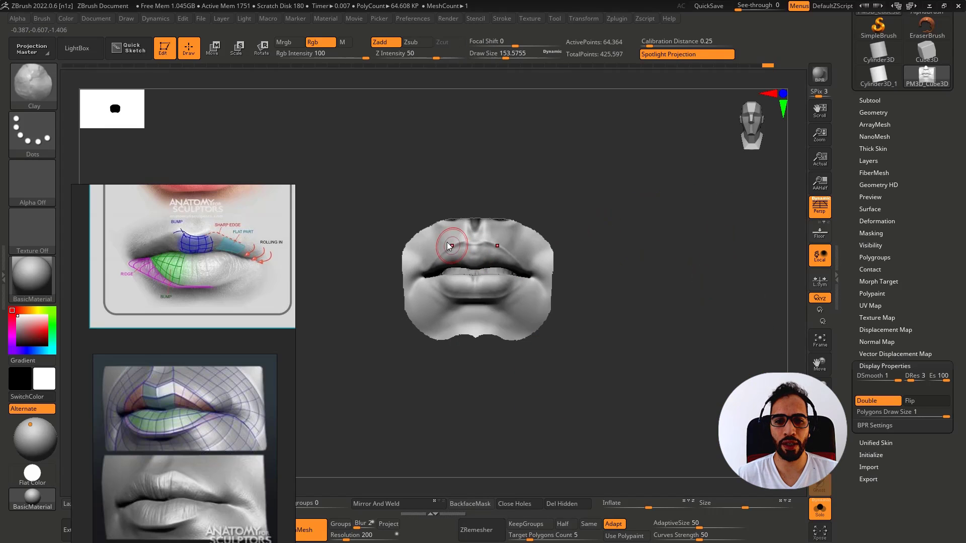
# Step: Hide the middle of the chin and the upper cheek corners, then invert the visibility and switch it back
pyautogui.moveTo(459, 199)
pyautogui.keyDown('ctrl'); pyautogui.keyDown('alt'); pyautogui.keyDown('shift'); pyautogui.mouseDown()
pyautogui.moveTo(414, 352)
pyautogui.moveTo(611, 132)
pyautogui.moveTo(578, 261)
pyautogui.moveTo(561, 258)
pyautogui.moveTo(575, 267)
pyautogui.mouseUp(); pyautogui.keyUp('shift'); pyautogui.keyUp('alt'); pyautogui.keyUp('ctrl')
pyautogui.moveTo(516, 335)
pyautogui.keyDown('ctrl'); pyautogui.keyDown('alt'); pyautogui.keyDown('shift'); pyautogui.mouseDown()
pyautogui.moveTo(475, 412)
pyautogui.moveTo(500, 349)
pyautogui.mouseUp(); pyautogui.keyUp('shift'); pyautogui.keyUp('alt'); pyautogui.keyUp('ctrl')
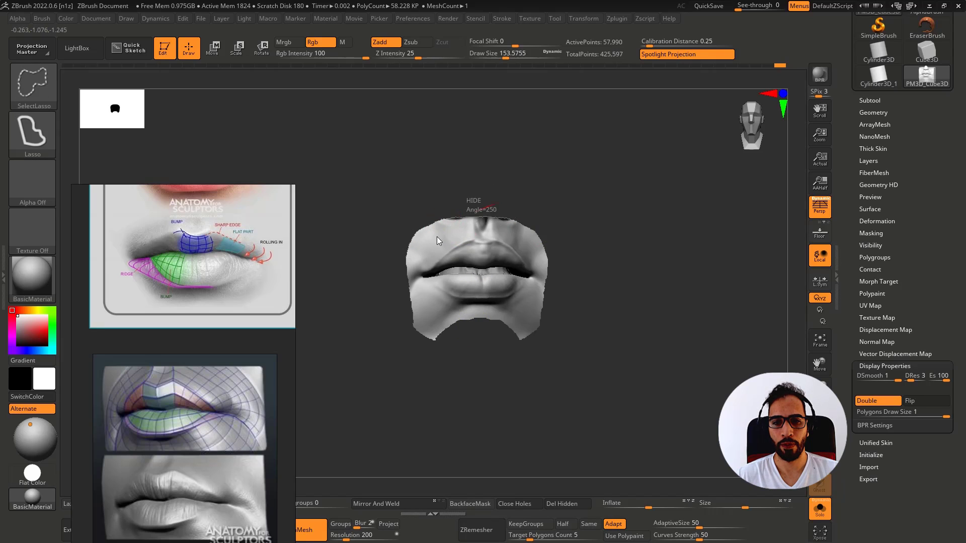
pyautogui.moveTo(437, 241)
pyautogui.keyDown('ctrl'); pyautogui.keyDown('alt'); pyautogui.keyDown('shift'); pyautogui.mouseDown()
pyautogui.moveTo(557, 133)
pyautogui.moveTo(587, 262)
pyautogui.mouseUp(); pyautogui.keyUp('shift'); pyautogui.keyUp('alt'); pyautogui.keyUp('ctrl')
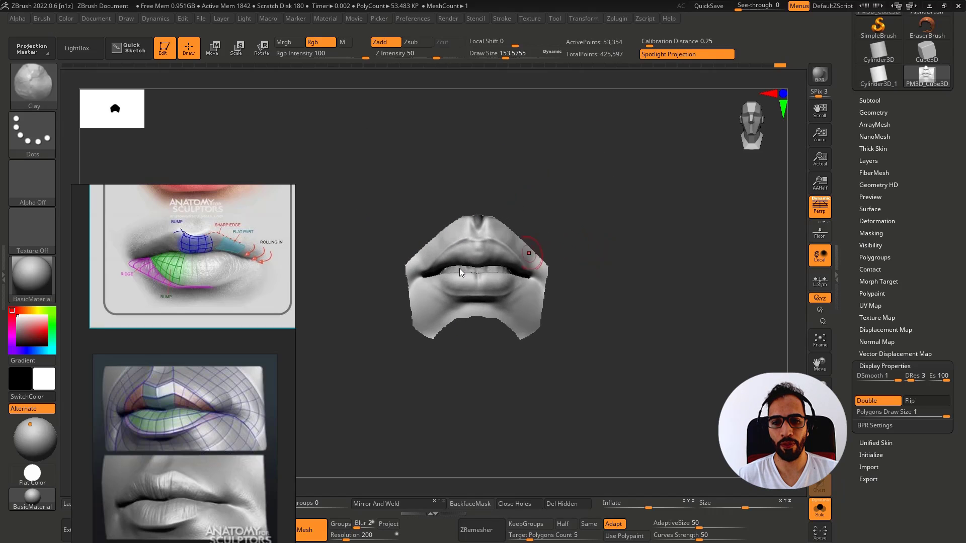
pyautogui.keyDown('ctrl'); pyautogui.keyDown('shift'); pyautogui.moveTo(371, 319); pyautogui.dragTo(388, 306); pyautogui.keyUp('shift'); pyautogui.keyUp('ctrl')
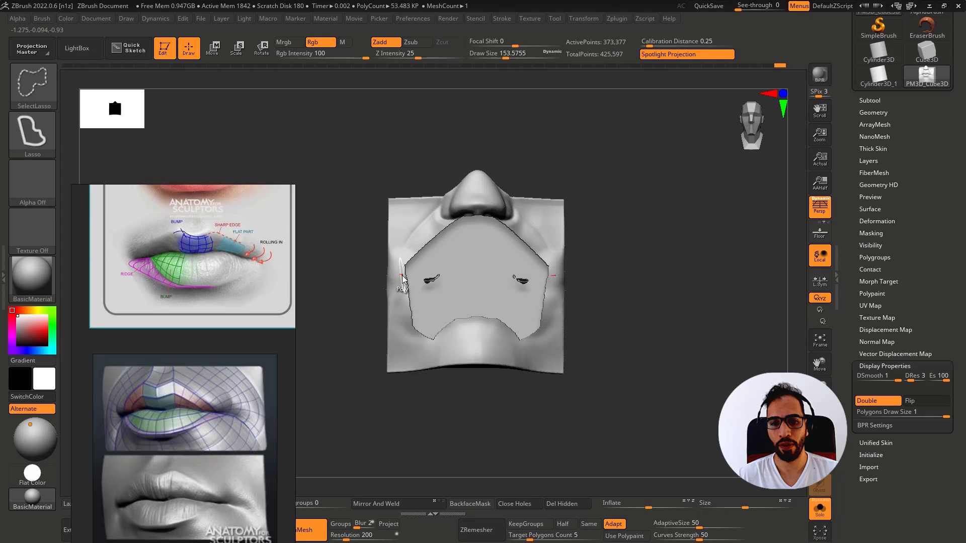
pyautogui.keyDown('ctrl'); pyautogui.keyDown('shift'); pyautogui.click(369, 346); pyautogui.keyUp('shift'); pyautogui.keyUp('ctrl')
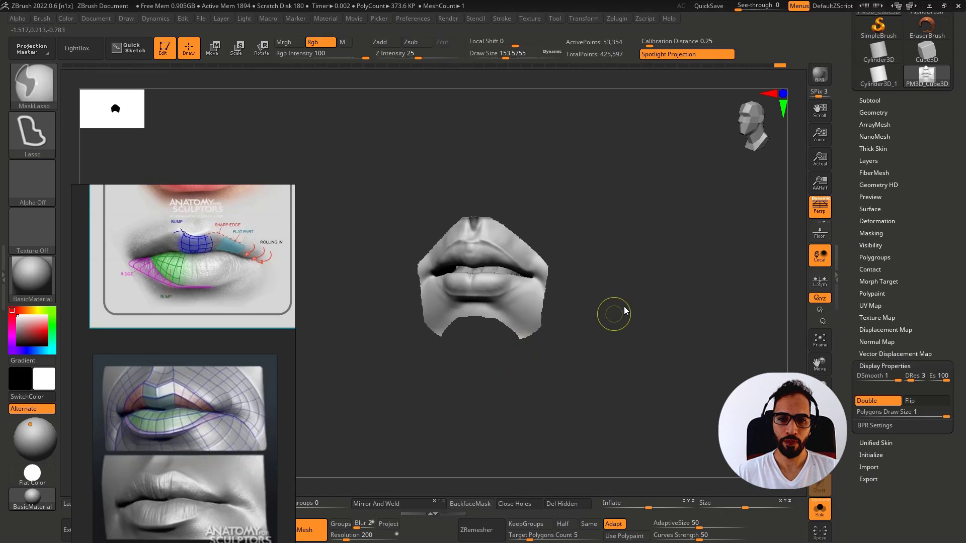
# Step: Undo the latest hides, trim the chin edge of the visible region again and show the whole model
pyautogui.hotkey('ctrl', 'z')
pyautogui.hotkey('ctrl', 'z')
pyautogui.hotkey('ctrl', 'z')
pyautogui.hotkey('ctrl', 'z')
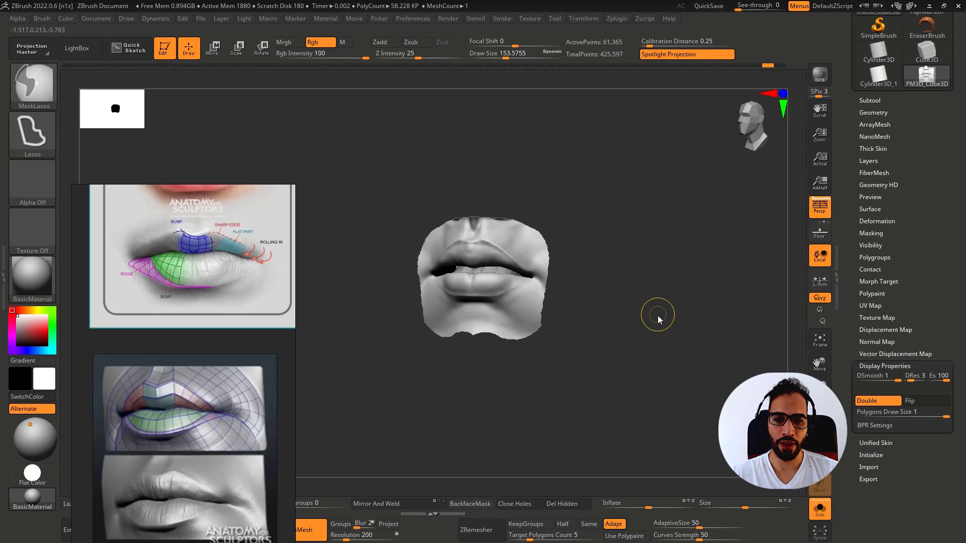
pyautogui.moveTo(435, 348)
pyautogui.keyDown('ctrl'); pyautogui.keyDown('alt'); pyautogui.keyDown('shift'); pyautogui.mouseDown()
pyautogui.moveTo(514, 372)
pyautogui.moveTo(495, 369)
pyautogui.mouseUp(); pyautogui.keyUp('shift'); pyautogui.keyUp('alt'); pyautogui.keyUp('ctrl')
pyautogui.keyDown('ctrl'); pyautogui.keyDown('shift'); pyautogui.click(694, 304); pyautogui.keyUp('shift'); pyautogui.keyUp('ctrl')
# Step: Check the model's polygroups with PolyFrame and turn the wireframe display off again
pyautogui.hotkey('shift', 'f')
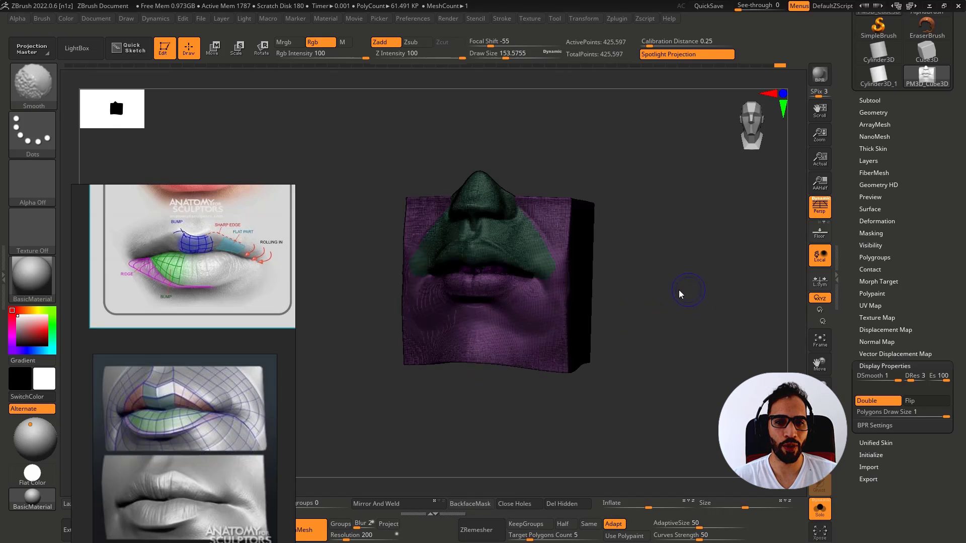
pyautogui.hotkey('shift', 'f')
pyautogui.keyDown('shift'); pyautogui.moveTo(679, 325); pyautogui.dragTo(726, 277); pyautogui.keyUp('shift')
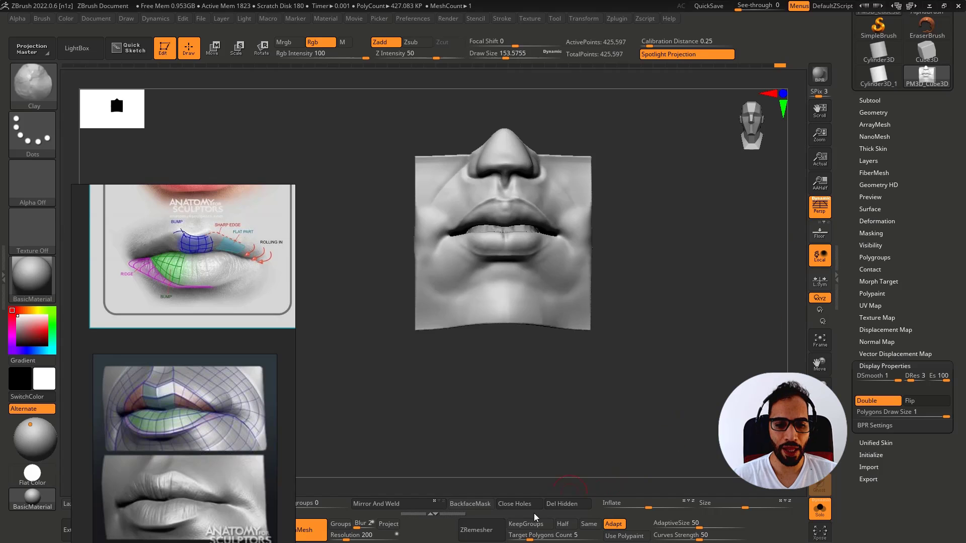
# Step: Save the tool as "04- mouth" in the "04 - Mouth" folder inside "01 - Face Elements"
pyautogui.scroll(5, 909, 101)
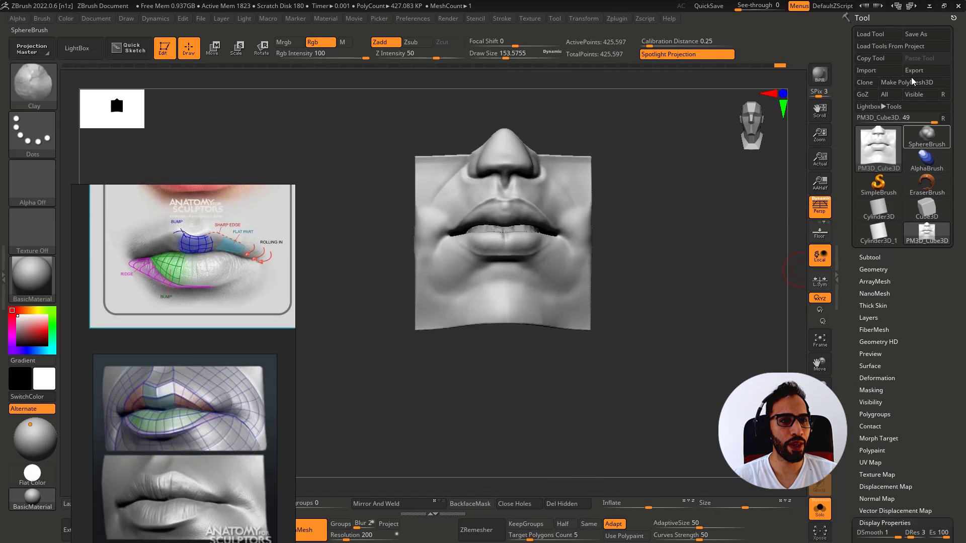
pyautogui.hotkey('ctrl', 's')
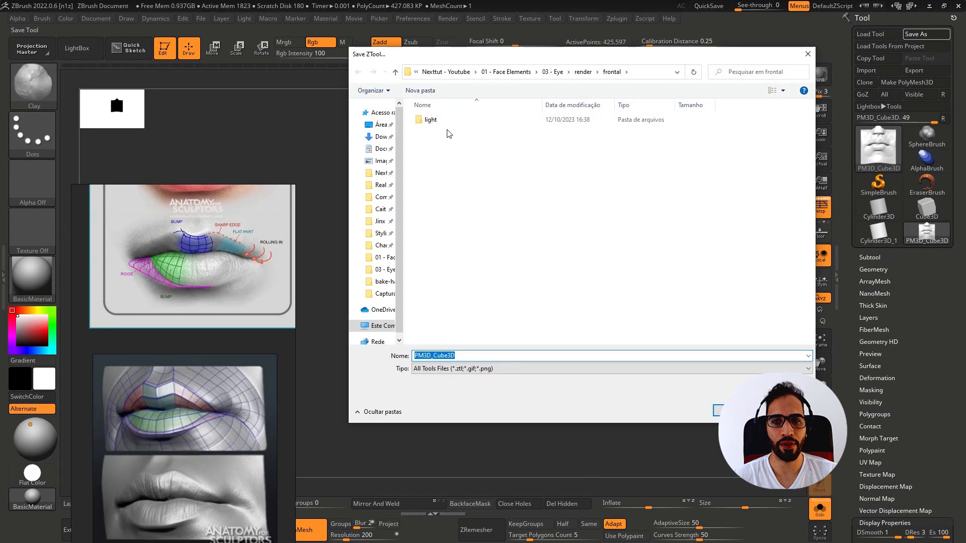
pyautogui.click(382, 173)
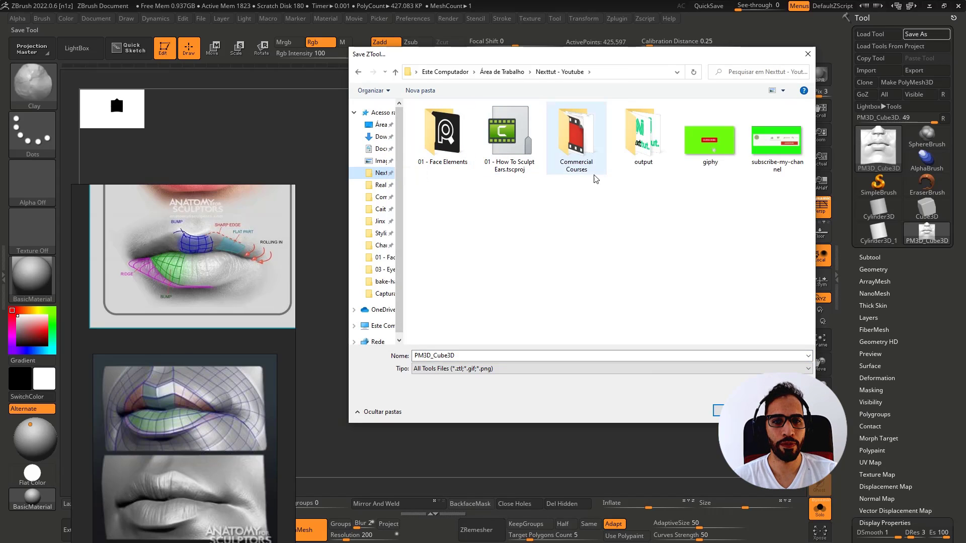
pyautogui.doubleClick(446, 166)
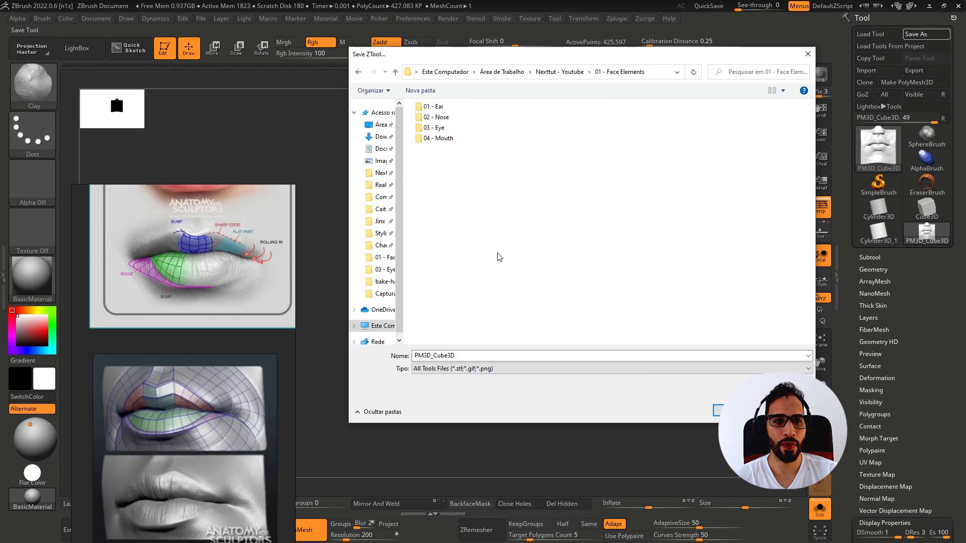
pyautogui.doubleClick(449, 139)
pyautogui.doubleClick(465, 357)
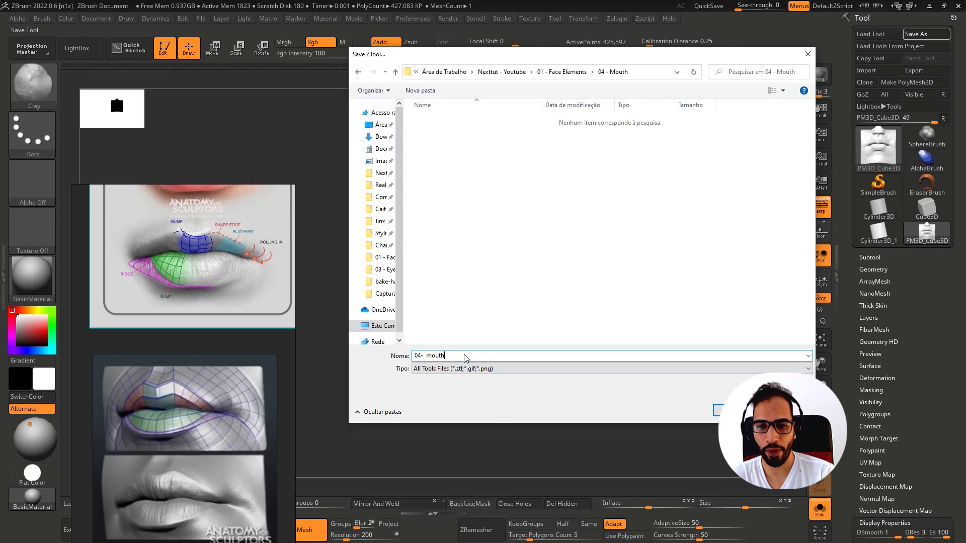
pyautogui.press('Return')
# Step: Duplicate the mouth subtool and make the original the active subtool
pyautogui.moveTo(685, 249); pyautogui.dragTo(679, 262)
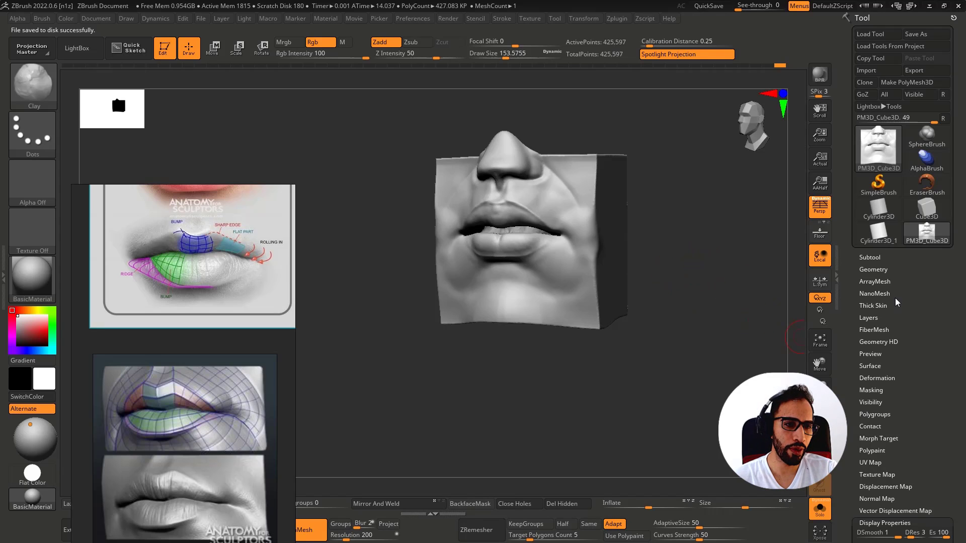
pyautogui.click(878, 260)
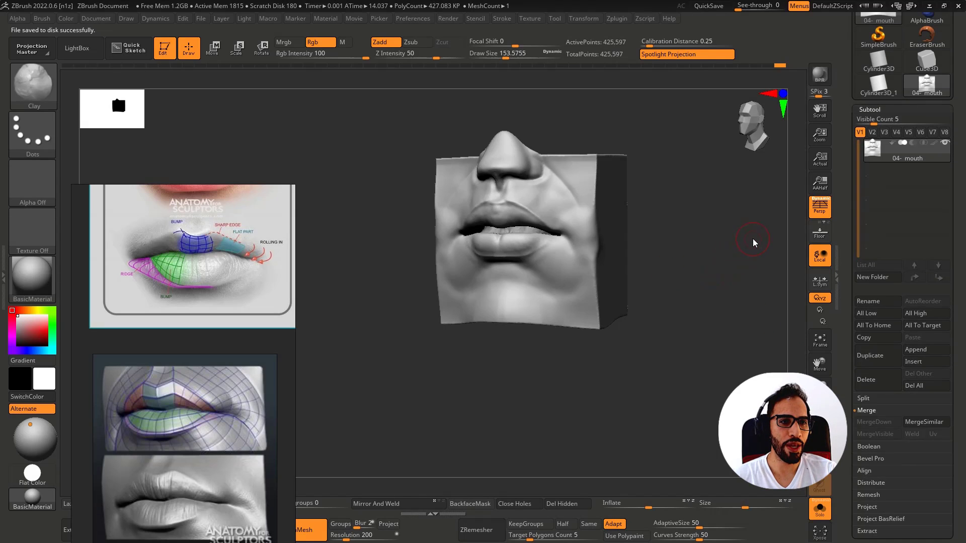
pyautogui.keyDown('shift'); pyautogui.moveTo(753, 239); pyautogui.dragTo(795, 276); pyautogui.keyUp('shift')
pyautogui.click(873, 358)
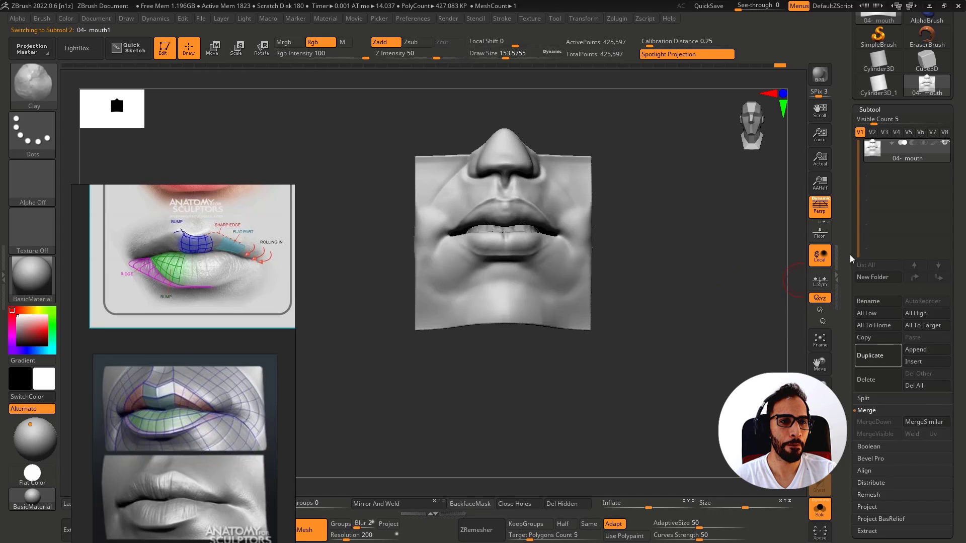
pyautogui.click(929, 160)
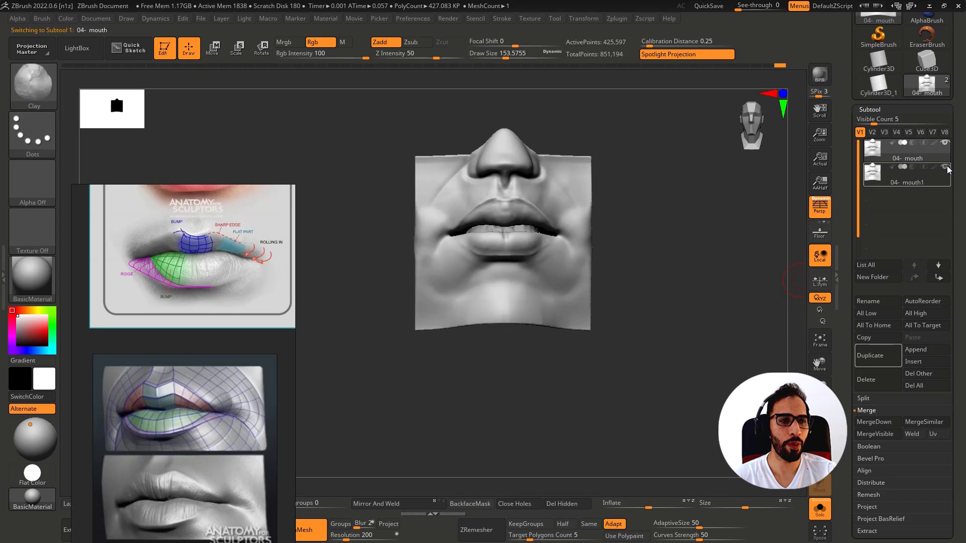
pyautogui.click(904, 111)
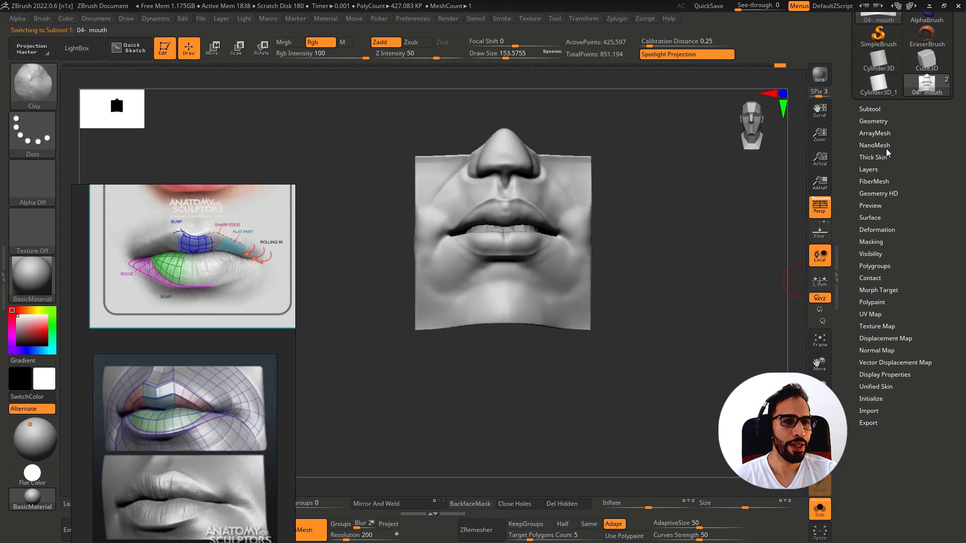
# Step: Build up the philtrum between the nose and the upper lip with the Clay brush
pyautogui.click(886, 124)
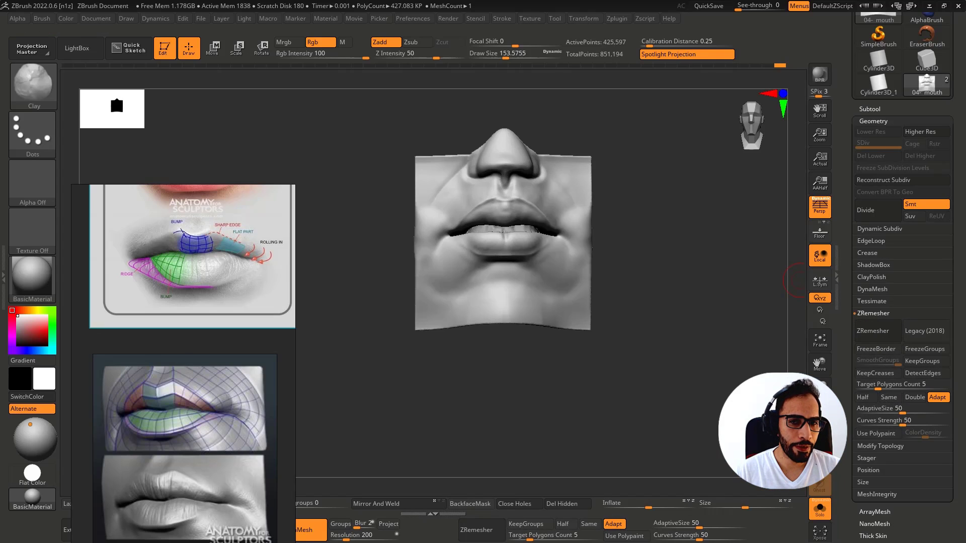
pyautogui.moveTo(733, 389); pyautogui.dragTo(713, 390)
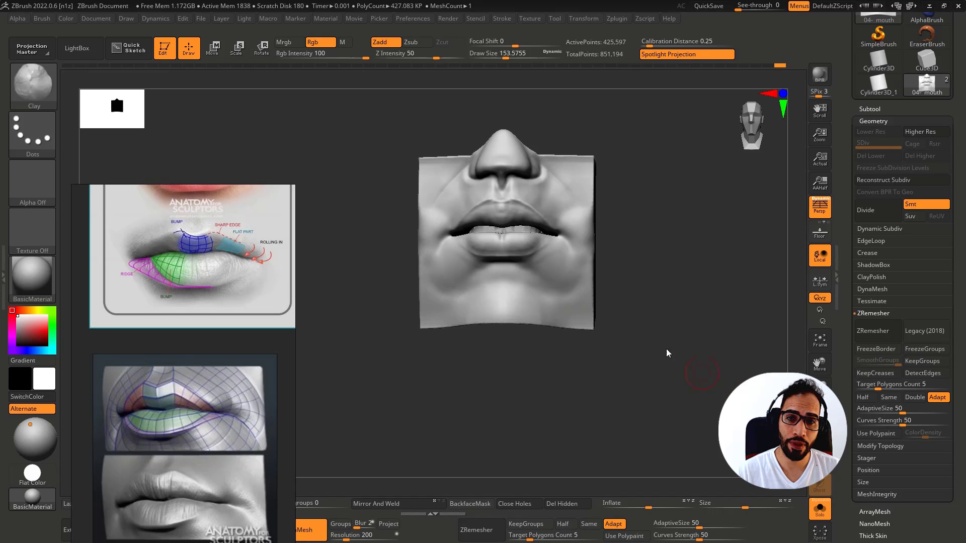
pyautogui.moveTo(533, 178)
pyautogui.keyDown('ctrl'); pyautogui.mouseDown(button='right')
pyautogui.moveTo(524, 197)
pyautogui.moveTo(542, 190)
pyautogui.mouseUp(button='right'); pyautogui.keyUp('ctrl')
pyautogui.press('s')
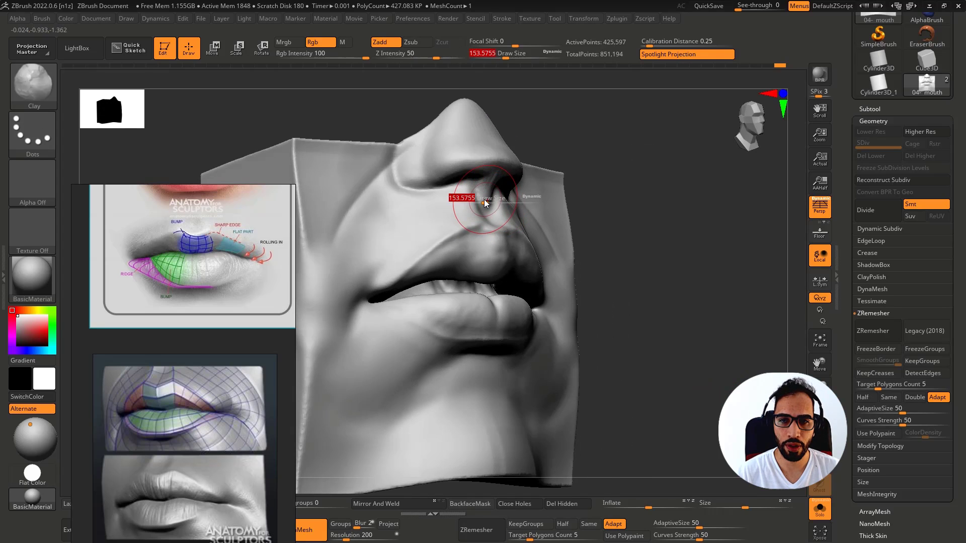
pyautogui.moveTo(485, 199); pyautogui.dragTo(480, 198)
pyautogui.moveTo(477, 201)
pyautogui.mouseDown(button='right')
pyautogui.moveTo(503, 208)
pyautogui.moveTo(488, 206)
pyautogui.moveTo(489, 196)
pyautogui.moveTo(466, 207)
pyautogui.moveTo(483, 204)
pyautogui.mouseUp(button='right')
# Step: Adjust the philtrum's profile with the Move brush, smooth it at a draw size of about 197 and remesh with DynaMesh
pyautogui.press('b')
pyautogui.press('m')
pyautogui.press('v')
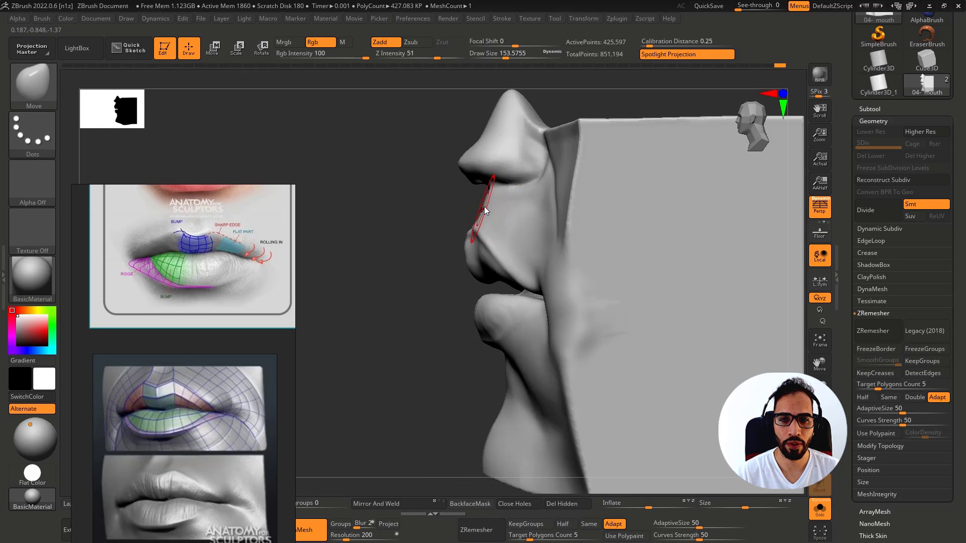
pyautogui.press('shift')
pyautogui.moveTo(481, 204)
pyautogui.mouseDown(button='right')
pyautogui.moveTo(514, 186)
pyautogui.moveTo(454, 187)
pyautogui.moveTo(475, 183)
pyautogui.mouseUp(button='right')
pyautogui.press('ctrl')
pyautogui.press('s')
pyautogui.moveTo(461, 182)
pyautogui.keyDown('shift'); pyautogui.mouseDown()
pyautogui.moveTo(457, 173)
pyautogui.moveTo(415, 191)
pyautogui.moveTo(399, 174)
pyautogui.moveTo(386, 186)
pyautogui.moveTo(371, 180)
pyautogui.moveTo(396, 184)
pyautogui.mouseUp(); pyautogui.keyUp('shift')
pyautogui.press('s')
pyautogui.keyDown('ctrl'); pyautogui.moveTo(771, 201); pyautogui.dragTo(795, 255); pyautogui.keyUp('ctrl')
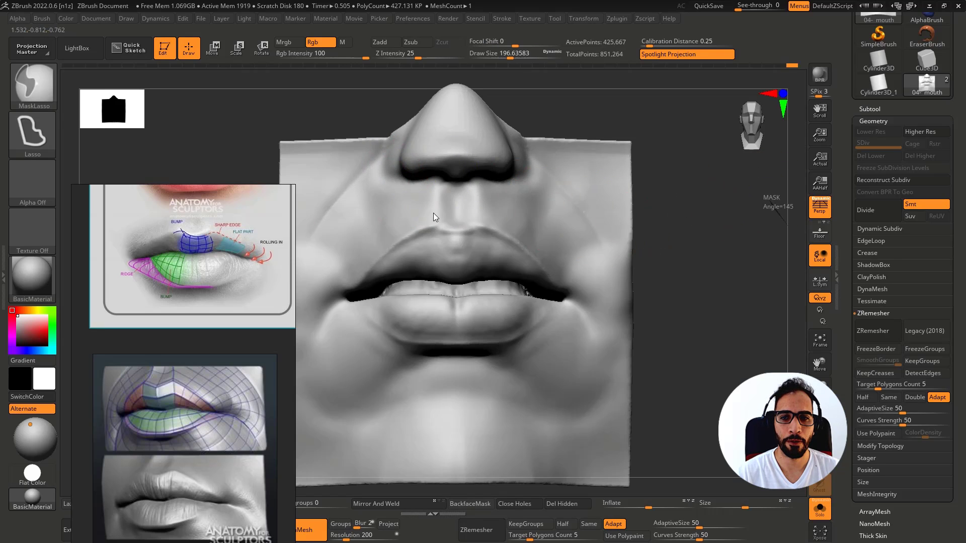
# Step: Flatten the planes beside the philtrum above the upper lip with hPolish and remesh with DynaMesh
pyautogui.moveTo(430, 218)
pyautogui.mouseDown(button='right')
pyautogui.moveTo(482, 250)
pyautogui.moveTo(471, 258)
pyautogui.mouseUp(button='right')
pyautogui.press('b')
pyautogui.press('h')
pyautogui.press('p')
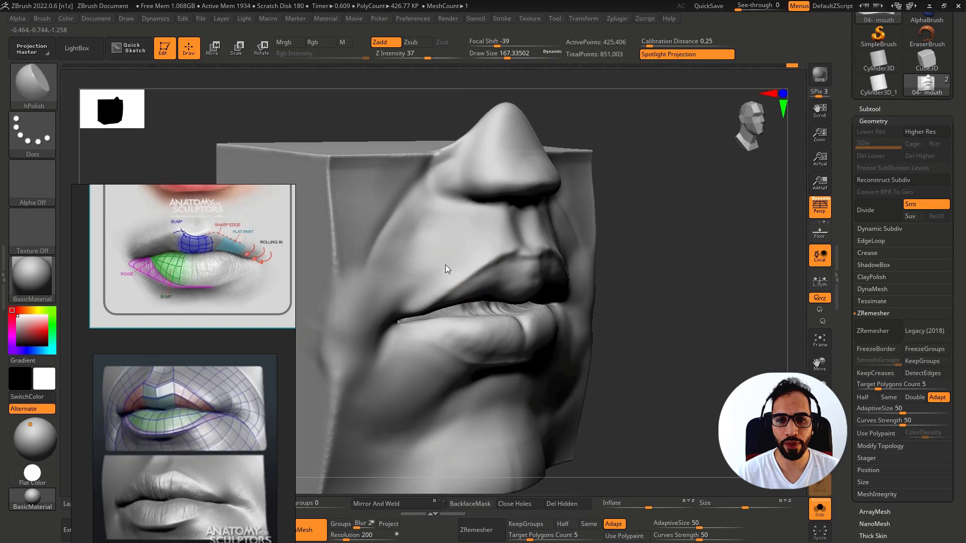
pyautogui.keyDown('ctrl'); pyautogui.moveTo(696, 176); pyautogui.dragTo(723, 237); pyautogui.keyUp('ctrl')
pyautogui.moveTo(448, 252); pyautogui.dragTo(441, 247, button='right')
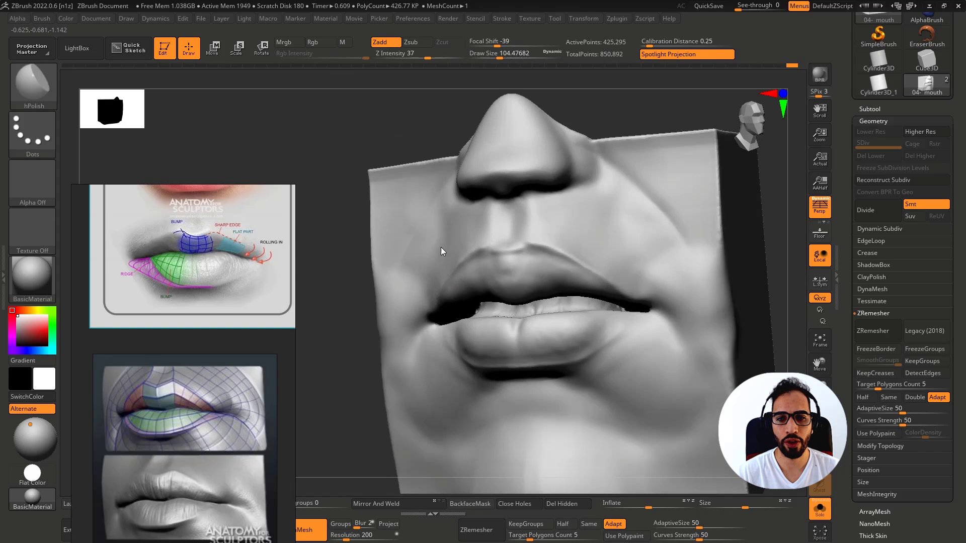
pyautogui.moveTo(575, 240); pyautogui.dragTo(600, 252, button='right')
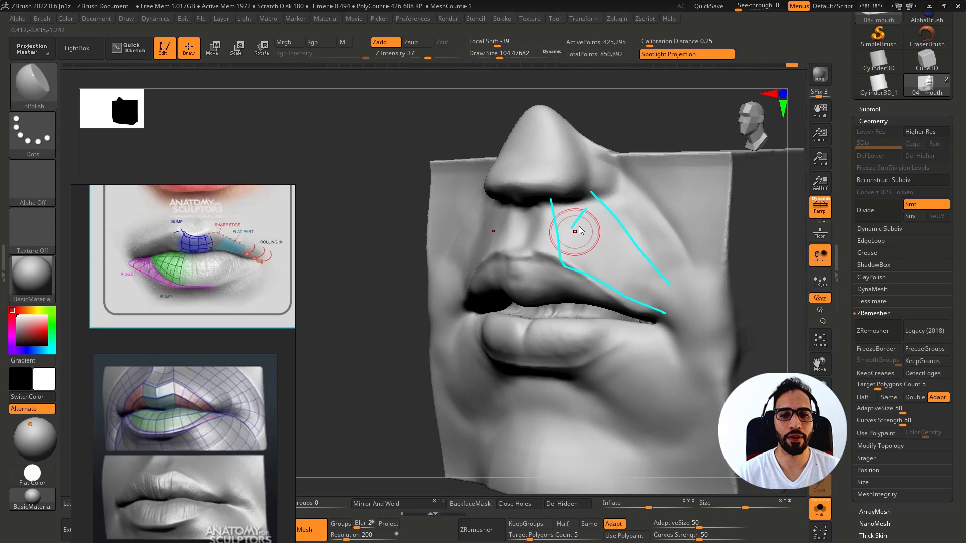
# Step: Build up the planes between the nostrils and the upper lip with ClayBuildup, smooth them and remesh with DynaMesh
pyautogui.press('Escape')
pyautogui.moveTo(624, 251)
pyautogui.mouseDown(button='right')
pyautogui.moveTo(606, 252)
pyautogui.moveTo(615, 249)
pyautogui.mouseUp(button='right')
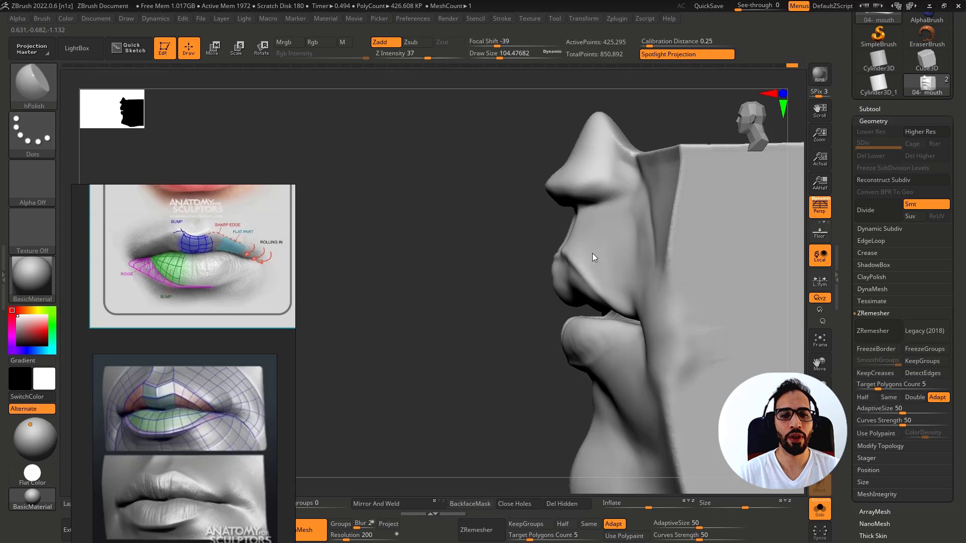
pyautogui.keyDown('alt'); pyautogui.moveTo(577, 246); pyautogui.dragTo(436, 232, button='right'); pyautogui.keyUp('alt')
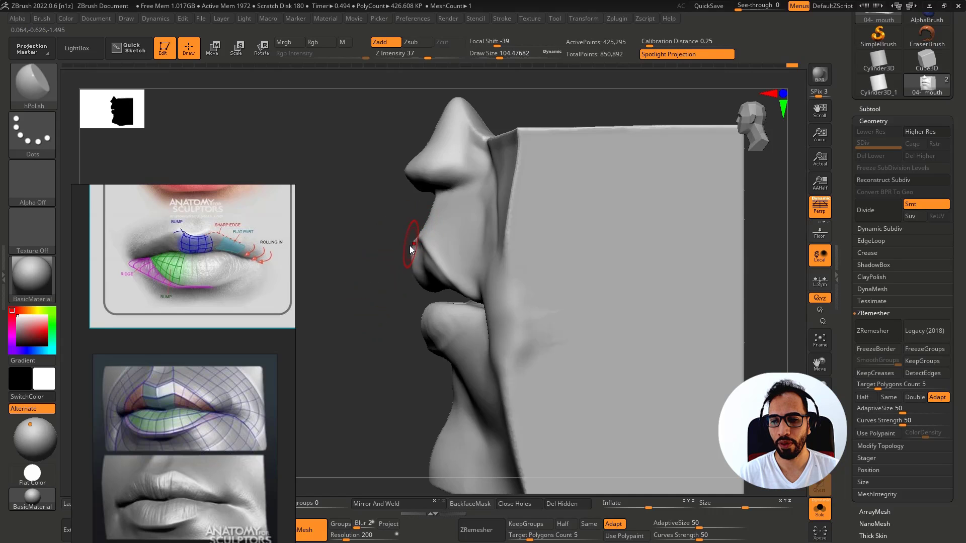
pyautogui.moveTo(418, 257); pyautogui.dragTo(460, 234, button='right')
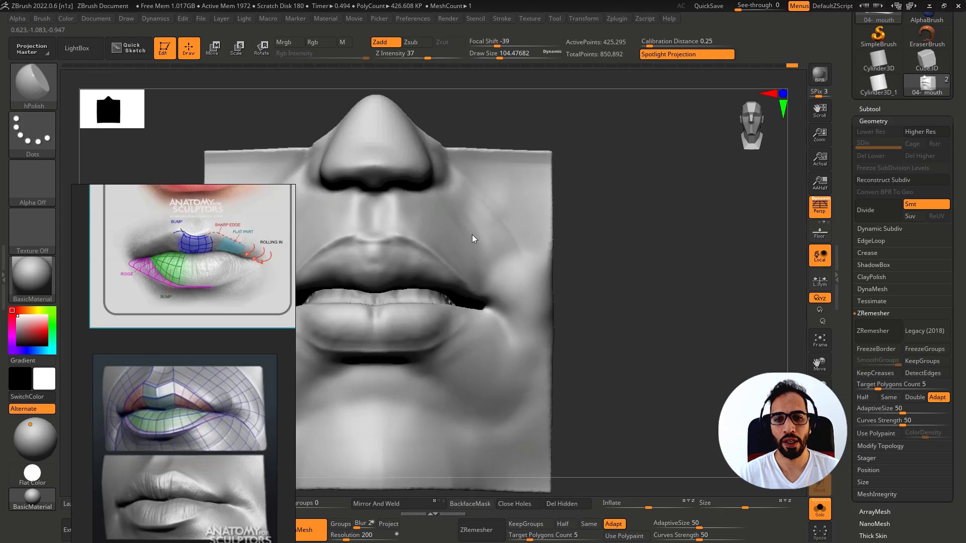
pyautogui.moveTo(463, 232); pyautogui.dragTo(460, 227, button='right')
pyautogui.press('b')
pyautogui.press('c')
pyautogui.press('b')
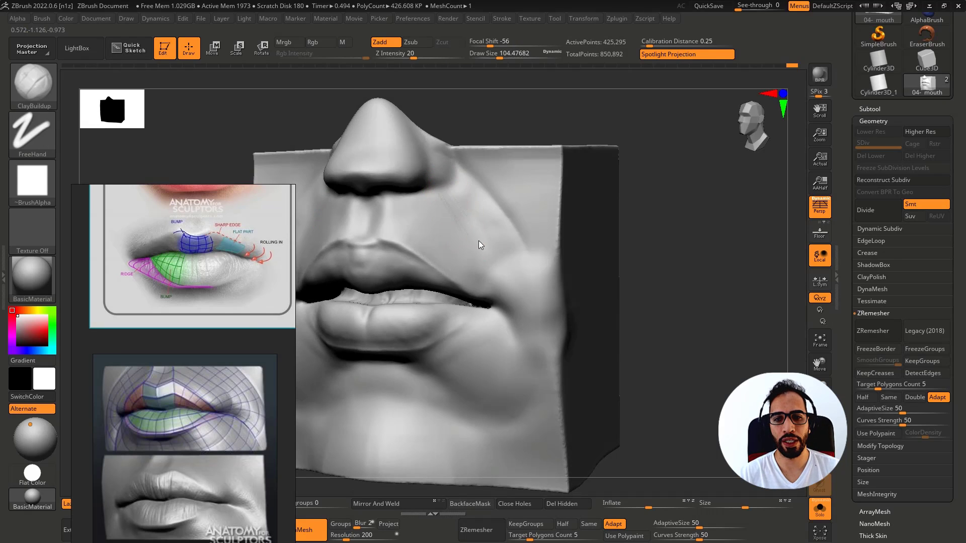
pyautogui.press('shift')
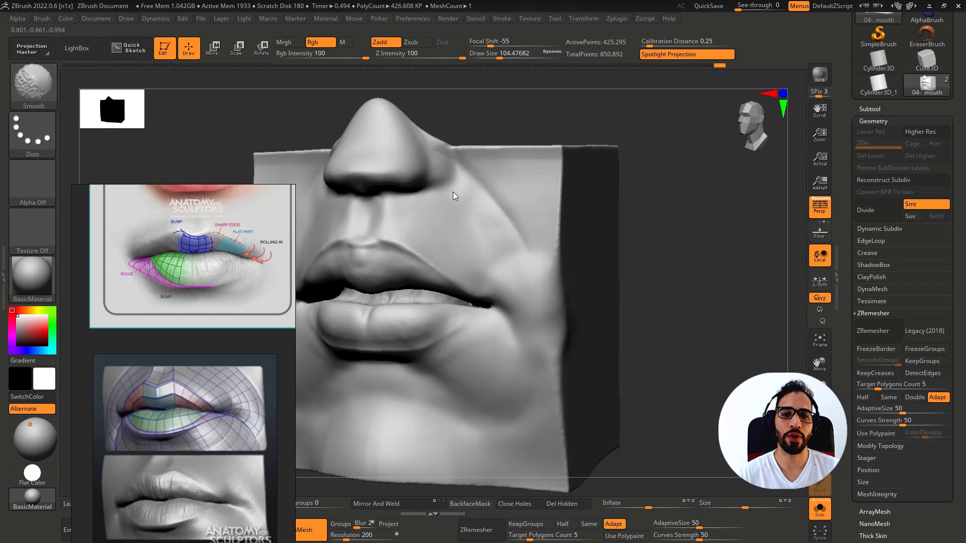
pyautogui.keyDown('ctrl'); pyautogui.moveTo(687, 194); pyautogui.dragTo(706, 217); pyautogui.keyUp('ctrl')
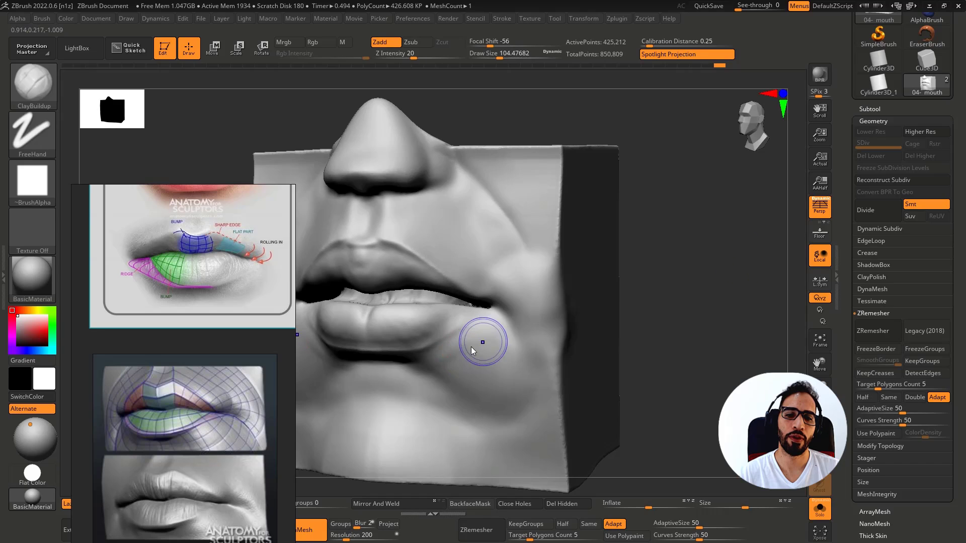
# Step: Soften the outer edges of the upper-lip planes toward the cheeks by smoothing at a draw size of about 145
pyautogui.keyDown('ctrl'); pyautogui.moveTo(599, 339); pyautogui.dragTo(587, 268, button='right'); pyautogui.keyUp('ctrl')
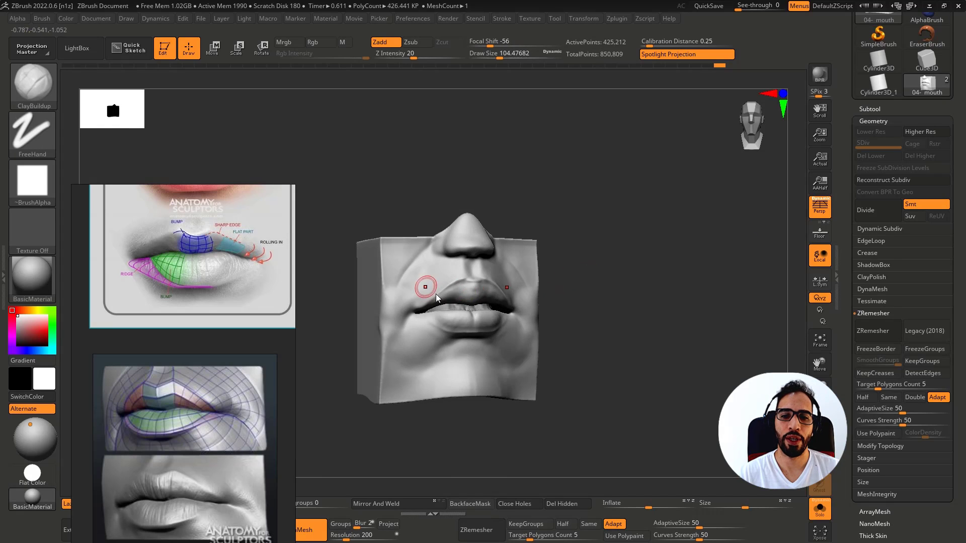
pyautogui.moveTo(425, 287)
pyautogui.mouseDown(button='right')
pyautogui.moveTo(434, 298)
pyautogui.moveTo(410, 281)
pyautogui.moveTo(424, 280)
pyautogui.mouseUp(button='right')
pyautogui.press('shift')
pyautogui.press('shift')
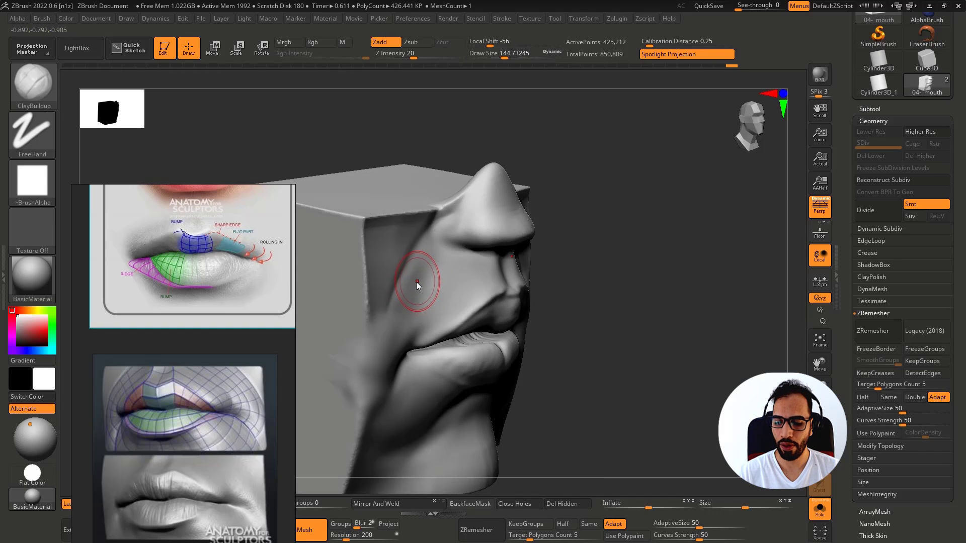
pyautogui.moveTo(424, 269)
pyautogui.keyDown('shift'); pyautogui.mouseDown()
pyautogui.moveTo(431, 259)
pyautogui.moveTo(414, 312)
pyautogui.mouseUp(); pyautogui.keyUp('shift')
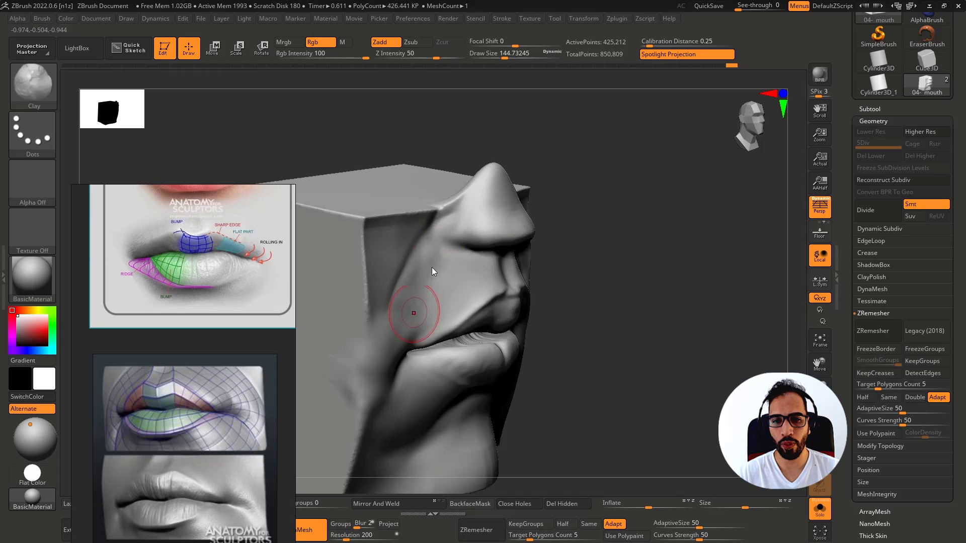
pyautogui.press('b')
pyautogui.press('h')
pyautogui.press('p')
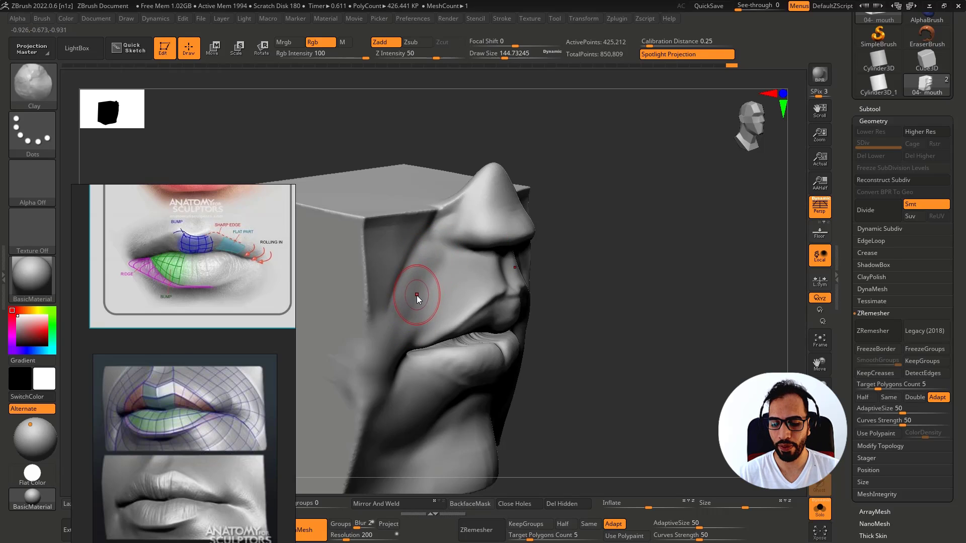
pyautogui.press('shift')
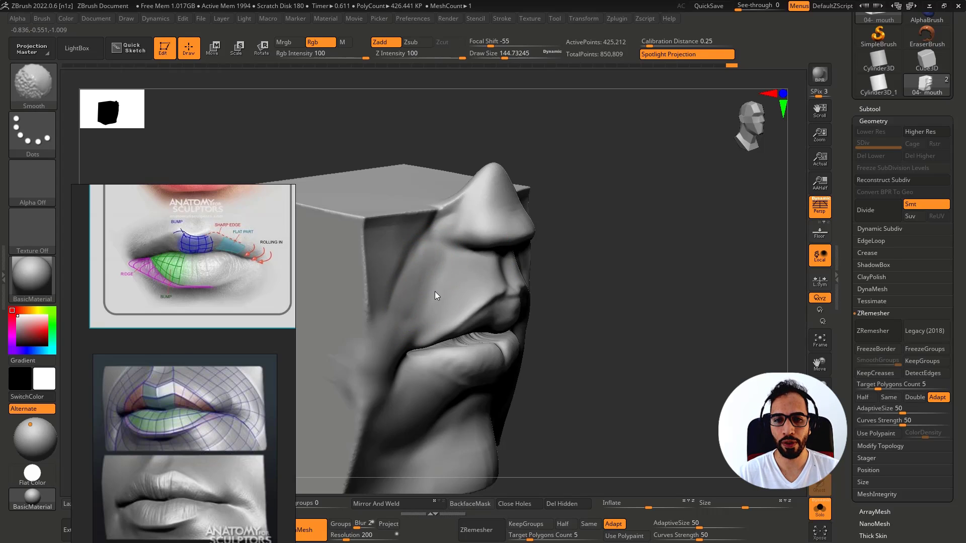
pyautogui.moveTo(423, 264)
pyautogui.keyDown('shift'); pyautogui.mouseDown()
pyautogui.moveTo(429, 287)
pyautogui.moveTo(424, 275)
pyautogui.moveTo(412, 291)
pyautogui.moveTo(420, 296)
pyautogui.mouseUp(); pyautogui.keyUp('shift')
# Step: Add volume beside the nose wings with ClayBuildup and smooth it into the planes above the upper lip
pyautogui.moveTo(444, 283); pyautogui.dragTo(444, 278, button='right')
pyautogui.press('b')
pyautogui.press('c')
pyautogui.press('b')
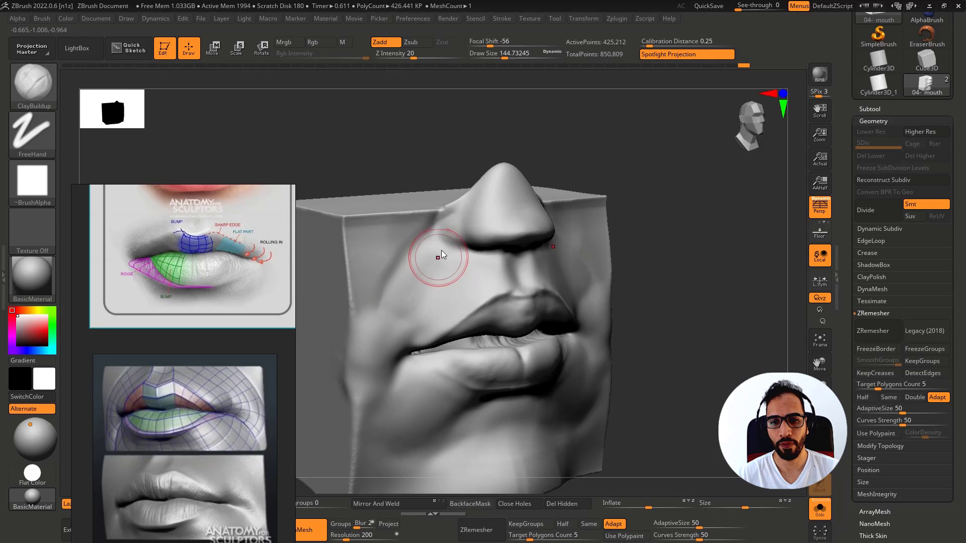
pyautogui.moveTo(439, 259)
pyautogui.mouseDown()
pyautogui.moveTo(401, 314)
pyautogui.moveTo(436, 265)
pyautogui.mouseUp()
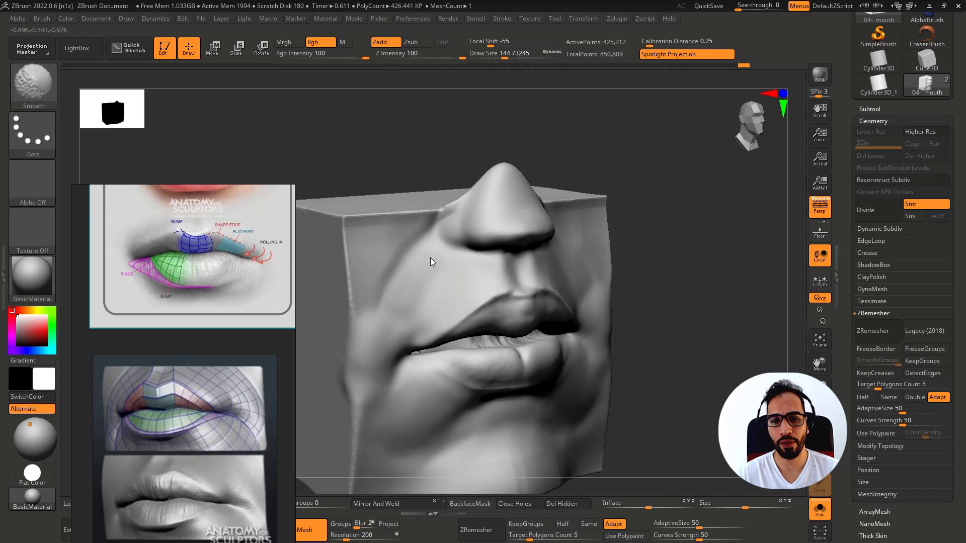
pyautogui.moveTo(406, 244)
pyautogui.mouseDown(button='right')
pyautogui.moveTo(431, 303)
pyautogui.moveTo(422, 264)
pyautogui.mouseUp(button='right')
pyautogui.press('shift')
# Step: Flatten the planes between the nose wings and the mouth corners with hPolish
pyautogui.press('b')
pyautogui.press('h')
pyautogui.press('p')
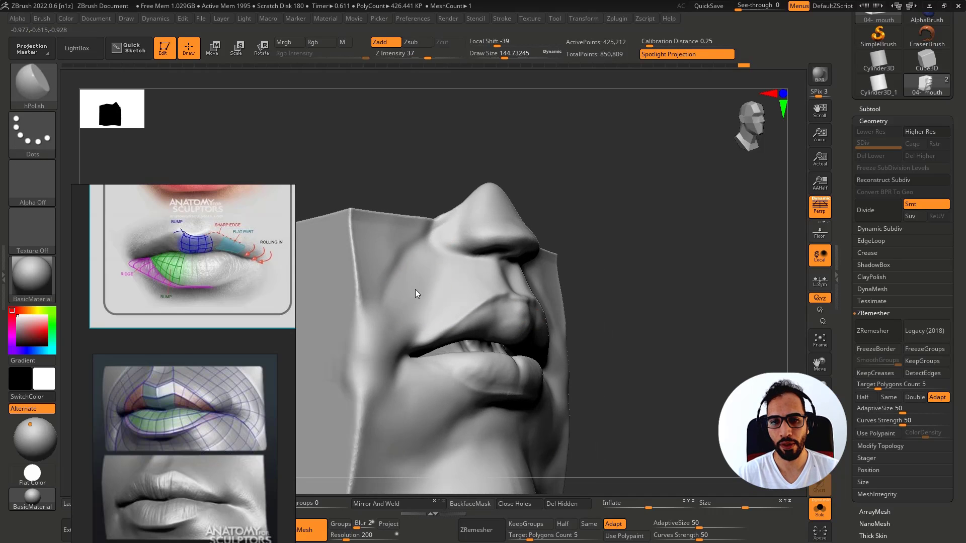
pyautogui.moveTo(406, 305); pyautogui.dragTo(445, 282, button='right')
# Step: Reshape the planes above the mouth corners with Move Topological at a draw size of about 262, undoing one stroke
pyautogui.press('s')
pyautogui.moveTo(445, 282)
pyautogui.mouseDown()
pyautogui.moveTo(445, 290)
pyautogui.moveTo(416, 288)
pyautogui.mouseUp()
pyautogui.press('b')
pyautogui.press('m')
pyautogui.press('t')
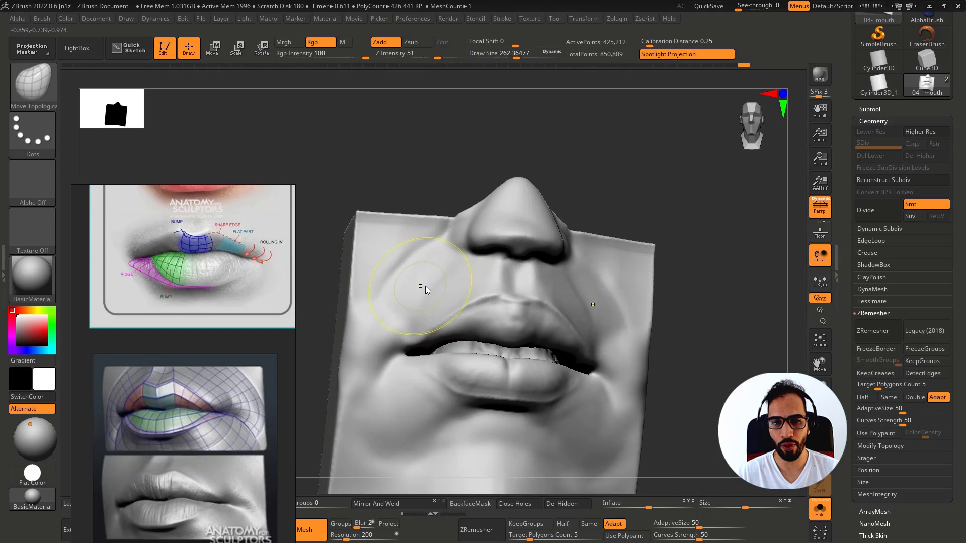
pyautogui.hotkey('ctrl', 'z')
pyautogui.moveTo(424, 286)
pyautogui.mouseDown(button='right')
pyautogui.moveTo(436, 273)
pyautogui.moveTo(423, 278)
pyautogui.mouseUp(button='right')
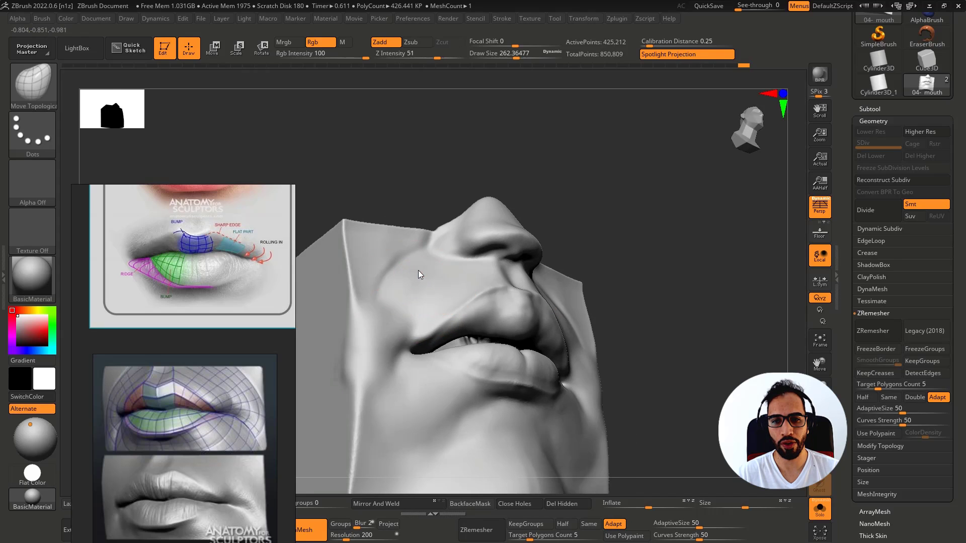
pyautogui.moveTo(426, 276)
pyautogui.mouseDown()
pyautogui.moveTo(438, 263)
pyautogui.moveTo(395, 292)
pyautogui.moveTo(415, 288)
pyautogui.mouseUp()
# Step: Polish the planes beside the philtrum with hPolish at a draw size of about 140 and smooth their outer edges
pyautogui.press('s')
pyautogui.press('b')
pyautogui.press('h')
pyautogui.press('p')
pyautogui.press('s')
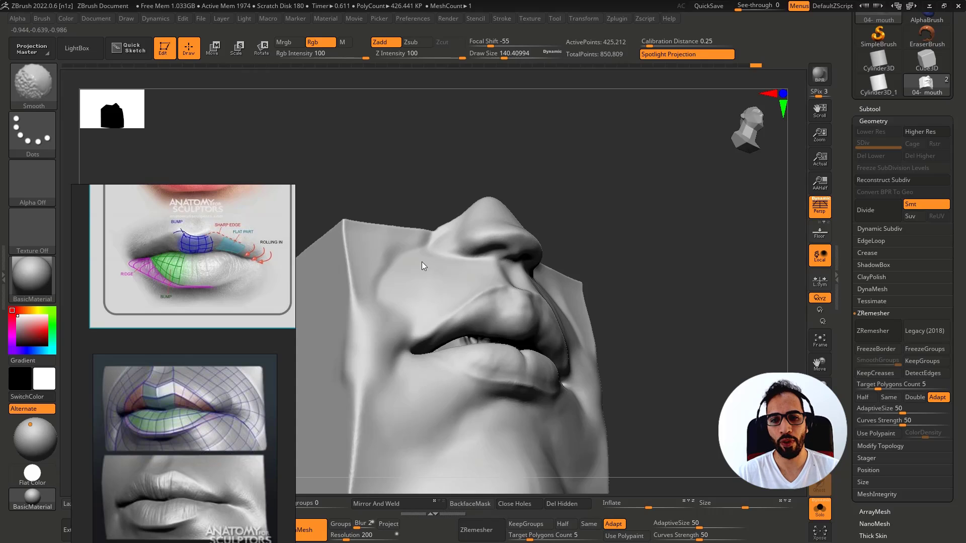
pyautogui.moveTo(397, 288)
pyautogui.mouseDown(button='right')
pyautogui.moveTo(430, 334)
pyautogui.moveTo(447, 327)
pyautogui.mouseUp(button='right')
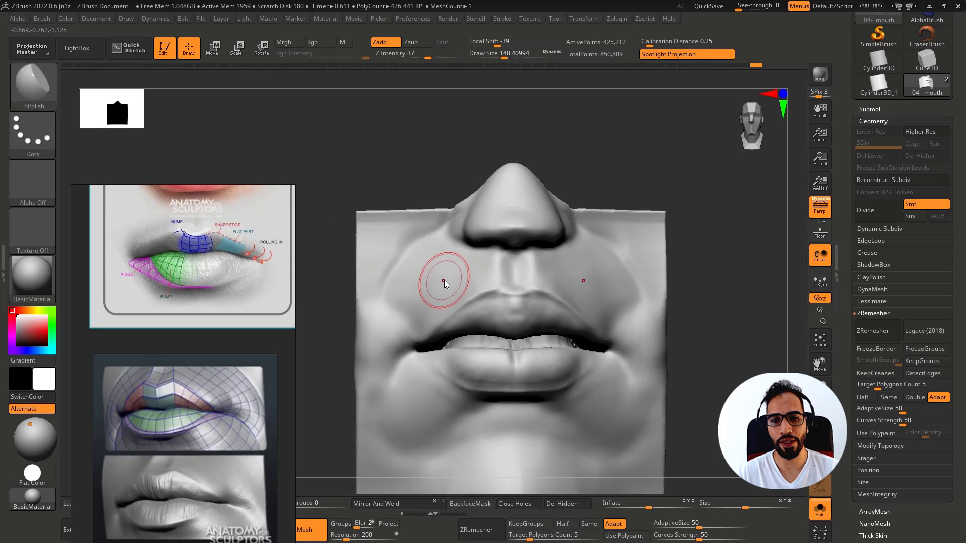
pyautogui.moveTo(439, 273)
pyautogui.mouseDown()
pyautogui.moveTo(430, 265)
pyautogui.moveTo(429, 278)
pyautogui.moveTo(413, 276)
pyautogui.moveTo(414, 300)
pyautogui.mouseUp()
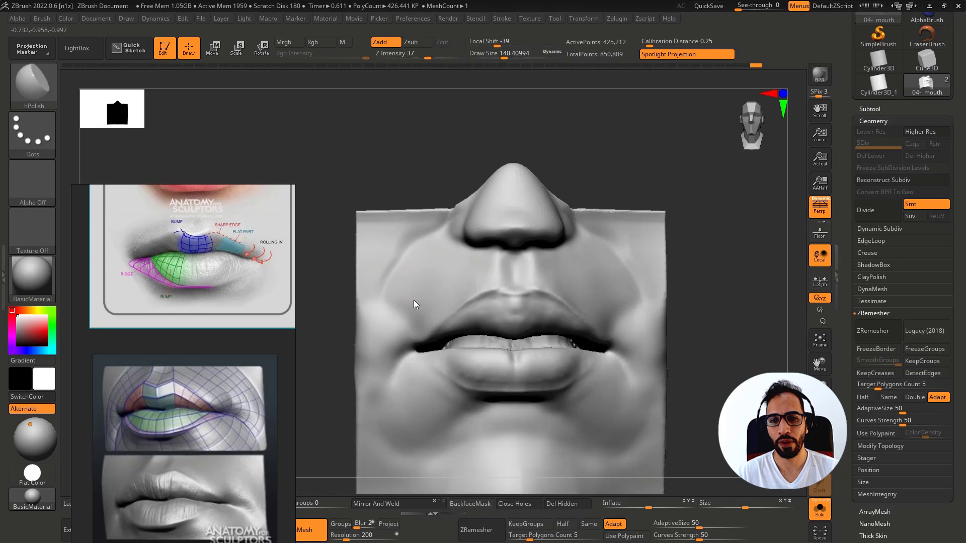
pyautogui.press('shift')
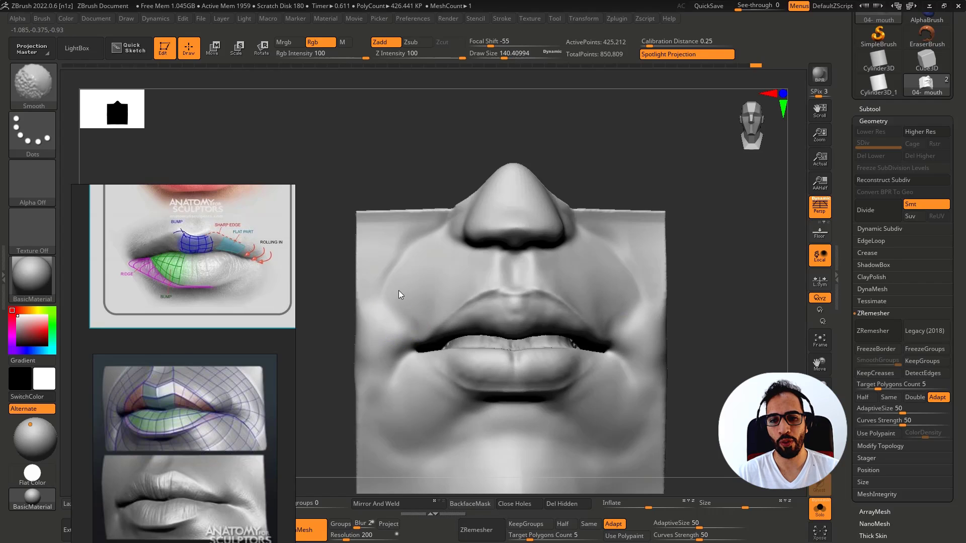
pyautogui.moveTo(390, 312)
pyautogui.keyDown('shift'); pyautogui.mouseDown()
pyautogui.moveTo(404, 317)
pyautogui.moveTo(411, 296)
pyautogui.moveTo(425, 319)
pyautogui.mouseUp(); pyautogui.keyUp('shift')
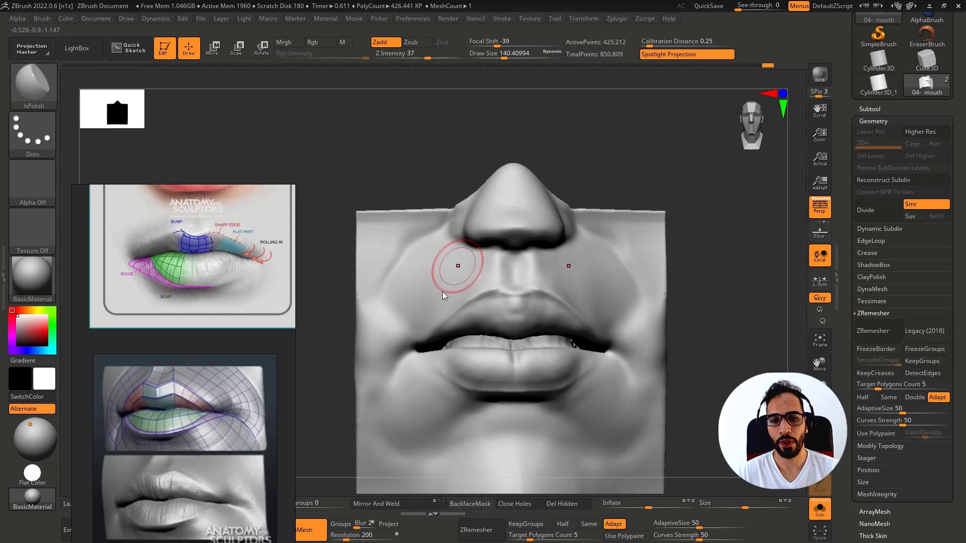
# Step: Refine the planes from the nostrils to the mouth corners with hPolish and smoothing, raising the draw size to about 239
pyautogui.moveTo(457, 265); pyautogui.dragTo(441, 299)
pyautogui.moveTo(403, 315)
pyautogui.mouseDown(button='right')
pyautogui.moveTo(451, 287)
pyautogui.moveTo(414, 304)
pyautogui.mouseUp(button='right')
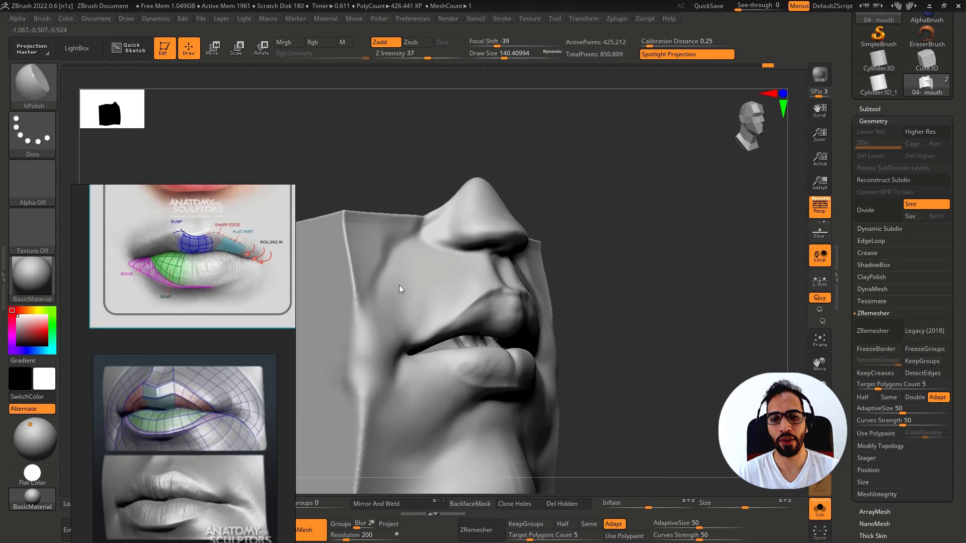
pyautogui.moveTo(399, 285); pyautogui.dragTo(396, 310)
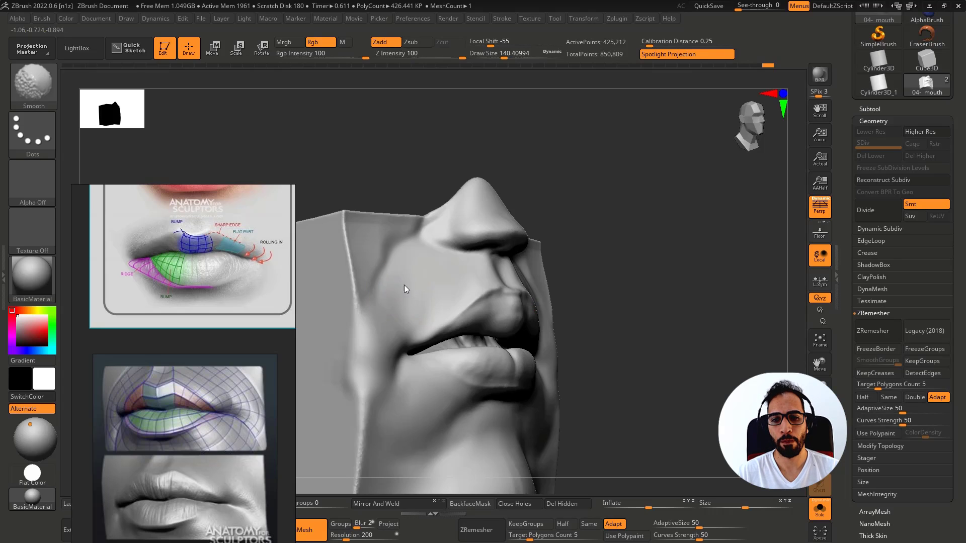
pyautogui.moveTo(406, 289)
pyautogui.mouseDown(button='right')
pyautogui.moveTo(412, 319)
pyautogui.moveTo(428, 309)
pyautogui.mouseUp(button='right')
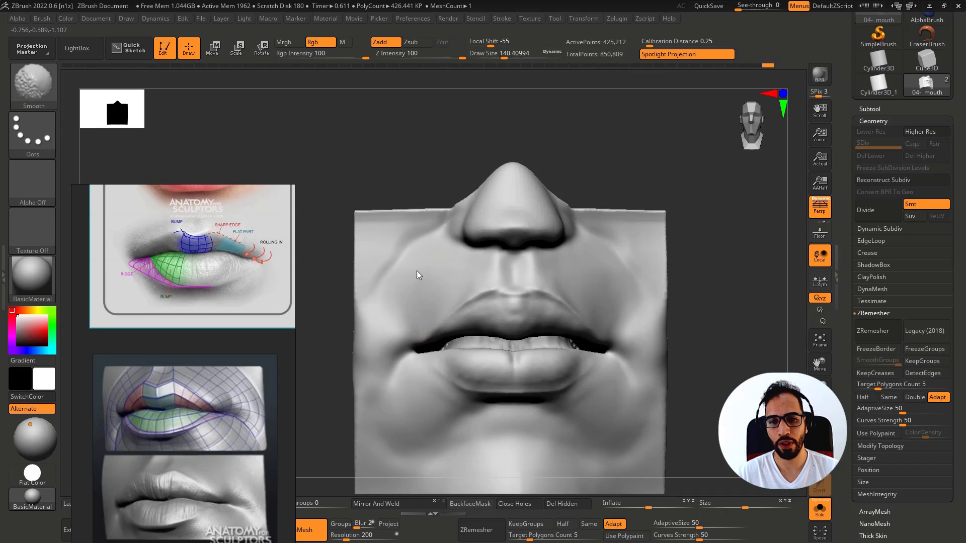
pyautogui.press('s')
pyautogui.moveTo(430, 302); pyautogui.dragTo(441, 302)
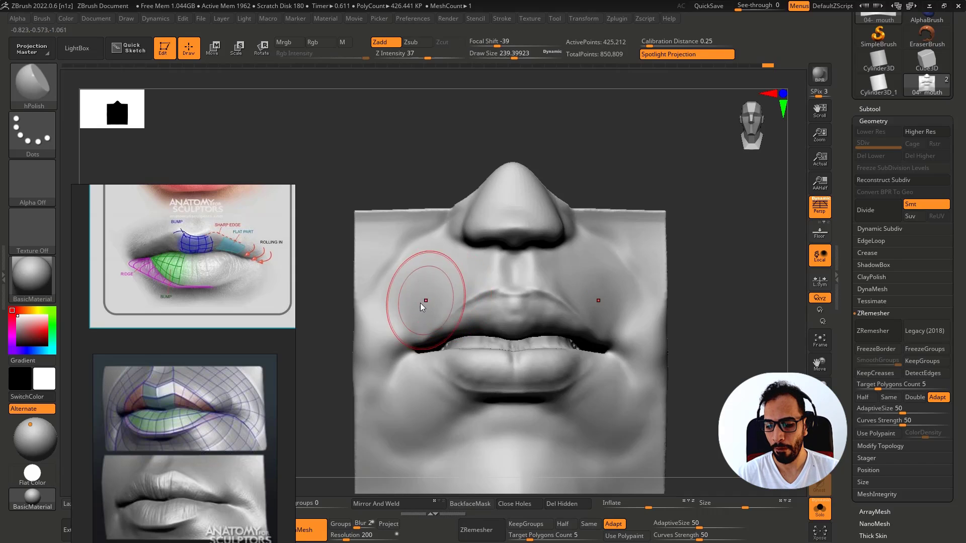
pyautogui.moveTo(421, 303); pyautogui.dragTo(416, 302, button='right')
# Step: Adjust the areas above the mouth corners with Move Topological at a draw size of about 158 and smooth them at about 108
pyautogui.press('b')
pyautogui.press('m')
pyautogui.press('t')
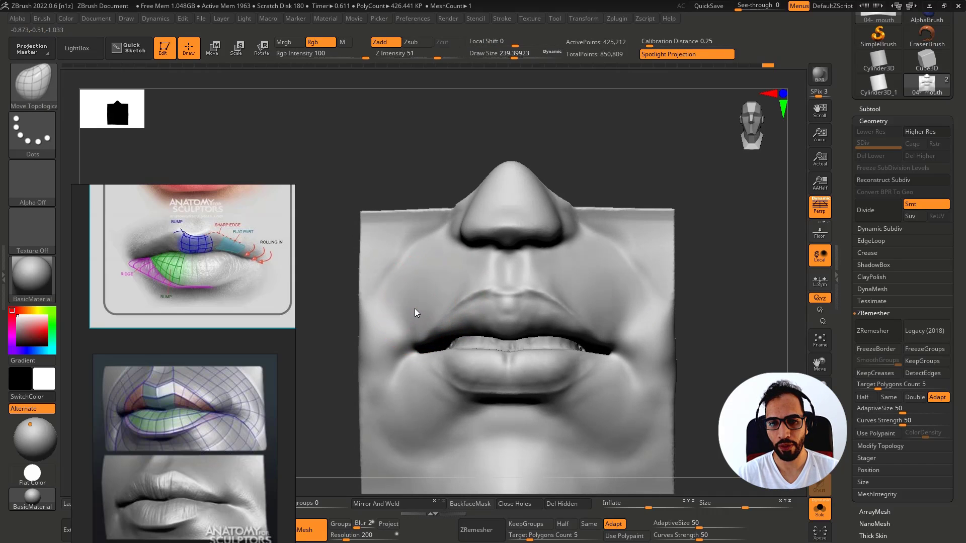
pyautogui.press('s')
pyautogui.press('shift')
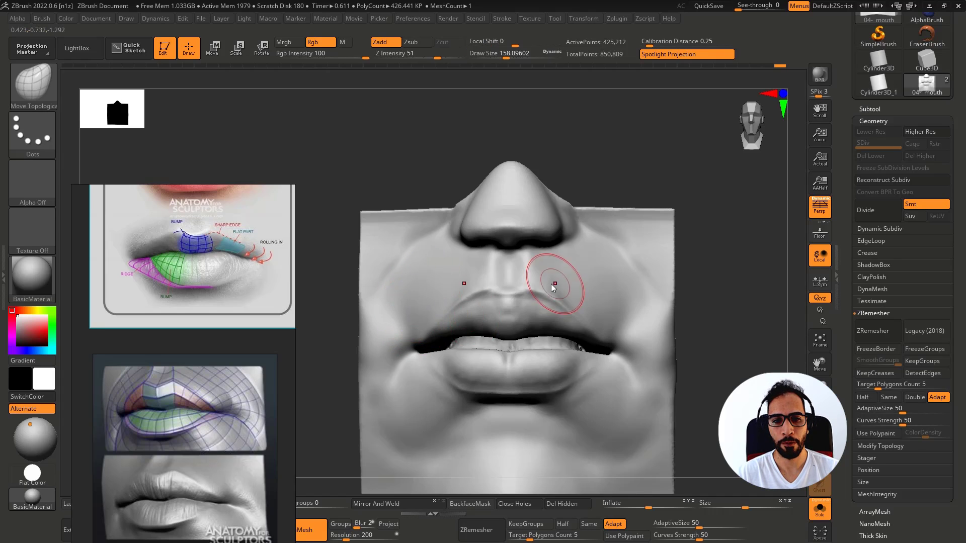
pyautogui.moveTo(551, 283); pyautogui.dragTo(604, 309, button='right')
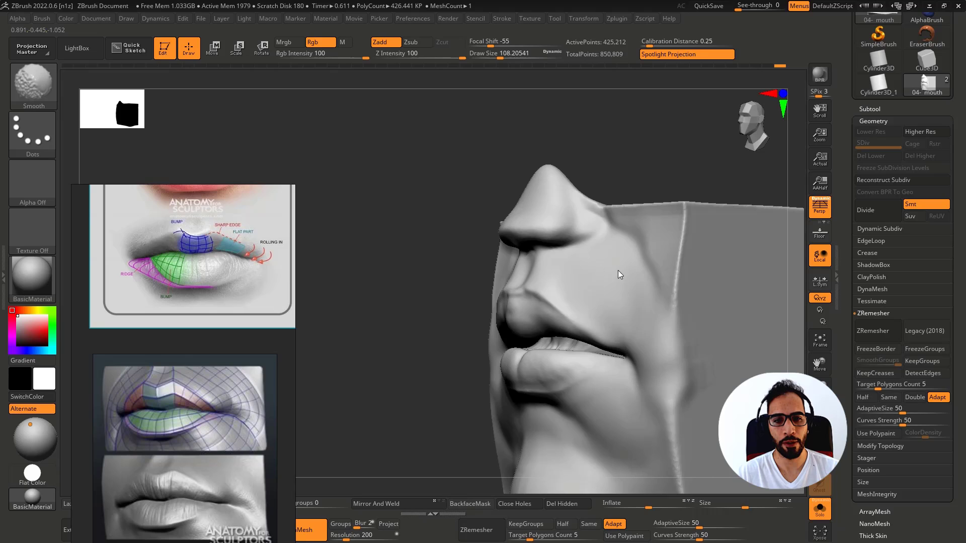
# Step: Examine the planes beside the philtrum from the front and side, marking them with temporary annotation strokes
pyautogui.press('ctrl')
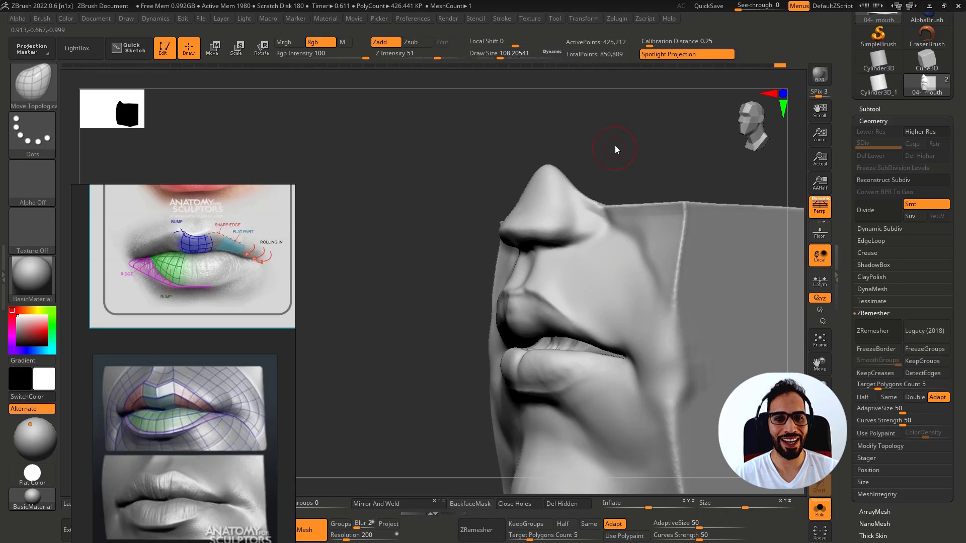
pyautogui.moveTo(615, 146); pyautogui.dragTo(636, 153)
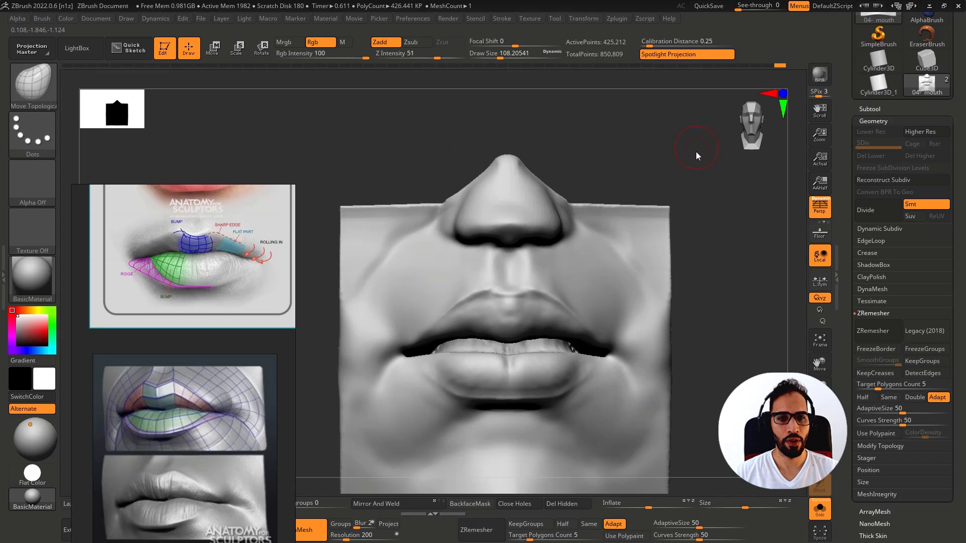
pyautogui.moveTo(696, 152)
pyautogui.mouseDown()
pyautogui.moveTo(664, 156)
pyautogui.moveTo(579, 283)
pyautogui.moveTo(565, 286)
pyautogui.moveTo(521, 242)
pyautogui.mouseUp()
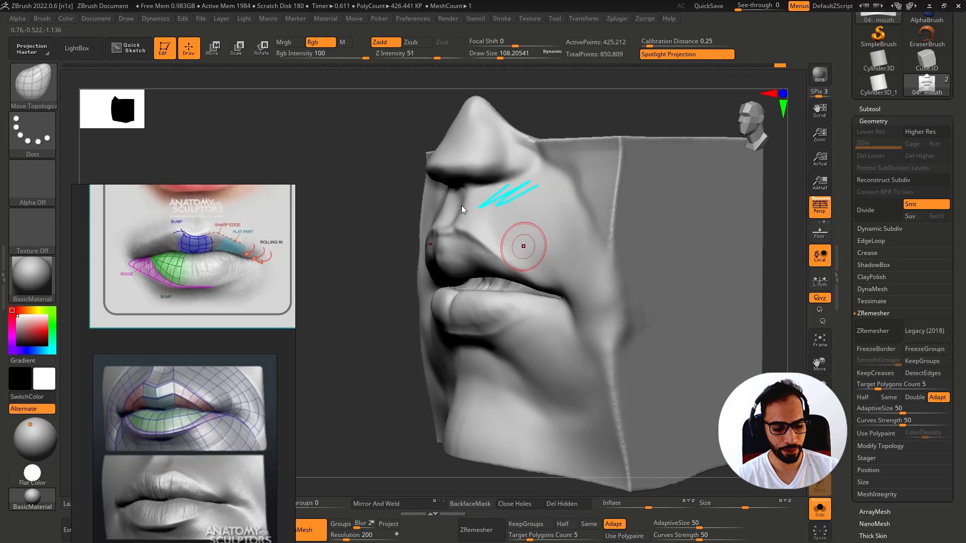
pyautogui.moveTo(468, 214)
pyautogui.mouseDown()
pyautogui.moveTo(622, 246)
pyautogui.moveTo(448, 239)
pyautogui.mouseUp()
pyautogui.press('Escape')
pyautogui.moveTo(351, 307); pyautogui.dragTo(380, 304)
pyautogui.keyDown('shift'); pyautogui.moveTo(380, 304); pyautogui.dragTo(428, 293, button='right'); pyautogui.keyUp('shift')
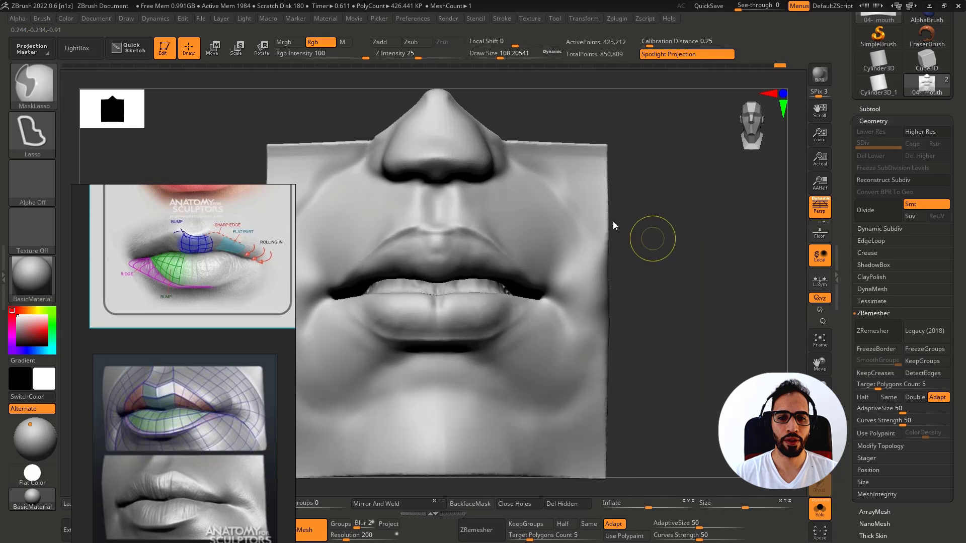
pyautogui.moveTo(613, 222)
pyautogui.keyDown('ctrl'); pyautogui.mouseDown(button='right')
pyautogui.moveTo(588, 212)
pyautogui.moveTo(557, 250)
pyautogui.mouseUp(button='right'); pyautogui.keyUp('ctrl')
# Step: Try to build up the cheek areas just outside the mouth corners with ClayBuildup
pyautogui.moveTo(447, 265)
pyautogui.mouseDown(button='right')
pyautogui.moveTo(439, 226)
pyautogui.moveTo(583, 242)
pyautogui.moveTo(594, 238)
pyautogui.moveTo(557, 243)
pyautogui.moveTo(596, 235)
pyautogui.moveTo(595, 216)
pyautogui.mouseUp(button='right')
pyautogui.press('b')
pyautogui.press('c')
pyautogui.press('b')
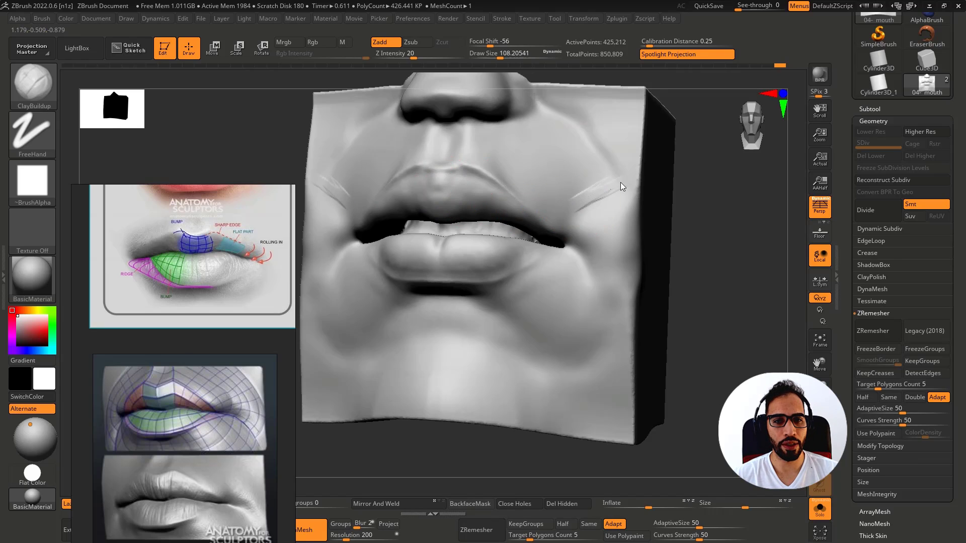
pyautogui.press('ctrl')
# Step: Build up the cheek areas outside the mouth corners with the Clay brush at a draw size of about 192
pyautogui.press('b')
pyautogui.press('c')
pyautogui.press('l')
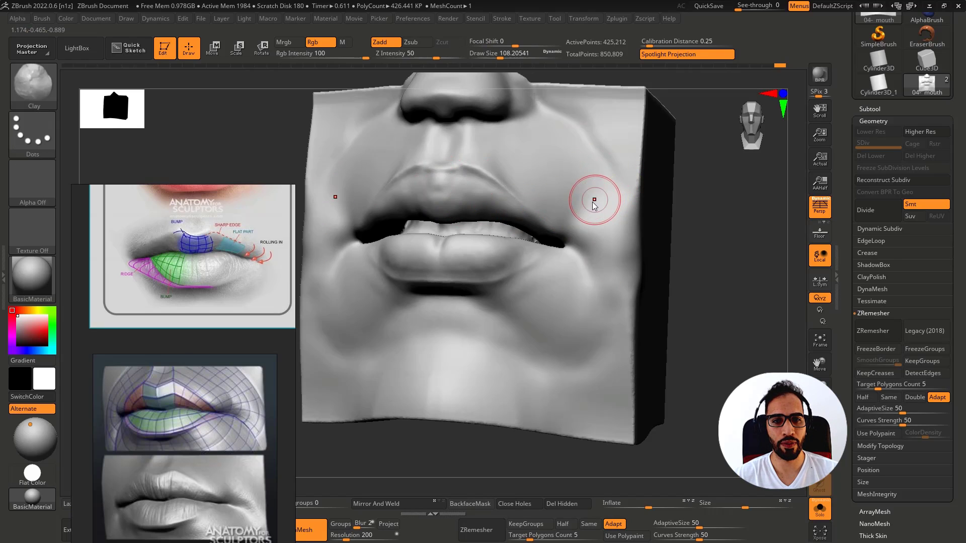
pyautogui.press('s')
pyautogui.moveTo(592, 202)
pyautogui.mouseDown()
pyautogui.moveTo(601, 202)
pyautogui.moveTo(586, 181)
pyautogui.moveTo(614, 238)
pyautogui.moveTo(584, 147)
pyautogui.moveTo(596, 244)
pyautogui.mouseUp()
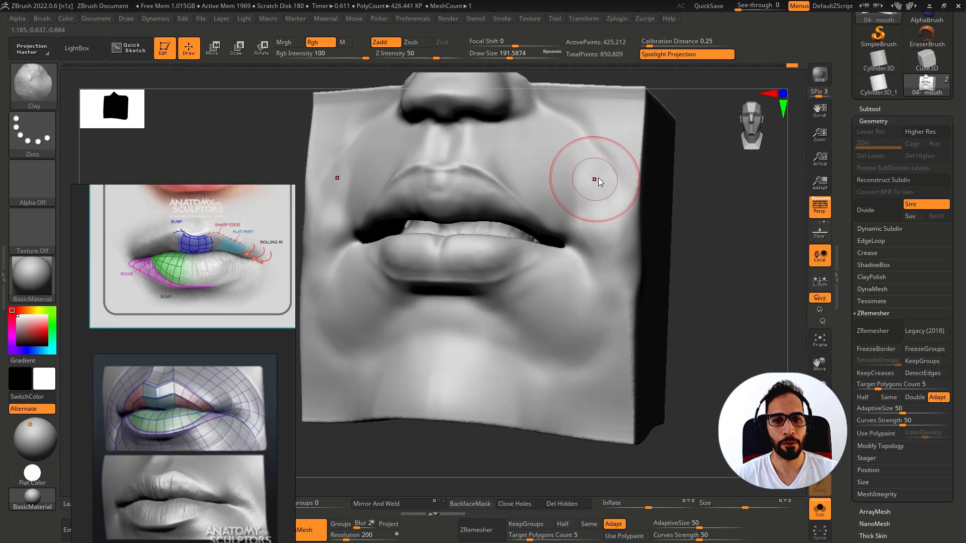
pyautogui.moveTo(608, 208)
pyautogui.mouseDown(button='right')
pyautogui.moveTo(602, 218)
pyautogui.moveTo(600, 192)
pyautogui.mouseUp(button='right')
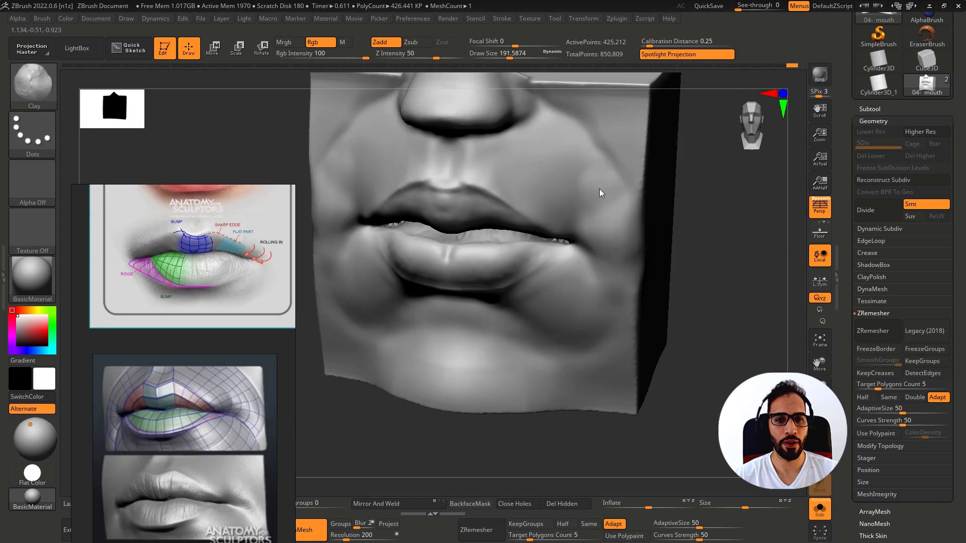
# Step: Shape the transitions above the mouth corners with ClayBuildup at a draw size of about 192 and smooth them
pyautogui.press('b')
pyautogui.press('c')
pyautogui.press('b')
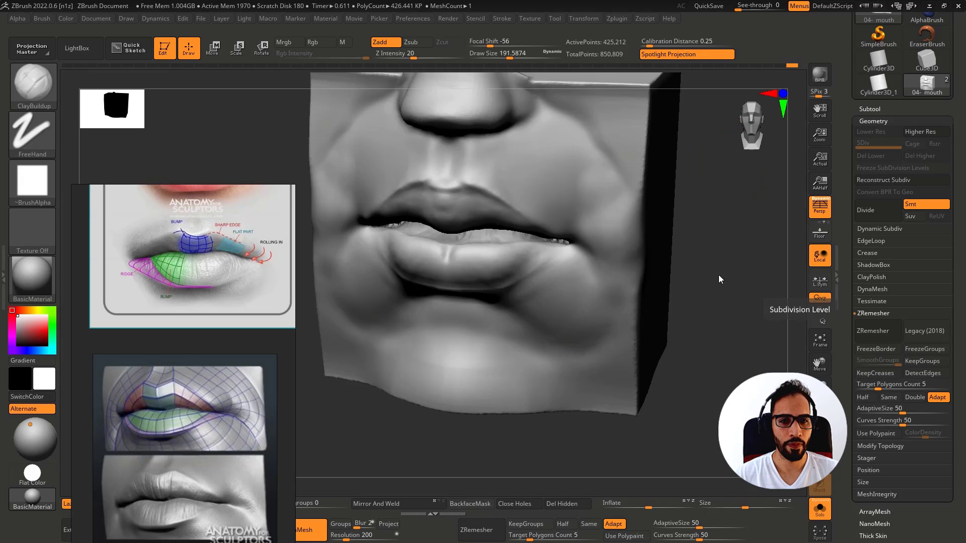
pyautogui.moveTo(719, 276); pyautogui.dragTo(669, 252, button='right')
pyautogui.moveTo(589, 196)
pyautogui.mouseDown(button='right')
pyautogui.moveTo(599, 199)
pyautogui.moveTo(590, 190)
pyautogui.mouseUp(button='right')
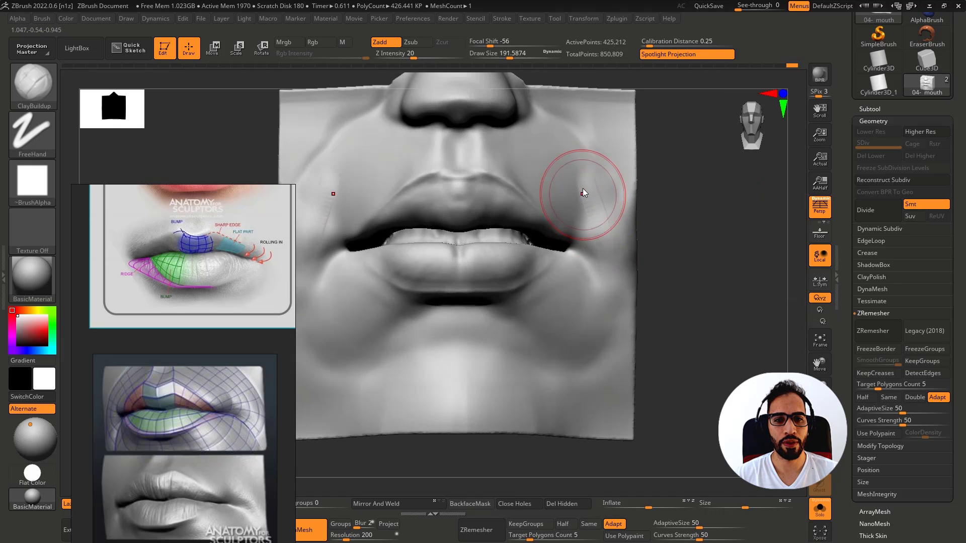
pyautogui.press('shift')
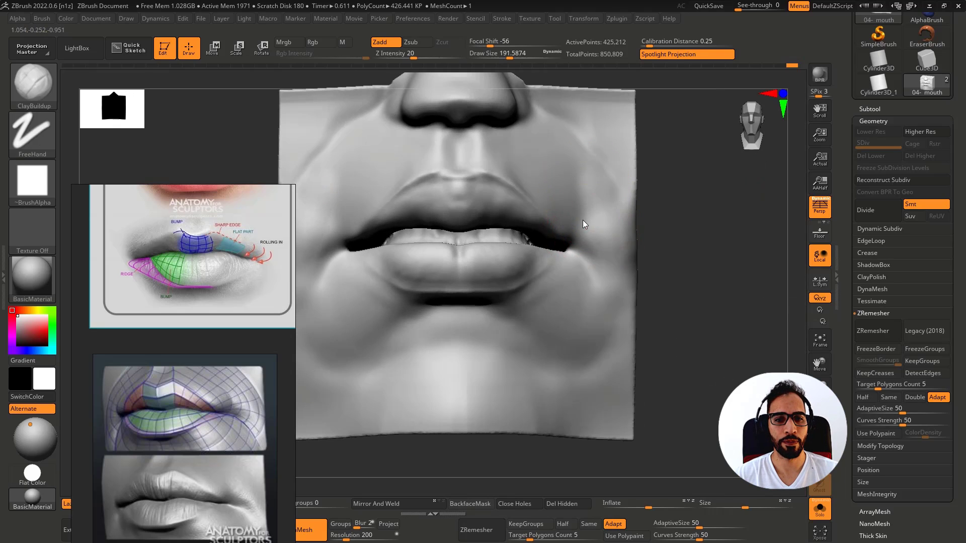
pyautogui.moveTo(582, 220); pyautogui.dragTo(578, 223, button='right')
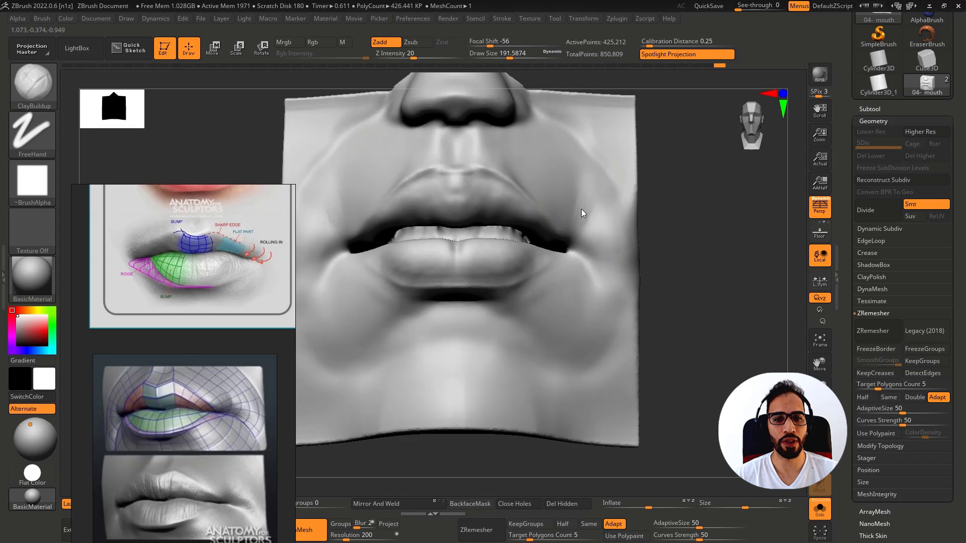
pyautogui.press('shift')
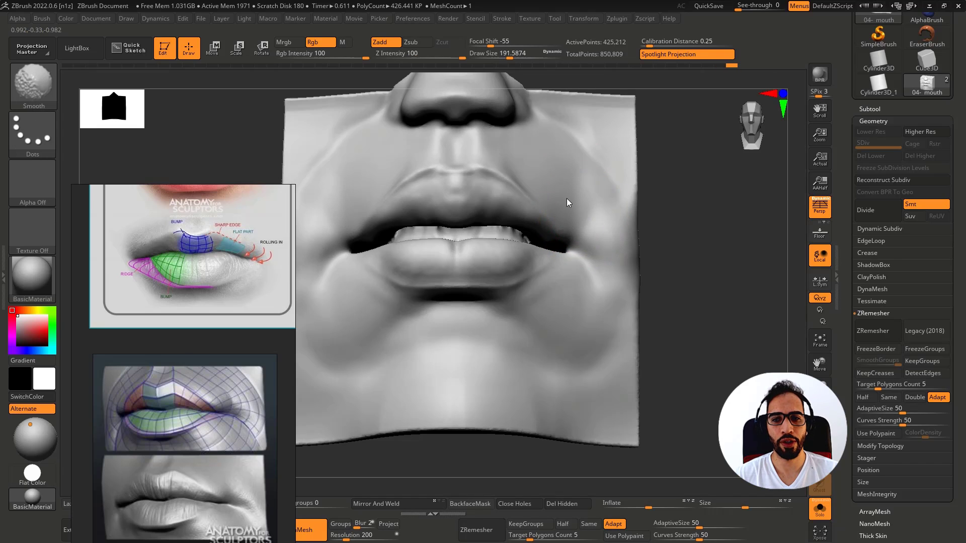
pyautogui.moveTo(593, 241)
pyautogui.mouseDown(button='right')
pyautogui.moveTo(455, 194)
pyautogui.moveTo(408, 219)
pyautogui.moveTo(526, 235)
pyautogui.moveTo(632, 224)
pyautogui.moveTo(574, 229)
pyautogui.moveTo(587, 228)
pyautogui.mouseUp(button='right')
pyautogui.press('shift')
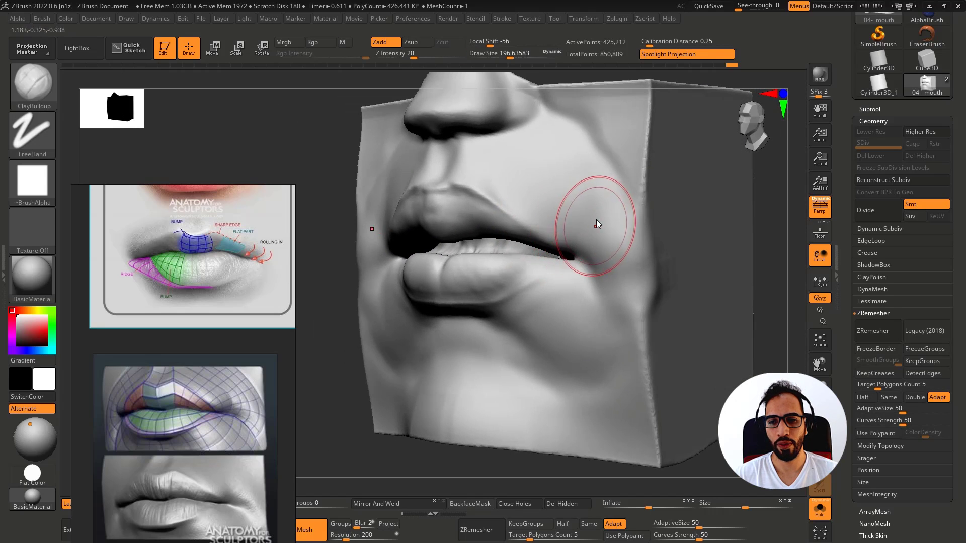
# Step: Flatten the surfaces beside the mouth corners with hPolish at a draw size of about 239 and smooth them
pyautogui.press('s')
pyautogui.click(600, 227)
pyautogui.press('shift')
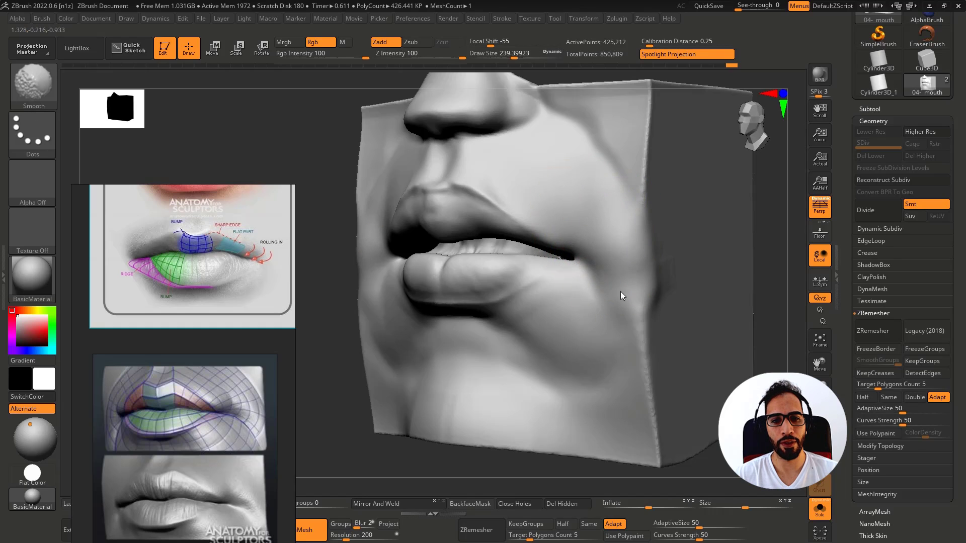
pyautogui.press('b')
pyautogui.press('h')
pyautogui.press('p')
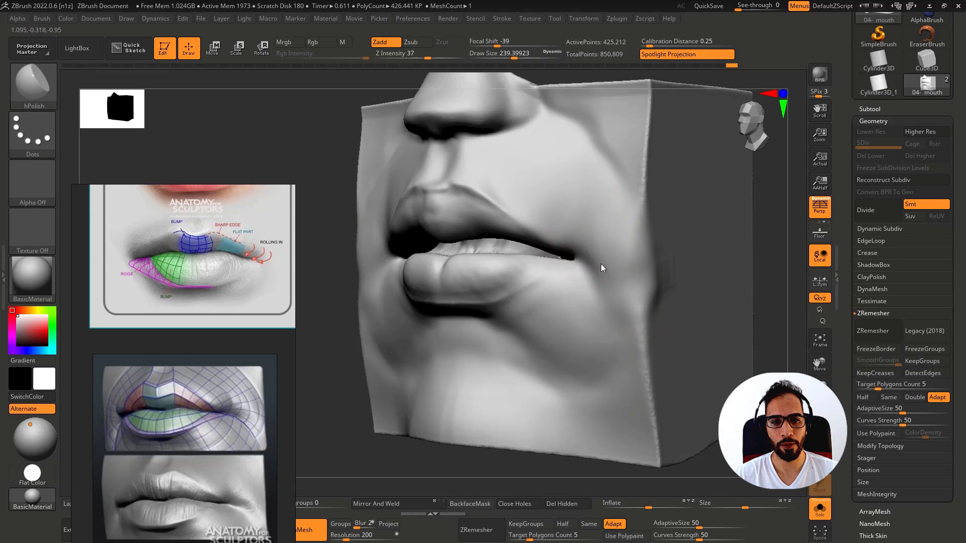
pyautogui.moveTo(601, 264); pyautogui.dragTo(602, 237)
pyautogui.press('shift')
pyautogui.press('shift')
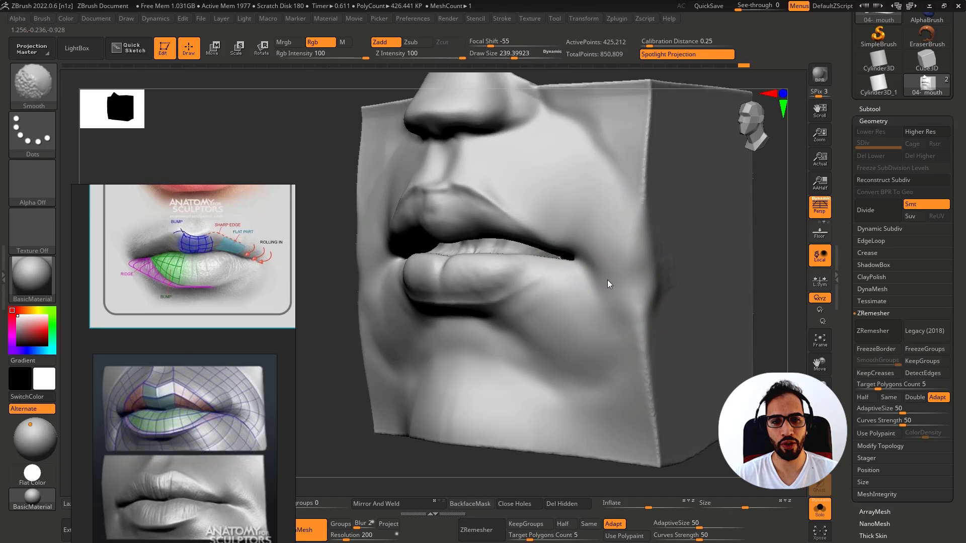
pyautogui.moveTo(605, 270)
pyautogui.mouseDown(button='right')
pyautogui.moveTo(584, 240)
pyautogui.moveTo(596, 261)
pyautogui.moveTo(603, 238)
pyautogui.mouseUp(button='right')
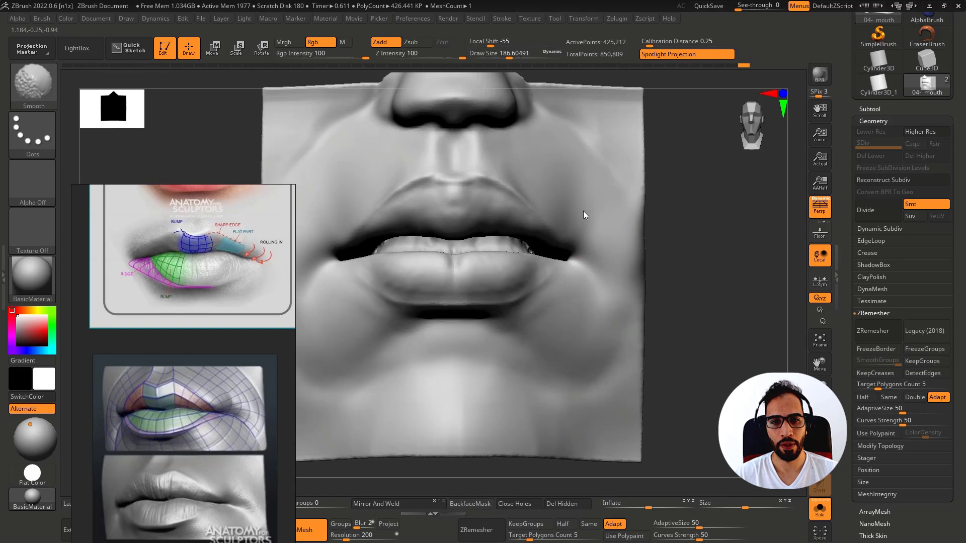
# Step: Adjust the areas above the mouth corners with Move Topological and smooth them at a draw size of about 154
pyautogui.press('s')
pyautogui.moveTo(574, 215); pyautogui.dragTo(582, 204)
pyautogui.press('b')
pyautogui.press('m')
pyautogui.press('t')
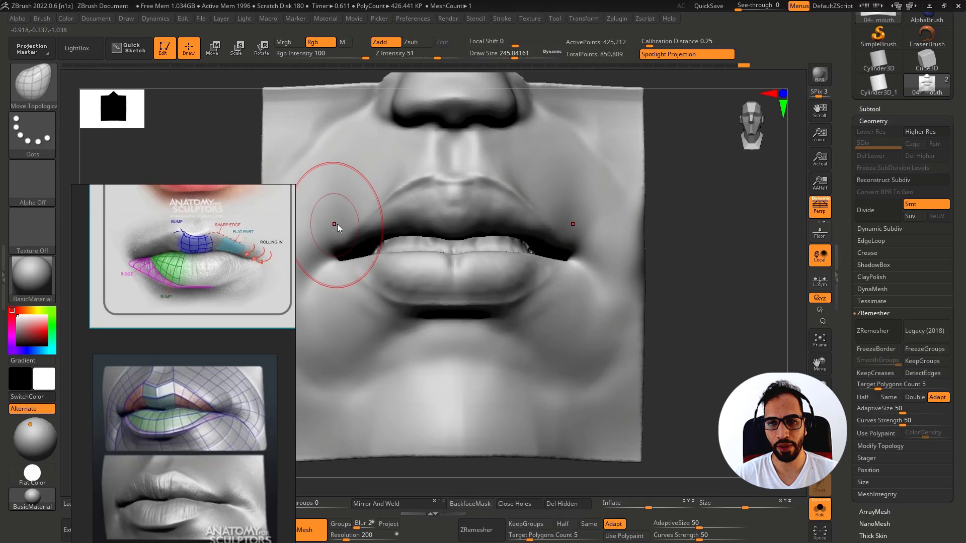
pyautogui.press('s')
pyautogui.moveTo(336, 222); pyautogui.dragTo(332, 223)
pyautogui.press('shift')
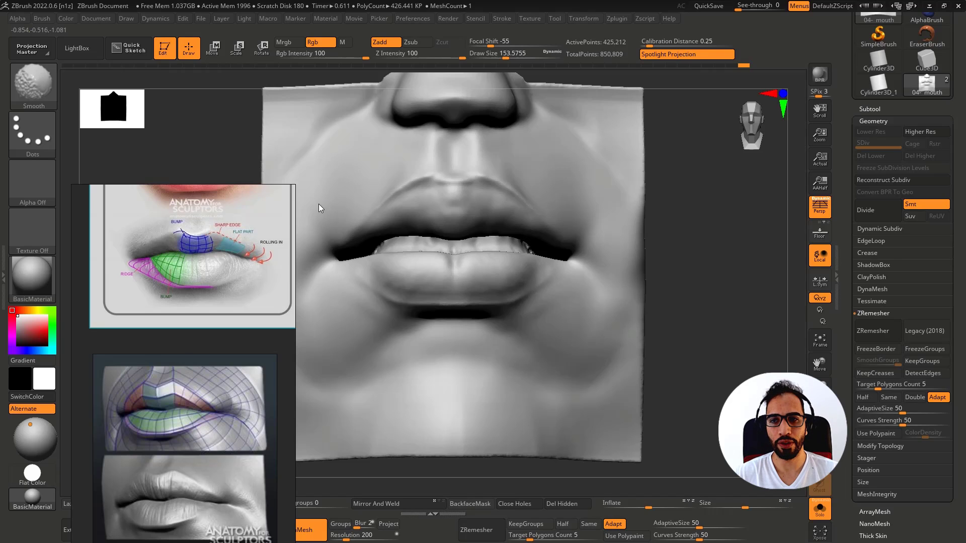
pyautogui.moveTo(319, 204)
pyautogui.keyDown('shift'); pyautogui.mouseDown()
pyautogui.moveTo(332, 199)
pyautogui.moveTo(344, 213)
pyautogui.mouseUp(); pyautogui.keyUp('shift')
pyautogui.moveTo(341, 230); pyautogui.dragTo(507, 221, button='right')
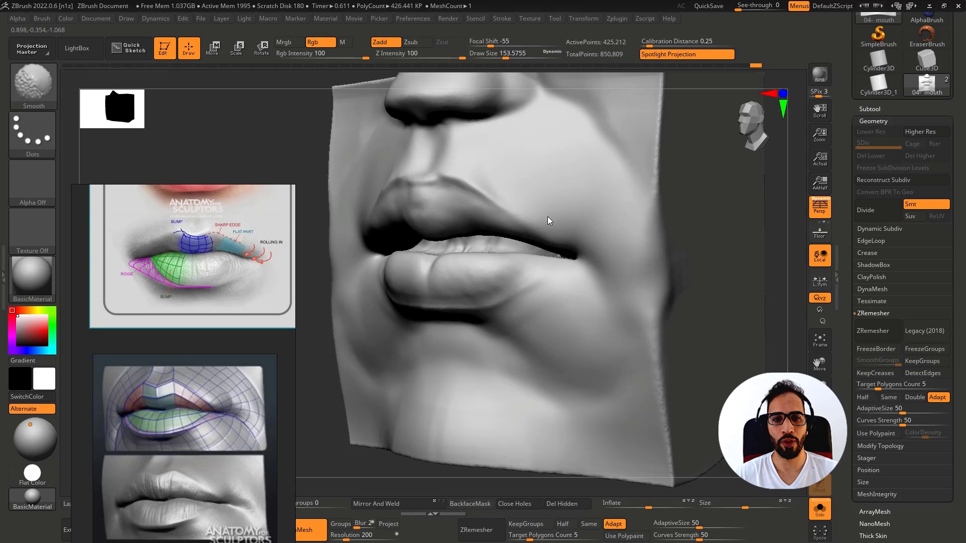
# Step: Reshape the areas beside and below the lower lip with Move Topological at a draw size of about 239
pyautogui.moveTo(494, 129); pyautogui.dragTo(537, 107)
pyautogui.moveTo(452, 171)
pyautogui.mouseDown()
pyautogui.moveTo(620, 219)
pyautogui.moveTo(475, 207)
pyautogui.mouseUp()
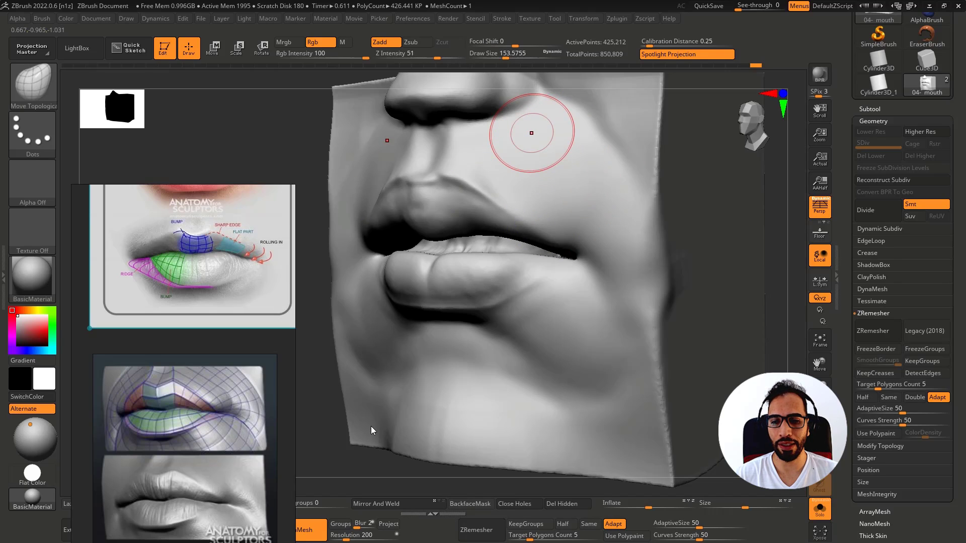
pyautogui.moveTo(318, 439); pyautogui.dragTo(329, 439)
pyautogui.press('s')
pyautogui.moveTo(548, 334)
pyautogui.mouseDown()
pyautogui.moveTo(556, 333)
pyautogui.moveTo(535, 331)
pyautogui.mouseUp()
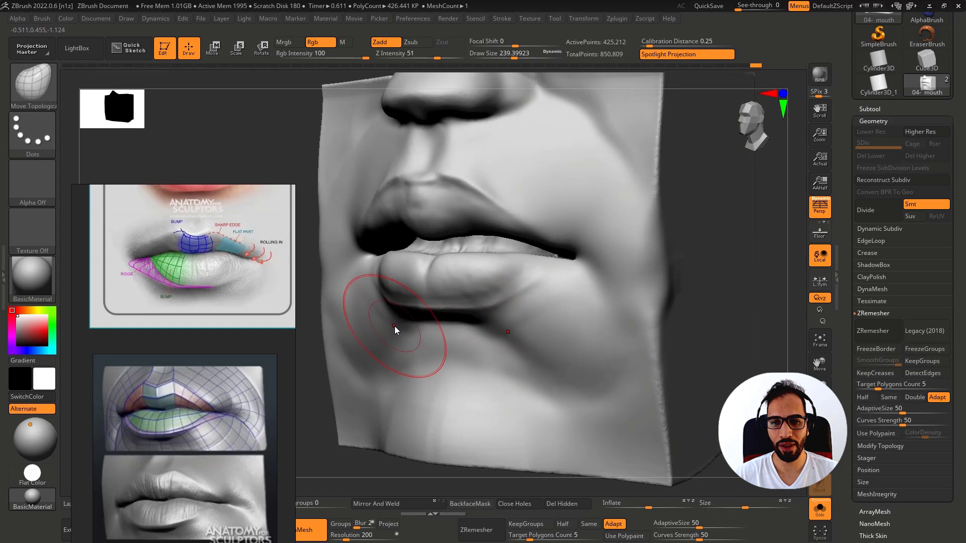
pyautogui.press('s')
pyautogui.moveTo(371, 316); pyautogui.dragTo(347, 307)
# Step: Smooth the surfaces below the lower lip and toward the chin at a draw size of about 217
pyautogui.keyDown('shift'); pyautogui.moveTo(546, 325); pyautogui.dragTo(529, 347); pyautogui.keyUp('shift')
pyautogui.moveTo(507, 327)
pyautogui.keyDown('ctrl'); pyautogui.mouseDown(button='right')
pyautogui.moveTo(509, 286)
pyautogui.moveTo(518, 288)
pyautogui.mouseUp(button='right'); pyautogui.keyUp('ctrl')
pyautogui.moveTo(438, 329)
pyautogui.keyDown('shift'); pyautogui.mouseDown()
pyautogui.moveTo(453, 342)
pyautogui.moveTo(471, 333)
pyautogui.mouseUp(); pyautogui.keyUp('shift')
pyautogui.keyDown('alt'); pyautogui.moveTo(456, 280); pyautogui.dragTo(435, 235, button='right'); pyautogui.keyUp('alt')
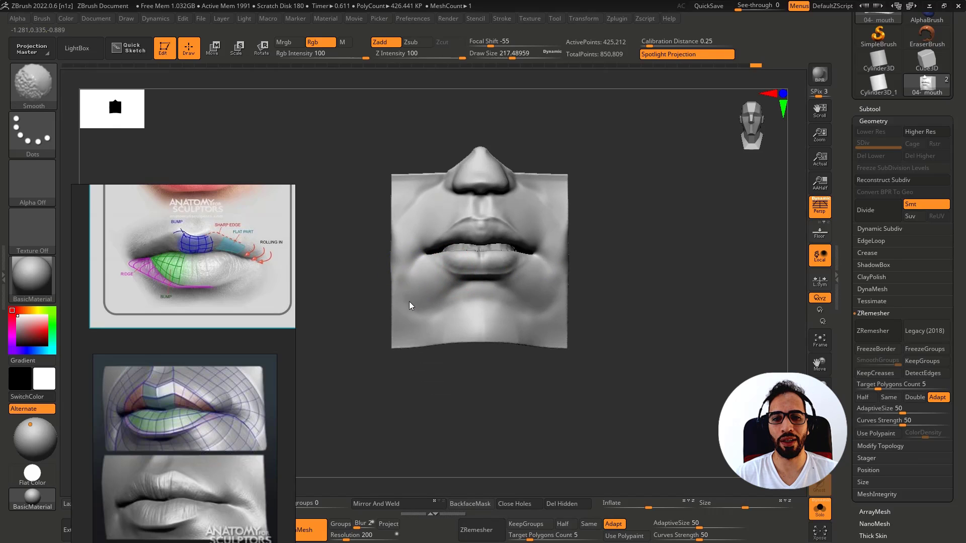
pyautogui.keyDown('shift'); pyautogui.moveTo(443, 300); pyautogui.dragTo(463, 298); pyautogui.keyUp('shift')
# Step: Build up the area beneath the lower lip with ClayBuildup at a draw size of about 202 and smooth it
pyautogui.press('b')
pyautogui.press('c')
pyautogui.press('b')
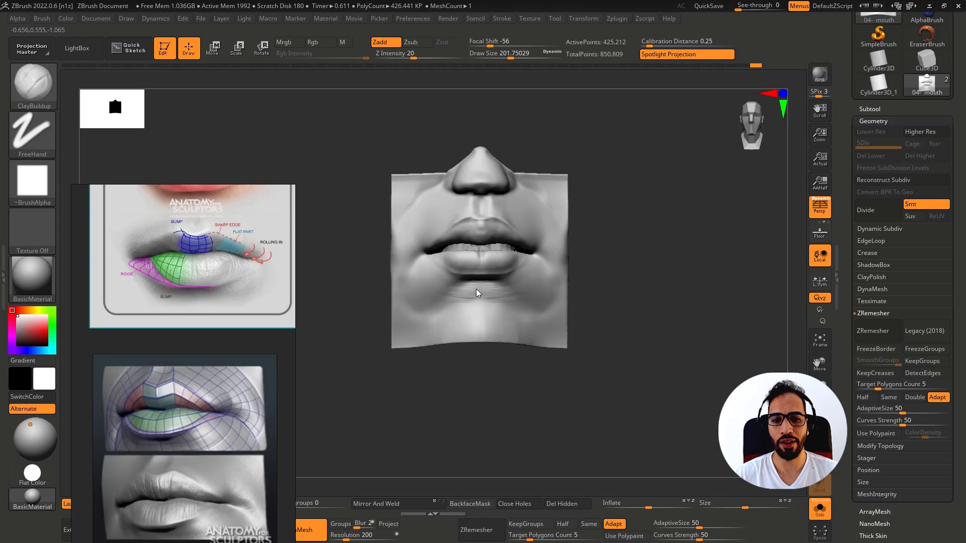
pyautogui.moveTo(476, 289)
pyautogui.mouseDown()
pyautogui.moveTo(420, 301)
pyautogui.moveTo(431, 304)
pyautogui.mouseUp()
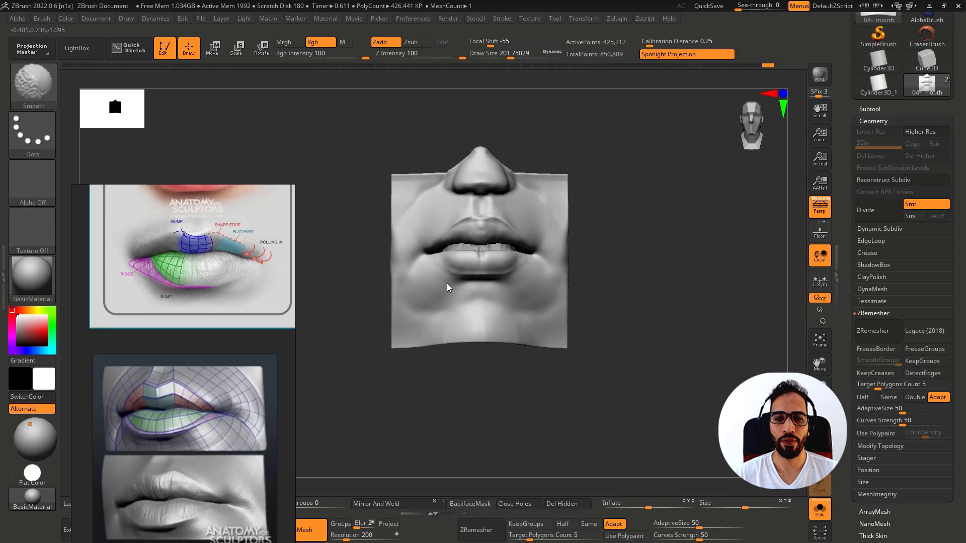
pyautogui.moveTo(450, 280)
pyautogui.mouseDown(button='right')
pyautogui.moveTo(424, 297)
pyautogui.moveTo(446, 292)
pyautogui.mouseUp(button='right')
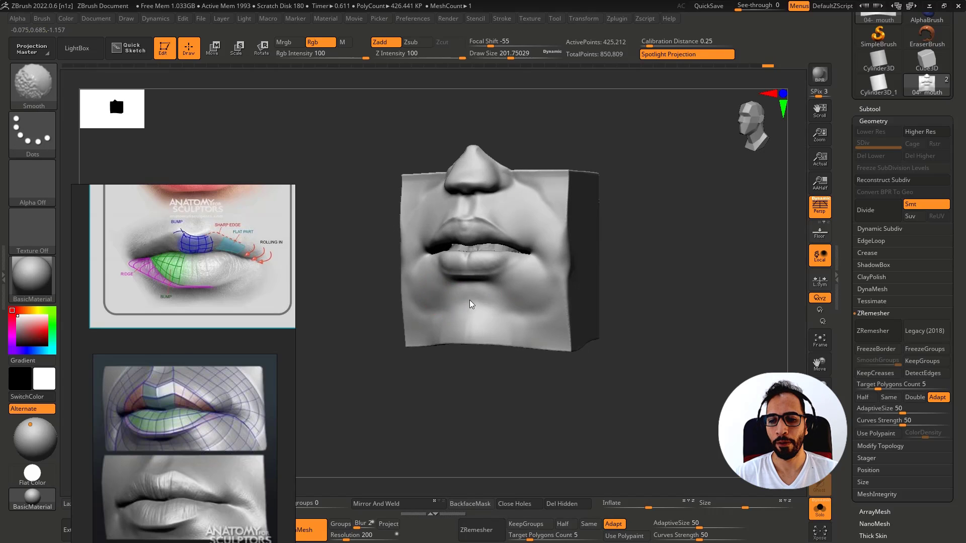
# Step: Refine the transition from the lower lip to the chin with ClayBuildup and smoothing, following the Anatomy for Sculptors mouth reference
pyautogui.moveTo(210, 333)
pyautogui.mouseDown(button='middle')
pyautogui.moveTo(234, 287)
pyautogui.moveTo(224, 285)
pyautogui.mouseUp(button='middle')
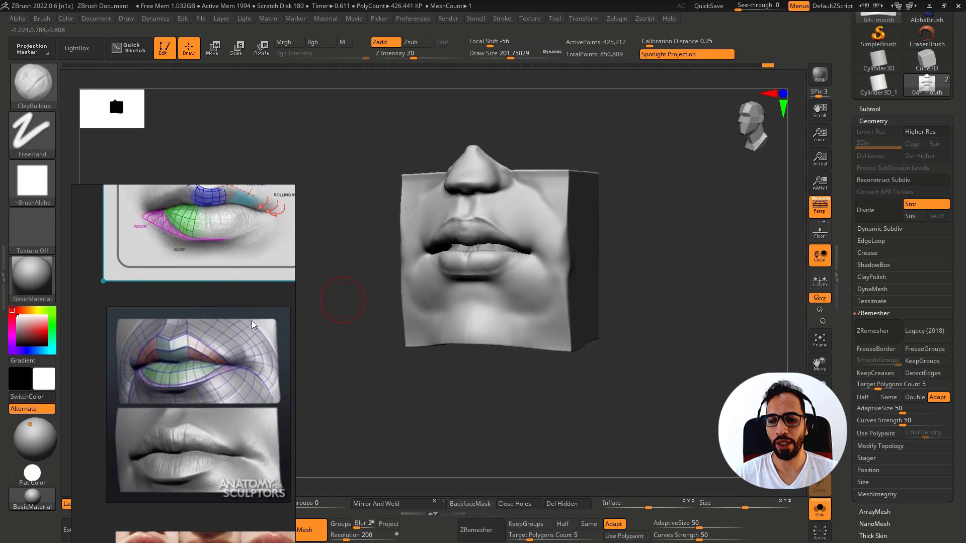
pyautogui.moveTo(477, 300)
pyautogui.mouseDown()
pyautogui.moveTo(430, 296)
pyautogui.moveTo(480, 298)
pyautogui.moveTo(425, 287)
pyautogui.moveTo(454, 301)
pyautogui.mouseUp()
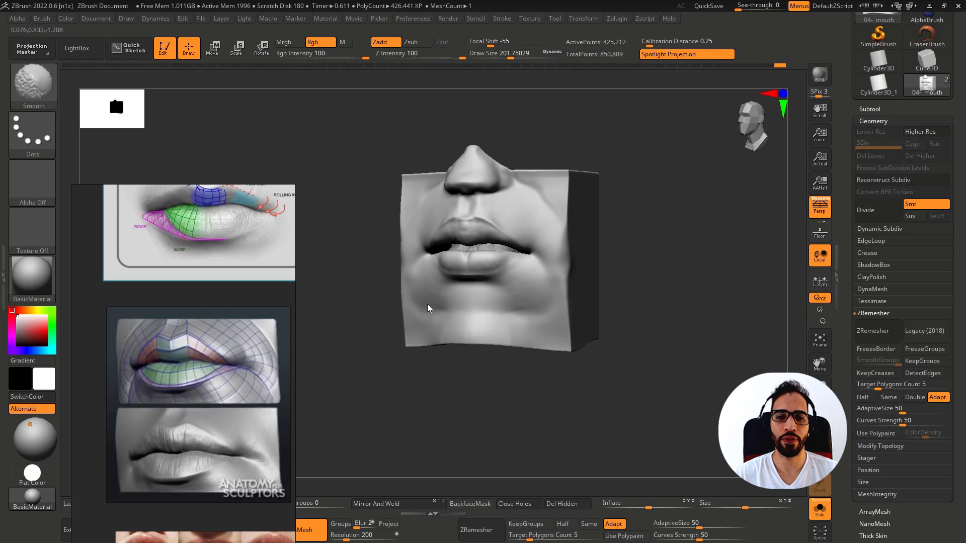
pyautogui.moveTo(473, 299); pyautogui.dragTo(436, 289, button='right')
pyautogui.keyDown('shift'); pyautogui.moveTo(472, 288); pyautogui.dragTo(448, 297); pyautogui.keyUp('shift')
pyautogui.moveTo(448, 298)
pyautogui.mouseDown(button='right')
pyautogui.moveTo(506, 322)
pyautogui.moveTo(487, 289)
pyautogui.mouseUp(button='right')
pyautogui.moveTo(484, 285)
pyautogui.mouseDown()
pyautogui.moveTo(511, 284)
pyautogui.moveTo(503, 297)
pyautogui.moveTo(490, 286)
pyautogui.moveTo(439, 286)
pyautogui.moveTo(442, 308)
pyautogui.moveTo(454, 286)
pyautogui.moveTo(389, 342)
pyautogui.moveTo(424, 279)
pyautogui.moveTo(437, 301)
pyautogui.moveTo(360, 319)
pyautogui.moveTo(403, 327)
pyautogui.mouseUp()
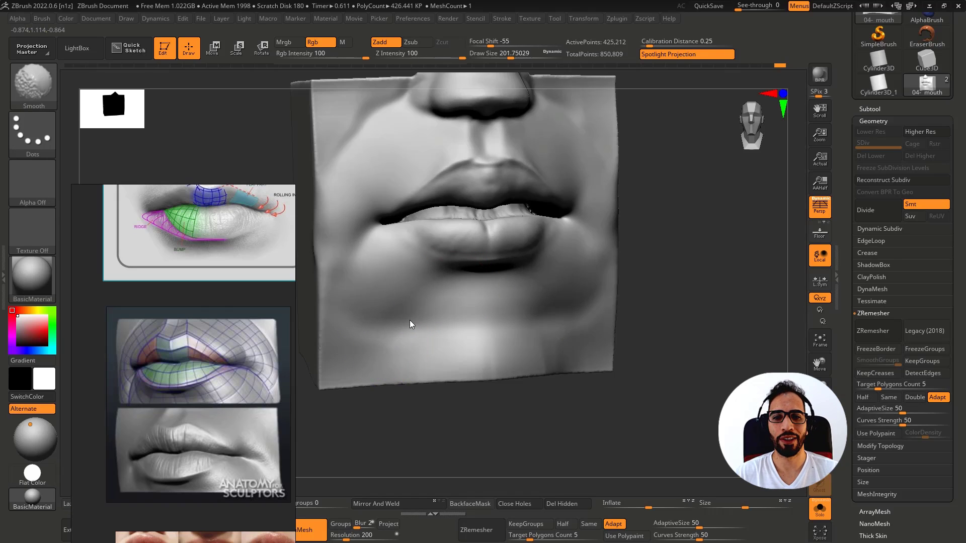
pyautogui.keyDown('ctrl'); pyautogui.moveTo(409, 320); pyautogui.dragTo(603, 209, button='right'); pyautogui.keyUp('ctrl')
pyautogui.moveTo(777, 168); pyautogui.dragTo(917, 155, button='right')
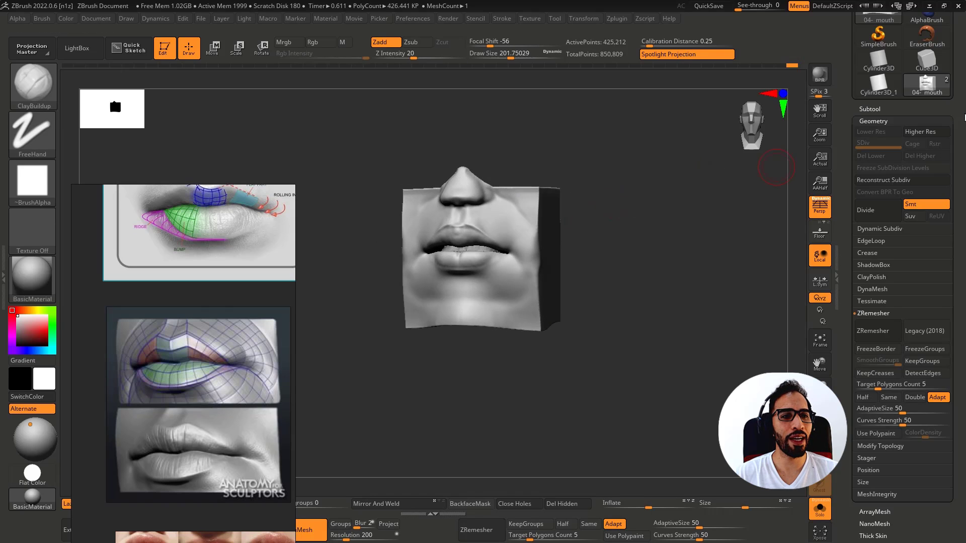
# Step: Save the tool over the existing 04- mouth file in the 04 - Mouth folder
pyautogui.scroll(3, 931, 187)
pyautogui.hotkey('ctrl', 's')
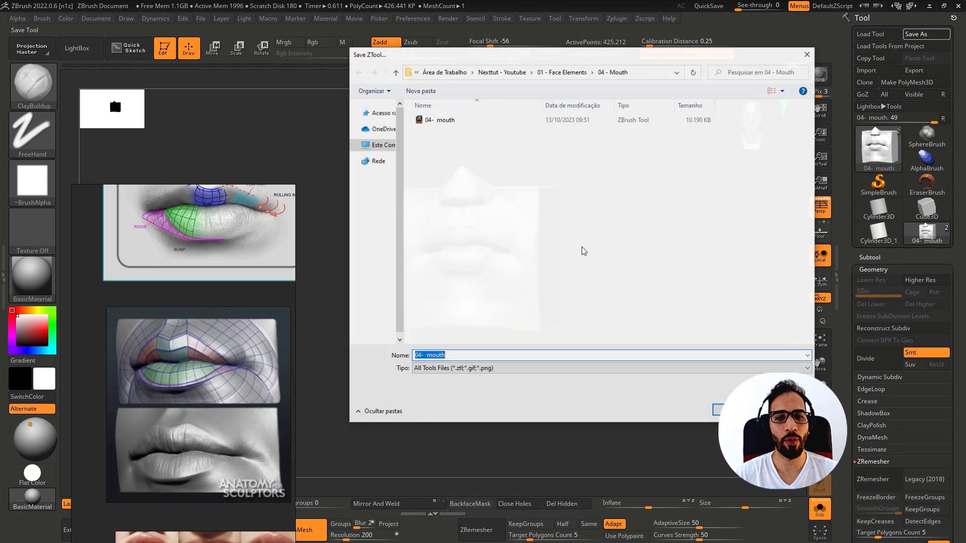
pyautogui.click(525, 231)
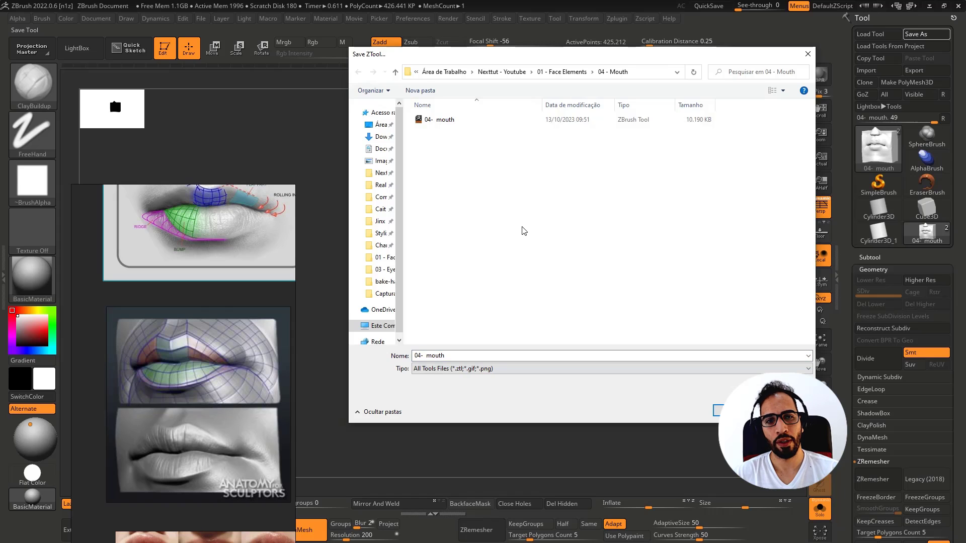
pyautogui.keyDown('ctrl'); pyautogui.scroll(3, 525, 231); pyautogui.keyUp('ctrl')
pyautogui.doubleClick(442, 107)
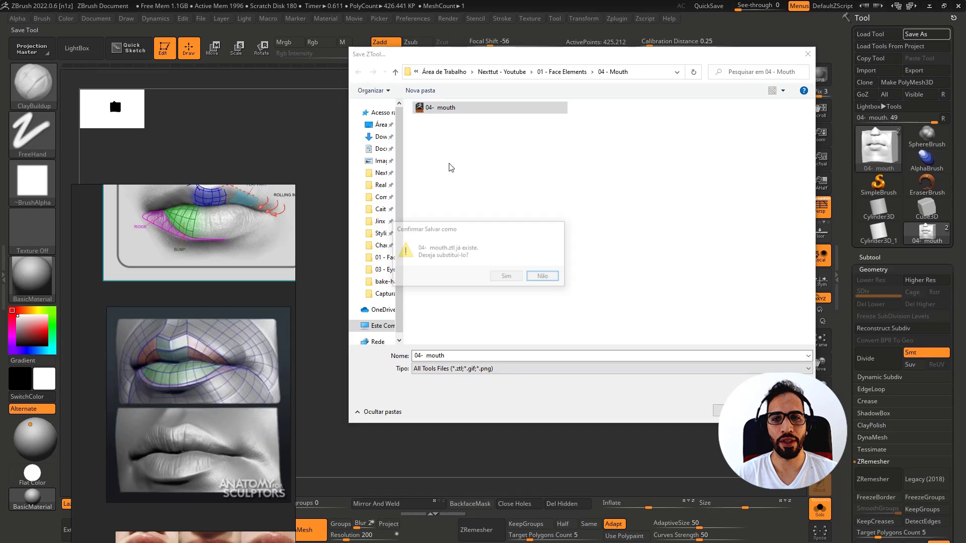
pyautogui.click(502, 277)
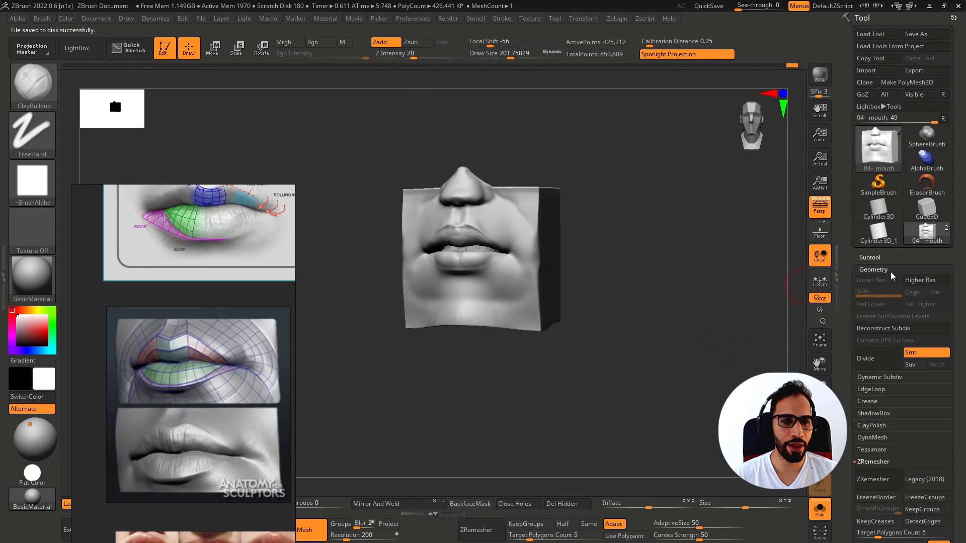
# Step: Compare the 04- mouth subtool with the 04- mouth1 subtool from the front and three-quarter views
pyautogui.click(881, 257)
pyautogui.click(883, 182)
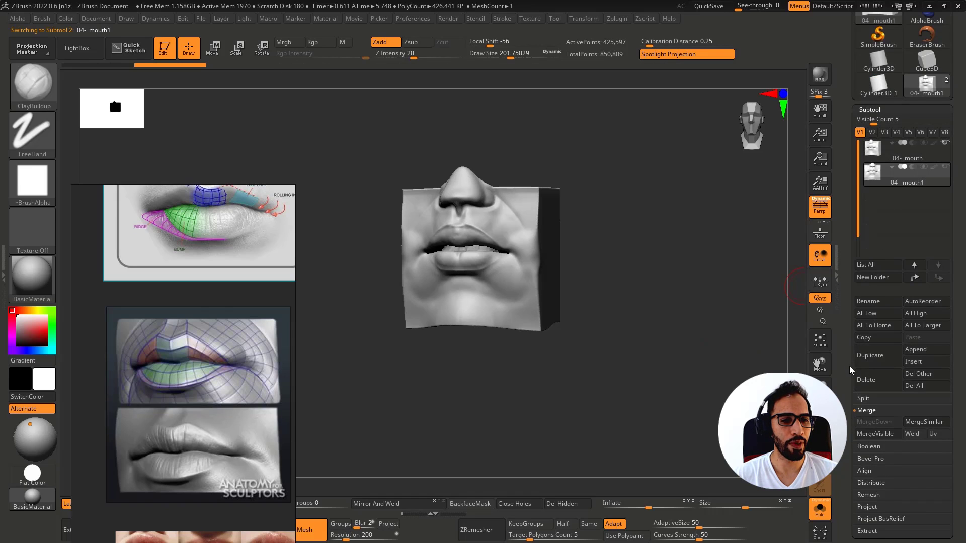
pyautogui.click(886, 152)
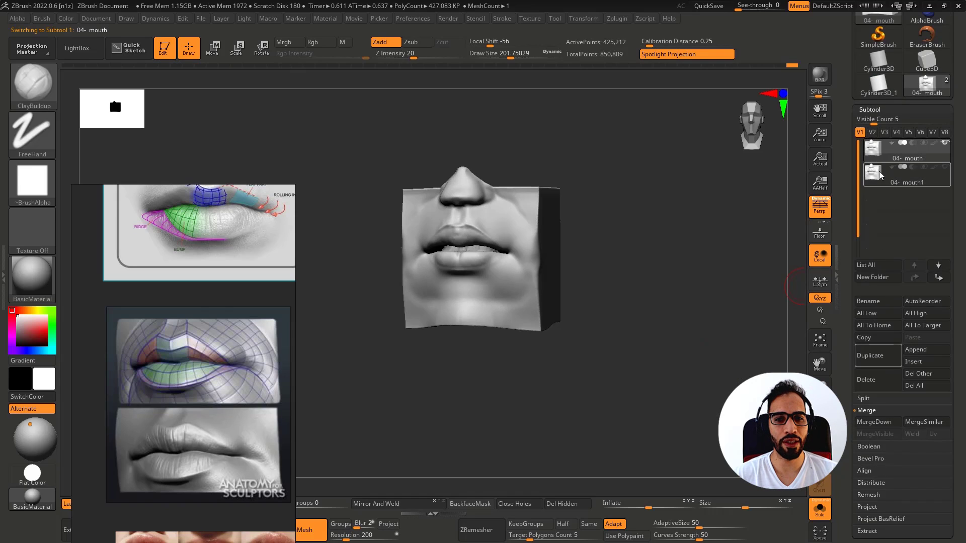
pyautogui.moveTo(744, 205); pyautogui.dragTo(660, 240)
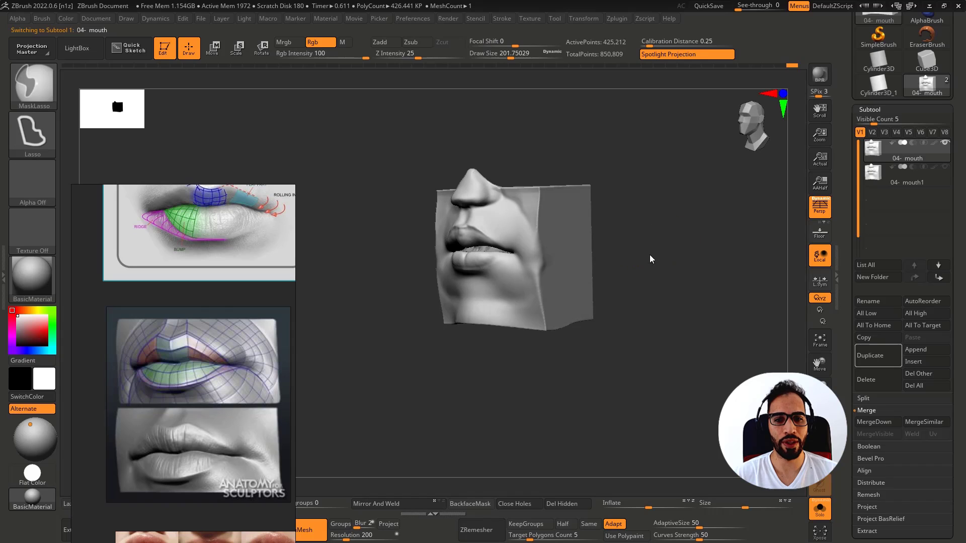
pyautogui.keyDown('ctrl'); pyautogui.moveTo(651, 255); pyautogui.dragTo(653, 281, button='right'); pyautogui.keyUp('ctrl')
pyautogui.moveTo(483, 200)
pyautogui.mouseDown()
pyautogui.moveTo(502, 202)
pyautogui.moveTo(485, 260)
pyautogui.mouseUp()
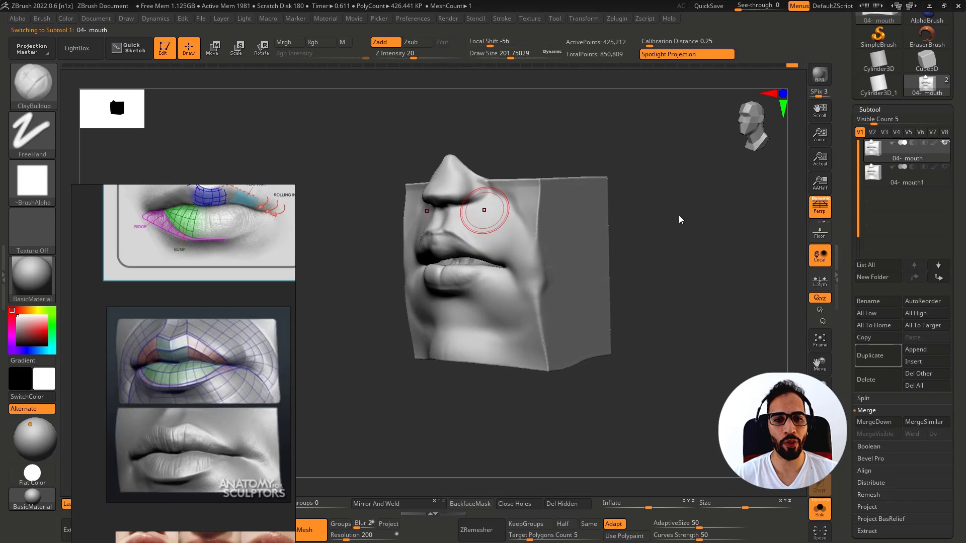
pyautogui.moveTo(679, 215); pyautogui.dragTo(680, 221)
pyautogui.click(875, 179)
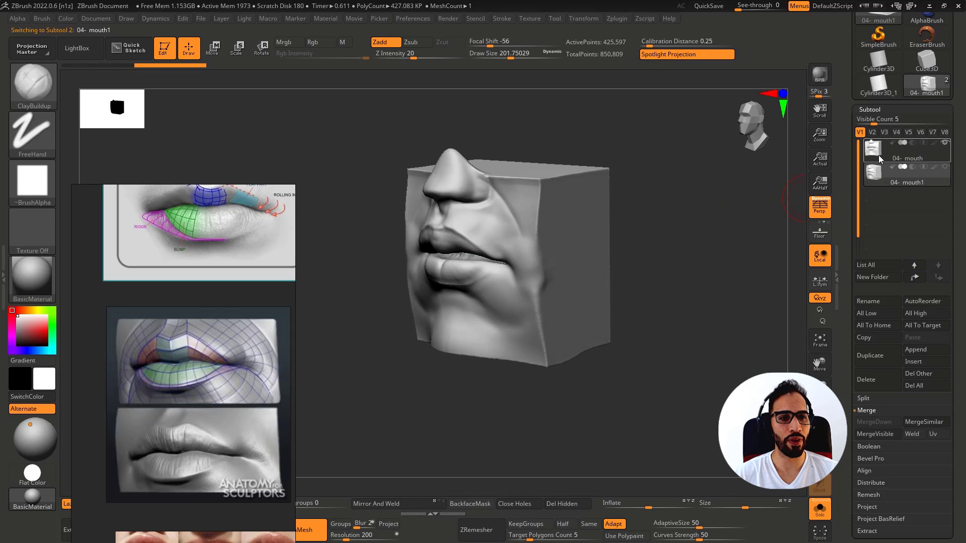
# Step: Alternate between the 04- mouth and 04- mouth1 subtools in three-quarter view to compare the two lip sculpts
pyautogui.click(879, 153)
pyautogui.click(870, 179)
pyautogui.click(881, 150)
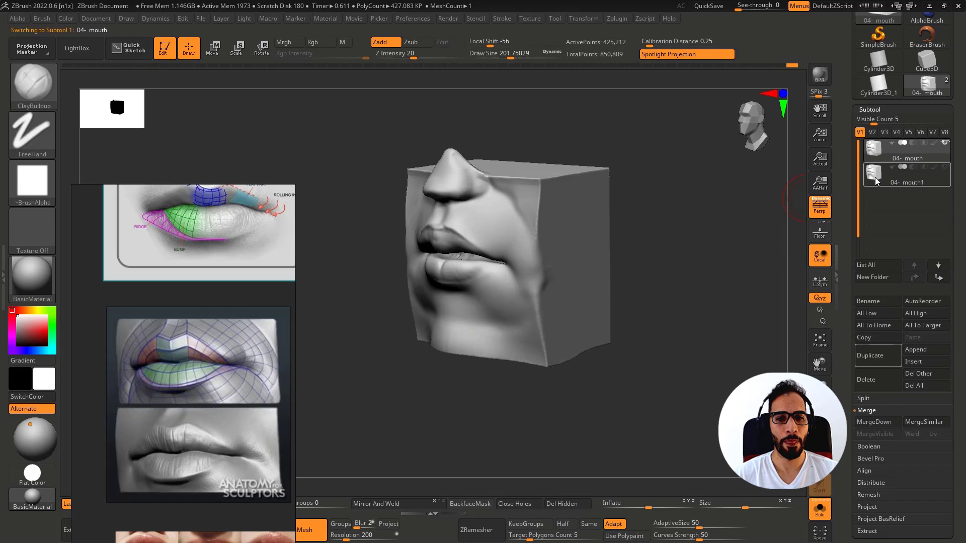
pyautogui.click(874, 177)
pyautogui.click(876, 150)
pyautogui.click(871, 179)
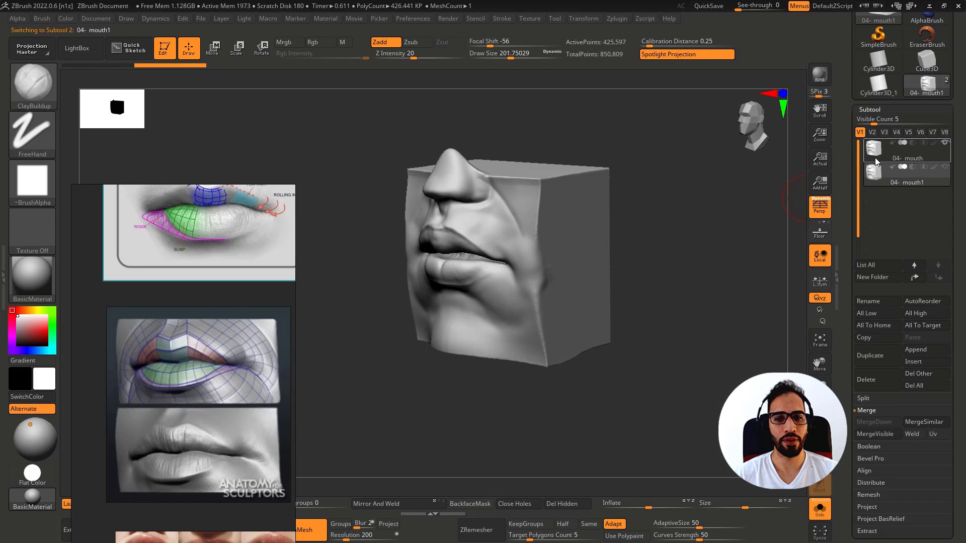
pyautogui.click(879, 151)
pyautogui.click(875, 180)
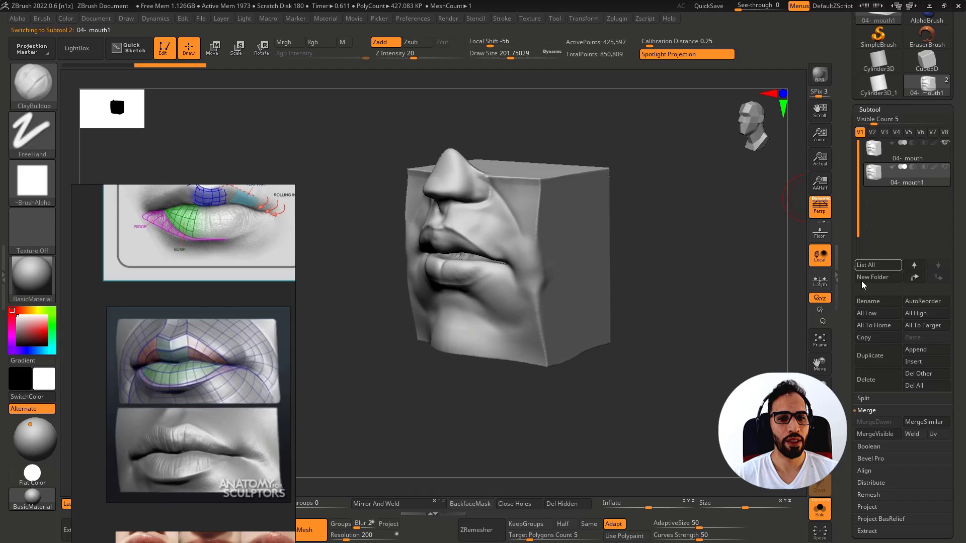
# Step: Delete the 04- mouth1 subtool, then duplicate 04- mouth as a fresh copy and reselect the original
pyautogui.click(861, 378)
pyautogui.click(760, 401)
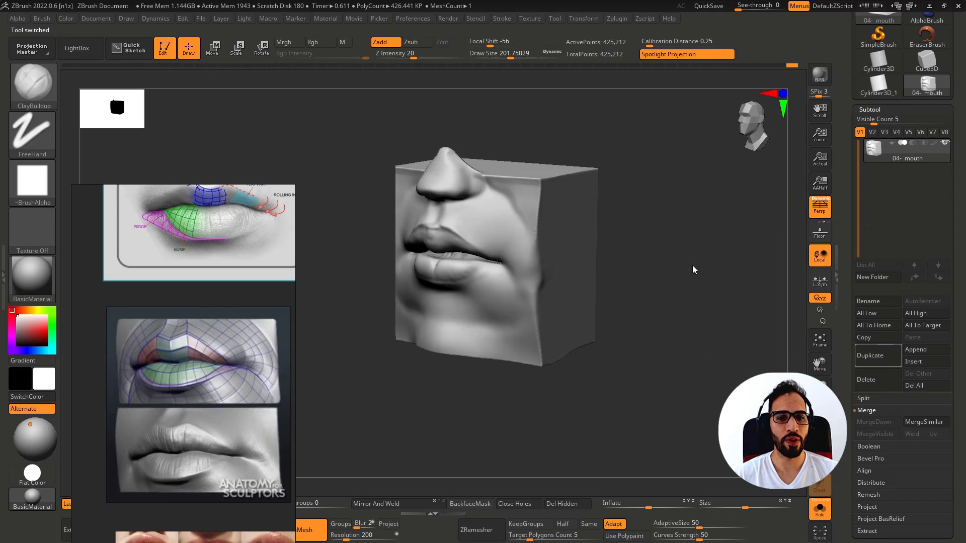
pyautogui.moveTo(693, 265)
pyautogui.keyDown('shift'); pyautogui.mouseDown()
pyautogui.moveTo(684, 267)
pyautogui.moveTo(719, 243)
pyautogui.moveTo(688, 248)
pyautogui.moveTo(697, 274)
pyautogui.mouseUp(); pyautogui.keyUp('shift')
pyautogui.click(864, 352)
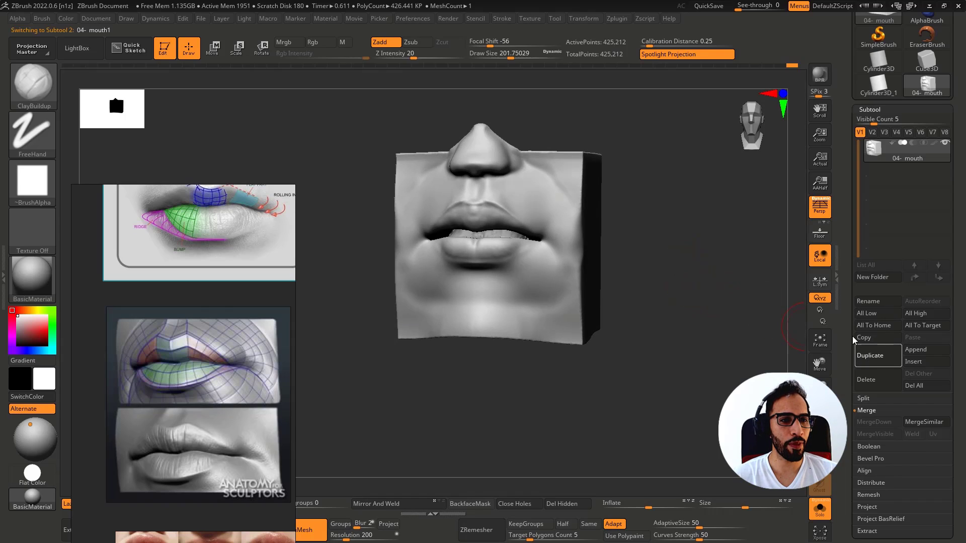
pyautogui.click(945, 167)
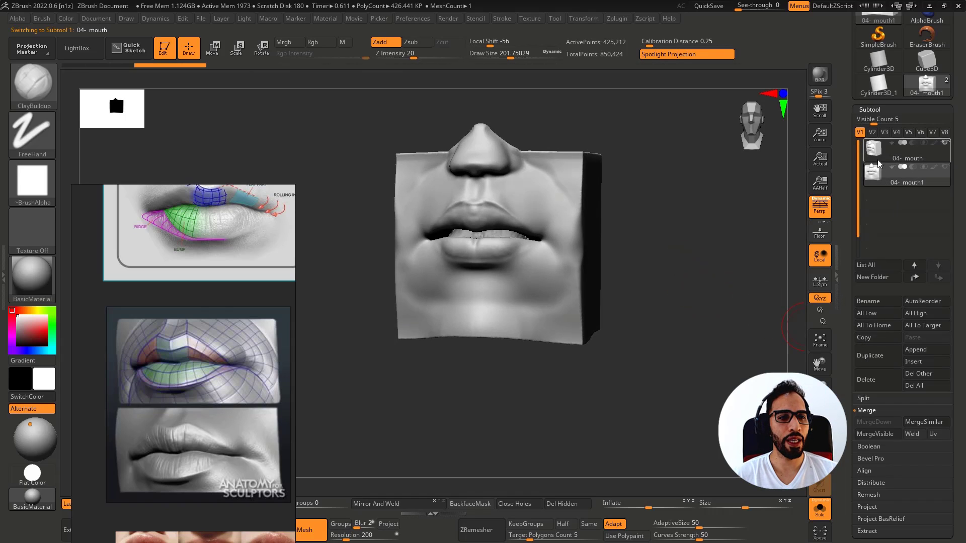
pyautogui.click(930, 155)
# Step: Set the ZRemesher target polygons count to 1 for the 04- mouth subtool
pyautogui.moveTo(959, 198); pyautogui.dragTo(958, 127)
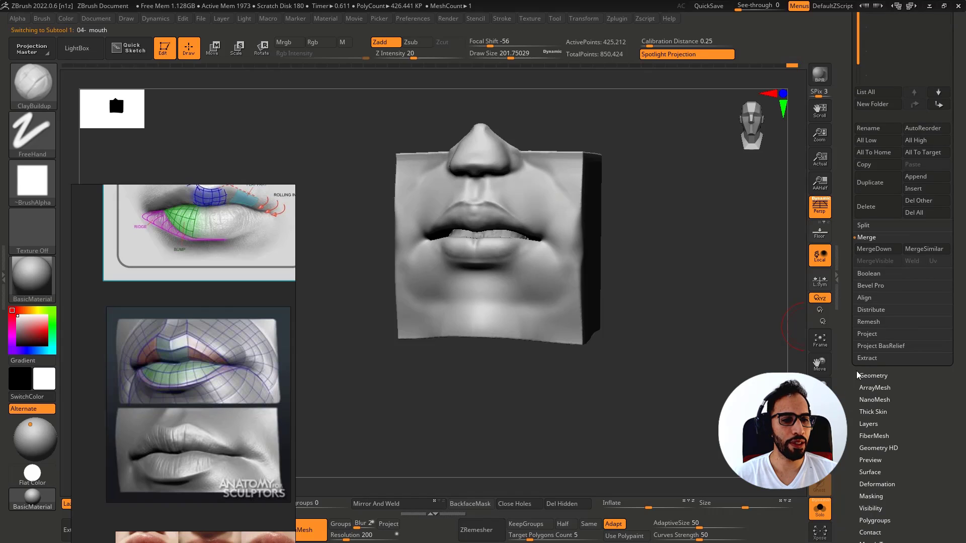
pyautogui.click(873, 422)
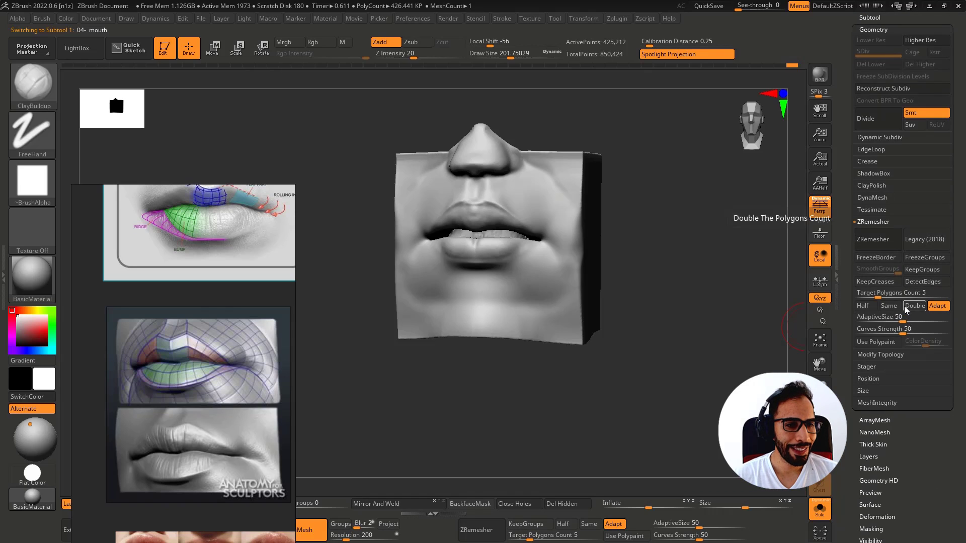
pyautogui.click(880, 299)
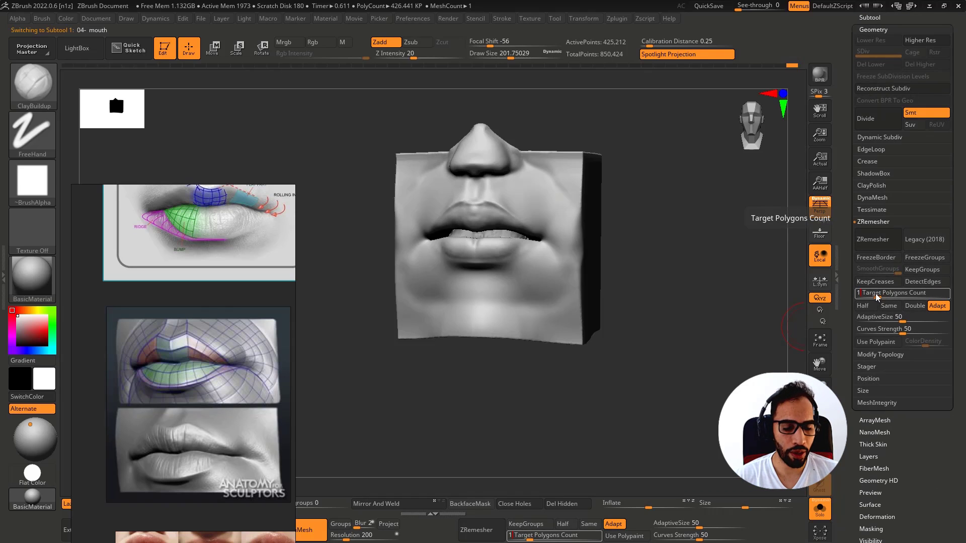
pyautogui.write('1')
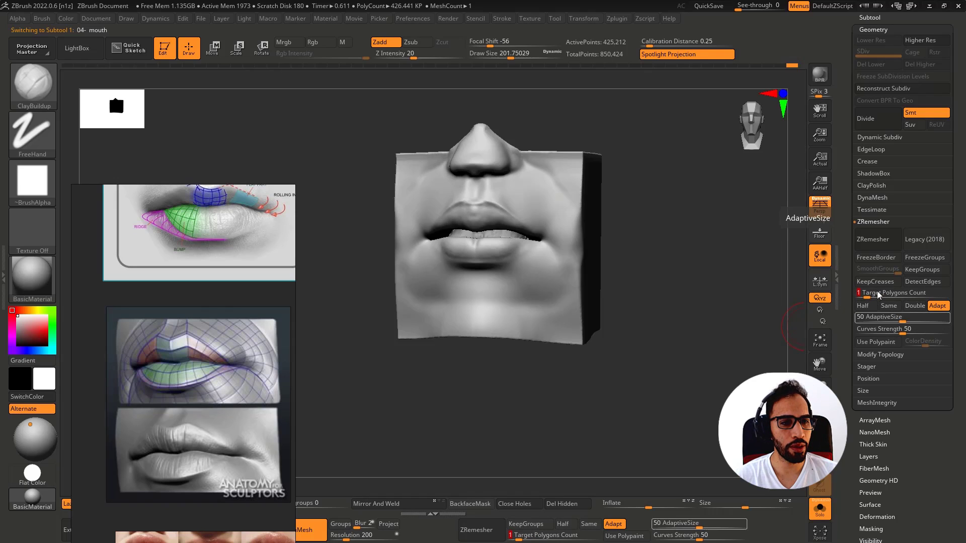
# Step: Try ZRemesher on the mouth without guide curves, inspect the topology with the polyframe shown, and undo the remesh
pyautogui.click(871, 240)
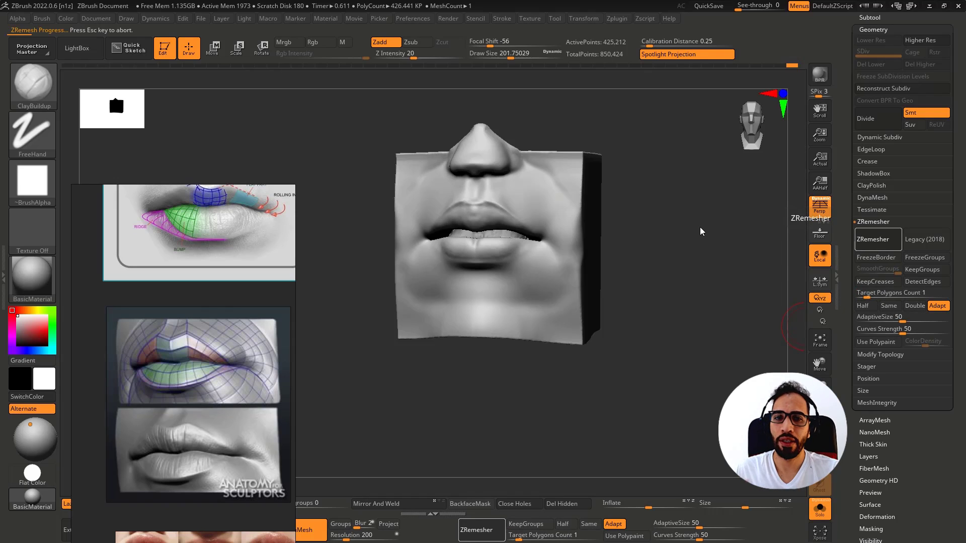
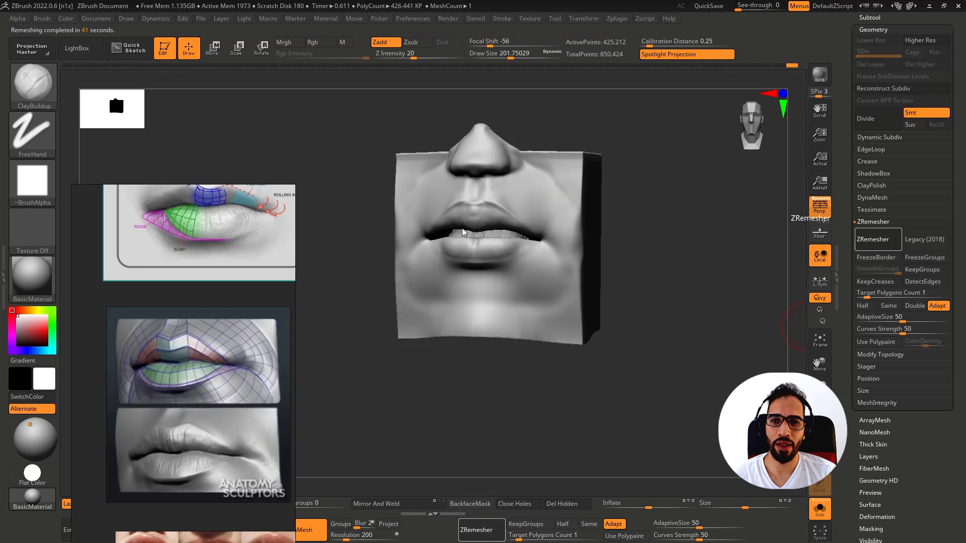
pyautogui.press('shift')
pyautogui.hotkey('shift', 'f')
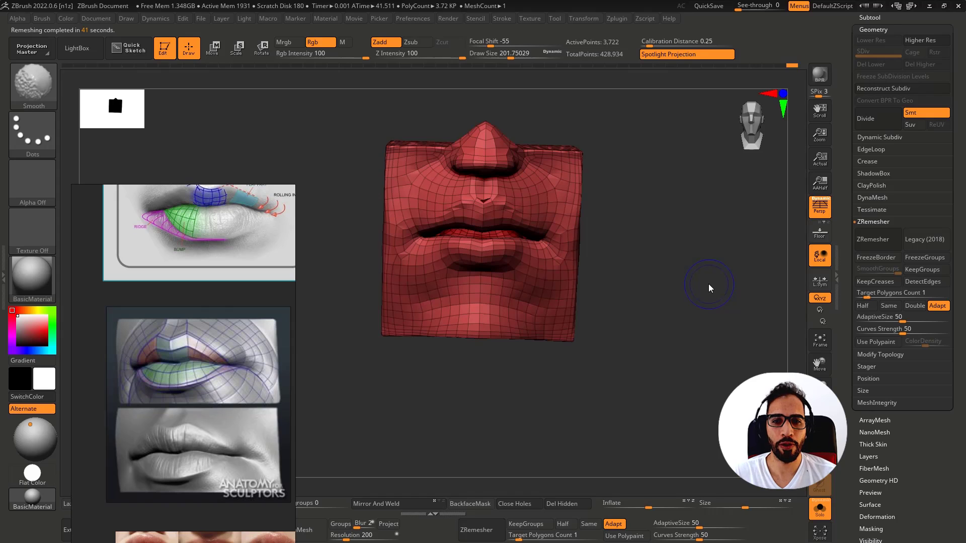
pyautogui.moveTo(453, 195)
pyautogui.keyDown('ctrl'); pyautogui.mouseDown(button='right')
pyautogui.moveTo(493, 207)
pyautogui.moveTo(508, 235)
pyautogui.moveTo(487, 201)
pyautogui.mouseUp(button='right'); pyautogui.keyUp('ctrl')
pyautogui.hotkey('ctrl', 'z')
pyautogui.keyDown('alt'); pyautogui.moveTo(545, 212); pyautogui.dragTo(695, 105, button='right'); pyautogui.keyUp('alt')
pyautogui.hotkey('shift', 'f')
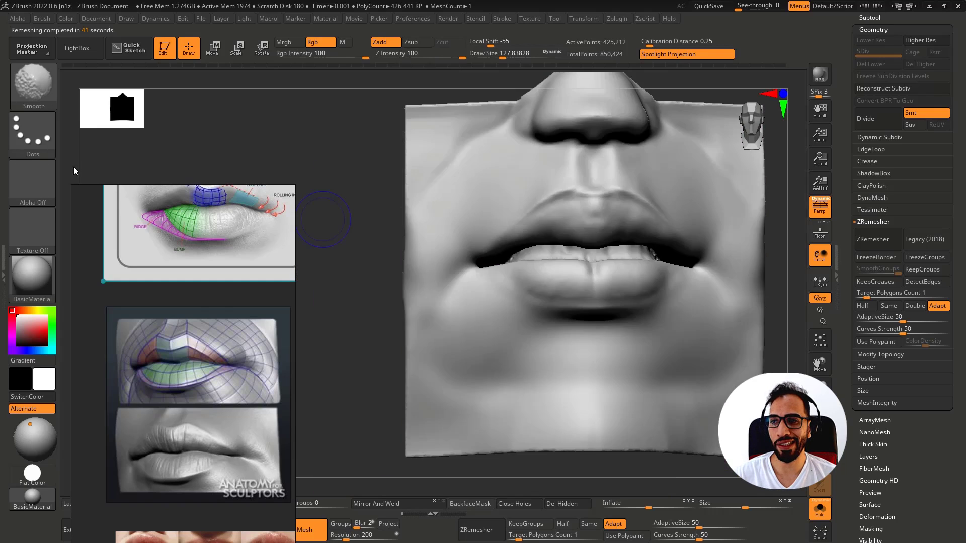
# Step: Choose the ZRemesherGuides brush with a draw size of about 59 and hide the polyframe
pyautogui.hotkey('shift', 'f')
pyautogui.click(43, 87)
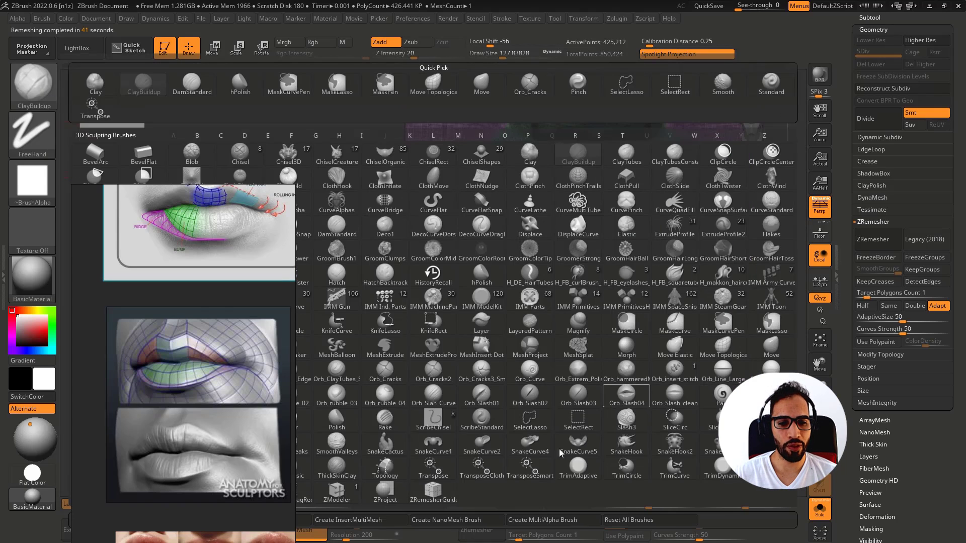
pyautogui.click(443, 496)
pyautogui.hotkey('shift', 'f')
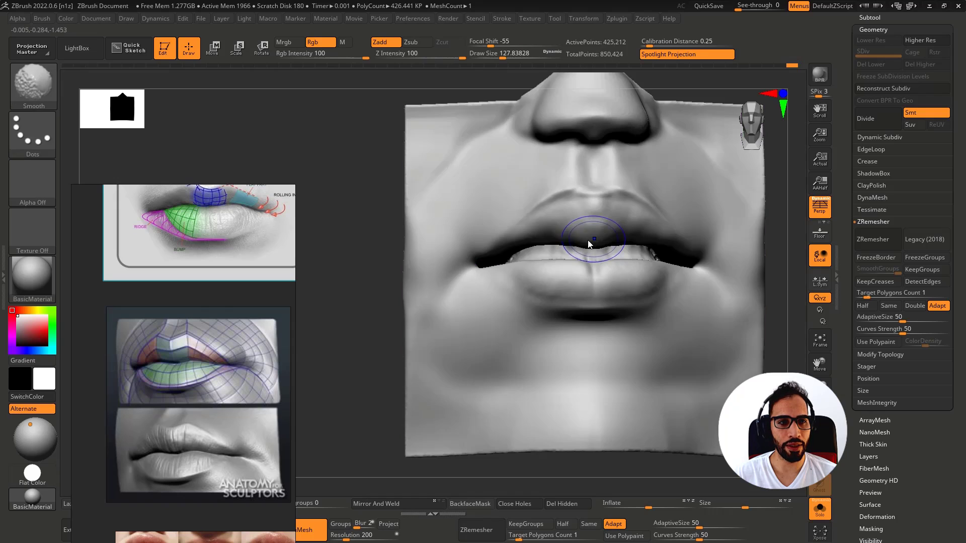
pyautogui.keyDown('alt'); pyautogui.moveTo(588, 240); pyautogui.dragTo(509, 242, button='right'); pyautogui.keyUp('alt')
pyautogui.press('s')
pyautogui.moveTo(437, 251); pyautogui.dragTo(428, 252)
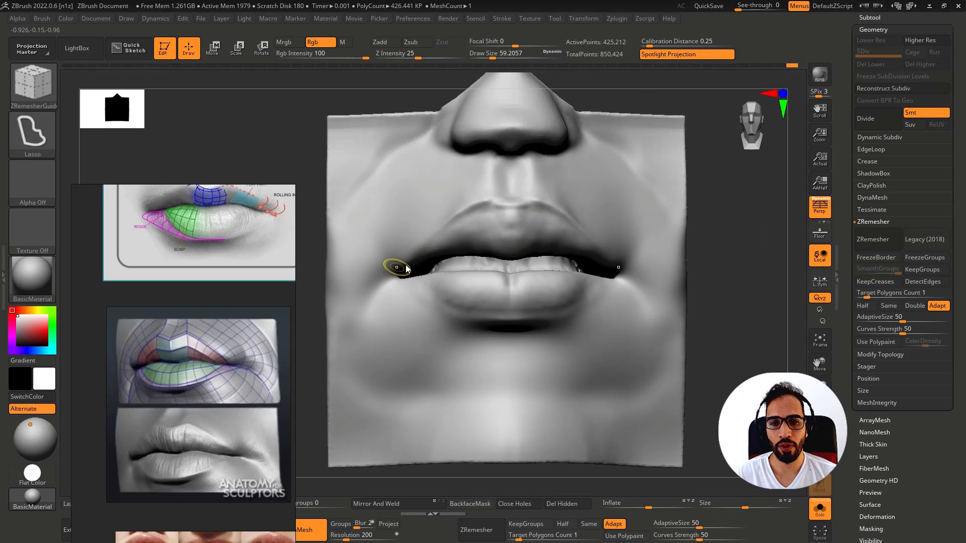
# Step: Draw a ZRemesher guide curve along the inner edge of the upper lip from the centre to the mouth corner
pyautogui.keyDown('ctrl'); pyautogui.moveTo(405, 265); pyautogui.dragTo(409, 308, button='right'); pyautogui.keyUp('ctrl')
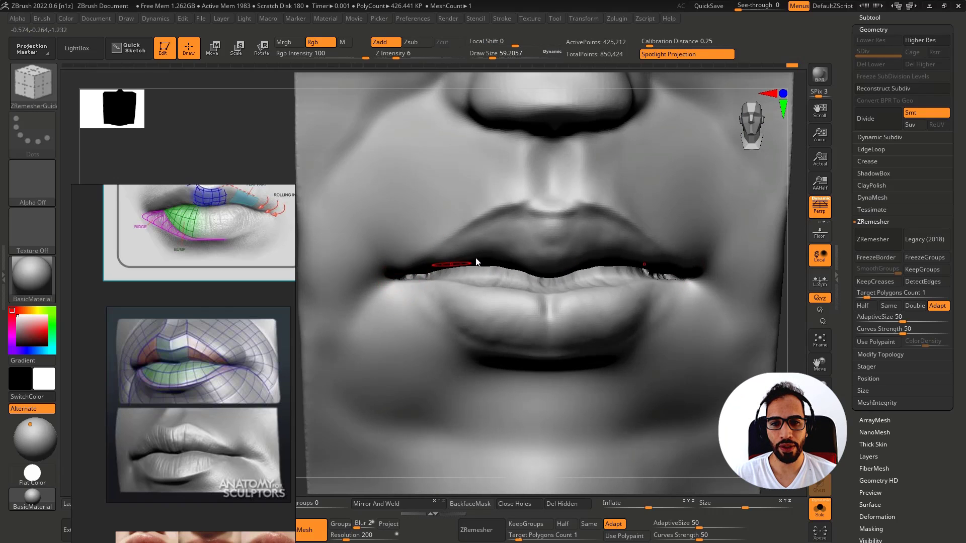
pyautogui.moveTo(487, 276); pyautogui.dragTo(531, 263, button='right')
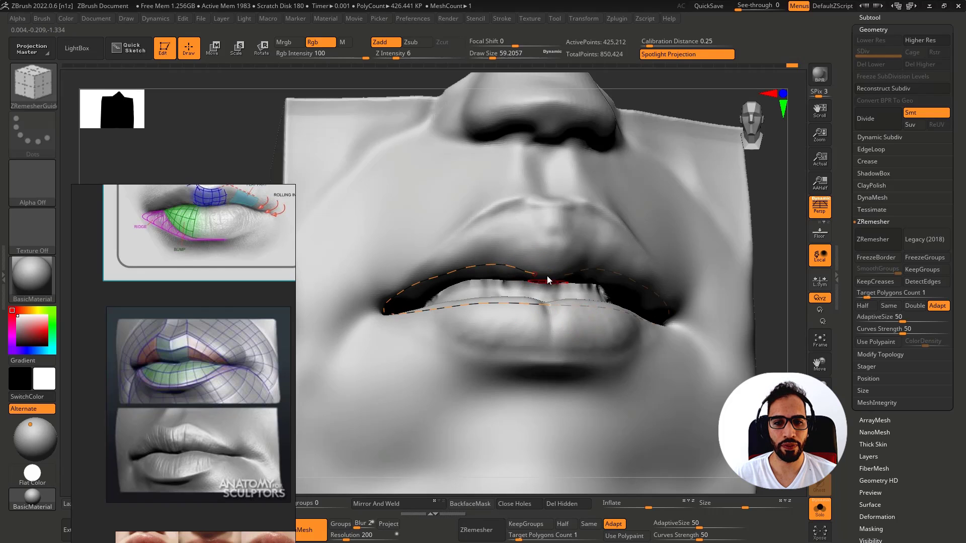
pyautogui.moveTo(547, 276)
pyautogui.mouseDown(button='right')
pyautogui.moveTo(552, 267)
pyautogui.moveTo(553, 278)
pyautogui.mouseUp(button='right')
pyautogui.moveTo(554, 276); pyautogui.dragTo(480, 275)
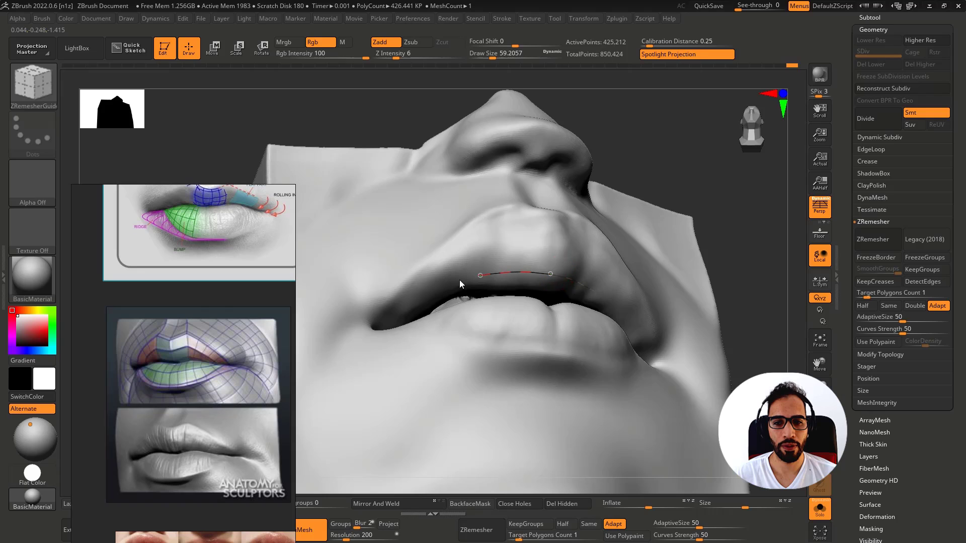
pyautogui.moveTo(379, 329)
pyautogui.mouseDown(button='right')
pyautogui.moveTo(382, 403)
pyautogui.moveTo(394, 324)
pyautogui.mouseUp(button='right')
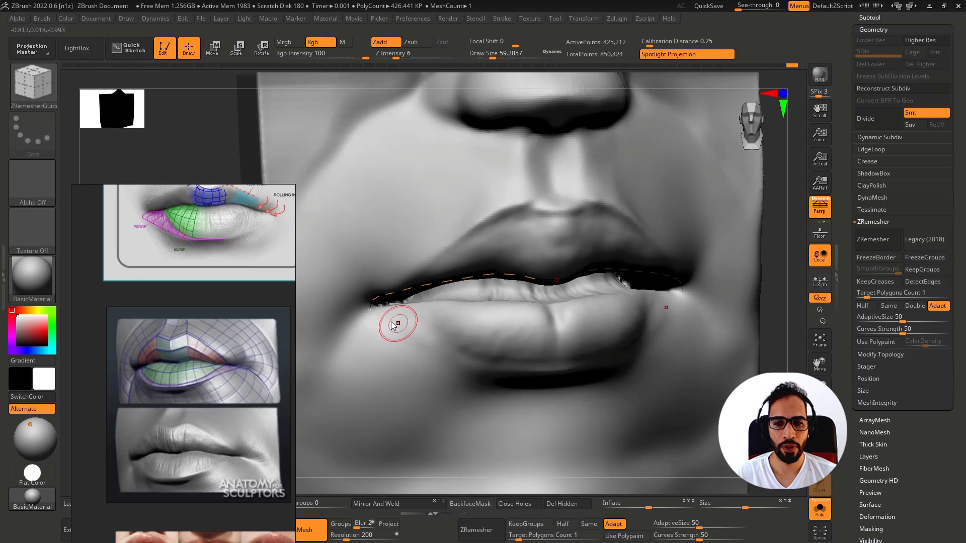
# Step: Draw a guide curve along the inner edge of the lower lip at a draw size of about 44, redrawing the uneven first attempt
pyautogui.moveTo(371, 311); pyautogui.dragTo(397, 313)
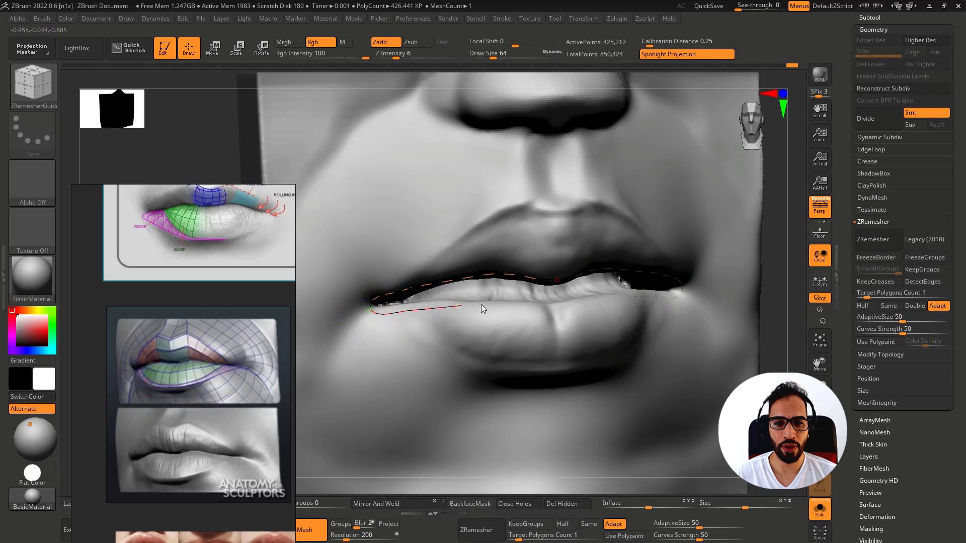
pyautogui.moveTo(533, 346); pyautogui.dragTo(518, 366, button='right')
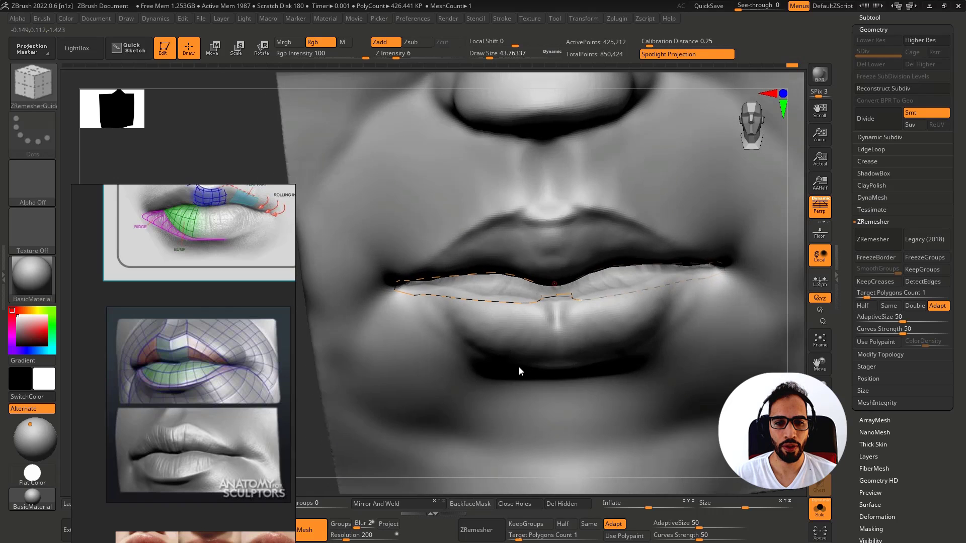
pyautogui.hotkey('ctrl', 'z')
pyautogui.moveTo(563, 304); pyautogui.dragTo(510, 304)
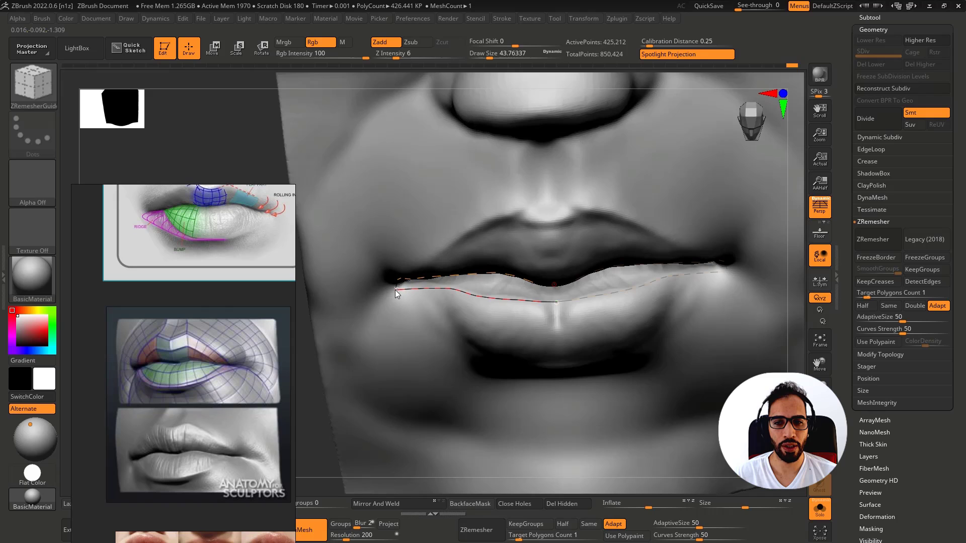
pyautogui.moveTo(394, 290); pyautogui.dragTo(394, 289)
pyautogui.moveTo(397, 321)
pyautogui.mouseDown(button='right')
pyautogui.moveTo(421, 305)
pyautogui.moveTo(450, 322)
pyautogui.mouseUp(button='right')
# Step: Draw guide curves along the outer contours of the upper and lower lips, wrapping around the mouth corners and redrawing unsatisfactory attempts
pyautogui.moveTo(470, 216); pyautogui.dragTo(602, 237, button='right')
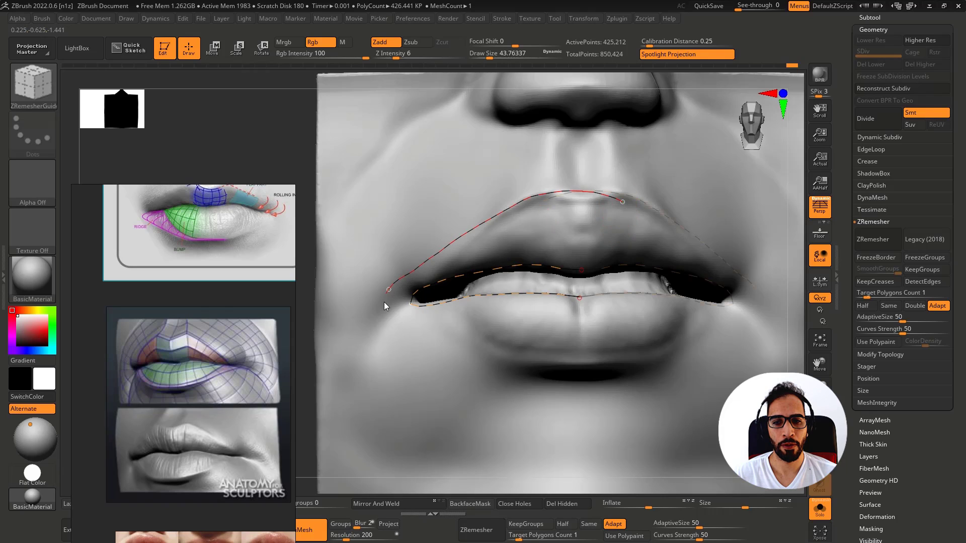
pyautogui.moveTo(535, 321); pyautogui.dragTo(538, 323)
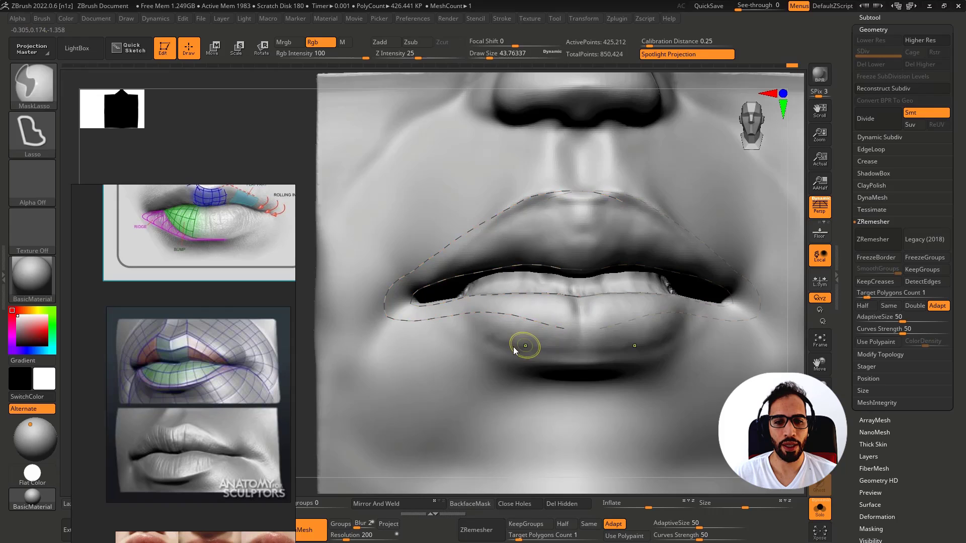
pyautogui.hotkey('ctrl', 'z')
pyautogui.moveTo(375, 318); pyautogui.dragTo(400, 320)
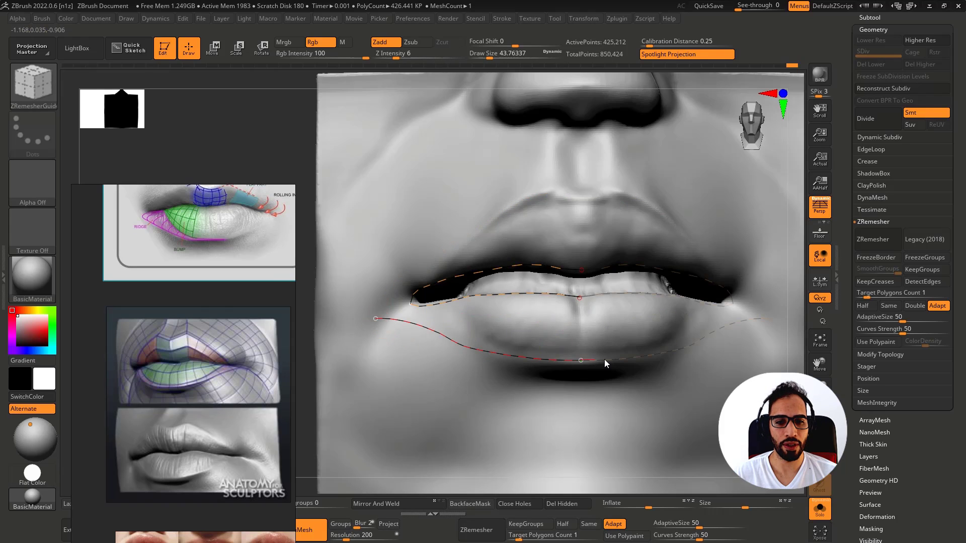
pyautogui.moveTo(605, 360); pyautogui.dragTo(591, 371)
pyautogui.hotkey('ctrl', 'z')
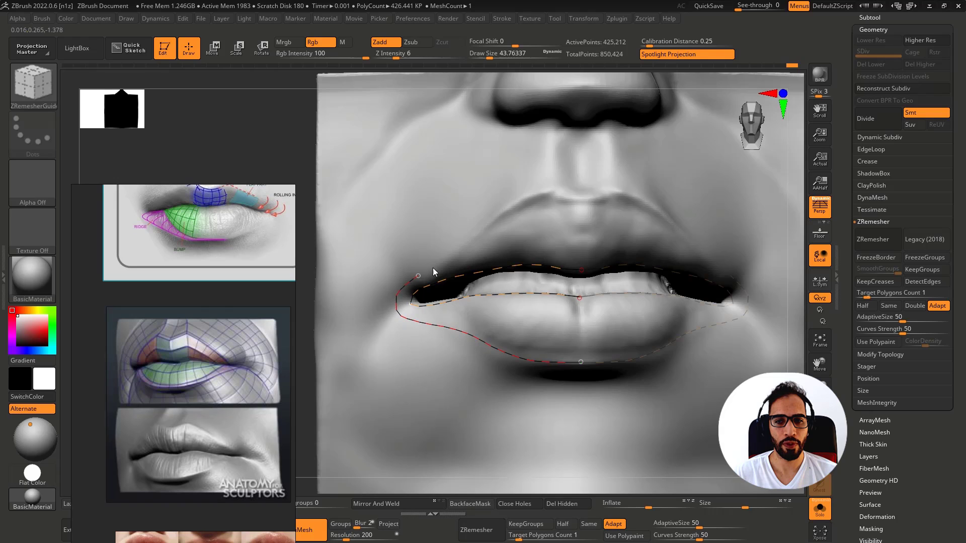
pyautogui.moveTo(585, 196); pyautogui.dragTo(583, 195)
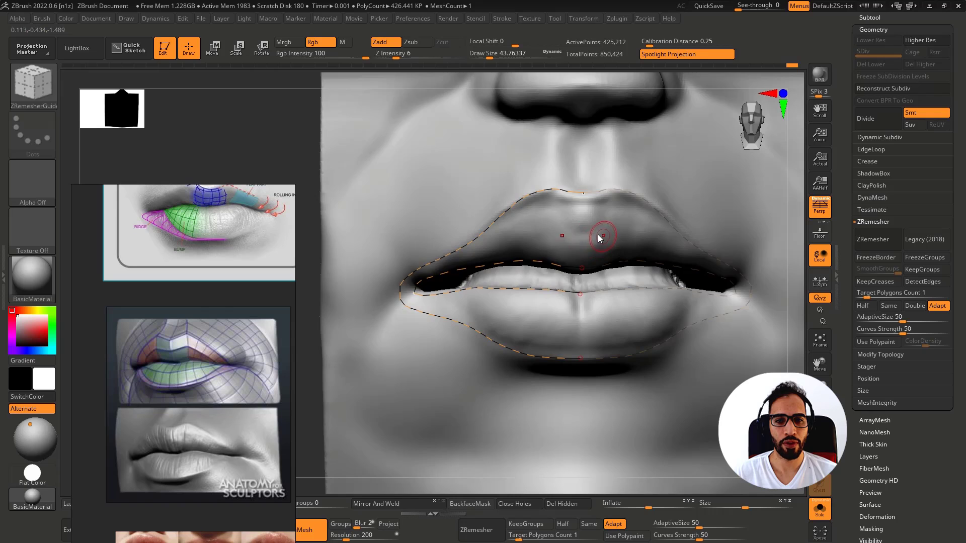
# Step: Draw two concentric guide loops around the lips, the outer one running from just beneath the nose around to the chin
pyautogui.keyDown('ctrl'); pyautogui.moveTo(599, 238); pyautogui.dragTo(525, 209, button='right'); pyautogui.keyUp('ctrl')
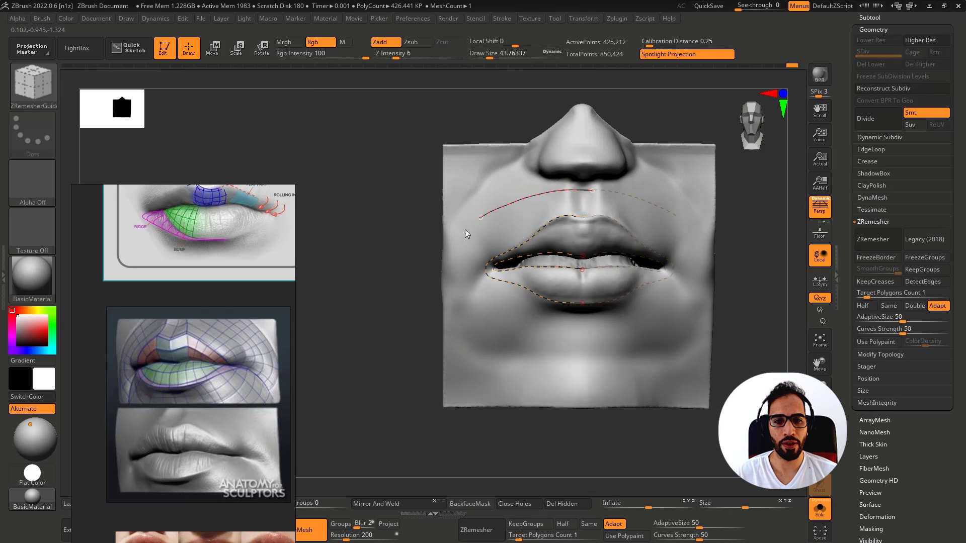
pyautogui.moveTo(594, 322); pyautogui.dragTo(605, 320)
pyautogui.hotkey('ctrl', 'z')
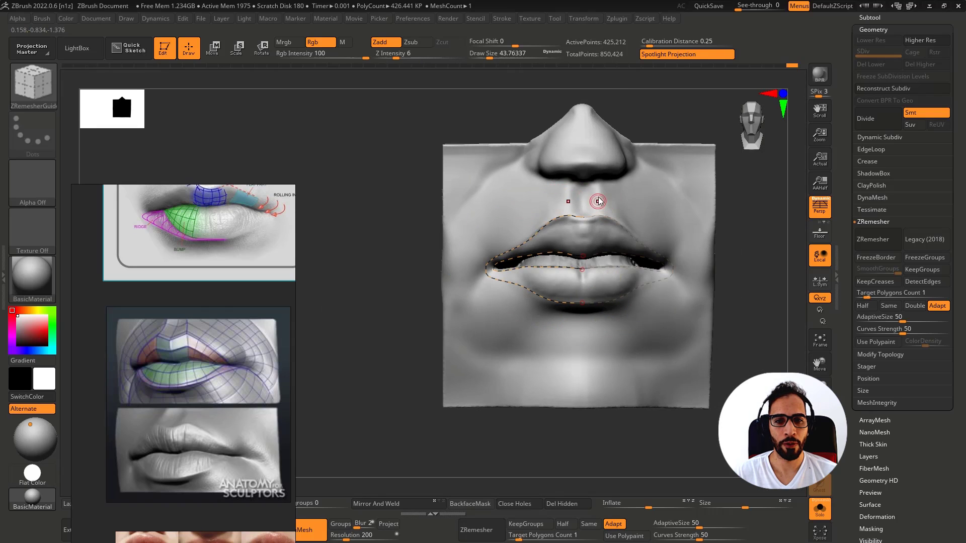
pyautogui.moveTo(599, 197); pyautogui.dragTo(493, 223)
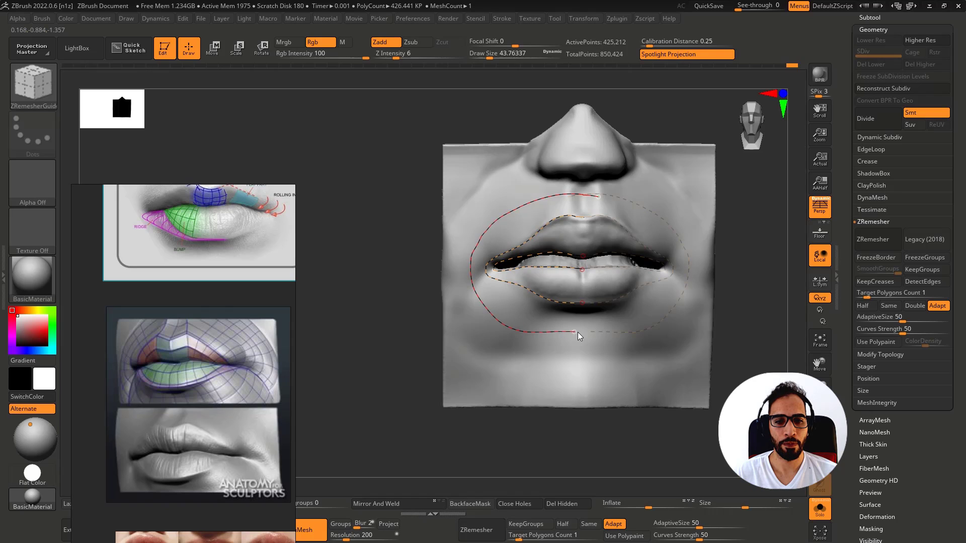
pyautogui.moveTo(578, 332); pyautogui.dragTo(577, 332)
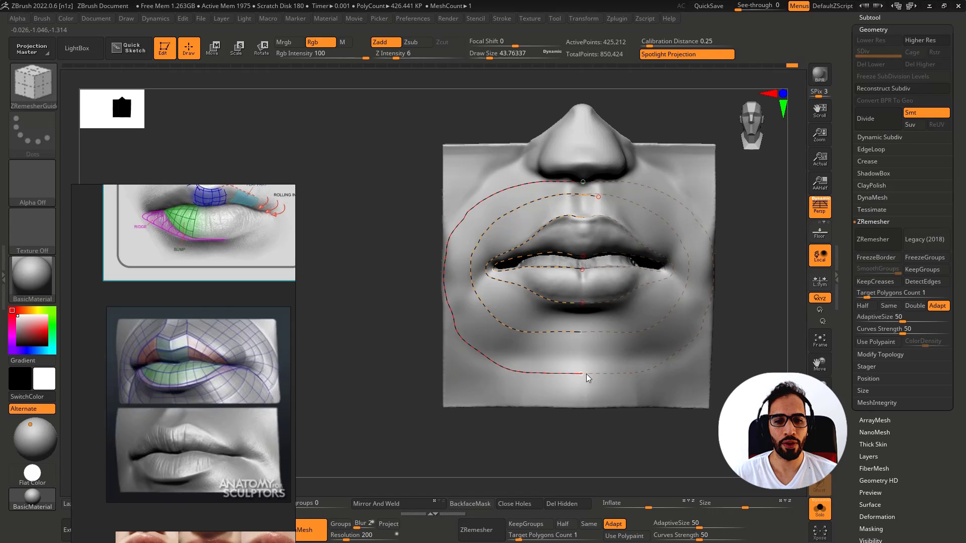
pyautogui.moveTo(587, 374); pyautogui.dragTo(584, 374)
pyautogui.moveTo(579, 298)
pyautogui.keyDown('ctrl'); pyautogui.mouseDown(button='right')
pyautogui.moveTo(582, 213)
pyautogui.moveTo(621, 218)
pyautogui.mouseUp(button='right'); pyautogui.keyUp('ctrl')
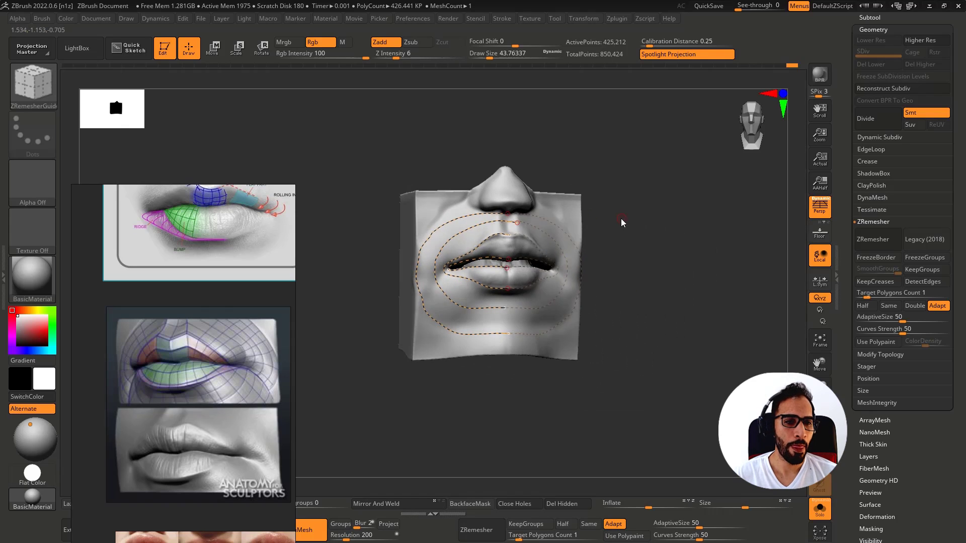
pyautogui.moveTo(673, 263)
pyautogui.mouseDown(button='right')
pyautogui.moveTo(693, 242)
pyautogui.moveTo(702, 297)
pyautogui.mouseUp(button='right')
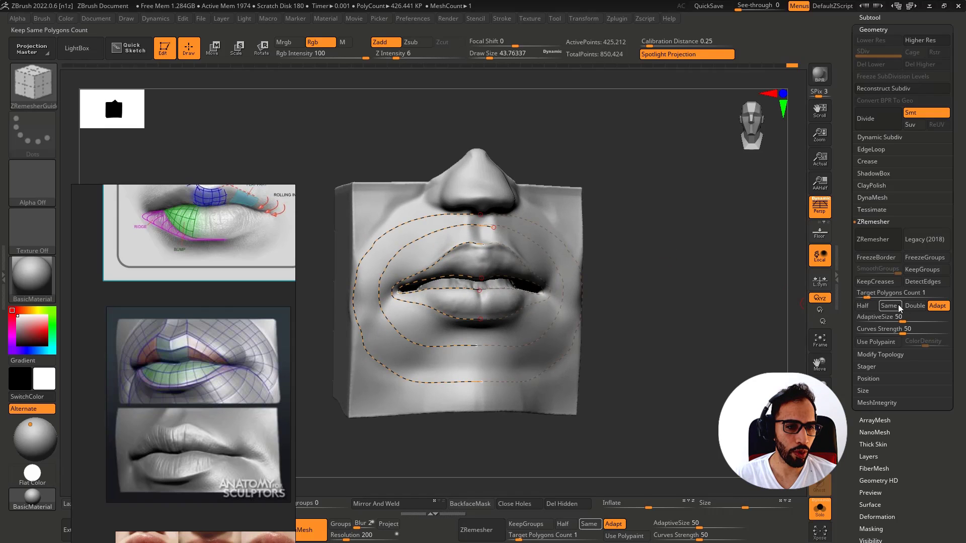
# Step: Set the ZRemesher target polygon count to 1.5 and remesh the mouth along the drawn guide curves
pyautogui.hotkey('shift', 'f')
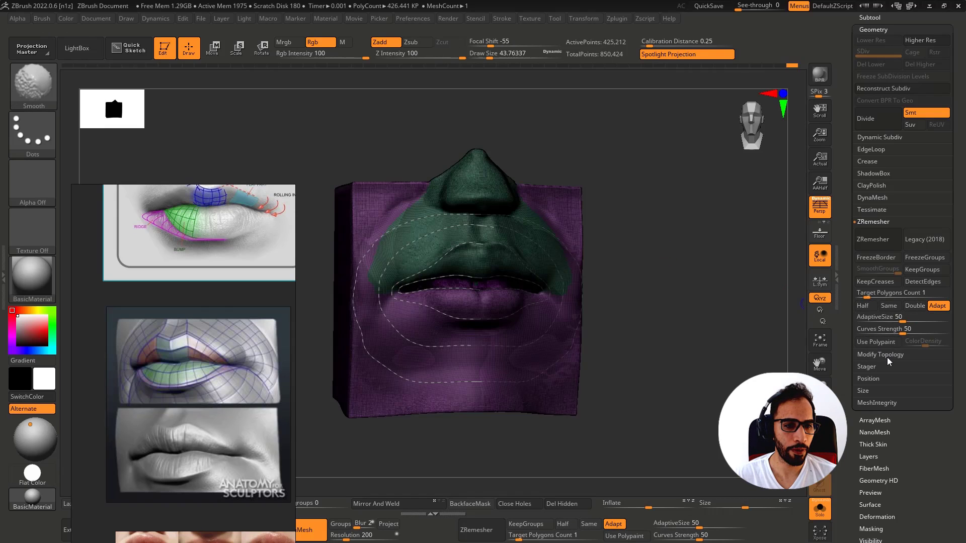
pyautogui.hotkey('shift', 'f')
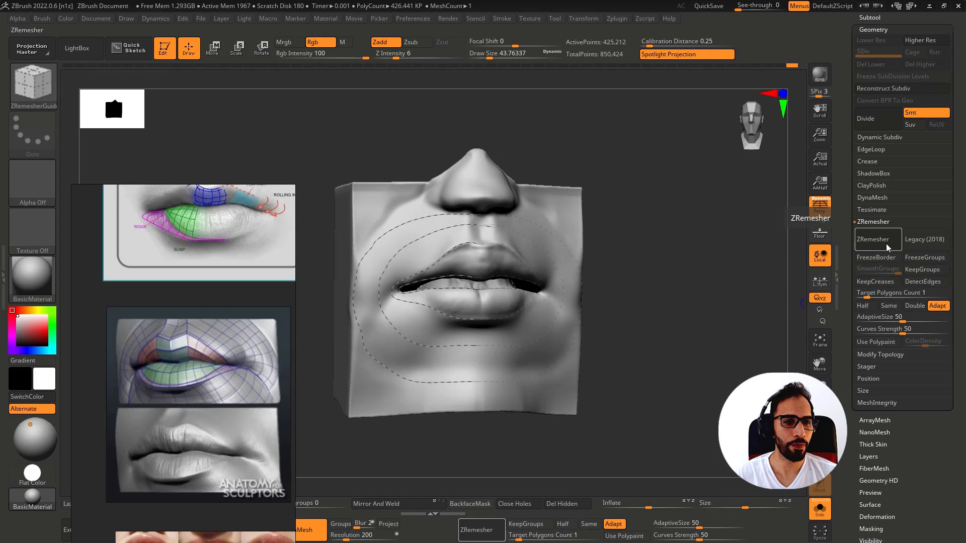
pyautogui.moveTo(872, 297); pyautogui.dragTo(870, 299)
pyautogui.write('2')
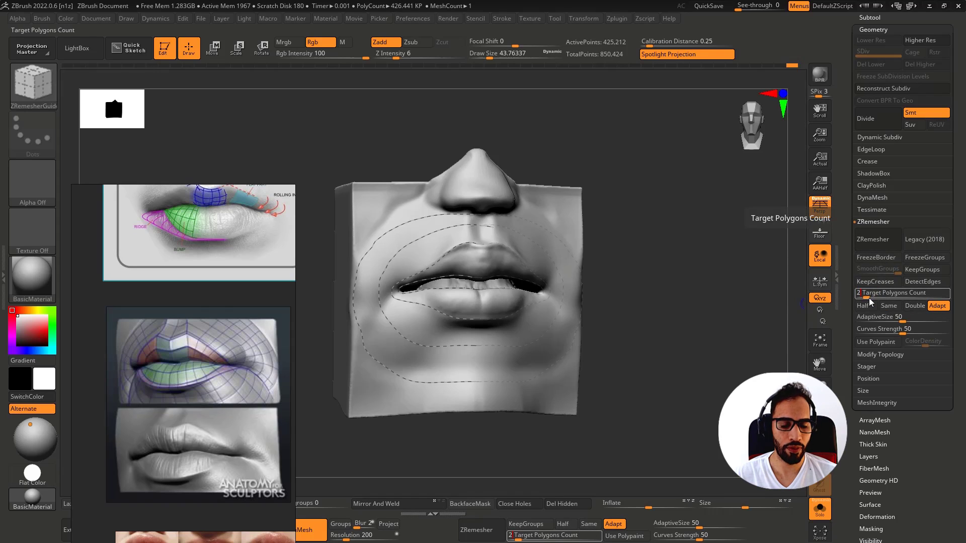
pyautogui.press('BackSpace')
pyautogui.write('1.5')
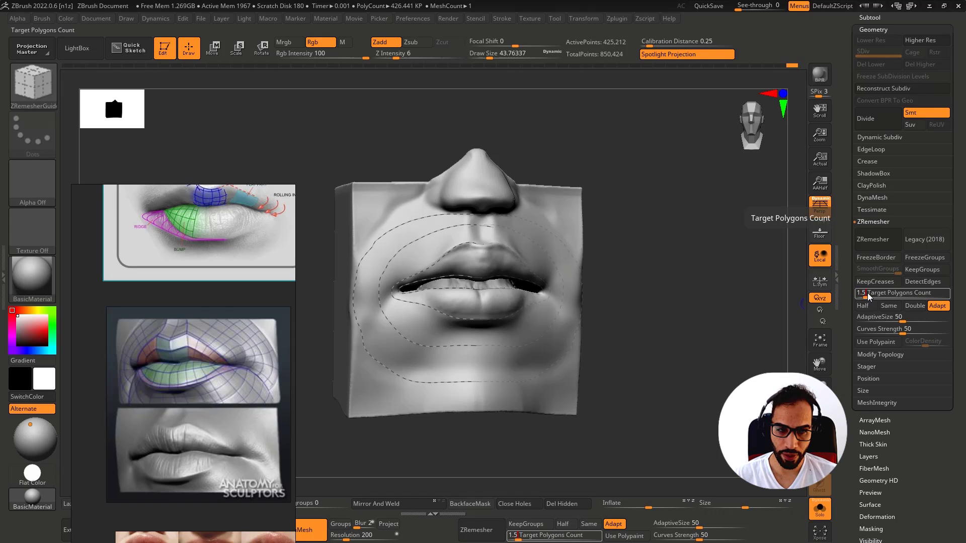
pyautogui.press('Return')
pyautogui.click(888, 241)
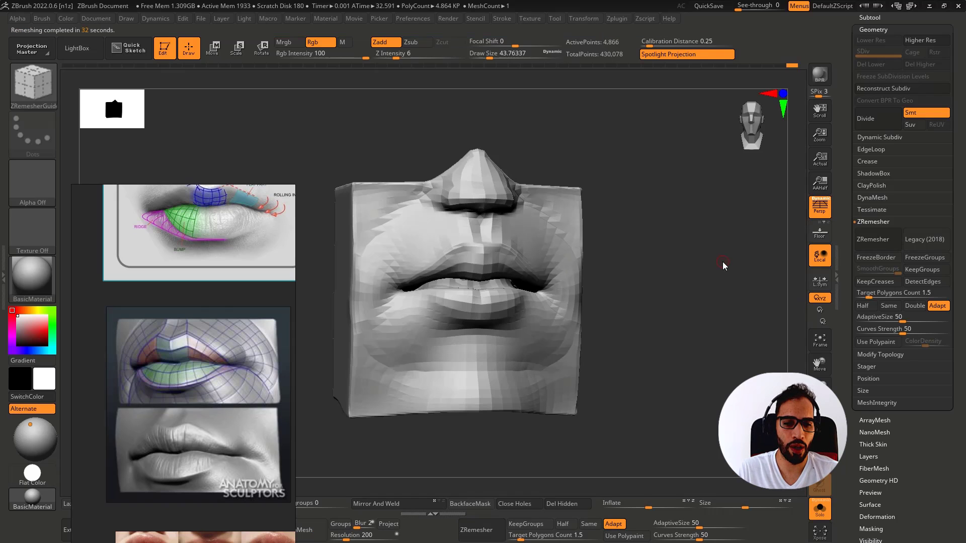
# Step: Show the wireframe of the remeshed mouth and set the ZModeler point action to Stitch with Two Points
pyautogui.hotkey('shift', 'f')
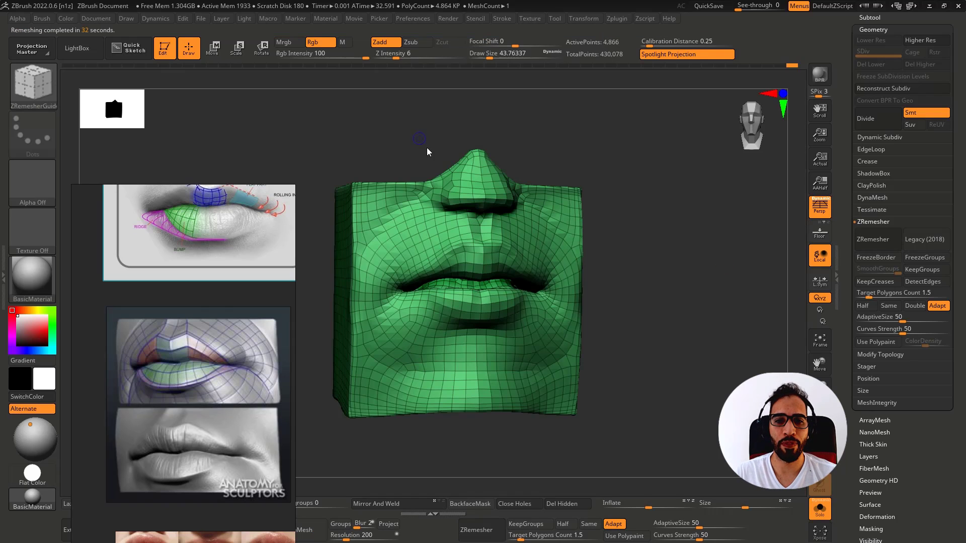
pyautogui.hotkey('shift', 'f')
pyautogui.keyDown('shift'); pyautogui.moveTo(623, 247); pyautogui.dragTo(633, 255); pyautogui.keyUp('shift')
pyautogui.hotkey('shift', 'f')
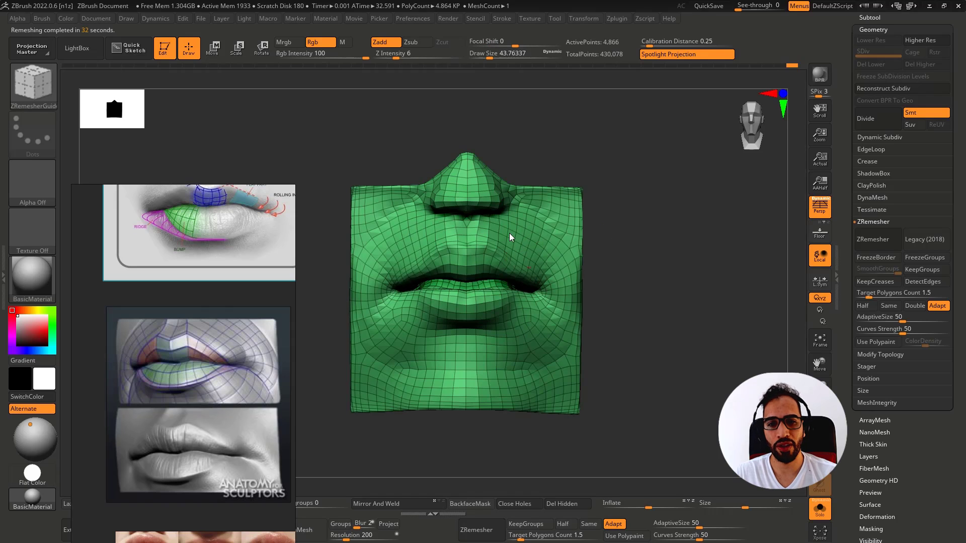
pyautogui.moveTo(480, 229)
pyautogui.keyDown('ctrl'); pyautogui.mouseDown(button='right')
pyautogui.moveTo(493, 271)
pyautogui.moveTo(456, 217)
pyautogui.moveTo(482, 219)
pyautogui.mouseUp(button='right'); pyautogui.keyUp('ctrl')
pyautogui.press('b')
pyautogui.press('z')
pyautogui.press('m')
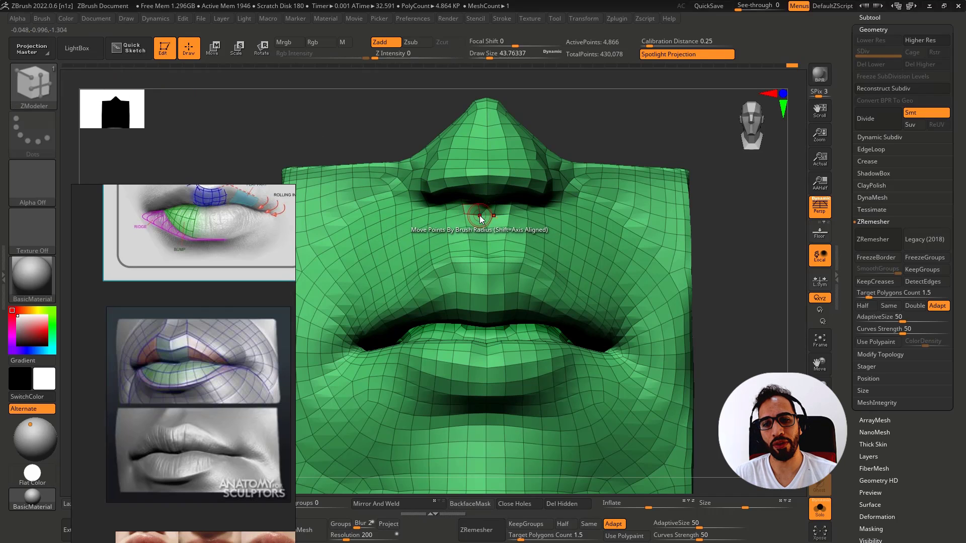
pyautogui.press('space')
pyautogui.click(543, 237)
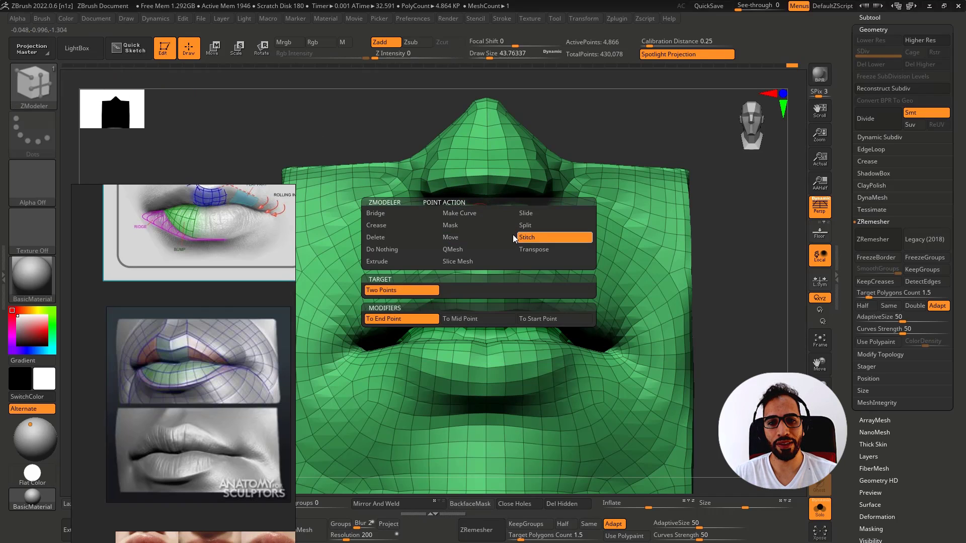
# Step: With a draw size of about 27 and the To Mid Point modifier, stitch the two points flanking the centre line beneath the nose
pyautogui.keyDown('ctrl'); pyautogui.moveTo(476, 216); pyautogui.dragTo(487, 222, button='right'); pyautogui.keyUp('ctrl')
pyautogui.press('s')
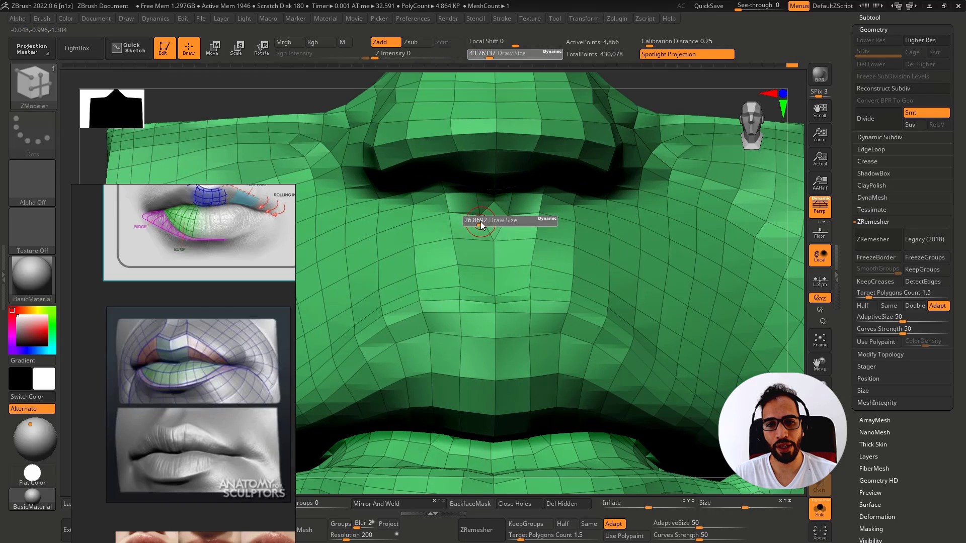
pyautogui.click(481, 221)
pyautogui.click(480, 216)
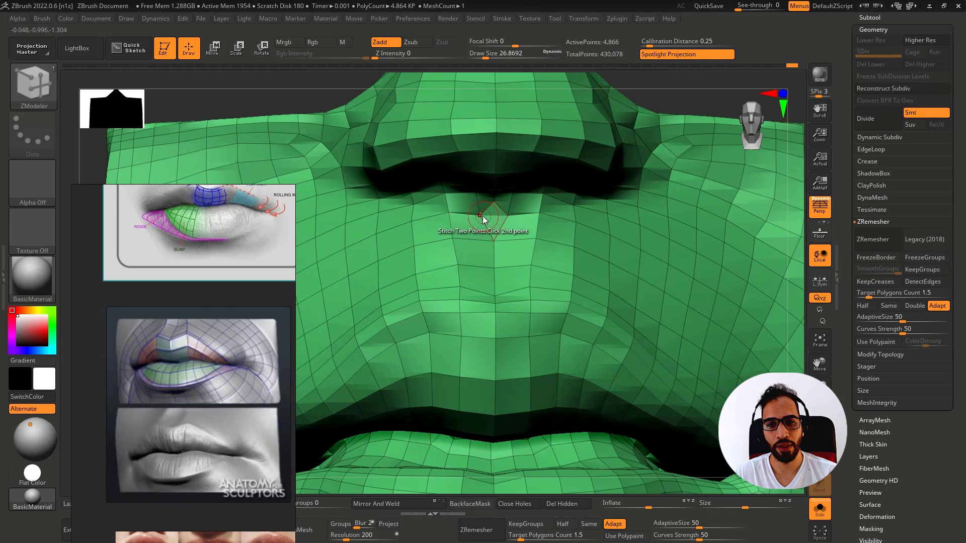
pyautogui.press('space')
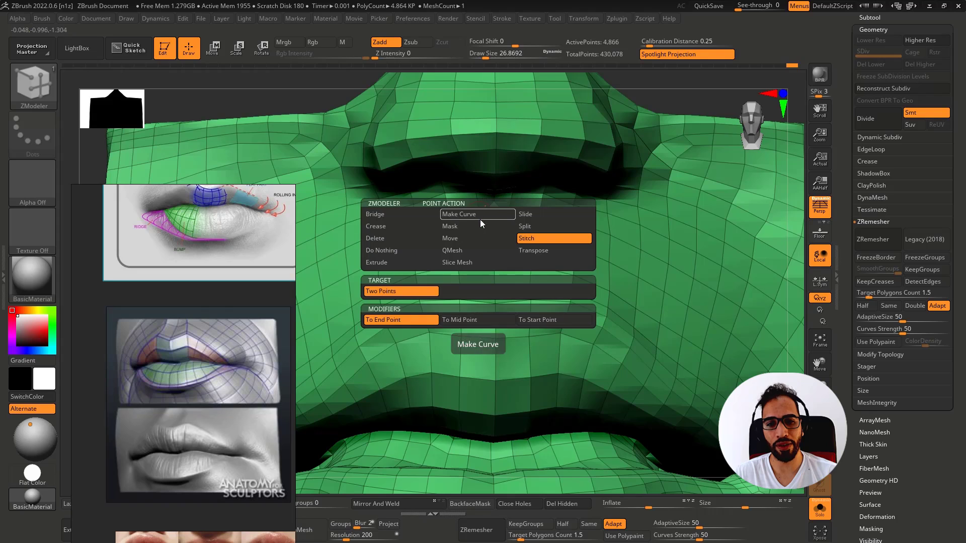
pyautogui.click(458, 321)
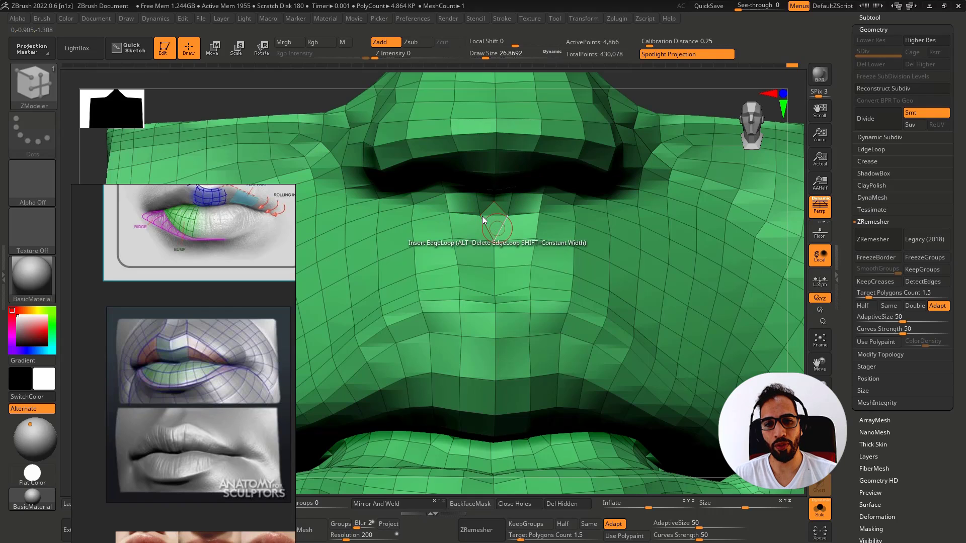
pyautogui.click(506, 217)
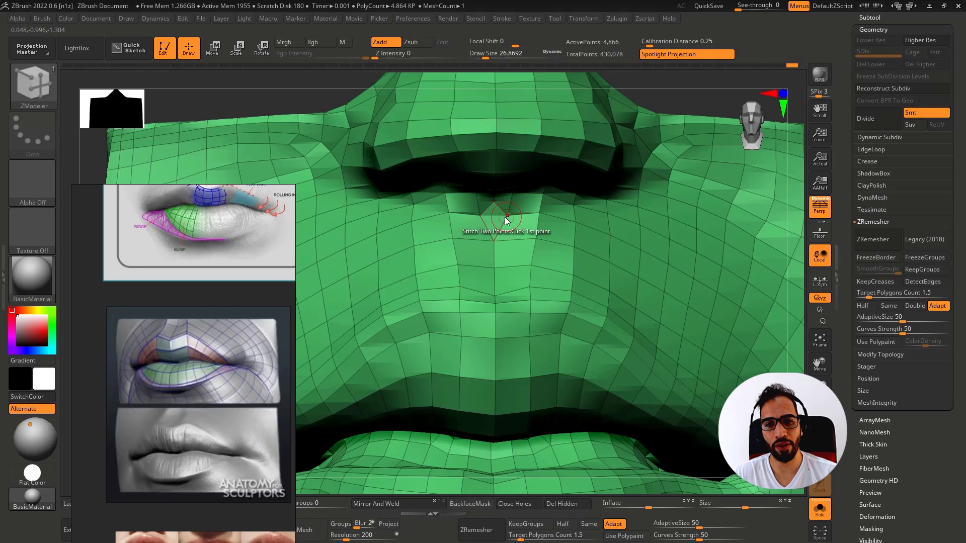
pyautogui.click(482, 217)
pyautogui.keyDown('ctrl'); pyautogui.moveTo(497, 230); pyautogui.dragTo(455, 180, button='right'); pyautogui.keyUp('ctrl')
pyautogui.keyDown('ctrl'); pyautogui.moveTo(609, 252); pyautogui.dragTo(554, 274, button='right'); pyautogui.keyUp('ctrl')
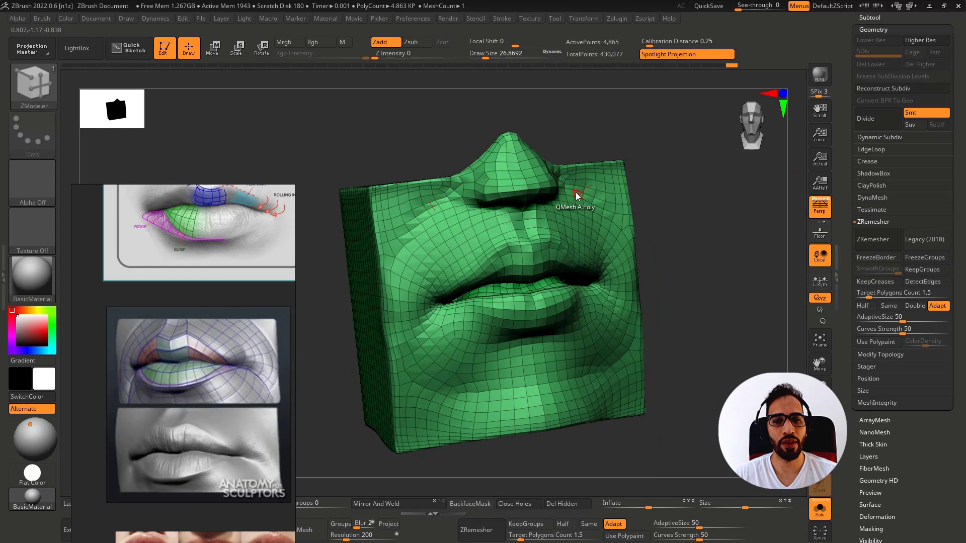
# Step: Switch to the Move brush and subdivide the remeshed mouth once with its wireframe hidden
pyautogui.press('b')
pyautogui.press('m')
pyautogui.press('v')
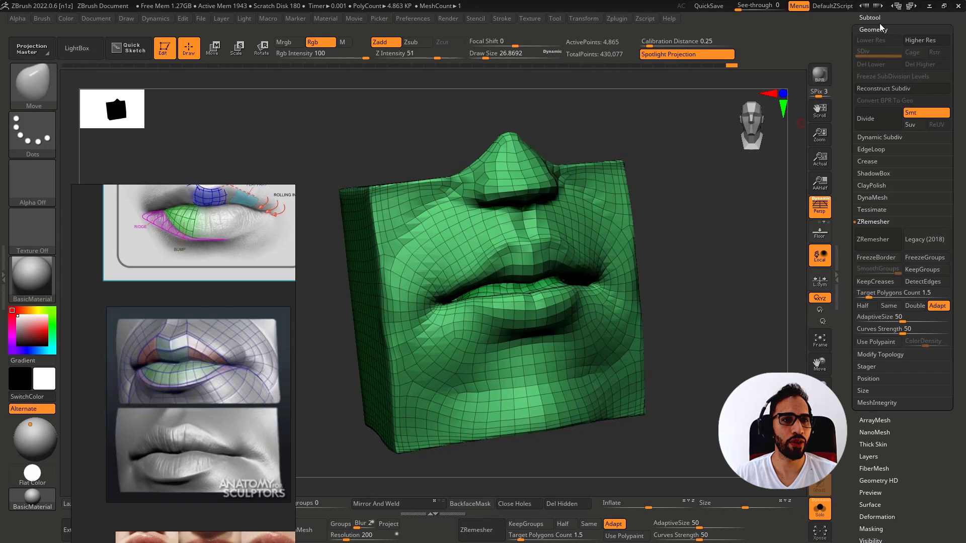
pyautogui.moveTo(861, 28); pyautogui.dragTo(862, 26)
pyautogui.click(862, 27)
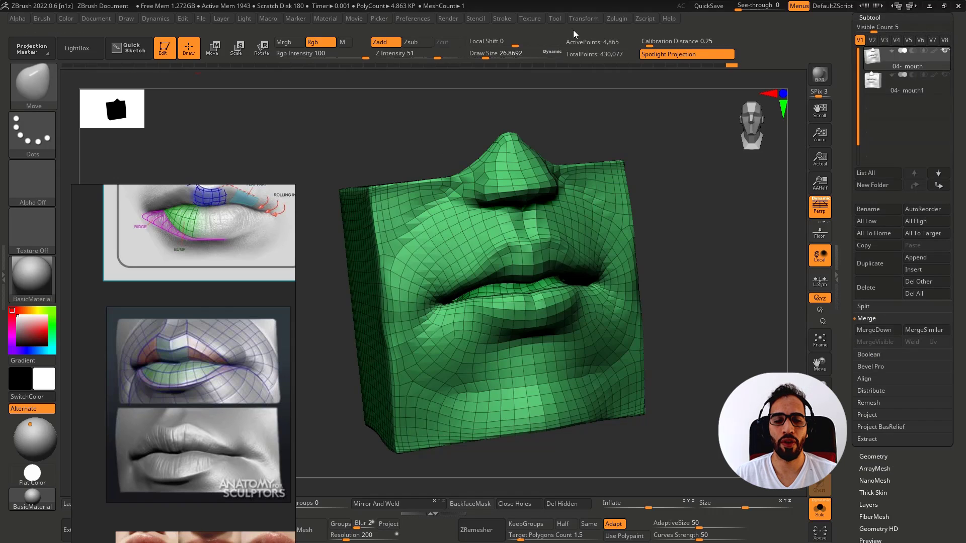
pyautogui.hotkey('shift', 'f')
pyautogui.moveTo(717, 225); pyautogui.dragTo(707, 243)
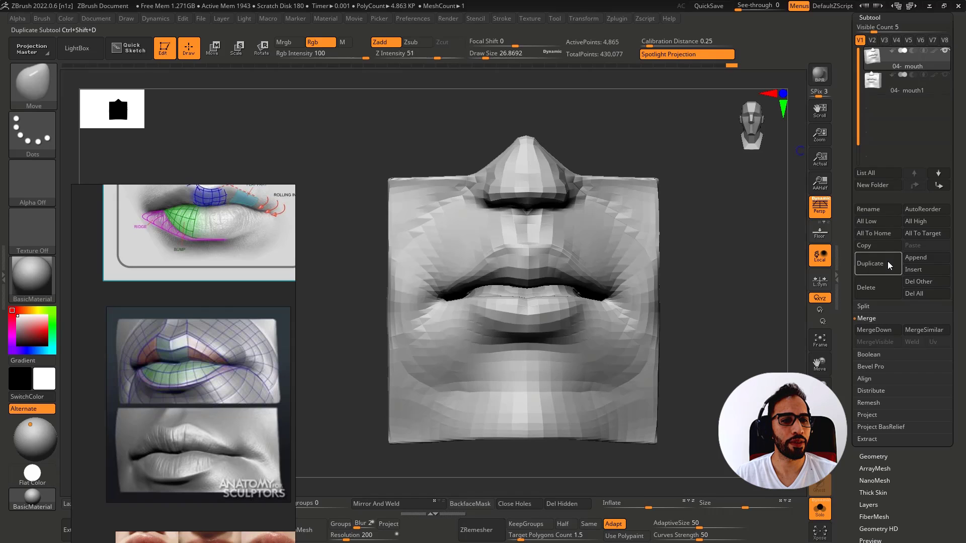
pyautogui.hotkey('ctrl', 'd')
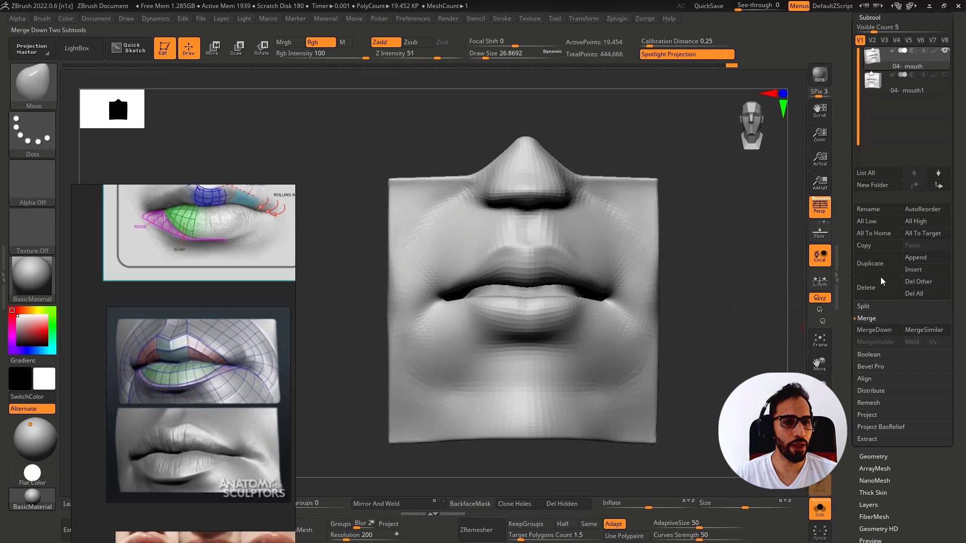
# Step: Make the duplicate sculpt "04- mouth1" visible and project its details onto the subdivided mouth with ProjectAll
pyautogui.click(878, 416)
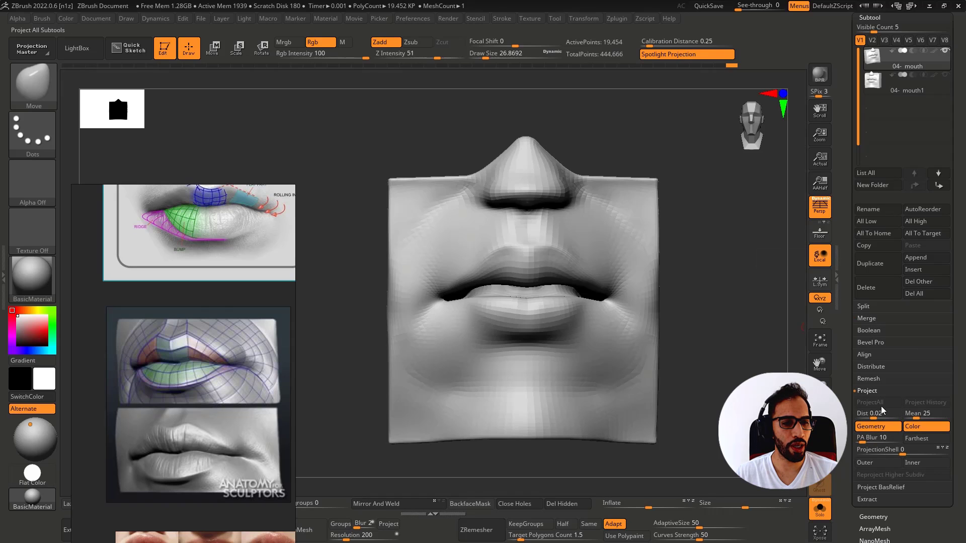
pyautogui.click(879, 417)
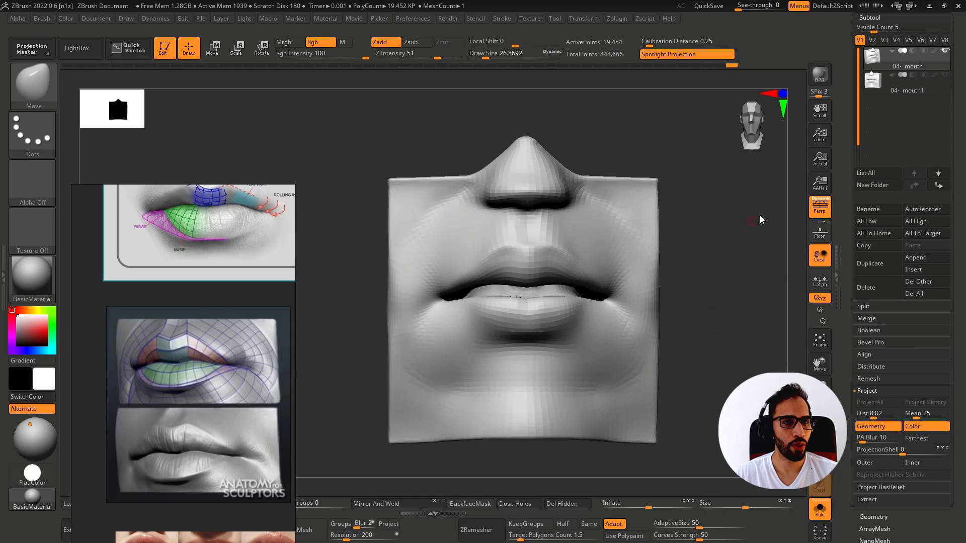
pyautogui.click(945, 76)
pyautogui.click(875, 403)
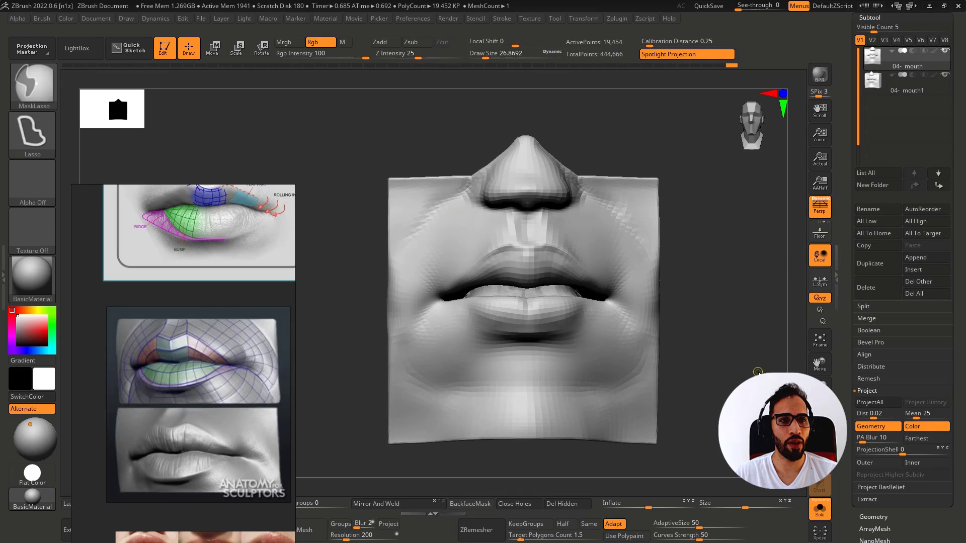
# Step: Subdivide the mouth two more times, projecting the original sculpt's details onto it after each subdivision
pyautogui.click(875, 404)
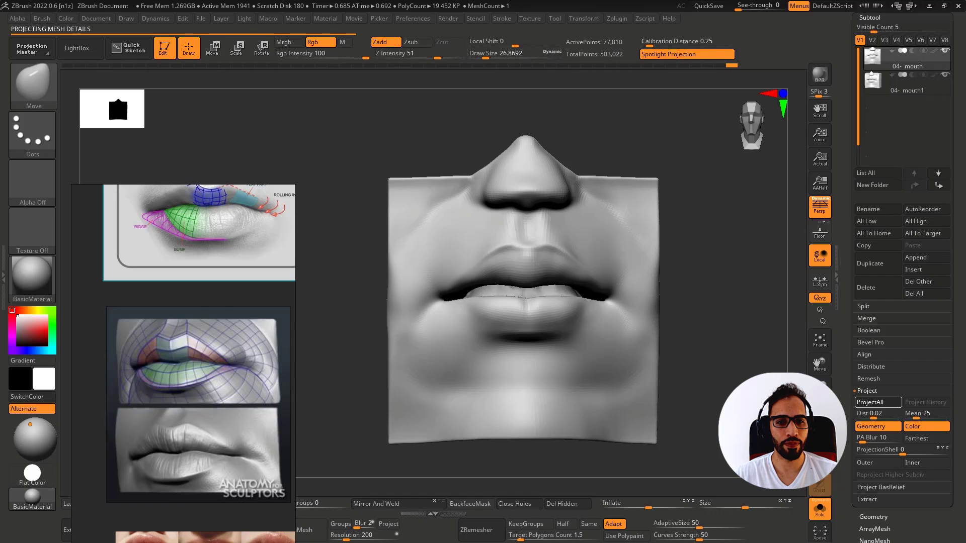
pyautogui.press('ctrl')
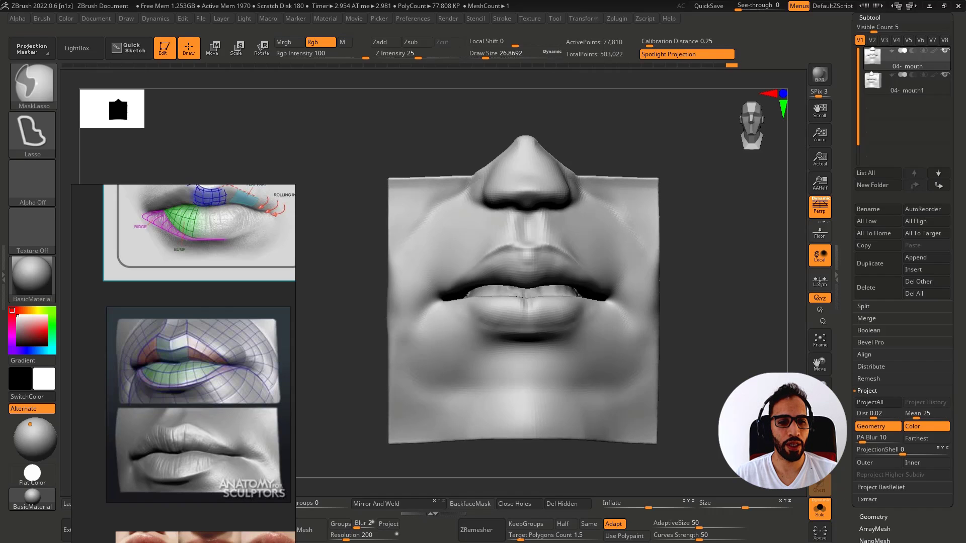
pyautogui.hotkey('ctrl', 'd')
pyautogui.click(872, 403)
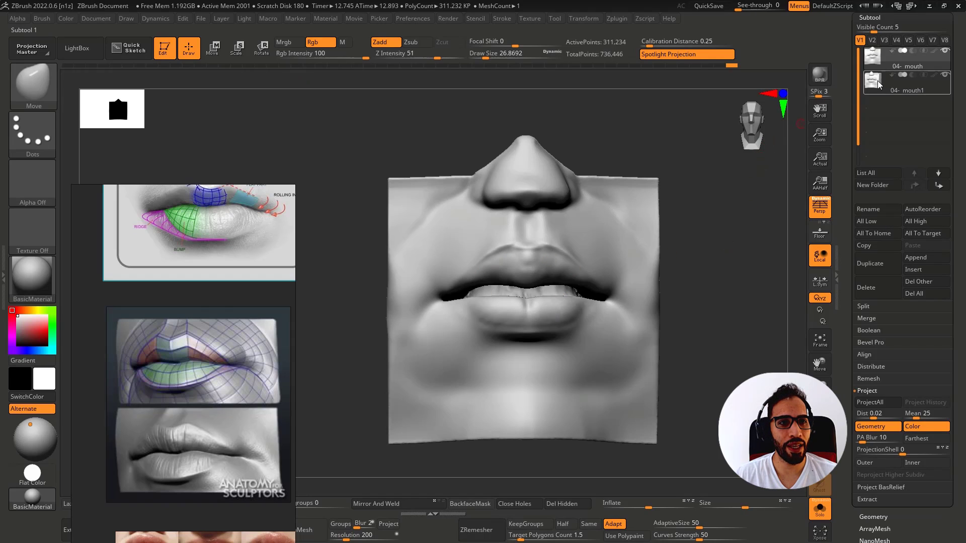
# Step: Select the original sculpt subtool "04- mouth1" and delete it, confirming the permanent removal
pyautogui.moveTo(874, 62)
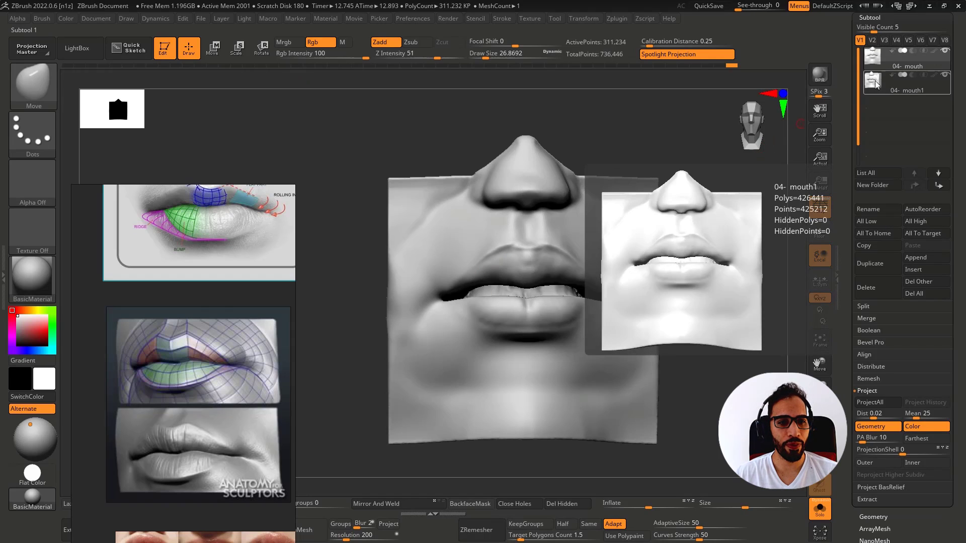
pyautogui.click(878, 83)
pyautogui.moveTo(876, 62)
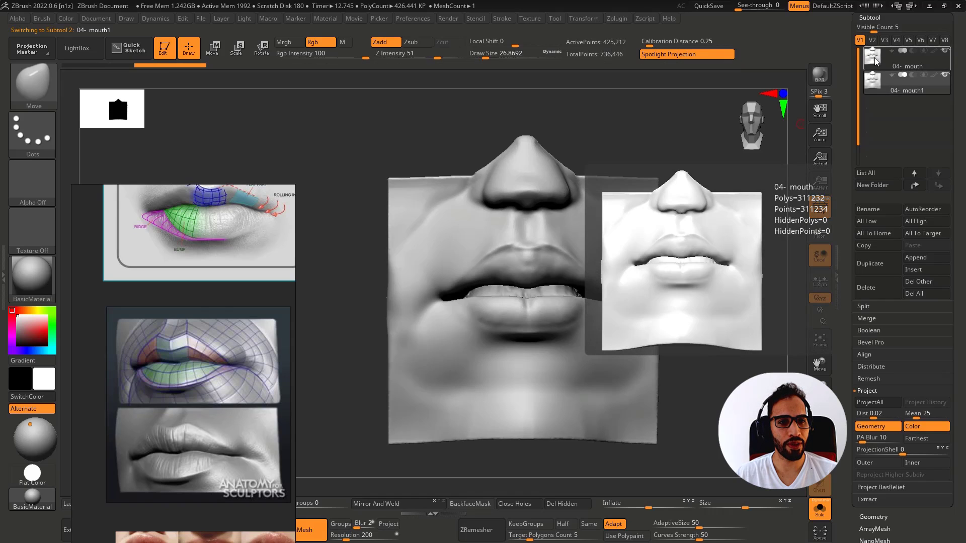
pyautogui.moveTo(877, 81)
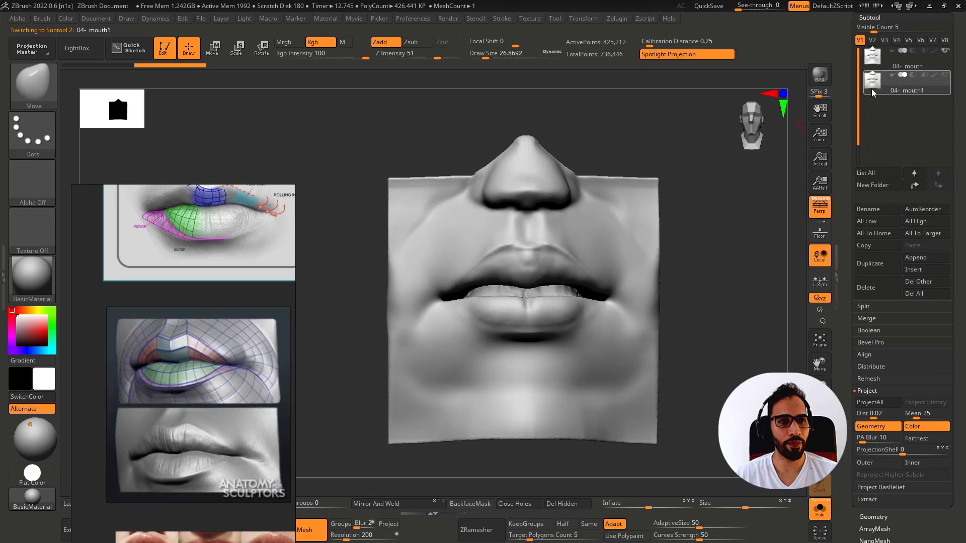
pyautogui.click(861, 298)
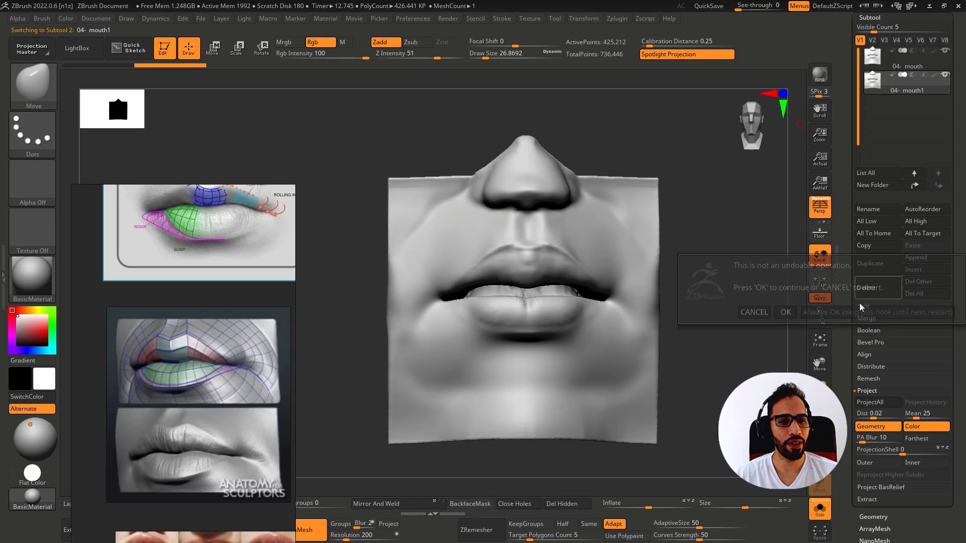
pyautogui.click(785, 312)
# Step: Lower the projected mouth to its lowest subdivision level and show its wireframe
pyautogui.hotkey('shift', 'f')
pyautogui.hotkey('shift', 'f')
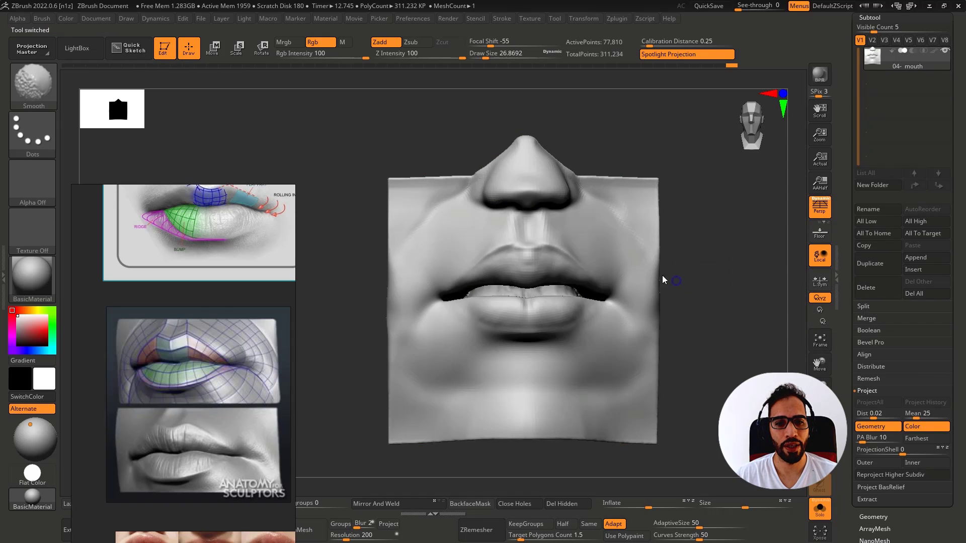
pyautogui.hotkey('shift', 'd')
pyautogui.hotkey('shift', 'd')
pyautogui.hotkey('shift', 'd')
pyautogui.hotkey('shift', 'f')
# Step: Mask the mesh above the lip line and convert it into its own polygroup, moving the light to shine from the front
pyautogui.press('ctrl')
pyautogui.moveTo(386, 310)
pyautogui.keyDown('ctrl'); pyautogui.mouseDown()
pyautogui.moveTo(545, 287)
pyautogui.moveTo(424, 116)
pyautogui.moveTo(338, 237)
pyautogui.mouseUp(); pyautogui.keyUp('ctrl')
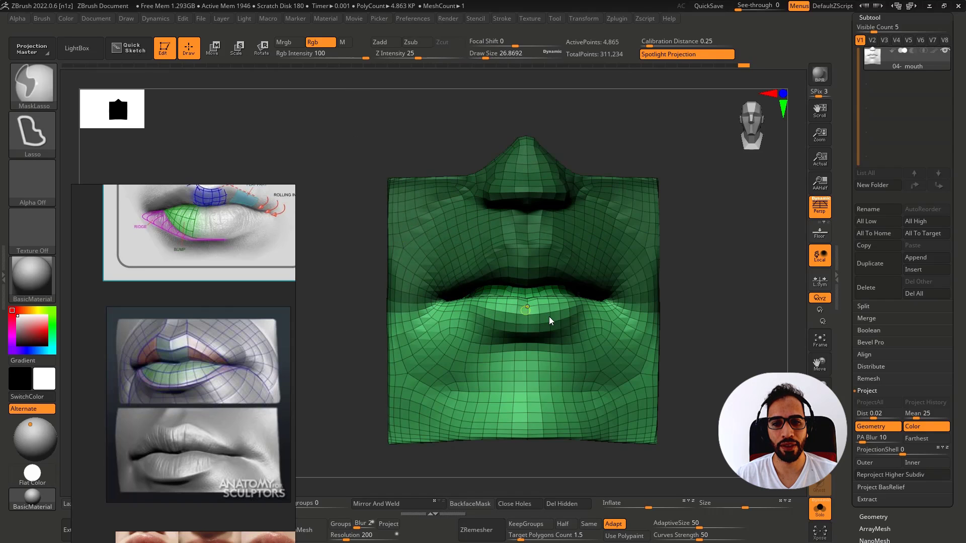
pyautogui.moveTo(533, 330)
pyautogui.keyDown('ctrl'); pyautogui.mouseDown(button='right')
pyautogui.moveTo(508, 306)
pyautogui.moveTo(512, 267)
pyautogui.moveTo(496, 274)
pyautogui.mouseUp(button='right'); pyautogui.keyUp('ctrl')
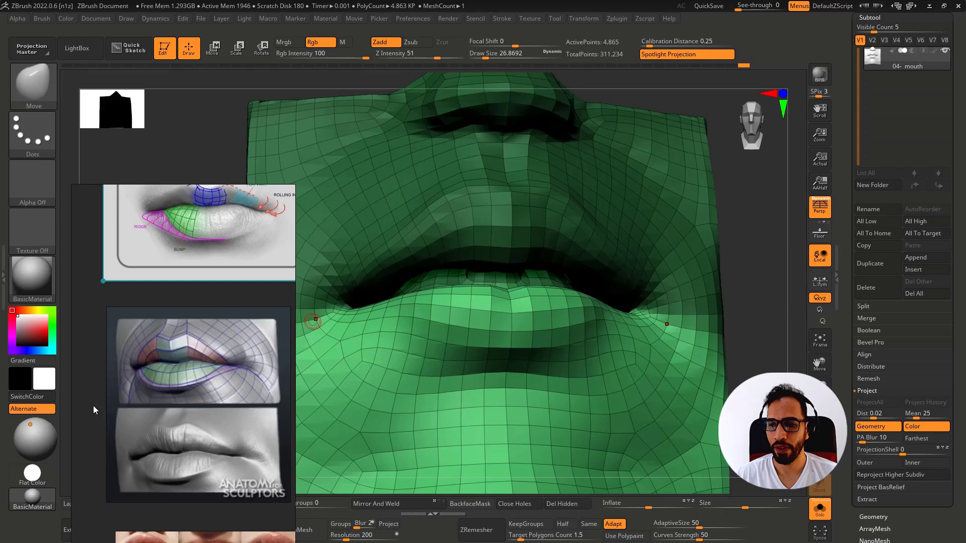
pyautogui.click(31, 438)
pyautogui.moveTo(434, 311)
pyautogui.mouseDown(button='right')
pyautogui.moveTo(439, 339)
pyautogui.moveTo(418, 313)
pyautogui.moveTo(436, 292)
pyautogui.mouseUp(button='right')
pyautogui.hotkey('ctrl', 'w')
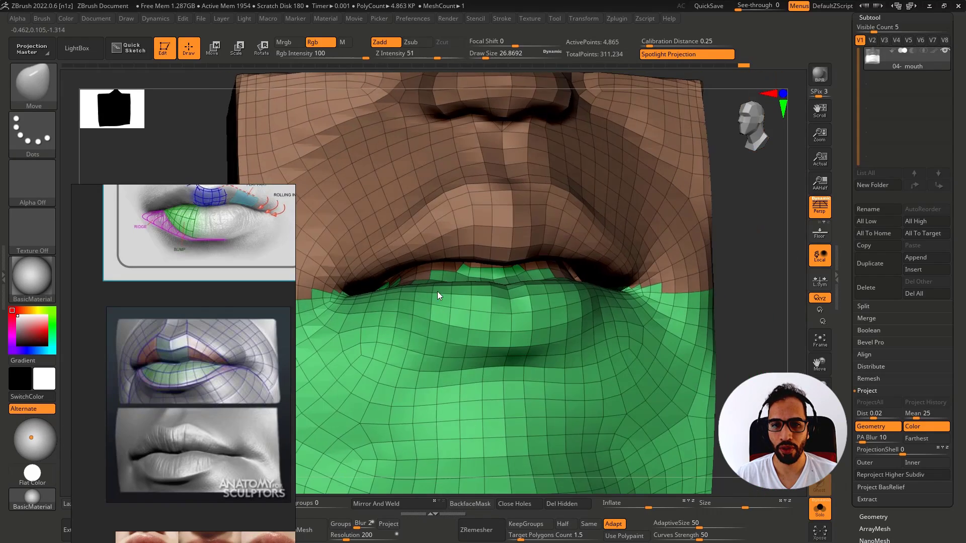
# Step: Set the draw size to about 101 and isolate the upper polygroup to inspect the inner edge of the upper lip
pyautogui.press('s')
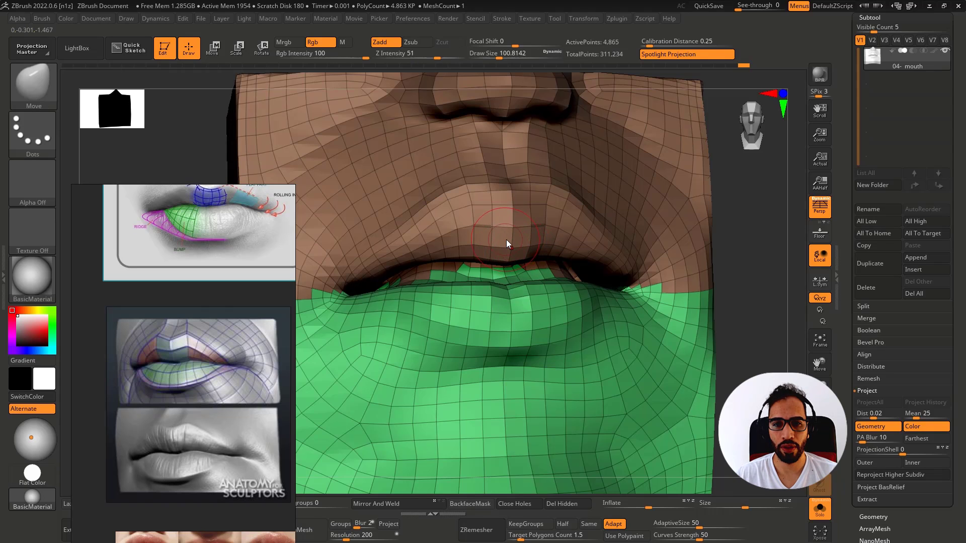
pyautogui.keyDown('ctrl'); pyautogui.keyDown('shift'); pyautogui.click(487, 227); pyautogui.keyUp('shift'); pyautogui.keyUp('ctrl')
pyautogui.moveTo(505, 287)
pyautogui.mouseDown(button='right')
pyautogui.moveTo(482, 281)
pyautogui.moveTo(492, 285)
pyautogui.moveTo(491, 310)
pyautogui.moveTo(453, 283)
pyautogui.moveTo(448, 263)
pyautogui.moveTo(405, 291)
pyautogui.moveTo(518, 300)
pyautogui.moveTo(529, 268)
pyautogui.moveTo(565, 322)
pyautogui.moveTo(606, 306)
pyautogui.mouseUp(button='right')
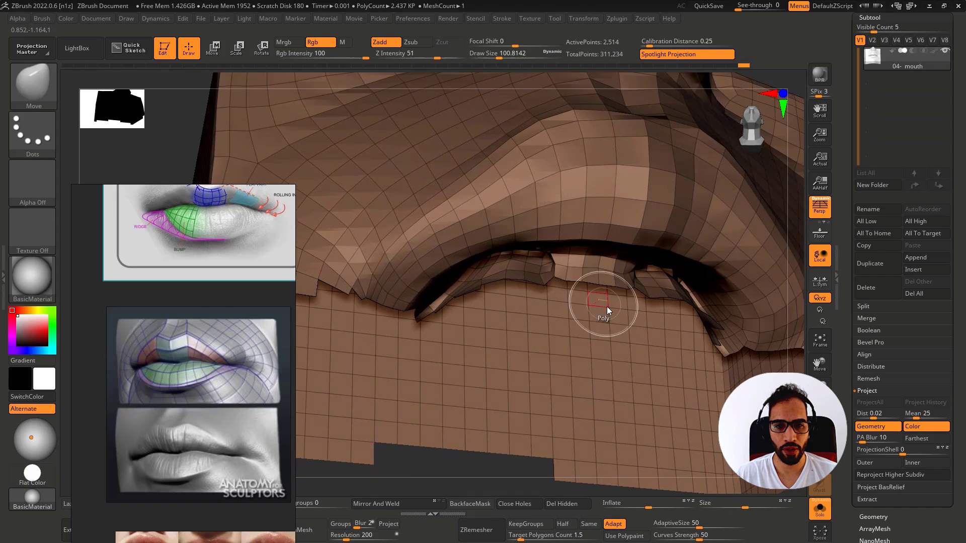
# Step: Hide the stray back and inner faces visible through the opening beneath the upper lip with lasso selections
pyautogui.moveTo(607, 308)
pyautogui.keyDown('ctrl'); pyautogui.keyDown('shift'); pyautogui.mouseDown()
pyautogui.moveTo(542, 263)
pyautogui.moveTo(455, 284)
pyautogui.moveTo(397, 338)
pyautogui.moveTo(539, 318)
pyautogui.mouseUp(); pyautogui.keyUp('shift'); pyautogui.keyUp('ctrl')
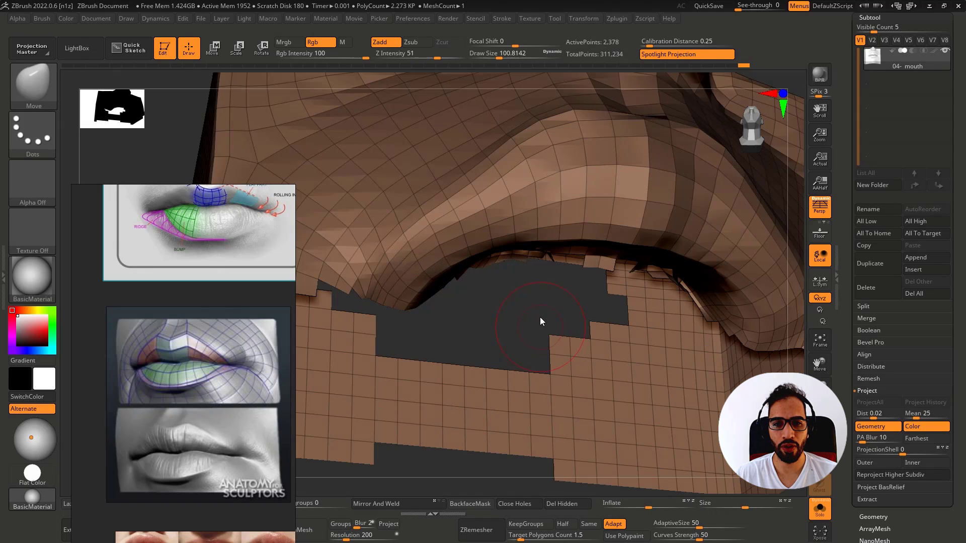
pyautogui.moveTo(539, 317)
pyautogui.mouseDown(button='right')
pyautogui.moveTo(531, 295)
pyautogui.moveTo(530, 315)
pyautogui.moveTo(459, 250)
pyautogui.moveTo(469, 286)
pyautogui.mouseUp(button='right')
pyautogui.moveTo(480, 277)
pyautogui.keyDown('ctrl'); pyautogui.keyDown('shift'); pyautogui.mouseDown()
pyautogui.moveTo(514, 231)
pyautogui.moveTo(464, 194)
pyautogui.mouseUp(); pyautogui.keyUp('shift'); pyautogui.keyUp('ctrl')
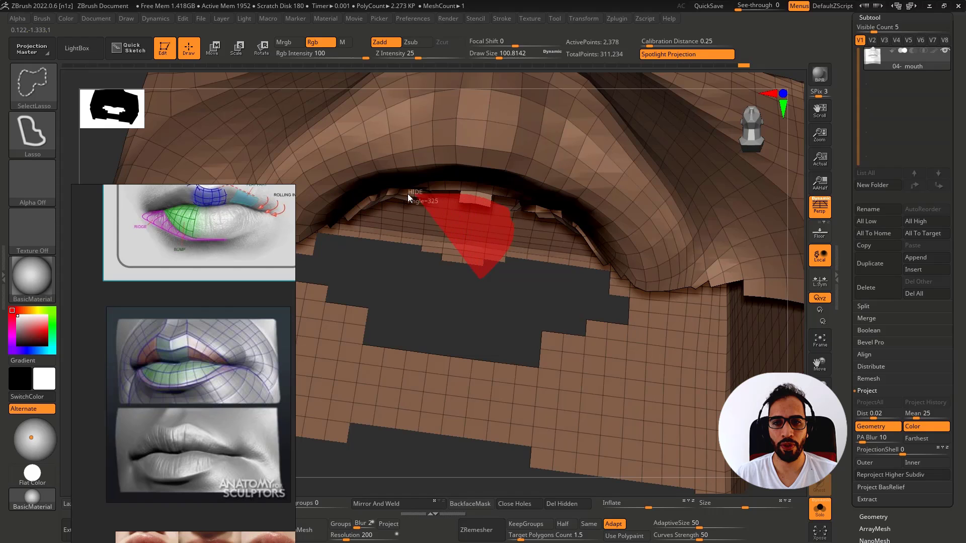
pyautogui.keyDown('ctrl'); pyautogui.keyDown('shift'); pyautogui.moveTo(372, 205); pyautogui.dragTo(383, 221); pyautogui.keyUp('shift'); pyautogui.keyUp('ctrl')
pyautogui.press('f')
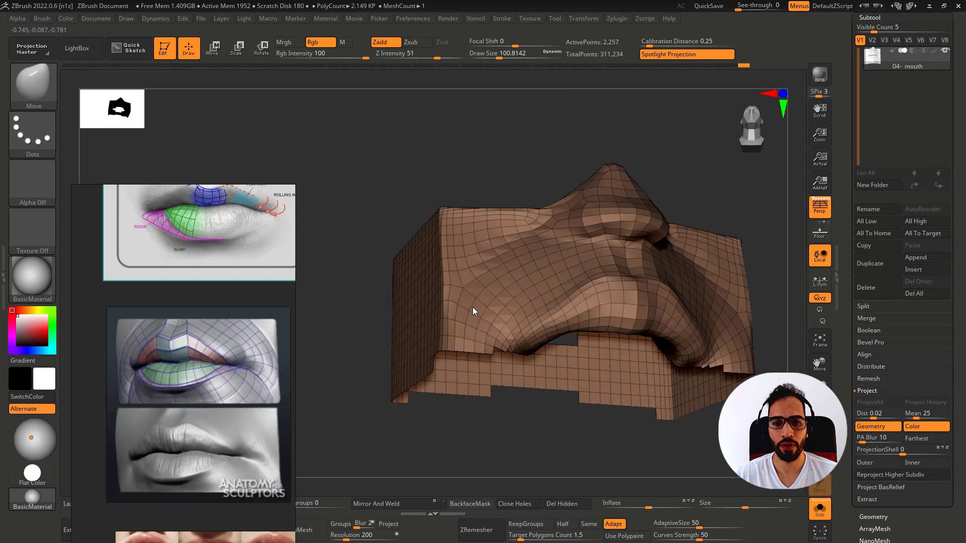
# Step: Convert the remaining visible upper part into its own polygroup and show the whole mesh
pyautogui.moveTo(473, 309); pyautogui.dragTo(492, 325, button='right')
pyautogui.keyDown('ctrl'); pyautogui.click(504, 436); pyautogui.keyUp('ctrl')
pyautogui.keyDown('ctrl'); pyautogui.click(497, 436); pyautogui.keyUp('ctrl')
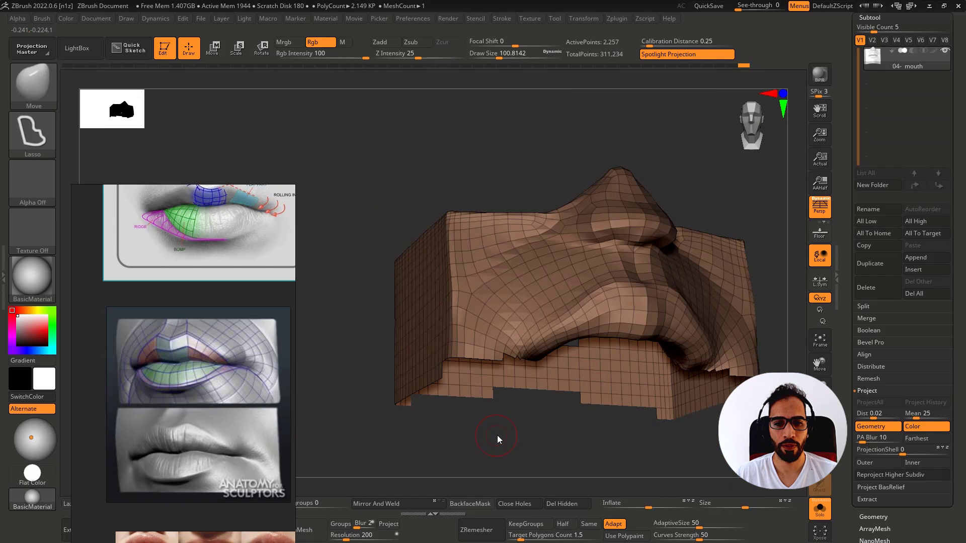
pyautogui.hotkey('ctrl', 'w')
pyautogui.keyDown('ctrl'); pyautogui.keyDown('shift'); pyautogui.click(500, 437); pyautogui.keyUp('shift'); pyautogui.keyUp('ctrl')
# Step: Isolate the upper polygroup to check its inner lip edge, and bring the lower part back
pyautogui.moveTo(518, 330)
pyautogui.mouseDown(button='right')
pyautogui.moveTo(524, 320)
pyautogui.moveTo(556, 324)
pyautogui.moveTo(585, 381)
pyautogui.mouseUp(button='right')
pyautogui.keyDown('ctrl'); pyautogui.keyDown('shift'); pyautogui.click(572, 322); pyautogui.keyUp('shift'); pyautogui.keyUp('ctrl')
pyautogui.moveTo(547, 283); pyautogui.dragTo(466, 347, button='right')
pyautogui.keyDown('ctrl'); pyautogui.keyDown('shift'); pyautogui.moveTo(376, 449); pyautogui.dragTo(395, 435); pyautogui.keyUp('shift'); pyautogui.keyUp('ctrl')
pyautogui.moveTo(481, 348); pyautogui.dragTo(472, 251, button='right')
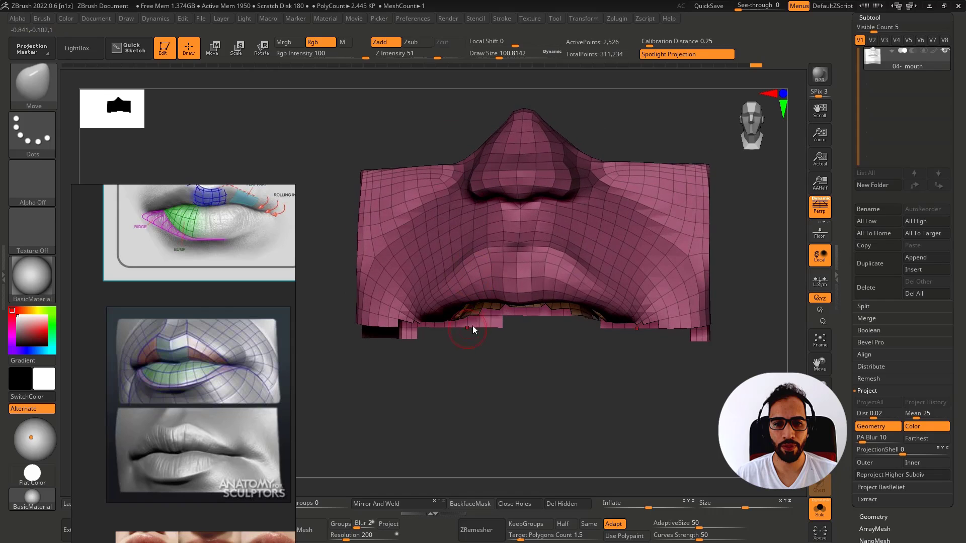
pyautogui.keyDown('ctrl'); pyautogui.keyDown('shift'); pyautogui.click(483, 314); pyautogui.keyUp('shift'); pyautogui.keyUp('ctrl')
pyautogui.keyDown('ctrl'); pyautogui.keyDown('shift'); pyautogui.click(656, 297); pyautogui.keyUp('shift'); pyautogui.keyUp('ctrl')
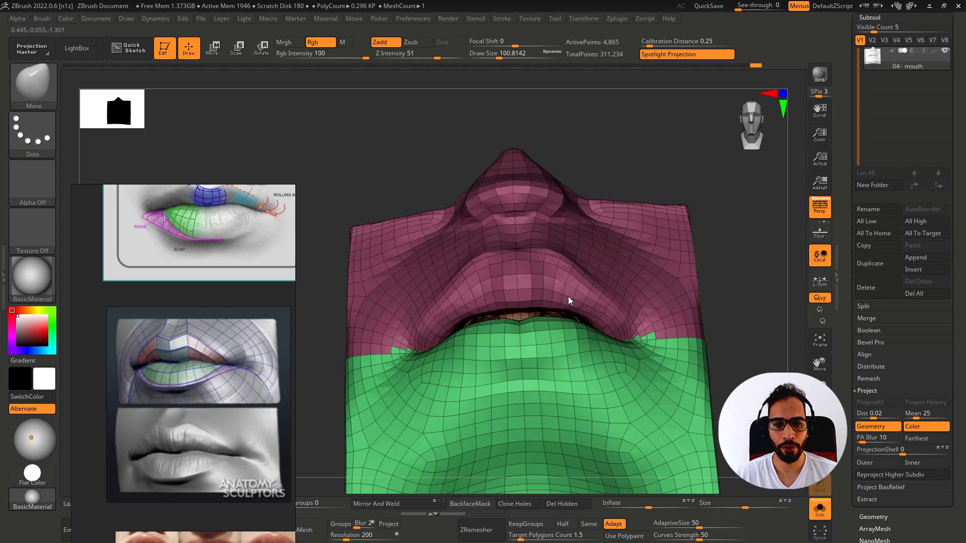
# Step: Isolate the leftover inner-mouth pieces for inspection, and return to the upper polygroup with its stray inner faces
pyautogui.keyDown('ctrl'); pyautogui.keyDown('shift'); pyautogui.click(554, 315); pyautogui.keyUp('shift'); pyautogui.keyUp('ctrl')
pyautogui.moveTo(557, 321)
pyautogui.mouseDown(button='right')
pyautogui.moveTo(549, 427)
pyautogui.moveTo(534, 282)
pyautogui.moveTo(538, 370)
pyautogui.mouseUp(button='right')
pyautogui.moveTo(512, 309)
pyautogui.keyDown('ctrl'); pyautogui.keyDown('alt'); pyautogui.keyDown('shift'); pyautogui.mouseDown()
pyautogui.moveTo(449, 291)
pyautogui.moveTo(478, 343)
pyautogui.mouseUp(); pyautogui.keyUp('shift'); pyautogui.keyUp('alt'); pyautogui.keyUp('ctrl')
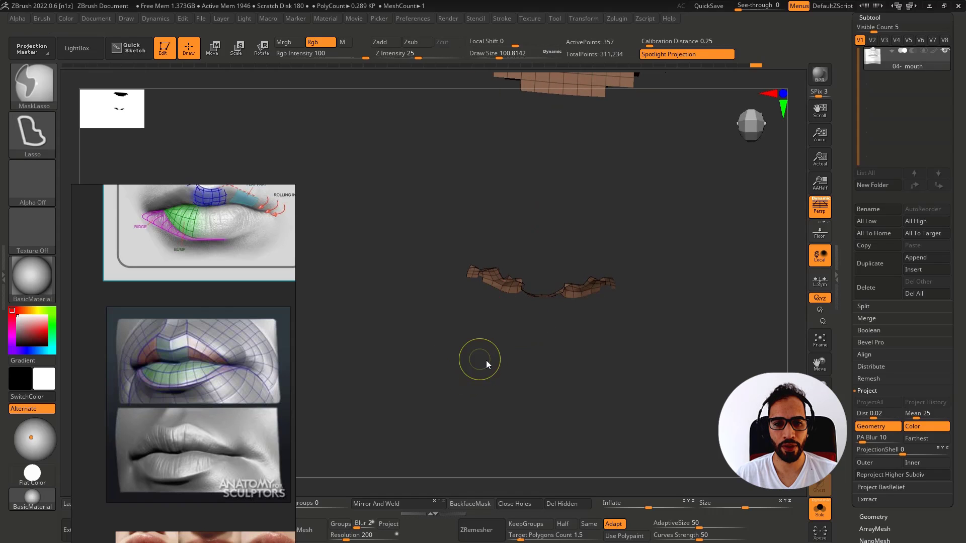
pyautogui.keyDown('ctrl'); pyautogui.keyDown('shift'); pyautogui.click(498, 368); pyautogui.keyUp('shift'); pyautogui.keyUp('ctrl')
pyautogui.moveTo(497, 369)
pyautogui.mouseDown(button='right')
pyautogui.moveTo(526, 305)
pyautogui.moveTo(524, 279)
pyautogui.mouseUp(button='right')
pyautogui.keyDown('ctrl'); pyautogui.keyDown('shift'); pyautogui.click(523, 279); pyautogui.keyUp('shift'); pyautogui.keyUp('ctrl')
pyautogui.keyDown('ctrl'); pyautogui.keyDown('shift'); pyautogui.moveTo(376, 376); pyautogui.dragTo(395, 379); pyautogui.keyUp('shift'); pyautogui.keyUp('ctrl')
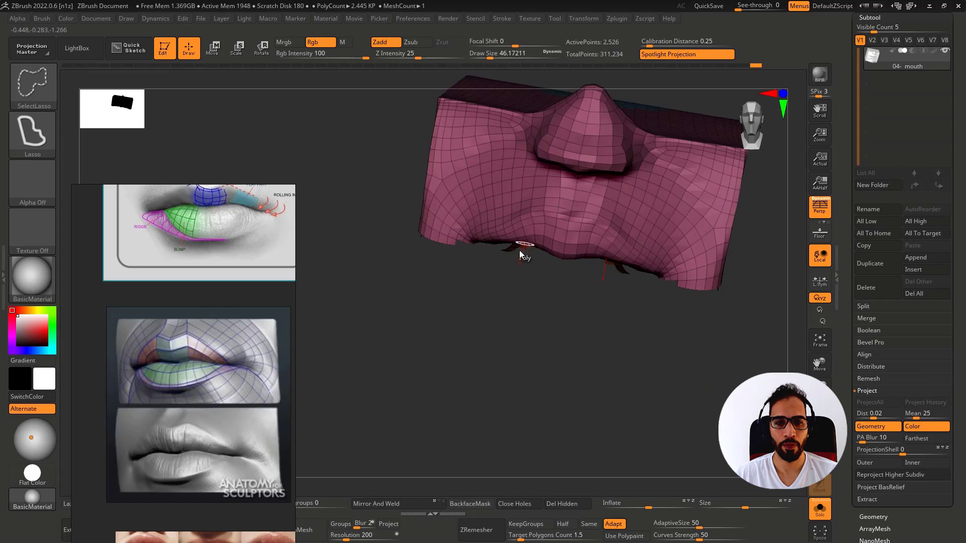
# Step: Group the visible upper part as one polygroup and lasso-hide faces behind the upper lip edge
pyautogui.keyDown('ctrl'); pyautogui.keyDown('shift'); pyautogui.moveTo(531, 349); pyautogui.dragTo(529, 369); pyautogui.keyUp('shift'); pyautogui.keyUp('ctrl')
pyautogui.moveTo(515, 388); pyautogui.dragTo(554, 265, button='right')
pyautogui.hotkey('ctrl', 'w')
pyautogui.keyDown('ctrl'); pyautogui.keyDown('alt'); pyautogui.keyDown('shift'); pyautogui.moveTo(560, 256); pyautogui.dragTo(519, 279); pyautogui.keyUp('shift'); pyautogui.keyUp('alt'); pyautogui.keyUp('ctrl')
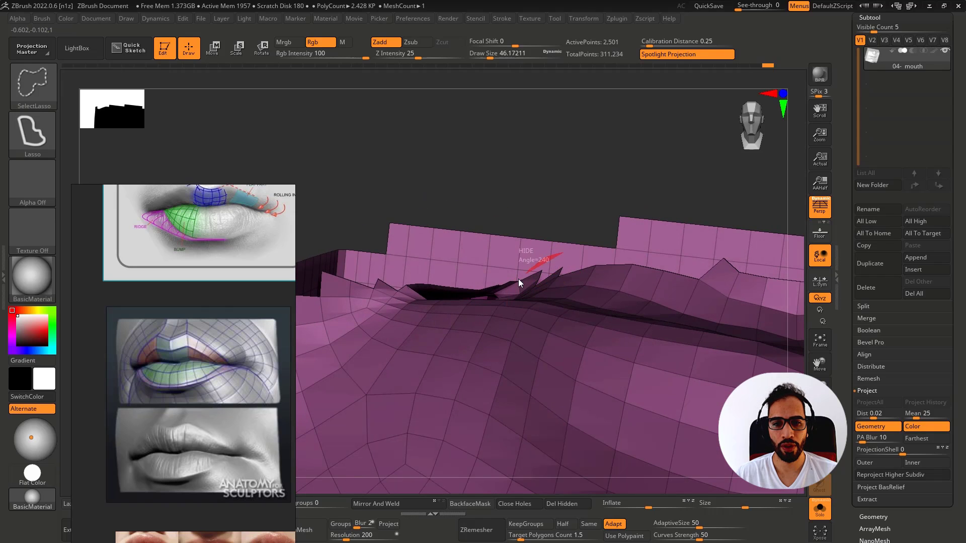
pyautogui.moveTo(466, 297)
pyautogui.keyDown('ctrl'); pyautogui.keyDown('alt'); pyautogui.keyDown('shift'); pyautogui.mouseDown()
pyautogui.moveTo(403, 281)
pyautogui.moveTo(562, 207)
pyautogui.mouseUp(); pyautogui.keyUp('shift'); pyautogui.keyUp('alt'); pyautogui.keyUp('ctrl')
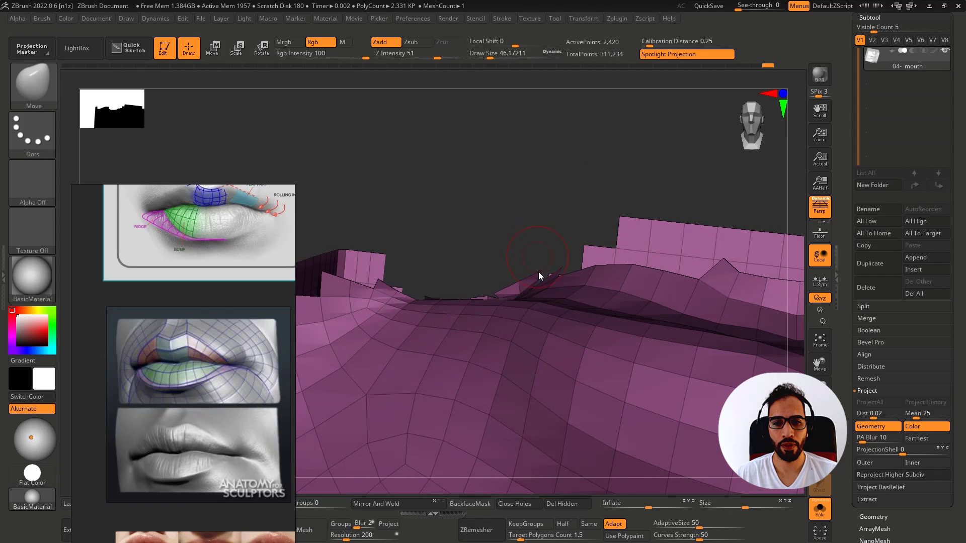
# Step: Lasso-hide the remaining stray faces around the inner upper lip and mouth corner
pyautogui.moveTo(538, 272); pyautogui.dragTo(540, 351, button='right')
pyautogui.moveTo(553, 342)
pyautogui.keyDown('ctrl'); pyautogui.keyDown('alt'); pyautogui.keyDown('shift'); pyautogui.mouseDown()
pyautogui.moveTo(523, 362)
pyautogui.moveTo(529, 319)
pyautogui.mouseUp(); pyautogui.keyUp('shift'); pyautogui.keyUp('alt'); pyautogui.keyUp('ctrl')
pyautogui.moveTo(528, 319)
pyautogui.mouseDown(button='right')
pyautogui.moveTo(515, 318)
pyautogui.moveTo(561, 292)
pyautogui.moveTo(553, 244)
pyautogui.moveTo(575, 370)
pyautogui.moveTo(505, 288)
pyautogui.moveTo(466, 313)
pyautogui.moveTo(472, 326)
pyautogui.moveTo(431, 335)
pyautogui.mouseUp(button='right')
pyautogui.keyDown('ctrl'); pyautogui.keyDown('alt'); pyautogui.keyDown('shift'); pyautogui.moveTo(431, 336); pyautogui.dragTo(431, 305); pyautogui.keyUp('shift'); pyautogui.keyUp('alt'); pyautogui.keyUp('ctrl')
pyautogui.moveTo(423, 331)
pyautogui.mouseDown(button='right')
pyautogui.moveTo(455, 315)
pyautogui.moveTo(449, 396)
pyautogui.moveTo(513, 347)
pyautogui.moveTo(524, 371)
pyautogui.moveTo(524, 294)
pyautogui.moveTo(498, 338)
pyautogui.moveTo(518, 322)
pyautogui.mouseUp(button='right')
pyautogui.moveTo(566, 229)
pyautogui.keyDown('ctrl'); pyautogui.keyDown('shift'); pyautogui.mouseDown()
pyautogui.moveTo(590, 257)
pyautogui.moveTo(583, 264)
pyautogui.mouseUp(); pyautogui.keyUp('shift'); pyautogui.keyUp('ctrl')
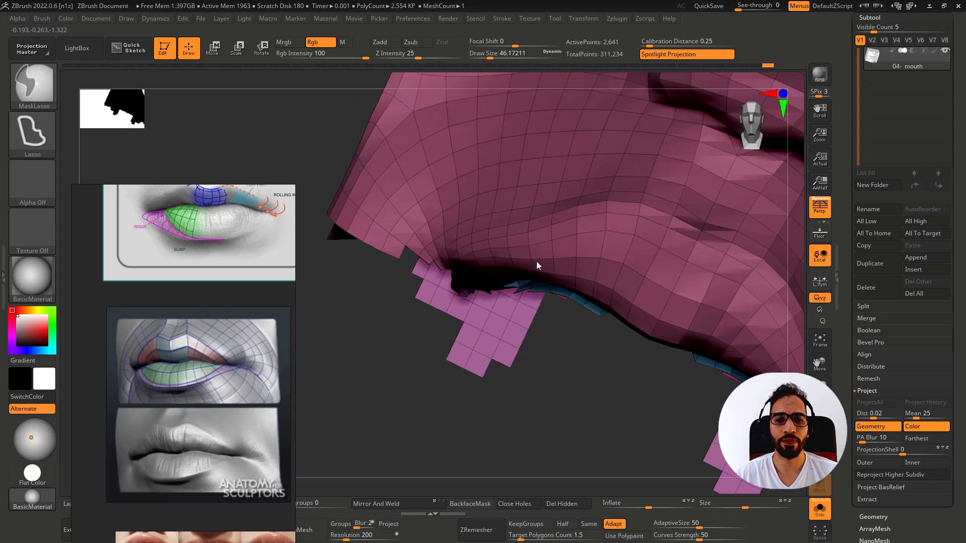
# Step: Convert the cleaned-up upper selection into a single polygroup and show the whole mesh
pyautogui.moveTo(536, 261)
pyautogui.keyDown('alt'); pyautogui.mouseDown(button='right')
pyautogui.moveTo(544, 342)
pyautogui.moveTo(569, 276)
pyautogui.moveTo(566, 342)
pyautogui.mouseUp(button='right'); pyautogui.keyUp('alt')
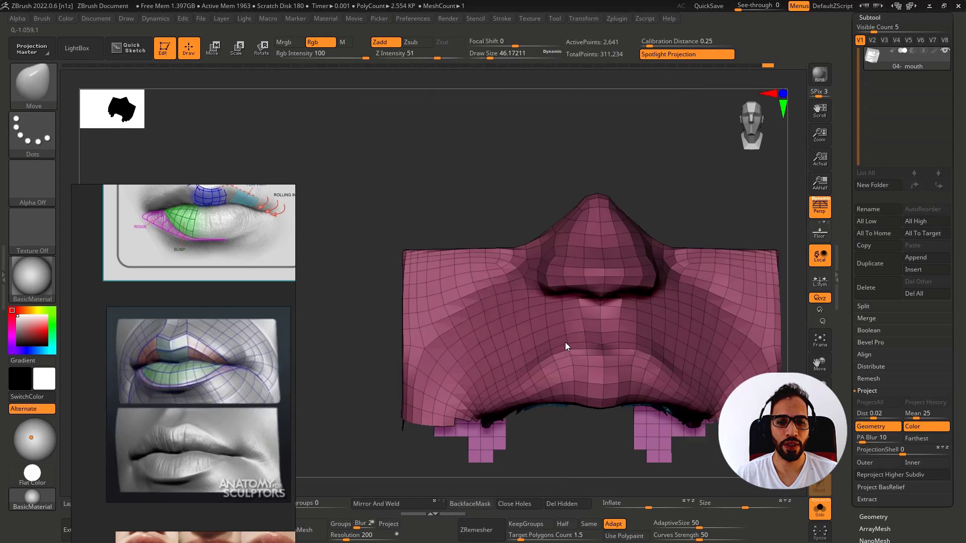
pyautogui.moveTo(549, 268); pyautogui.dragTo(549, 321, button='right')
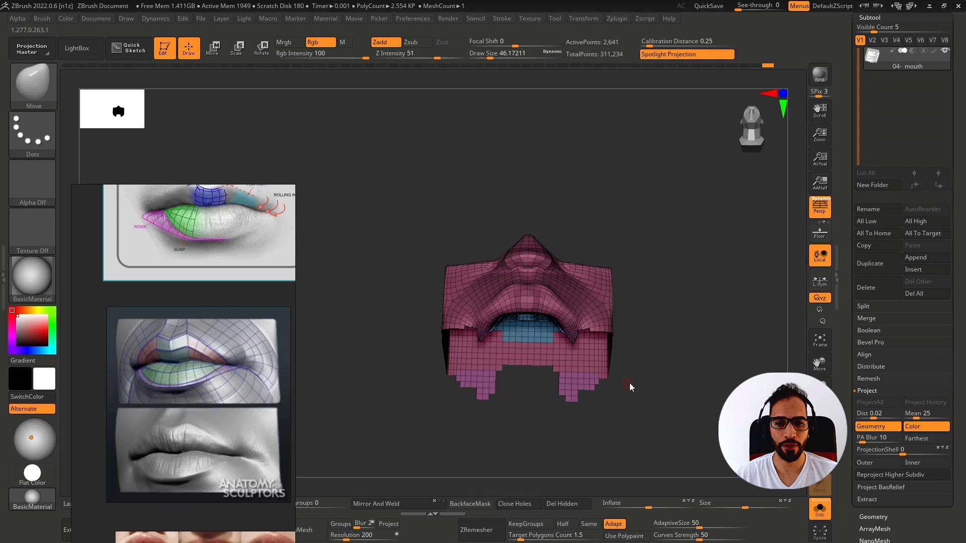
pyautogui.keyDown('ctrl'); pyautogui.keyDown('shift'); pyautogui.moveTo(633, 384); pyautogui.dragTo(705, 412); pyautogui.keyUp('shift'); pyautogui.keyUp('ctrl')
pyautogui.moveTo(657, 368); pyautogui.dragTo(609, 394)
pyautogui.hotkey('ctrl', 'w')
pyautogui.keyDown('ctrl'); pyautogui.keyDown('shift'); pyautogui.click(652, 352); pyautogui.keyUp('shift'); pyautogui.keyUp('ctrl')
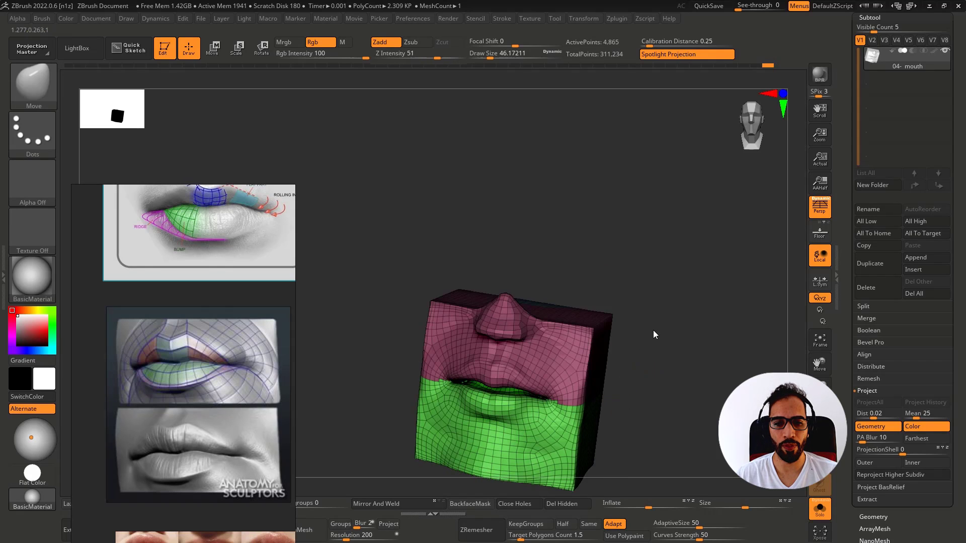
# Step: Frame the mouth from the front and set the draw size to about 293
pyautogui.moveTo(653, 330); pyautogui.dragTo(502, 296)
pyautogui.press('f')
pyautogui.moveTo(500, 324)
pyautogui.mouseDown(button='right')
pyautogui.moveTo(500, 288)
pyautogui.moveTo(498, 312)
pyautogui.moveTo(562, 293)
pyautogui.moveTo(574, 271)
pyautogui.moveTo(567, 288)
pyautogui.moveTo(551, 292)
pyautogui.mouseUp(button='right')
pyautogui.hotkey('shift', 'f')
pyautogui.press('s')
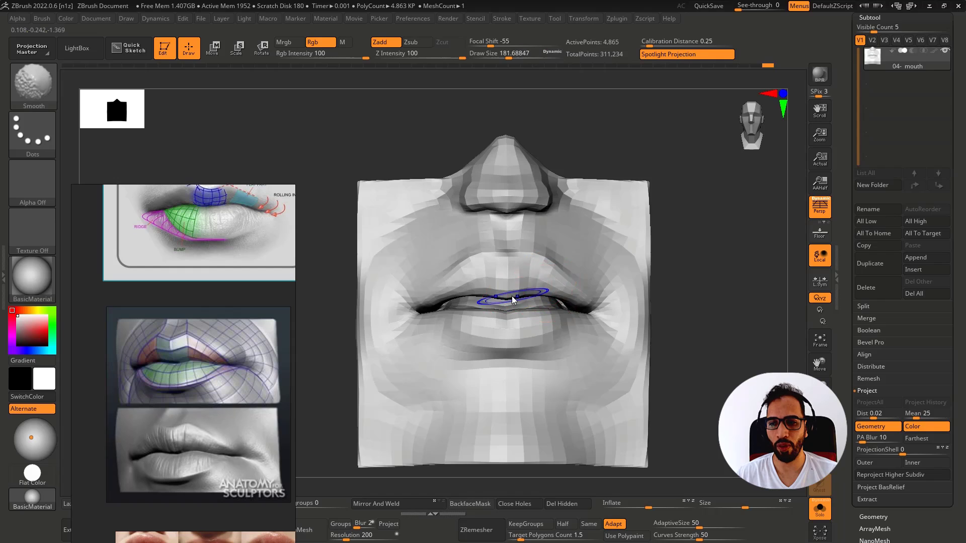
pyautogui.hotkey('shift', 'f')
pyautogui.press('s')
pyautogui.moveTo(512, 296); pyautogui.dragTo(521, 296)
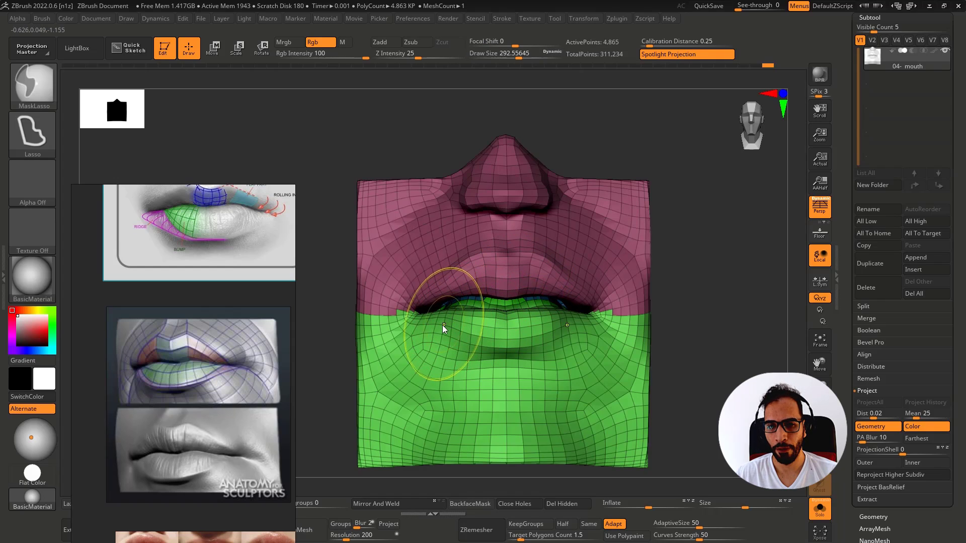
# Step: Isolate and mask the lower polygroup, show the whole mesh, and hide the wireframe
pyautogui.keyDown('ctrl'); pyautogui.keyDown('shift'); pyautogui.click(457, 325); pyautogui.keyUp('shift'); pyautogui.keyUp('ctrl')
pyautogui.hotkey('ctrl', 'a')
pyautogui.keyDown('ctrl'); pyautogui.keyDown('shift'); pyautogui.click(700, 291); pyautogui.keyUp('shift'); pyautogui.keyUp('ctrl')
pyautogui.hotkey('shift', 'f')
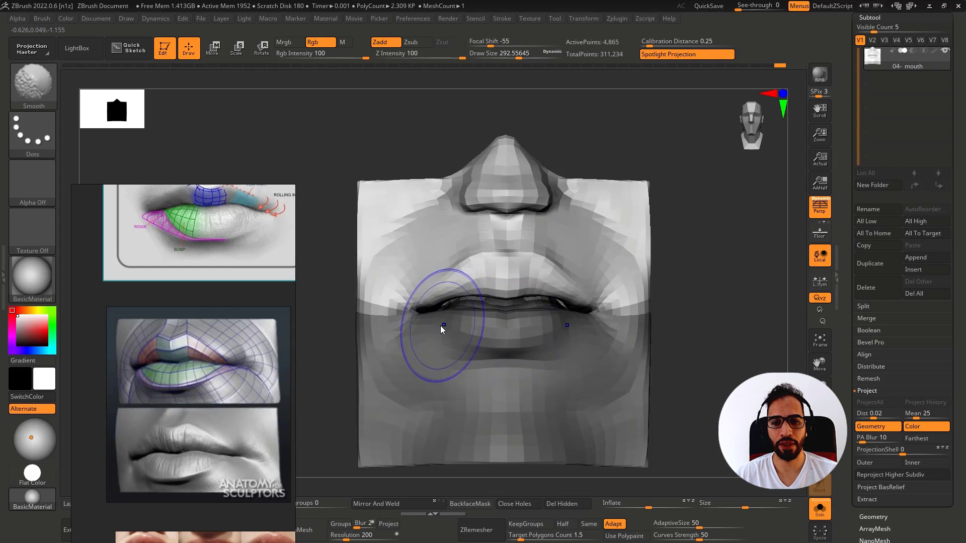
# Step: Switch to the Move brush and invert the mask to free the lower half
pyautogui.press('b')
pyautogui.press('m')
pyautogui.press('v')
pyautogui.keyDown('ctrl'); pyautogui.click(714, 307); pyautogui.keyUp('ctrl')
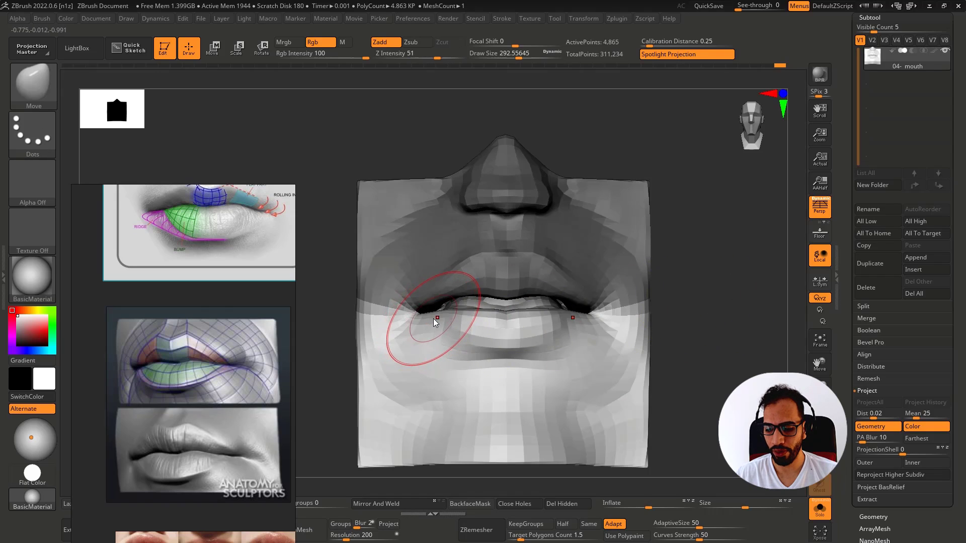
# Step: Switch to the Move Topological brush with a draw size of about 217 for working on the lower lip
pyautogui.press('b')
pyautogui.press('m')
pyautogui.press('t')
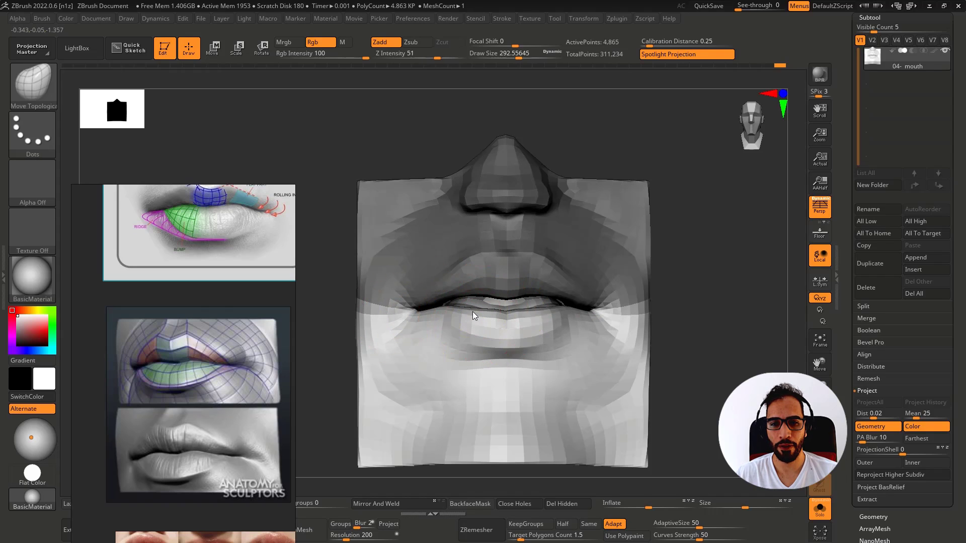
pyautogui.moveTo(511, 320); pyautogui.dragTo(513, 313, button='right')
pyautogui.press('s')
pyautogui.moveTo(517, 308); pyautogui.dragTo(509, 308)
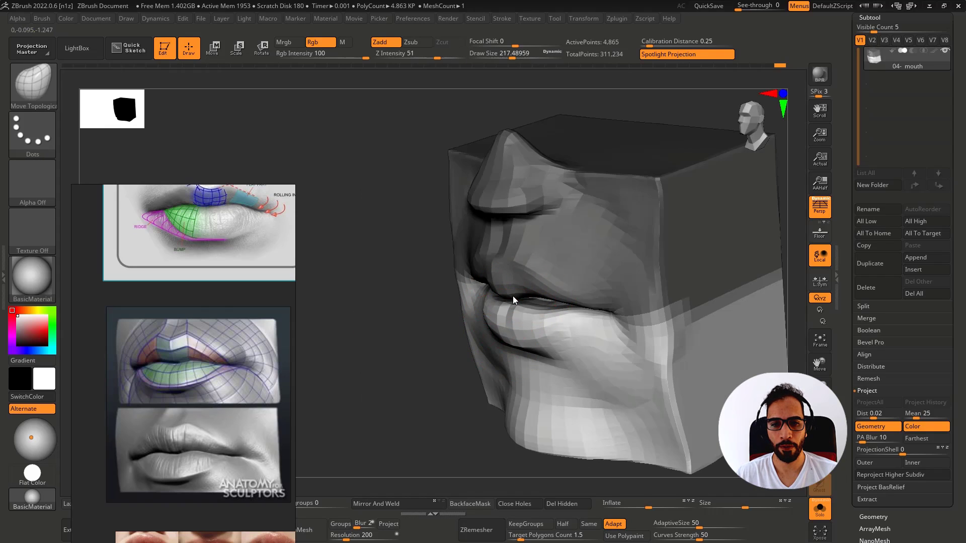
pyautogui.keyDown('shift'); pyautogui.moveTo(537, 309); pyautogui.dragTo(472, 316, button='right'); pyautogui.keyUp('shift')
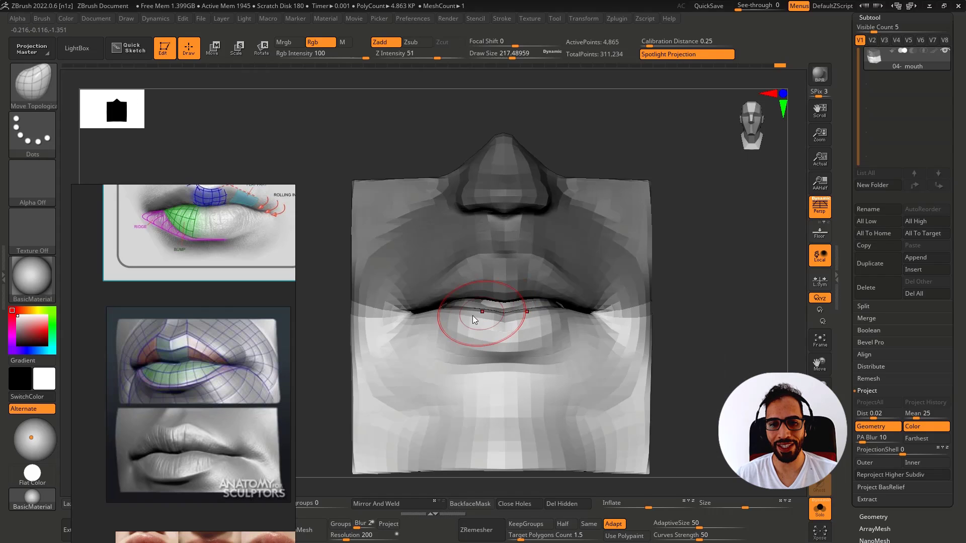
pyautogui.click(500, 318)
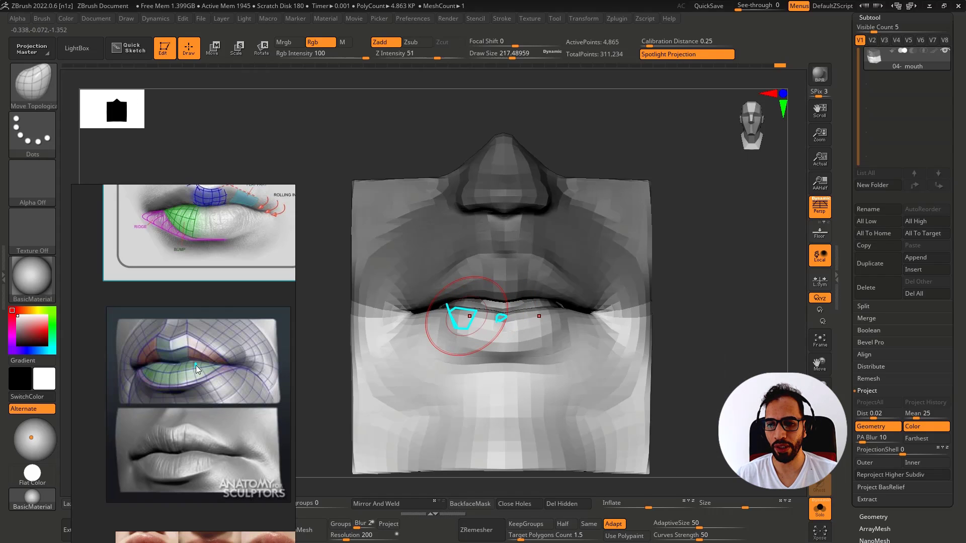
pyautogui.press('Escape')
pyautogui.moveTo(699, 312); pyautogui.dragTo(712, 317)
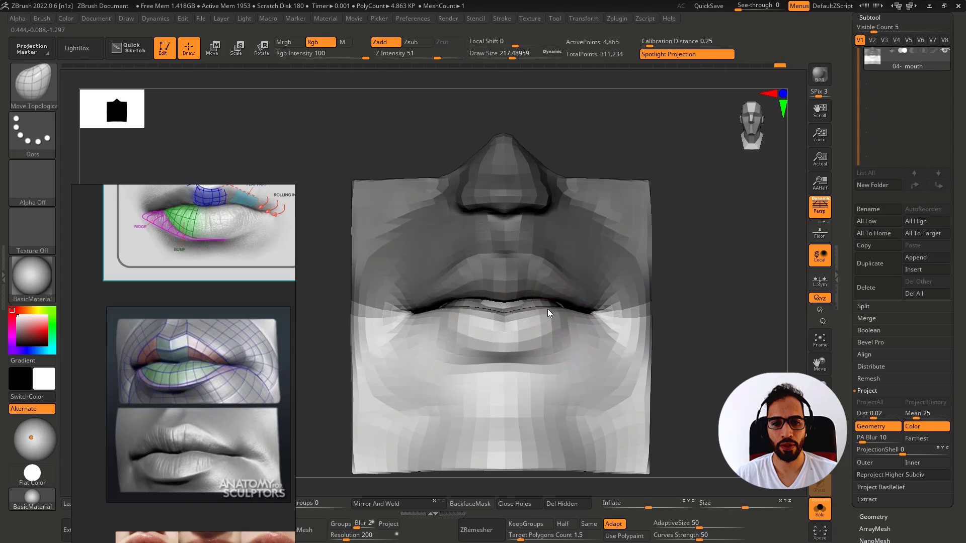
# Step: Adjust the lower lip's upper edge, invert the mask to free the upper half, and set the draw size to about 293
pyautogui.press('s')
pyautogui.moveTo(547, 321)
pyautogui.mouseDown()
pyautogui.moveTo(576, 318)
pyautogui.moveTo(517, 304)
pyautogui.mouseUp()
pyautogui.press('s')
pyautogui.hotkey('ctrl', 'i')
pyautogui.press('s')
pyautogui.press('s')
pyautogui.moveTo(518, 303); pyautogui.dragTo(501, 304, button='right')
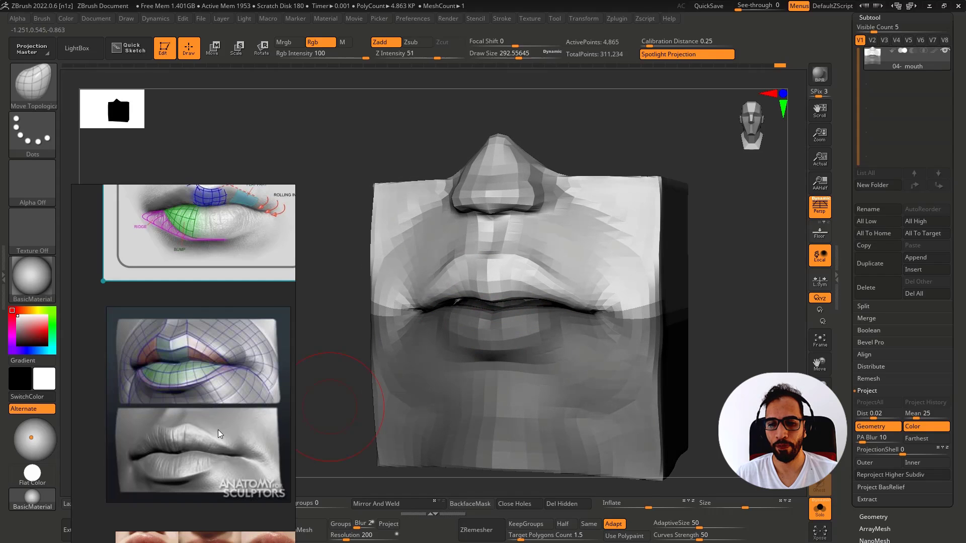
# Step: Consult the lip photos on the reference board and adjust the upper lip's lower edge to match
pyautogui.scroll(-5, 183, 267)
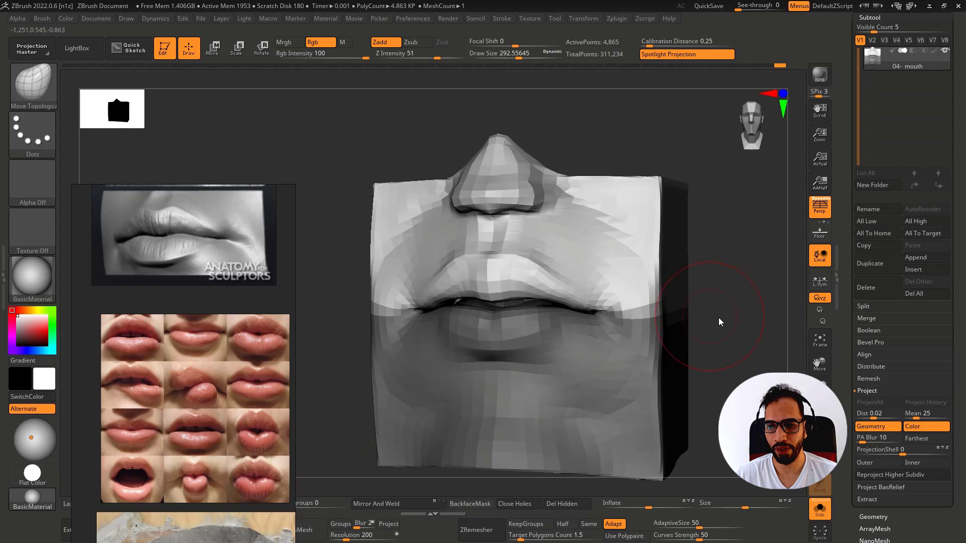
pyautogui.moveTo(719, 318); pyautogui.dragTo(588, 347, button='right')
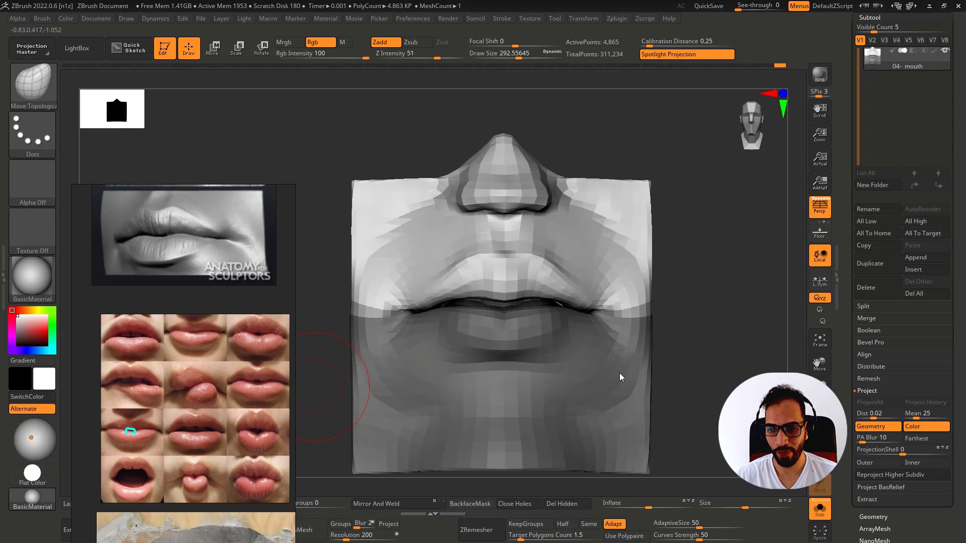
pyautogui.moveTo(714, 327); pyautogui.dragTo(560, 317, button='right')
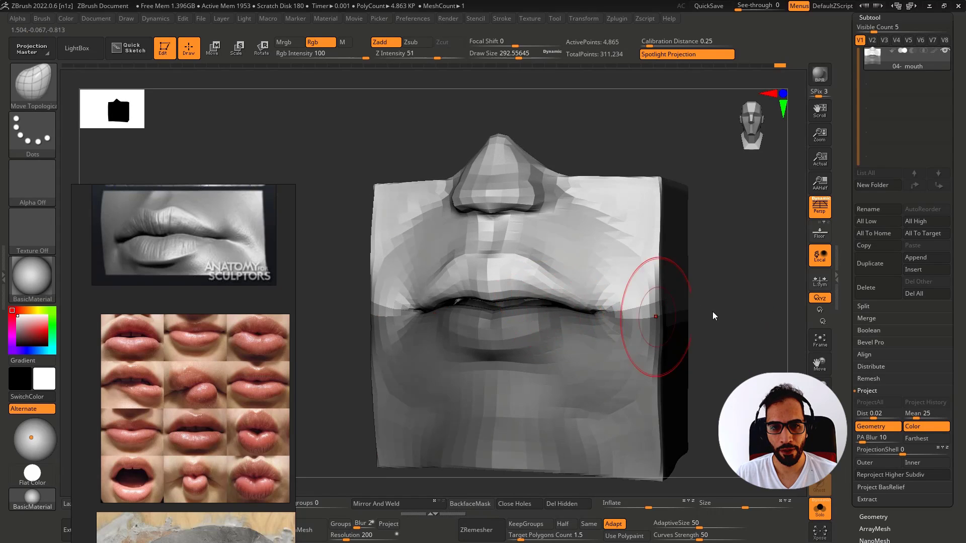
pyautogui.moveTo(713, 316); pyautogui.dragTo(551, 312, button='right')
pyautogui.press('ctrl')
pyautogui.moveTo(532, 307); pyautogui.dragTo(533, 300)
pyautogui.keyDown('ctrl'); pyautogui.click(679, 306); pyautogui.keyUp('ctrl')
# Step: Set the draw size to about 251 and reshape the upper lip's edge toward the mouth corners
pyautogui.press('s')
pyautogui.click(464, 305)
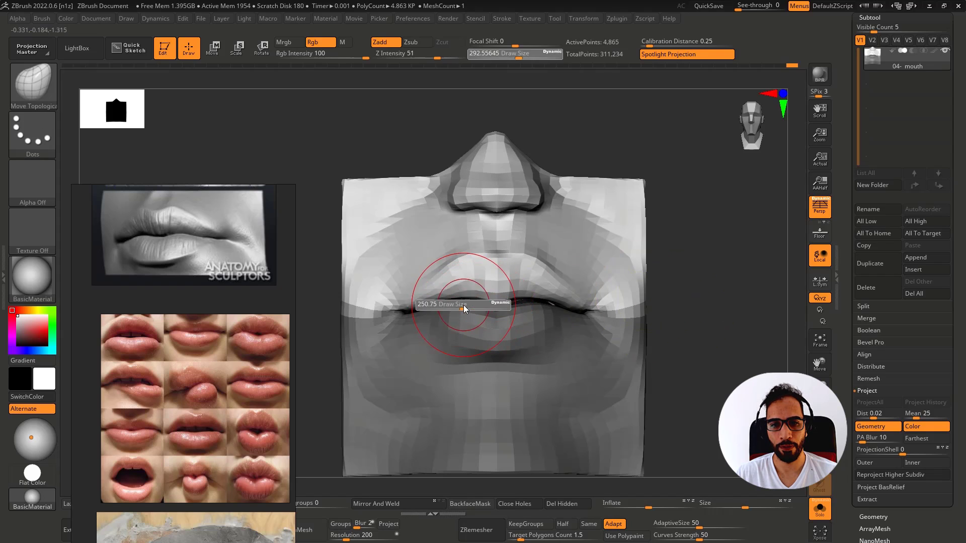
pyautogui.moveTo(447, 297); pyautogui.dragTo(442, 305)
pyautogui.moveTo(438, 318); pyautogui.dragTo(427, 310, button='right')
pyautogui.press('ctrl')
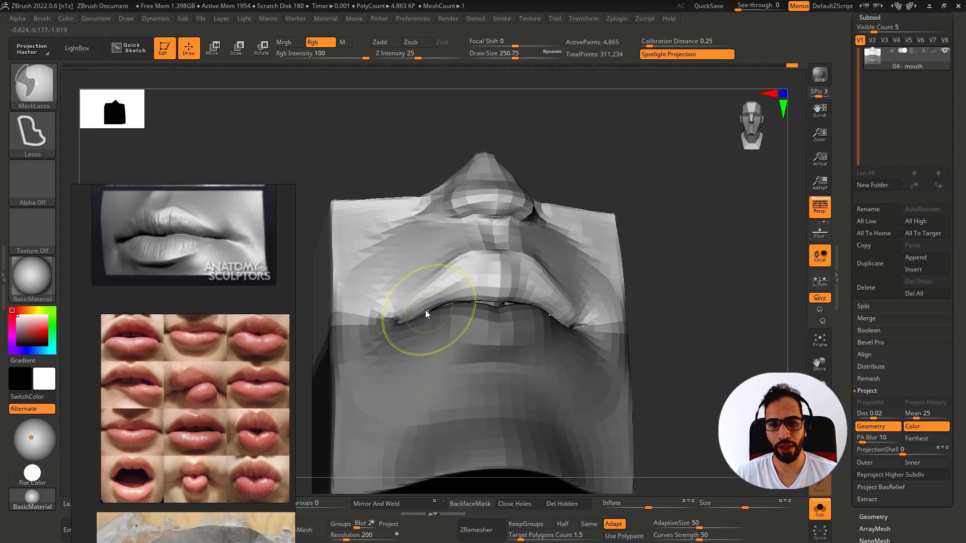
pyautogui.moveTo(425, 311); pyautogui.dragTo(436, 314)
pyautogui.moveTo(444, 323); pyautogui.dragTo(448, 335, button='right')
# Step: Set the draw size to about 177 and refine the upper lip's edge near its centre
pyautogui.press('s')
pyautogui.click(479, 302)
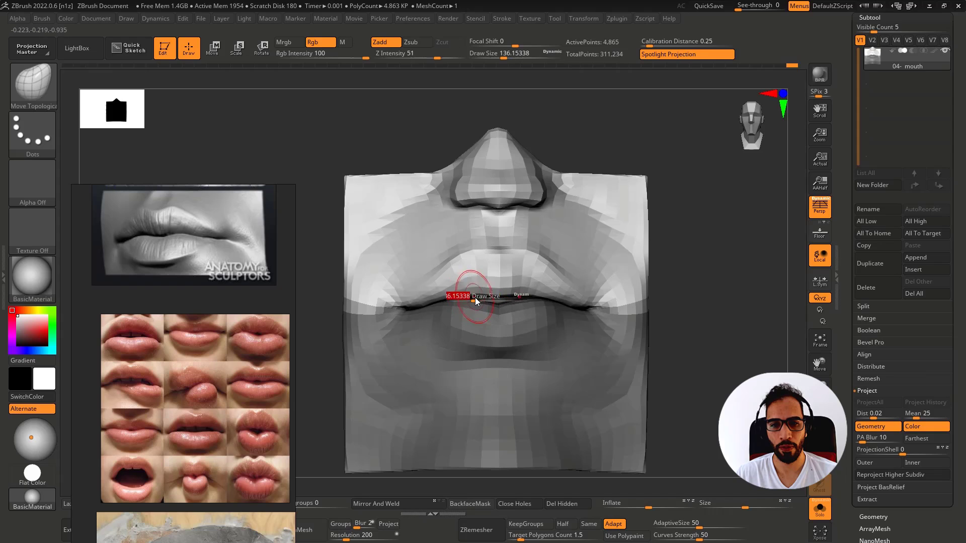
pyautogui.press('s')
pyautogui.moveTo(475, 298); pyautogui.dragTo(480, 299)
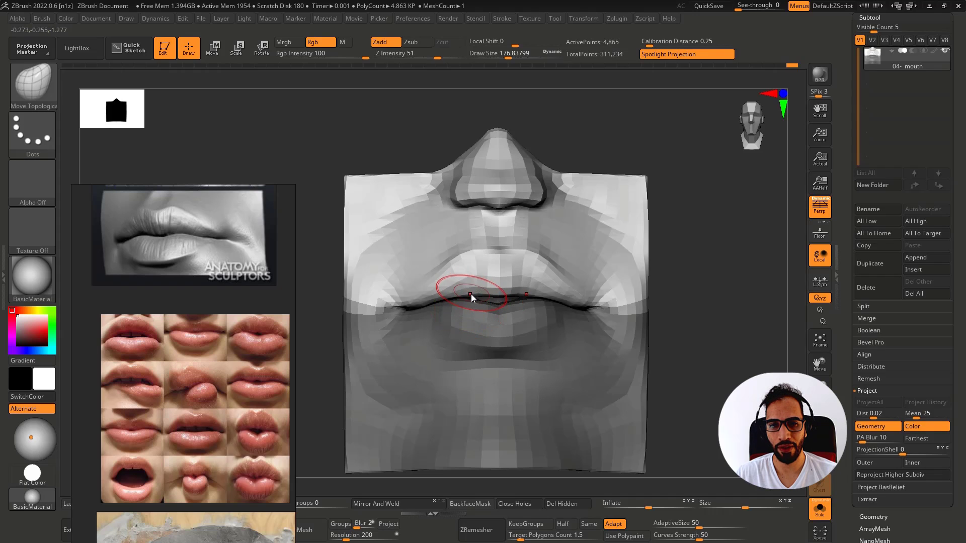
# Step: Set the draw size to about 311, invert the mask, and push the lower lip up toward the upper lip
pyautogui.press('s')
pyautogui.moveTo(684, 307); pyautogui.dragTo(690, 308)
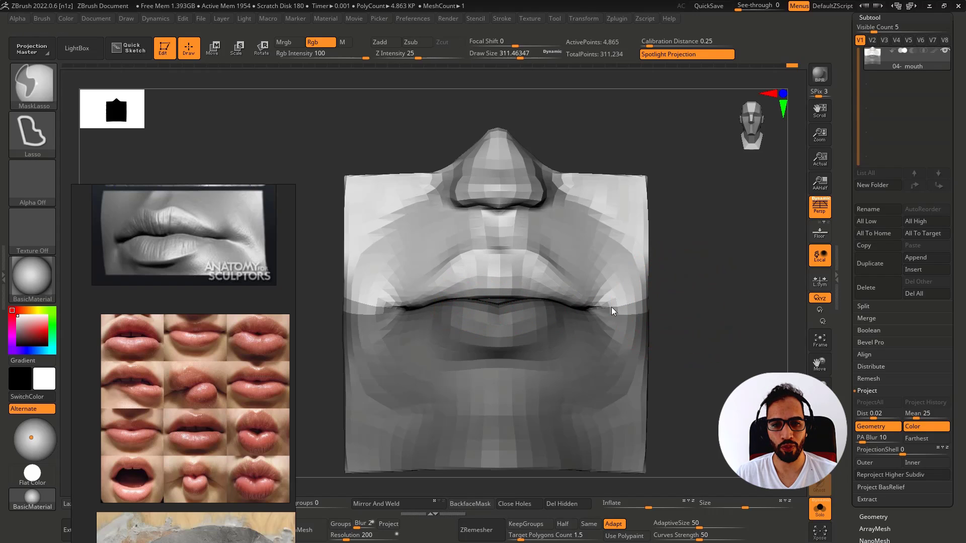
pyautogui.hotkey('ctrl', 'i')
pyautogui.moveTo(578, 302); pyautogui.dragTo(541, 298, button='right')
pyautogui.moveTo(542, 298); pyautogui.dragTo(541, 289)
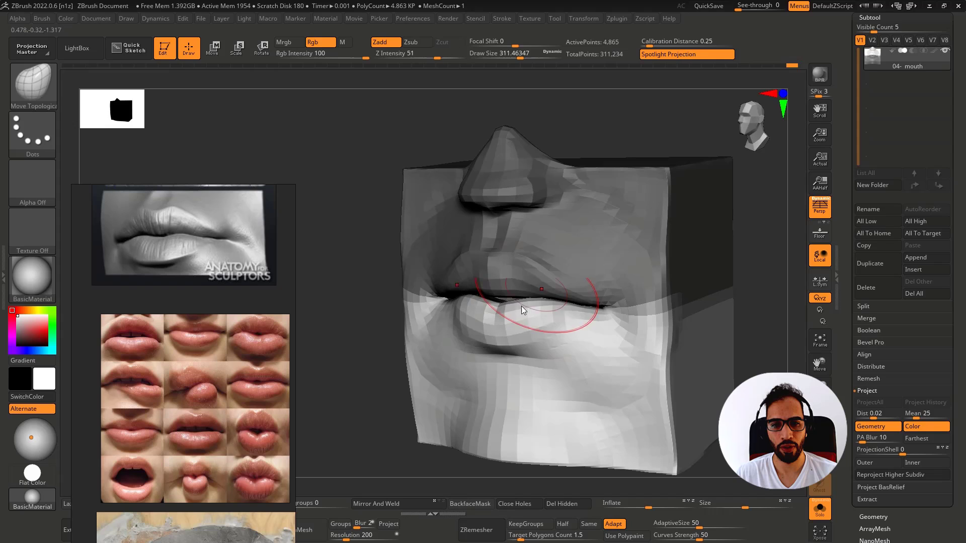
# Step: Check the lip profile at the highest subdivision level and return to the lowest level
pyautogui.press('d')
pyautogui.press('d')
pyautogui.press('d')
pyautogui.moveTo(539, 293)
pyautogui.mouseDown(button='right')
pyautogui.moveTo(566, 289)
pyautogui.moveTo(526, 302)
pyautogui.moveTo(536, 302)
pyautogui.mouseUp(button='right')
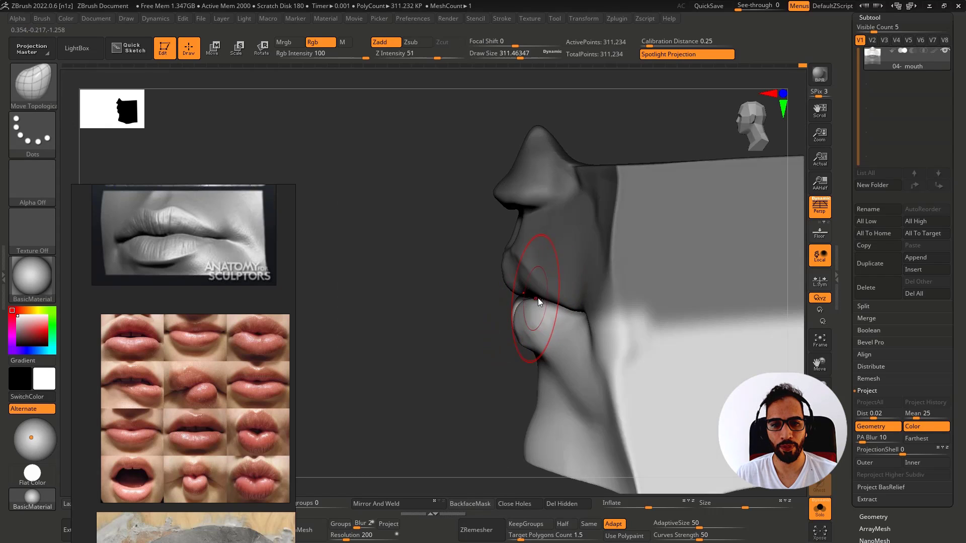
pyautogui.hotkey('shift', 'd')
pyautogui.hotkey('shift', 'd')
pyautogui.hotkey('shift', 'd')
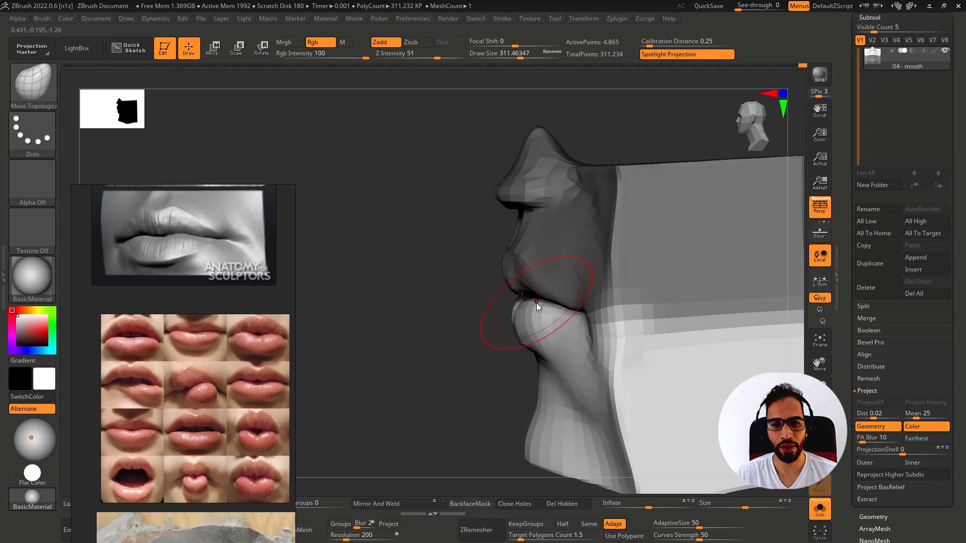
# Step: Isolate the half of the mesh containing the lower lip so its inner side can be worked on
pyautogui.moveTo(543, 297)
pyautogui.mouseDown(button='right')
pyautogui.moveTo(528, 311)
pyautogui.moveTo(525, 296)
pyautogui.mouseUp(button='right')
pyautogui.keyDown('ctrl'); pyautogui.keyDown('shift'); pyautogui.click(526, 308); pyautogui.keyUp('shift'); pyautogui.keyUp('ctrl')
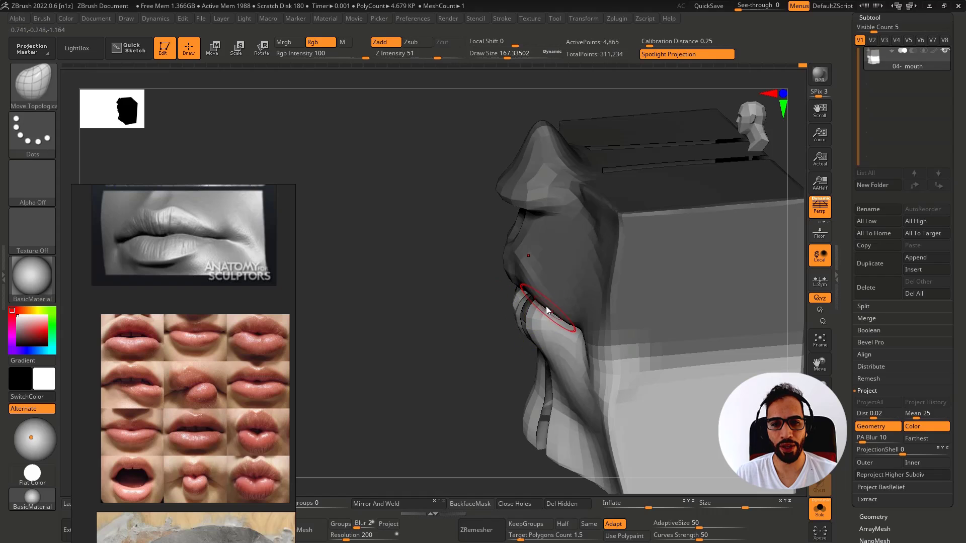
pyautogui.hotkey('ctrl', 'z')
pyautogui.keyDown('ctrl'); pyautogui.keyDown('shift'); pyautogui.click(555, 333); pyautogui.keyUp('shift'); pyautogui.keyUp('ctrl')
pyautogui.hotkey('ctrl', 'z')
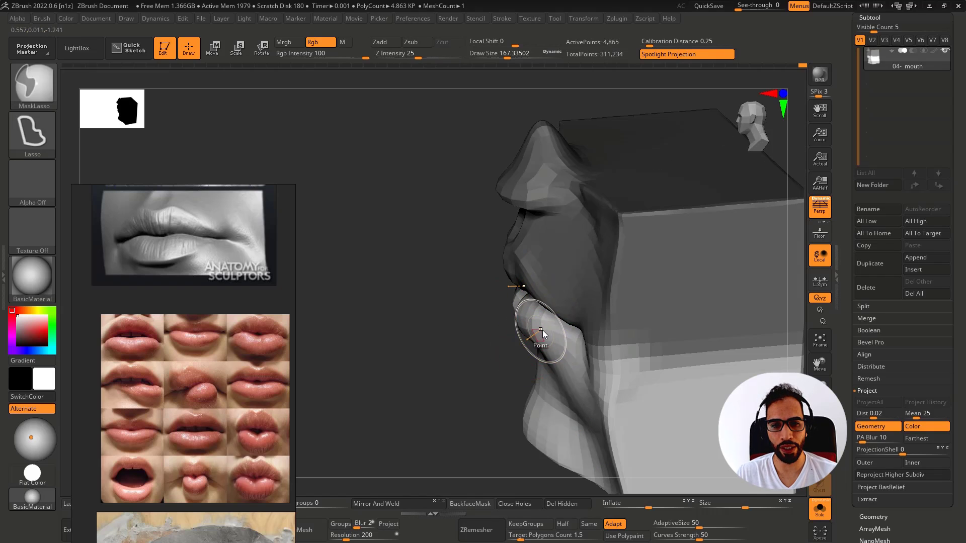
pyautogui.keyDown('ctrl'); pyautogui.keyDown('shift'); pyautogui.click(543, 330); pyautogui.keyUp('shift'); pyautogui.keyUp('ctrl')
pyautogui.moveTo(545, 341); pyautogui.dragTo(540, 279, button='right')
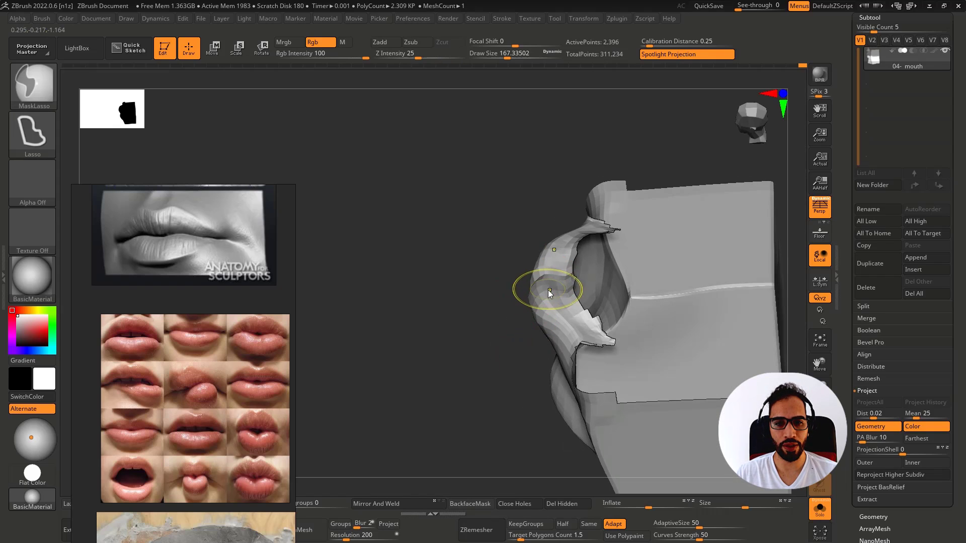
pyautogui.hotkey('shift', 'f')
pyautogui.hotkey('shift', 'f')
# Step: Inflate the lower lip with the Inflate brush at a draw size of about 90 and go up one subdivision level
pyautogui.keyDown('ctrl'); pyautogui.moveTo(554, 287); pyautogui.dragTo(560, 302, button='right'); pyautogui.keyUp('ctrl')
pyautogui.press('s')
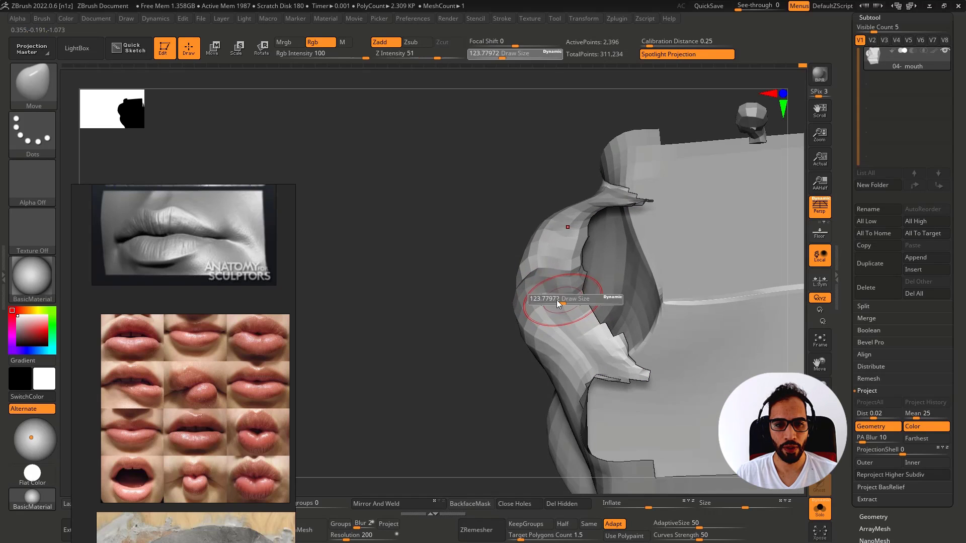
pyautogui.moveTo(560, 302); pyautogui.dragTo(556, 293)
pyautogui.press('b')
pyautogui.press('i')
pyautogui.press('n')
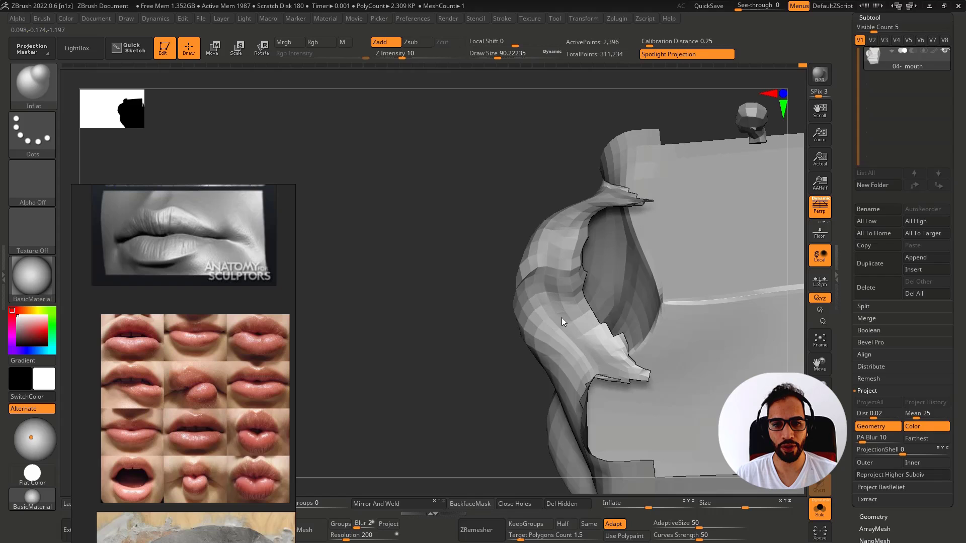
pyautogui.moveTo(584, 343); pyautogui.dragTo(597, 333, button='right')
pyautogui.press('d')
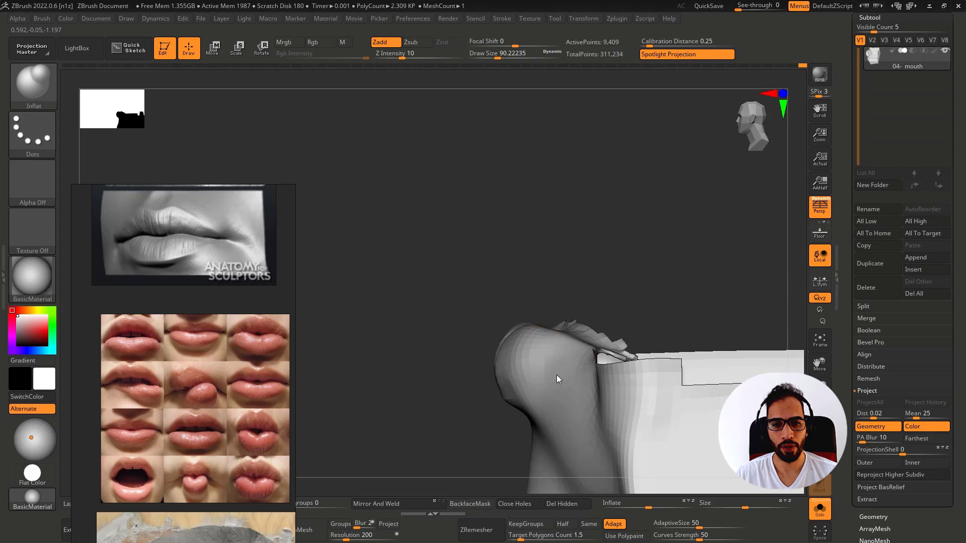
# Step: Show the whole mesh and return to the lowest subdivision level with a draw size of about 251
pyautogui.moveTo(557, 375); pyautogui.dragTo(556, 300, button='right')
pyautogui.keyDown('ctrl'); pyautogui.keyDown('shift'); pyautogui.click(593, 247); pyautogui.keyUp('shift'); pyautogui.keyUp('ctrl')
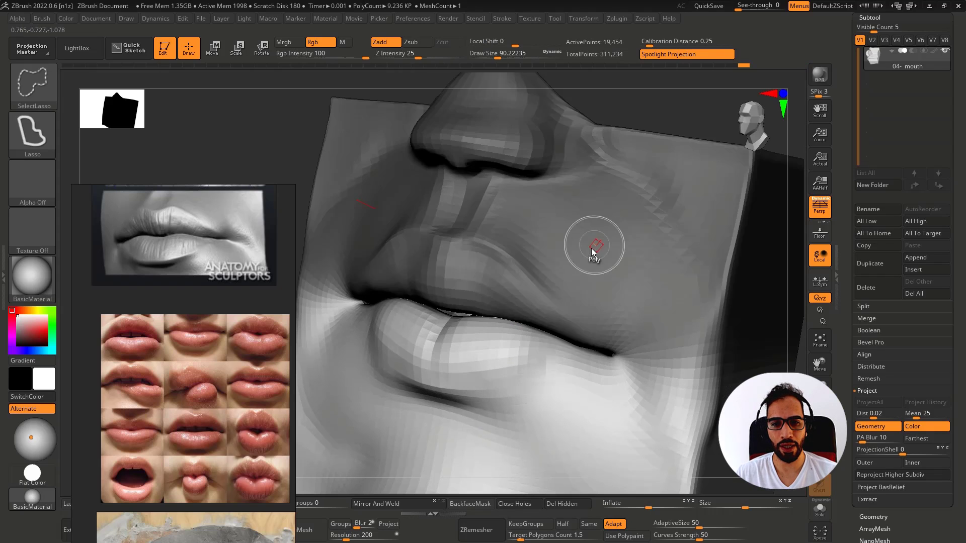
pyautogui.moveTo(592, 250); pyautogui.dragTo(538, 282, button='right')
pyautogui.press('s')
pyautogui.keyDown('alt'); pyautogui.moveTo(491, 325); pyautogui.dragTo(548, 297, button='right'); pyautogui.keyUp('alt')
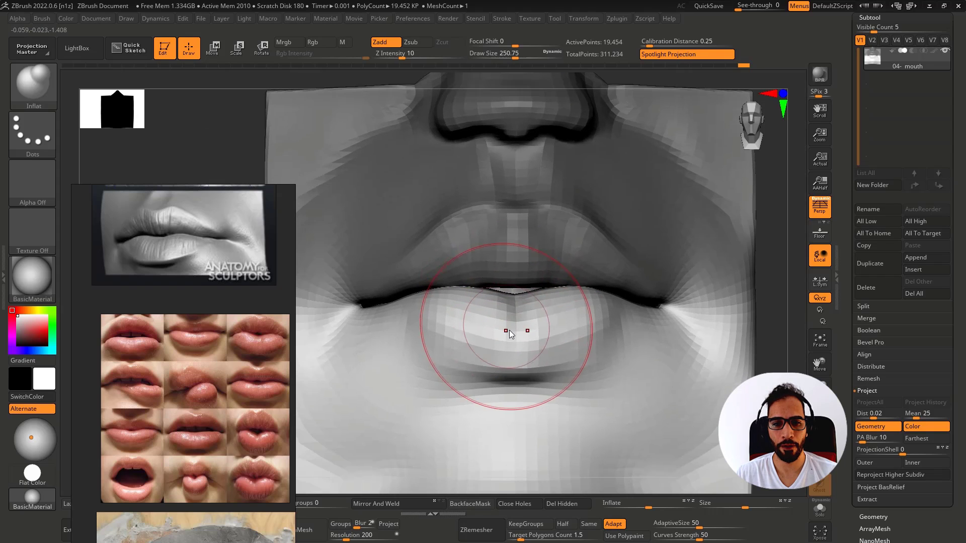
pyautogui.hotkey('shift', 'd')
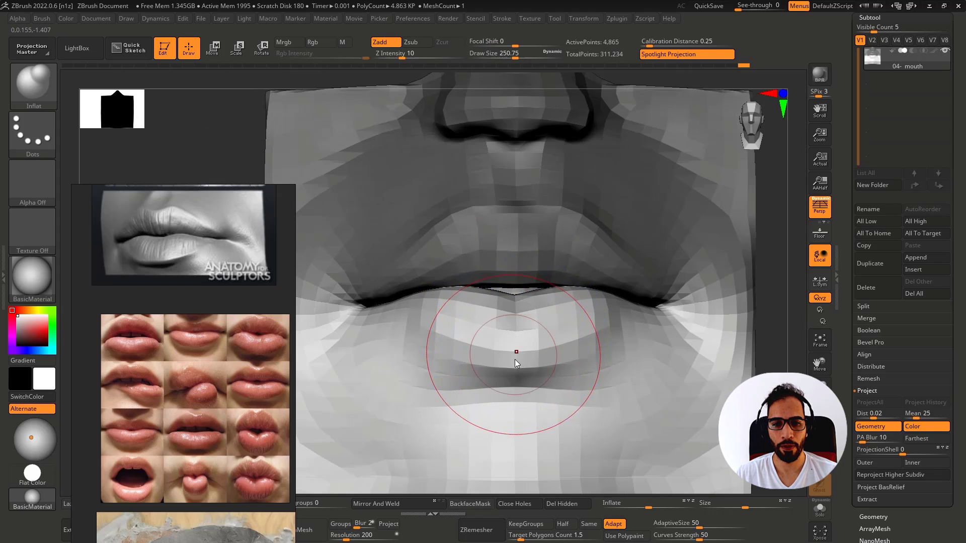
# Step: Reshape the fold beneath the lower lip with the Move Topological brush and go up to the highest subdivision level
pyautogui.press('b')
pyautogui.press('m')
pyautogui.press('t')
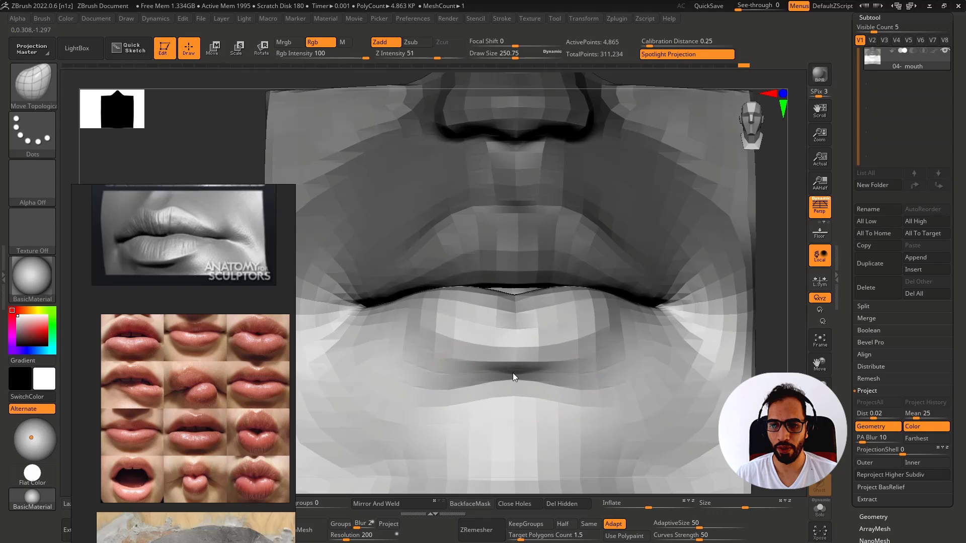
pyautogui.press('d')
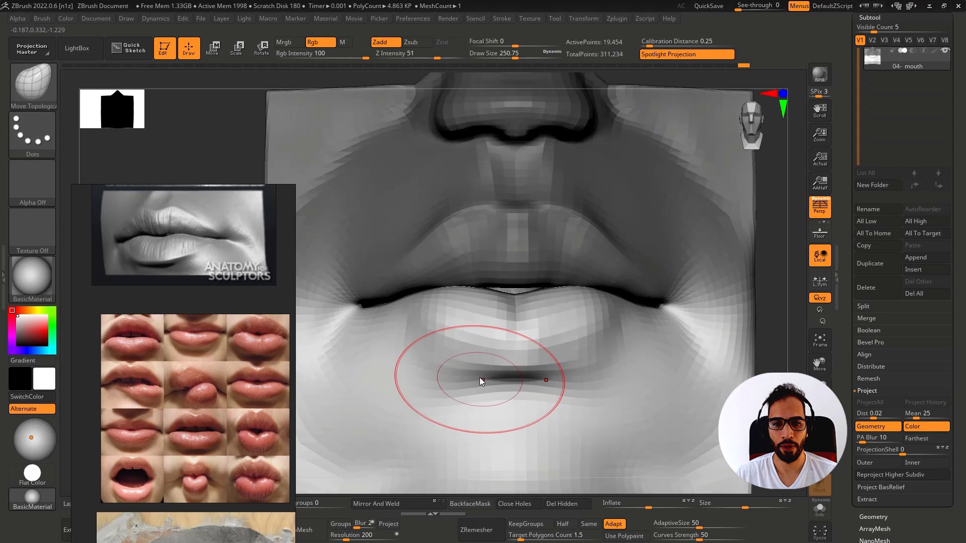
pyautogui.press('d')
pyautogui.press('d')
pyautogui.moveTo(473, 375)
pyautogui.keyDown('ctrl'); pyautogui.mouseDown(button='right')
pyautogui.moveTo(511, 316)
pyautogui.moveTo(699, 281)
pyautogui.mouseUp(button='right'); pyautogui.keyUp('ctrl')
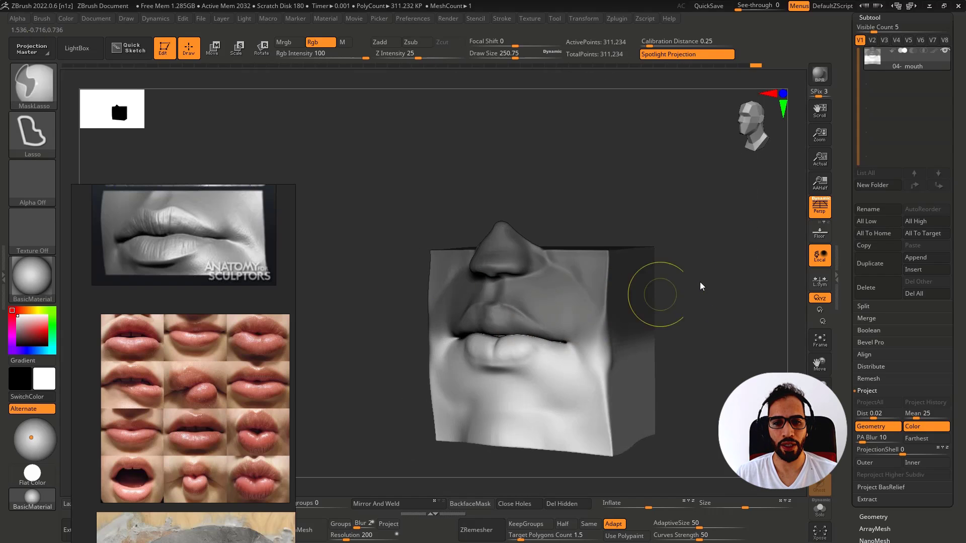
# Step: Set the draw size to about 62 and define the lower lip's outer edge with the Standard brush
pyautogui.press('s')
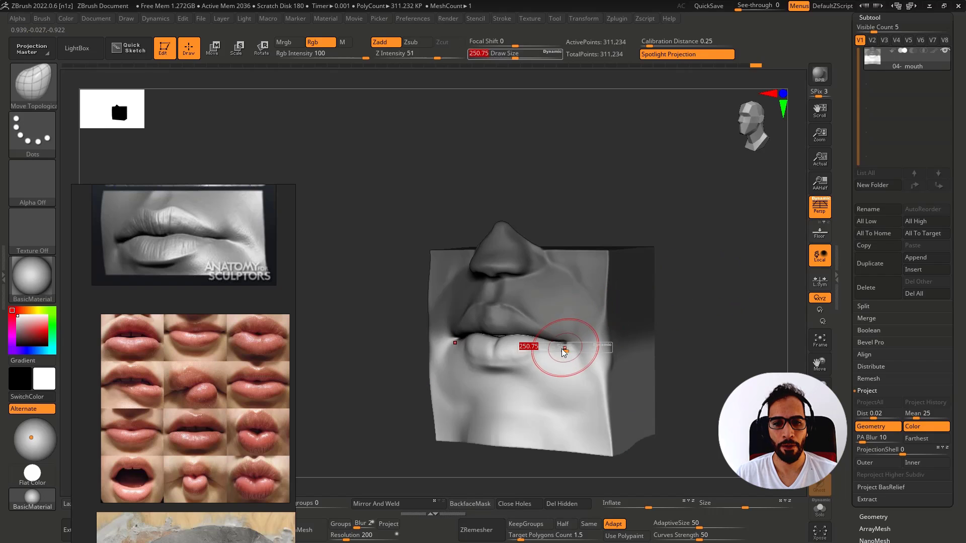
pyautogui.keyDown('ctrl'); pyautogui.moveTo(563, 350); pyautogui.dragTo(579, 400, button='right'); pyautogui.keyUp('ctrl')
pyautogui.press('s')
pyautogui.moveTo(551, 361); pyautogui.dragTo(541, 363)
pyautogui.moveTo(541, 363)
pyautogui.mouseDown(button='right')
pyautogui.moveTo(542, 389)
pyautogui.moveTo(543, 361)
pyautogui.mouseUp(button='right')
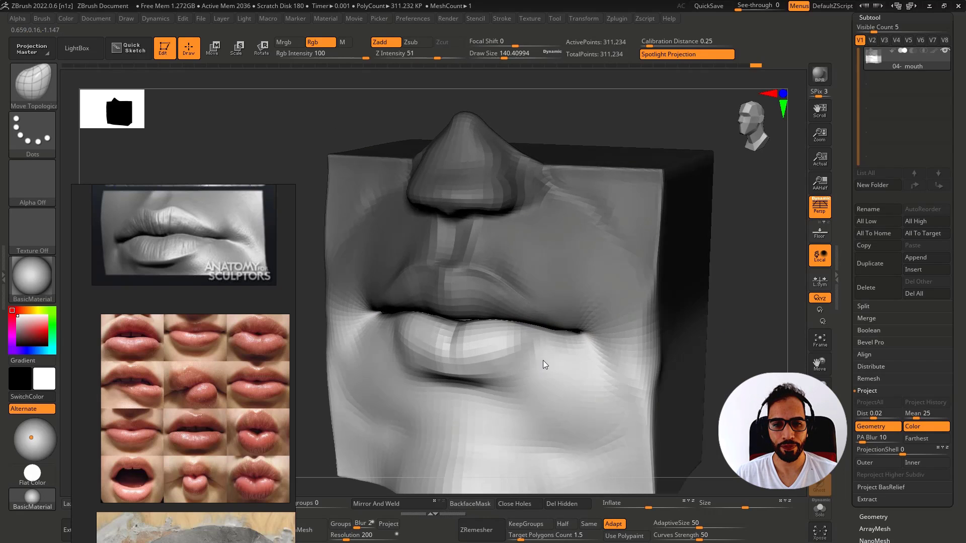
pyautogui.press('b')
pyautogui.press('s')
pyautogui.press('t')
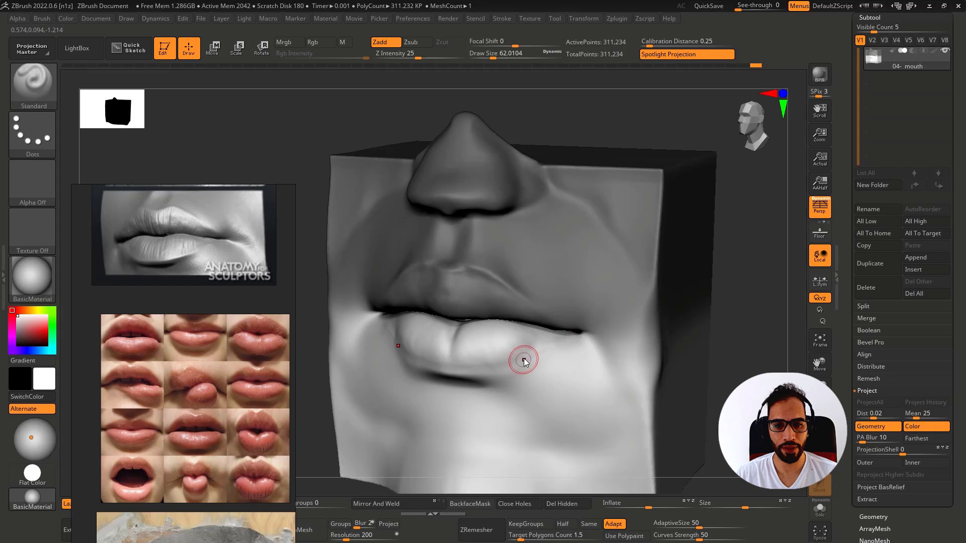
pyautogui.press('ctrl')
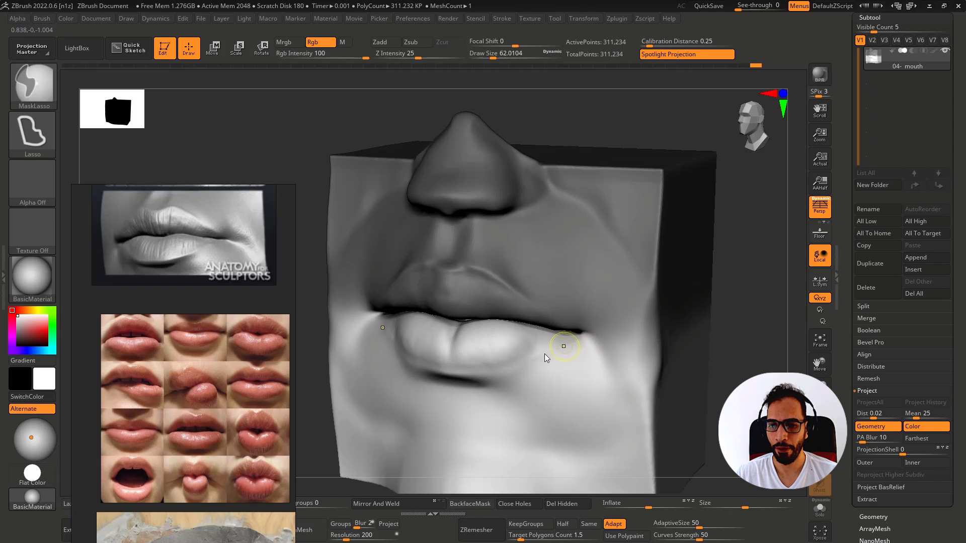
# Step: Sculpt the crease from the mouth corner down to the lower lip's side, undoing the unwanted strokes
pyautogui.keyDown('ctrl'); pyautogui.moveTo(556, 368); pyautogui.dragTo(557, 334, button='right'); pyautogui.keyUp('ctrl')
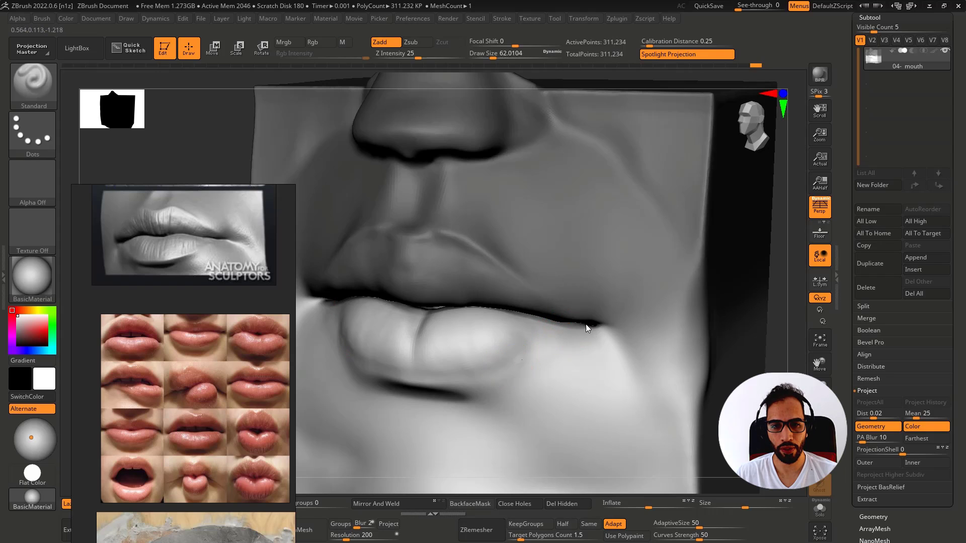
pyautogui.hotkey('ctrl', 'z')
pyautogui.moveTo(574, 330); pyautogui.dragTo(499, 372)
pyautogui.hotkey('ctrl', 'z')
pyautogui.moveTo(587, 326); pyautogui.dragTo(570, 334)
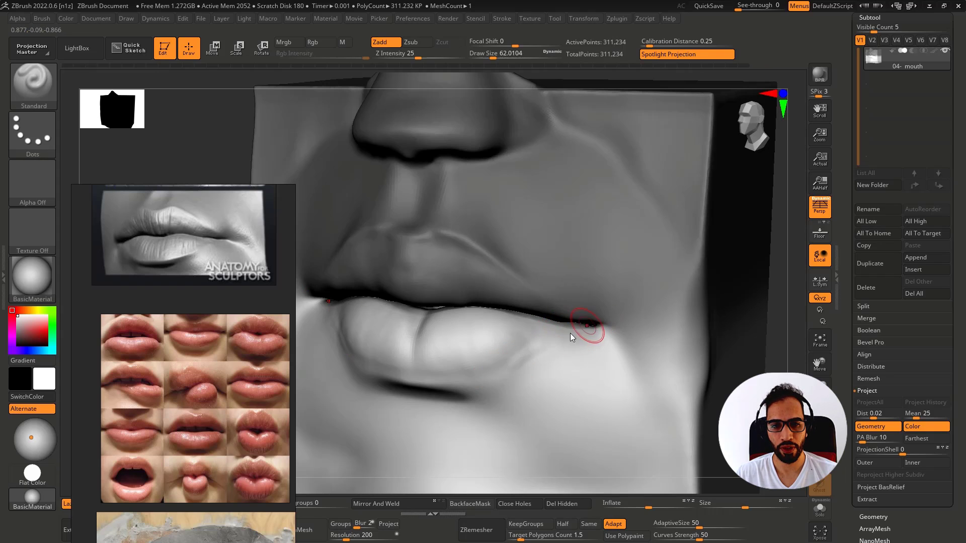
pyautogui.moveTo(565, 339)
pyautogui.mouseDown(button='right')
pyautogui.moveTo(526, 361)
pyautogui.moveTo(535, 348)
pyautogui.mouseUp(button='right')
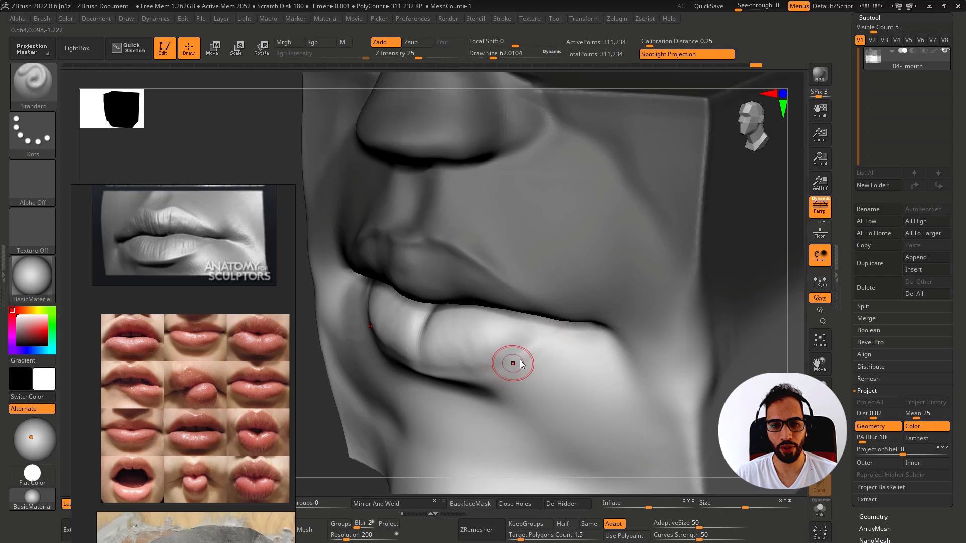
pyautogui.hotkey('ctrl', 'z')
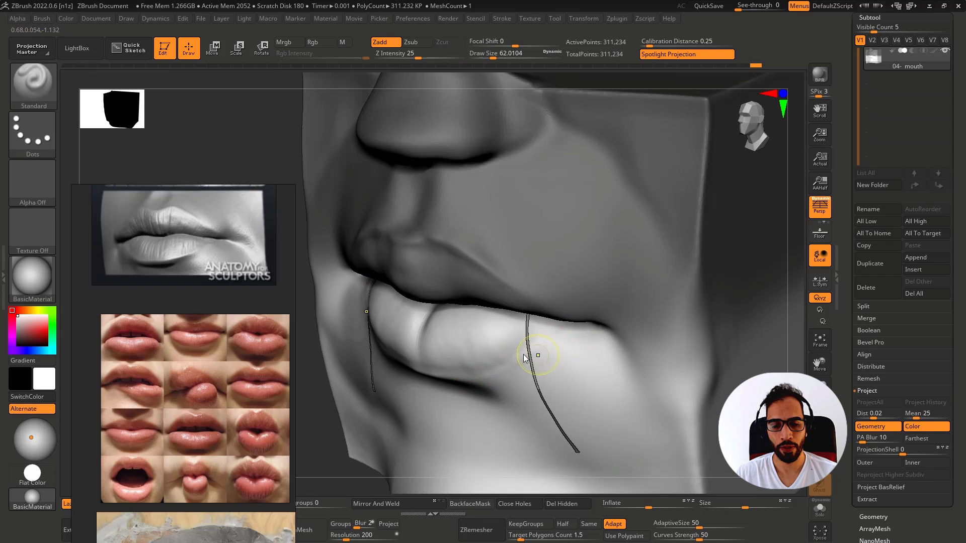
pyautogui.hotkey('ctrl', 'z')
# Step: Isolate the lower-lip half of the mesh and build up the lip's border near the mouth corner with the Standard brush
pyautogui.keyDown('ctrl'); pyautogui.keyDown('shift'); pyautogui.click(516, 343); pyautogui.keyUp('shift'); pyautogui.keyUp('ctrl')
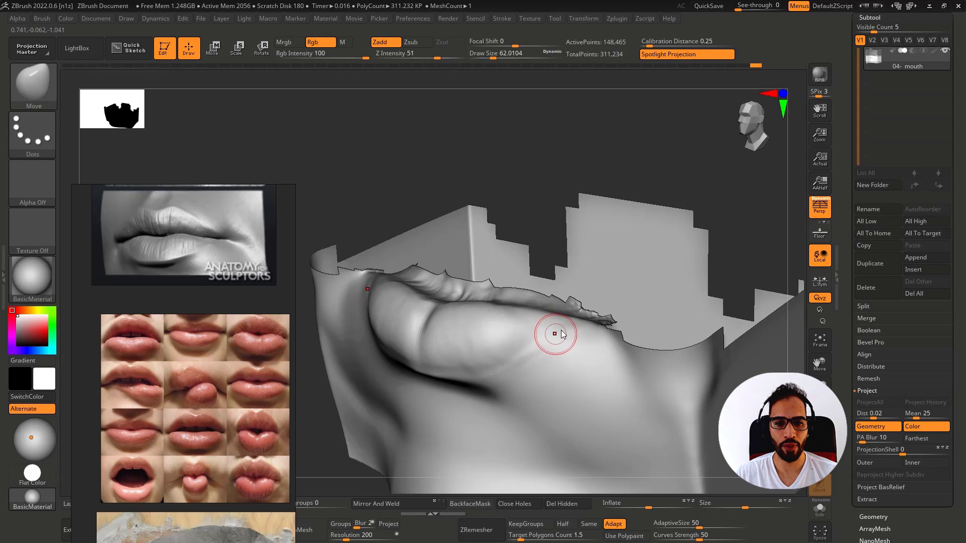
pyautogui.moveTo(561, 331); pyautogui.dragTo(577, 328, button='right')
pyautogui.moveTo(583, 317); pyautogui.dragTo(579, 325)
pyautogui.hotkey('ctrl', 'z')
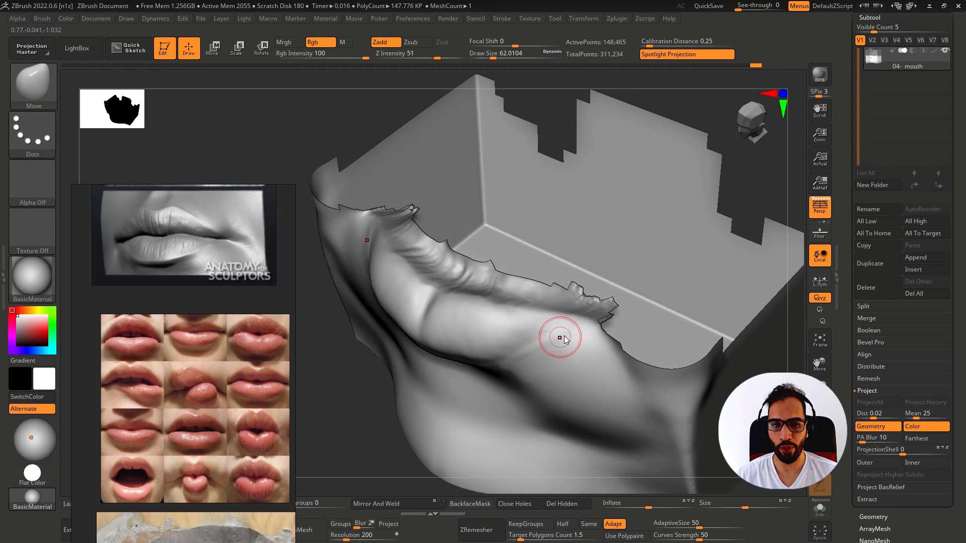
pyautogui.press('b')
pyautogui.press('s')
pyautogui.press('t')
pyautogui.moveTo(578, 311); pyautogui.dragTo(569, 327, button='right')
pyautogui.moveTo(514, 355); pyautogui.dragTo(600, 322, button='right')
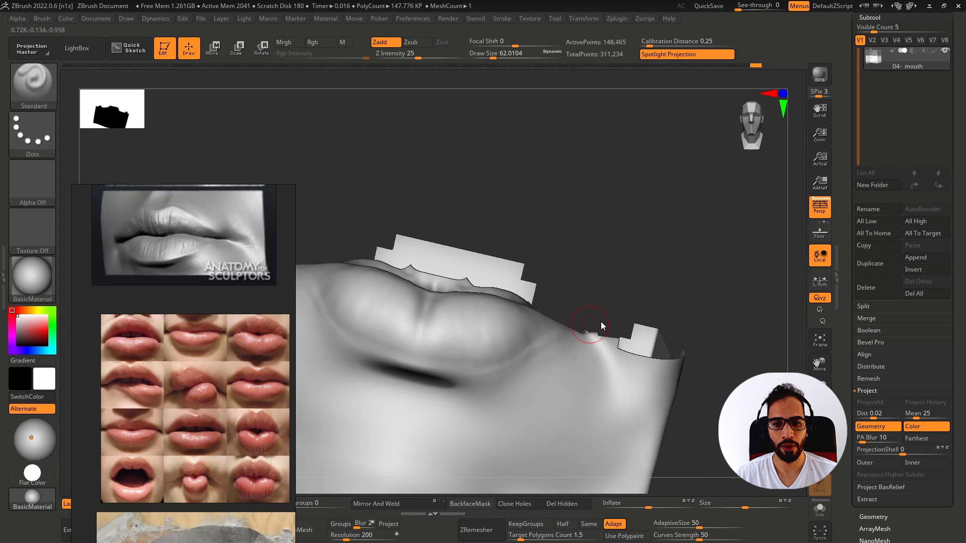
# Step: Show the whole mesh and raise the light direction to change how the lips are shaded
pyautogui.keyDown('ctrl'); pyautogui.moveTo(537, 313); pyautogui.dragTo(548, 275, button='right'); pyautogui.keyUp('ctrl')
pyautogui.keyDown('ctrl'); pyautogui.keyDown('shift'); pyautogui.click(649, 278); pyautogui.keyUp('shift'); pyautogui.keyUp('ctrl')
pyautogui.keyDown('shift'); pyautogui.moveTo(649, 277); pyautogui.dragTo(644, 261, button='right'); pyautogui.keyUp('shift')
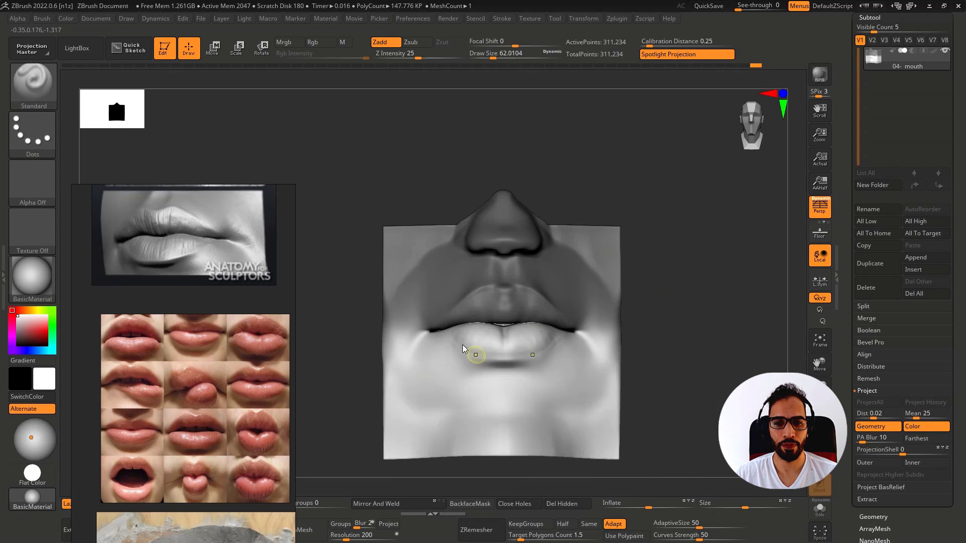
pyautogui.keyDown('ctrl'); pyautogui.moveTo(475, 342); pyautogui.dragTo(551, 336, button='right'); pyautogui.keyUp('ctrl')
pyautogui.moveTo(34, 435); pyautogui.dragTo(25, 427)
# Step: Smooth the lower lip's side and flatten it near the mouth corner with the hPolish brush
pyautogui.moveTo(547, 345); pyautogui.dragTo(577, 338, button='right')
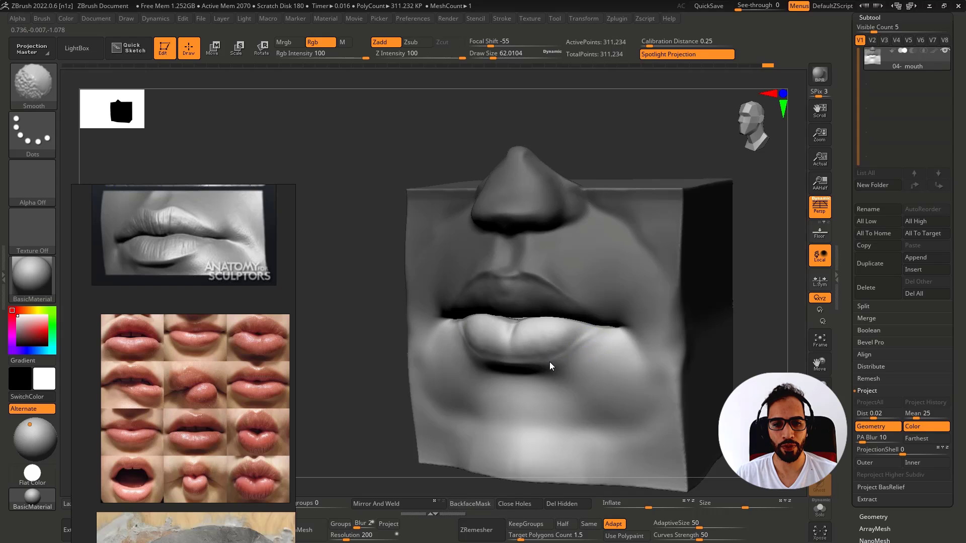
pyautogui.moveTo(578, 349)
pyautogui.keyDown('ctrl'); pyautogui.mouseDown(button='right')
pyautogui.moveTo(580, 339)
pyautogui.moveTo(598, 344)
pyautogui.mouseUp(button='right'); pyautogui.keyUp('ctrl')
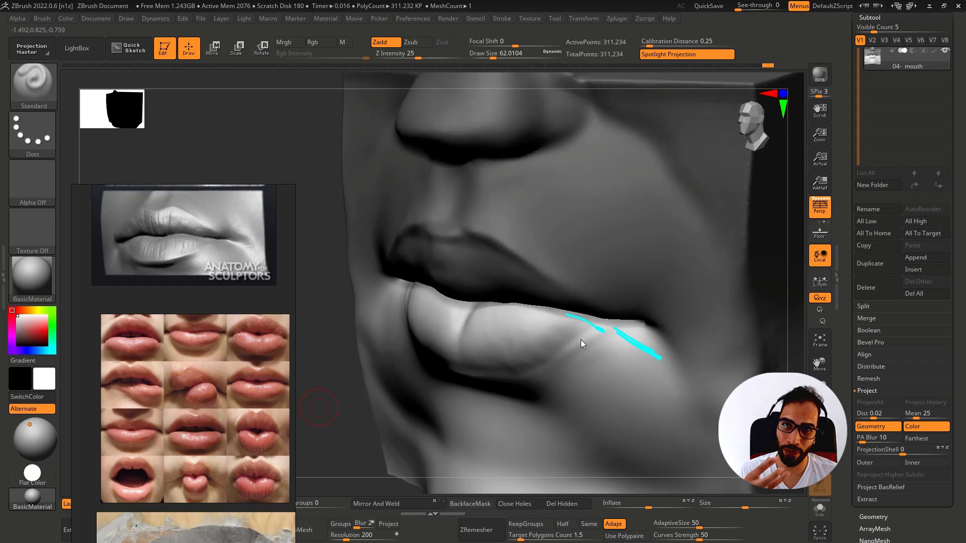
pyautogui.press('Escape')
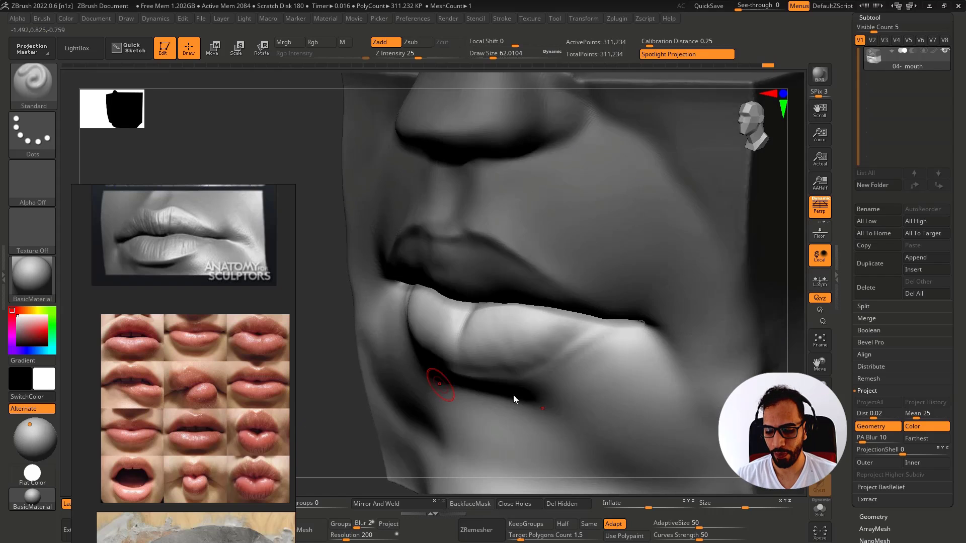
pyautogui.moveTo(514, 395); pyautogui.dragTo(563, 342, button='right')
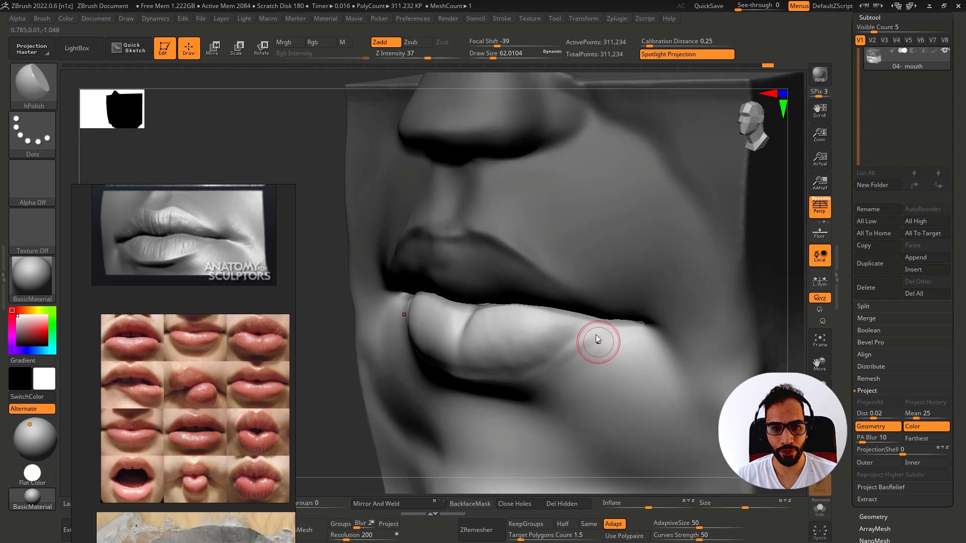
pyautogui.keyDown('shift'); pyautogui.moveTo(596, 334); pyautogui.dragTo(581, 331); pyautogui.keyUp('shift')
# Step: Isolate the lower-lip half again and polish and smooth the lip's outer side at a draw size of about 59
pyautogui.keyDown('ctrl'); pyautogui.keyDown('shift'); pyautogui.click(582, 333); pyautogui.keyUp('shift'); pyautogui.keyUp('ctrl')
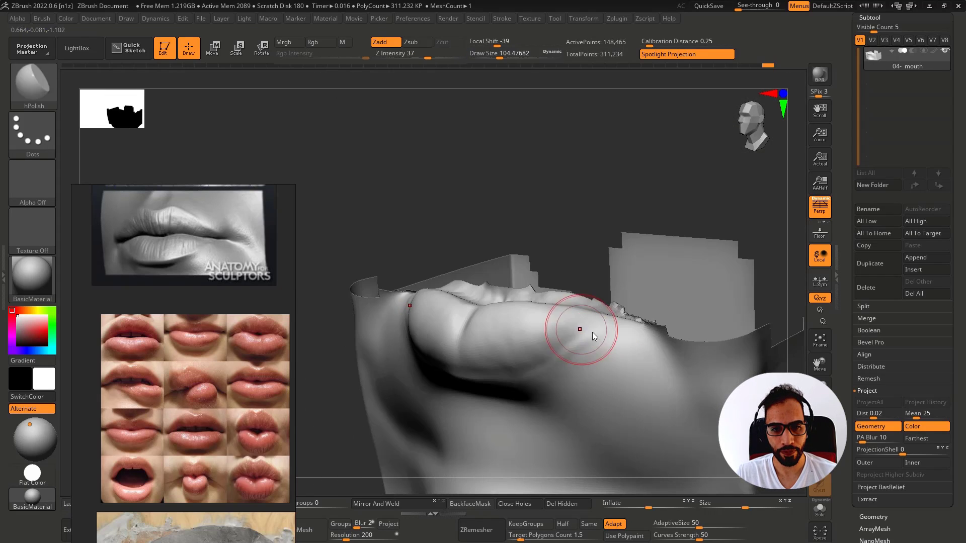
pyautogui.moveTo(593, 332)
pyautogui.mouseDown(button='right')
pyautogui.moveTo(583, 324)
pyautogui.moveTo(596, 303)
pyautogui.moveTo(585, 324)
pyautogui.mouseUp(button='right')
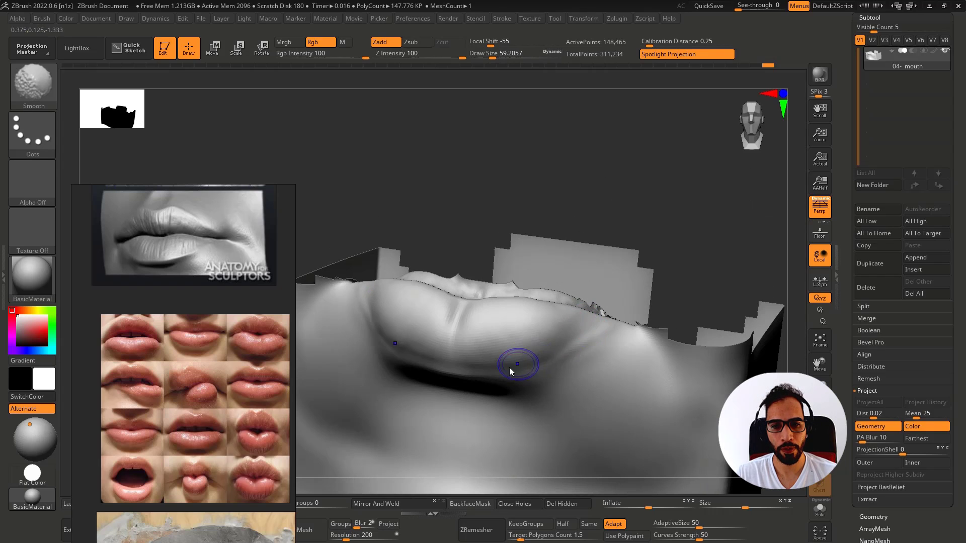
pyautogui.moveTo(509, 367)
pyautogui.mouseDown(button='right')
pyautogui.moveTo(508, 349)
pyautogui.moveTo(544, 358)
pyautogui.moveTo(472, 362)
pyautogui.mouseUp(button='right')
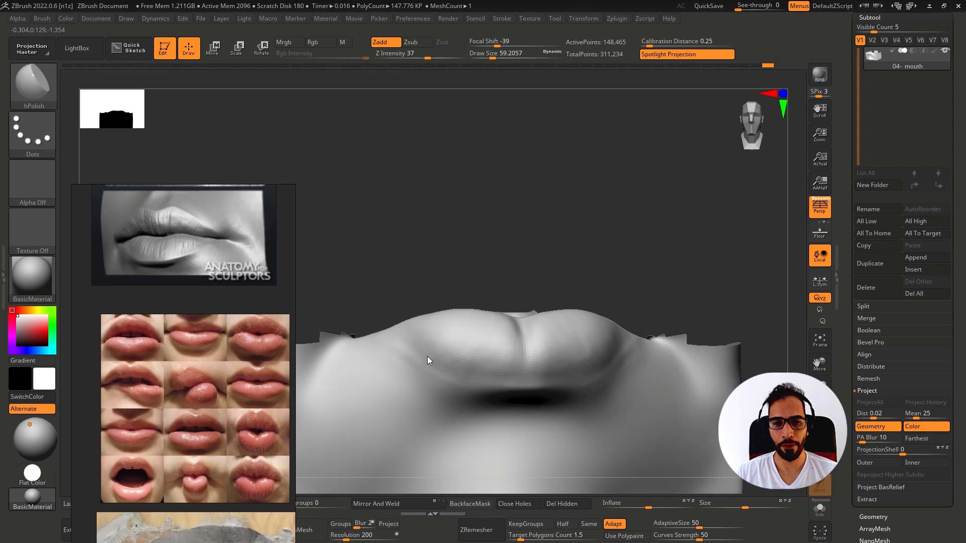
pyautogui.moveTo(463, 370)
pyautogui.mouseDown(button='right')
pyautogui.moveTo(498, 381)
pyautogui.moveTo(622, 351)
pyautogui.mouseUp(button='right')
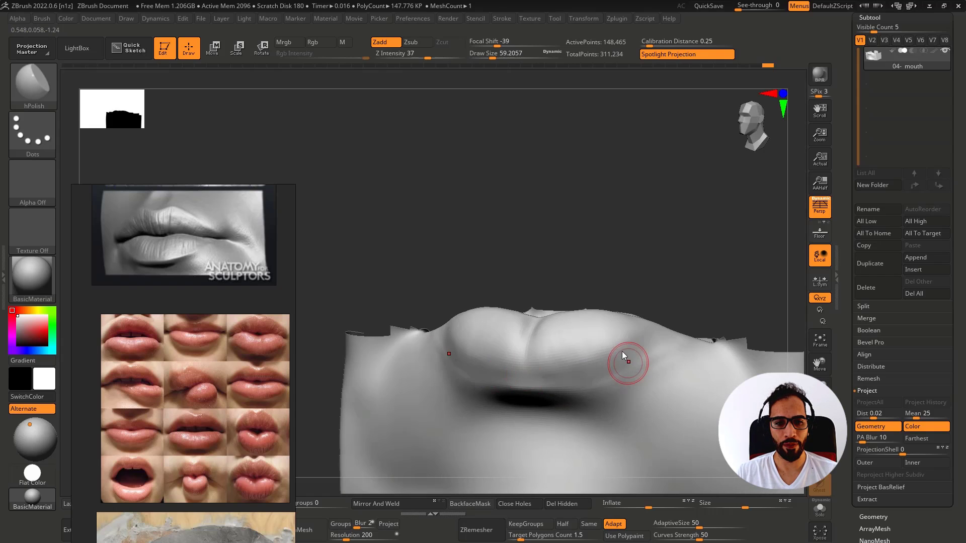
# Step: Polish the lower lip's outer side and the skin below it, and smooth the transition at a draw size of about 74
pyautogui.moveTo(661, 258)
pyautogui.mouseDown(button='right')
pyautogui.moveTo(632, 273)
pyautogui.moveTo(635, 359)
pyautogui.moveTo(642, 352)
pyautogui.mouseUp(button='right')
pyautogui.moveTo(549, 386)
pyautogui.mouseDown(button='right')
pyautogui.moveTo(589, 377)
pyautogui.moveTo(514, 380)
pyautogui.mouseUp(button='right')
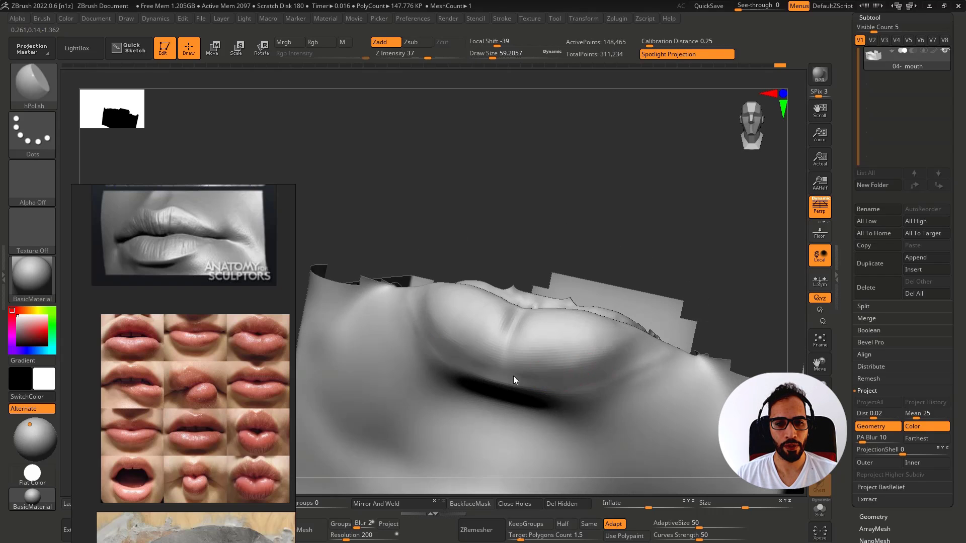
pyautogui.moveTo(584, 377)
pyautogui.mouseDown(button='right')
pyautogui.moveTo(629, 327)
pyautogui.moveTo(496, 423)
pyautogui.moveTo(593, 431)
pyautogui.moveTo(569, 375)
pyautogui.mouseUp(button='right')
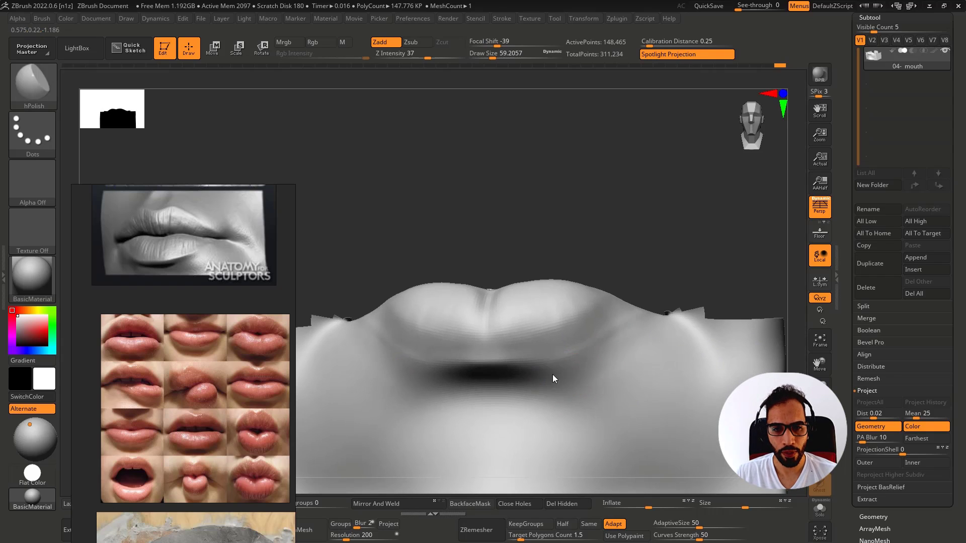
pyautogui.press(']')
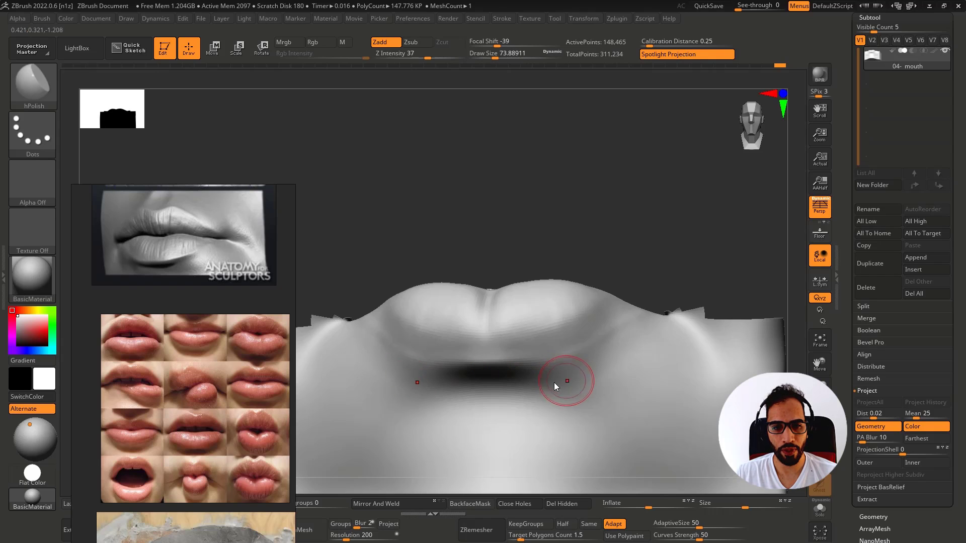
pyautogui.moveTo(636, 353)
pyautogui.mouseDown(button='right')
pyautogui.moveTo(571, 390)
pyautogui.moveTo(623, 376)
pyautogui.mouseUp(button='right')
pyautogui.press('shift')
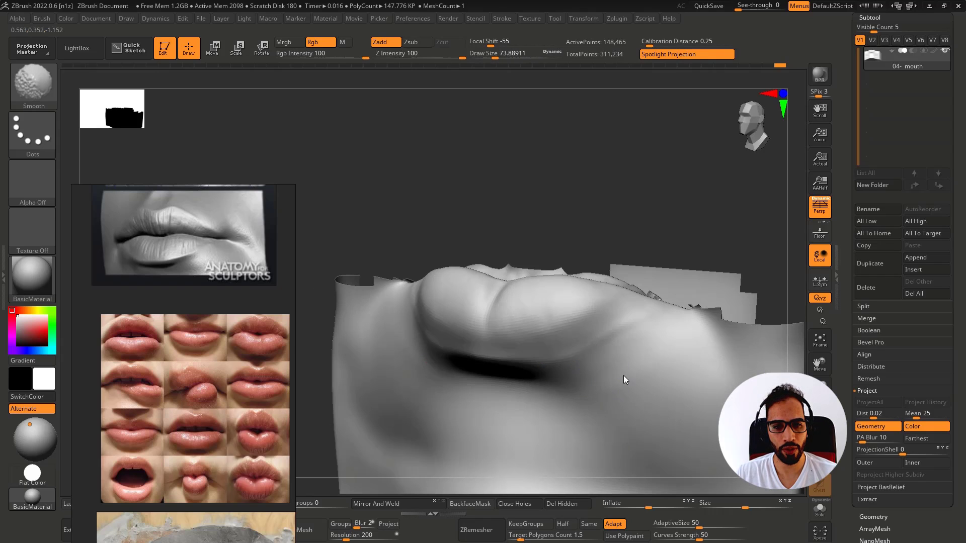
pyautogui.moveTo(660, 325); pyautogui.dragTo(607, 352, button='right')
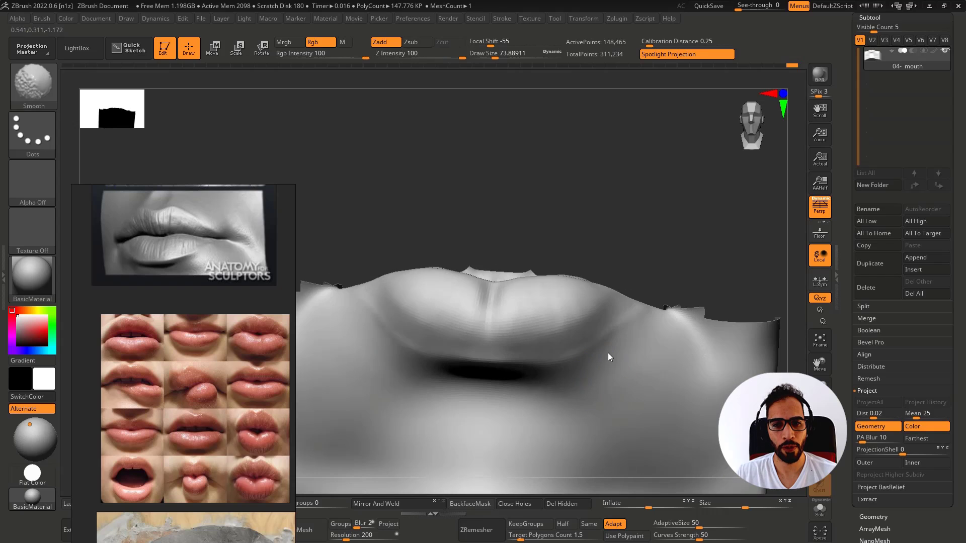
# Step: Show the whole mesh again and clear any mask from it
pyautogui.keyDown('ctrl'); pyautogui.keyDown('shift'); pyautogui.click(701, 255); pyautogui.keyUp('shift'); pyautogui.keyUp('ctrl')
pyautogui.keyDown('ctrl'); pyautogui.moveTo(700, 256); pyautogui.dragTo(573, 218, button='right'); pyautogui.keyUp('ctrl')
pyautogui.moveTo(733, 300)
pyautogui.mouseDown(button='right')
pyautogui.moveTo(718, 302)
pyautogui.moveTo(747, 302)
pyautogui.mouseUp(button='right')
pyautogui.keyDown('ctrl'); pyautogui.moveTo(409, 363); pyautogui.dragTo(426, 371); pyautogui.keyUp('ctrl')
# Step: Reshape the lower lip's outer sides near the mouth corners with the Move Topological brush at a draw size of about 149
pyautogui.press('s')
pyautogui.moveTo(536, 324)
pyautogui.mouseDown()
pyautogui.moveTo(521, 323)
pyautogui.moveTo(532, 313)
pyautogui.mouseUp()
pyautogui.press('s')
pyautogui.moveTo(563, 308); pyautogui.dragTo(549, 305, button='right')
pyautogui.press('b')
pyautogui.press('m')
pyautogui.press('t')
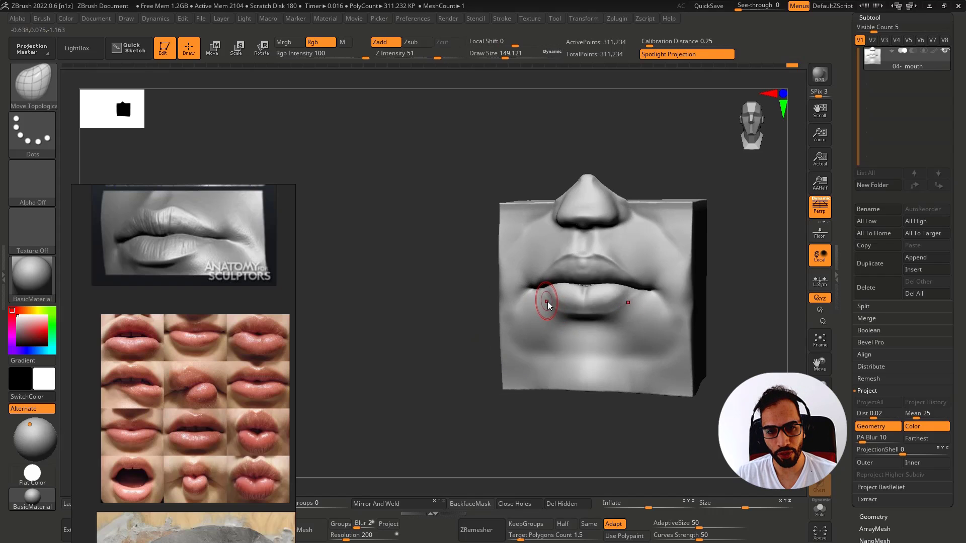
pyautogui.moveTo(552, 304); pyautogui.dragTo(544, 301)
pyautogui.moveTo(542, 301)
pyautogui.mouseDown(button='right')
pyautogui.moveTo(550, 331)
pyautogui.moveTo(587, 302)
pyautogui.mouseUp(button='right')
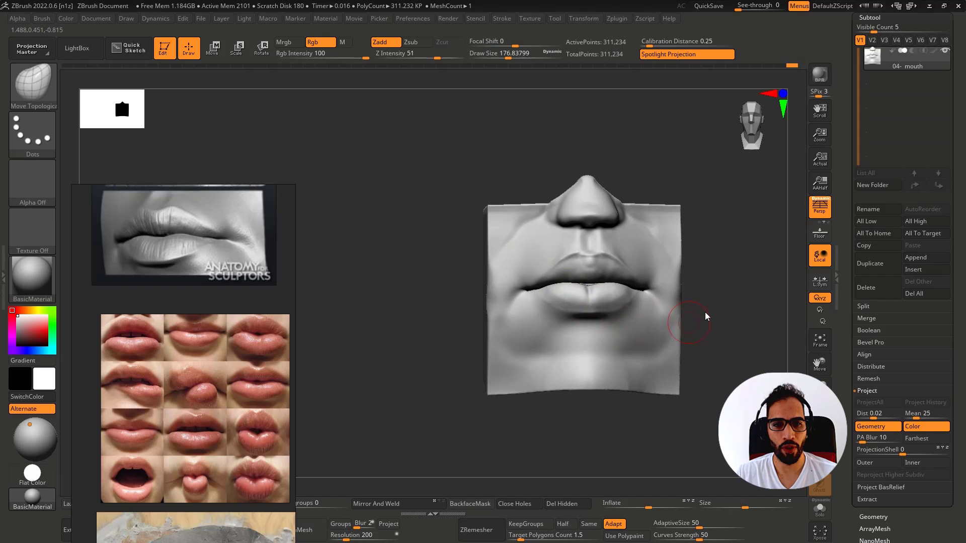
# Step: Try nudging the lower lip's side and the skin below it with the Move Topological brush at a draw size of about 177
pyautogui.moveTo(705, 312); pyautogui.dragTo(675, 340, button='right')
pyautogui.moveTo(674, 340); pyautogui.dragTo(668, 343)
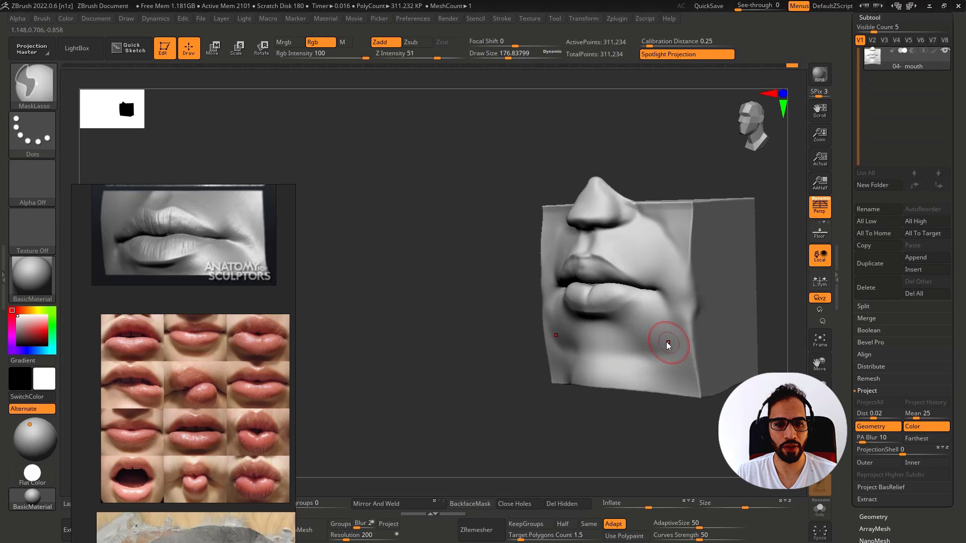
pyautogui.moveTo(651, 318)
pyautogui.mouseDown(button='right')
pyautogui.moveTo(672, 311)
pyautogui.moveTo(630, 299)
pyautogui.moveTo(630, 255)
pyautogui.mouseUp(button='right')
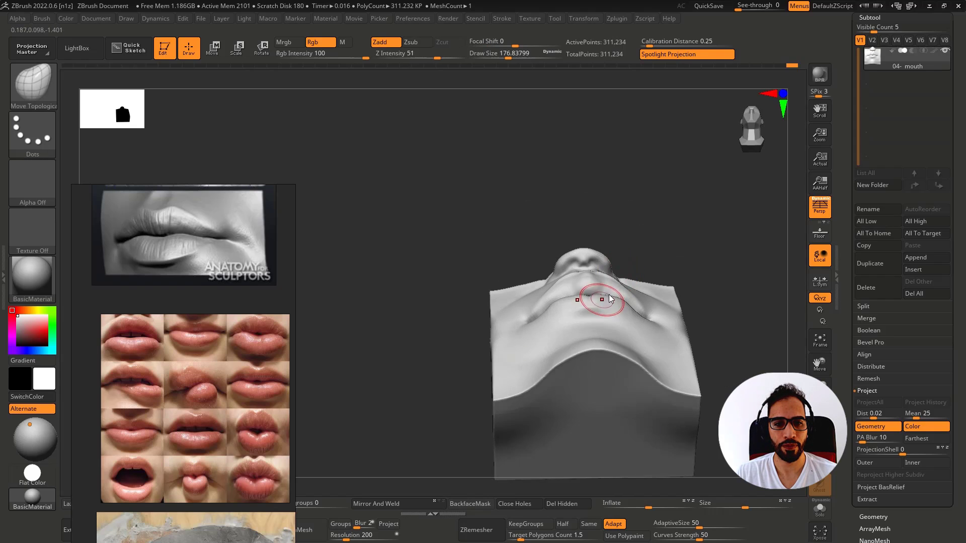
pyautogui.moveTo(608, 298)
pyautogui.mouseDown(button='right')
pyautogui.moveTo(613, 371)
pyautogui.moveTo(621, 343)
pyautogui.moveTo(648, 324)
pyautogui.moveTo(621, 340)
pyautogui.moveTo(621, 316)
pyautogui.mouseUp(button='right')
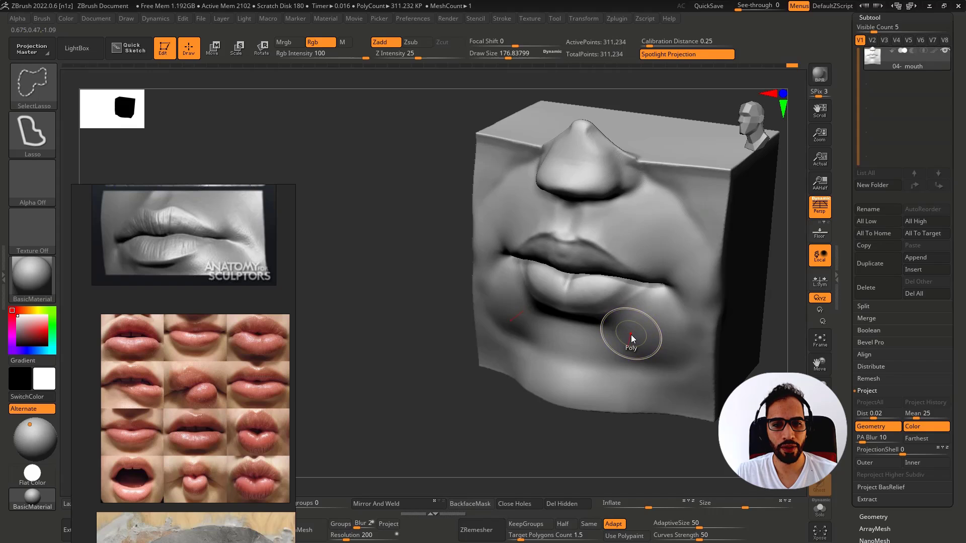
pyautogui.hotkey('ctrl', 'shift', 'z')
pyautogui.hotkey('ctrl', 'z')
pyautogui.moveTo(621, 323); pyautogui.dragTo(624, 310, button='right')
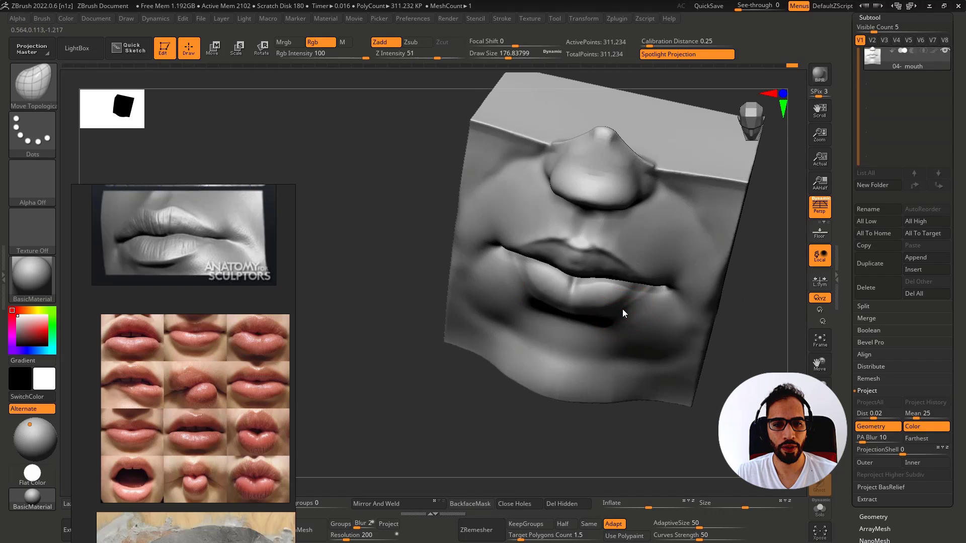
pyautogui.moveTo(624, 310); pyautogui.dragTo(625, 312)
pyautogui.hotkey('ctrl', 'z')
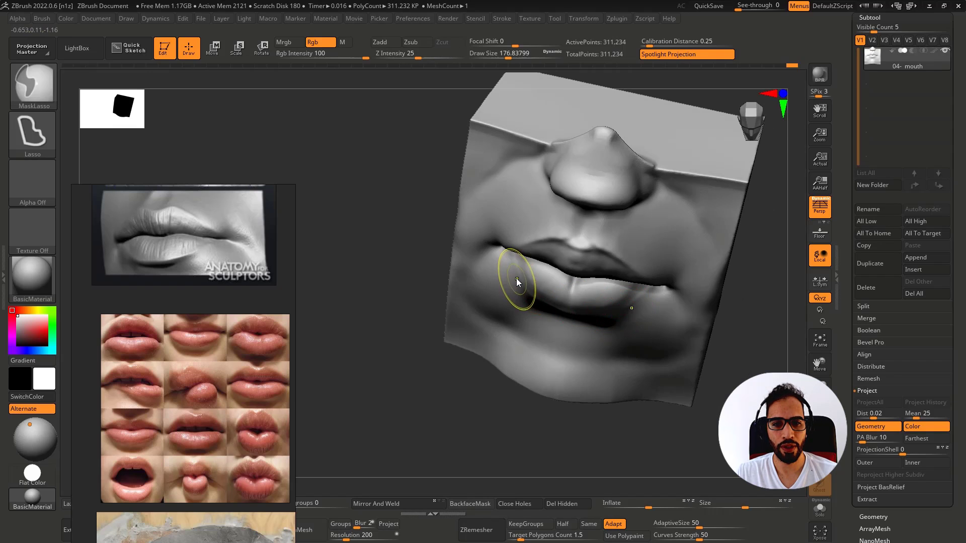
pyautogui.keyDown('shift'); pyautogui.moveTo(535, 296); pyautogui.dragTo(559, 310, button='right'); pyautogui.keyUp('shift')
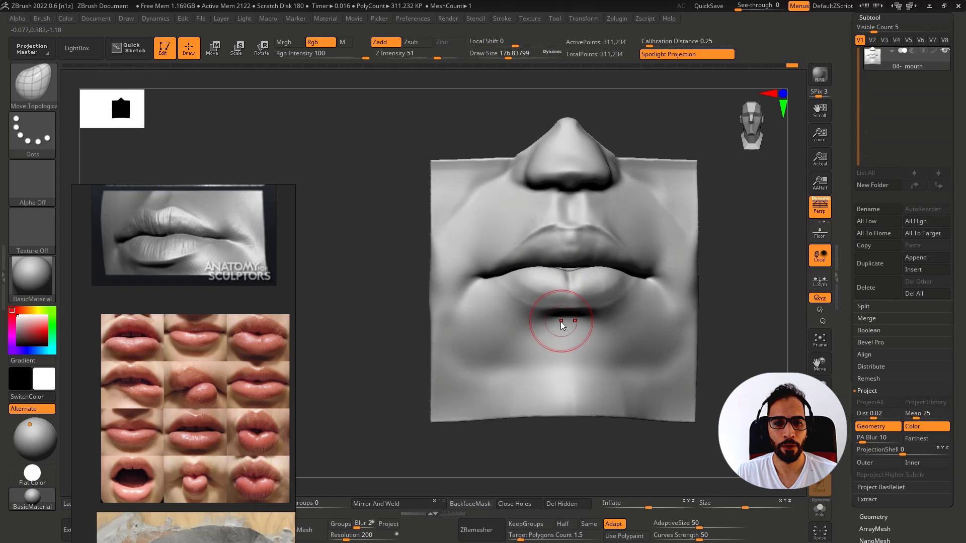
# Step: Try swelling the lower lip's bottom edge with the Inflat brush, and set the draw size to about 77
pyautogui.moveTo(563, 316)
pyautogui.keyDown('ctrl'); pyautogui.mouseDown(button='right')
pyautogui.moveTo(576, 287)
pyautogui.moveTo(575, 307)
pyautogui.mouseUp(button='right'); pyautogui.keyUp('ctrl')
pyautogui.press('s')
pyautogui.moveTo(575, 307)
pyautogui.mouseDown()
pyautogui.moveTo(585, 306)
pyautogui.moveTo(535, 303)
pyautogui.moveTo(587, 312)
pyautogui.mouseUp()
pyautogui.press('b')
pyautogui.press('i')
pyautogui.press('n')
pyautogui.press('s')
pyautogui.hotkey('ctrl', 'z')
pyautogui.press('s')
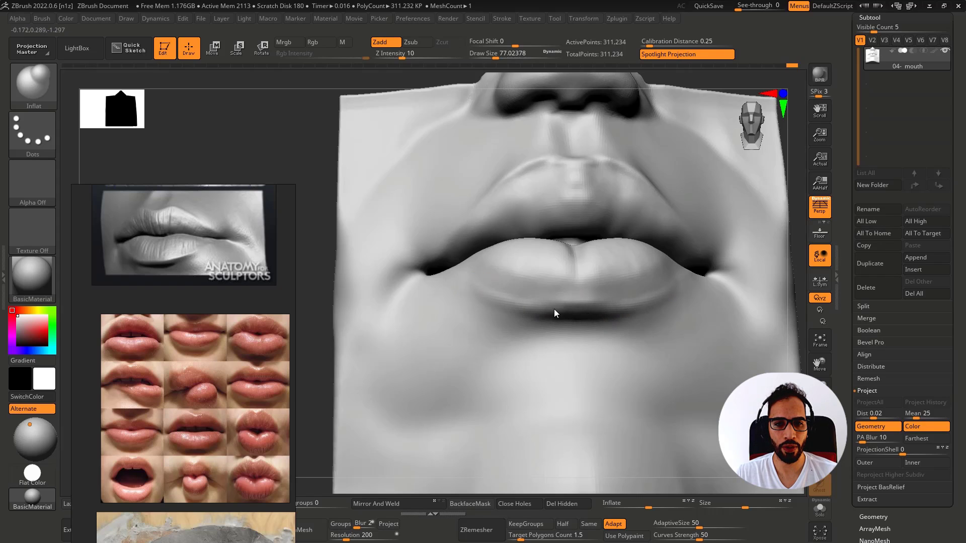
# Step: Inflate the lower lip's bottom border at a draw size of about 94 and smooth it toward the mouth corner
pyautogui.press('s')
pyautogui.moveTo(578, 306); pyautogui.dragTo(583, 306)
pyautogui.moveTo(583, 306)
pyautogui.keyDown('shift'); pyautogui.mouseDown()
pyautogui.moveTo(553, 305)
pyautogui.moveTo(589, 308)
pyautogui.mouseUp(); pyautogui.keyUp('shift')
pyautogui.press('s')
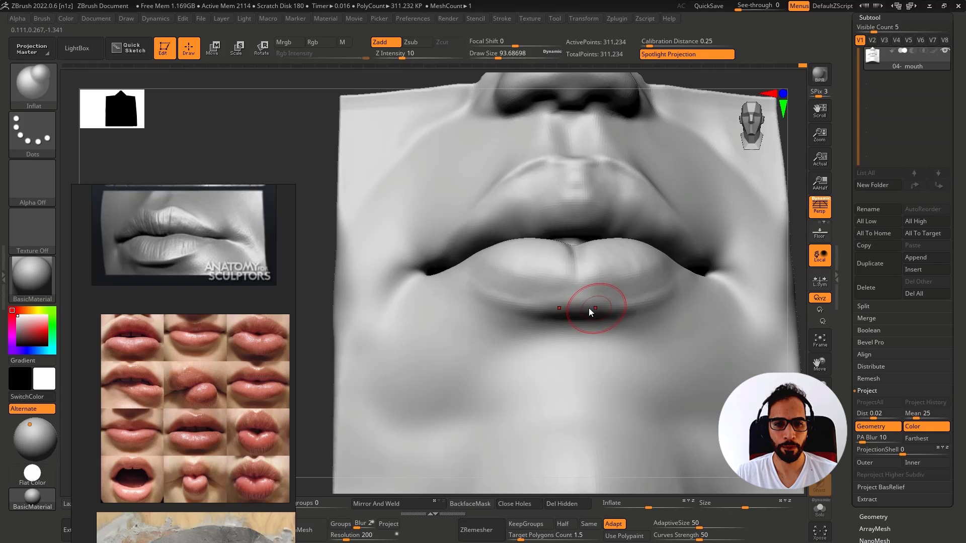
pyautogui.moveTo(588, 333); pyautogui.dragTo(583, 368, button='right')
pyautogui.keyDown('shift'); pyautogui.moveTo(582, 314); pyautogui.dragTo(492, 294); pyautogui.keyUp('shift')
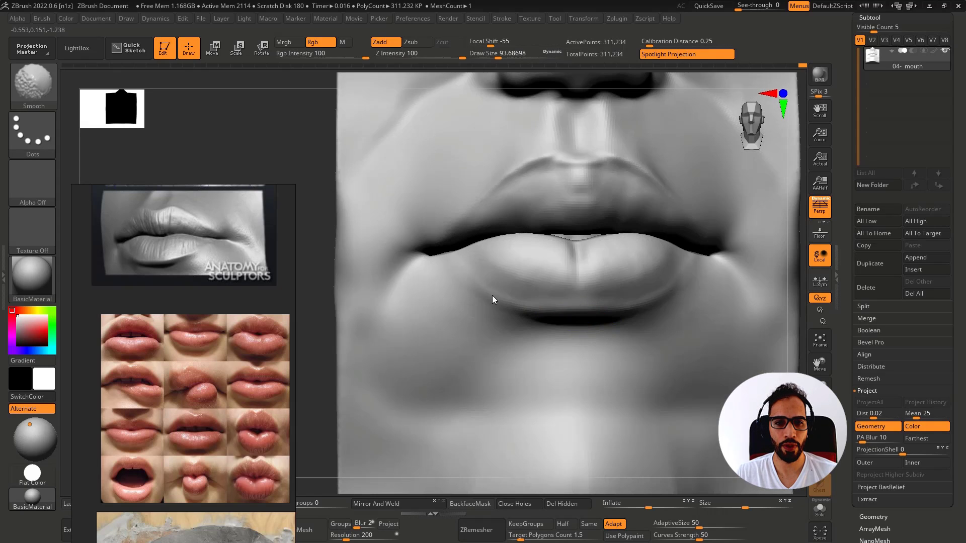
# Step: Build up the upper lip's surface with the ClayBuildup brush at a draw size of about 77
pyautogui.press('f')
pyautogui.moveTo(533, 288); pyautogui.dragTo(587, 321, button='right')
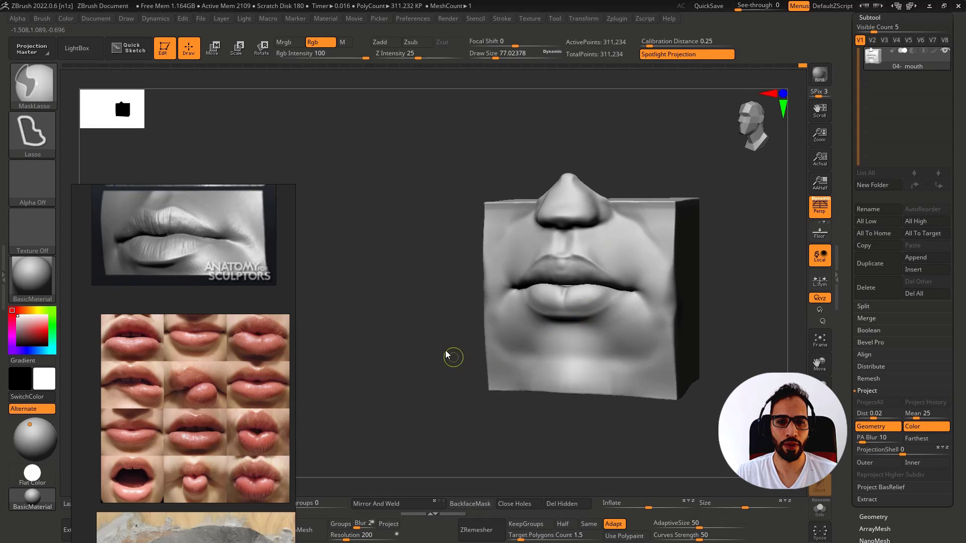
pyautogui.keyDown('ctrl'); pyautogui.moveTo(445, 353); pyautogui.dragTo(448, 346, button='right'); pyautogui.keyUp('ctrl')
pyautogui.moveTo(448, 346)
pyautogui.keyDown('alt'); pyautogui.mouseDown(button='right')
pyautogui.moveTo(392, 345)
pyautogui.moveTo(541, 308)
pyautogui.moveTo(631, 303)
pyautogui.moveTo(496, 281)
pyautogui.moveTo(506, 309)
pyautogui.moveTo(559, 261)
pyautogui.moveTo(560, 244)
pyautogui.moveTo(524, 264)
pyautogui.moveTo(551, 273)
pyautogui.moveTo(533, 263)
pyautogui.mouseUp(button='right'); pyautogui.keyUp('alt')
pyautogui.press('b')
pyautogui.press('c')
pyautogui.press('b')
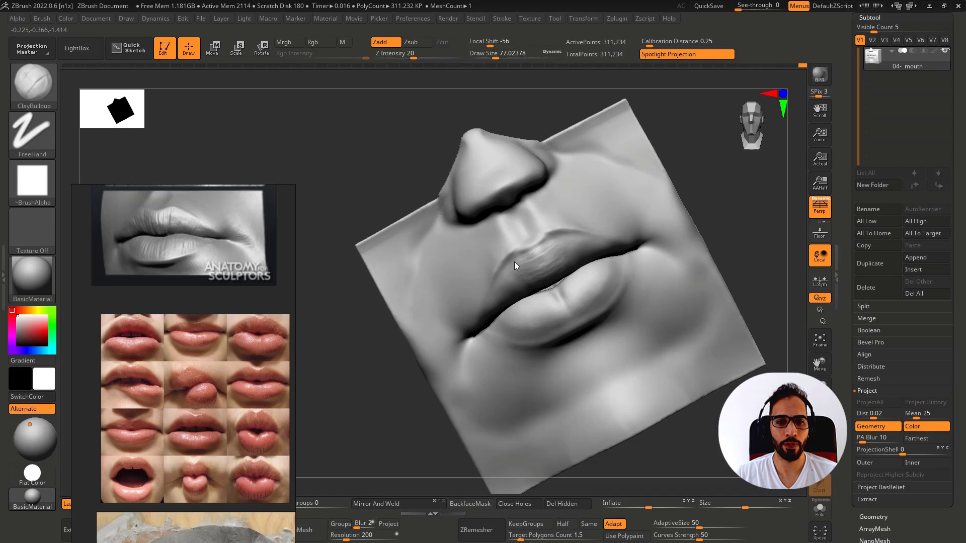
pyautogui.moveTo(524, 267)
pyautogui.mouseDown(button='right')
pyautogui.moveTo(509, 255)
pyautogui.moveTo(509, 268)
pyautogui.mouseUp(button='right')
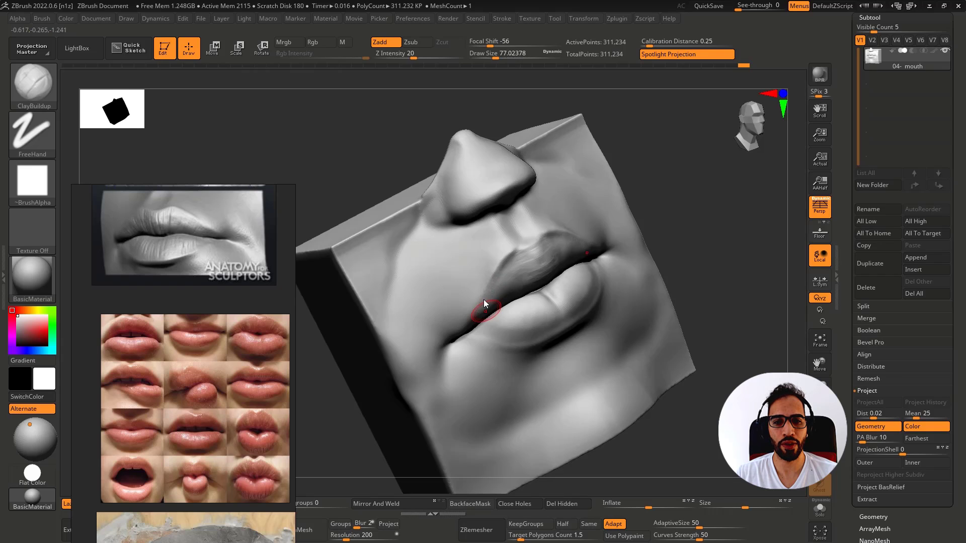
pyautogui.moveTo(484, 300); pyautogui.dragTo(493, 308, button='right')
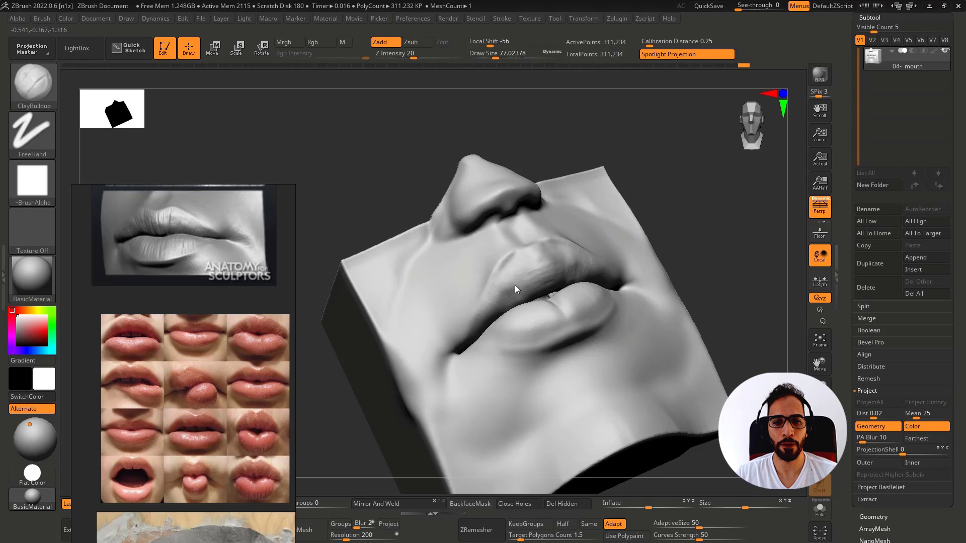
pyautogui.moveTo(509, 293); pyautogui.dragTo(531, 301, button='right')
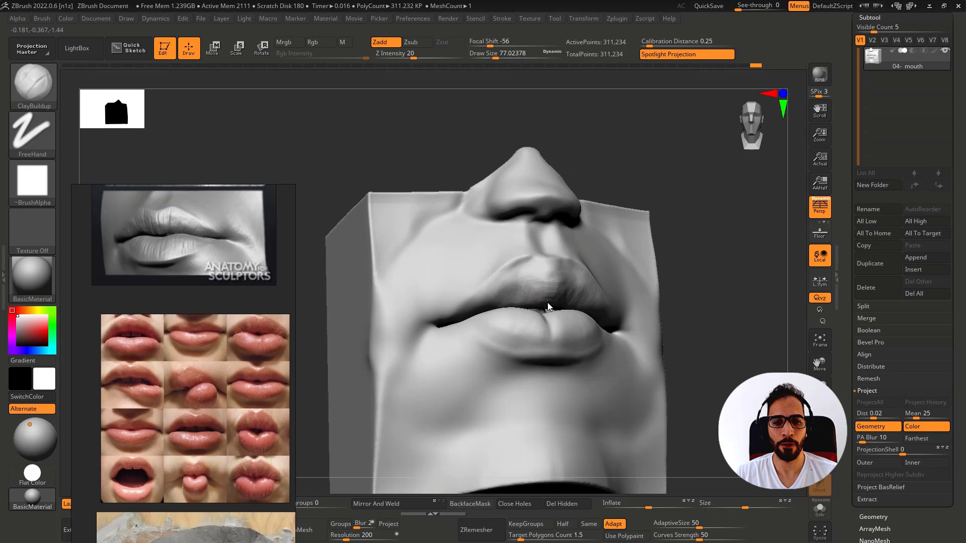
pyautogui.keyDown('shift'); pyautogui.moveTo(511, 300); pyautogui.dragTo(520, 301, button='right'); pyautogui.keyUp('shift')
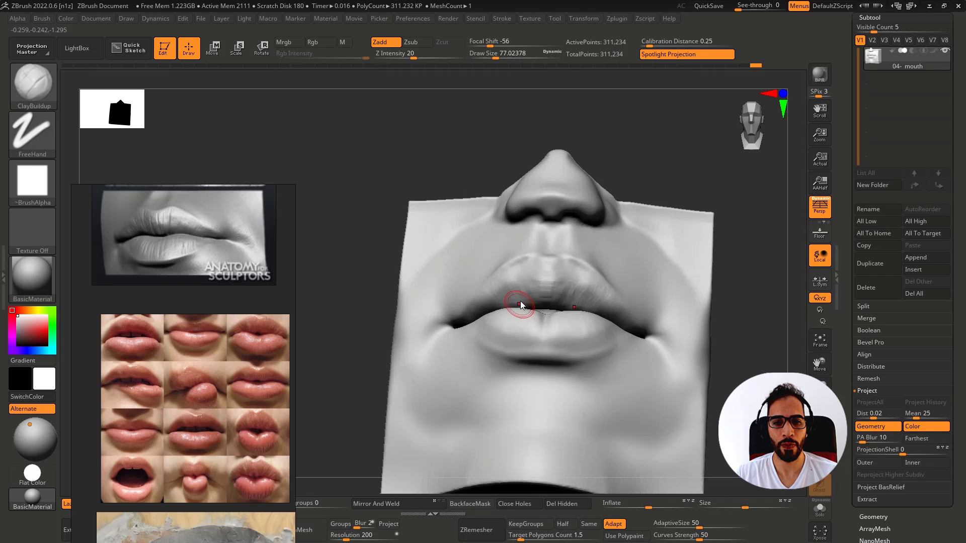
# Step: Mask the lower-lip half of the mesh, leaving the upper-lip half unmasked and the whole mesh shown
pyautogui.keyDown('ctrl'); pyautogui.keyDown('shift'); pyautogui.click(508, 291); pyautogui.keyUp('shift'); pyautogui.keyUp('ctrl')
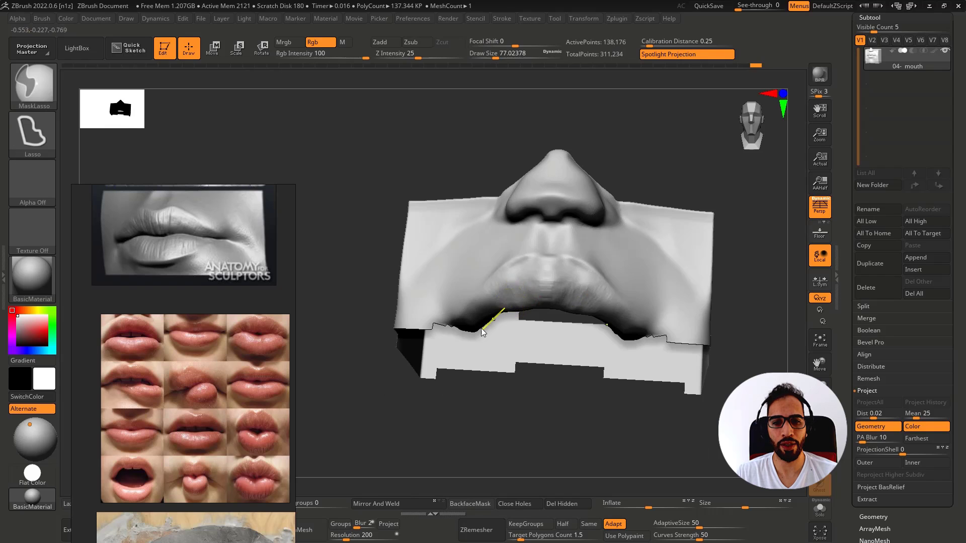
pyautogui.keyDown('ctrl'); pyautogui.click(354, 269); pyautogui.keyUp('ctrl')
pyautogui.keyDown('ctrl'); pyautogui.keyDown('shift'); pyautogui.click(354, 269); pyautogui.keyUp('shift'); pyautogui.keyUp('ctrl')
pyautogui.moveTo(551, 294)
pyautogui.keyDown('ctrl'); pyautogui.mouseDown(button='right')
pyautogui.moveTo(559, 327)
pyautogui.moveTo(521, 297)
pyautogui.moveTo(506, 322)
pyautogui.moveTo(509, 301)
pyautogui.mouseUp(button='right'); pyautogui.keyUp('ctrl')
pyautogui.keyDown('ctrl'); pyautogui.click(698, 144); pyautogui.keyUp('ctrl')
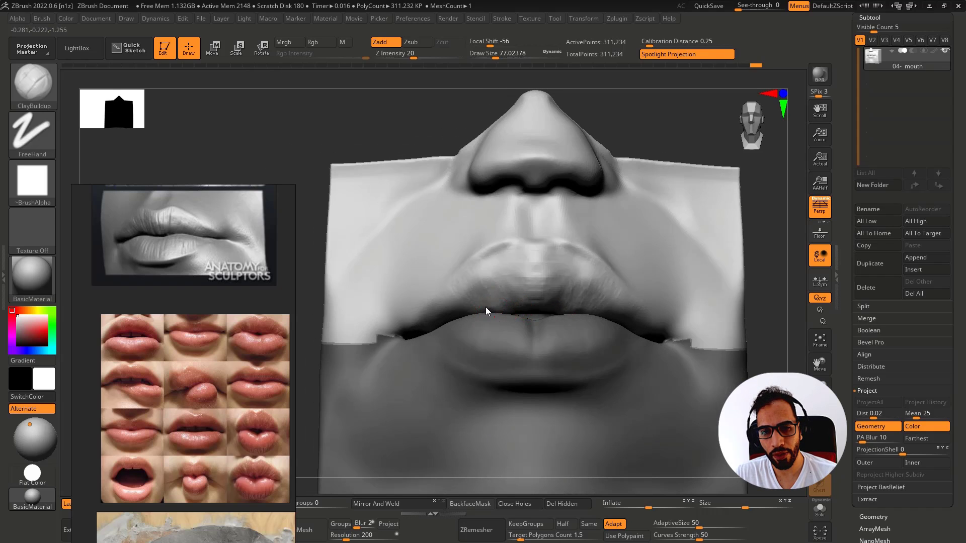
# Step: Hide the lower lip and chin to expose the upper lip's underside, and set the draw size to about 80
pyautogui.press(']')
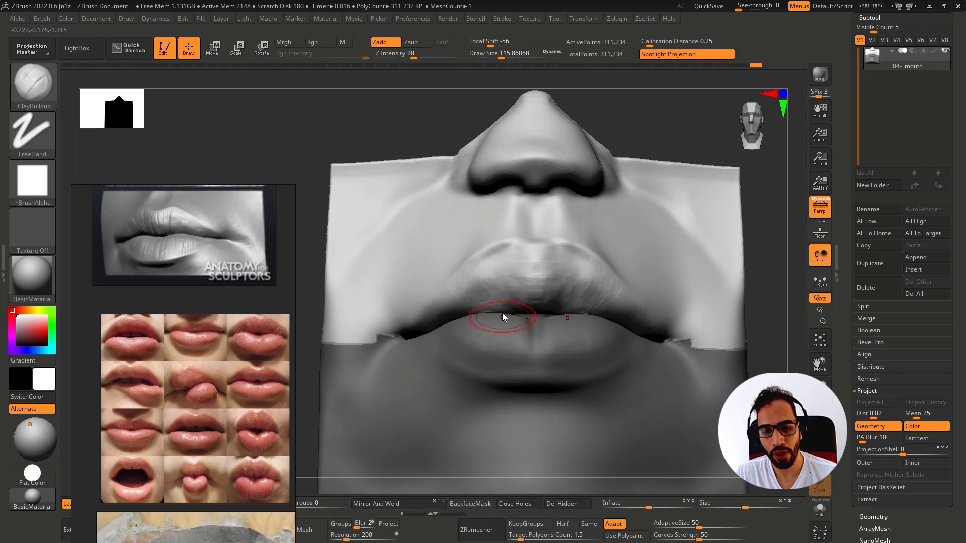
pyautogui.keyDown('ctrl'); pyautogui.keyDown('shift'); pyautogui.click(505, 313); pyautogui.keyUp('shift'); pyautogui.keyUp('ctrl')
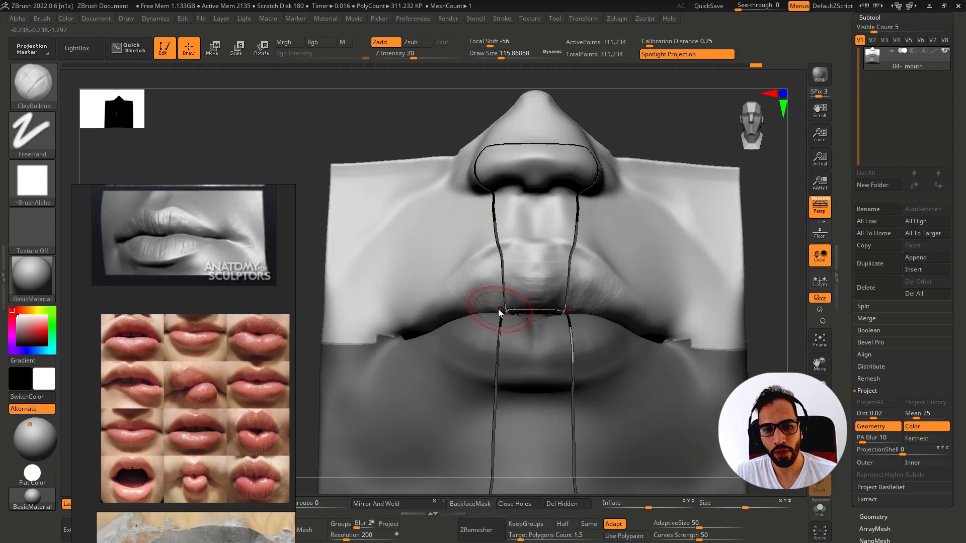
pyautogui.keyDown('ctrl'); pyautogui.keyDown('shift'); pyautogui.click(499, 313); pyautogui.keyUp('shift'); pyautogui.keyUp('ctrl')
pyautogui.press('s')
pyautogui.moveTo(440, 378); pyautogui.dragTo(449, 374)
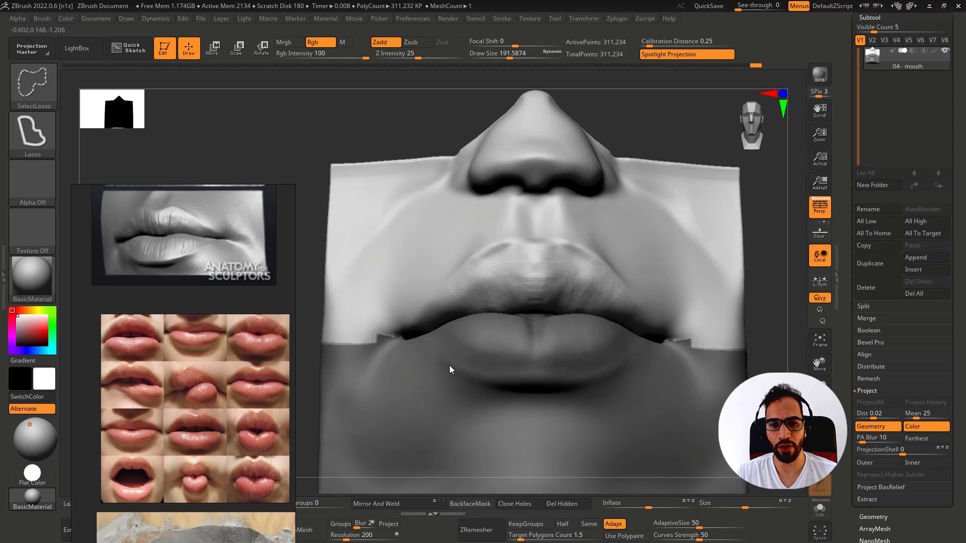
pyautogui.keyDown('ctrl'); pyautogui.keyDown('shift'); pyautogui.click(449, 365); pyautogui.keyUp('shift'); pyautogui.keyUp('ctrl')
pyautogui.keyDown('ctrl'); pyautogui.keyDown('shift'); pyautogui.moveTo(554, 270); pyautogui.dragTo(527, 268); pyautogui.keyUp('shift'); pyautogui.keyUp('ctrl')
pyautogui.press('s')
# Step: Build up the upper lip's lower edge from below with the ClayBuildup brush
pyautogui.moveTo(525, 324); pyautogui.dragTo(507, 301, button='right')
pyautogui.press('b')
pyautogui.press('c')
pyautogui.press('b')
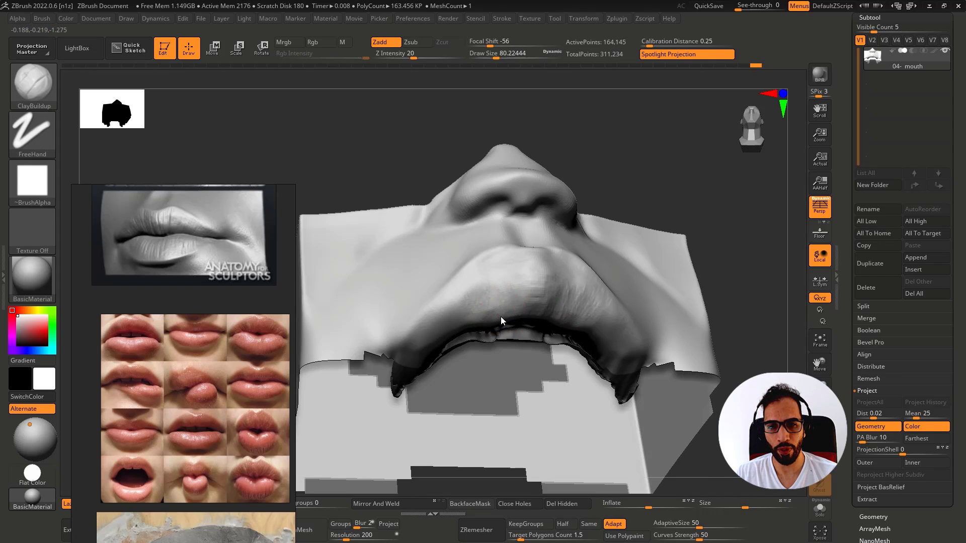
pyautogui.moveTo(493, 313)
pyautogui.mouseDown()
pyautogui.moveTo(484, 315)
pyautogui.moveTo(505, 315)
pyautogui.moveTo(481, 303)
pyautogui.moveTo(488, 317)
pyautogui.mouseUp()
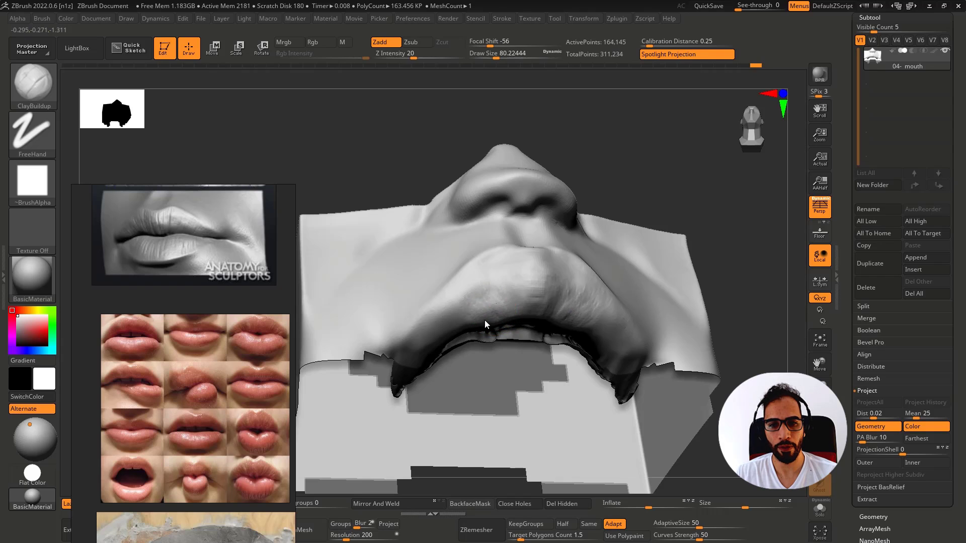
# Step: Show the whole mesh and smooth the upper lip, checking it with the lower-half mask temporarily cleared
pyautogui.keyDown('ctrl'); pyautogui.keyDown('shift'); pyautogui.click(669, 168); pyautogui.keyUp('shift'); pyautogui.keyUp('ctrl')
pyautogui.keyDown('shift'); pyautogui.moveTo(522, 328); pyautogui.dragTo(612, 378, button='right'); pyautogui.keyUp('shift')
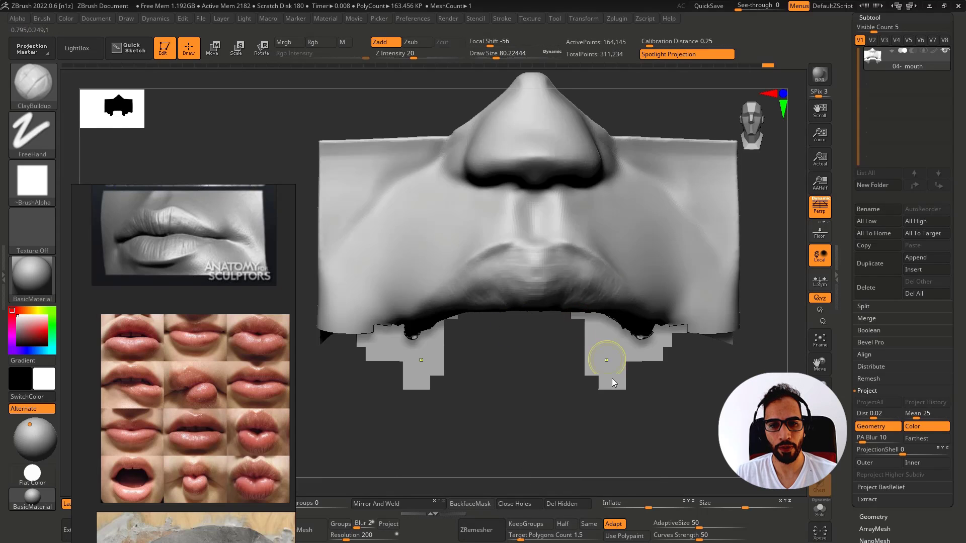
pyautogui.keyDown('ctrl'); pyautogui.keyDown('shift'); pyautogui.click(571, 417); pyautogui.keyUp('shift'); pyautogui.keyUp('ctrl')
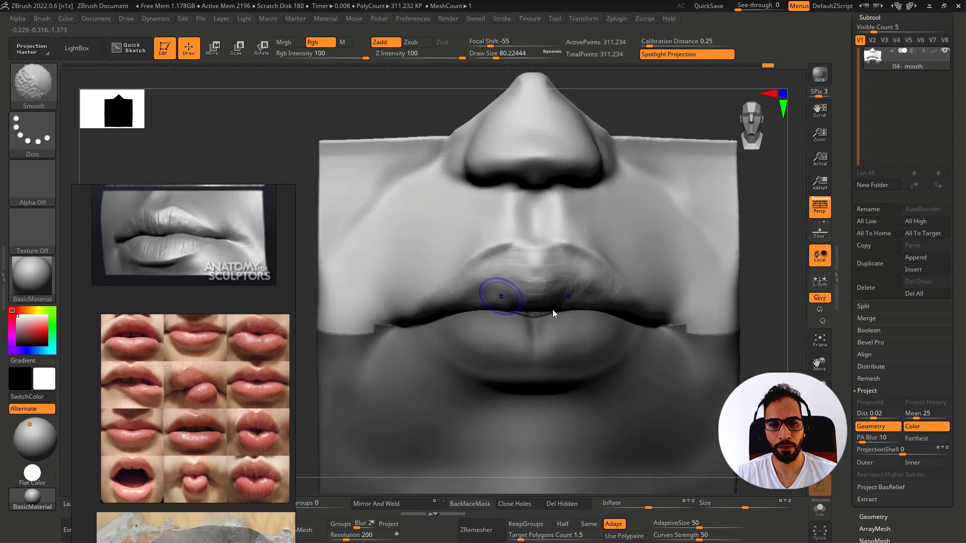
pyautogui.keyDown('ctrl'); pyautogui.moveTo(753, 328); pyautogui.dragTo(747, 325); pyautogui.keyUp('ctrl')
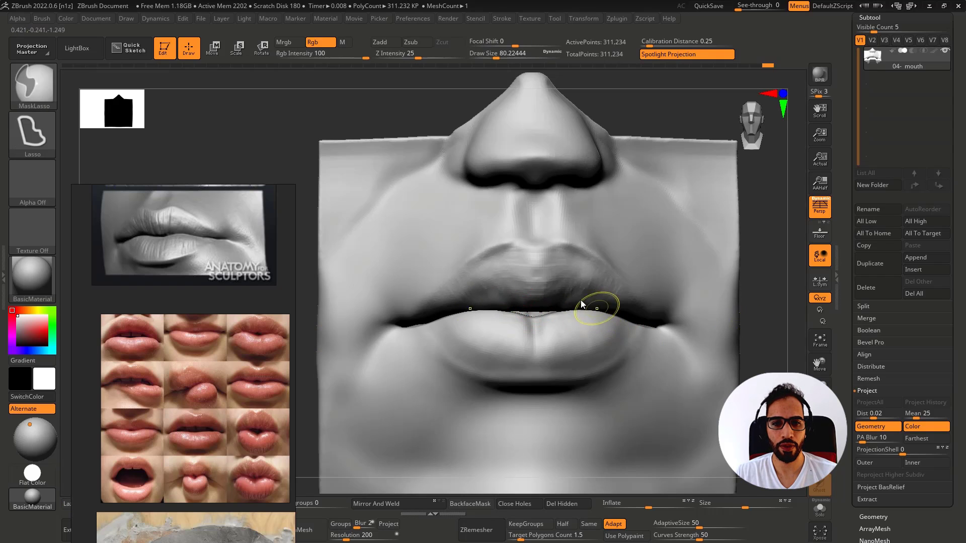
pyautogui.hotkey('ctrl', 'z')
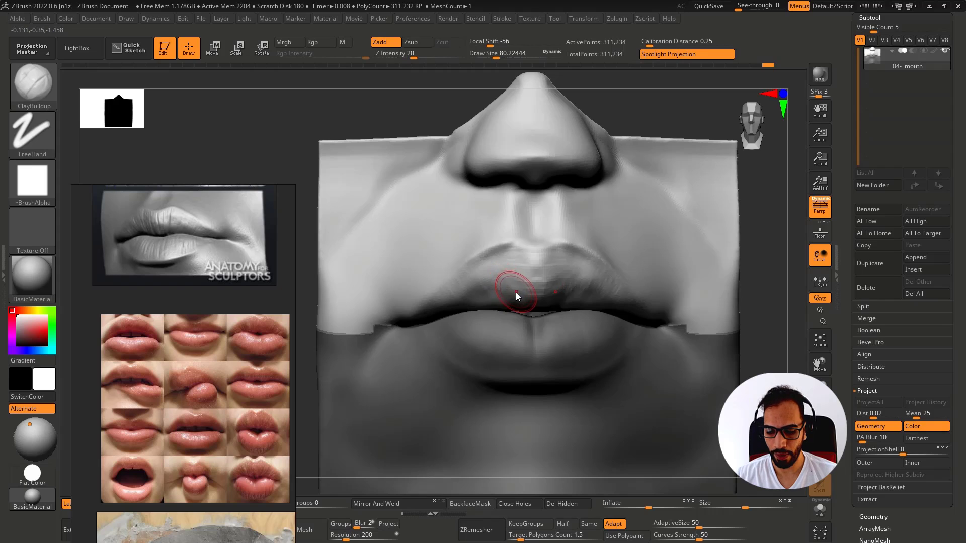
# Step: Carve fine vertical creases across the upper lip with the DamStandard brush at a draw size of about 80
pyautogui.press('b')
pyautogui.press('d')
pyautogui.press('s')
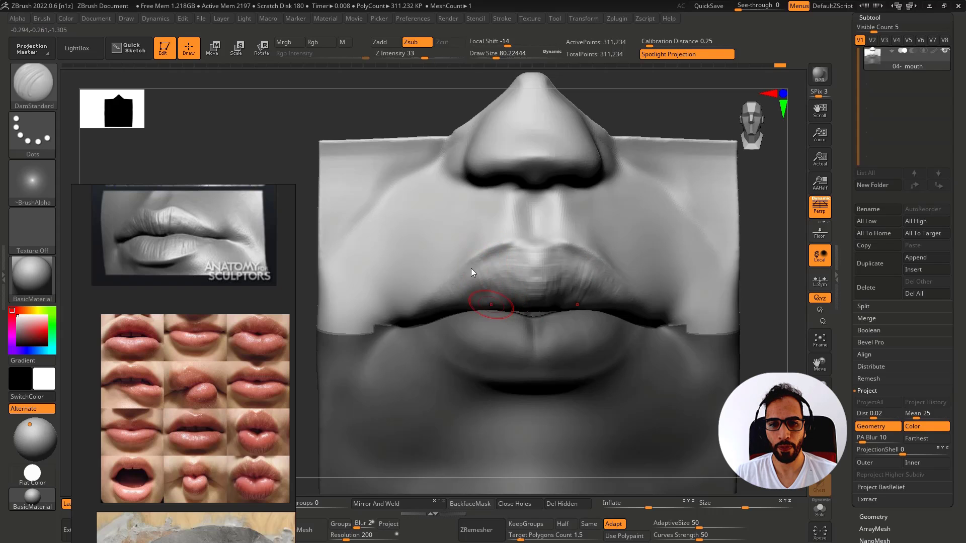
pyautogui.moveTo(453, 302); pyautogui.dragTo(593, 329, button='right')
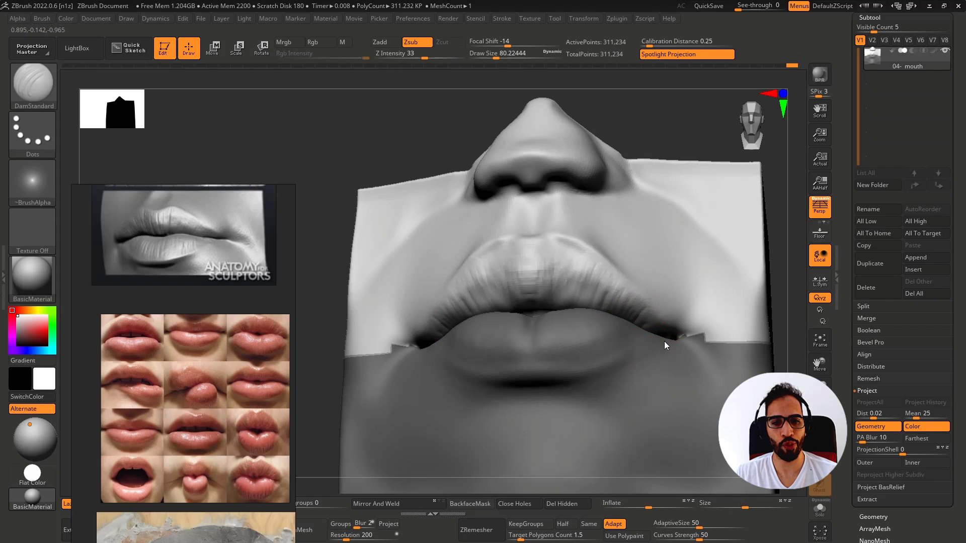
# Step: Carve finer creases across the upper lip and along its upper border with DamStandard at a draw size of about 51
pyautogui.moveTo(641, 333); pyautogui.dragTo(644, 326)
pyautogui.press('[')
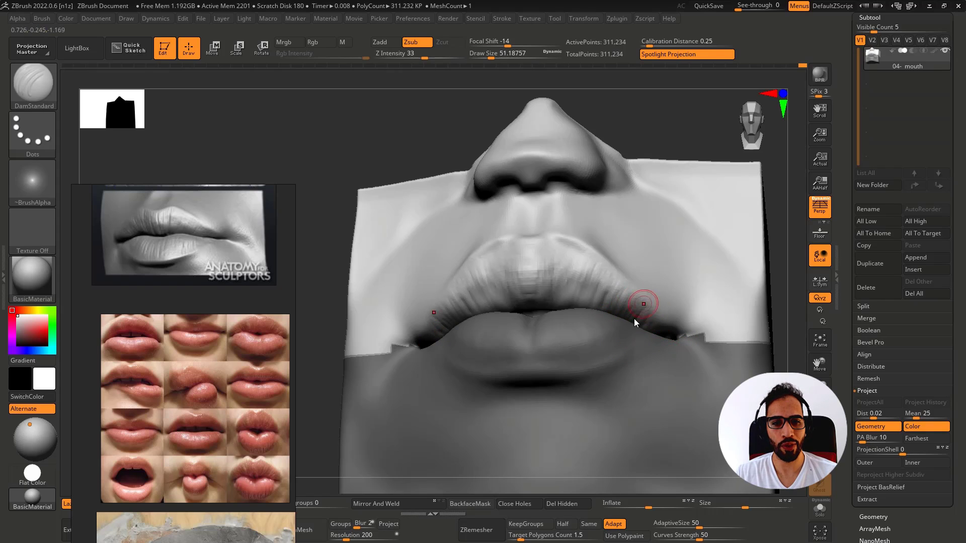
pyautogui.hotkey('ctrl', 'z')
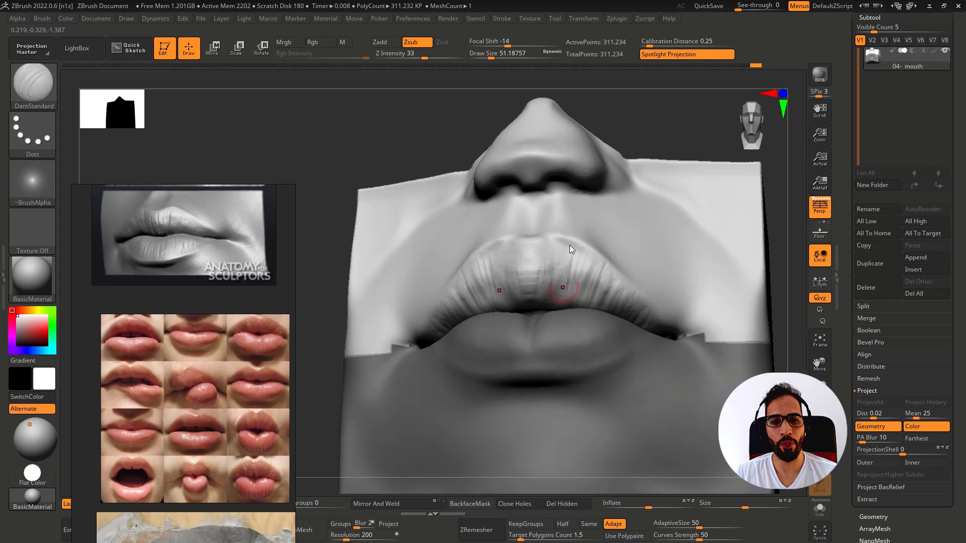
pyautogui.moveTo(573, 261); pyautogui.dragTo(555, 301)
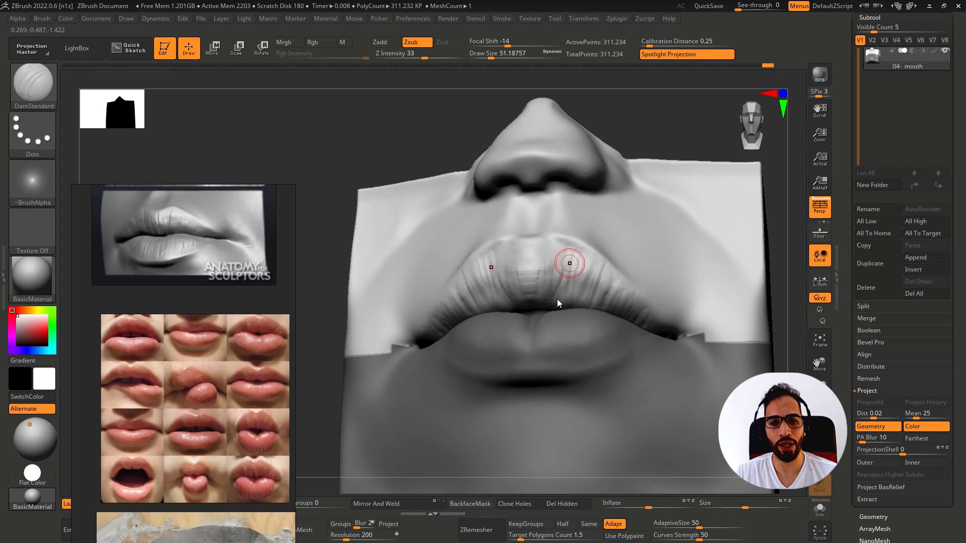
pyautogui.moveTo(552, 287)
pyautogui.mouseDown(button='right')
pyautogui.moveTo(531, 282)
pyautogui.moveTo(544, 270)
pyautogui.moveTo(540, 260)
pyautogui.mouseUp(button='right')
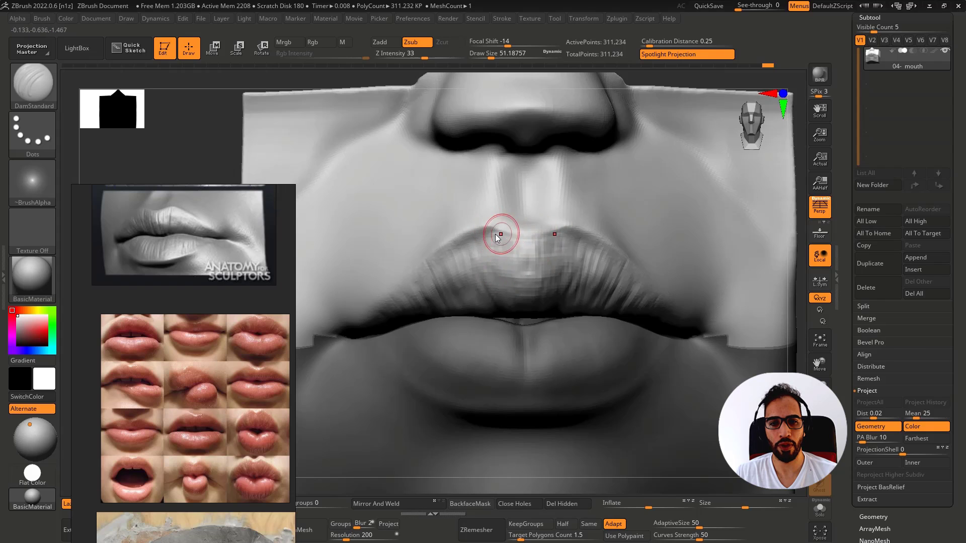
pyautogui.moveTo(520, 237)
pyautogui.mouseDown()
pyautogui.moveTo(477, 241)
pyautogui.moveTo(447, 259)
pyautogui.mouseUp()
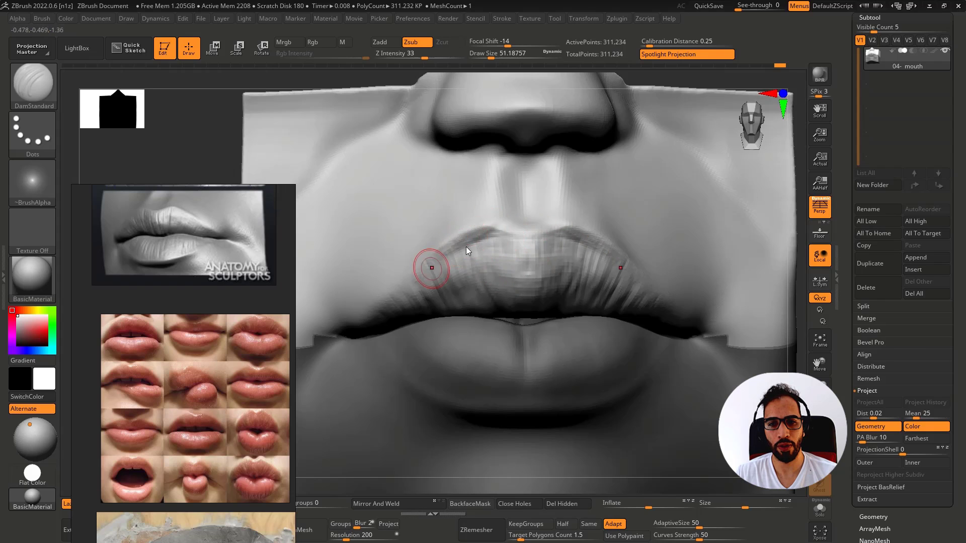
# Step: Raise the upper lip's border around the cupid's bow with the Standard brush at a draw size of about 51
pyautogui.press('b')
pyautogui.press('s')
pyautogui.press('t')
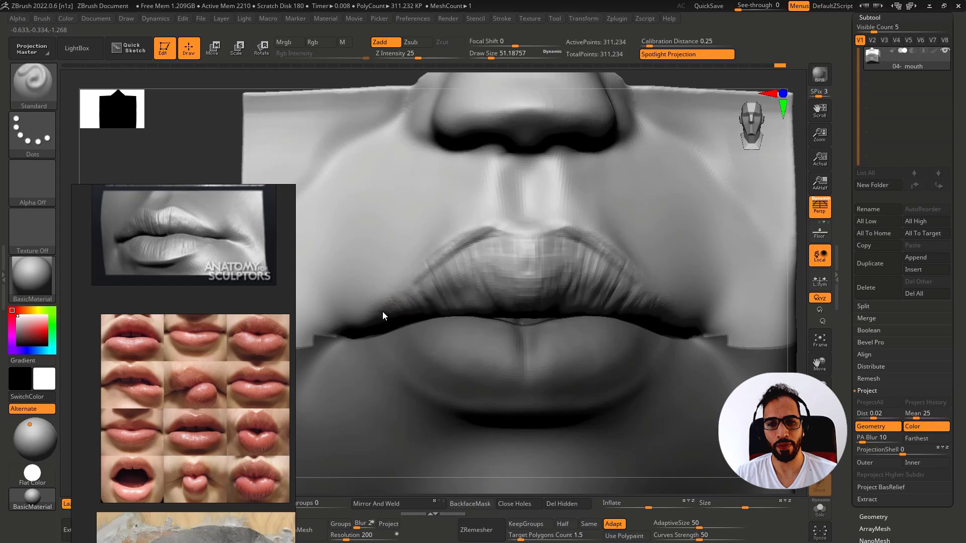
pyautogui.moveTo(399, 286); pyautogui.dragTo(463, 251, button='right')
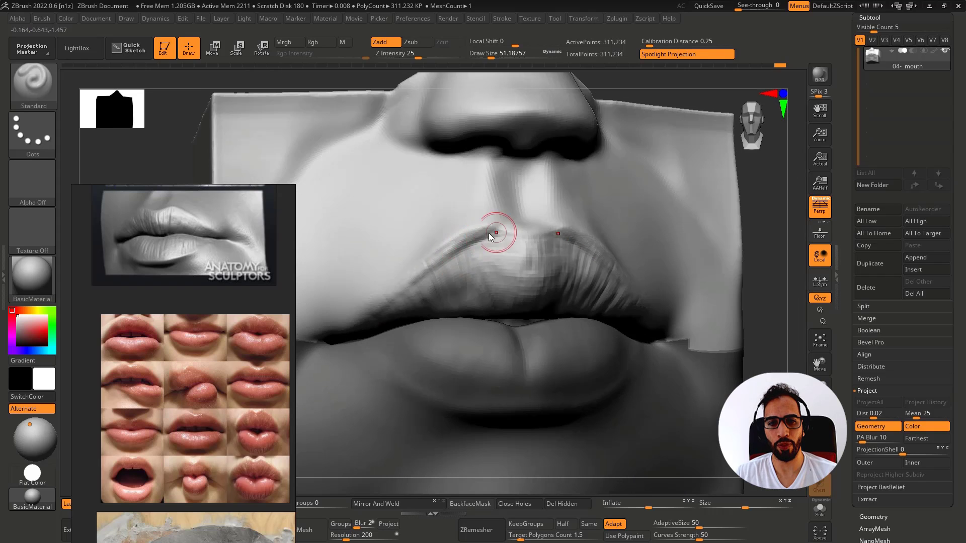
pyautogui.moveTo(510, 237)
pyautogui.mouseDown()
pyautogui.moveTo(526, 243)
pyautogui.moveTo(522, 253)
pyautogui.mouseUp()
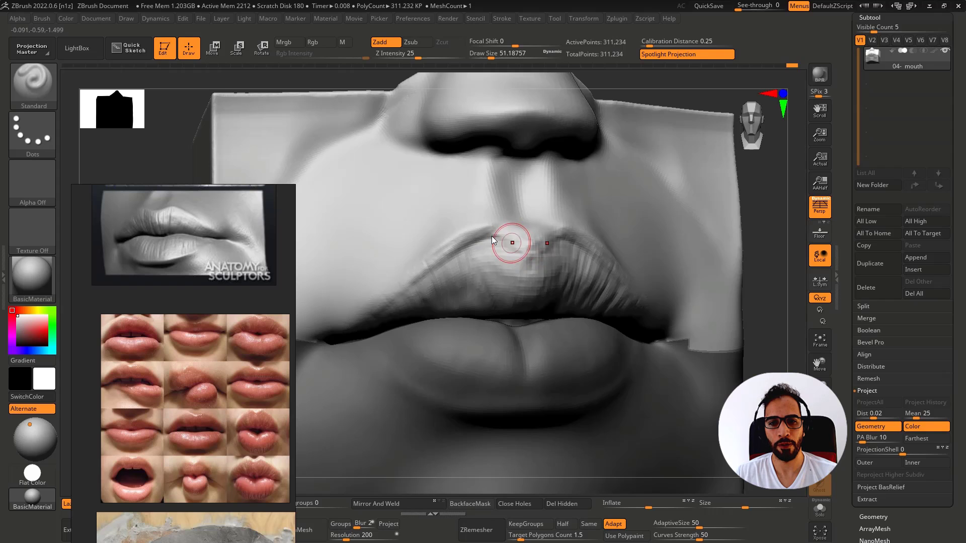
pyautogui.moveTo(412, 284); pyautogui.dragTo(379, 316, button='right')
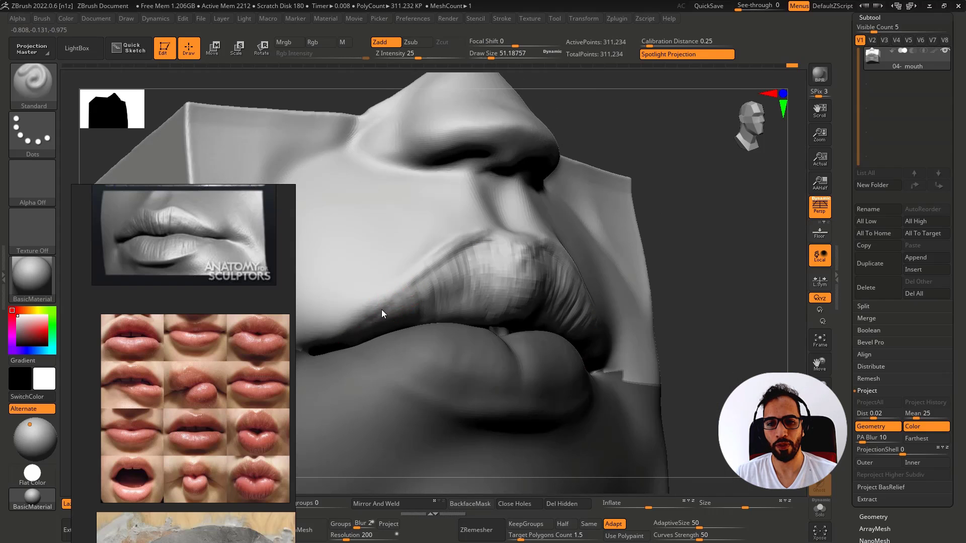
pyautogui.press('shift')
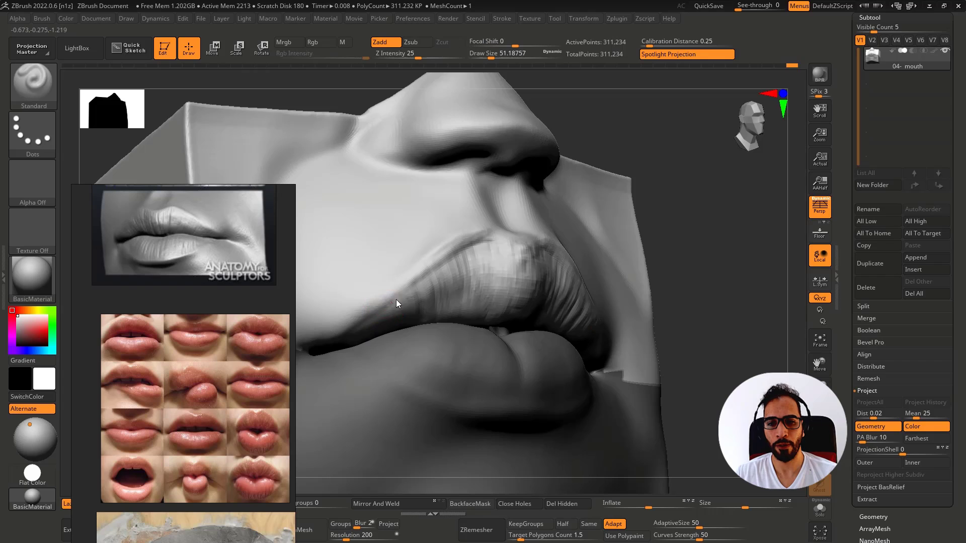
pyautogui.moveTo(464, 271)
pyautogui.mouseDown(button='right')
pyautogui.moveTo(496, 290)
pyautogui.moveTo(492, 244)
pyautogui.moveTo(484, 251)
pyautogui.mouseUp(button='right')
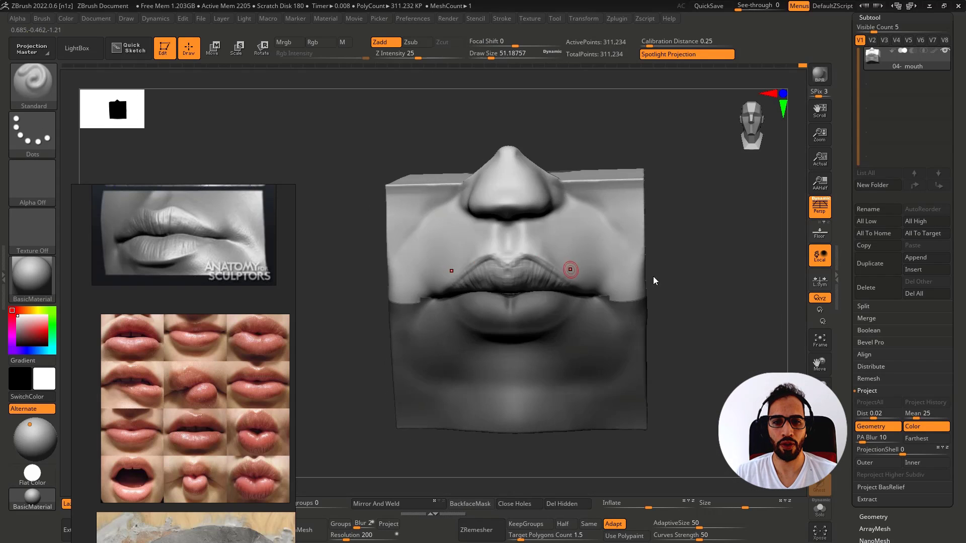
pyautogui.moveTo(508, 294)
pyautogui.mouseDown(button='right')
pyautogui.moveTo(499, 255)
pyautogui.moveTo(488, 300)
pyautogui.mouseUp(button='right')
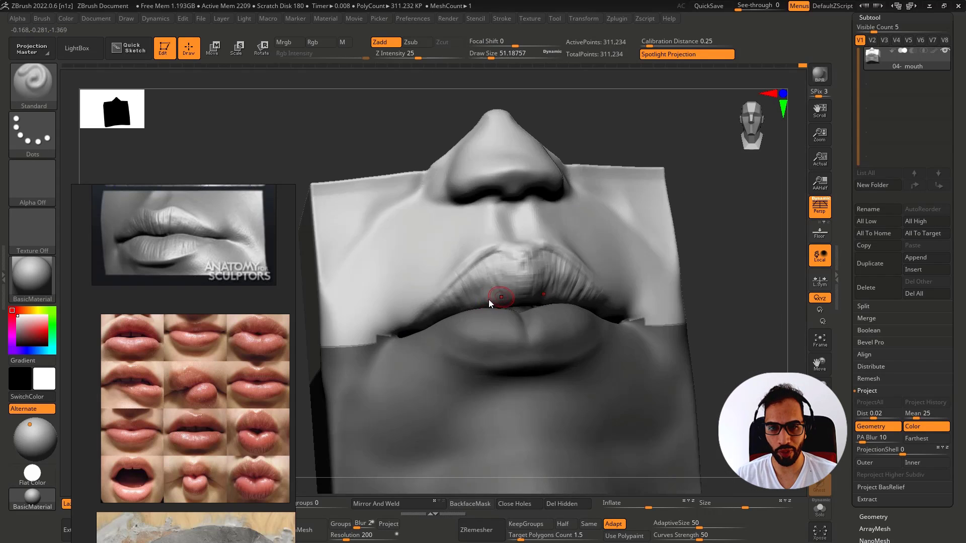
# Step: Add more DamStandard creases to the upper lip and invert the mask to protect it and free the lower lip
pyautogui.moveTo(493, 282); pyautogui.dragTo(455, 305)
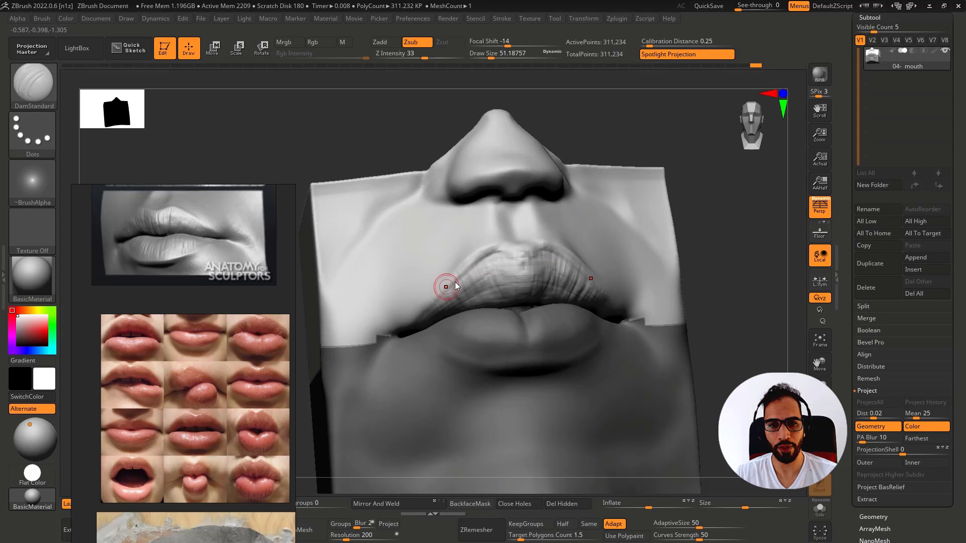
pyautogui.moveTo(466, 325)
pyautogui.keyDown('ctrl'); pyautogui.mouseDown(button='right')
pyautogui.moveTo(443, 341)
pyautogui.moveTo(453, 337)
pyautogui.mouseUp(button='right'); pyautogui.keyUp('ctrl')
pyautogui.keyDown('ctrl'); pyautogui.click(648, 304); pyautogui.keyUp('ctrl')
pyautogui.moveTo(511, 351)
pyautogui.keyDown('ctrl'); pyautogui.mouseDown(button='right')
pyautogui.moveTo(456, 334)
pyautogui.moveTo(549, 304)
pyautogui.mouseUp(button='right'); pyautogui.keyUp('ctrl')
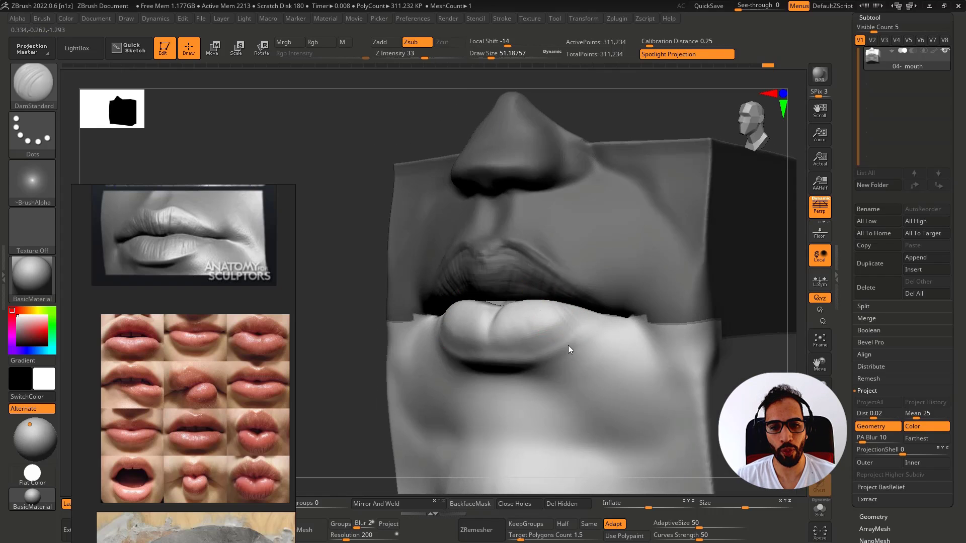
# Step: Carve vertical creases across the lower lip and toward its corners with DamStandard at a draw size of about 74
pyautogui.moveTo(529, 297)
pyautogui.keyDown('shift'); pyautogui.mouseDown(button='right')
pyautogui.moveTo(545, 326)
pyautogui.moveTo(485, 309)
pyautogui.mouseUp(button='right'); pyautogui.keyUp('shift')
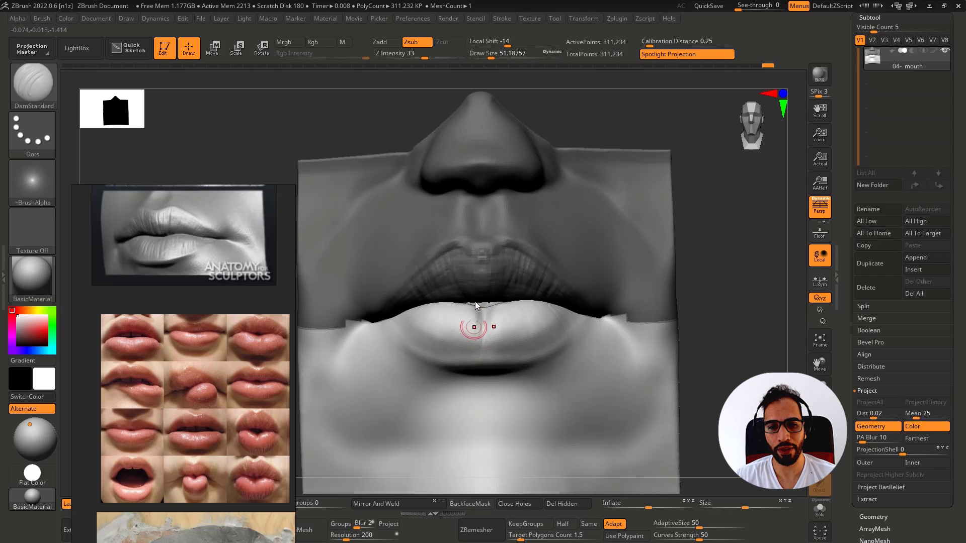
pyautogui.moveTo(469, 318); pyautogui.dragTo(454, 352)
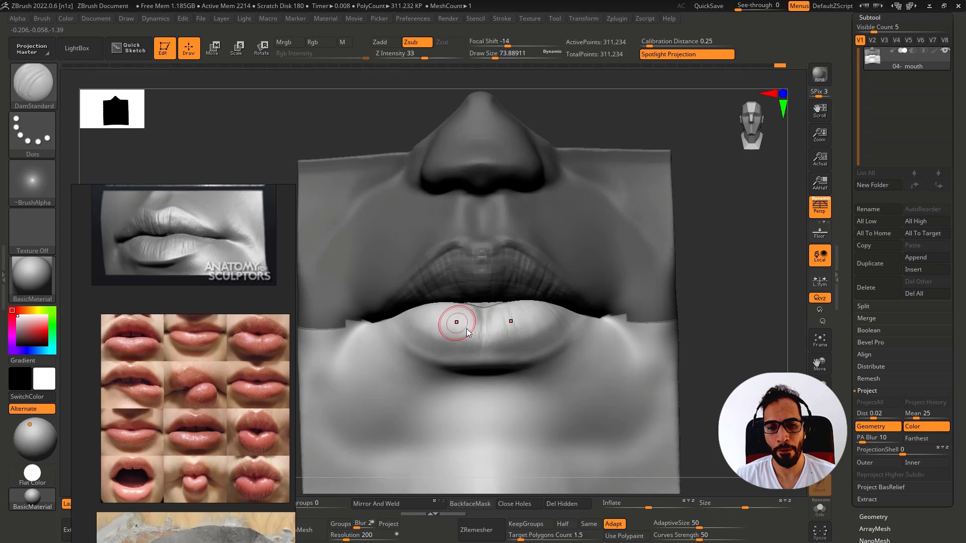
pyautogui.moveTo(456, 323)
pyautogui.mouseDown(button='right')
pyautogui.moveTo(400, 324)
pyautogui.moveTo(497, 297)
pyautogui.moveTo(494, 278)
pyautogui.moveTo(472, 289)
pyautogui.moveTo(554, 257)
pyautogui.mouseUp(button='right')
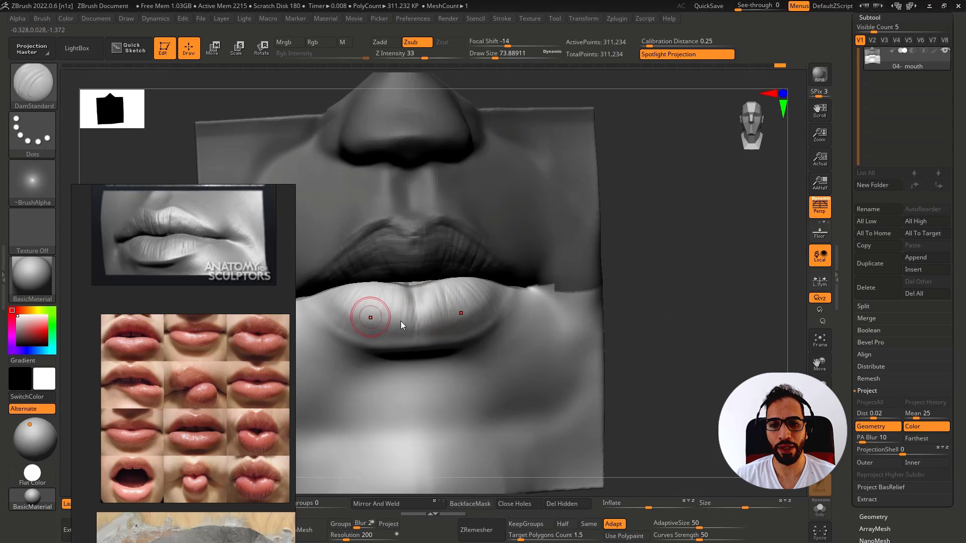
pyautogui.moveTo(401, 321); pyautogui.dragTo(390, 329, button='right')
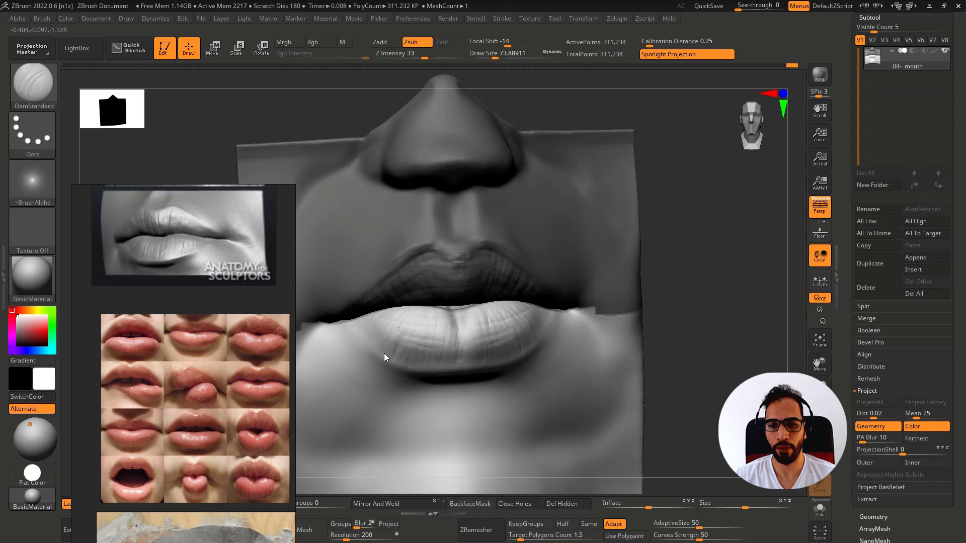
pyautogui.moveTo(384, 353)
pyautogui.mouseDown()
pyautogui.moveTo(400, 320)
pyautogui.moveTo(381, 326)
pyautogui.mouseUp()
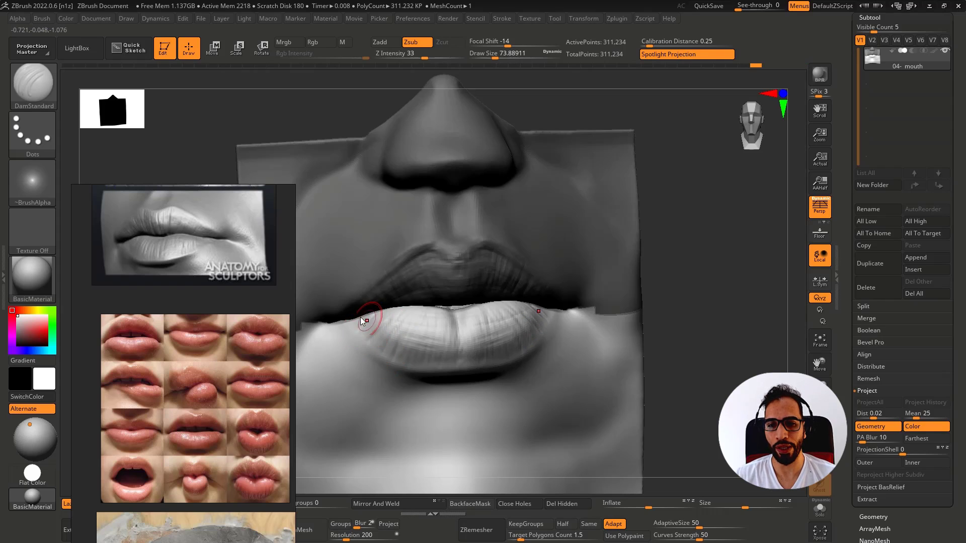
pyautogui.moveTo(426, 325); pyautogui.dragTo(565, 325, button='right')
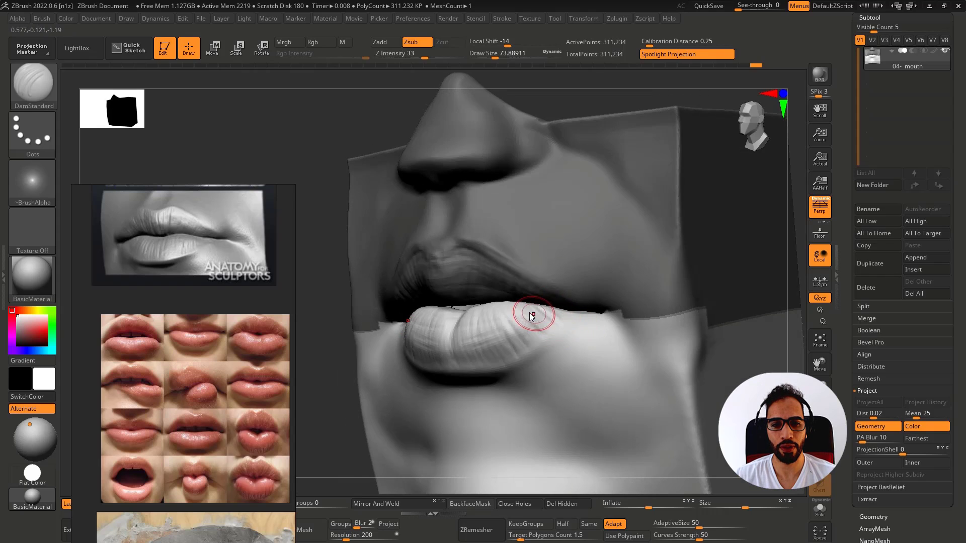
pyautogui.moveTo(551, 333); pyautogui.dragTo(511, 306)
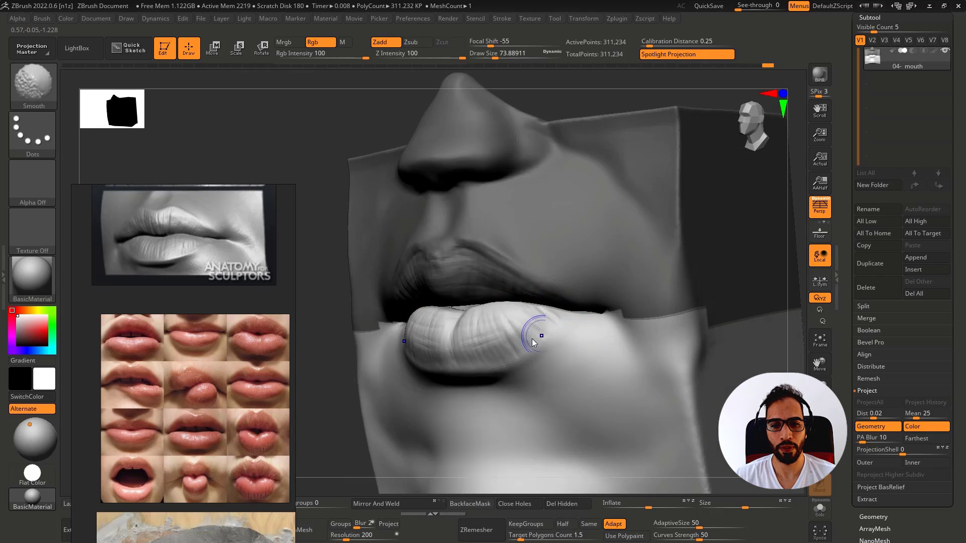
pyautogui.moveTo(494, 342); pyautogui.dragTo(421, 351, button='right')
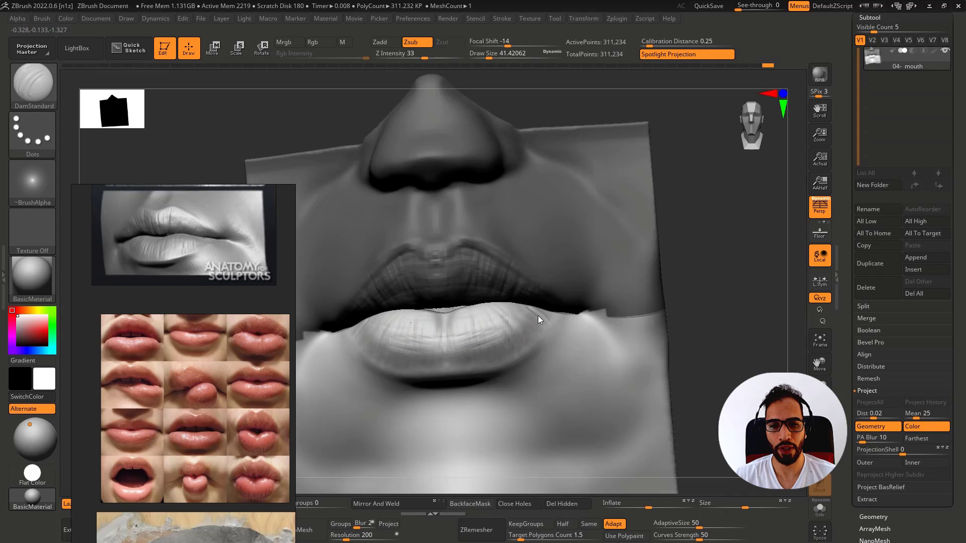
pyautogui.moveTo(428, 317); pyautogui.dragTo(448, 325, button='right')
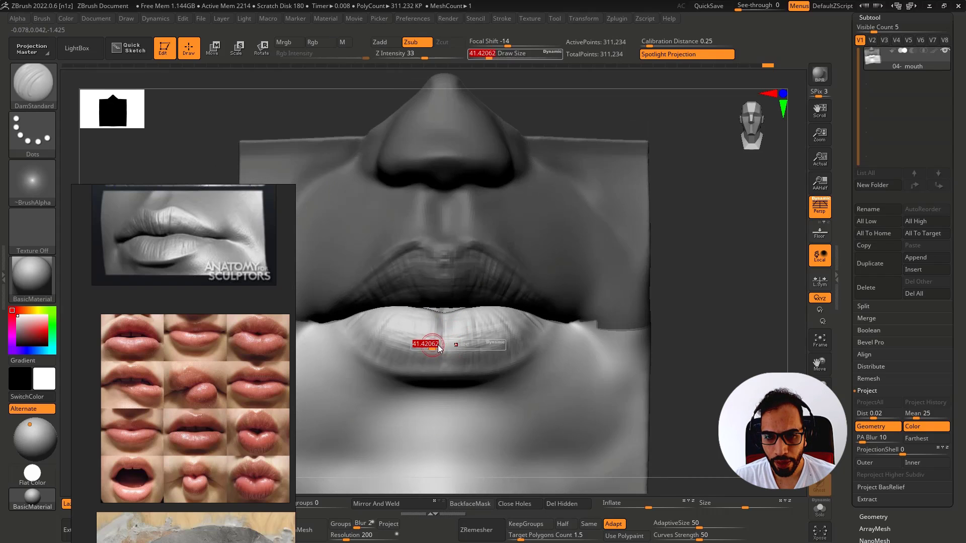
# Step: Soften the lower lip's creases with the Smooth brush at a draw size of about 71
pyautogui.press('shift')
pyautogui.keyDown('shift'); pyautogui.moveTo(432, 335); pyautogui.dragTo(415, 325); pyautogui.keyUp('shift')
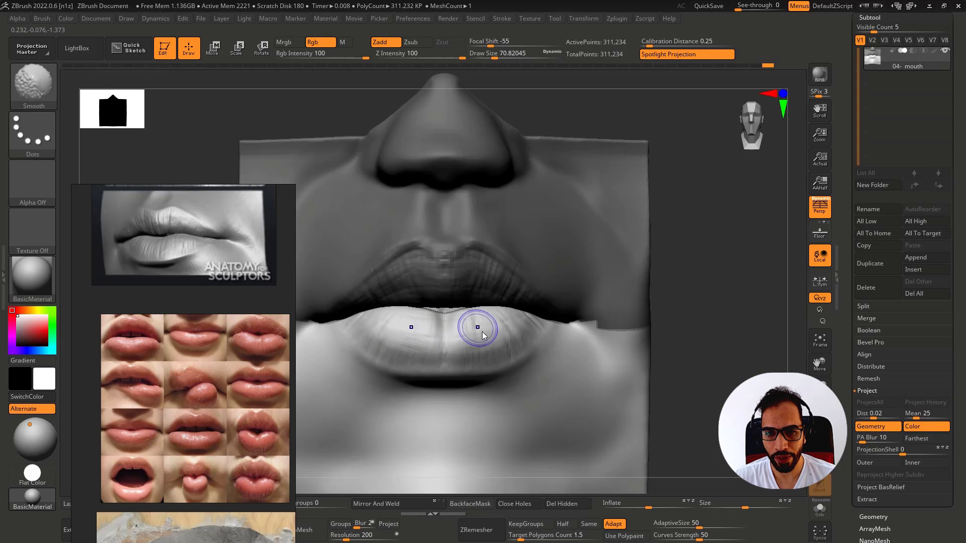
pyautogui.keyDown('shift'); pyautogui.moveTo(474, 327); pyautogui.dragTo(457, 330); pyautogui.keyUp('shift')
pyautogui.moveTo(384, 319)
pyautogui.keyDown('shift'); pyautogui.mouseDown()
pyautogui.moveTo(411, 318)
pyautogui.moveTo(393, 320)
pyautogui.moveTo(423, 338)
pyautogui.mouseUp(); pyautogui.keyUp('shift')
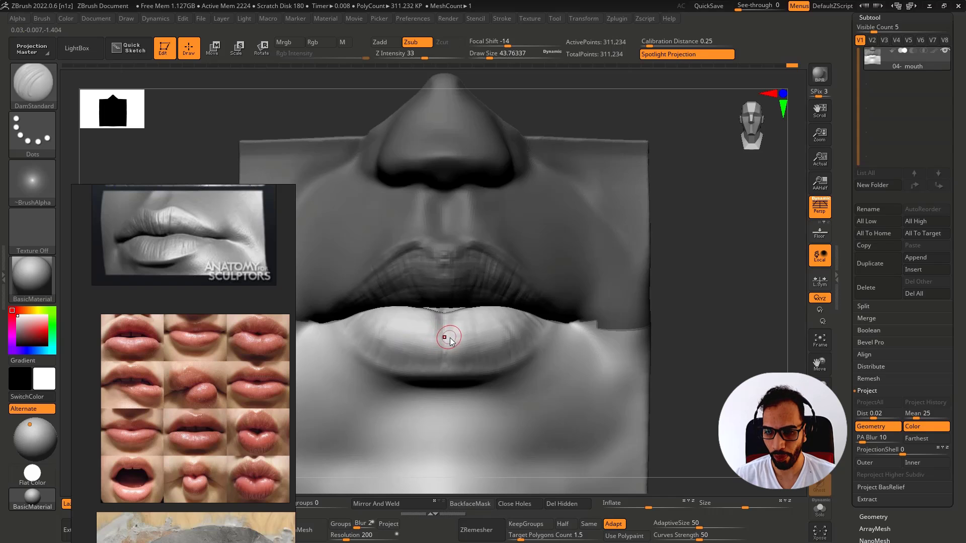
# Step: Clear the mask and subdivide the mouth mesh once
pyautogui.moveTo(467, 328); pyautogui.dragTo(460, 339, button='right')
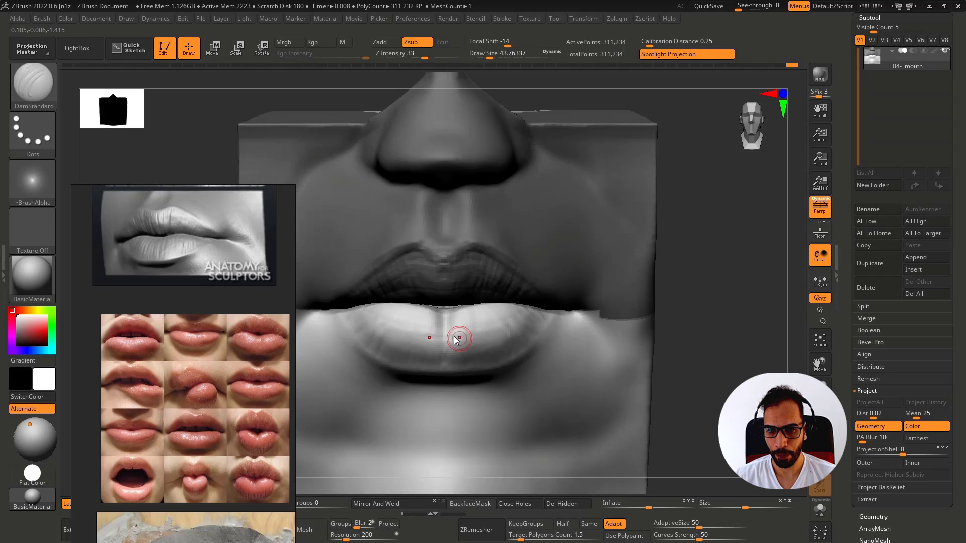
pyautogui.moveTo(517, 359)
pyautogui.keyDown('ctrl'); pyautogui.mouseDown(button='right')
pyautogui.moveTo(537, 352)
pyautogui.moveTo(496, 345)
pyautogui.mouseUp(button='right'); pyautogui.keyUp('ctrl')
pyautogui.hotkey('ctrl', 'd')
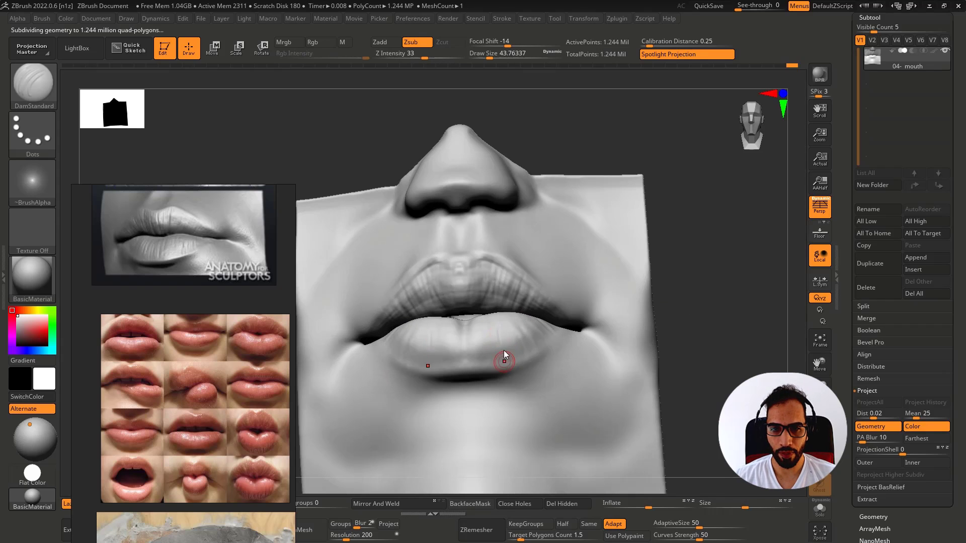
pyautogui.press('ctrl')
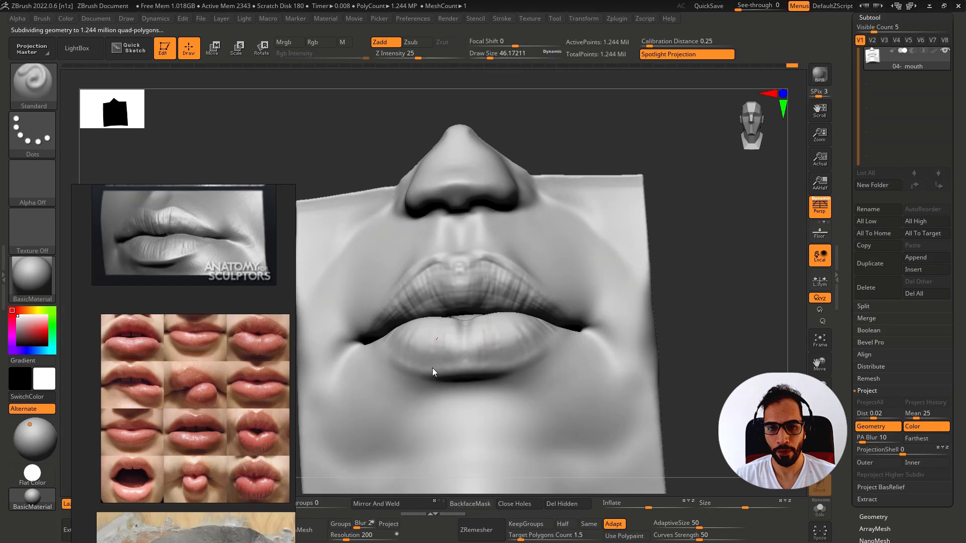
# Step: Touch up the lower lip's surface with the Standard brush at a draw size of about 46 and smooth it
pyautogui.click(424, 347)
pyautogui.moveTo(426, 350); pyautogui.dragTo(430, 338, button='right')
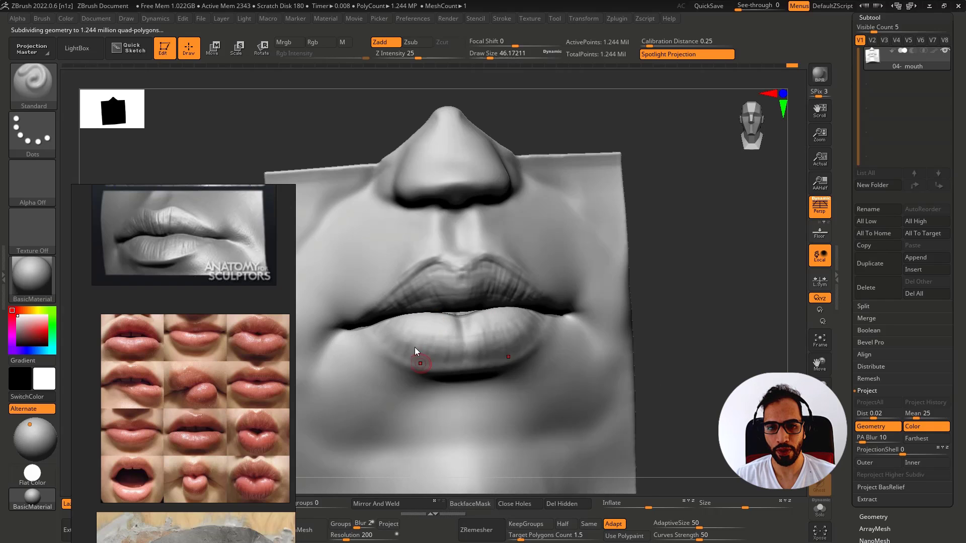
pyautogui.keyDown('shift'); pyautogui.moveTo(387, 326); pyautogui.dragTo(434, 336); pyautogui.keyUp('shift')
pyautogui.moveTo(423, 335); pyautogui.dragTo(450, 332, button='right')
# Step: Carve fresh fine vertical creases into the subdivided lower lip with DamStandard at a draw size of about 65
pyautogui.press('b')
pyautogui.press('d')
pyautogui.press('s')
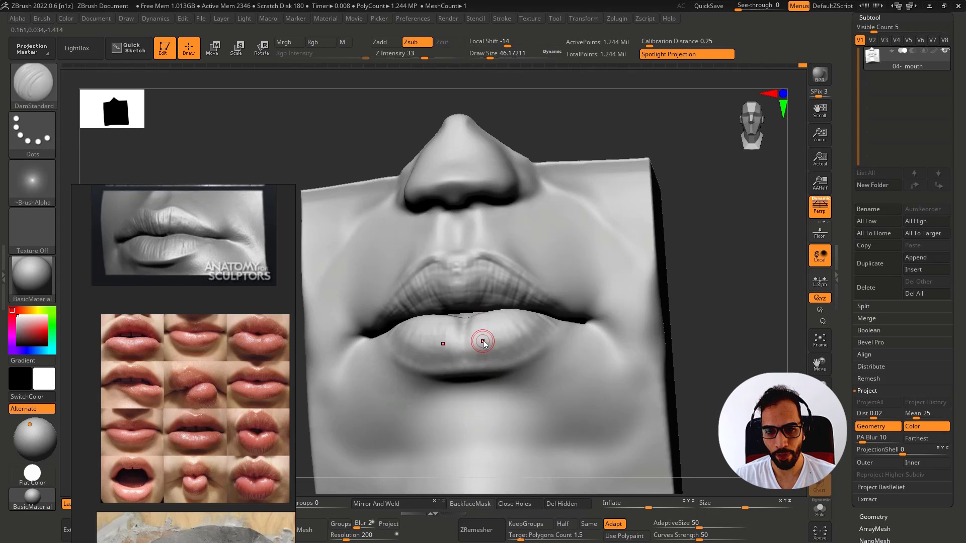
pyautogui.moveTo(433, 336)
pyautogui.mouseDown()
pyautogui.moveTo(397, 347)
pyautogui.moveTo(487, 355)
pyautogui.mouseUp()
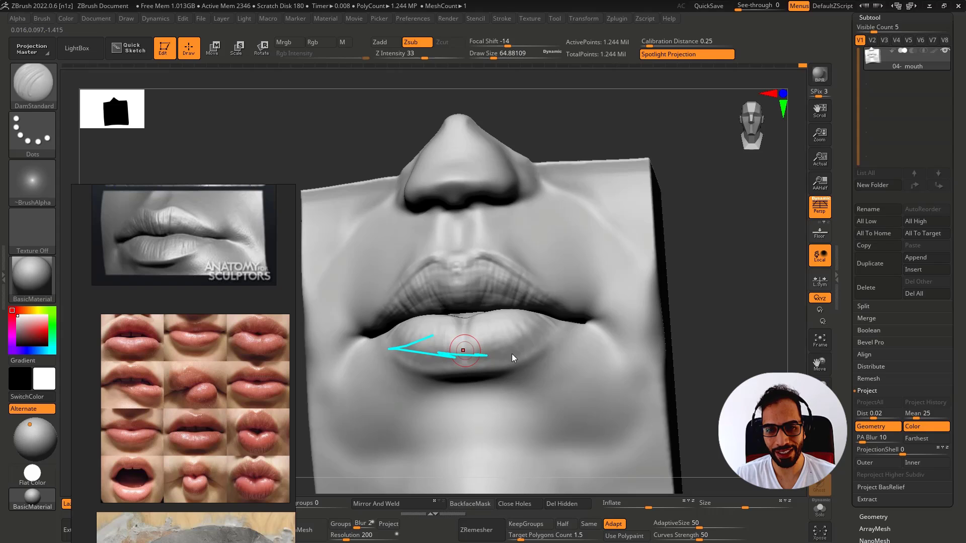
pyautogui.moveTo(514, 353)
pyautogui.mouseDown(button='right')
pyautogui.moveTo(526, 331)
pyautogui.moveTo(517, 354)
pyautogui.mouseUp(button='right')
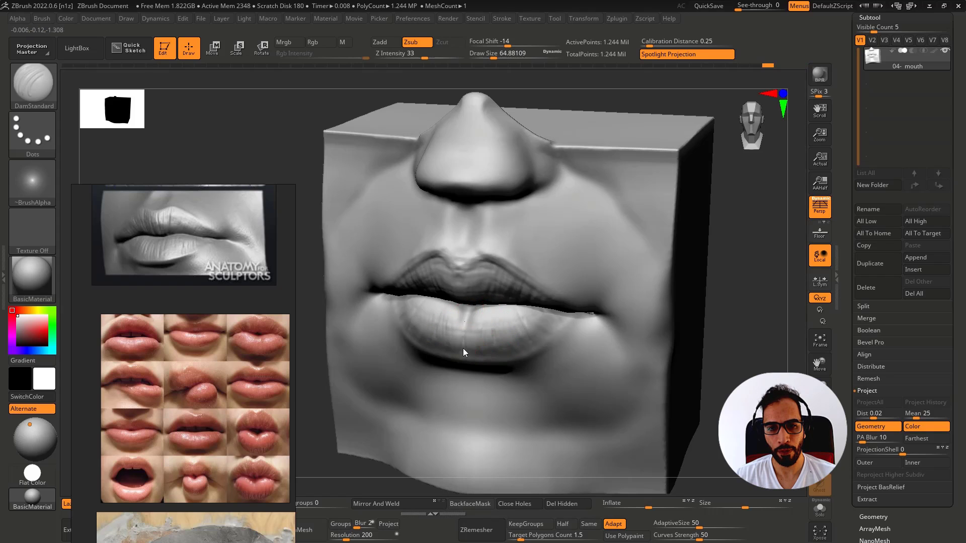
pyautogui.moveTo(463, 353); pyautogui.dragTo(459, 345, button='right')
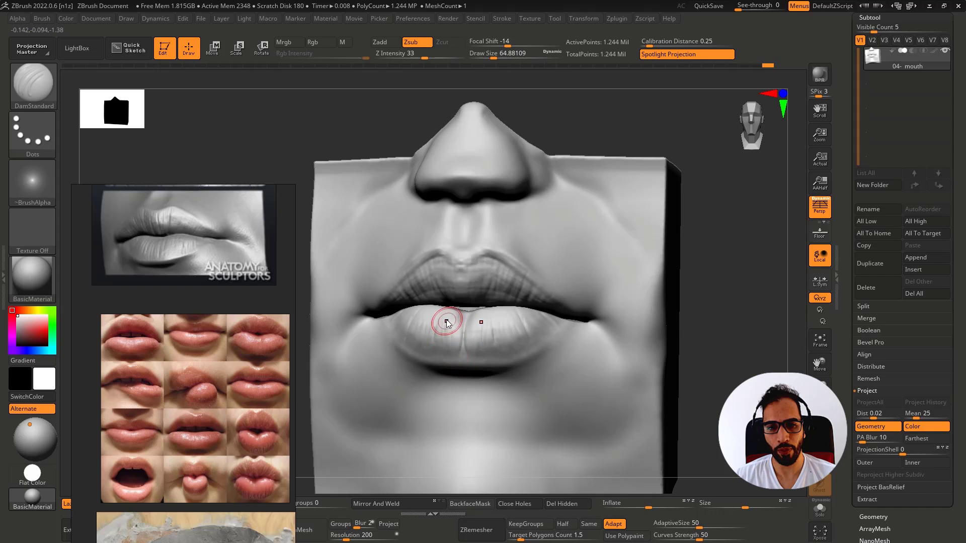
pyautogui.moveTo(455, 303)
pyautogui.mouseDown(button='right')
pyautogui.moveTo(448, 333)
pyautogui.moveTo(427, 329)
pyautogui.mouseUp(button='right')
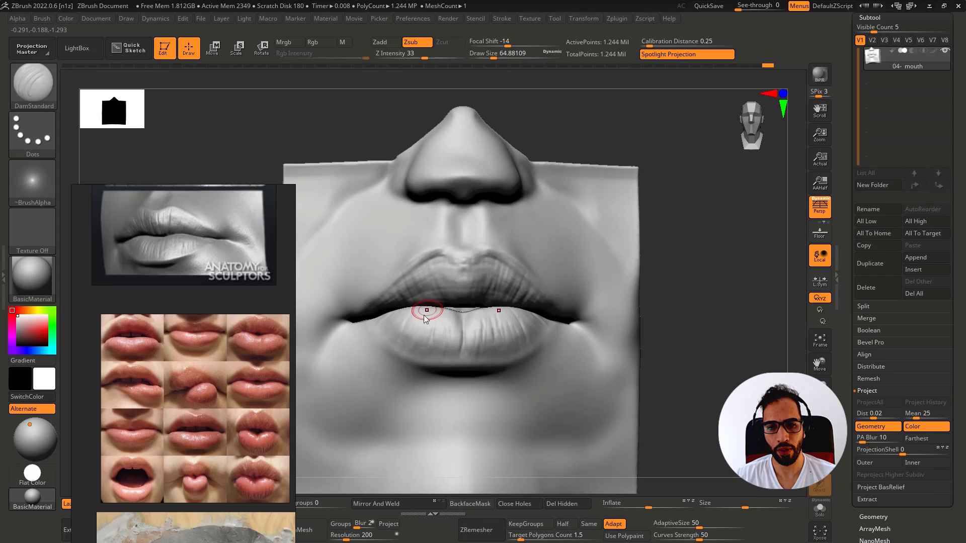
pyautogui.moveTo(424, 311); pyautogui.dragTo(418, 326)
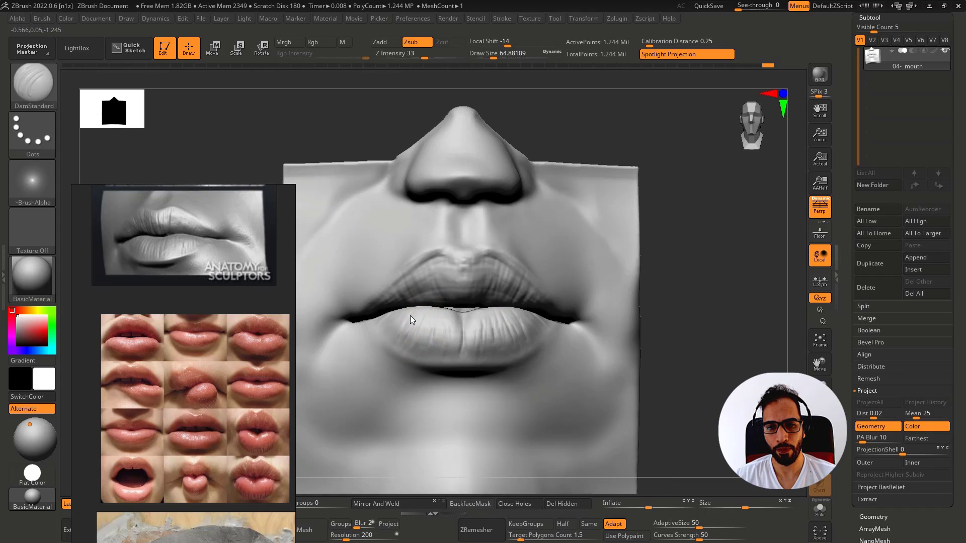
# Step: Switch to the Standard brush for sculpting the mouth mesh
pyautogui.press('shift')
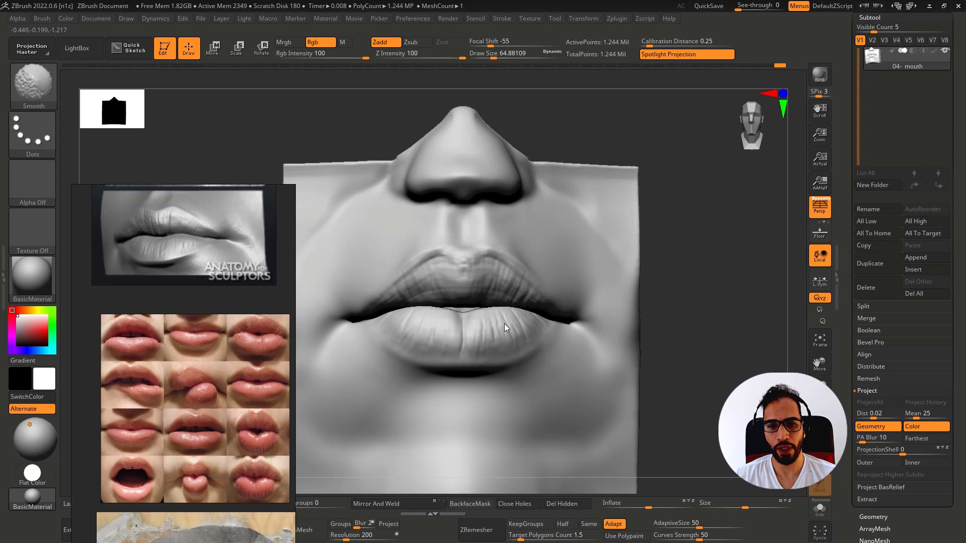
pyautogui.keyDown('ctrl'); pyautogui.moveTo(506, 336); pyautogui.dragTo(488, 318, button='right'); pyautogui.keyUp('ctrl')
pyautogui.moveTo(621, 296); pyautogui.dragTo(578, 299, button='right')
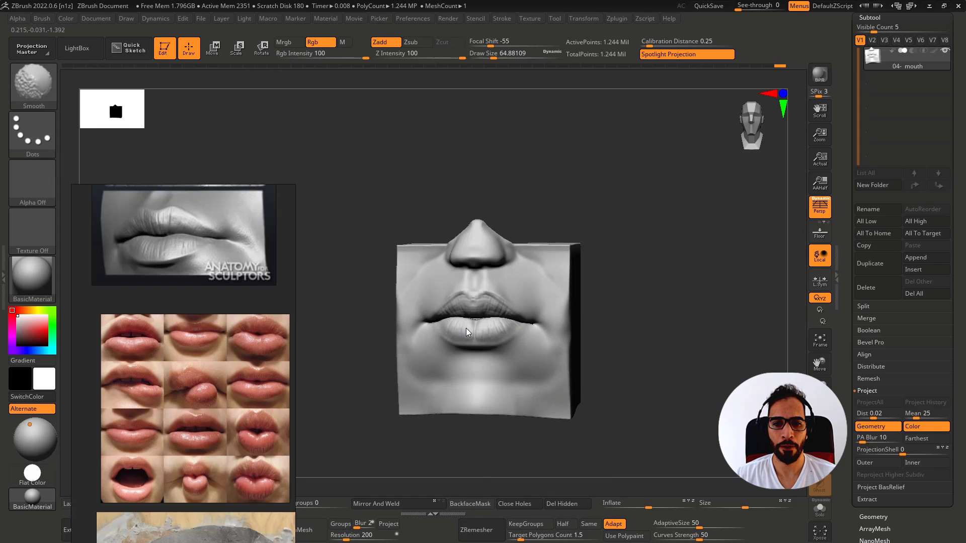
pyautogui.moveTo(499, 319)
pyautogui.keyDown('ctrl'); pyautogui.mouseDown(button='right')
pyautogui.moveTo(475, 352)
pyautogui.moveTo(475, 330)
pyautogui.moveTo(460, 330)
pyautogui.moveTo(479, 300)
pyautogui.moveTo(501, 334)
pyautogui.moveTo(556, 360)
pyautogui.moveTo(508, 328)
pyautogui.moveTo(547, 305)
pyautogui.mouseUp(button='right'); pyautogui.keyUp('ctrl')
pyautogui.press('b')
pyautogui.press('s')
pyautogui.press('t')
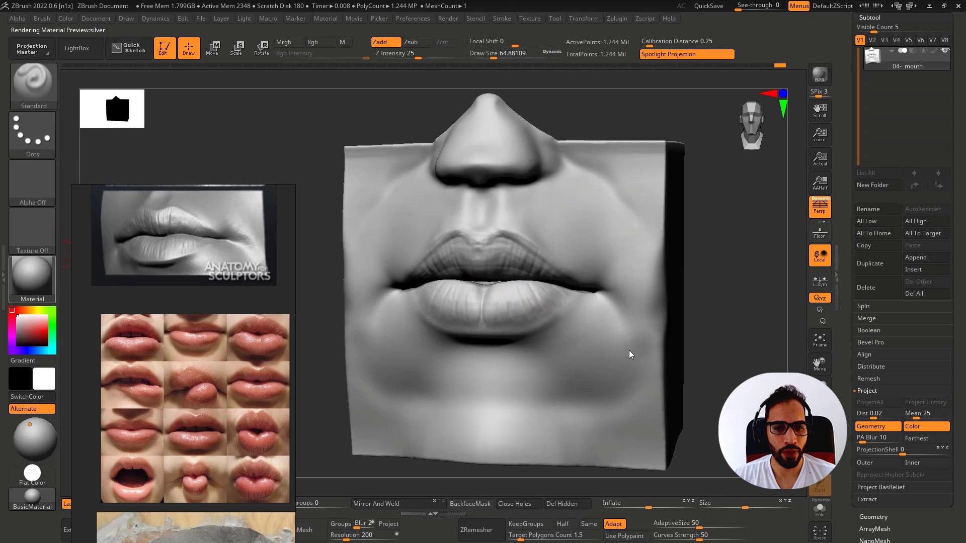
# Step: Apply the SkinShade4 material to the mouth mesh and tint it a pale skin tone
pyautogui.press('m')
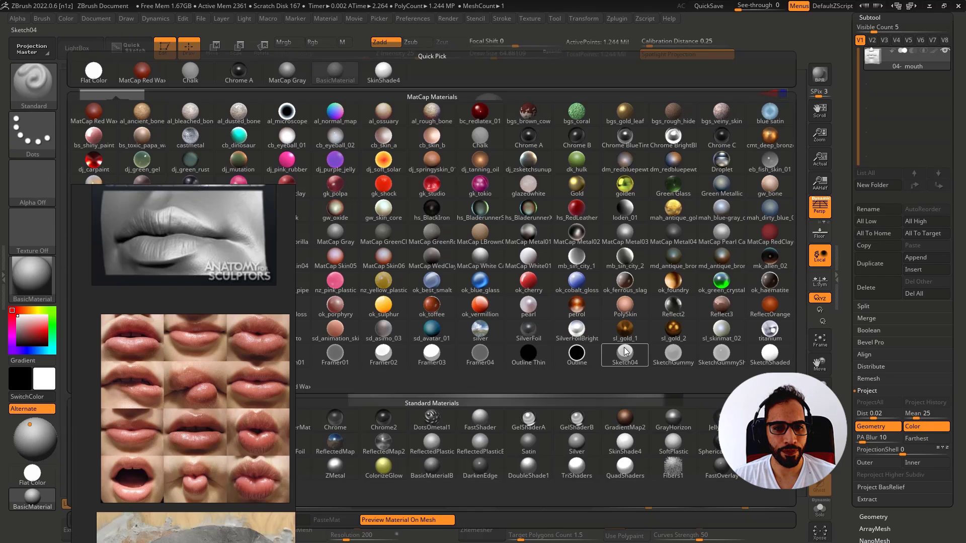
pyautogui.click(625, 445)
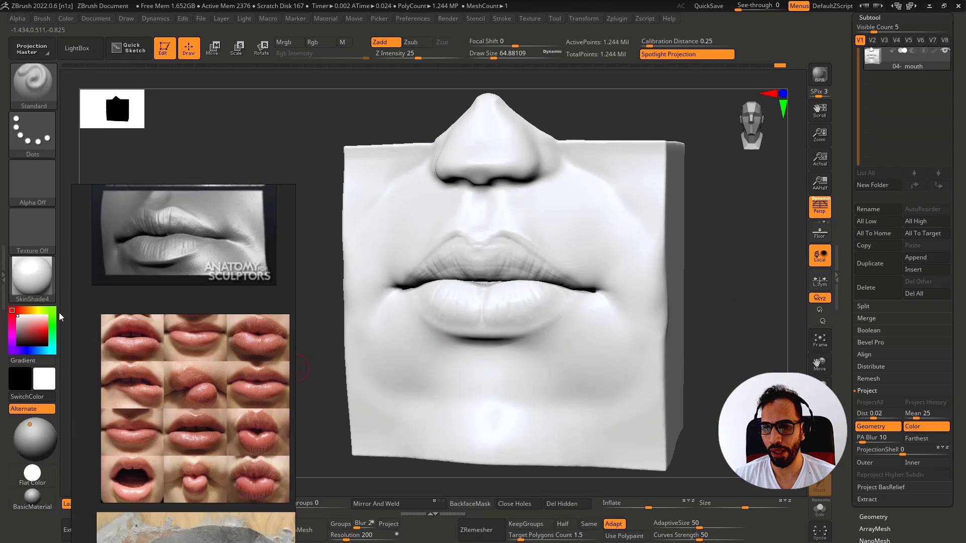
pyautogui.moveTo(26, 330)
pyautogui.mouseDown()
pyautogui.moveTo(32, 305)
pyautogui.moveTo(26, 322)
pyautogui.mouseUp()
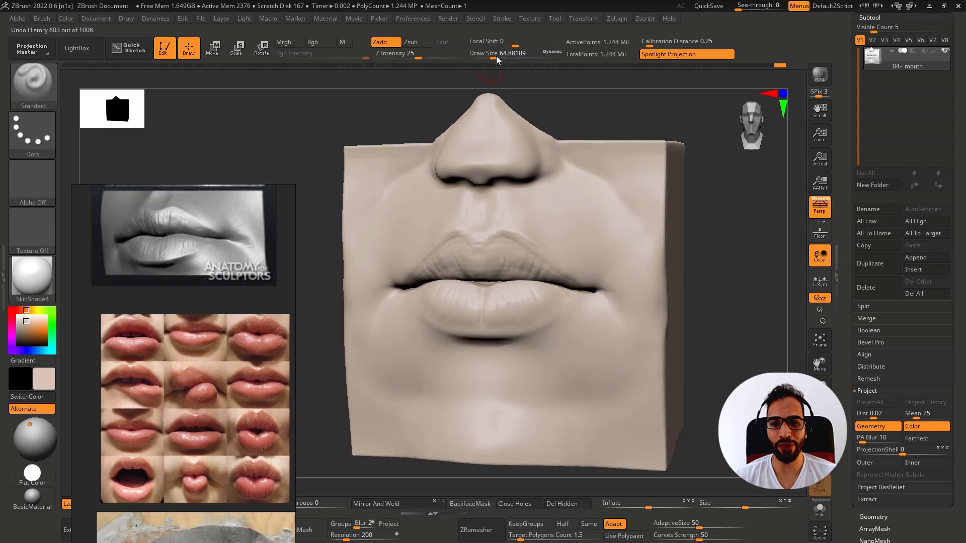
# Step: Turn on the wax preview in the render properties and set the SkinShade4 material's wax strength to 25
pyautogui.click(449, 20)
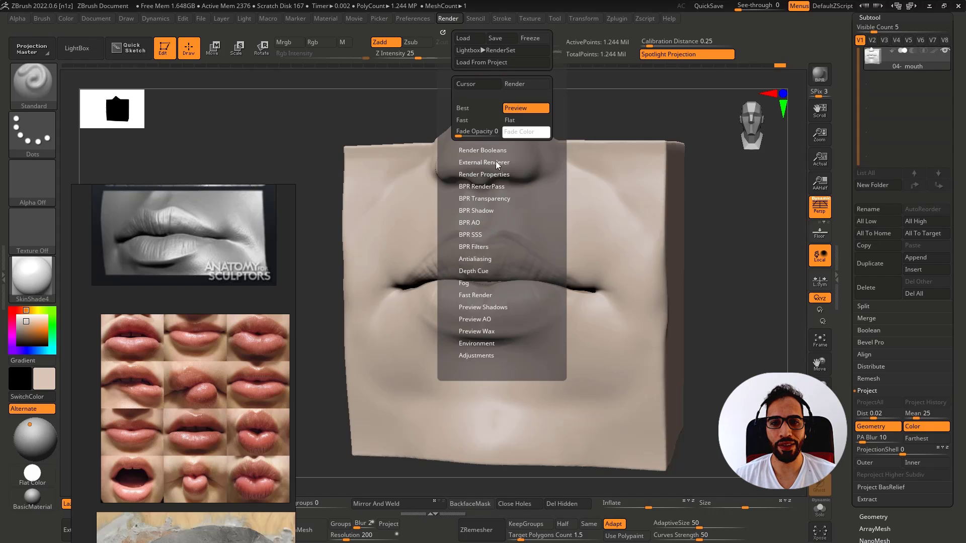
pyautogui.click(487, 177)
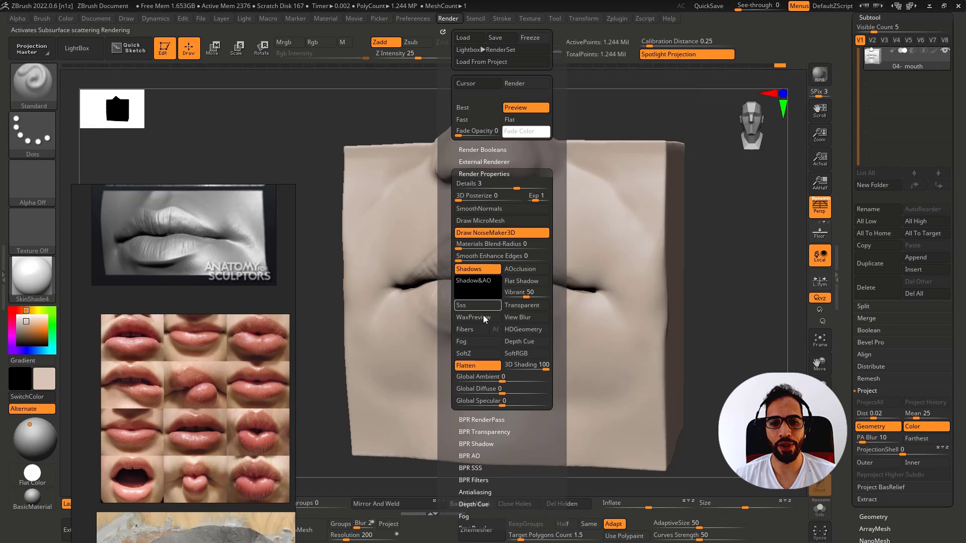
pyautogui.click(3, 256)
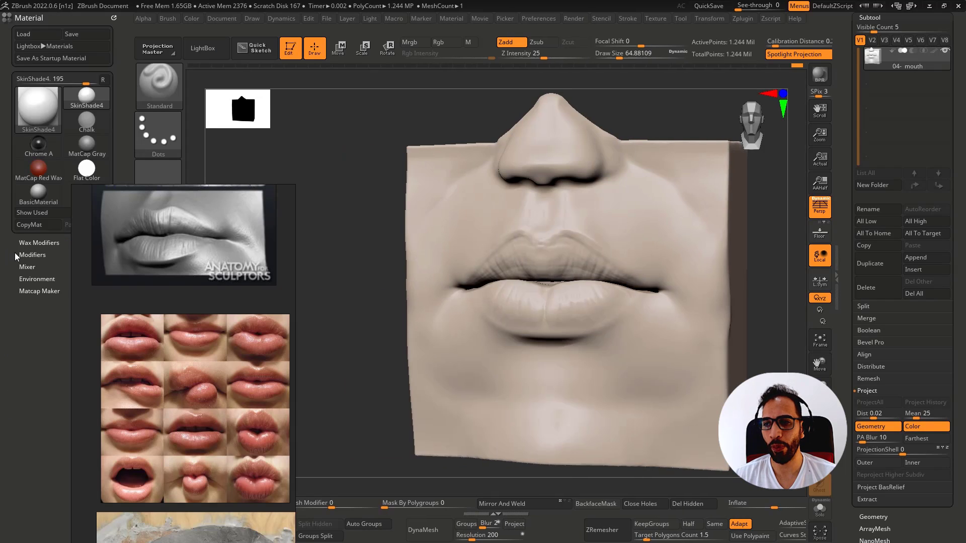
pyautogui.click(33, 244)
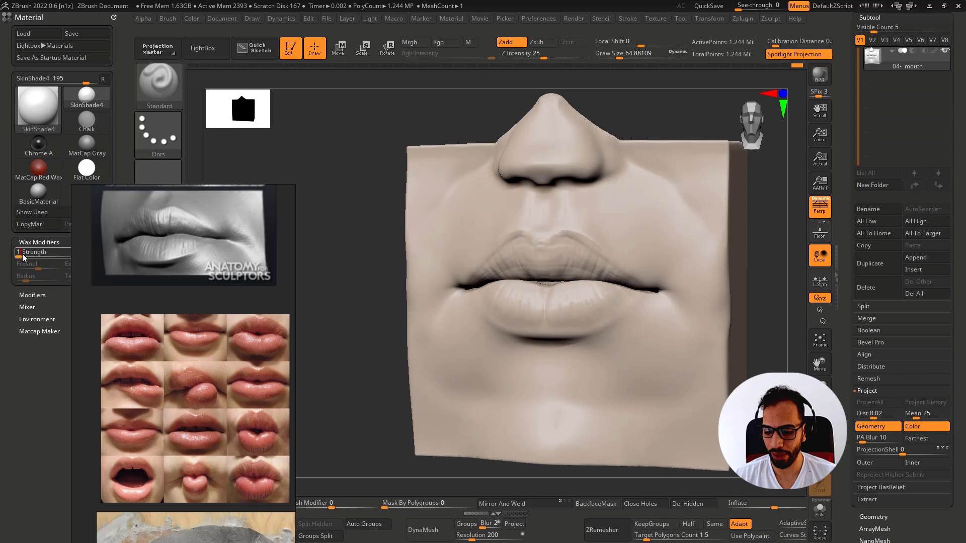
pyautogui.moveTo(22, 257); pyautogui.dragTo(26, 257)
pyautogui.press('Return')
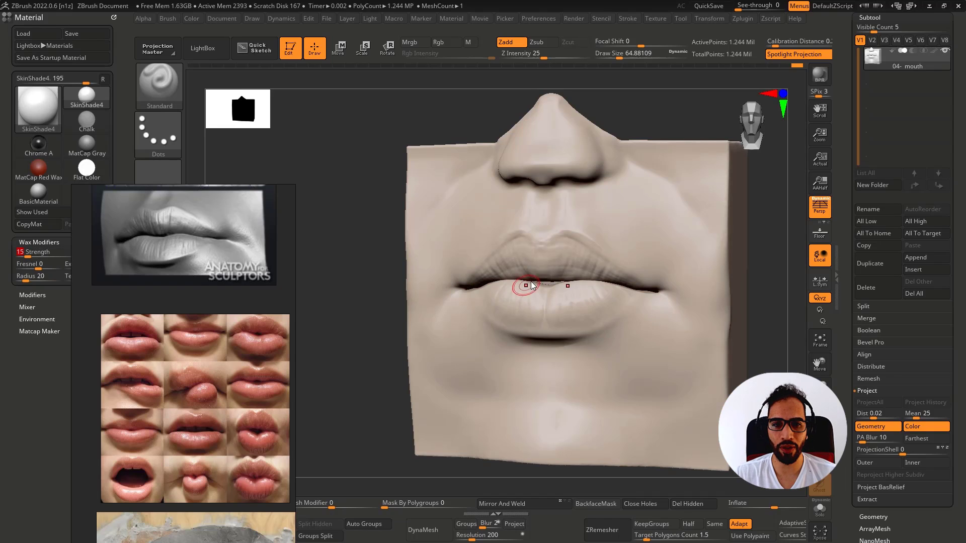
pyautogui.moveTo(531, 282); pyautogui.dragTo(521, 285, button='right')
pyautogui.moveTo(32, 258); pyautogui.dragTo(41, 258)
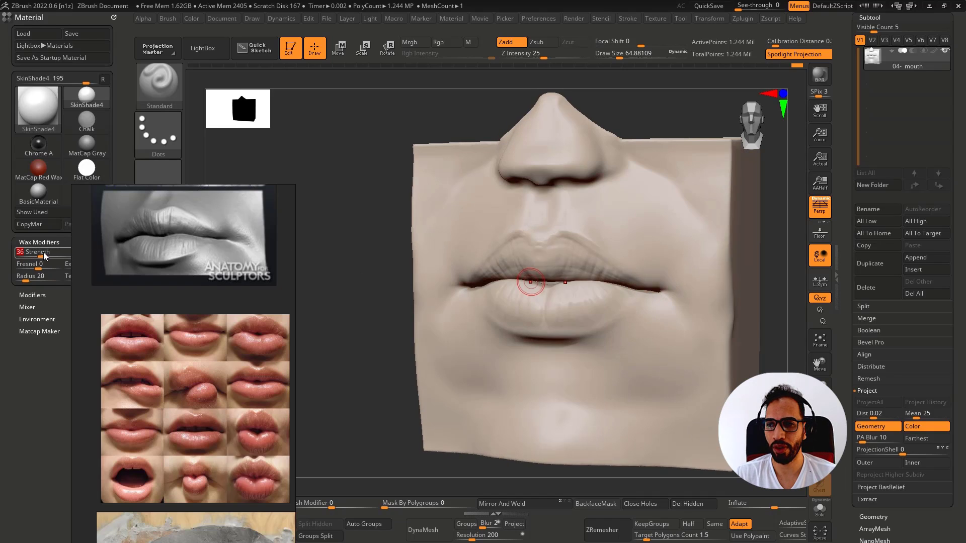
pyautogui.write('25')
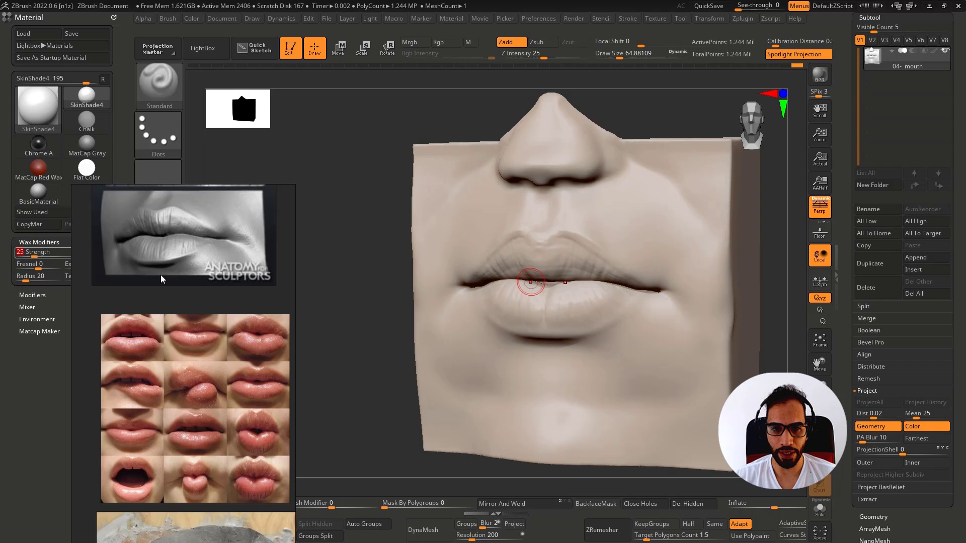
# Step: Close the material settings and place the lip reference images beside the mouth model
pyautogui.keyDown('shift'); pyautogui.moveTo(511, 297); pyautogui.dragTo(535, 273, button='right'); pyautogui.keyUp('shift')
pyautogui.moveTo(540, 305)
pyautogui.mouseDown(button='right')
pyautogui.moveTo(568, 306)
pyautogui.moveTo(560, 285)
pyautogui.moveTo(614, 285)
pyautogui.moveTo(595, 292)
pyautogui.moveTo(592, 267)
pyautogui.moveTo(593, 282)
pyautogui.mouseUp(button='right')
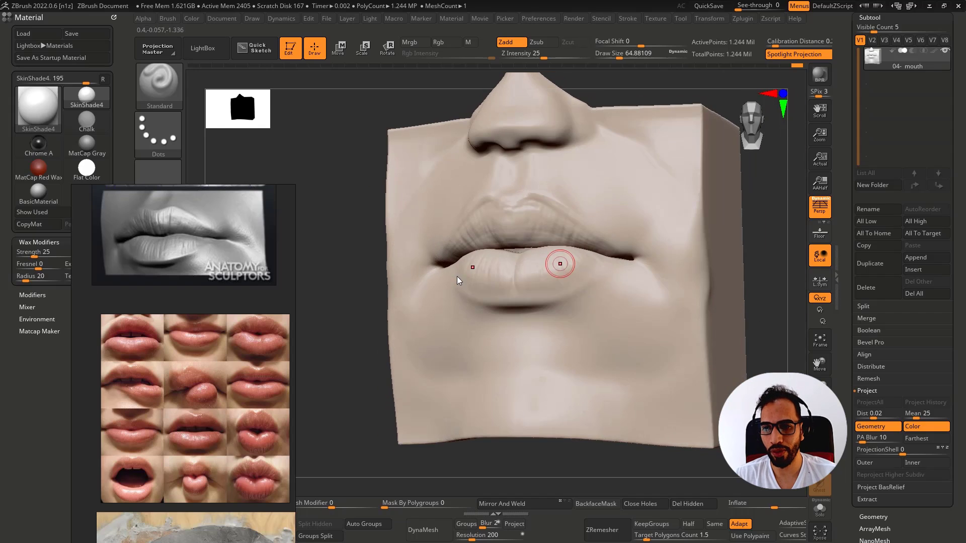
pyautogui.moveTo(196, 263); pyautogui.dragTo(340, 238)
pyautogui.click(129, 272)
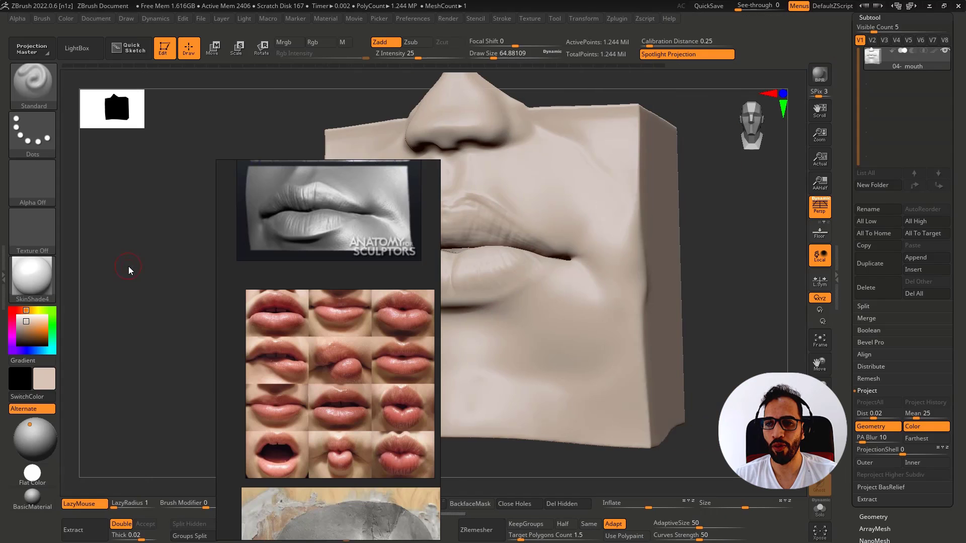
pyautogui.moveTo(337, 295); pyautogui.dragTo(186, 280)
# Step: Set the Standard brush to the Spray stroke with Alpha 07, moving the reference images clear of the alpha choices
pyautogui.click(43, 142)
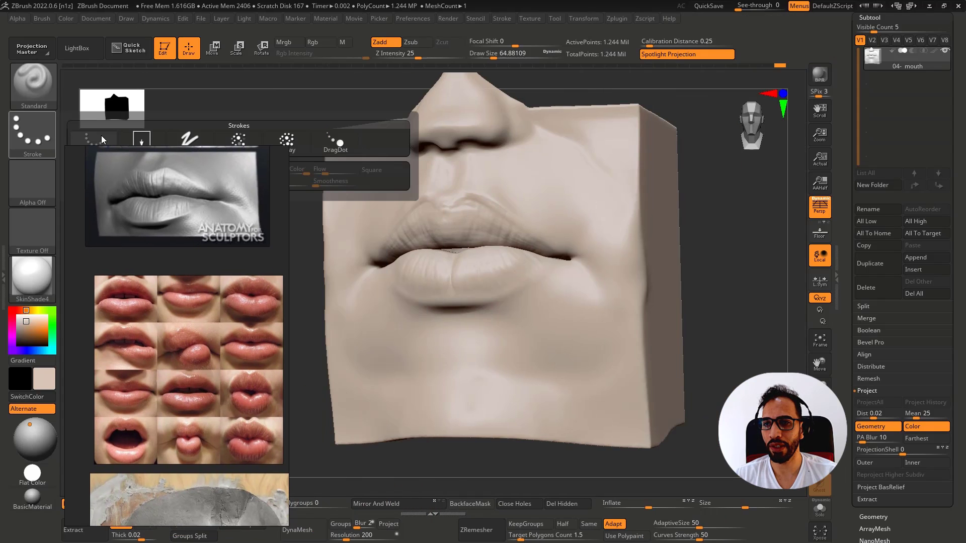
pyautogui.click(238, 140)
pyautogui.click(28, 183)
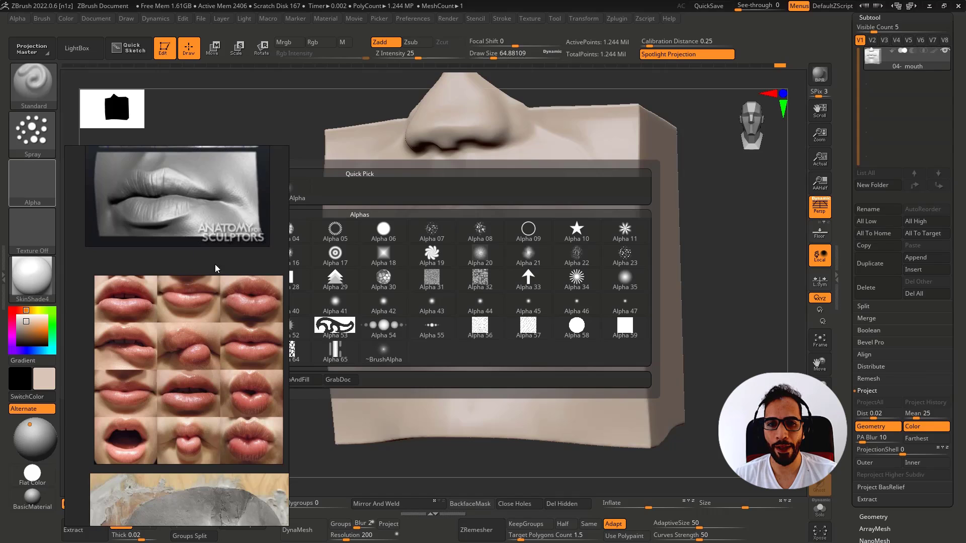
pyautogui.moveTo(216, 264); pyautogui.dragTo(203, 318)
pyautogui.click(437, 231)
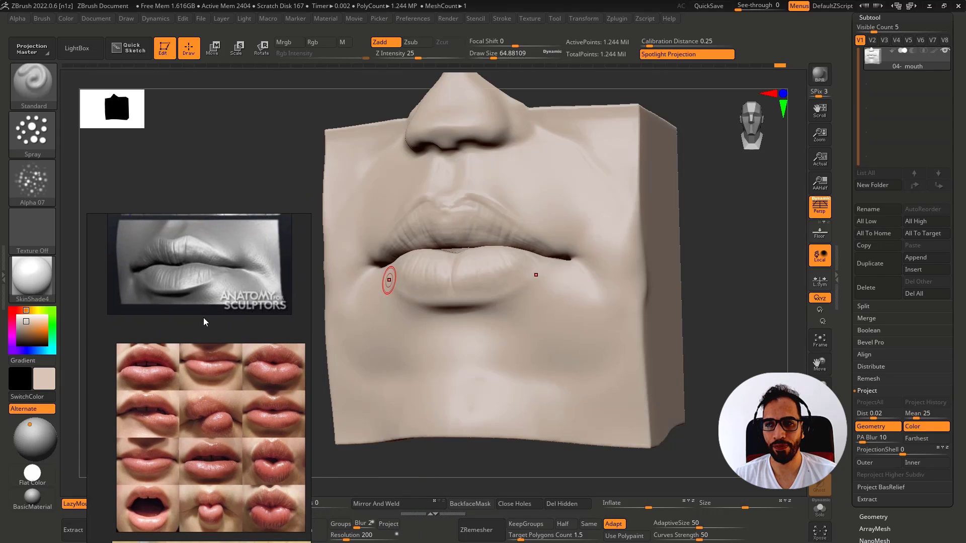
# Step: Enlarge the Standard brush's draw size to about 245 and open the alpha choices
pyautogui.press('s')
pyautogui.click(595, 292)
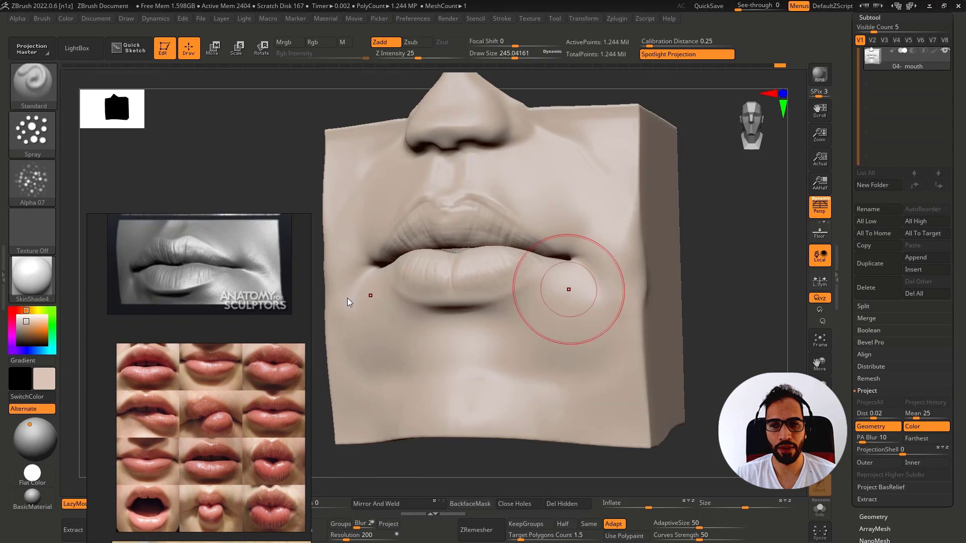
pyautogui.click(30, 201)
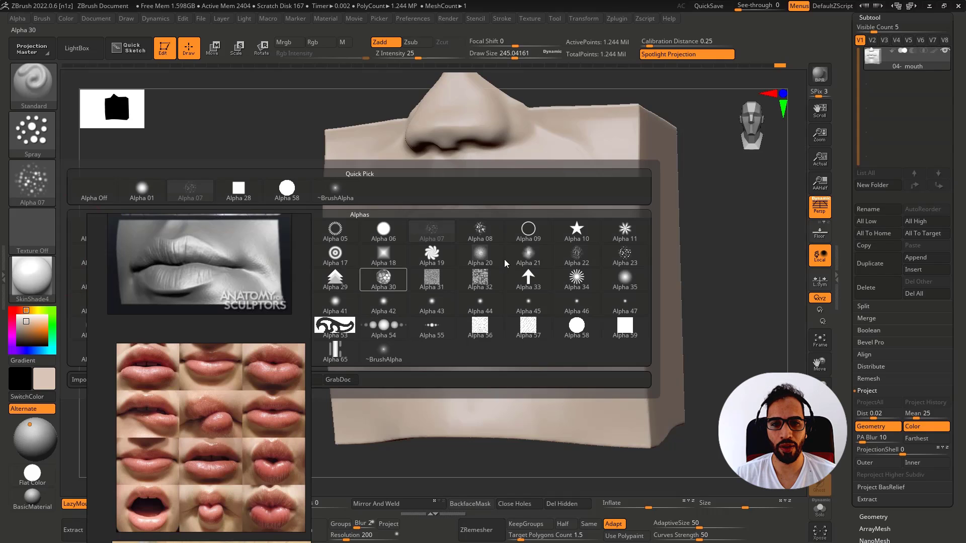
# Step: Try spraying Alpha 21 texture on the skin beside the lower lip, then undo the stroke
pyautogui.click(532, 257)
pyautogui.moveTo(588, 284); pyautogui.dragTo(539, 330)
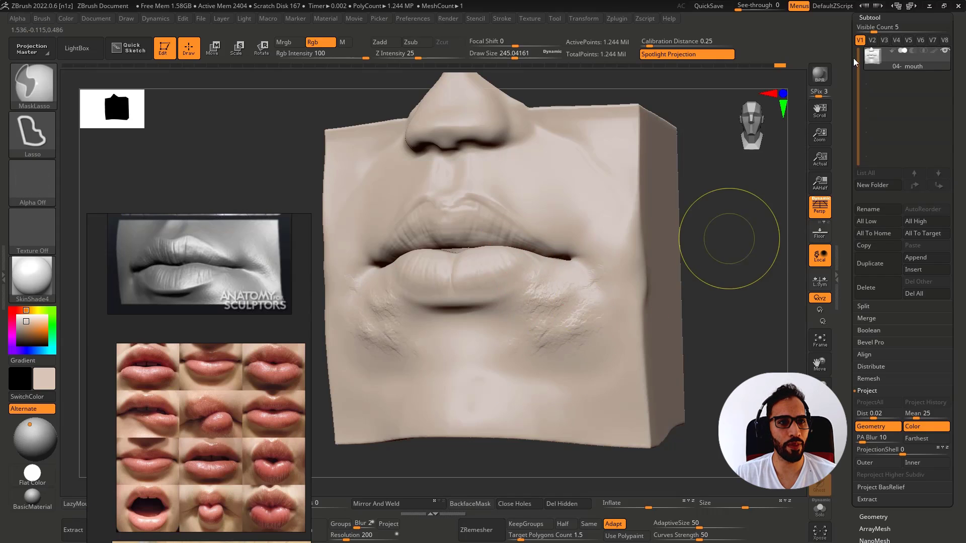
pyautogui.hotkey('ctrl', 'z')
# Step: Add a new sculpting layer to the mouth mesh
pyautogui.click(870, 18)
pyautogui.click(874, 31)
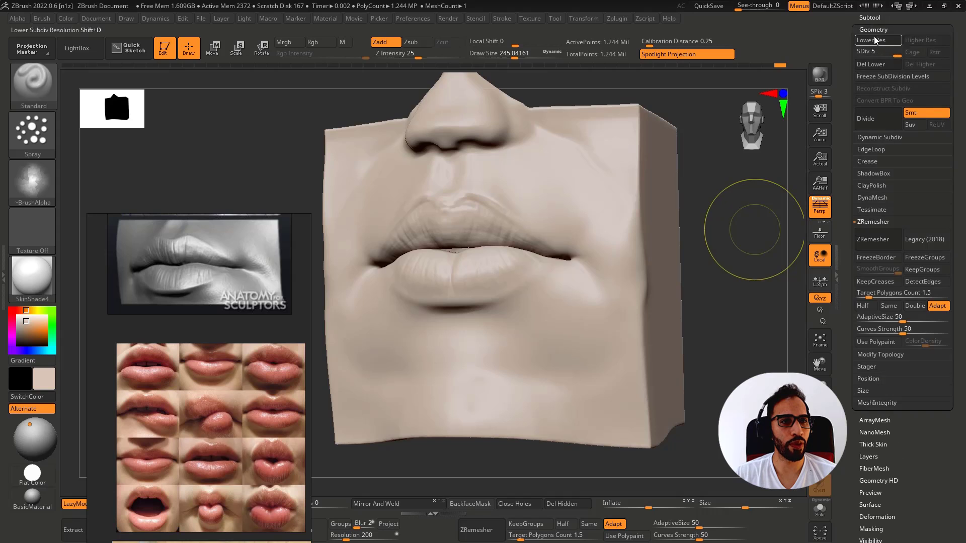
pyautogui.click(872, 30)
pyautogui.click(881, 78)
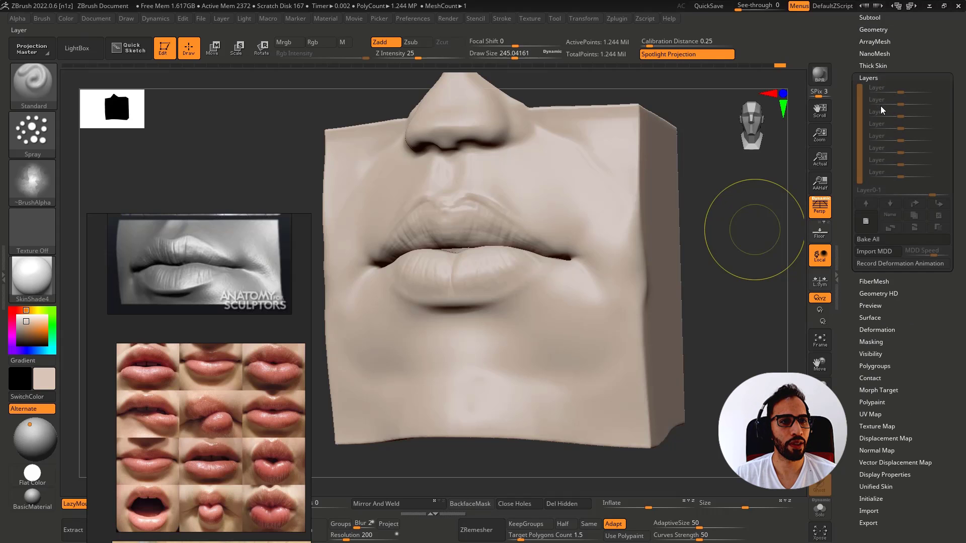
pyautogui.click(866, 221)
# Step: Reduce the Draw Size to about 97 and try spraying Alpha 01 beneath the corner of the lower lip
pyautogui.press('[')
pyautogui.press('[')
pyautogui.keyDown('shift'); pyautogui.moveTo(503, 307); pyautogui.dragTo(493, 305, button='right'); pyautogui.keyUp('shift')
pyautogui.press('[')
pyautogui.press('[')
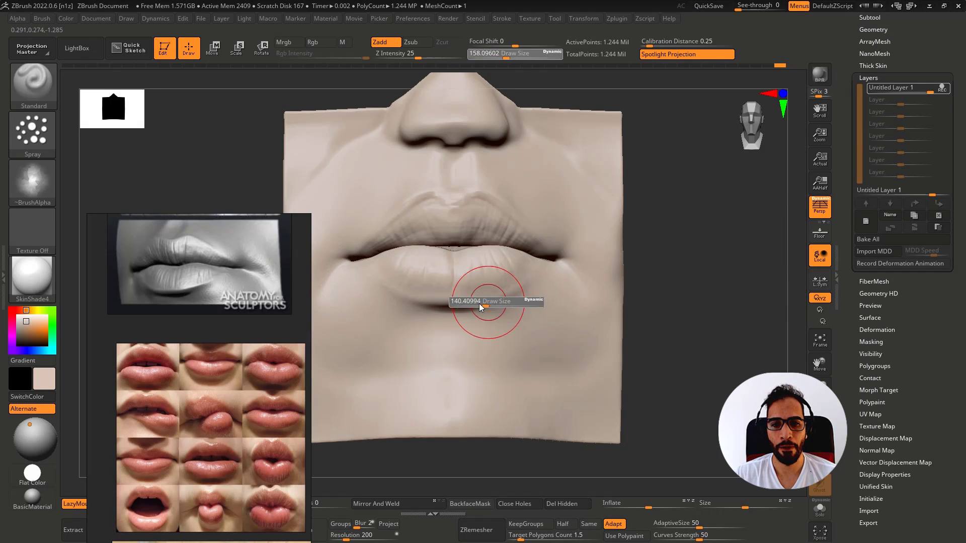
pyautogui.click(44, 186)
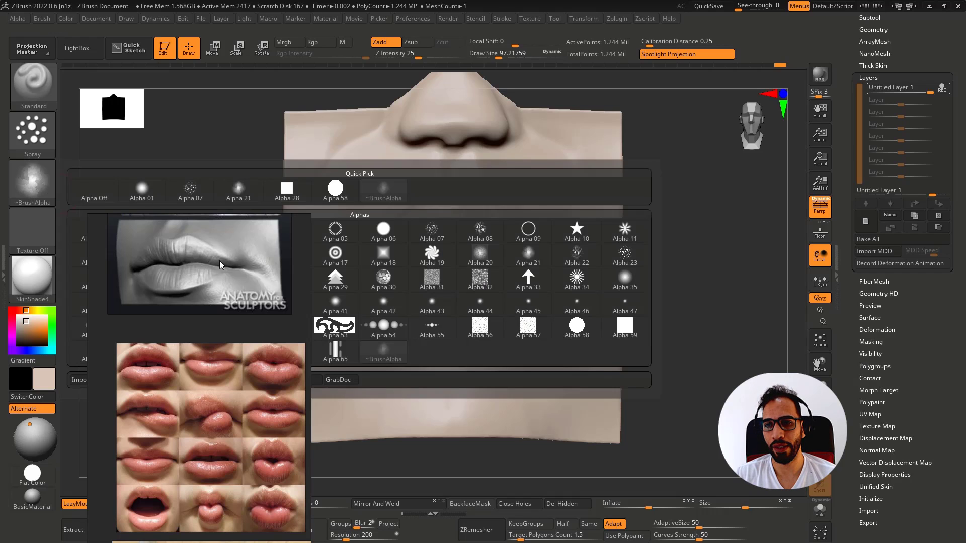
pyautogui.click(44, 180)
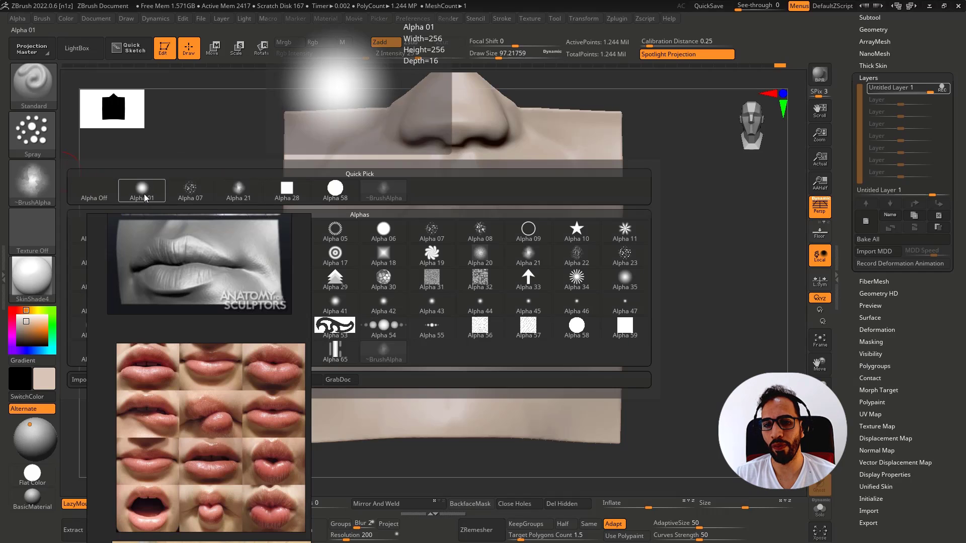
pyautogui.click(143, 194)
pyautogui.moveTo(541, 304)
pyautogui.mouseDown()
pyautogui.moveTo(512, 338)
pyautogui.moveTo(549, 325)
pyautogui.mouseUp()
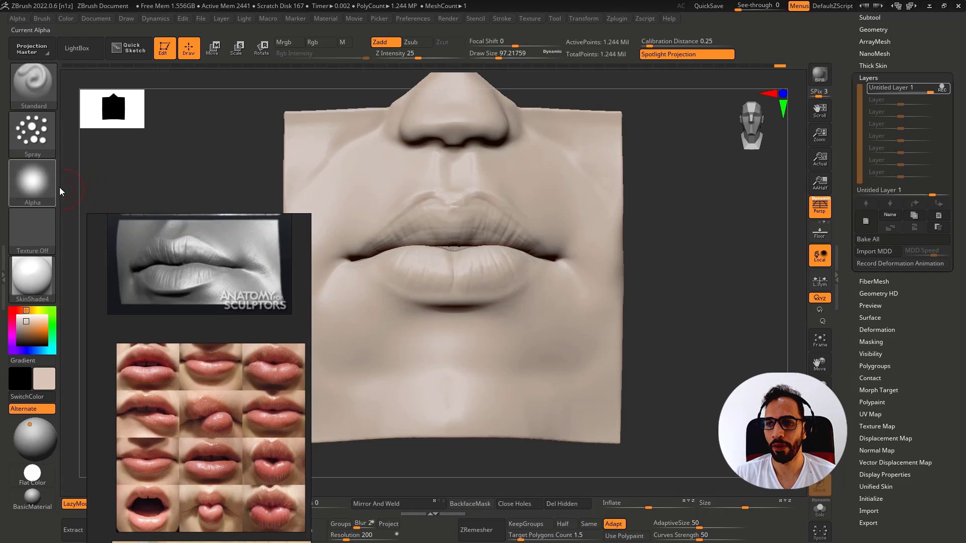
# Step: Switch the brush alpha to Alpha 58, test it beside the lower lip and undo the test strokes
pyautogui.click(46, 185)
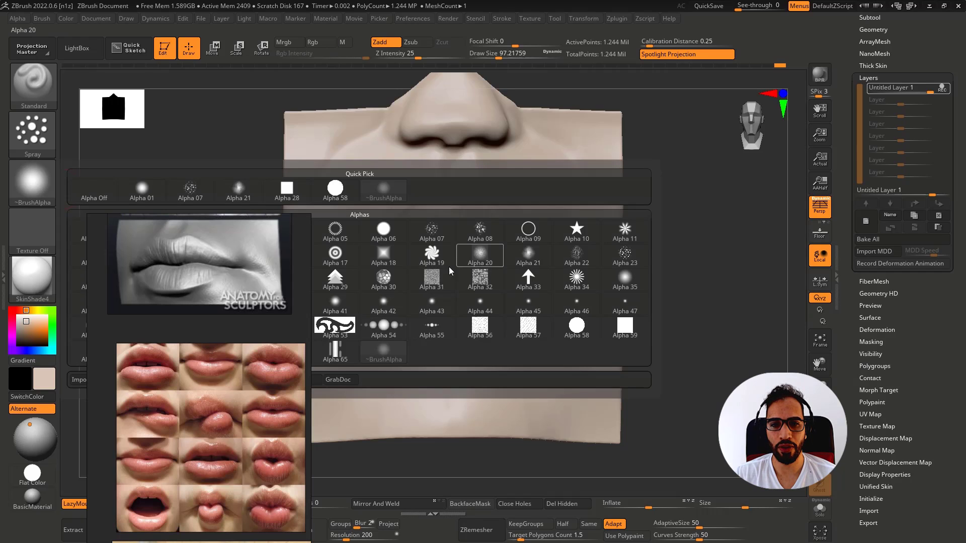
pyautogui.click(563, 328)
pyautogui.moveTo(545, 306)
pyautogui.mouseDown()
pyautogui.moveTo(524, 325)
pyautogui.moveTo(548, 312)
pyautogui.moveTo(528, 313)
pyautogui.mouseUp()
pyautogui.hotkey('ctrl', 'z')
pyautogui.hotkey('ctrl', 'z')
# Step: Try the spray at a Draw Size of about 56 beside the lower lip and undo the strokes
pyautogui.press('[')
pyautogui.press('s')
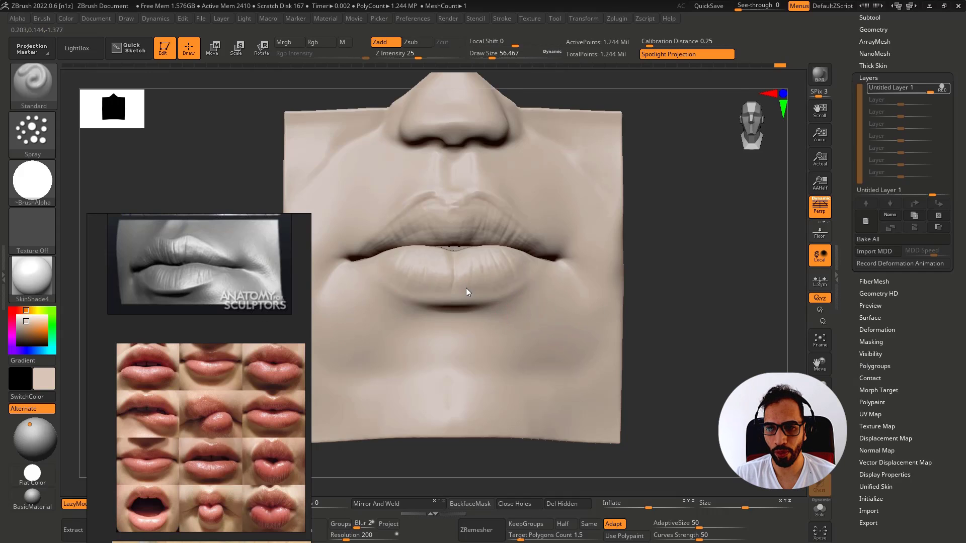
pyautogui.moveTo(466, 288); pyautogui.dragTo(540, 299, button='right')
pyautogui.hotkey('ctrl', 'z')
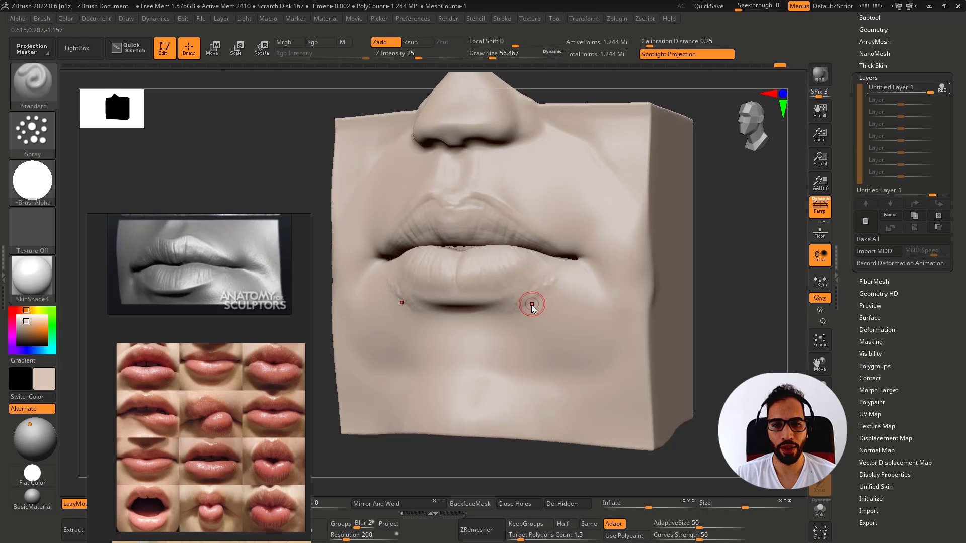
pyautogui.hotkey('ctrl', 'z')
# Step: Test the spray below the mouth corner, undo the stroke and set the spray's Scale variance to about 0.9
pyautogui.click(46, 143)
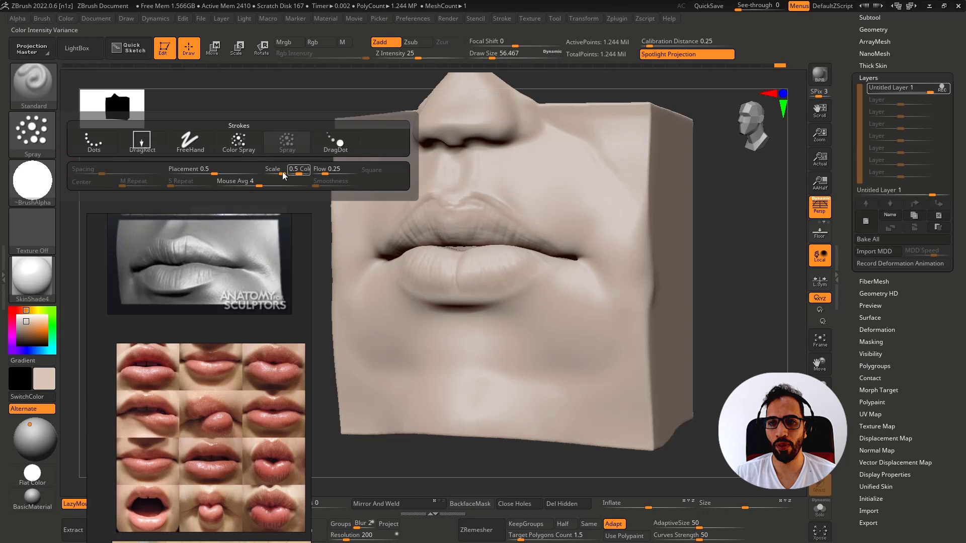
pyautogui.moveTo(532, 315); pyautogui.dragTo(585, 294)
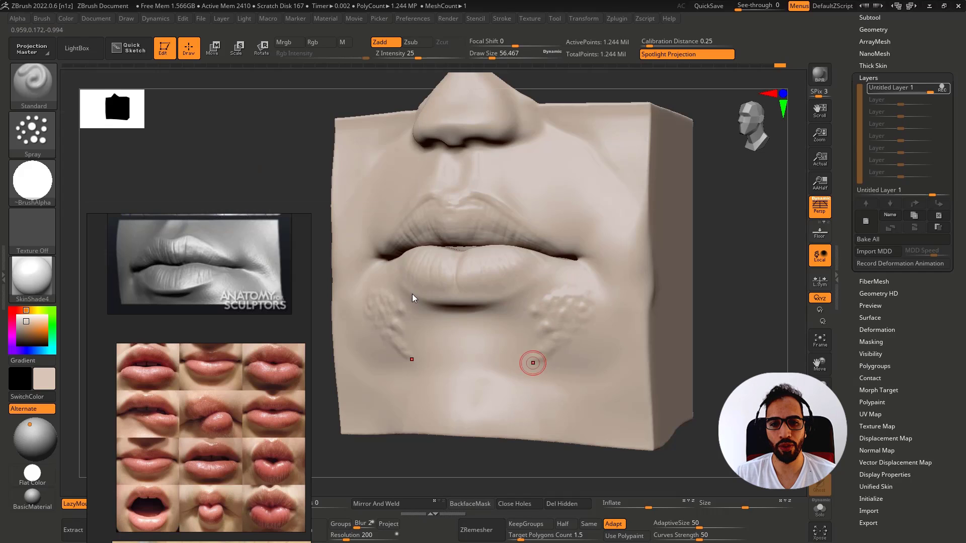
pyautogui.hotkey('ctrl', 'z')
pyautogui.click(31, 138)
pyautogui.moveTo(268, 174); pyautogui.dragTo(282, 174)
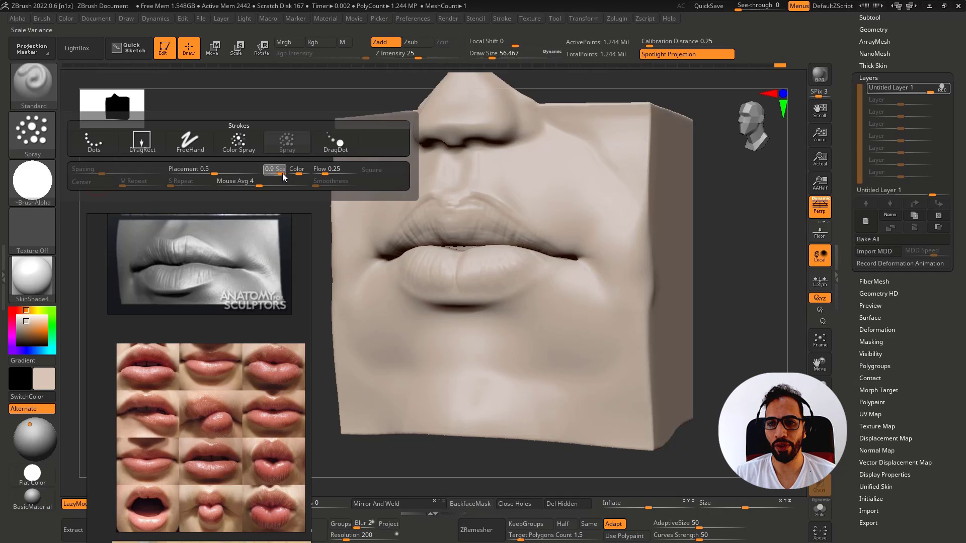
# Step: Increase the spray stroke's Placement variance and undo the test stroke beside the lower lip
pyautogui.click(50, 145)
pyautogui.moveTo(211, 169); pyautogui.dragTo(267, 170)
pyautogui.moveTo(544, 322)
pyautogui.mouseDown()
pyautogui.moveTo(553, 344)
pyautogui.moveTo(579, 312)
pyautogui.mouseUp()
pyautogui.hotkey('ctrl', 'z')
# Step: Try spray strokes beside the lower lip with the Draw Size raised to about 128, and undo them all
pyautogui.press('s')
pyautogui.moveTo(523, 297); pyautogui.dragTo(539, 295)
pyautogui.moveTo(546, 303)
pyautogui.mouseDown()
pyautogui.moveTo(557, 283)
pyautogui.moveTo(567, 316)
pyautogui.moveTo(555, 318)
pyautogui.moveTo(560, 296)
pyautogui.moveTo(585, 316)
pyautogui.mouseUp()
pyautogui.hotkey('ctrl', 'z')
pyautogui.press('s')
pyautogui.hotkey('ctrl', 'z')
pyautogui.hotkey('ctrl', 'z')
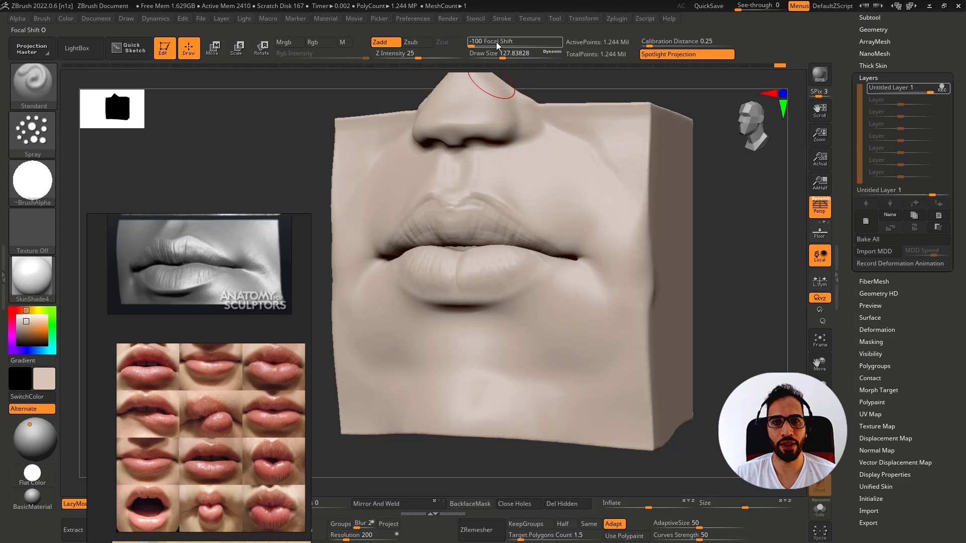
# Step: Try different Focal Shift values with test strokes near the mouth corner, undo the strokes and restore Focal Shift to 0
pyautogui.moveTo(483, 43); pyautogui.dragTo(507, 43)
pyautogui.moveTo(527, 342)
pyautogui.mouseDown()
pyautogui.moveTo(579, 313)
pyautogui.moveTo(569, 285)
pyautogui.mouseUp()
pyautogui.hotkey('ctrl', 'z')
pyautogui.click(517, 43)
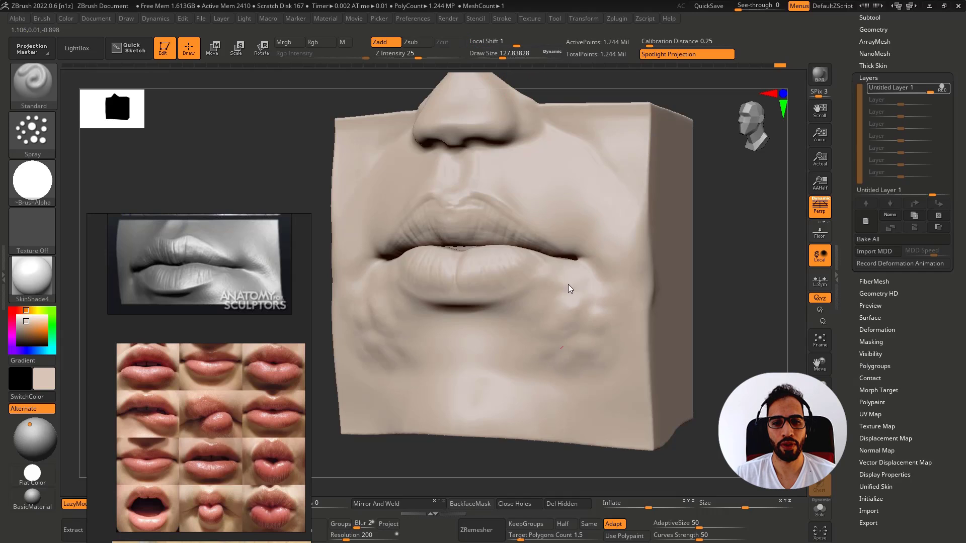
pyautogui.hotkey('ctrl', 'z')
pyautogui.moveTo(514, 44); pyautogui.dragTo(513, 44)
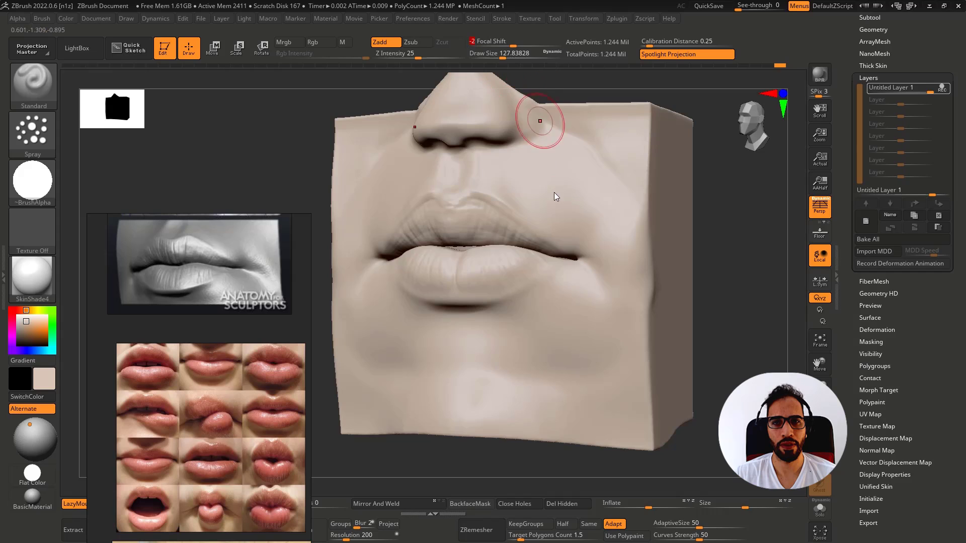
pyautogui.moveTo(513, 47); pyautogui.dragTo(515, 47)
# Step: Try spraying below the mouth corner again with the Draw Size reduced to about 49
pyautogui.moveTo(588, 275); pyautogui.dragTo(542, 319)
pyautogui.press('s')
pyautogui.moveTo(563, 304); pyautogui.dragTo(546, 305)
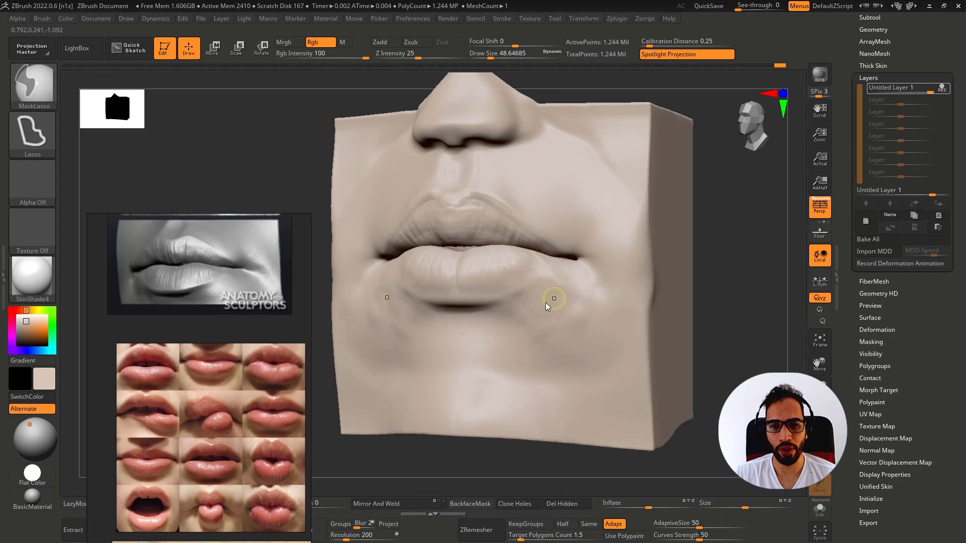
# Step: Set the Draw Size to about 25 and spray fine skin texture over the chin, cheeks and area above the upper lip
pyautogui.keyDown('shift'); pyautogui.moveTo(539, 300); pyautogui.dragTo(549, 269, button='right'); pyautogui.keyUp('shift')
pyautogui.press('[')
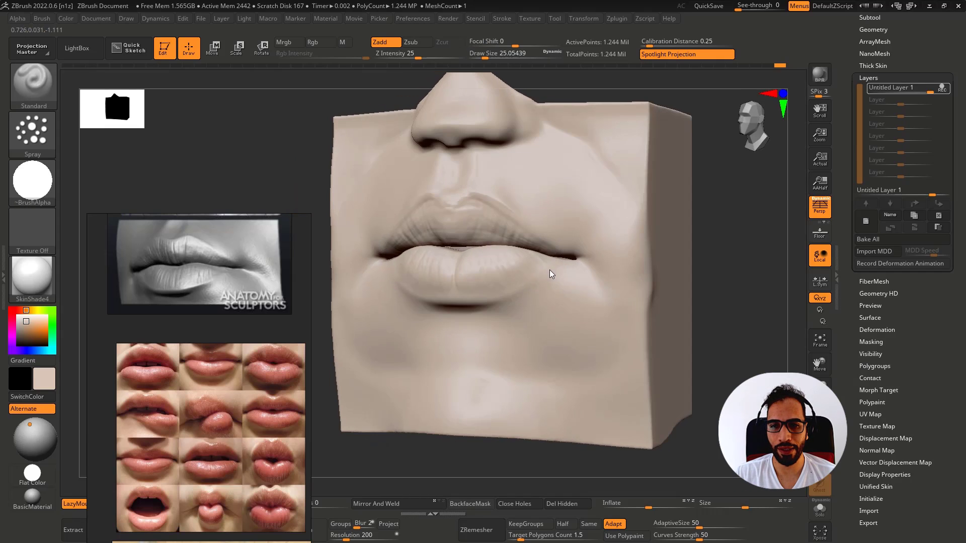
pyautogui.moveTo(569, 290); pyautogui.dragTo(588, 295)
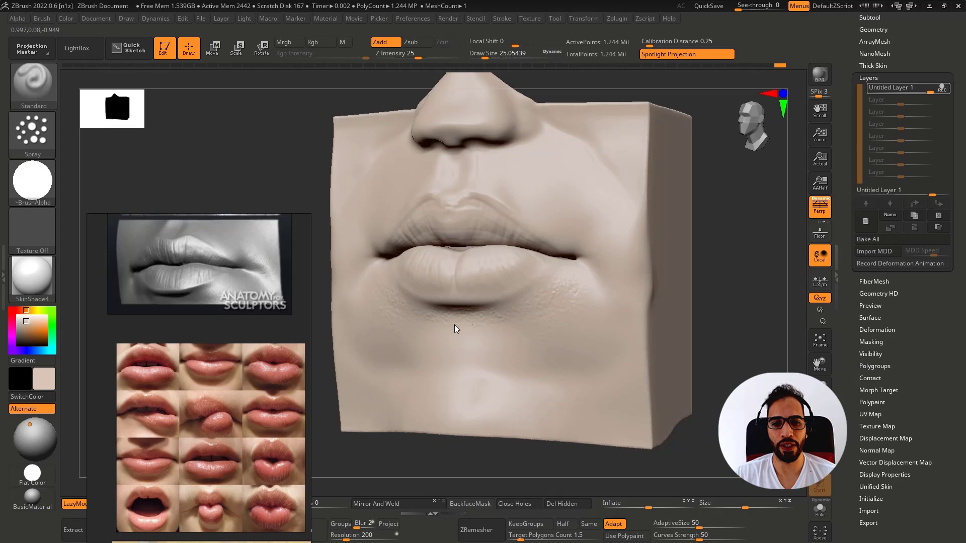
pyautogui.moveTo(455, 324)
pyautogui.mouseDown()
pyautogui.moveTo(417, 334)
pyautogui.moveTo(523, 341)
pyautogui.moveTo(510, 334)
pyautogui.mouseUp()
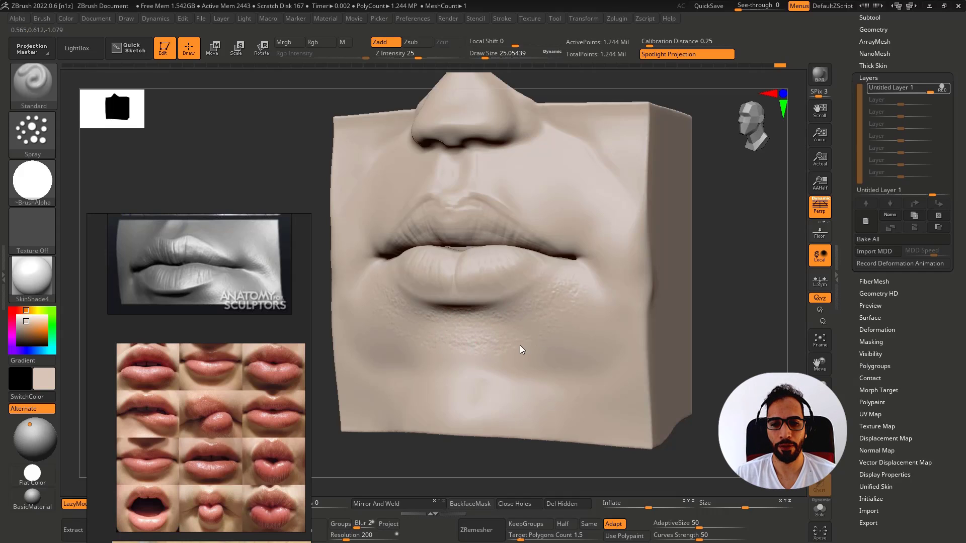
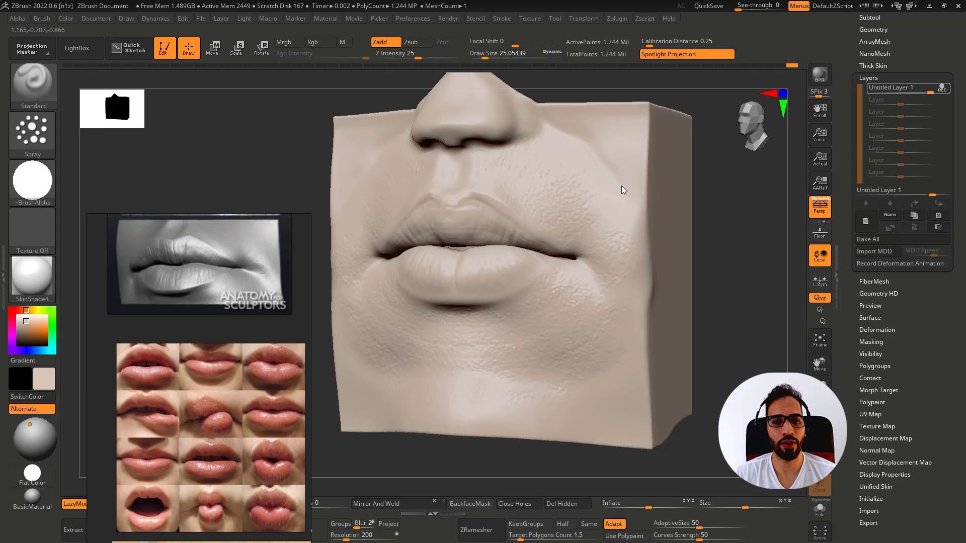
pyautogui.moveTo(619, 227); pyautogui.dragTo(624, 242)
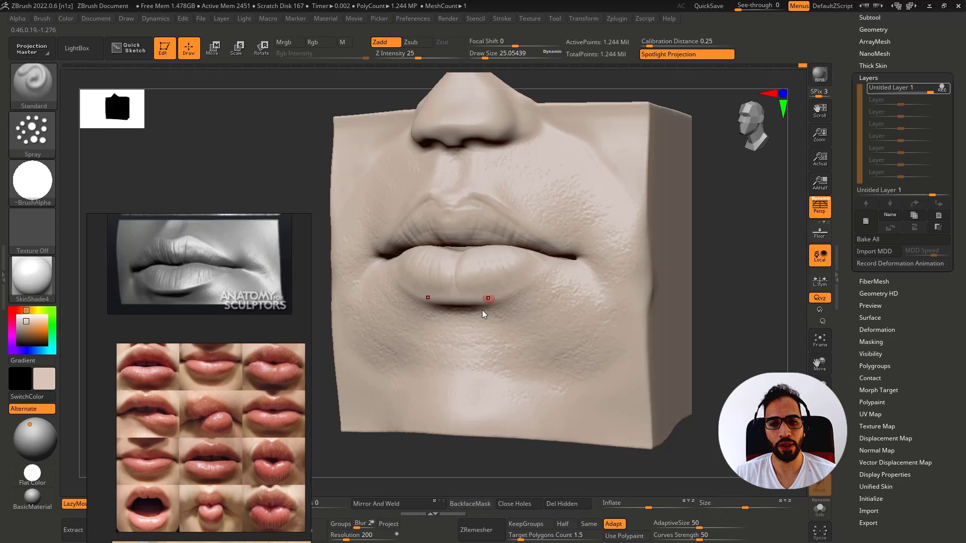
pyautogui.moveTo(482, 310); pyautogui.dragTo(418, 304)
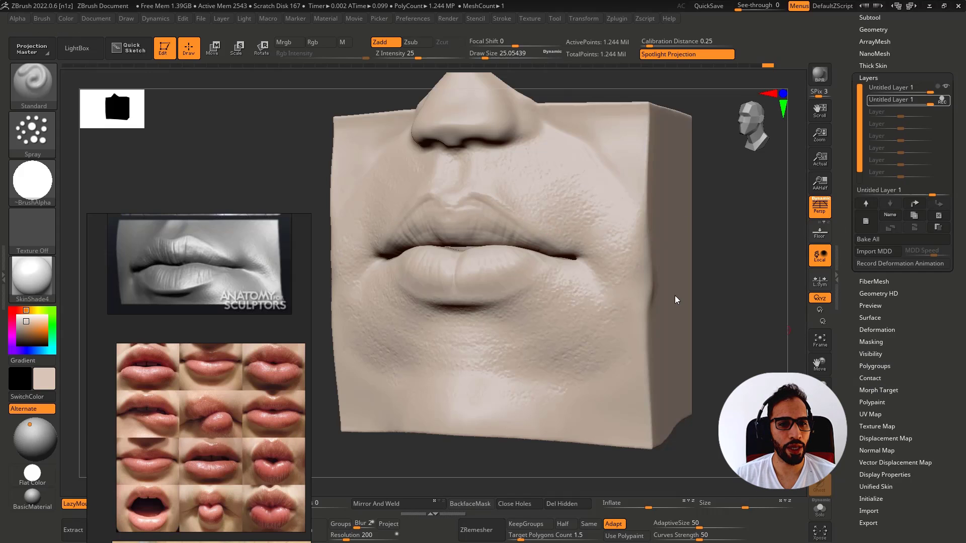
# Step: Mask the upper and lower lips completely from the front view
pyautogui.moveTo(675, 295)
pyautogui.keyDown('shift'); pyautogui.mouseDown()
pyautogui.moveTo(613, 275)
pyautogui.moveTo(608, 249)
pyautogui.mouseUp(); pyautogui.keyUp('shift')
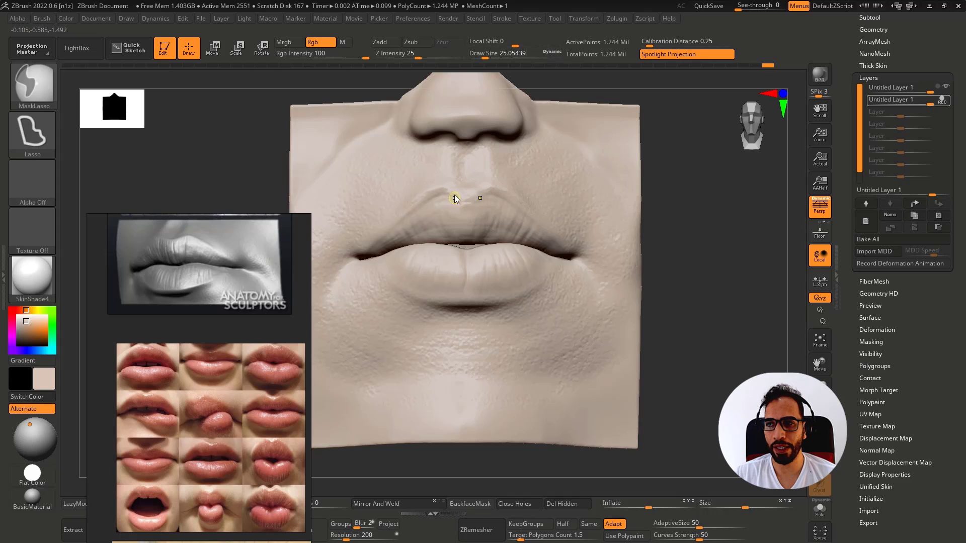
pyautogui.moveTo(416, 201)
pyautogui.keyDown('ctrl'); pyautogui.mouseDown()
pyautogui.moveTo(356, 258)
pyautogui.moveTo(410, 295)
pyautogui.moveTo(490, 302)
pyautogui.moveTo(564, 270)
pyautogui.mouseUp(); pyautogui.keyUp('ctrl')
pyautogui.keyDown('alt'); pyautogui.moveTo(726, 271); pyautogui.dragTo(729, 269); pyautogui.keyUp('alt')
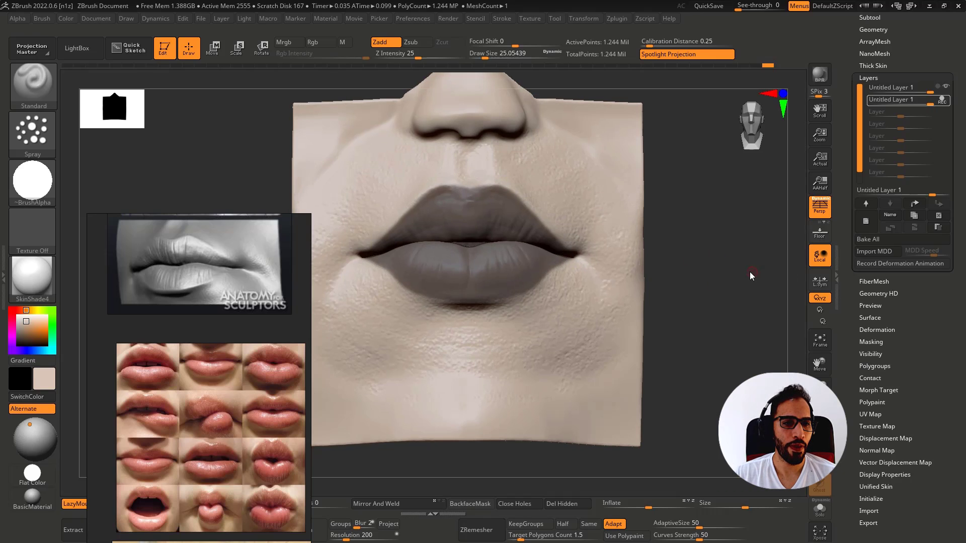
# Step: Add surface noise to the unmasked skin, steepen its noise curve with a point near H 0.53, V 0.66, and accept it
pyautogui.click(879, 319)
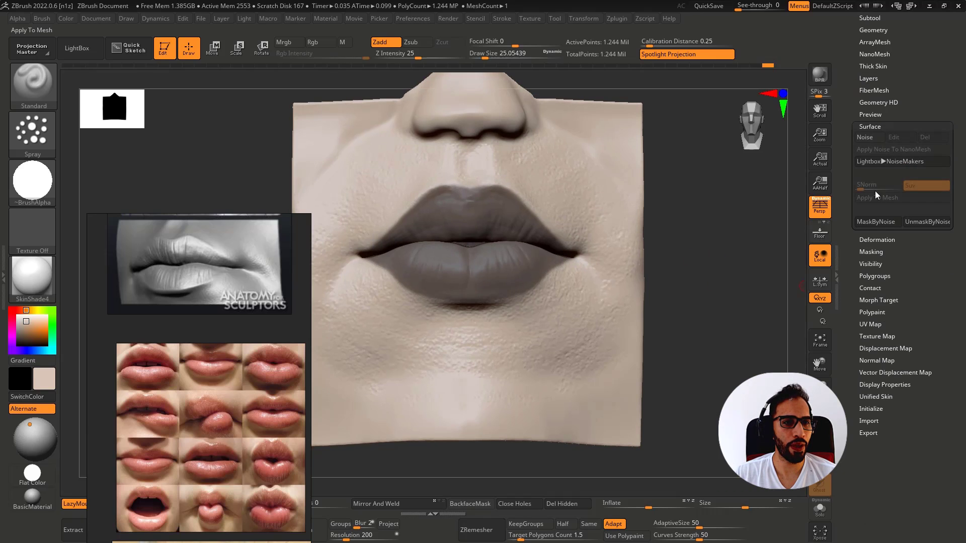
pyautogui.click(875, 139)
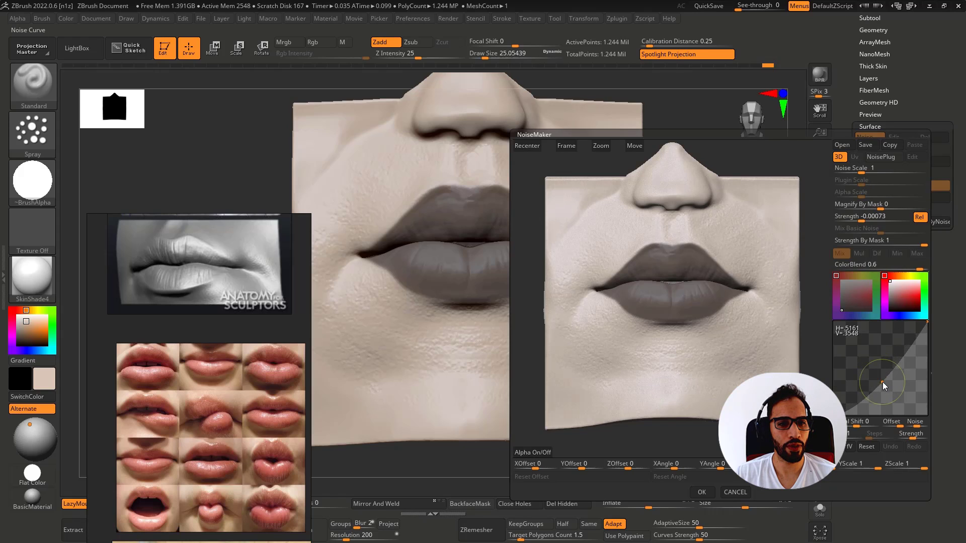
pyautogui.moveTo(875, 373); pyautogui.dragTo(884, 353)
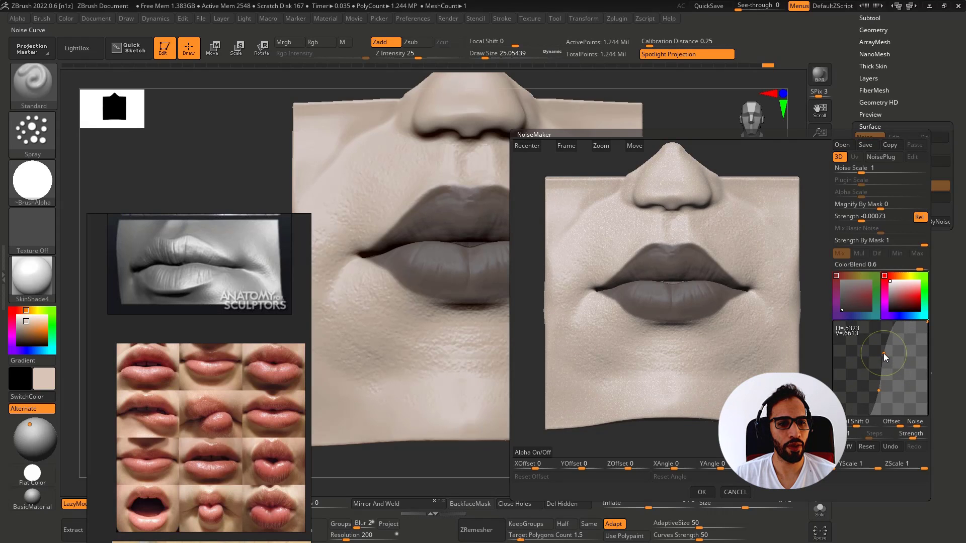
pyautogui.click(702, 493)
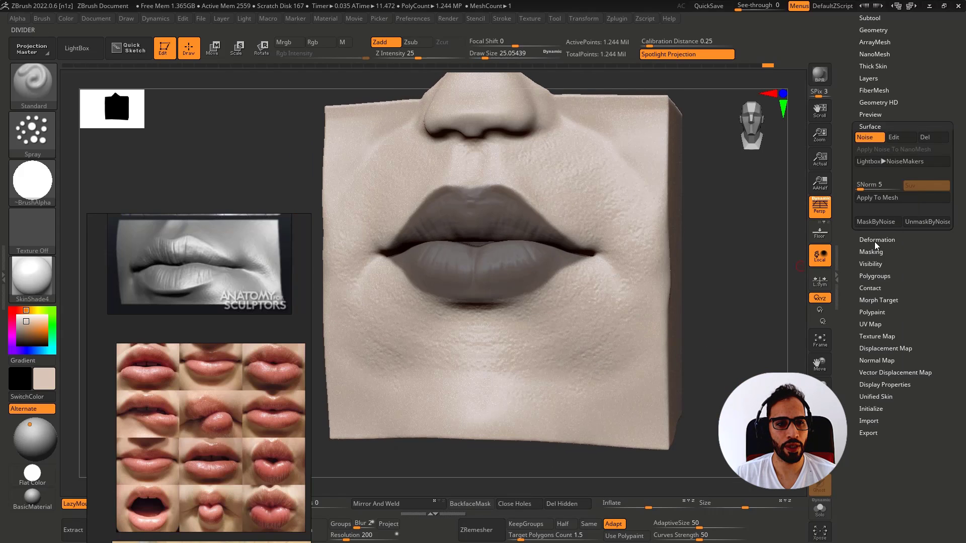
# Step: Edit the surface noise, raise its Noise Scale to about 9.88 and accept the change
pyautogui.click(901, 137)
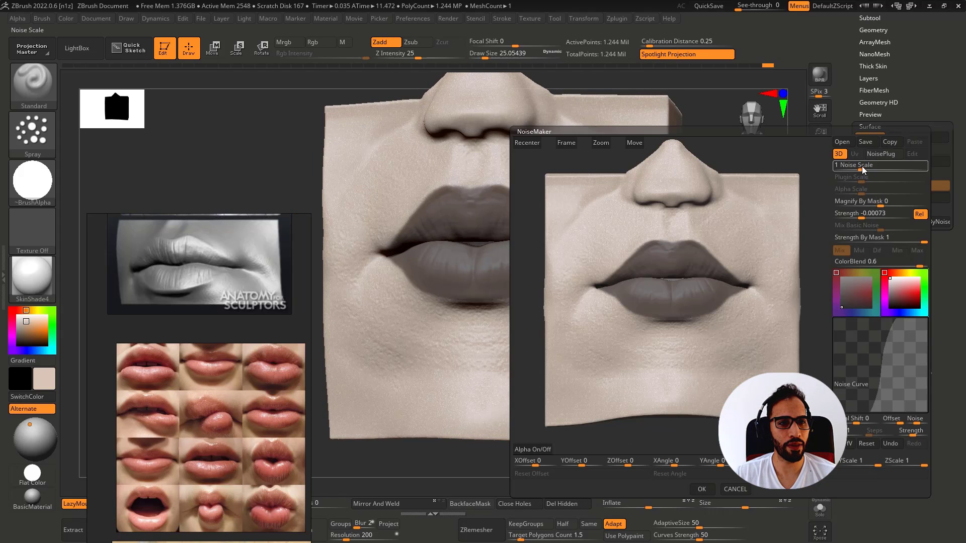
pyautogui.moveTo(865, 167); pyautogui.dragTo(874, 166)
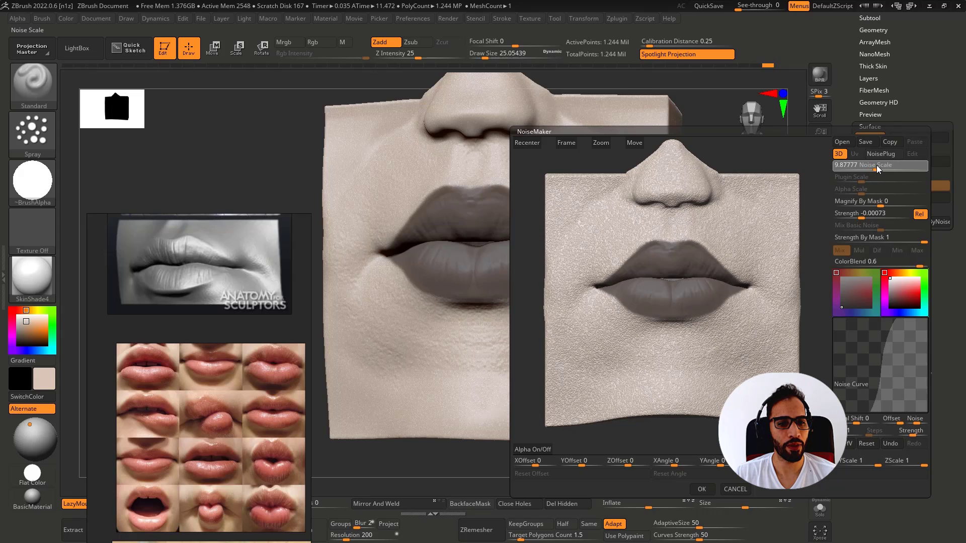
pyautogui.click(701, 489)
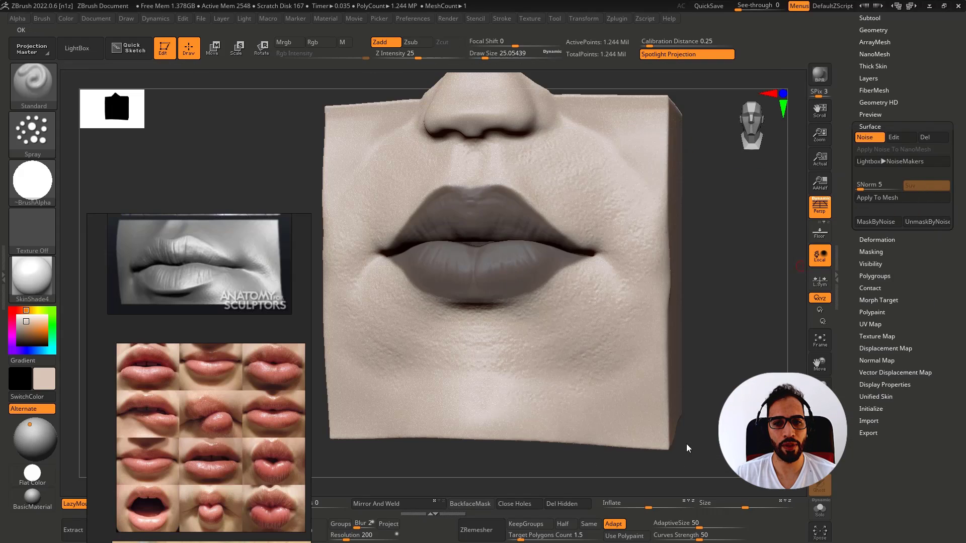
# Step: Edit the surface noise, set its Noise Scale to about 20.03 and its Strength to about -0.00093
pyautogui.click(903, 137)
pyautogui.moveTo(873, 172); pyautogui.dragTo(858, 172)
pyautogui.moveTo(862, 219); pyautogui.dragTo(889, 215)
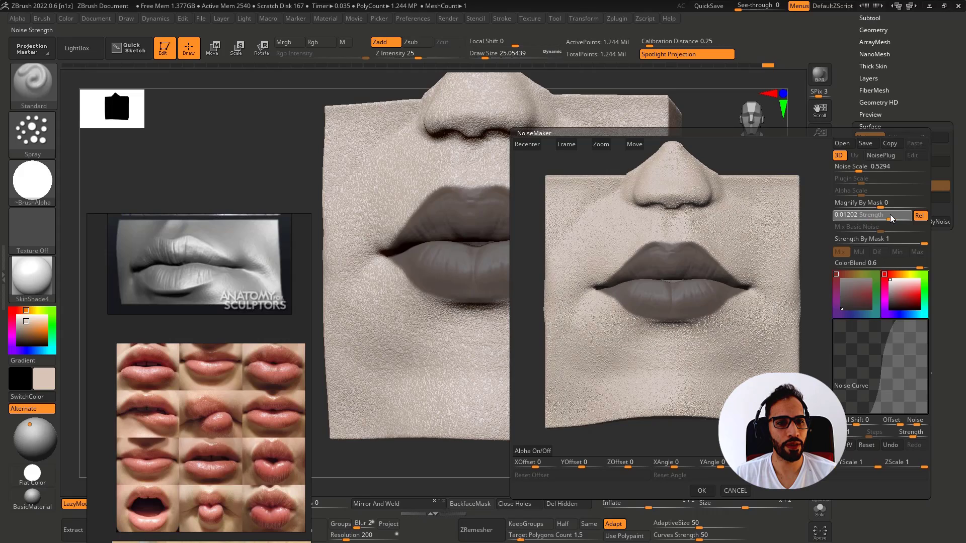
pyautogui.moveTo(865, 171); pyautogui.dragTo(876, 171)
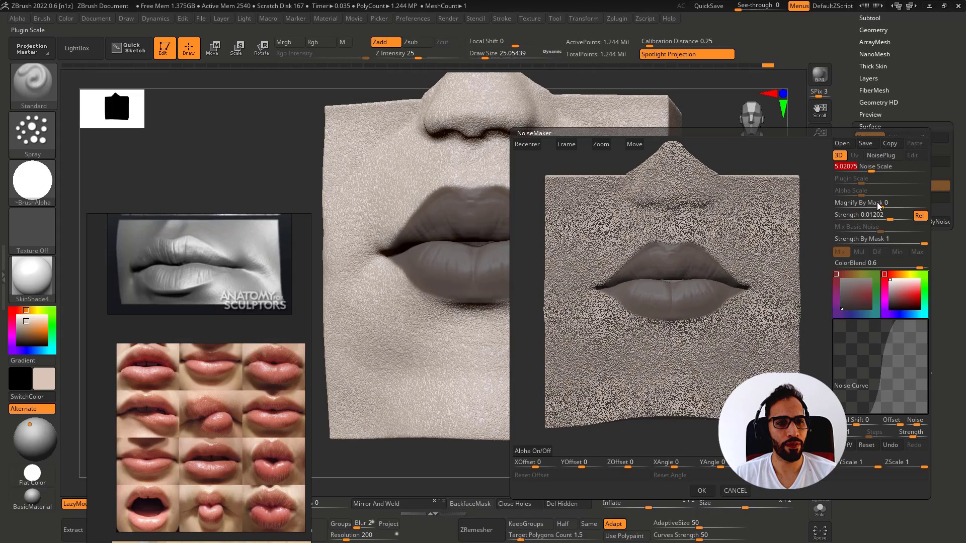
pyautogui.click(890, 220)
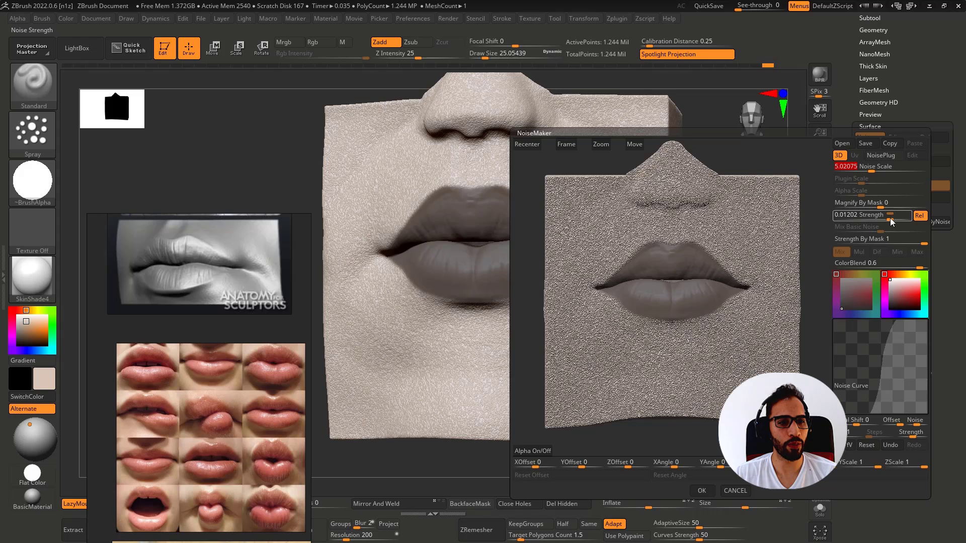
pyautogui.moveTo(871, 168); pyautogui.dragTo(854, 169)
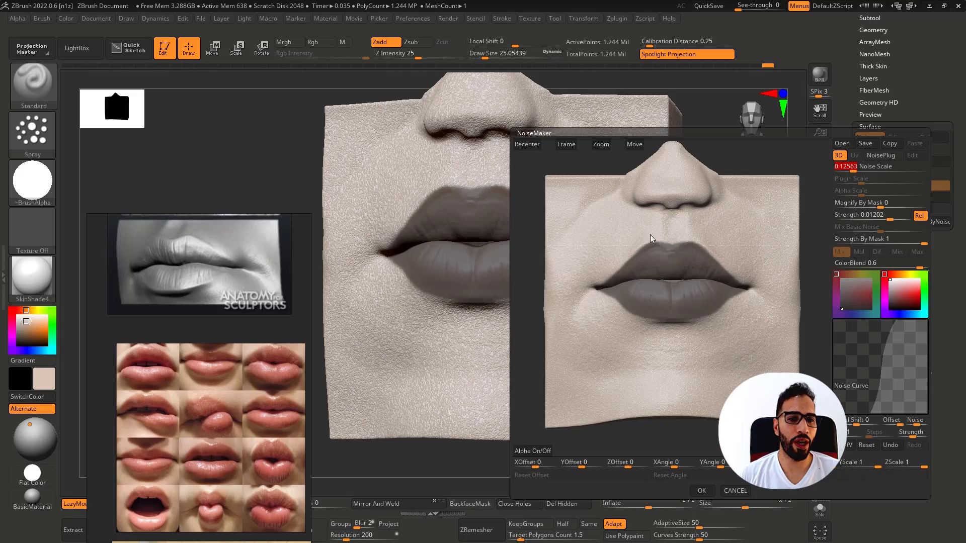
pyautogui.moveTo(854, 168); pyautogui.dragTo(883, 170)
pyautogui.moveTo(883, 218); pyautogui.dragTo(861, 218)
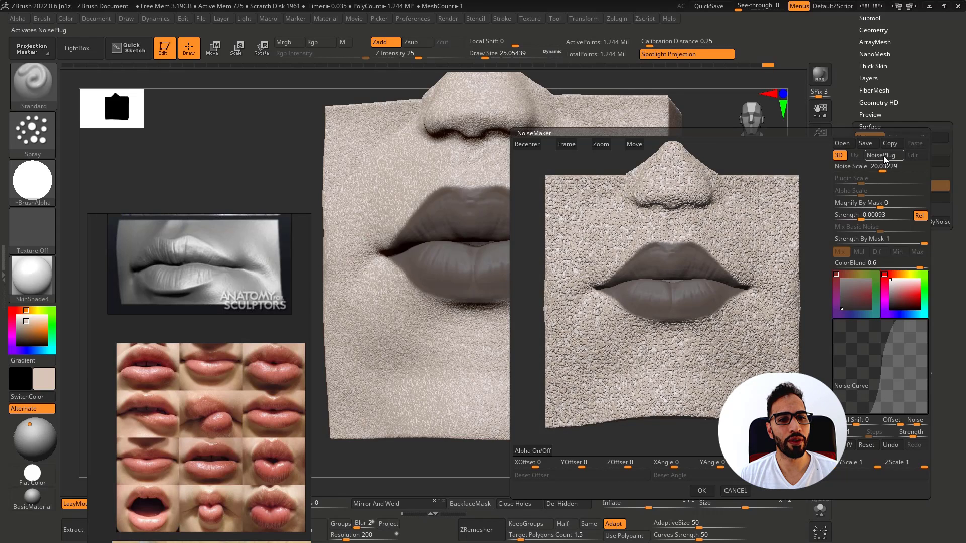
# Step: Try the Checkerboard pattern from NoisePlug, and lower the Noise Scale to about 4.02
pyautogui.click(883, 155)
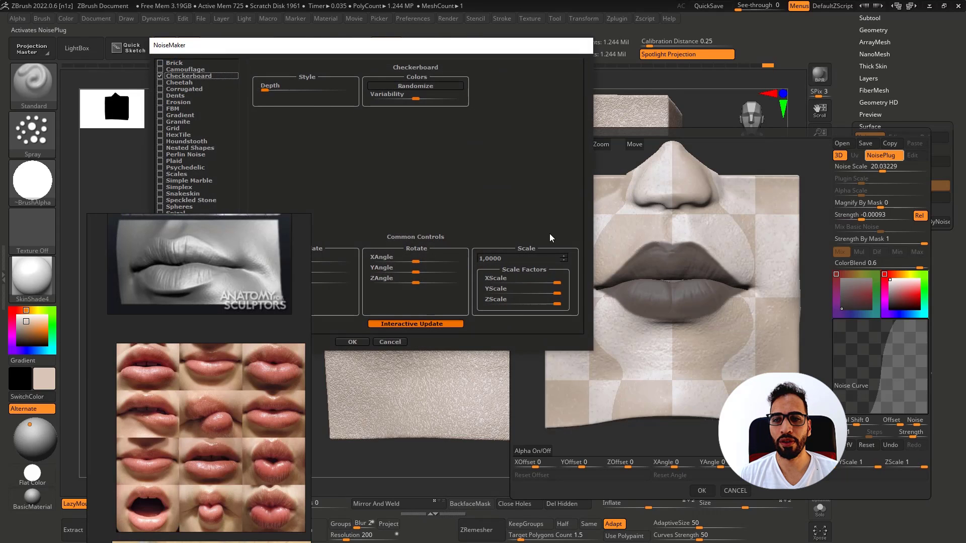
pyautogui.click(352, 342)
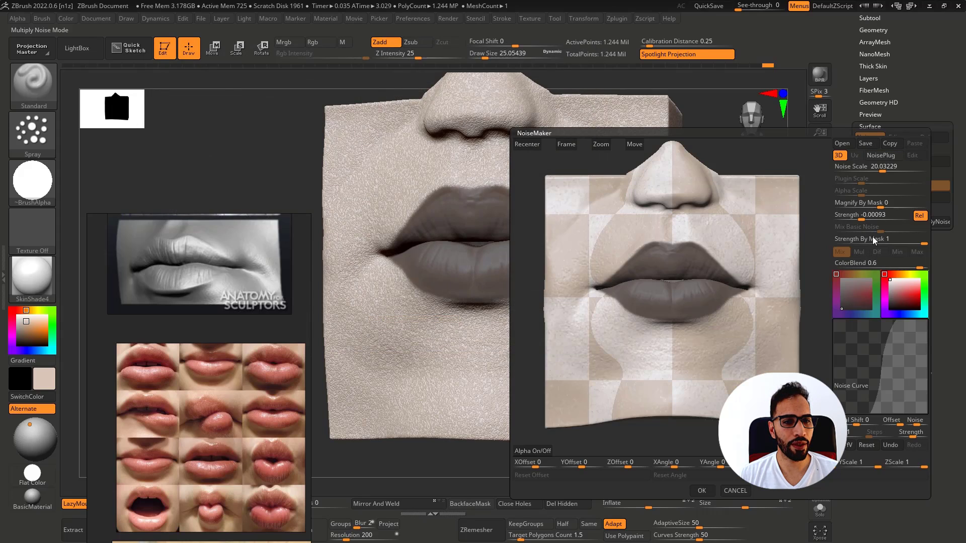
pyautogui.moveTo(882, 169); pyautogui.dragTo(871, 170)
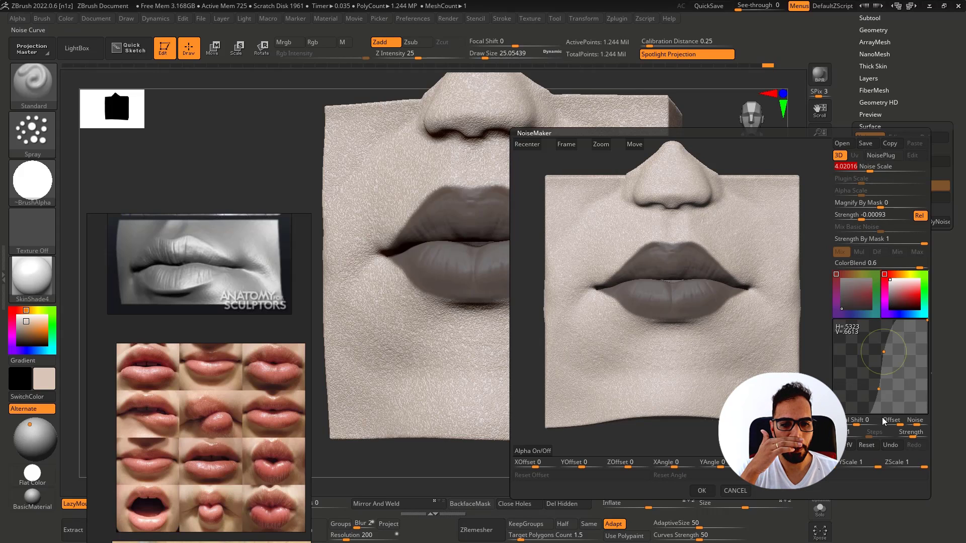
# Step: Reset the noise curve to a straight line, raise the Noise Scale slightly and accept the surface noise
pyautogui.click(866, 446)
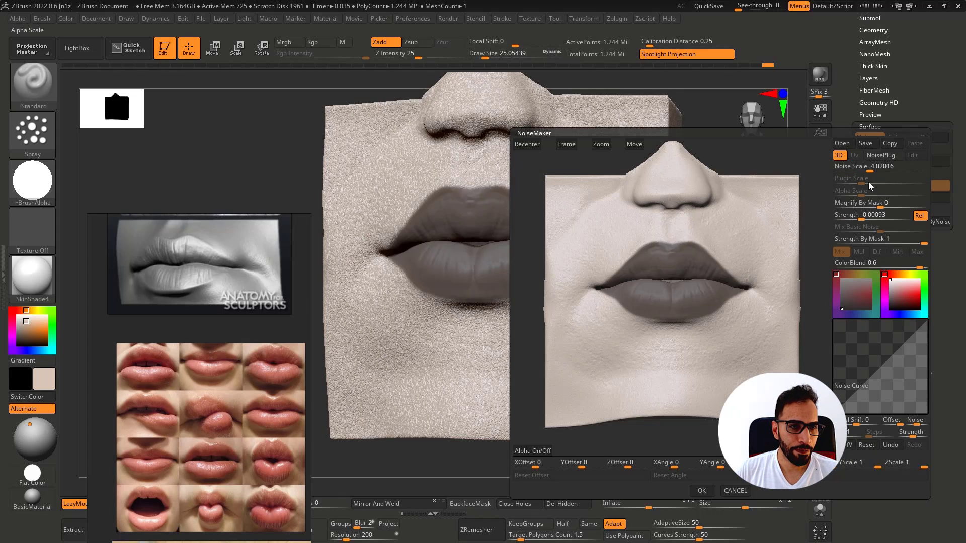
pyautogui.moveTo(871, 171); pyautogui.dragTo(878, 174)
pyautogui.click(702, 491)
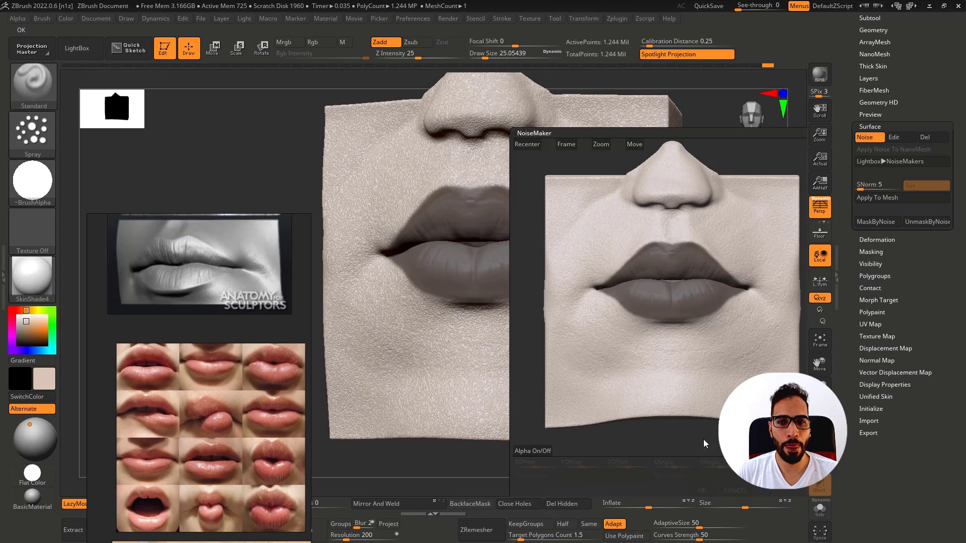
# Step: Apply the surface noise to the mesh and invert the mask so the skin around the lips is protected
pyautogui.click(877, 198)
pyautogui.keyDown('shift'); pyautogui.moveTo(726, 275); pyautogui.dragTo(714, 274); pyautogui.keyUp('shift')
pyautogui.keyDown('ctrl'); pyautogui.click(709, 276); pyautogui.keyUp('ctrl')
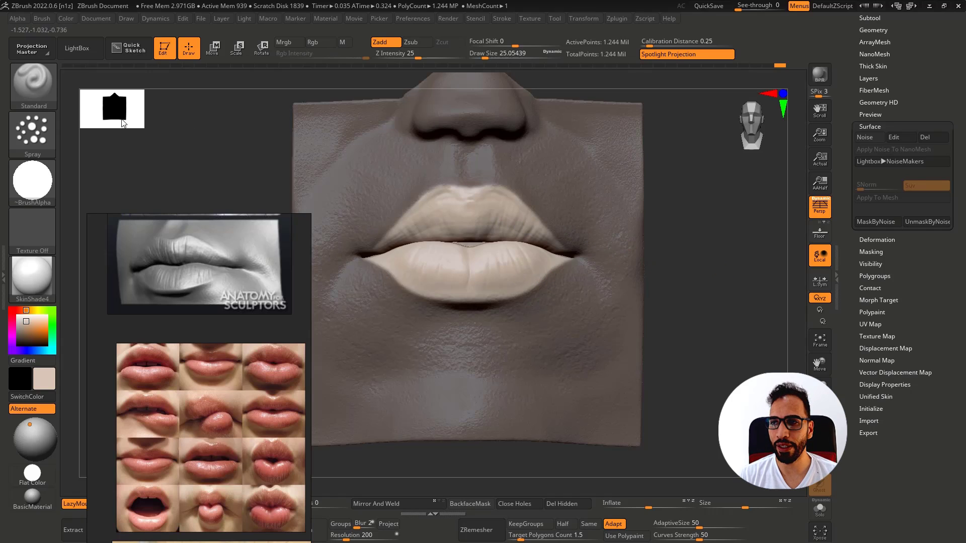
# Step: Set the Standard brush's stroke to FreeHand and switch to the Inflat brush
pyautogui.click(32, 133)
pyautogui.click(179, 149)
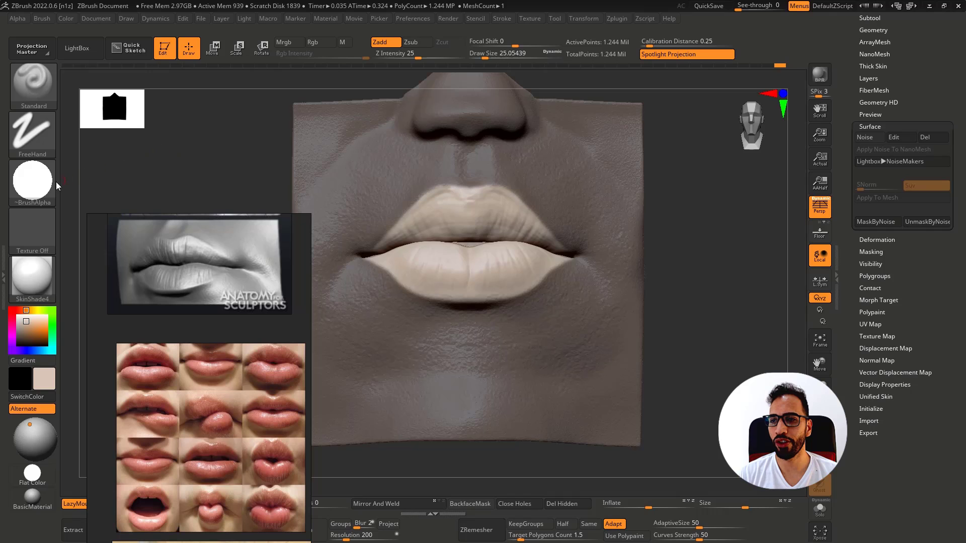
pyautogui.press('b')
pyautogui.press('i')
pyautogui.press('n')
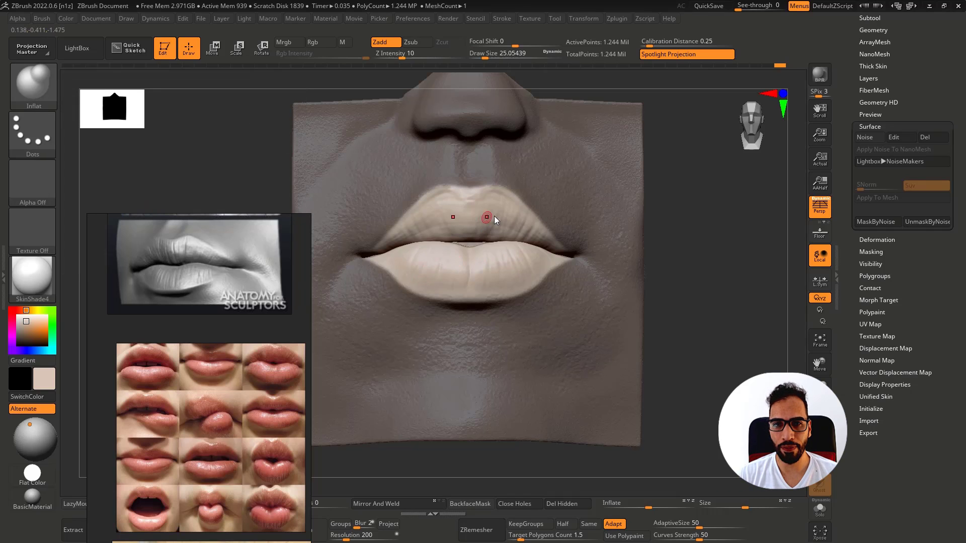
# Step: Set the Inflat brush's Draw Size to about 62 for working on the upper lip's edge
pyautogui.keyDown('ctrl'); pyautogui.click(726, 222); pyautogui.keyUp('ctrl')
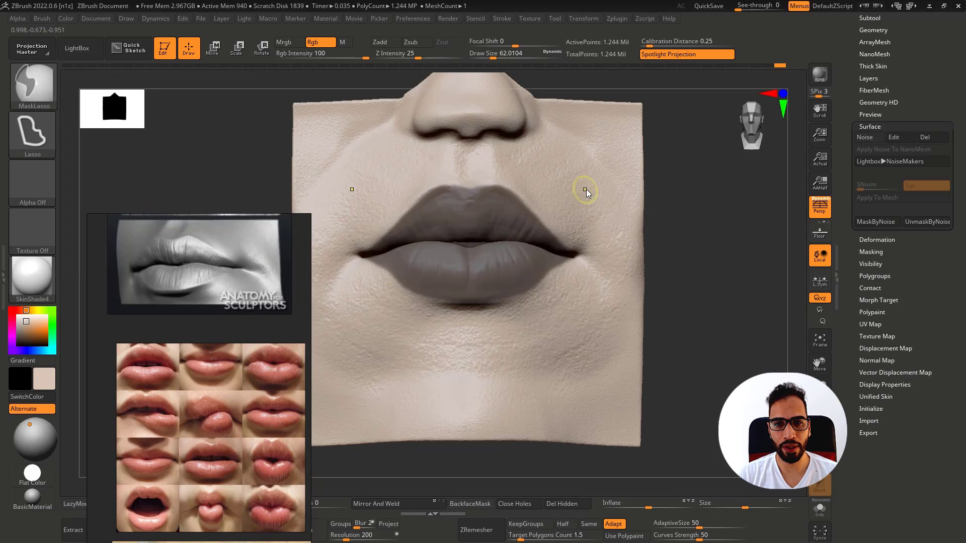
pyautogui.keyDown('ctrl'); pyautogui.click(693, 219); pyautogui.keyUp('ctrl')
pyautogui.press('s')
pyautogui.moveTo(524, 198); pyautogui.dragTo(505, 194, button='right')
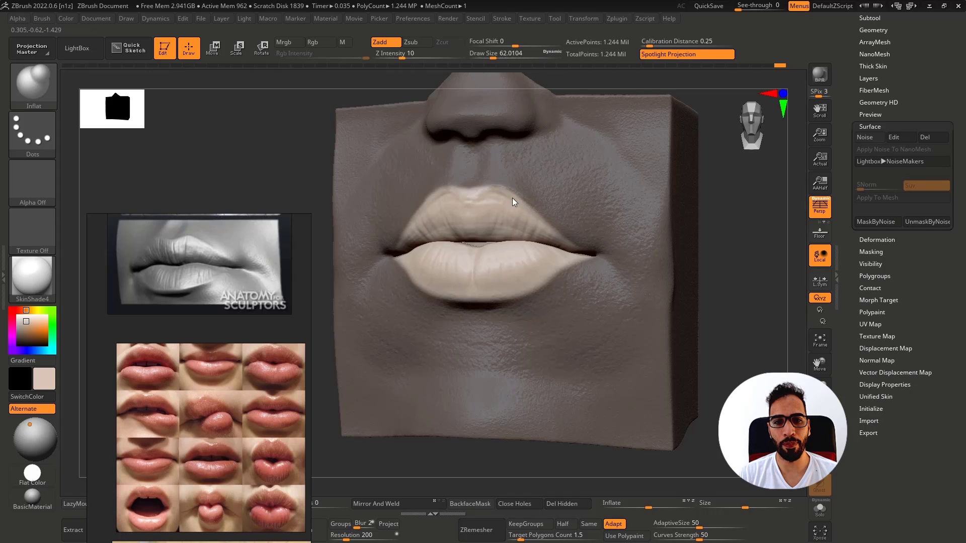
pyautogui.moveTo(423, 191); pyautogui.dragTo(452, 197, button='right')
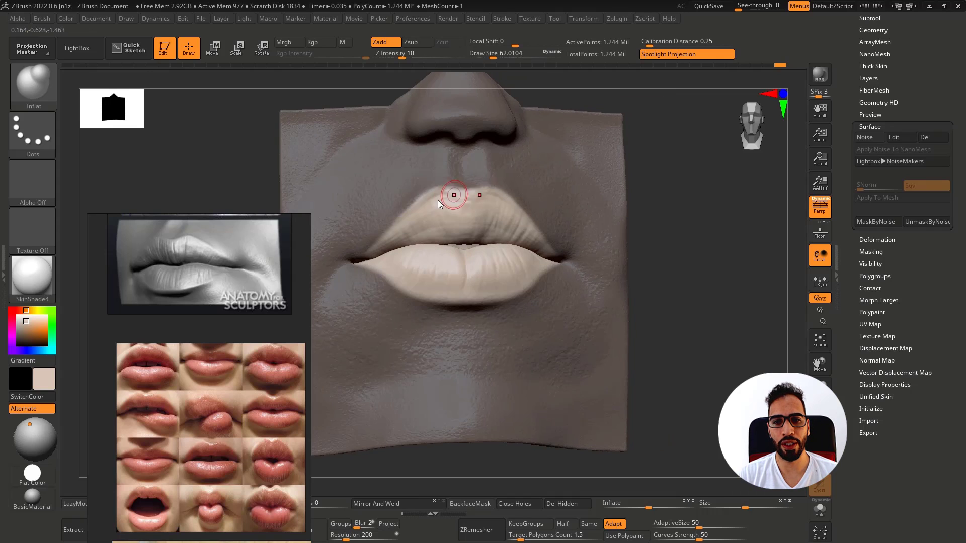
# Step: Hide the mask overlay and examine the polygroups of the lips and surrounding skin in the polyframe display
pyautogui.press('ctrl')
pyautogui.keyDown('ctrl'); pyautogui.click(664, 236); pyautogui.keyUp('ctrl')
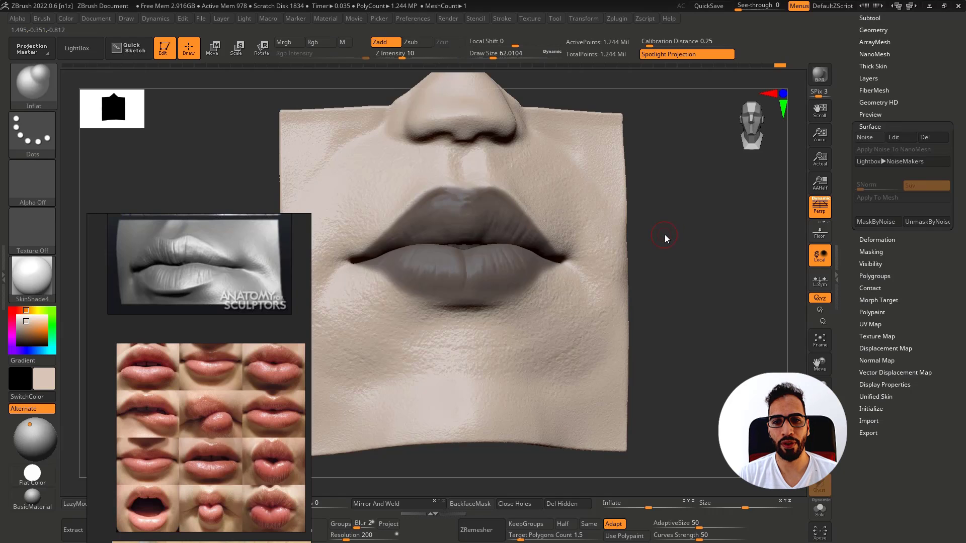
pyautogui.keyDown('ctrl'); pyautogui.click(677, 230); pyautogui.keyUp('ctrl')
pyautogui.keyDown('ctrl'); pyautogui.moveTo(677, 230); pyautogui.dragTo(671, 230); pyautogui.keyUp('ctrl')
pyautogui.hotkey('shift', 'f')
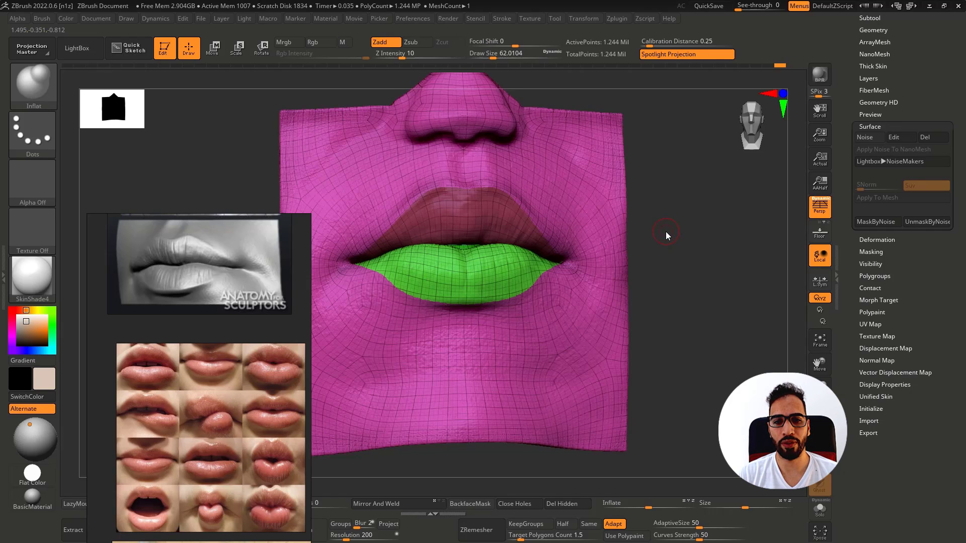
pyautogui.moveTo(666, 232); pyautogui.dragTo(654, 236, button='right')
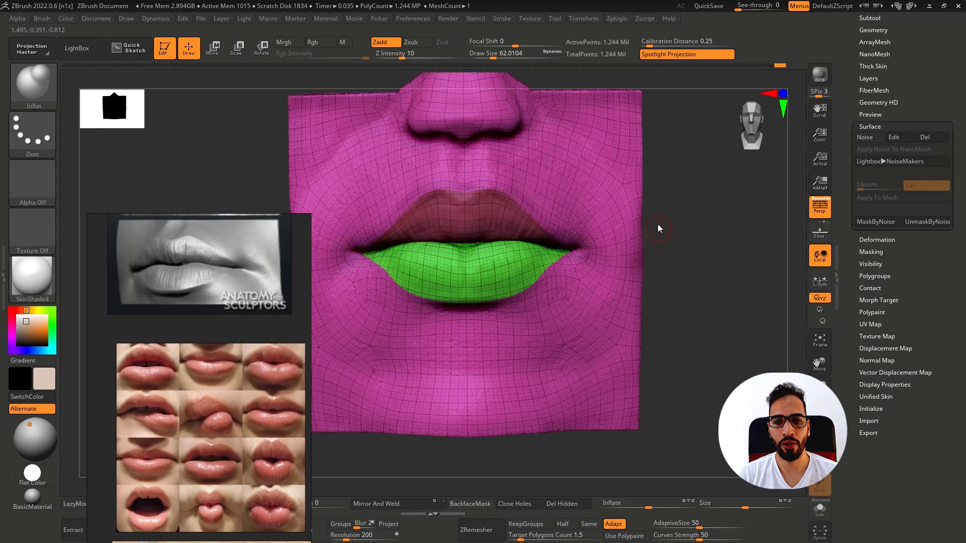
pyautogui.hotkey('shift', 'f')
pyautogui.moveTo(435, 207); pyautogui.dragTo(472, 201, button='right')
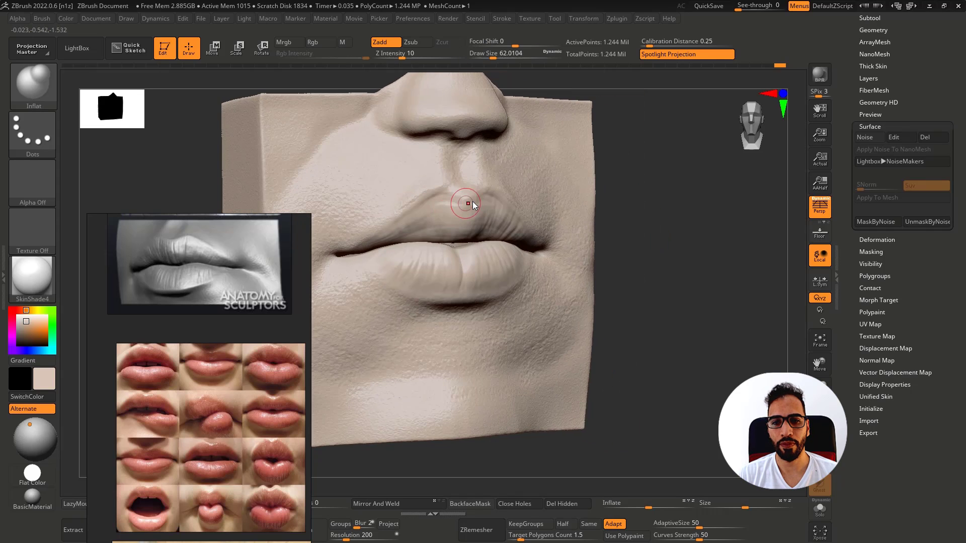
pyautogui.hotkey('ctrl', 'h')
pyautogui.hotkey('shift', 'f')
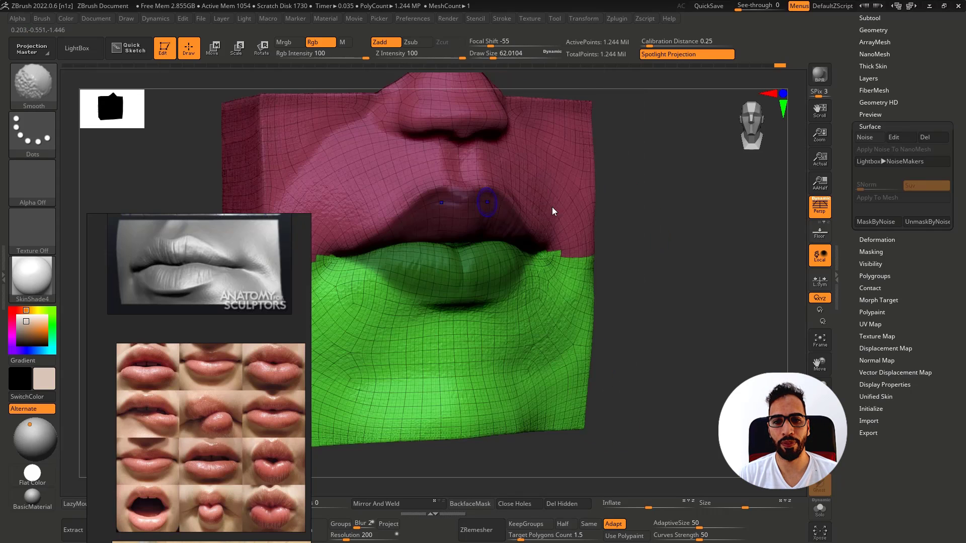
pyautogui.hotkey('shift', 'f')
pyautogui.hotkey('ctrl', 'h')
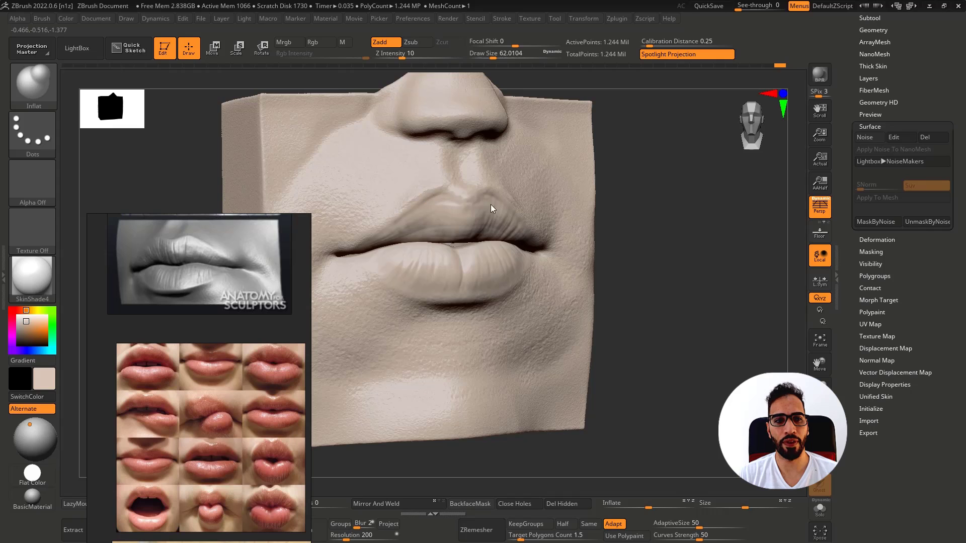
# Step: Clear the lip mask and add a third sculpting layer above the two existing ones
pyautogui.keyDown('shift'); pyautogui.moveTo(491, 204); pyautogui.dragTo(582, 183, button='right'); pyautogui.keyUp('shift')
pyautogui.click(869, 79)
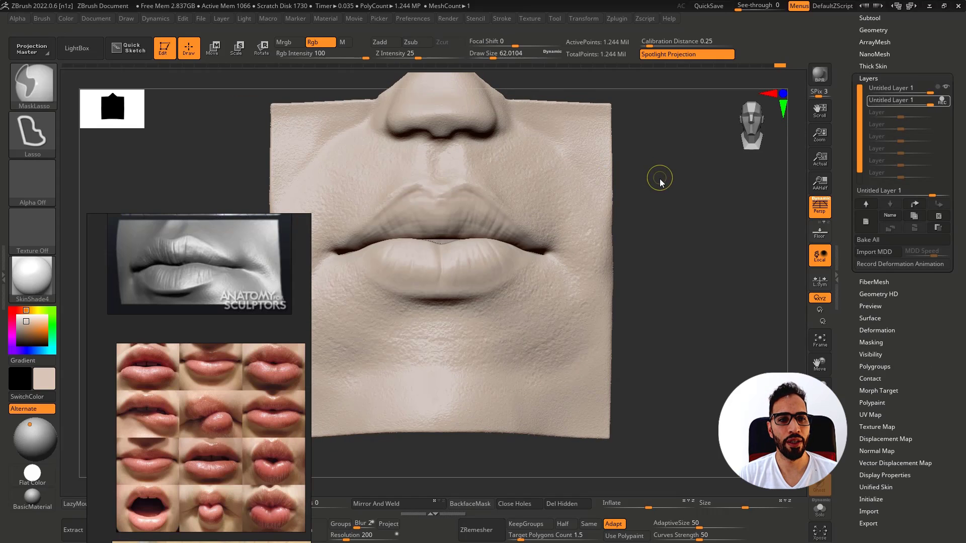
pyautogui.keyDown('ctrl'); pyautogui.click(664, 181); pyautogui.keyUp('ctrl')
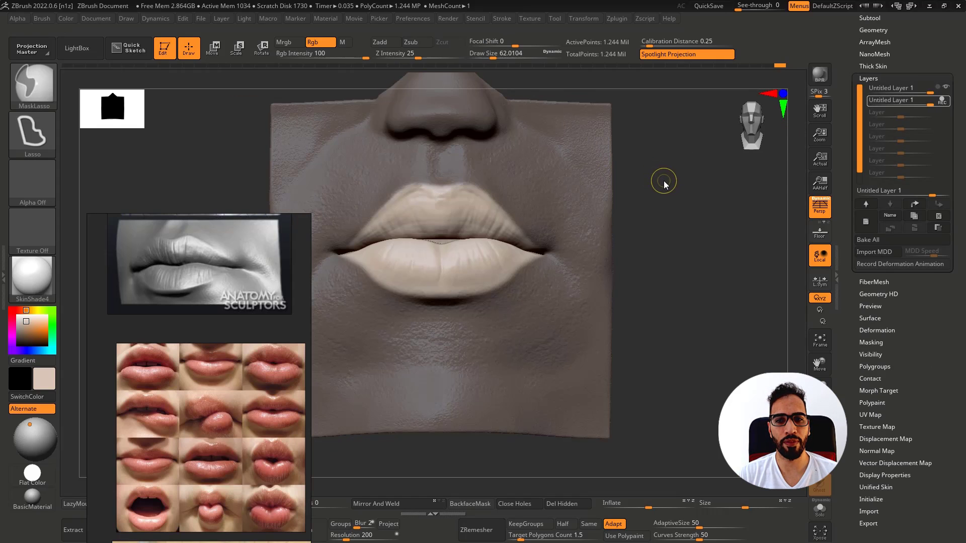
pyautogui.keyDown('ctrl'); pyautogui.click(667, 185); pyautogui.keyUp('ctrl')
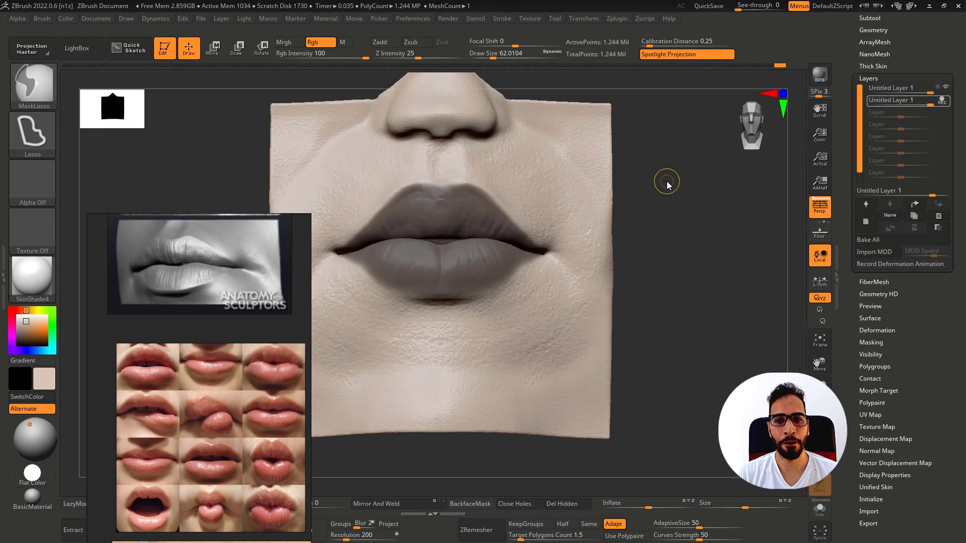
pyautogui.keyDown('ctrl'); pyautogui.click(668, 185); pyautogui.keyUp('ctrl')
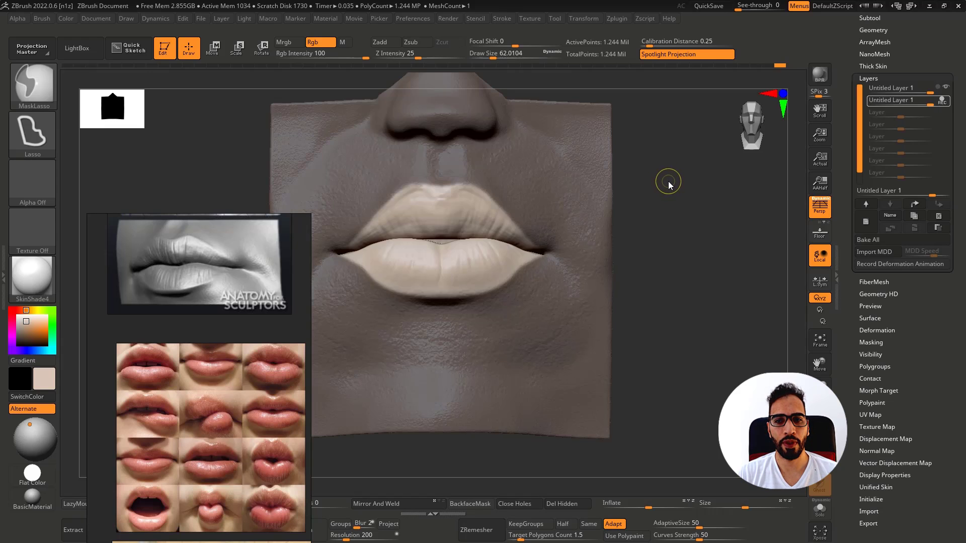
pyautogui.keyDown('ctrl'); pyautogui.click(668, 185); pyautogui.keyUp('ctrl')
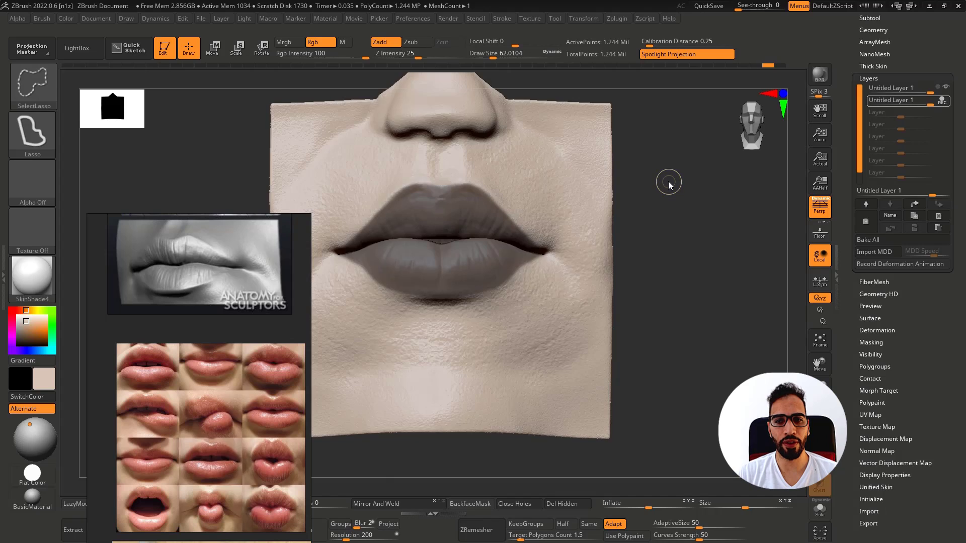
pyautogui.keyDown('ctrl'); pyautogui.click(670, 185); pyautogui.keyUp('ctrl')
pyautogui.keyDown('ctrl'); pyautogui.click(670, 185); pyautogui.keyUp('ctrl')
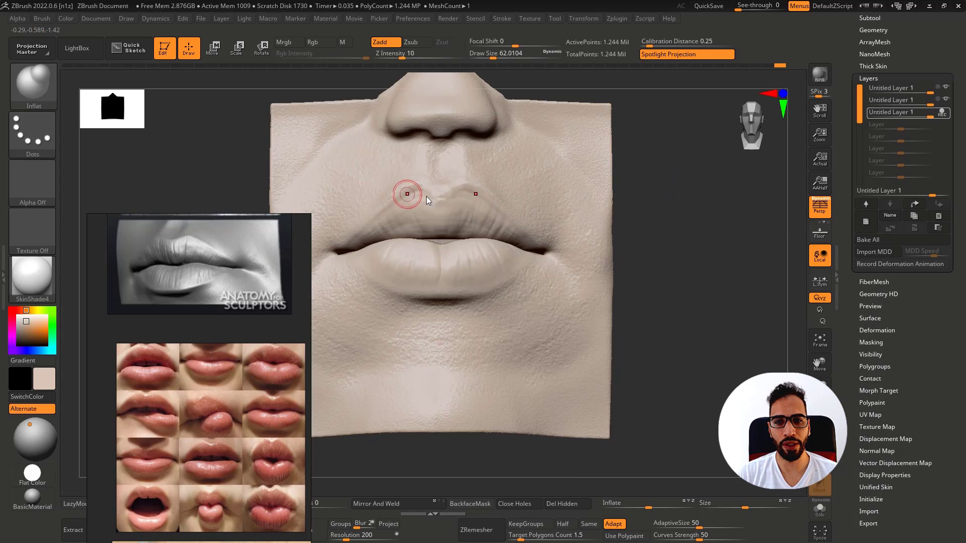
# Step: Raise the border of the upper lip out to the mouth corners with the Inflat brush at a Draw Size of about 51
pyautogui.moveTo(398, 195); pyautogui.dragTo(419, 194, button='right')
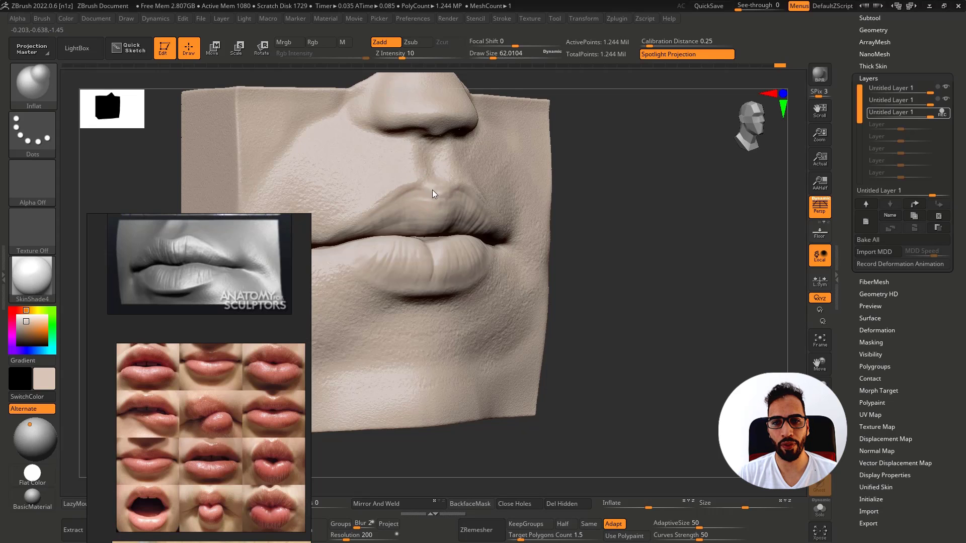
pyautogui.moveTo(325, 237); pyautogui.dragTo(435, 218, button='right')
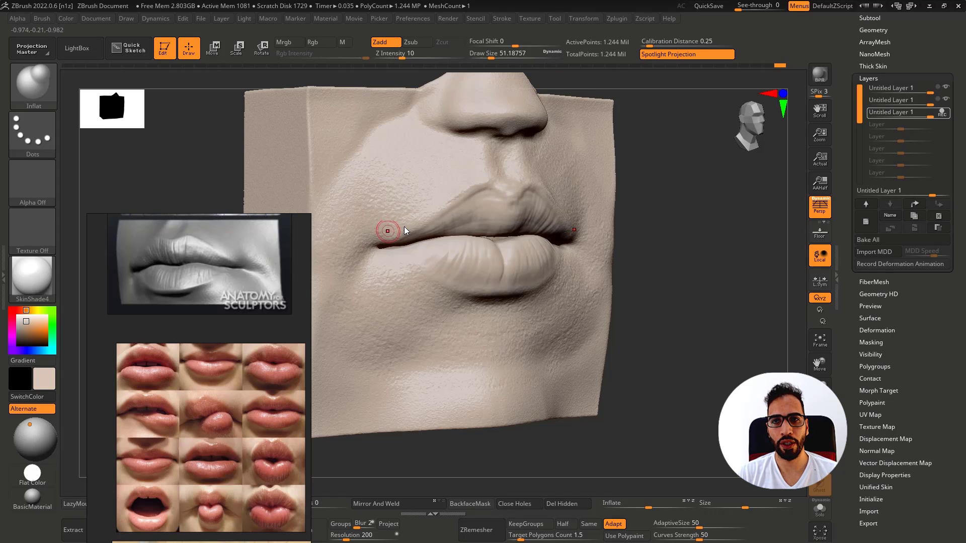
pyautogui.moveTo(404, 226); pyautogui.dragTo(446, 232, button='right')
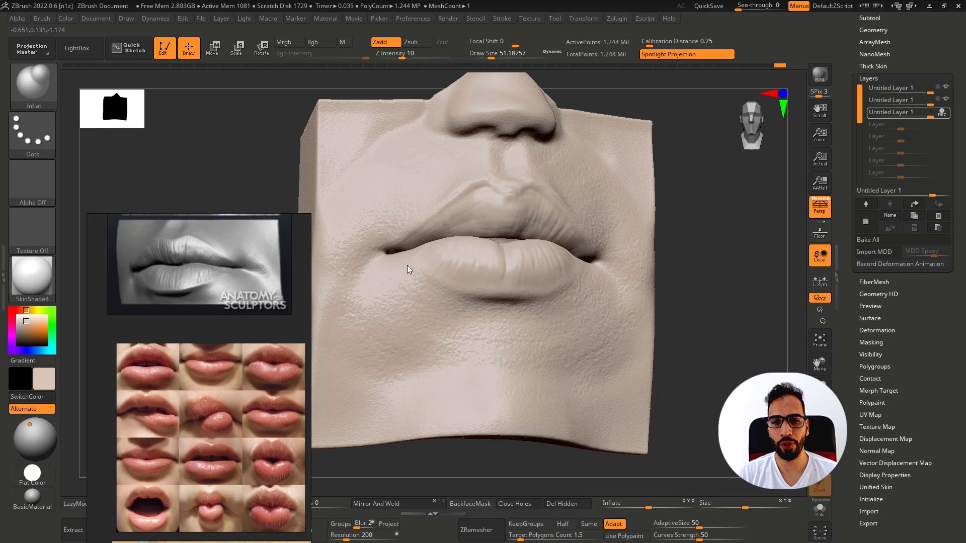
pyautogui.moveTo(512, 302)
pyautogui.mouseDown(button='right')
pyautogui.moveTo(600, 281)
pyautogui.moveTo(611, 266)
pyautogui.moveTo(580, 234)
pyautogui.mouseUp(button='right')
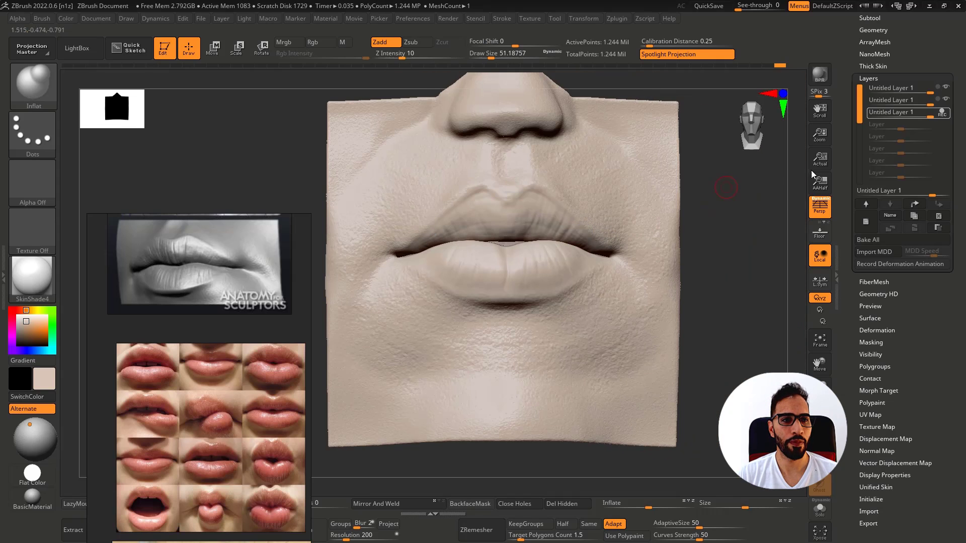
# Step: Lower the intensity of the second layer to about 0.49
pyautogui.click(922, 104)
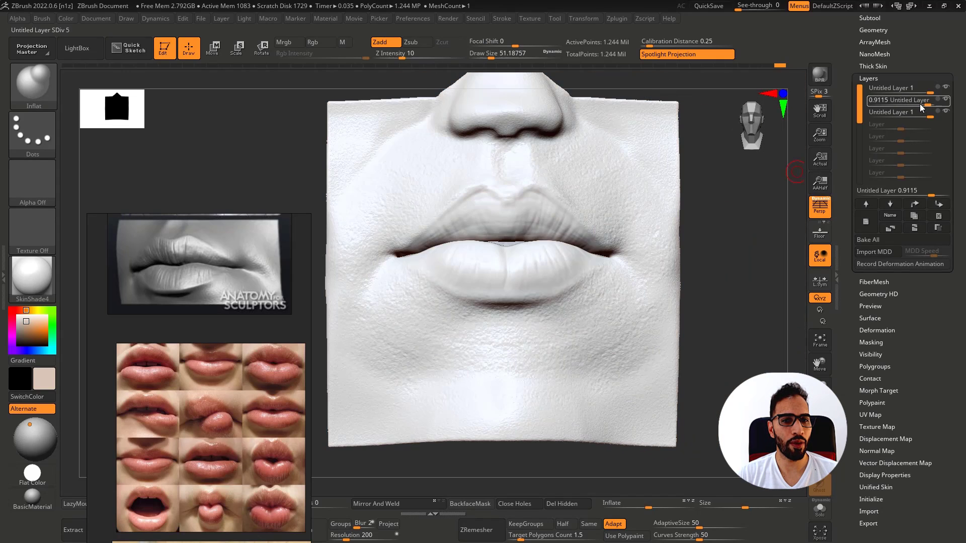
pyautogui.moveTo(924, 106); pyautogui.dragTo(925, 107)
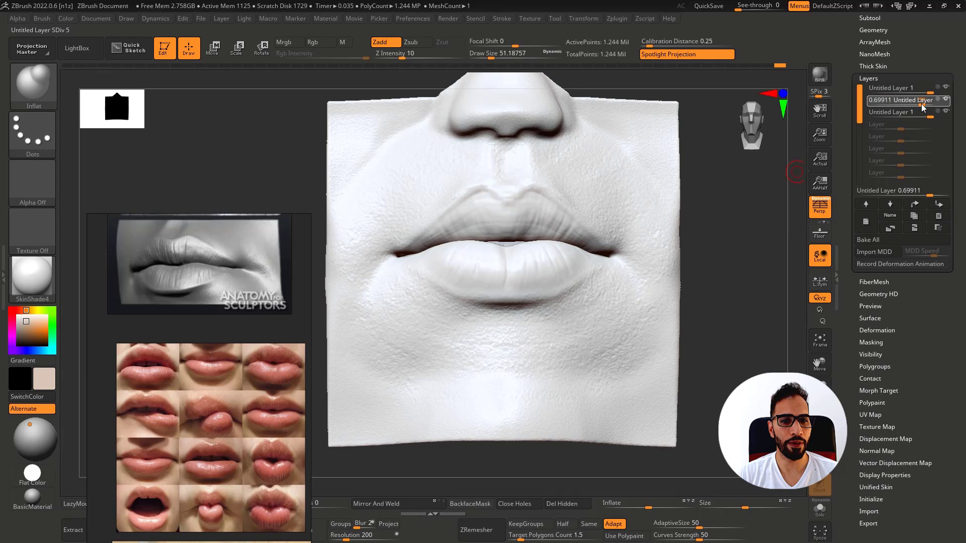
pyautogui.click(916, 103)
pyautogui.click(912, 102)
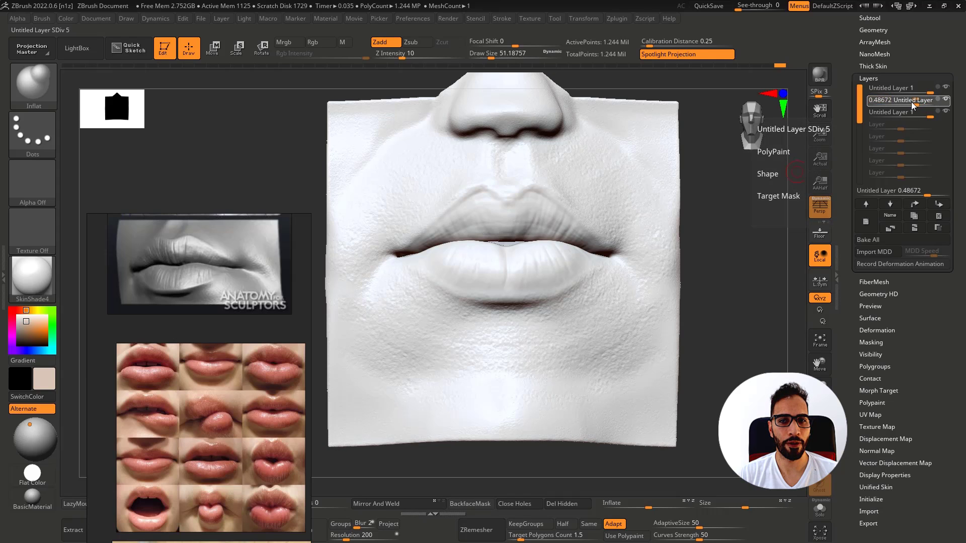
# Step: Lower the intensity of the second layer in the stack to about 0.33 and compare the skin detail with it switched off
pyautogui.click(912, 103)
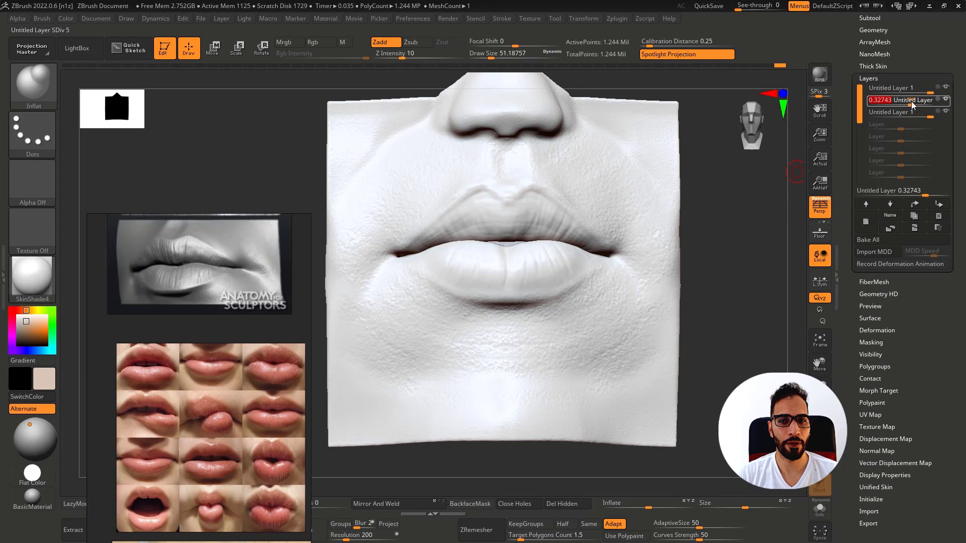
pyautogui.click(941, 90)
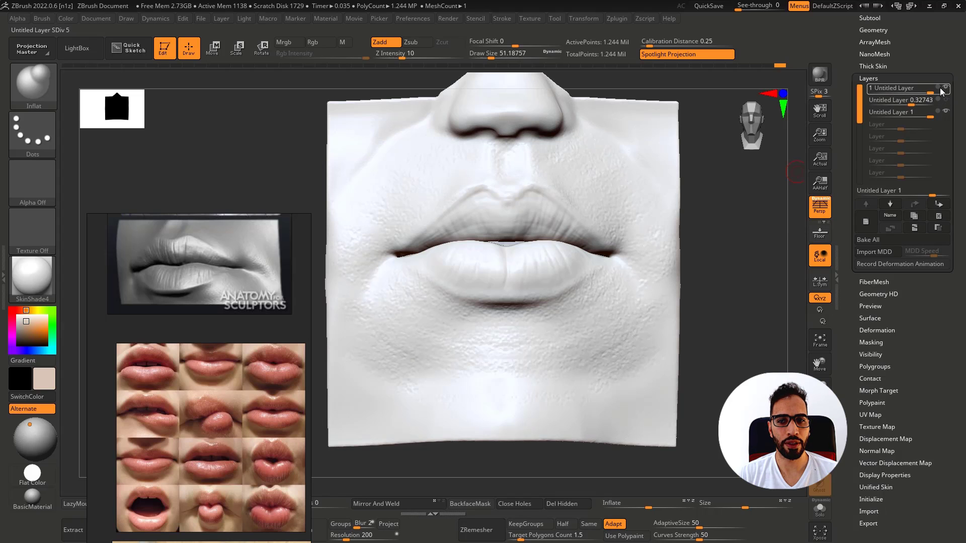
pyautogui.click(929, 101)
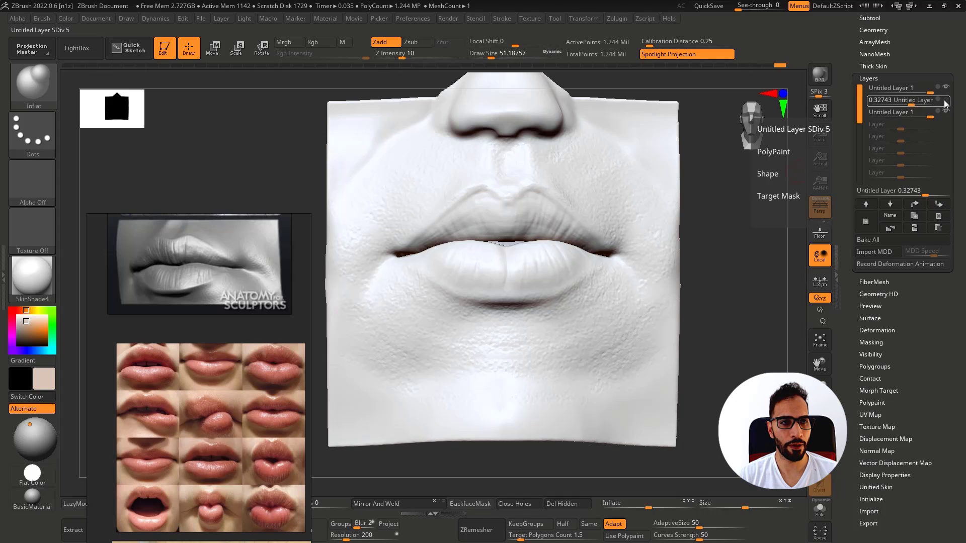
pyautogui.click(917, 104)
pyautogui.press('BackSpace')
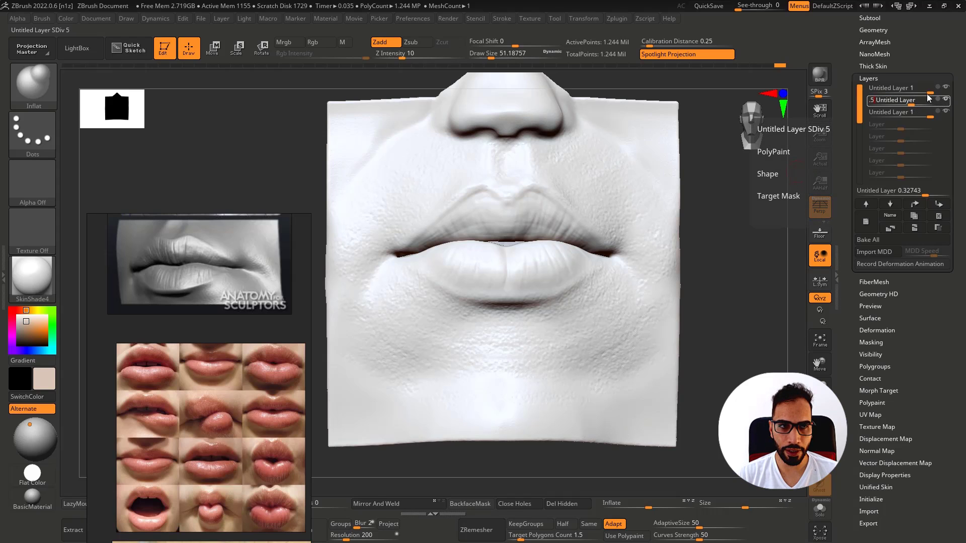
# Step: Set the intensity of the first layer in the stack to 0.5 and check the result around the lips
pyautogui.click(926, 92)
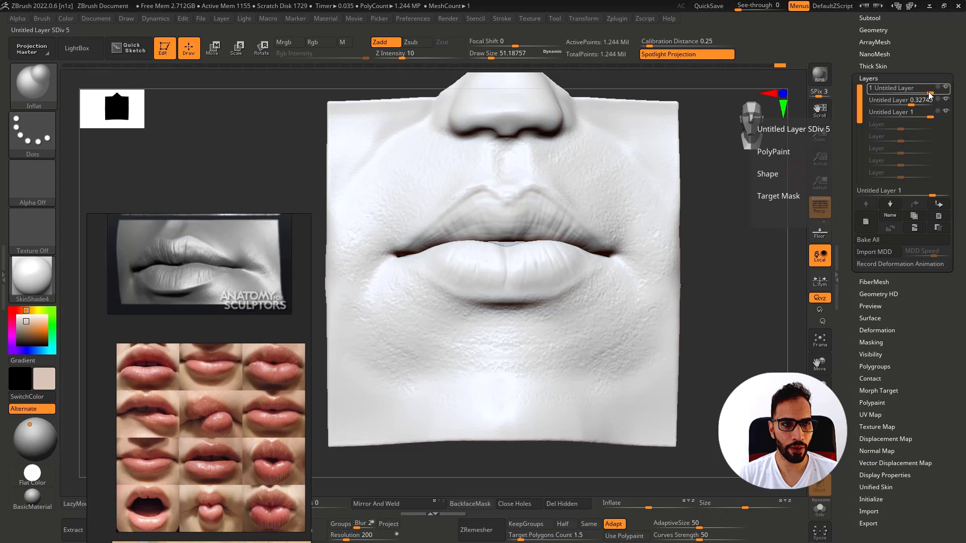
pyautogui.click(930, 94)
pyautogui.write('.5')
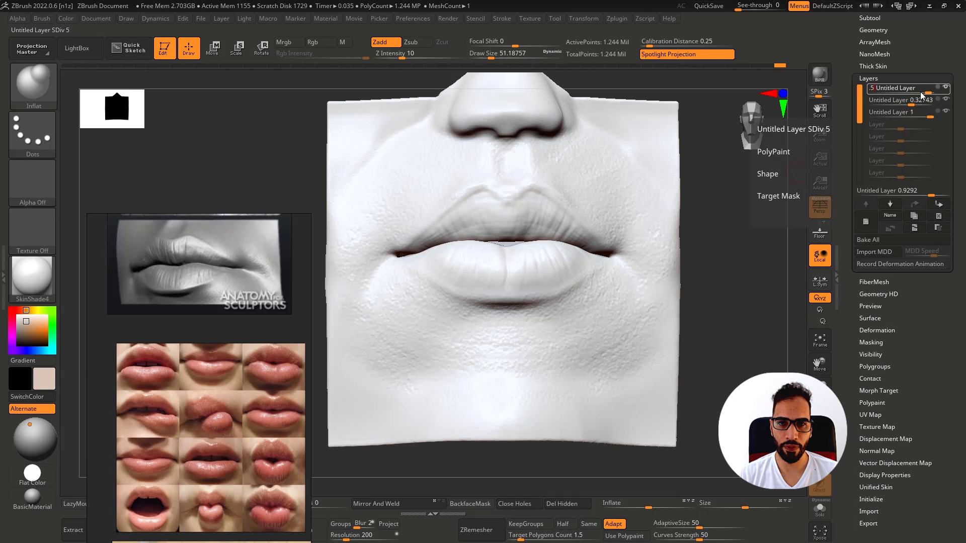
pyautogui.press('Return')
pyautogui.moveTo(681, 199); pyautogui.dragTo(578, 222)
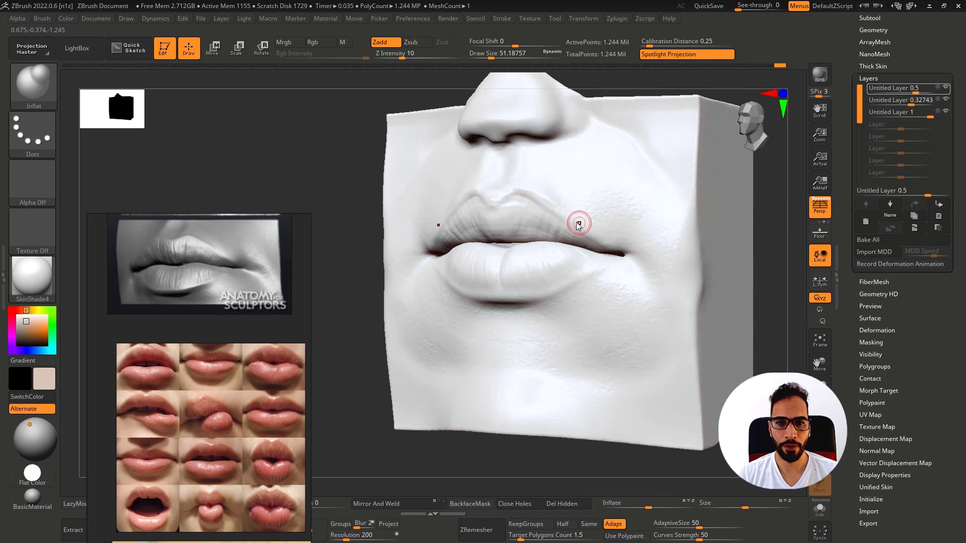
pyautogui.keyDown('shift'); pyautogui.moveTo(575, 216); pyautogui.dragTo(581, 225, button='right'); pyautogui.keyUp('shift')
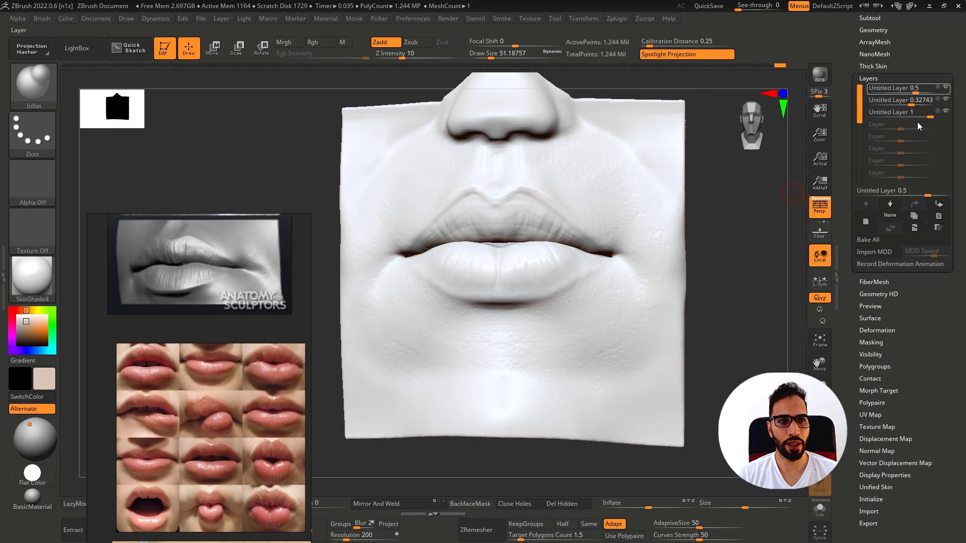
pyautogui.click(946, 114)
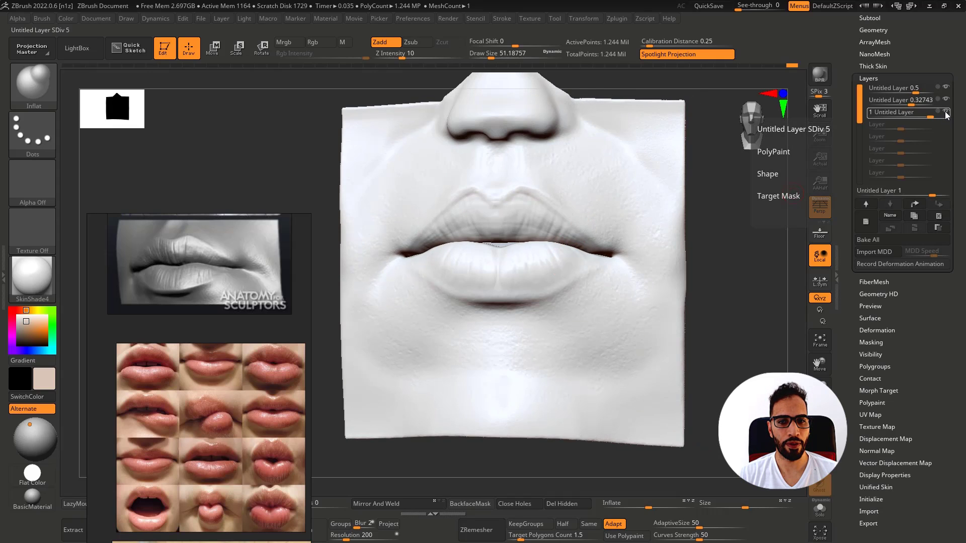
# Step: Set the brush Draw Size to about 116 and choose a tan skin colour, R 205, G 150, B 102
pyautogui.keyDown('ctrl'); pyautogui.moveTo(567, 220); pyautogui.dragTo(589, 203, button='right'); pyautogui.keyUp('ctrl')
pyautogui.moveTo(599, 217); pyautogui.dragTo(565, 269, button='right')
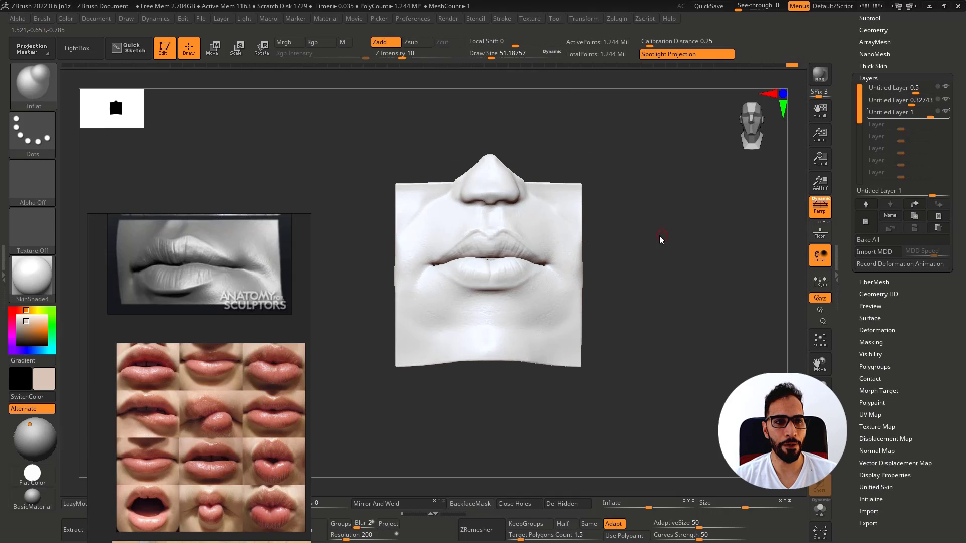
pyautogui.moveTo(659, 236); pyautogui.dragTo(590, 288, button='right')
pyautogui.press('s')
pyautogui.moveTo(510, 291); pyautogui.dragTo(521, 291)
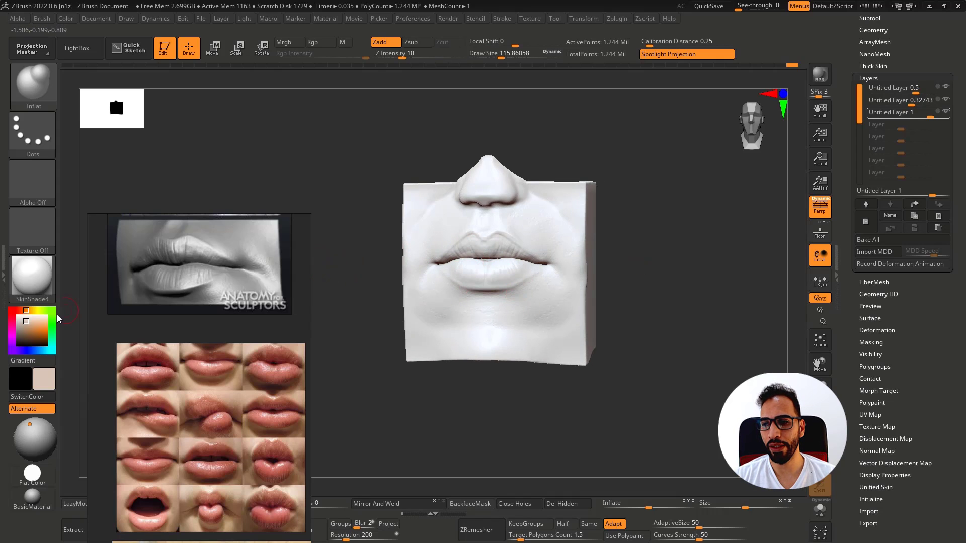
pyautogui.moveTo(27, 322); pyautogui.dragTo(34, 327)
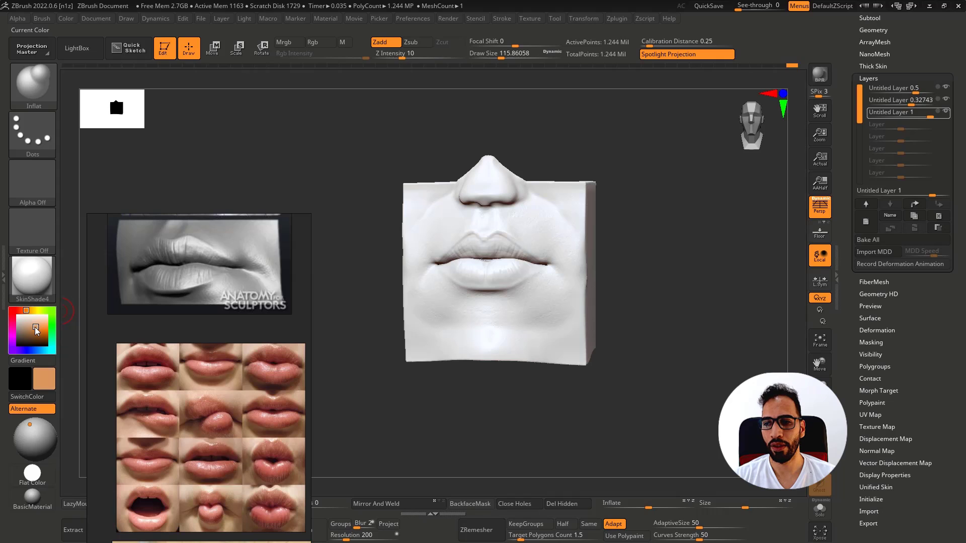
# Step: Add a fourth layer and try to fill the whole object with the tan skin colour
pyautogui.click(861, 223)
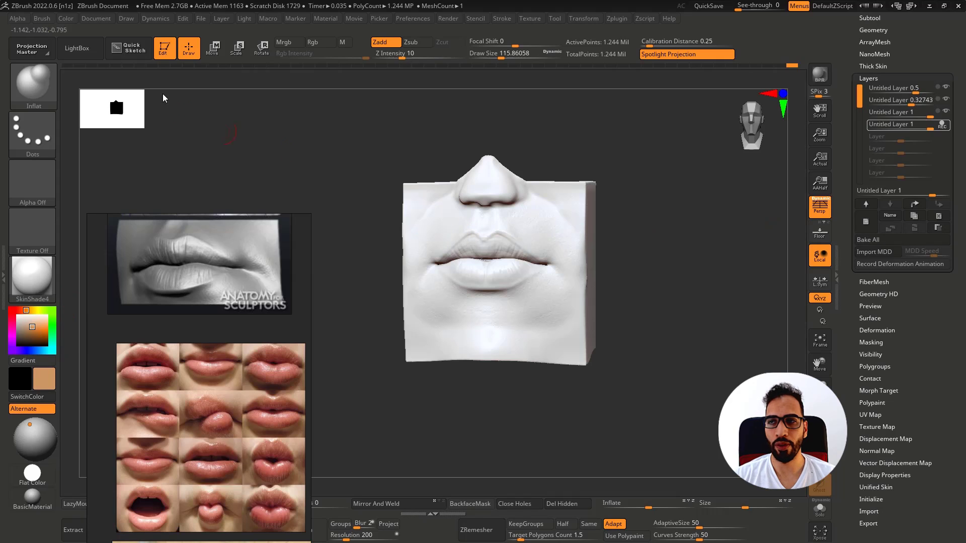
pyautogui.click(67, 17)
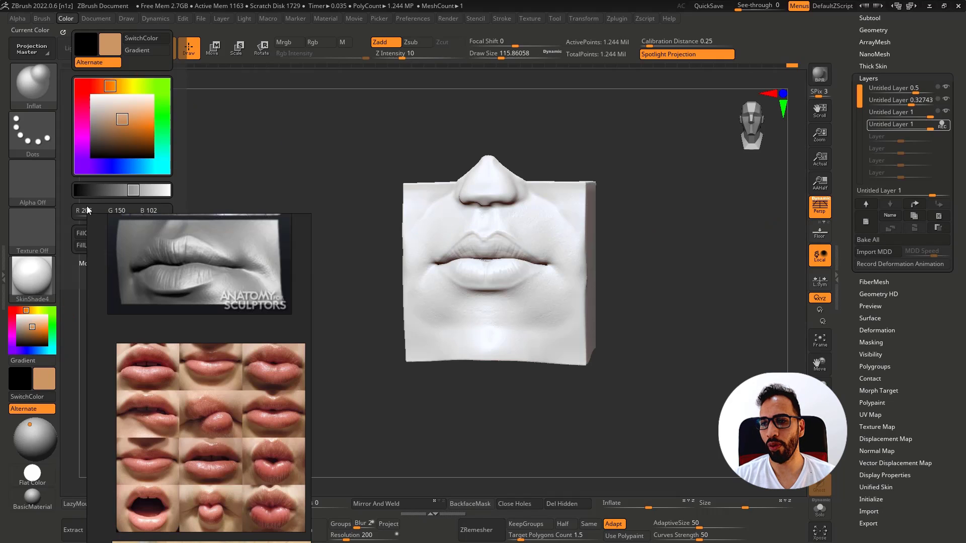
pyautogui.click(79, 234)
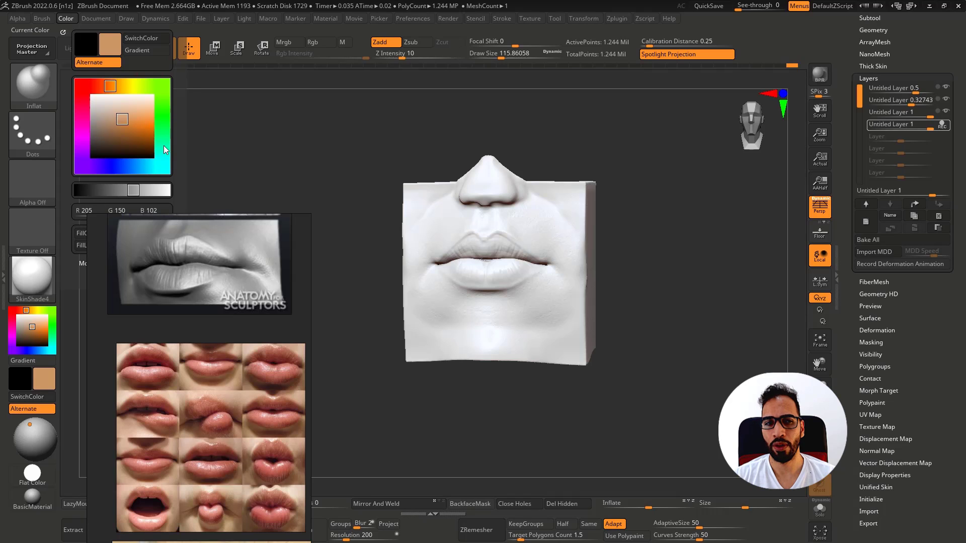
pyautogui.scroll(1, 905, 61)
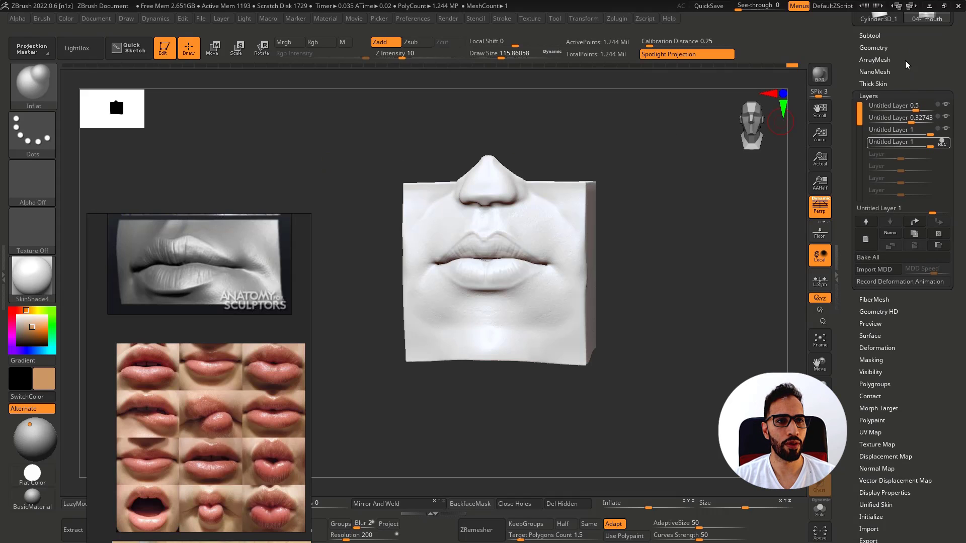
pyautogui.click(875, 49)
pyautogui.click(873, 48)
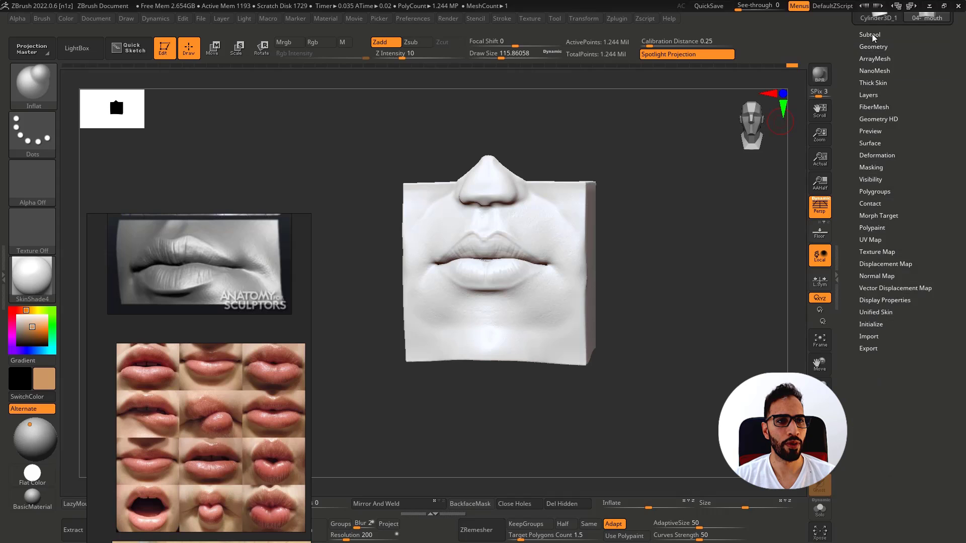
pyautogui.click(872, 37)
pyautogui.click(870, 36)
pyautogui.click(870, 95)
# Step: Switch to the Standard brush with the Rgb channel at intensity 100 and try the tan object fill again
pyautogui.click(319, 45)
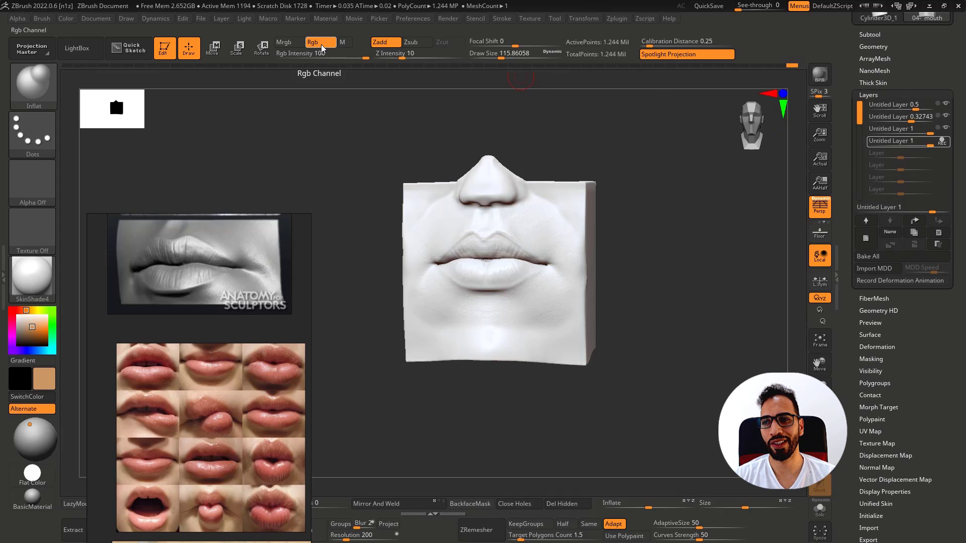
pyautogui.click(321, 44)
pyautogui.press('1')
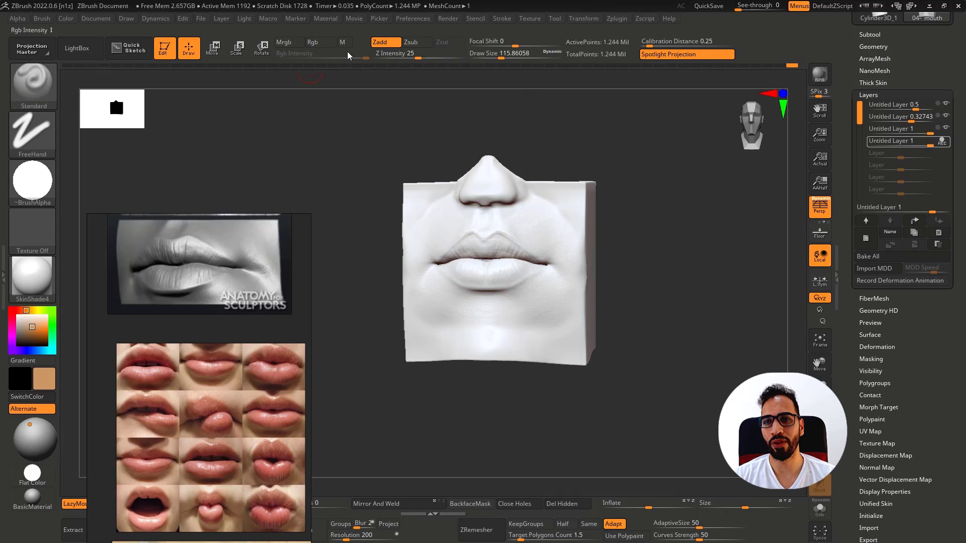
pyautogui.click(309, 43)
pyautogui.click(67, 19)
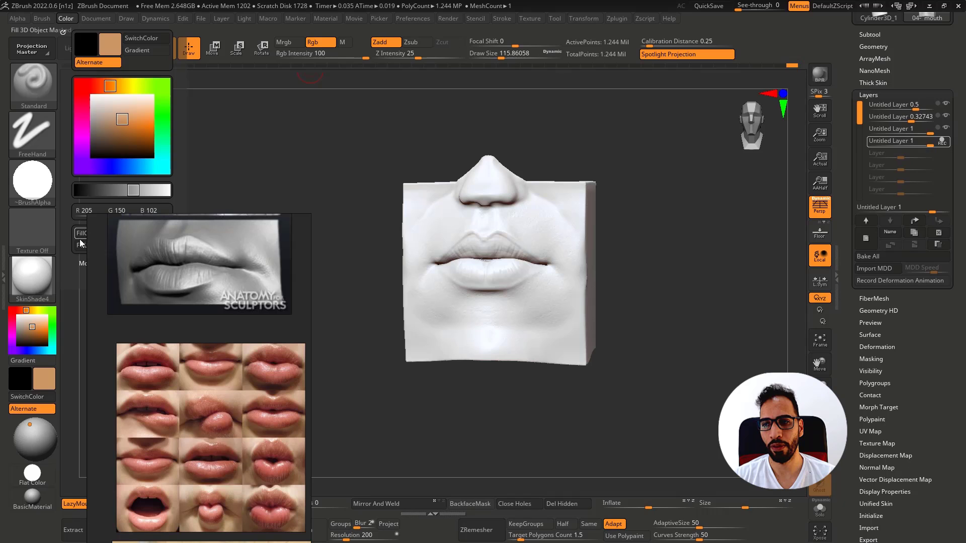
pyautogui.click(82, 231)
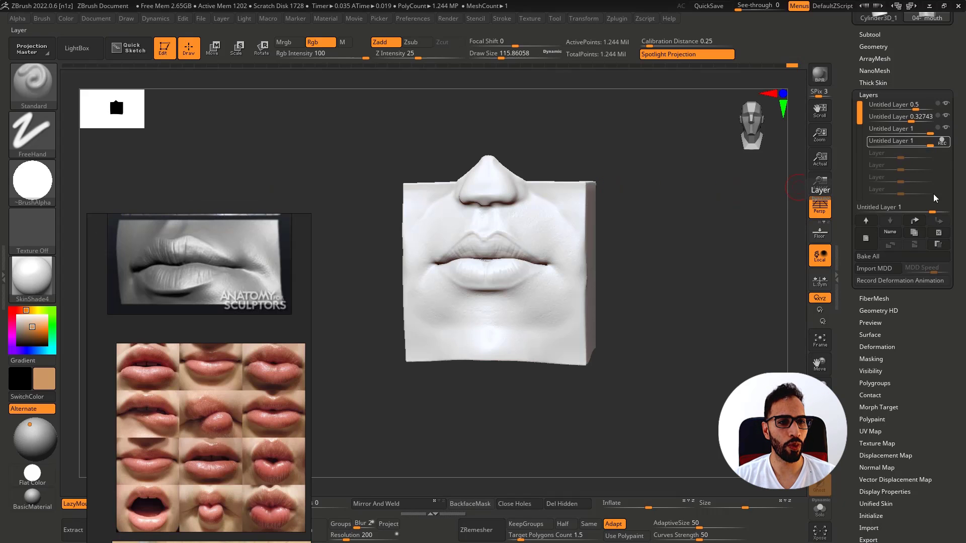
# Step: Delete the fourth layer, bake all remaining layers into the mesh and fill the object with the tan skin colour
pyautogui.click(938, 231)
pyautogui.press('shift')
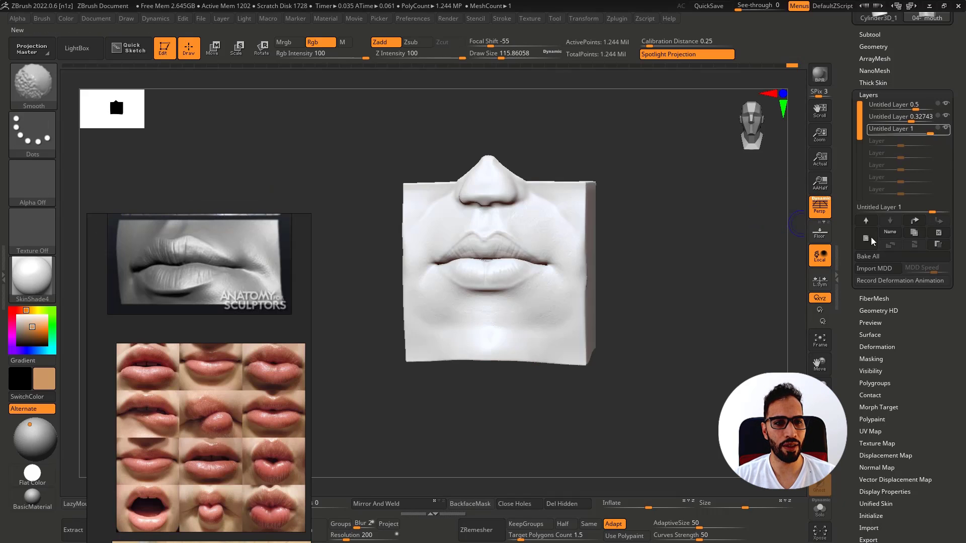
pyautogui.click(892, 257)
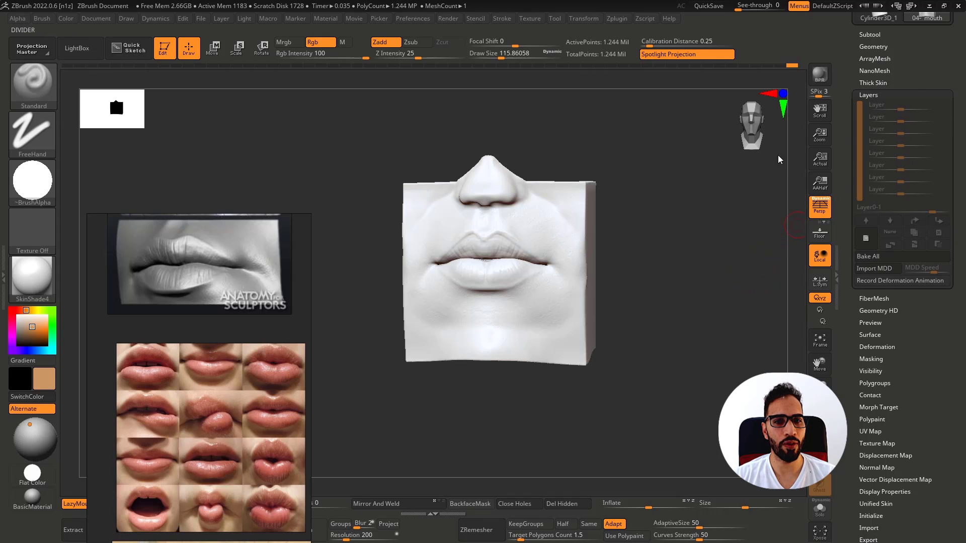
pyautogui.click(70, 21)
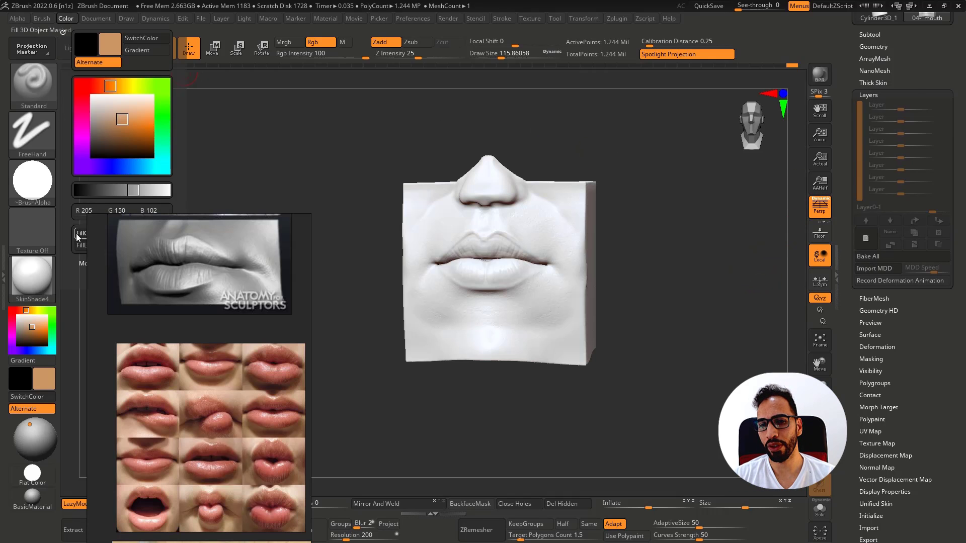
pyautogui.click(77, 235)
# Step: Choose a red lip colour and turn off Zadd so the Standard brush paints colour only
pyautogui.moveTo(496, 252); pyautogui.dragTo(419, 258, button='right')
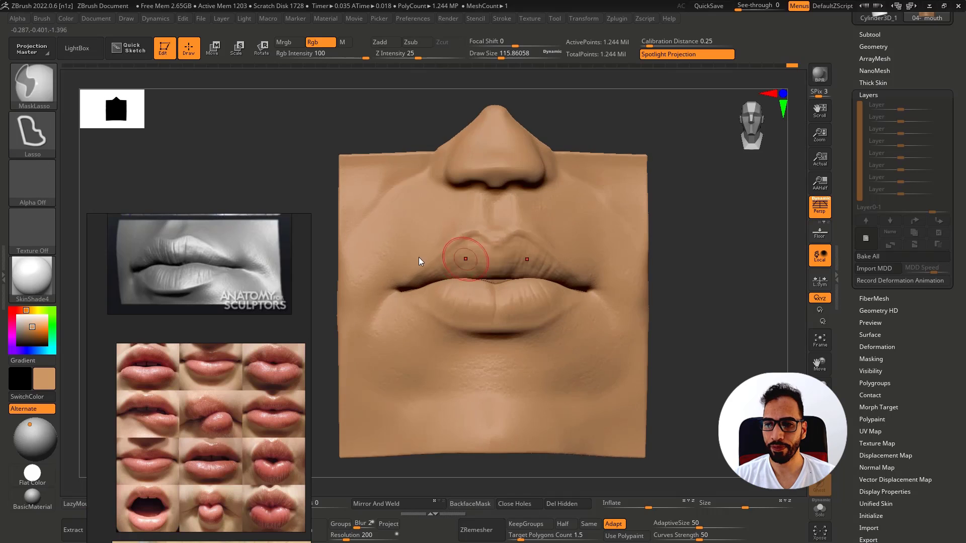
pyautogui.click(23, 311)
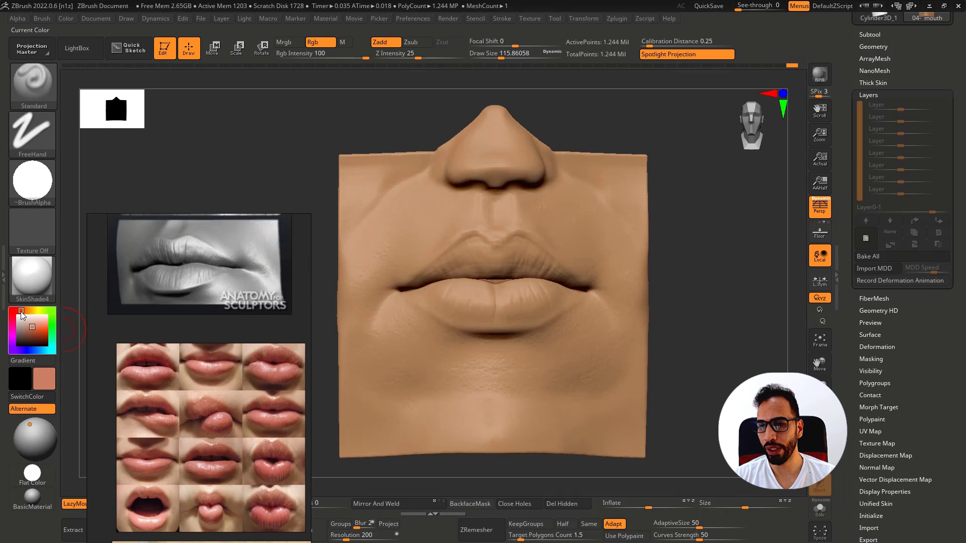
pyautogui.click(36, 330)
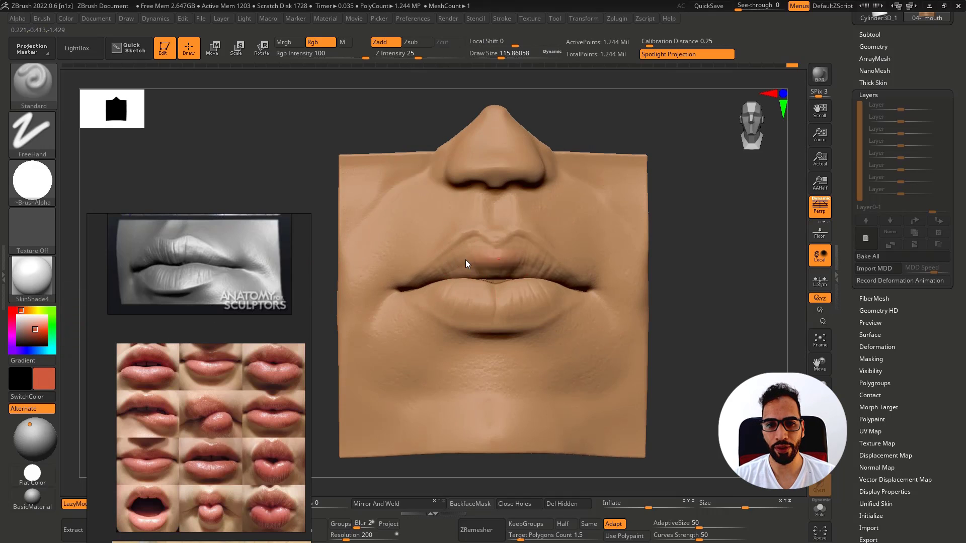
pyautogui.click(382, 42)
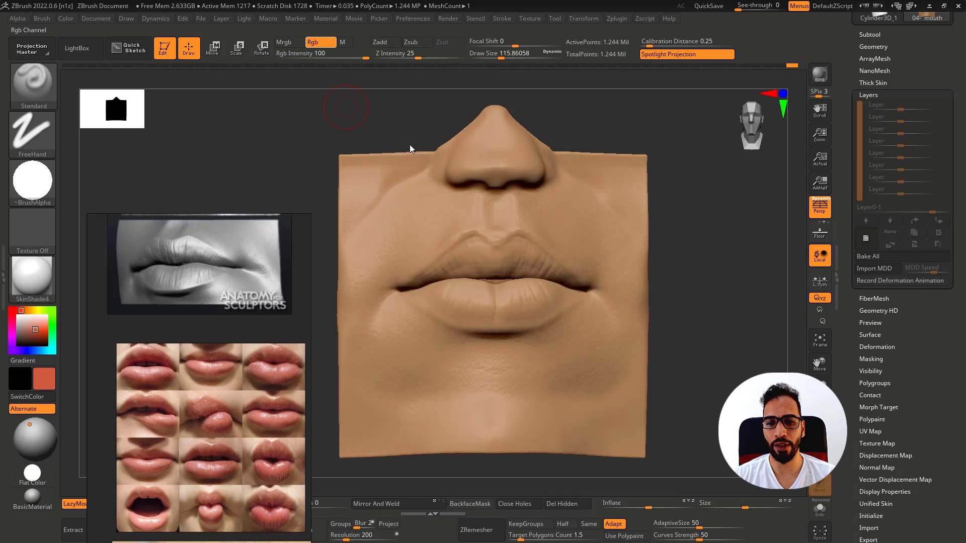
# Step: Paint the upper lip red out to the mouth corners and start colouring the lower lip
pyautogui.moveTo(492, 264)
pyautogui.mouseDown()
pyautogui.moveTo(475, 252)
pyautogui.moveTo(429, 278)
pyautogui.mouseUp()
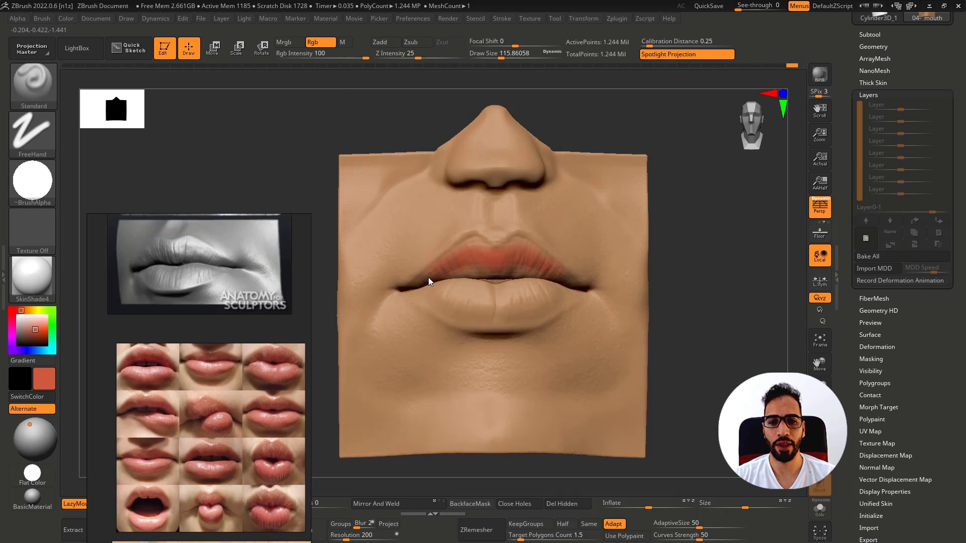
pyautogui.moveTo(466, 249); pyautogui.dragTo(457, 249)
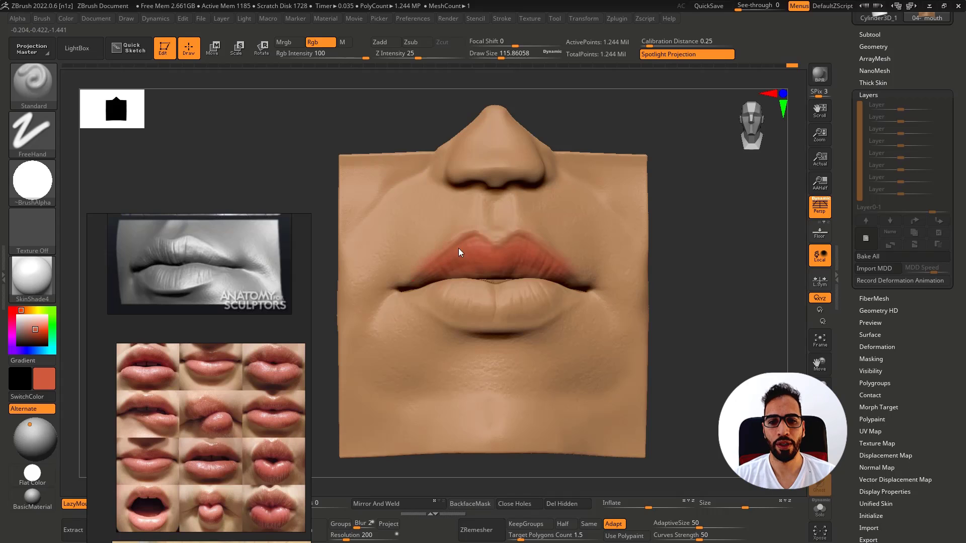
pyautogui.moveTo(426, 292)
pyautogui.mouseDown()
pyautogui.moveTo(417, 298)
pyautogui.moveTo(501, 306)
pyautogui.moveTo(480, 293)
pyautogui.moveTo(500, 277)
pyautogui.mouseUp()
# Step: Undo the lip painting, the tan object fill and the baking of the three sculpting layers
pyautogui.moveTo(499, 307); pyautogui.dragTo(453, 303, button='right')
pyautogui.hotkey('ctrl', 'z')
pyautogui.hotkey('ctrl', 'z')
pyautogui.hotkey('ctrl', 'z')
pyautogui.hotkey('ctrl', 'z')
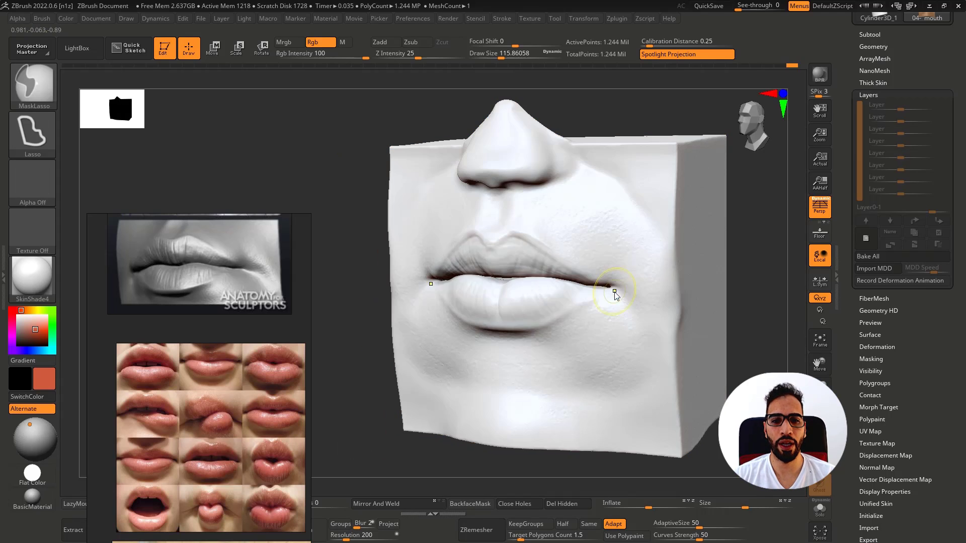
pyautogui.keyDown('shift'); pyautogui.moveTo(567, 288); pyautogui.dragTo(541, 256, button='right'); pyautogui.keyUp('shift')
pyautogui.hotkey('ctrl', 'z')
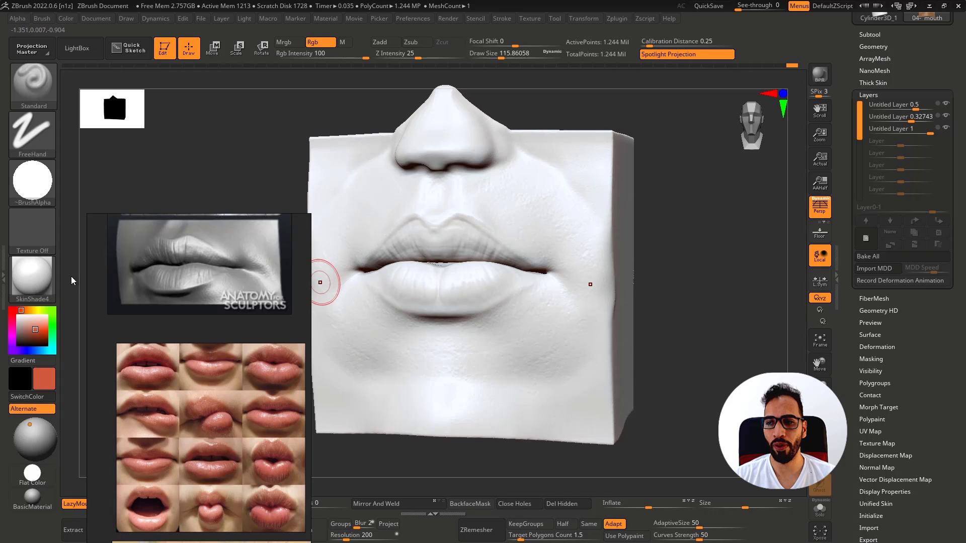
# Step: Change the mouth's material to BasicMaterial
pyautogui.click(42, 279)
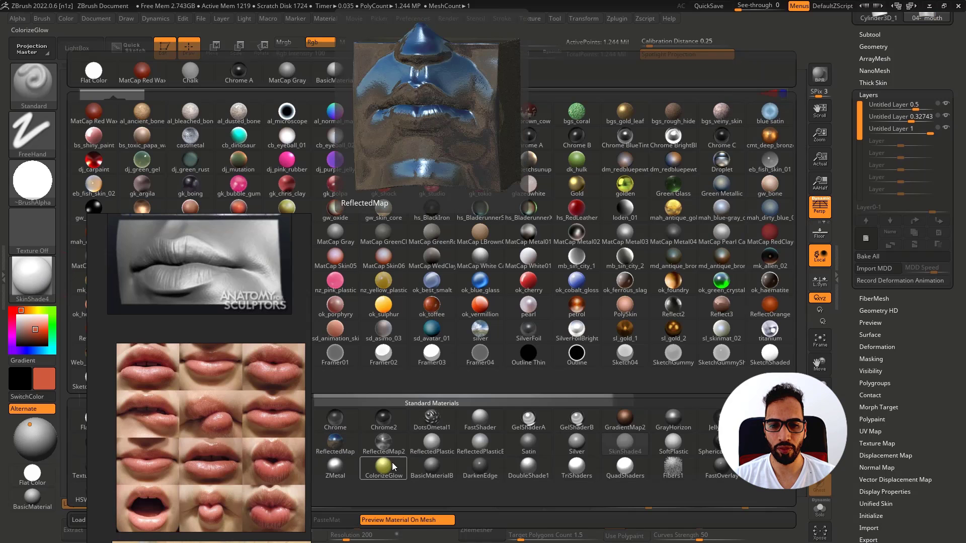
pyautogui.moveTo(285, 407); pyautogui.dragTo(965, 448, button='right')
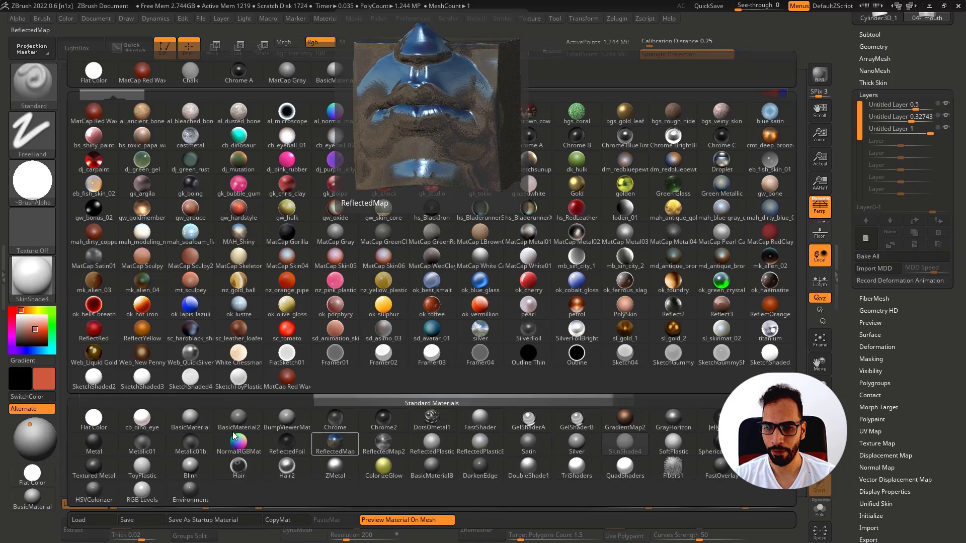
pyautogui.click(198, 424)
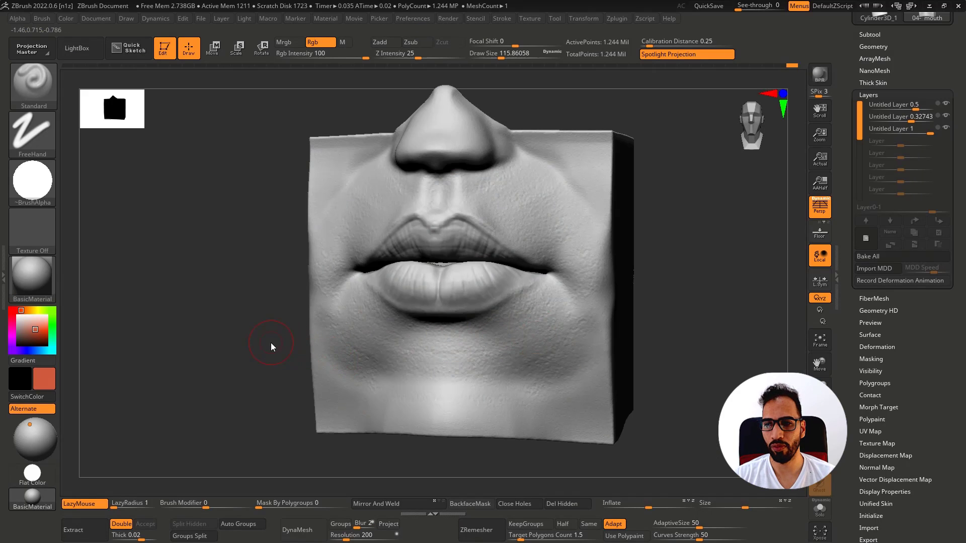
# Step: Switch the mouth's material to SkinShade4 and choose a muted pink colour with RGB 210, 147, 130
pyautogui.click(47, 279)
pyautogui.click(625, 443)
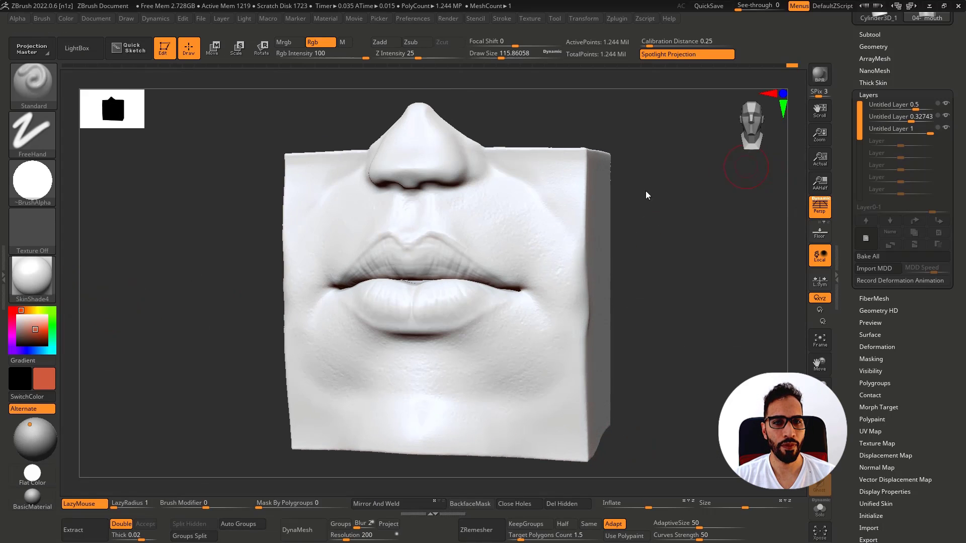
pyautogui.click(31, 325)
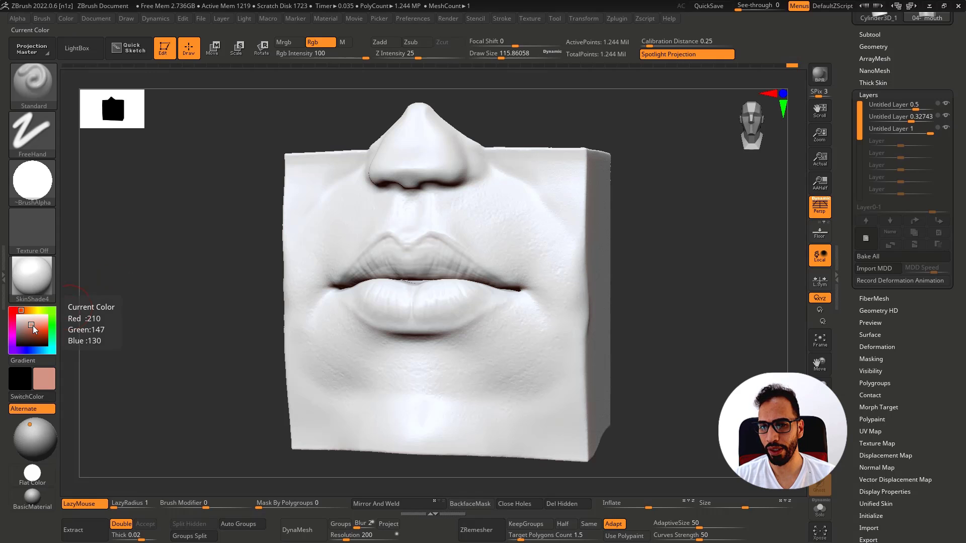
# Step: Turn off the mouth subtool's polypaint so the model shows the current colour
pyautogui.click(874, 36)
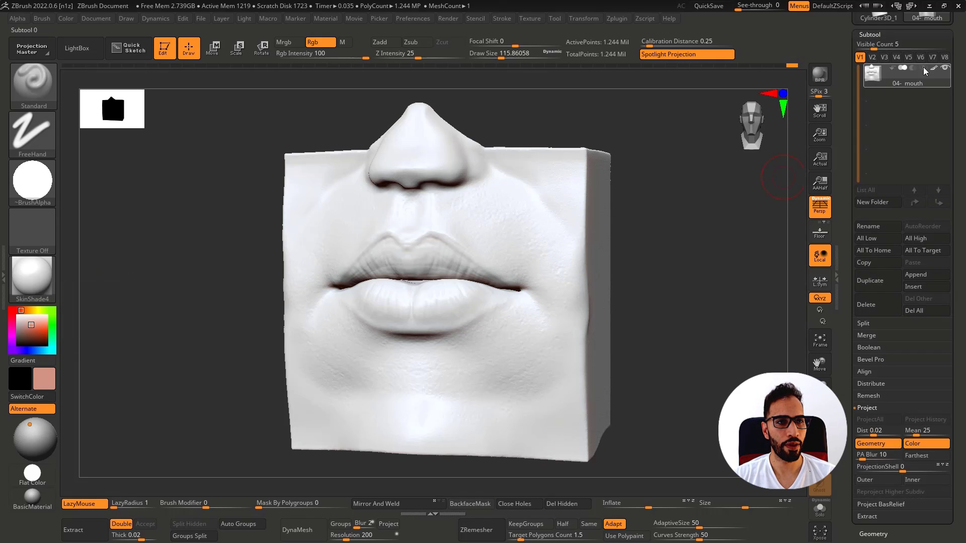
pyautogui.click(925, 69)
pyautogui.click(870, 35)
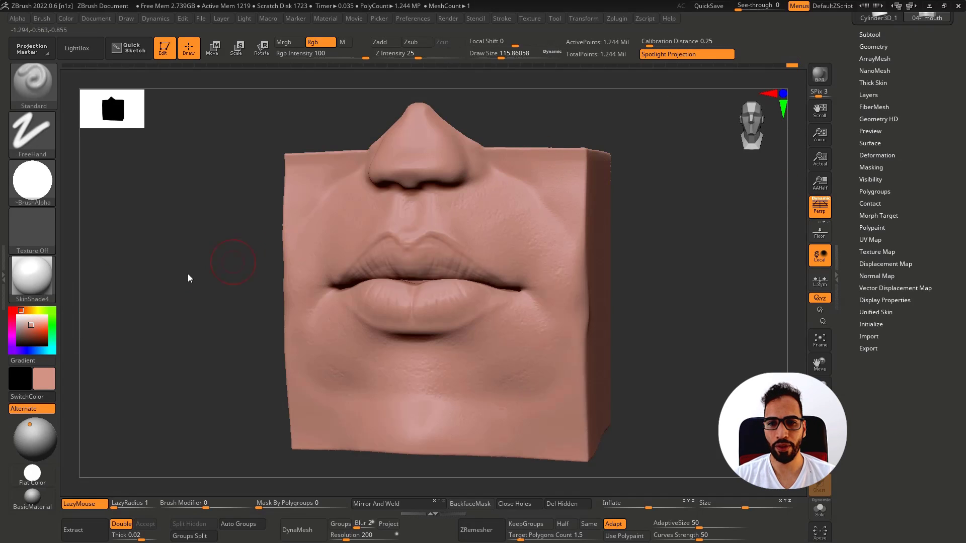
# Step: Try a light beige skin colour on the mouth, and reset the current colour to white
pyautogui.click(27, 324)
pyautogui.click(29, 321)
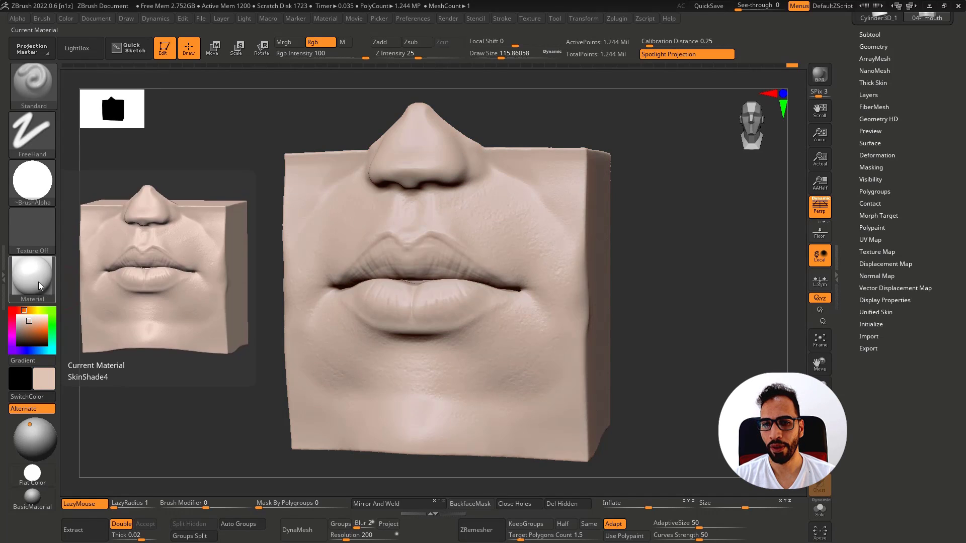
pyautogui.click(18, 315)
# Step: Change the mouth's material to MatCap Skin06 and check it from the front
pyautogui.click(40, 291)
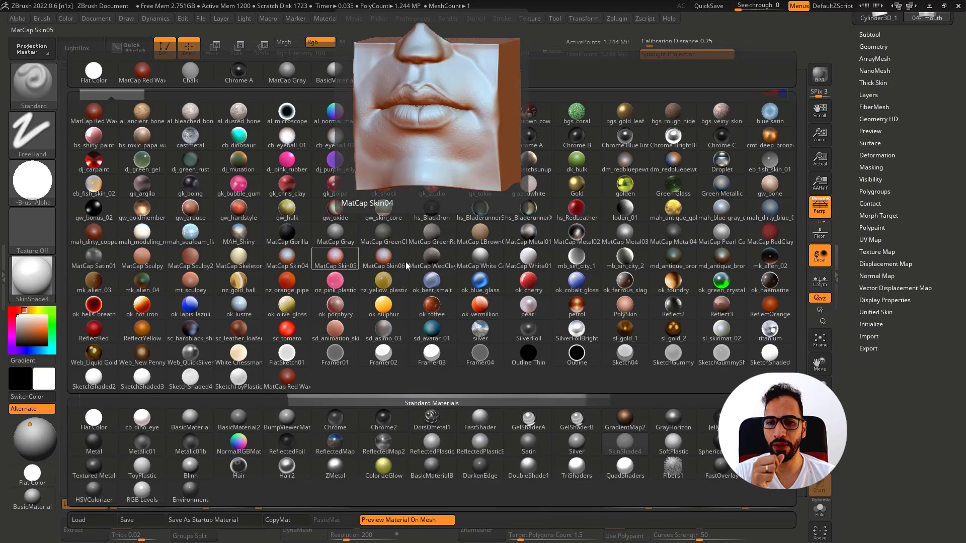
pyautogui.click(380, 266)
pyautogui.moveTo(202, 312); pyautogui.dragTo(188, 313)
pyautogui.click(41, 279)
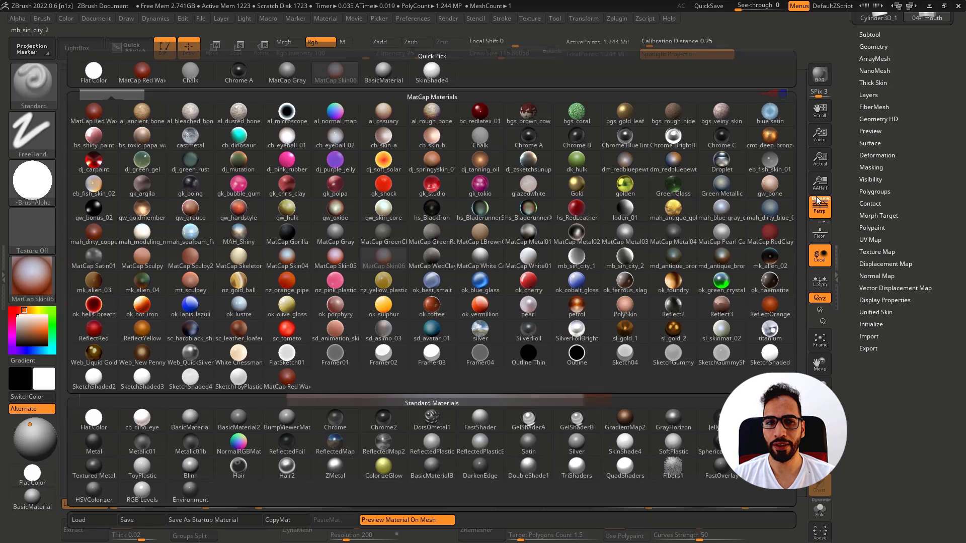
pyautogui.click(384, 261)
pyautogui.moveTo(682, 229); pyautogui.dragTo(677, 229)
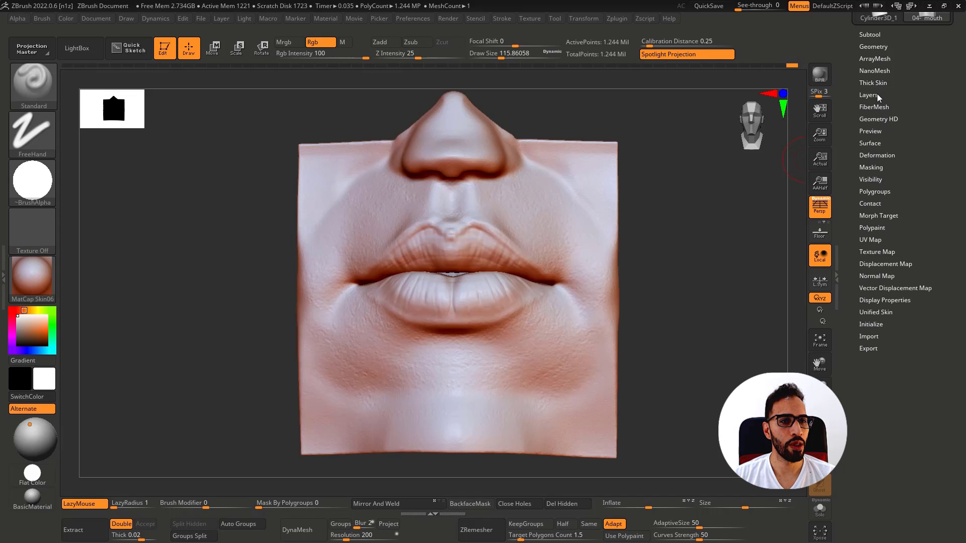
# Step: Mask the mouth's fine skin and lip detail by cavity
pyautogui.click(878, 167)
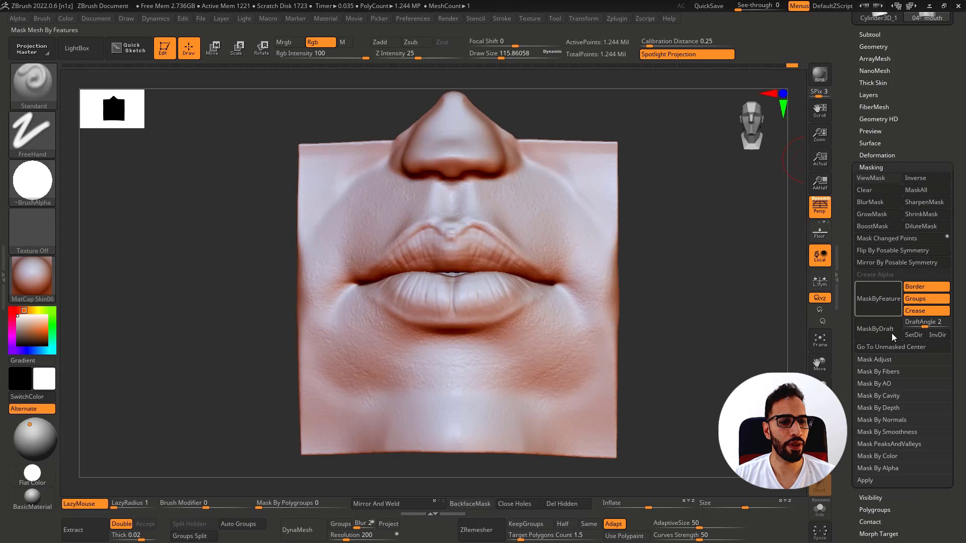
pyautogui.click(895, 398)
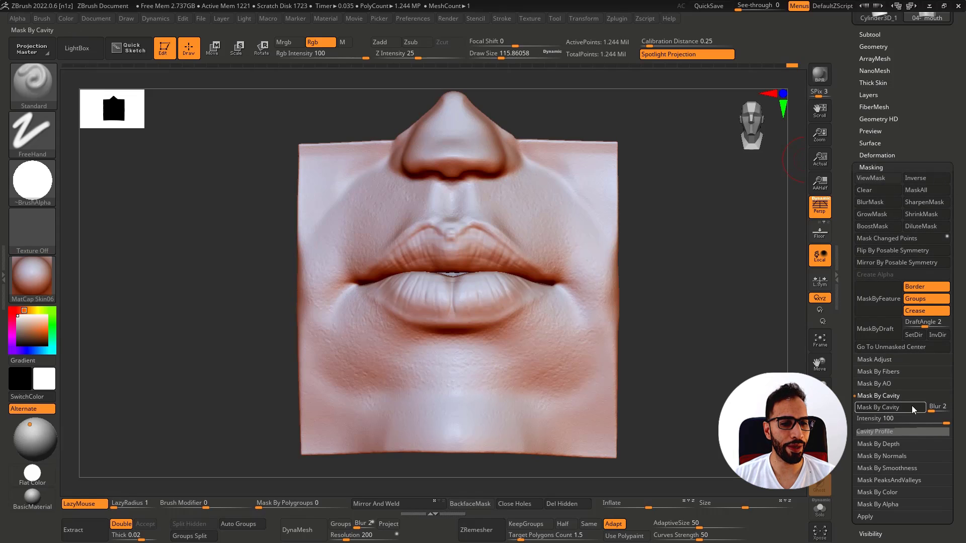
pyautogui.click(886, 429)
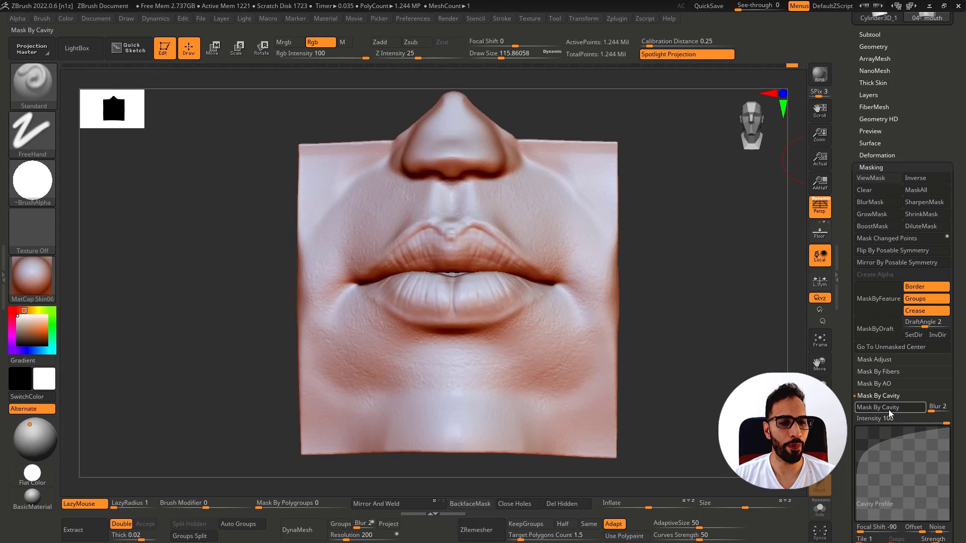
pyautogui.click(888, 409)
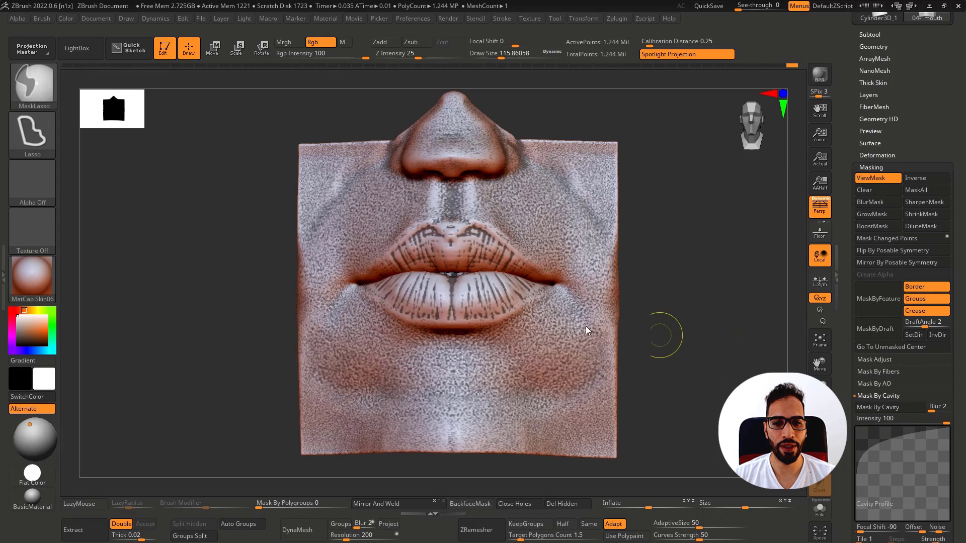
# Step: Try blurring the cavity mask and toggle its display on the mouth
pyautogui.keyDown('ctrl'); pyautogui.click(582, 320); pyautogui.keyUp('ctrl')
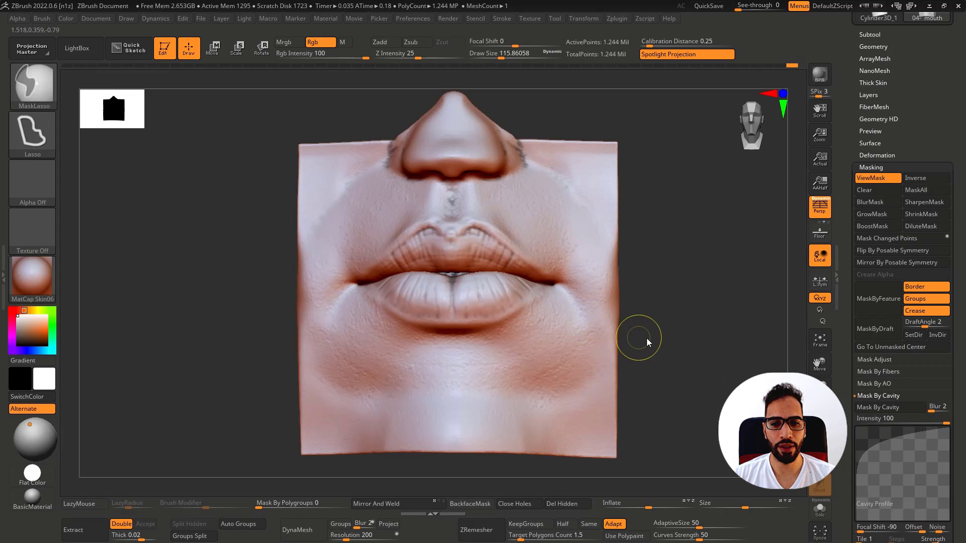
pyautogui.hotkey('ctrl', 'h')
pyautogui.hotkey('ctrl', 'h')
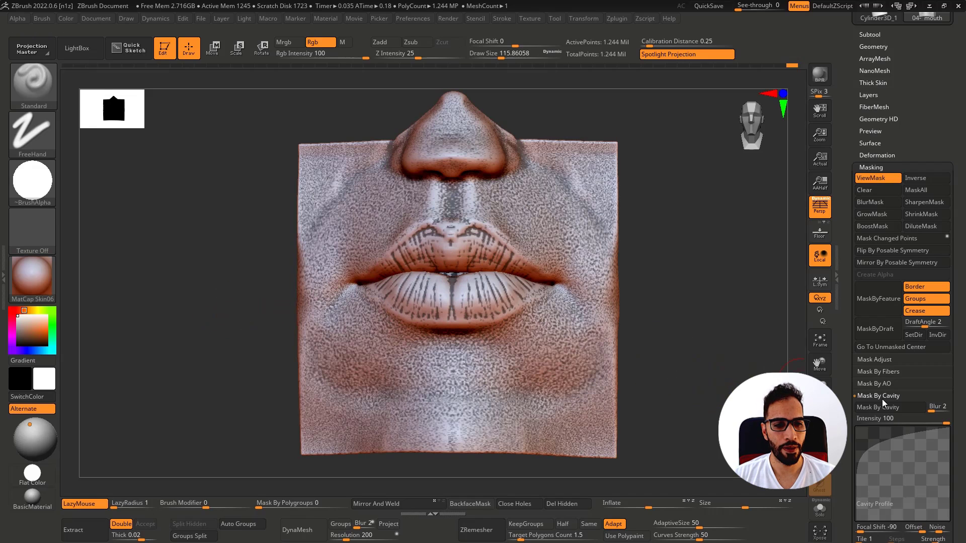
# Step: Switch the masked mouth's material to SkinShade4 and blur the cavity mask
pyautogui.click(46, 277)
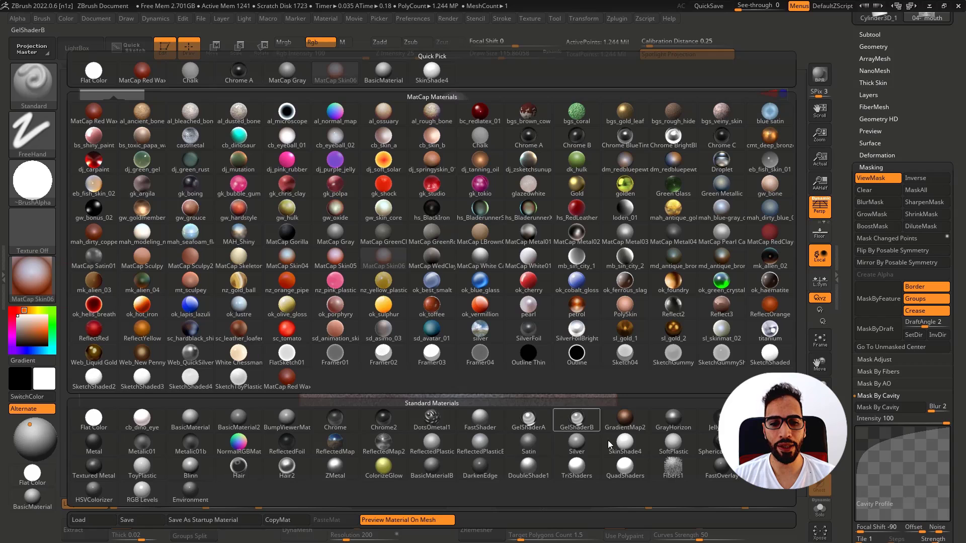
pyautogui.click(630, 423)
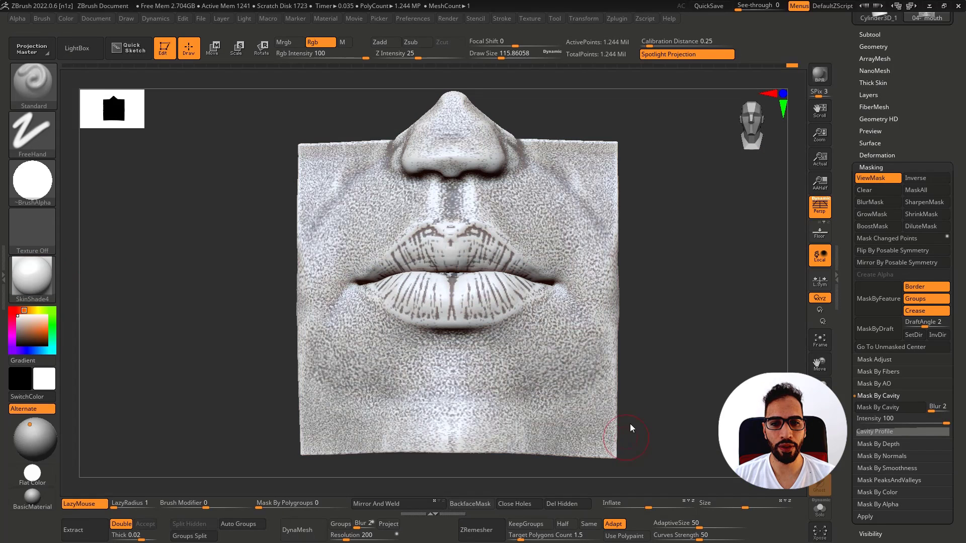
pyautogui.keyDown('ctrl'); pyautogui.click(598, 337); pyautogui.keyUp('ctrl')
# Step: Compare the mouth with and without the mask display, leaving the mask hidden
pyautogui.hotkey('ctrl', 'h')
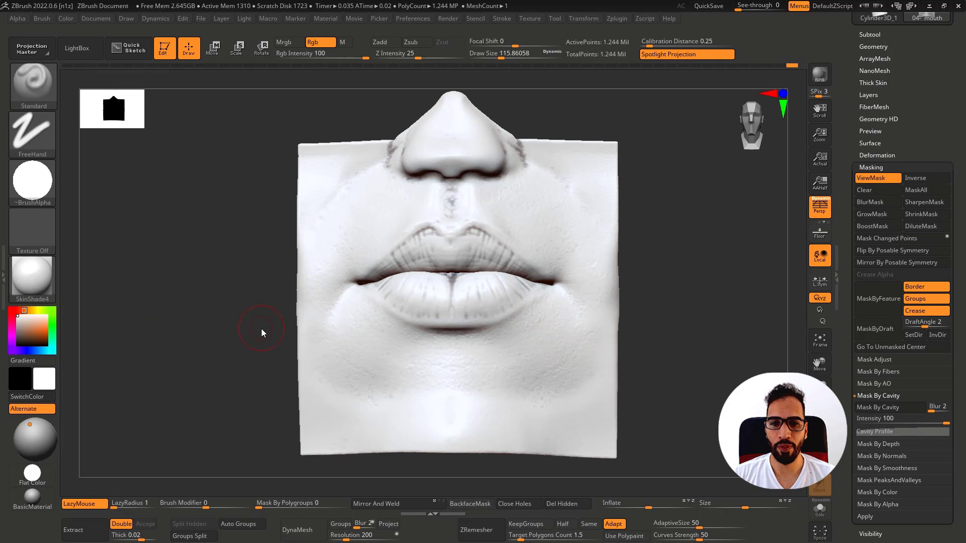
pyautogui.hotkey('ctrl', 'h')
pyautogui.hotkey('ctrl', 'h')
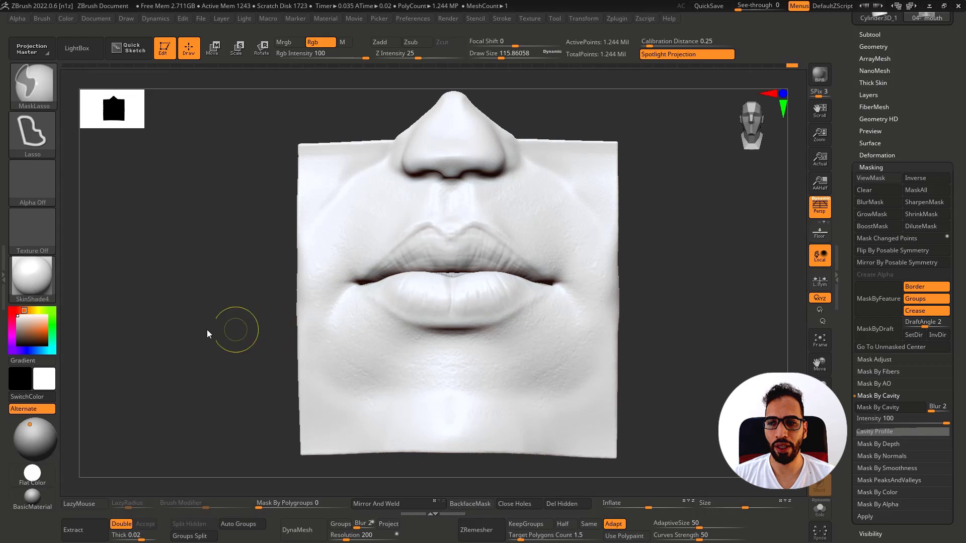
pyautogui.press('ctrl')
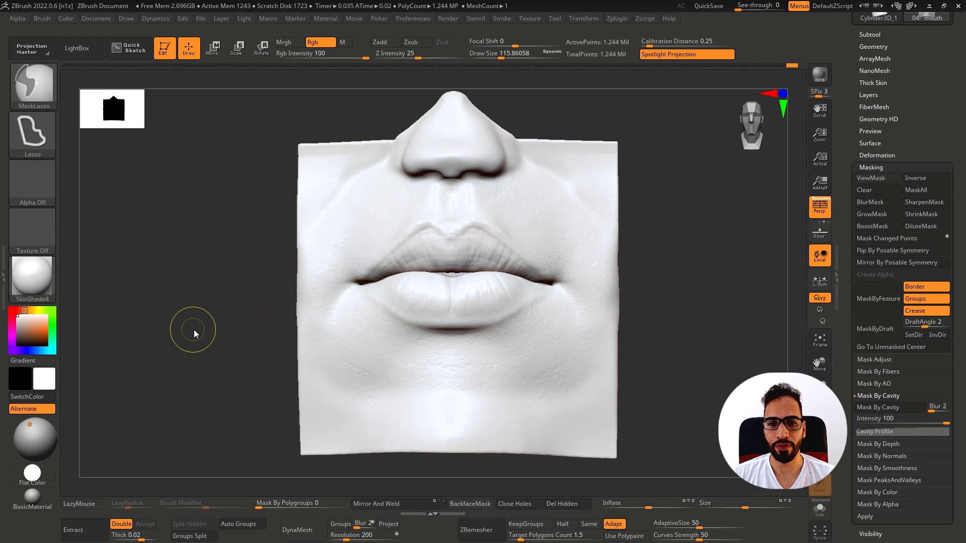
pyautogui.hotkey('ctrl', 'h')
pyautogui.hotkey('ctrl', 'h')
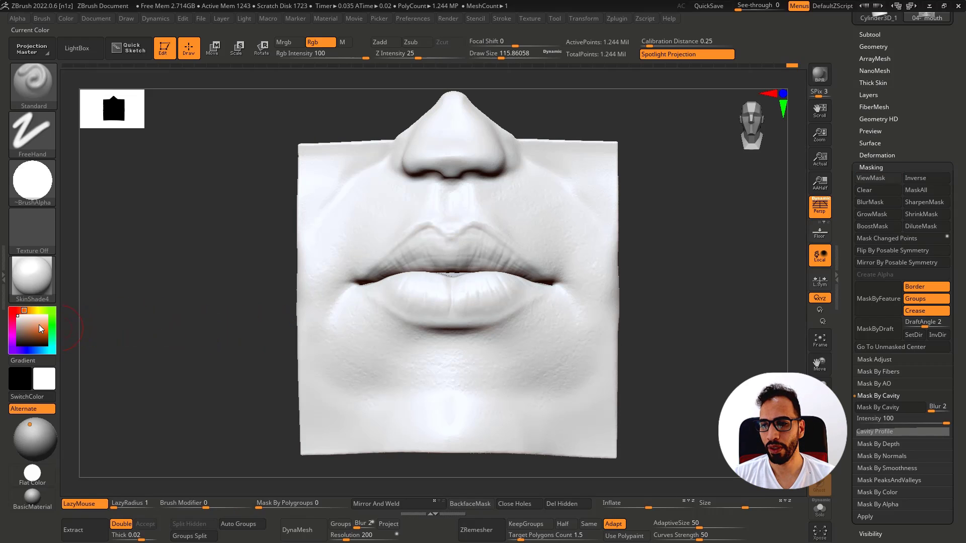
# Step: Preview the mouth in light beige with RGB 211, 180, 161, and restore the white colour
pyautogui.moveTo(40, 325); pyautogui.dragTo(26, 322)
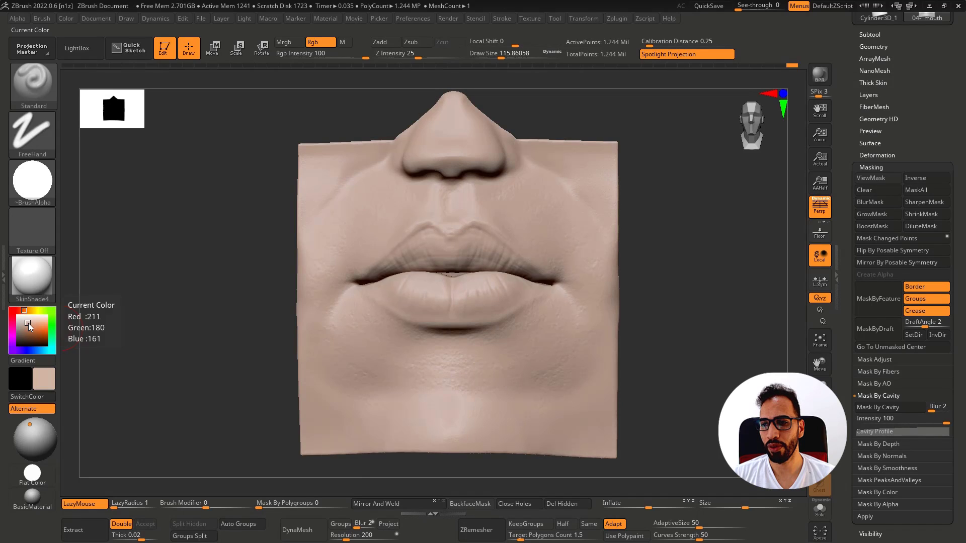
pyautogui.click(18, 315)
# Step: Compare MatCap Skin04 and MatCap Skin05 on the mouth, and settle on MatCap Skin06
pyautogui.click(34, 278)
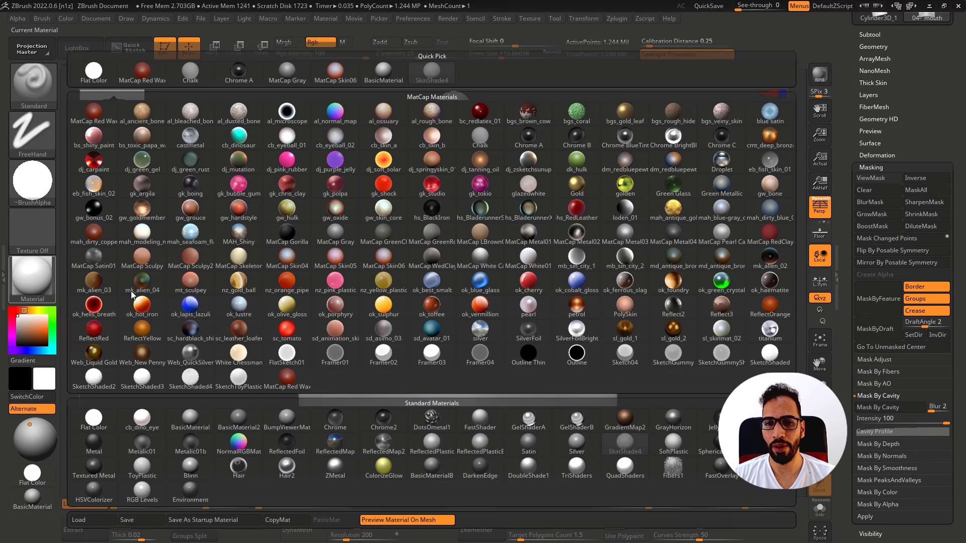
pyautogui.click(312, 269)
pyautogui.click(52, 288)
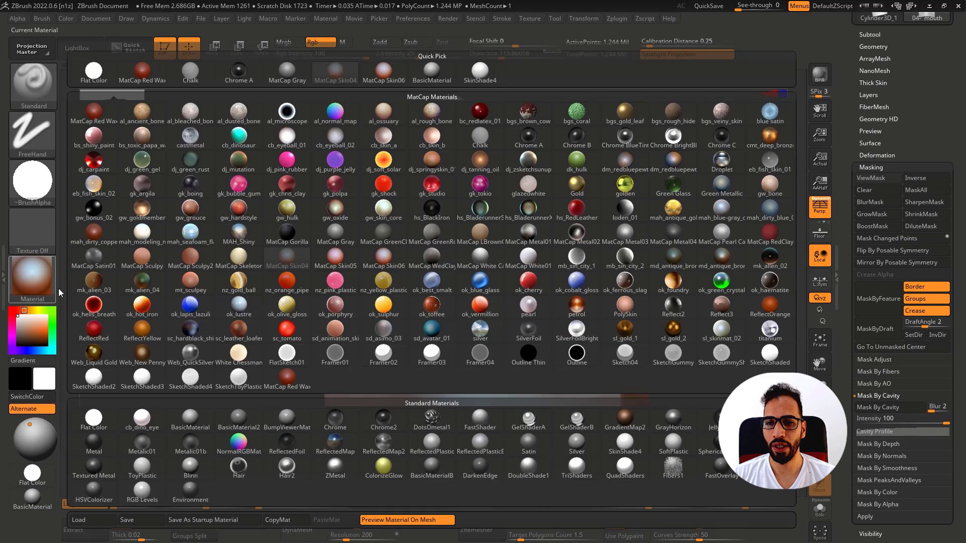
pyautogui.click(328, 272)
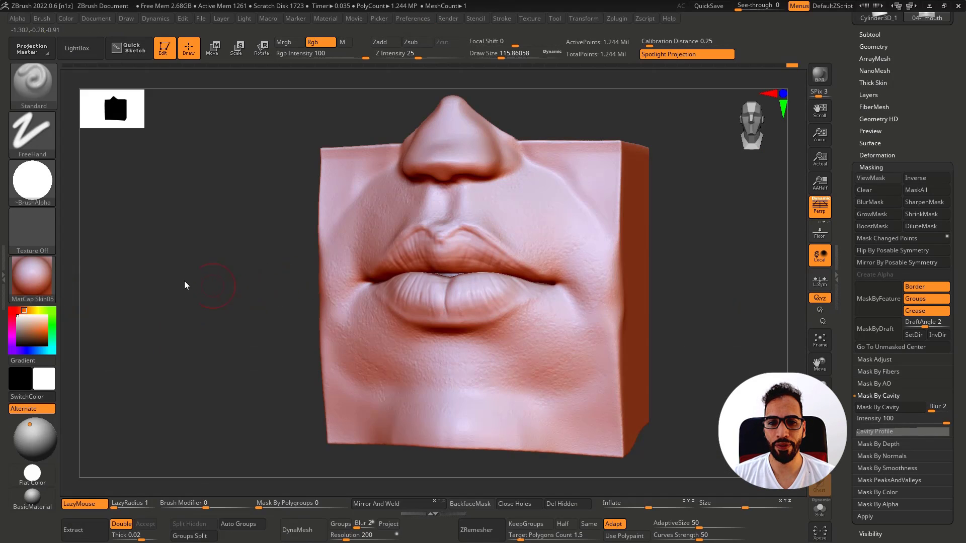
pyautogui.click(50, 276)
pyautogui.click(345, 272)
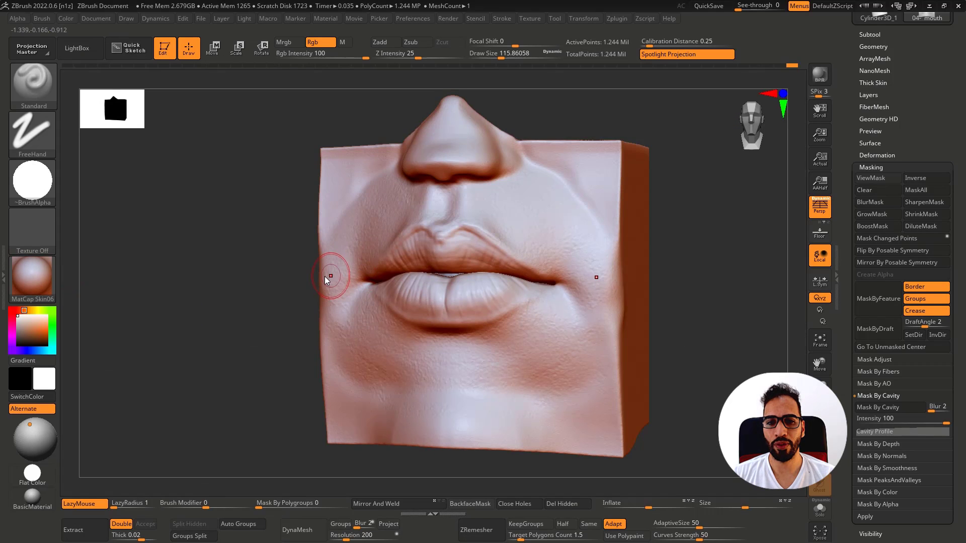
# Step: Append a Cube3D to the mouth as a new subtool
pyautogui.moveTo(261, 289); pyautogui.dragTo(258, 288, button='right')
pyautogui.moveTo(366, 302); pyautogui.dragTo(433, 296, button='right')
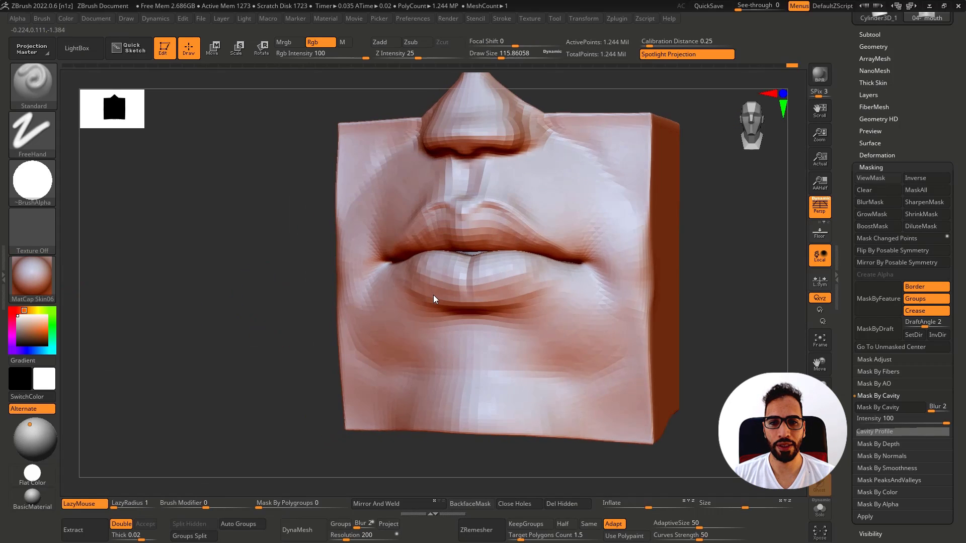
pyautogui.keyDown('shift'); pyautogui.moveTo(574, 238); pyautogui.dragTo(639, 214, button='right'); pyautogui.keyUp('shift')
pyautogui.click(873, 36)
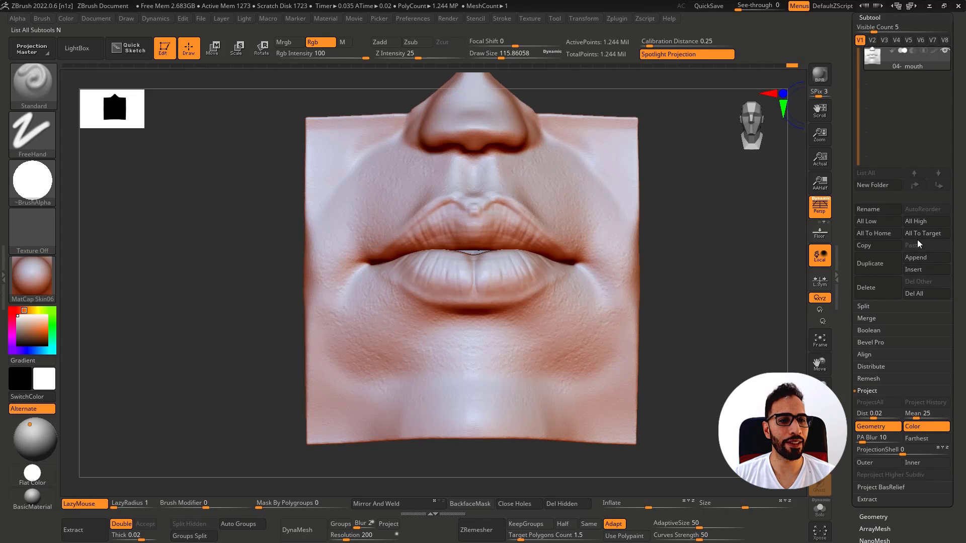
pyautogui.click(932, 259)
pyautogui.click(623, 307)
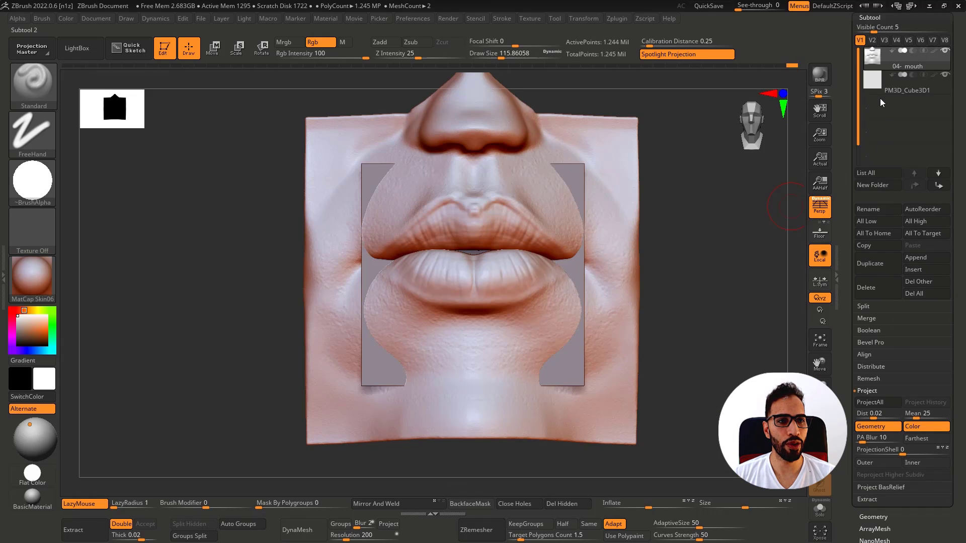
# Step: Select the appended cube and move it upward over the nose
pyautogui.click(873, 88)
pyautogui.keyDown('ctrl'); pyautogui.moveTo(574, 246); pyautogui.dragTo(571, 225, button='right'); pyautogui.keyUp('ctrl')
pyautogui.press('w')
pyautogui.keyDown('alt'); pyautogui.moveTo(505, 254); pyautogui.dragTo(445, 286, button='right'); pyautogui.keyUp('alt')
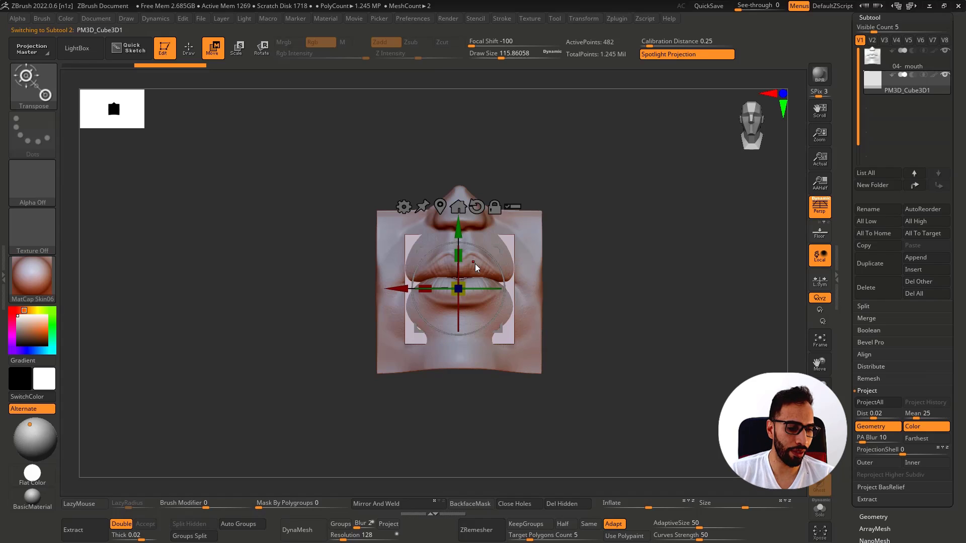
pyautogui.moveTo(457, 220); pyautogui.dragTo(445, 161)
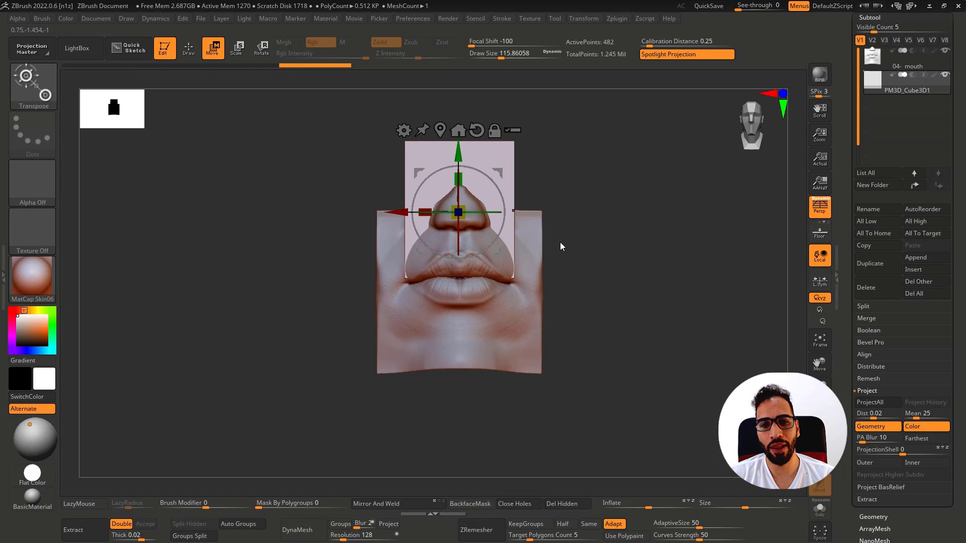
# Step: Stretch the cube into a tall block and position it around the middle of the face piece
pyautogui.keyDown('shift'); pyautogui.moveTo(560, 243); pyautogui.dragTo(519, 237); pyautogui.keyUp('shift')
pyautogui.moveTo(408, 212)
pyautogui.mouseDown()
pyautogui.moveTo(399, 214)
pyautogui.moveTo(421, 213)
pyautogui.mouseUp()
pyautogui.moveTo(485, 152); pyautogui.dragTo(490, 211)
pyautogui.moveTo(490, 244); pyautogui.dragTo(528, 251, button='right')
pyautogui.moveTo(377, 272); pyautogui.dragTo(342, 276)
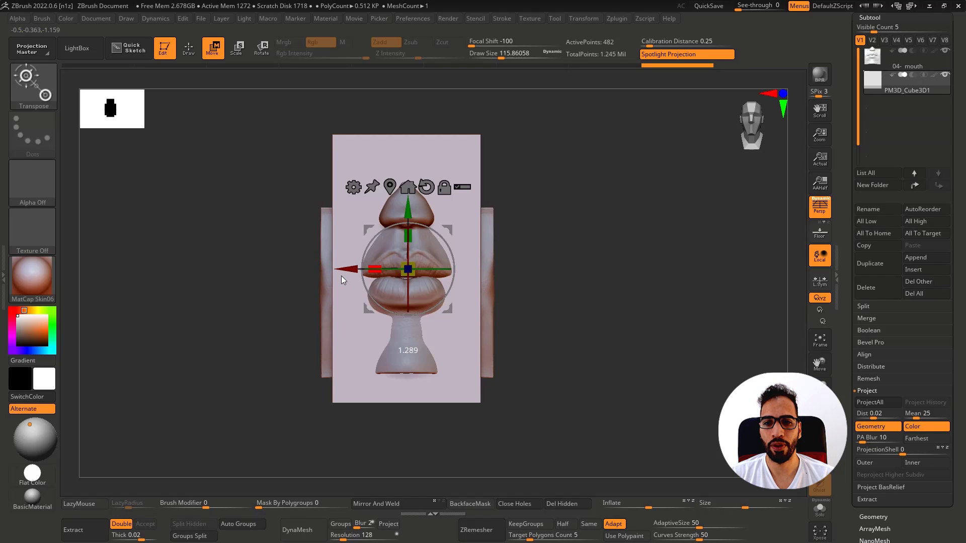
# Step: Delete the cube subtool and append a Cylinder3D_1 in its place
pyautogui.click(884, 289)
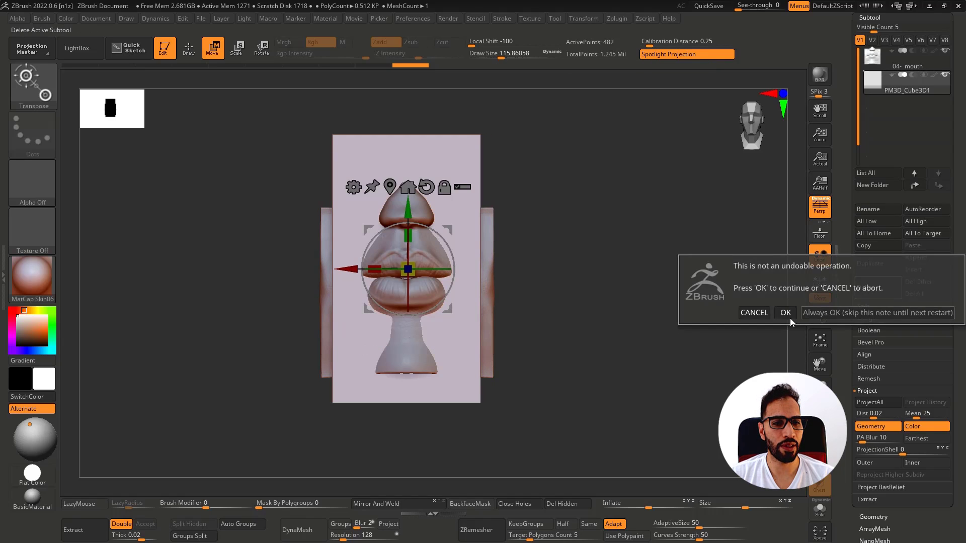
pyautogui.click(786, 314)
pyautogui.click(931, 258)
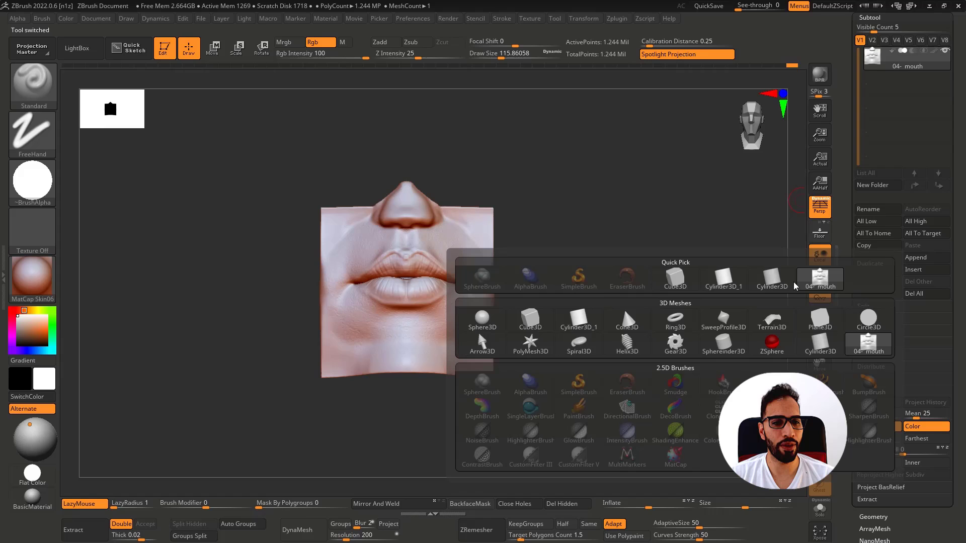
pyautogui.click(732, 287)
# Step: Save the tool over the existing file 04- mouth
pyautogui.scroll(5, 911, 43)
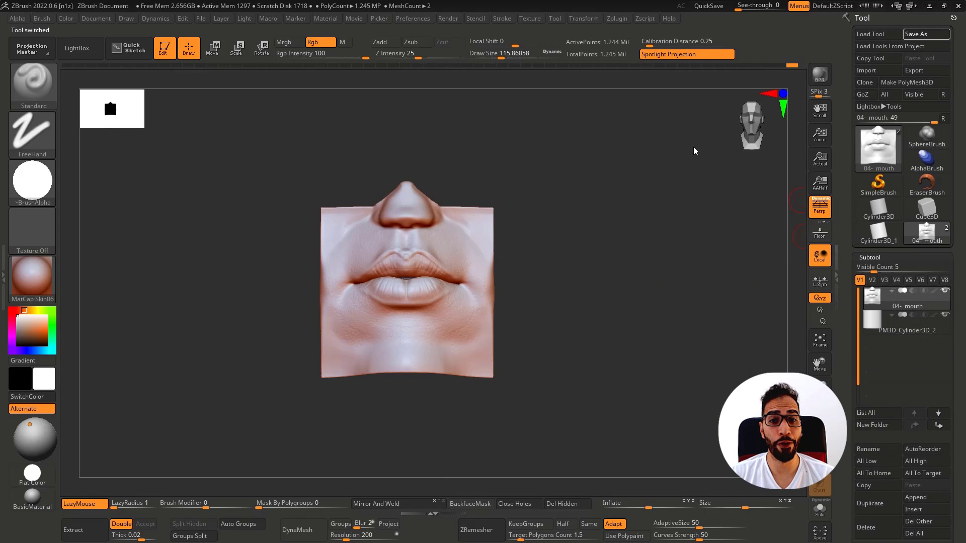
pyautogui.hotkey('ctrl', 's')
pyautogui.doubleClick(444, 110)
pyautogui.click(521, 276)
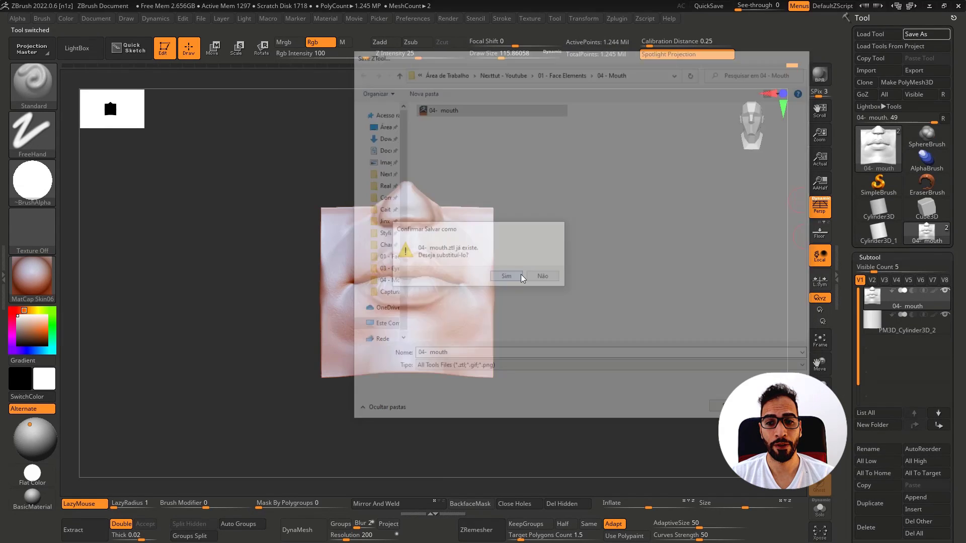
# Step: Select the cylinder subtool, move it back behind the face piece and enlarge it so it extends past the piece's edges
pyautogui.moveTo(587, 289); pyautogui.dragTo(579, 294)
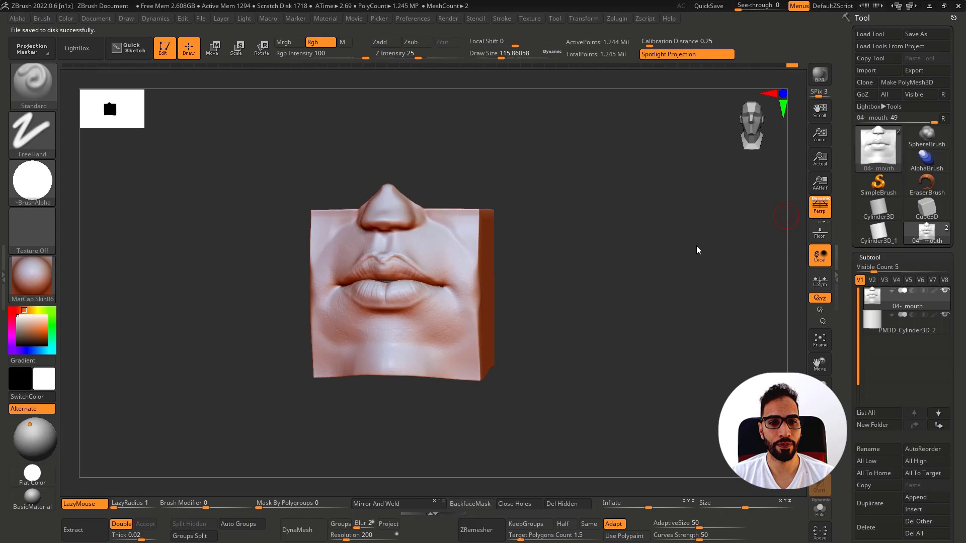
pyautogui.keyDown('shift'); pyautogui.moveTo(650, 283); pyautogui.dragTo(679, 282); pyautogui.keyUp('shift')
pyautogui.click(906, 322)
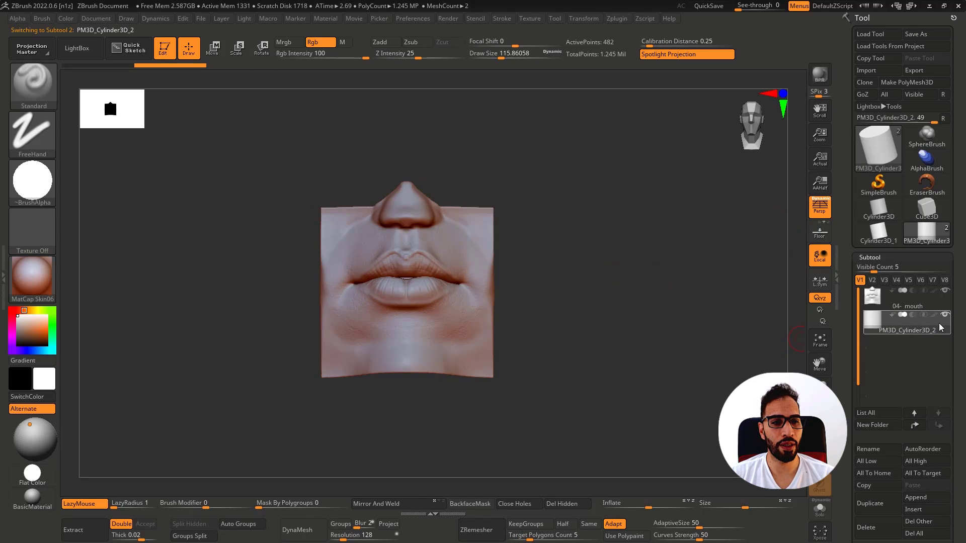
pyautogui.press('w')
pyautogui.moveTo(408, 288); pyautogui.dragTo(518, 268)
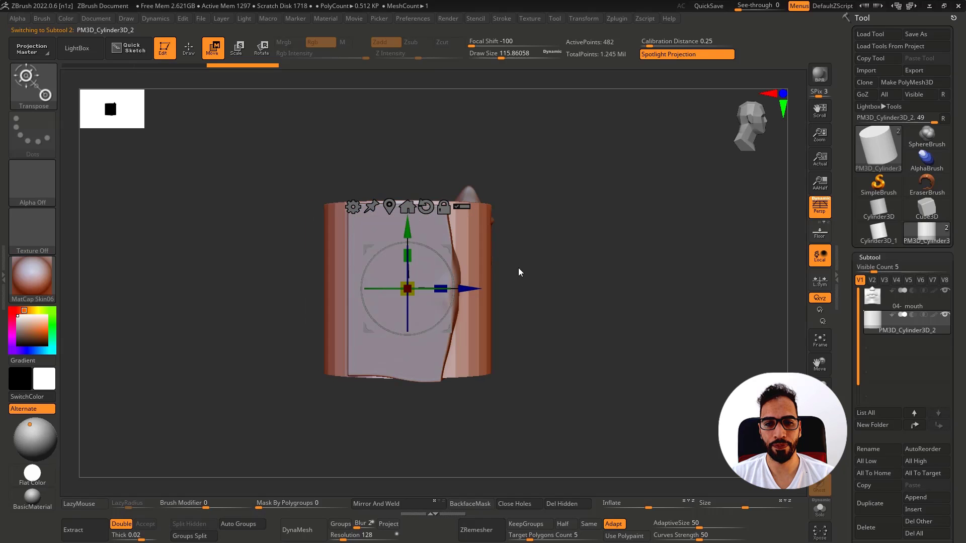
pyautogui.moveTo(471, 290); pyautogui.dragTo(421, 254)
pyautogui.moveTo(435, 288); pyautogui.dragTo(406, 291)
pyautogui.moveTo(504, 286); pyautogui.dragTo(542, 318)
pyautogui.keyDown('alt'); pyautogui.moveTo(713, 291); pyautogui.dragTo(754, 259); pyautogui.keyUp('alt')
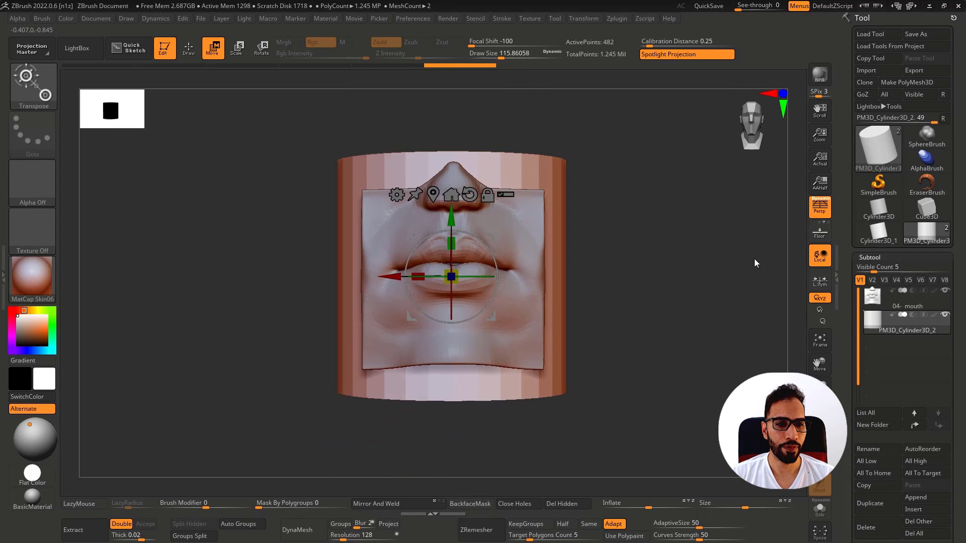
# Step: Set the cylinder subtool to Boolean subtraction, turn on Live Boolean and make the 04- mouth subtool active
pyautogui.click(913, 315)
pyautogui.click(889, 301)
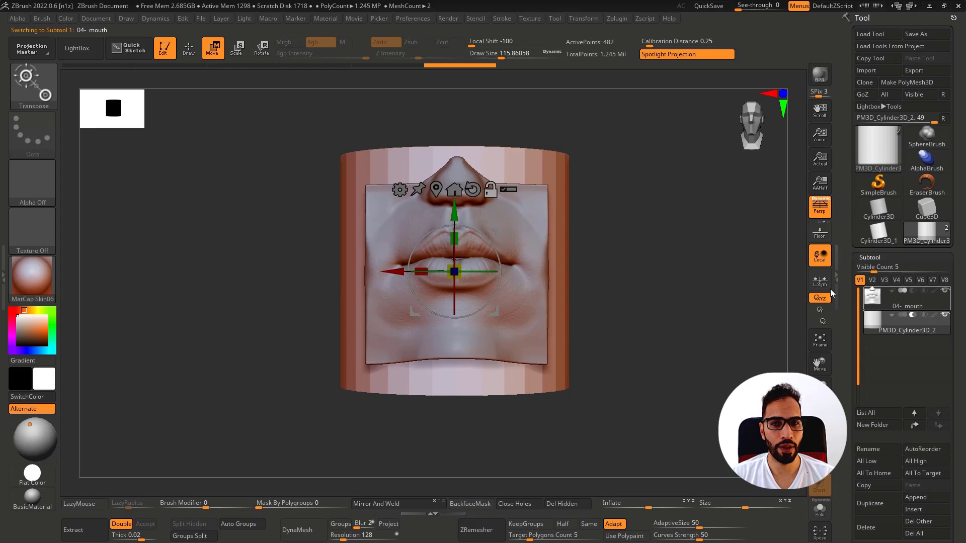
pyautogui.click(448, 19)
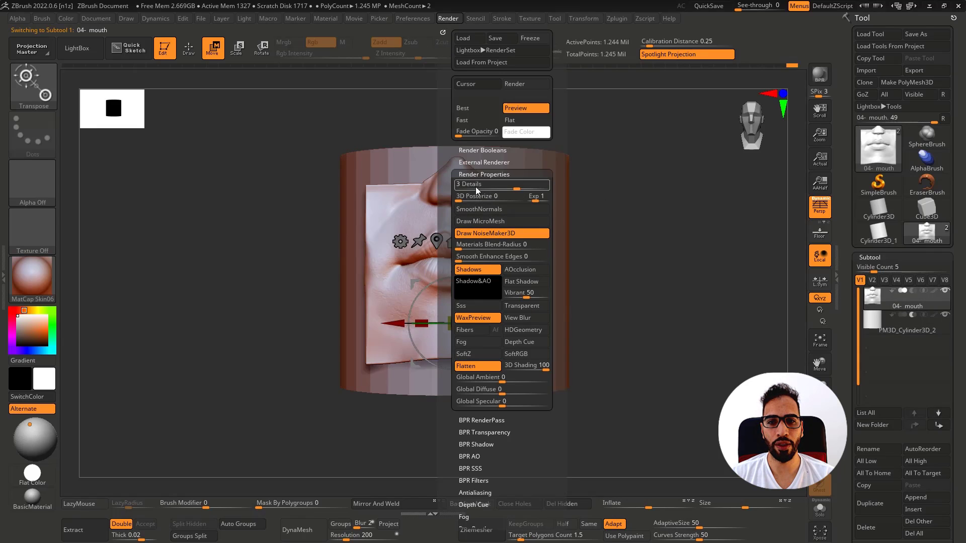
pyautogui.click(485, 150)
pyautogui.click(482, 167)
pyautogui.press('q')
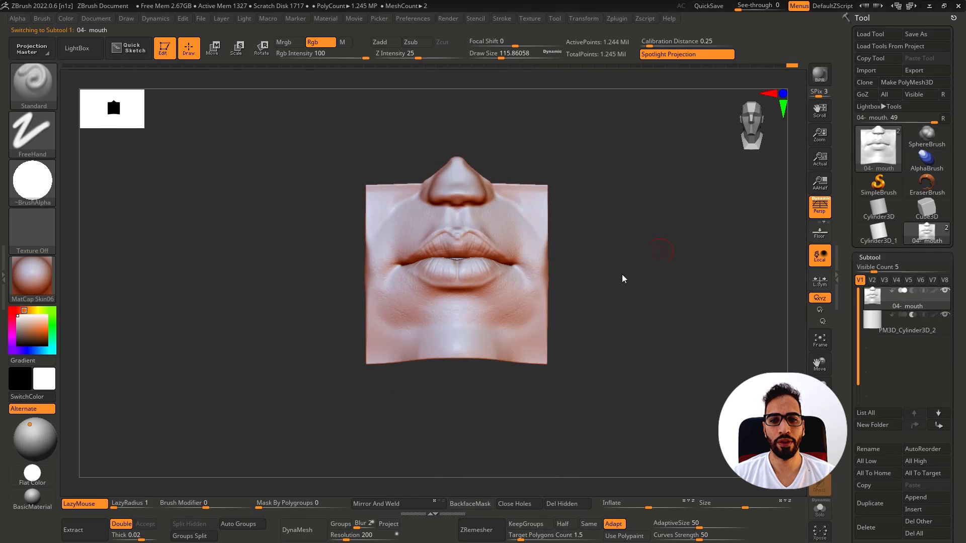
pyautogui.moveTo(622, 274)
pyautogui.mouseDown()
pyautogui.moveTo(700, 289)
pyautogui.moveTo(552, 267)
pyautogui.moveTo(651, 294)
pyautogui.mouseUp()
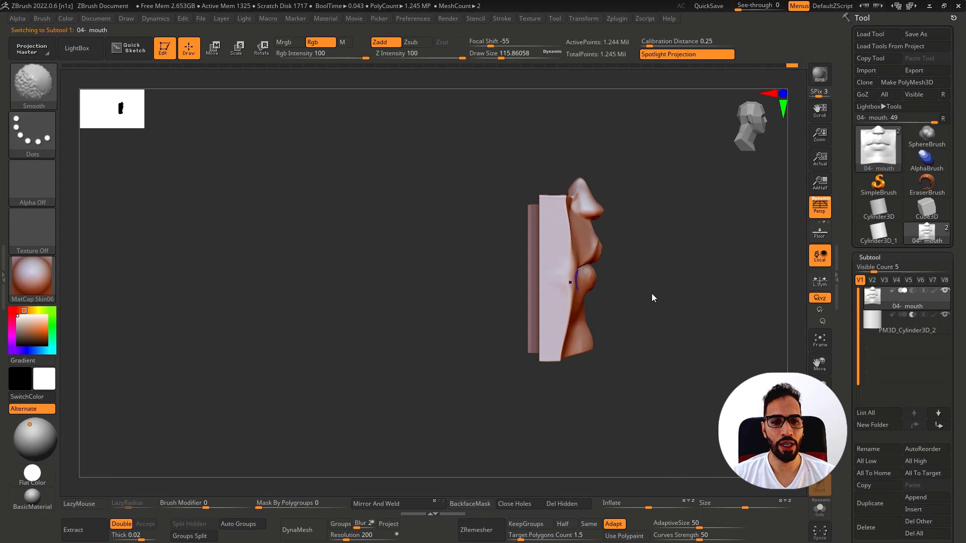
# Step: Subdivide the cylinder subtool four times and stretch it vertically well beyond the face piece
pyautogui.click(907, 322)
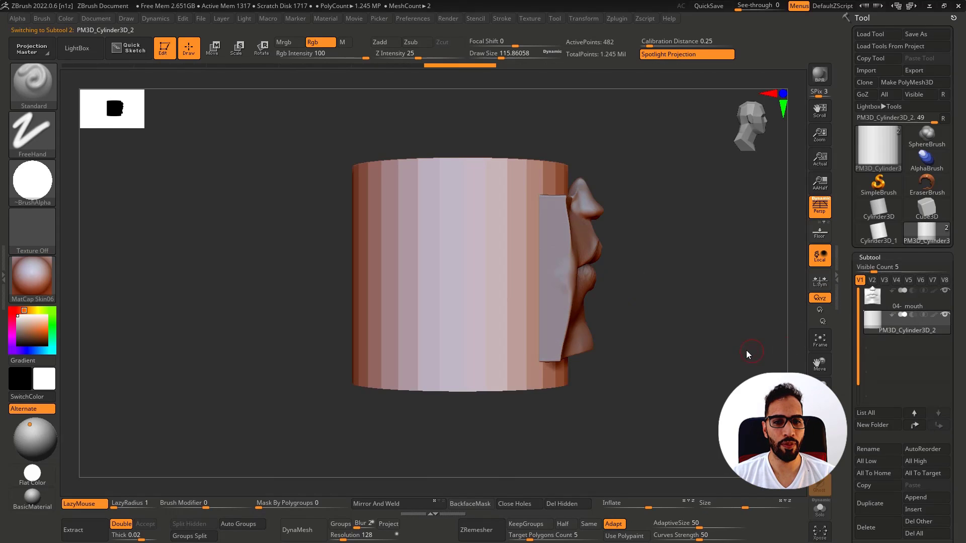
pyautogui.hotkey('ctrl', 'd')
pyautogui.hotkey('ctrl', 'd')
pyautogui.hotkey('ctrl', 'd')
pyautogui.hotkey('ctrl', 'd')
pyautogui.press('w')
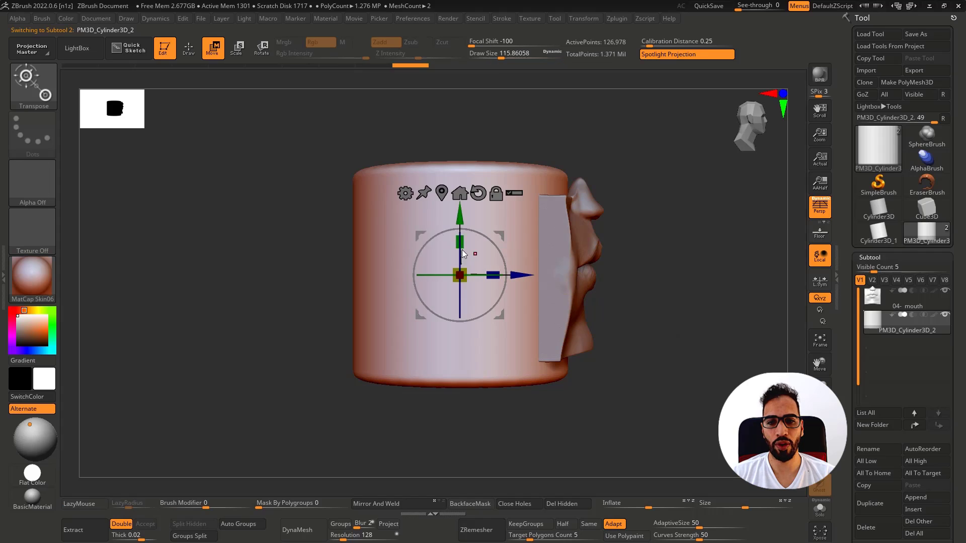
pyautogui.moveTo(460, 243); pyautogui.dragTo(460, 222)
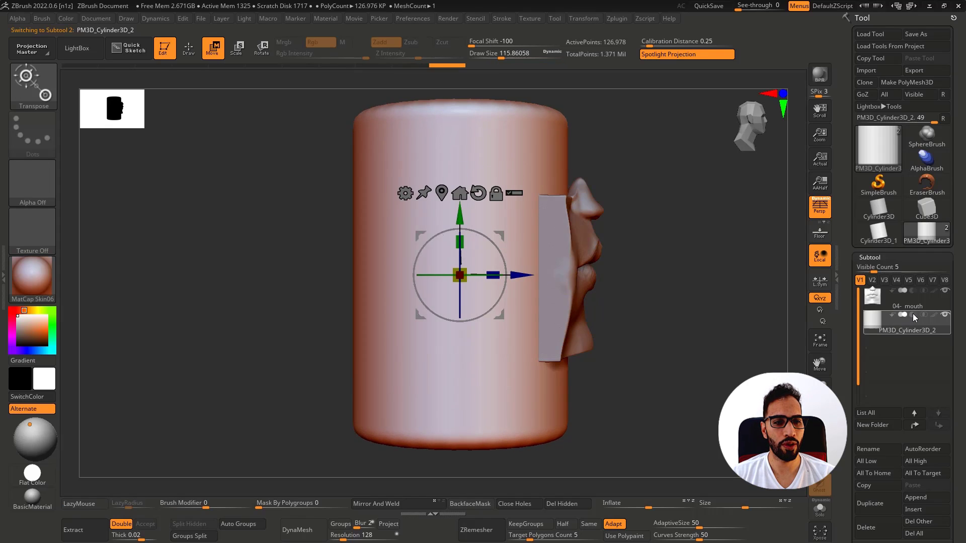
# Step: Set the stretched cylinder back to Boolean subtraction and make the 04- mouth subtool active for drawing
pyautogui.click(912, 315)
pyautogui.click(890, 301)
pyautogui.moveTo(676, 316)
pyautogui.mouseDown()
pyautogui.moveTo(704, 317)
pyautogui.moveTo(612, 304)
pyautogui.moveTo(624, 299)
pyautogui.moveTo(667, 345)
pyautogui.mouseUp()
pyautogui.press('q')
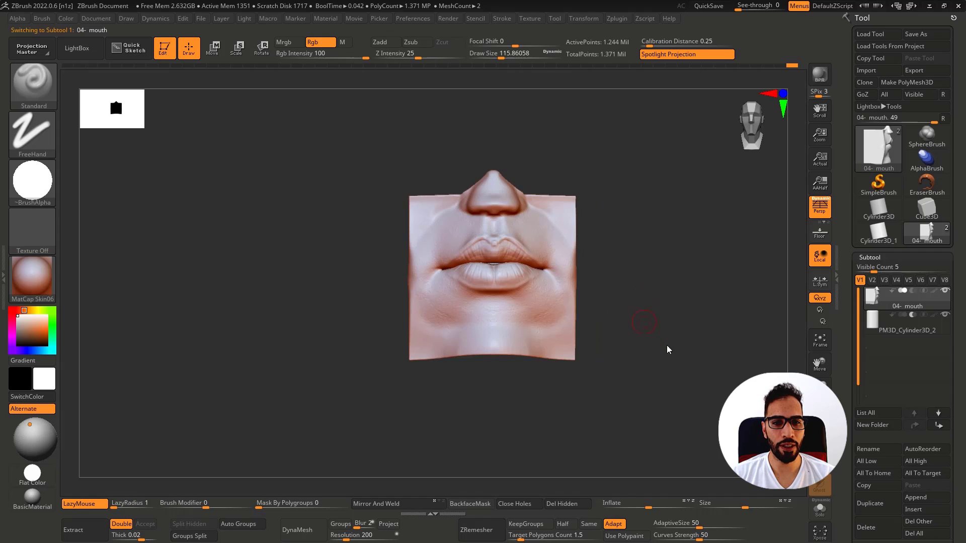
# Step: Append a cube subtool and move it up over the nose
pyautogui.click(928, 497)
pyautogui.click(623, 364)
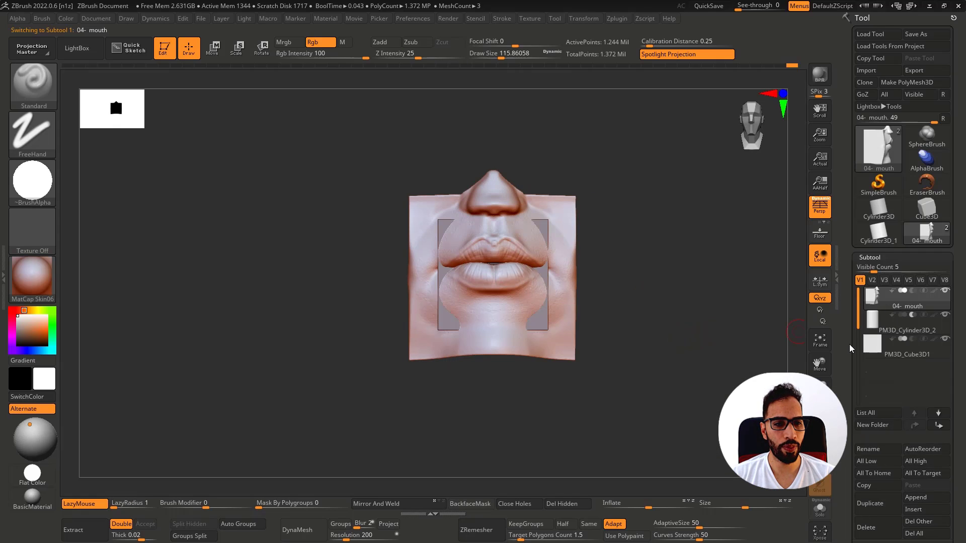
pyautogui.click(876, 347)
pyautogui.press('w')
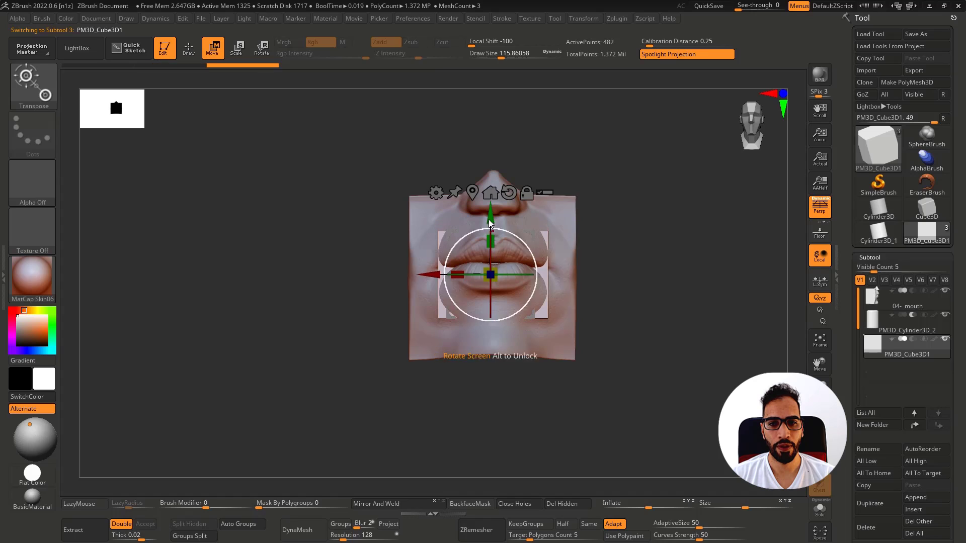
pyautogui.moveTo(490, 213); pyautogui.dragTo(490, 149)
# Step: Show the polyframe, turn off Spotlight Projection and bend the cube into an upward arch with a Move brush about 542 in size
pyautogui.hotkey('shift', 'f')
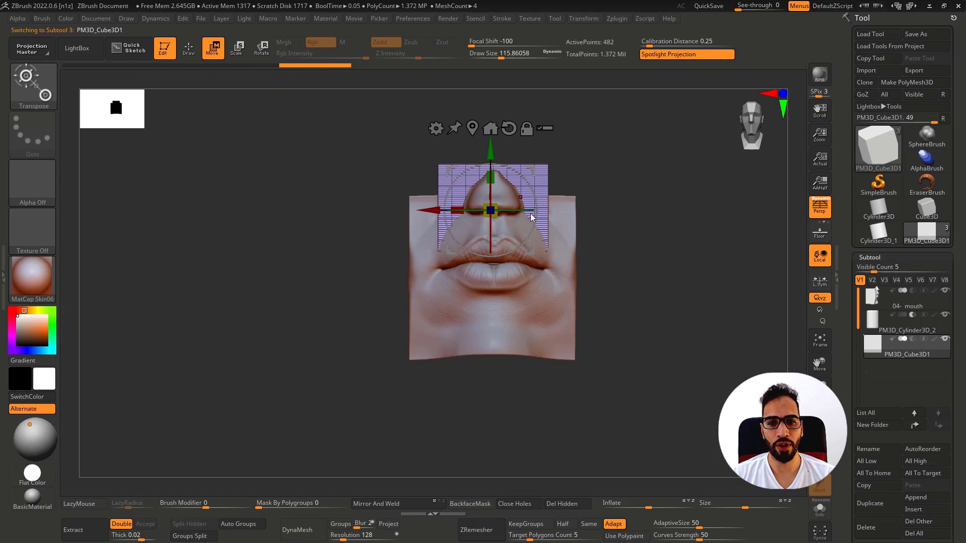
pyautogui.press('q')
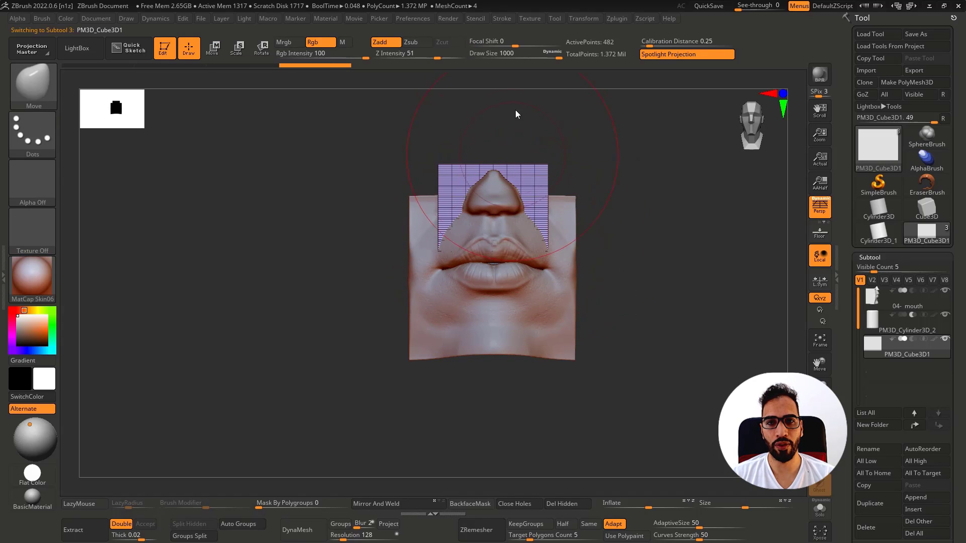
pyautogui.click(663, 56)
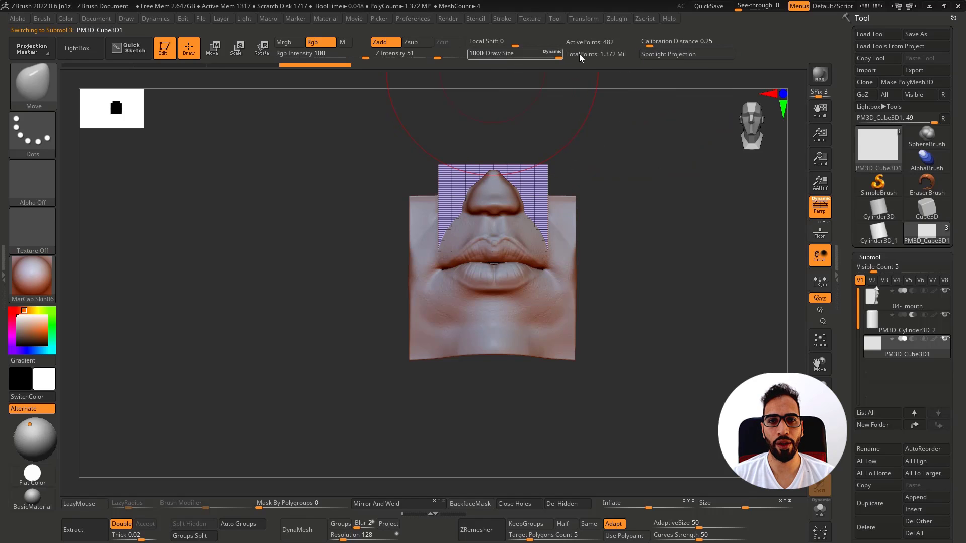
pyautogui.press('[')
pyautogui.press('[')
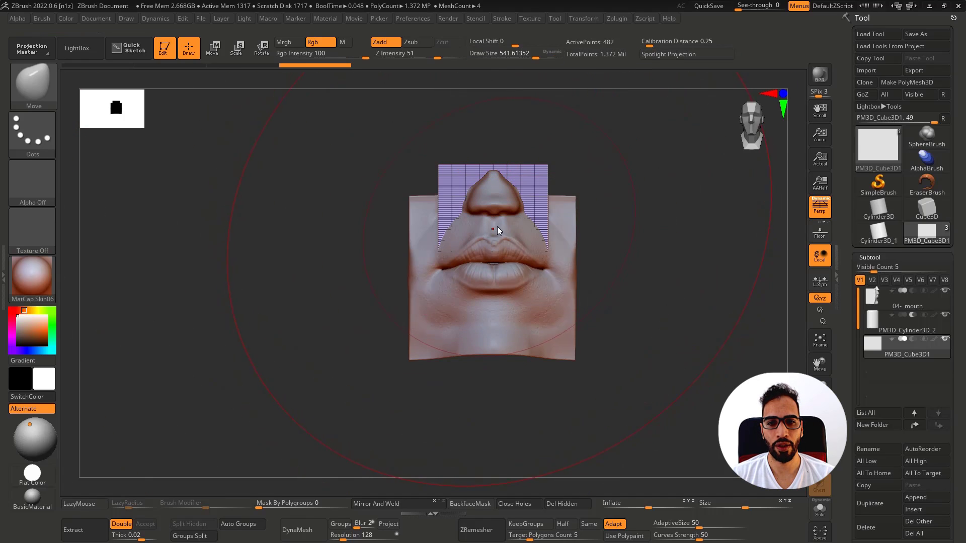
pyautogui.moveTo(504, 216); pyautogui.dragTo(482, 110)
pyautogui.hotkey('ctrl', 'z')
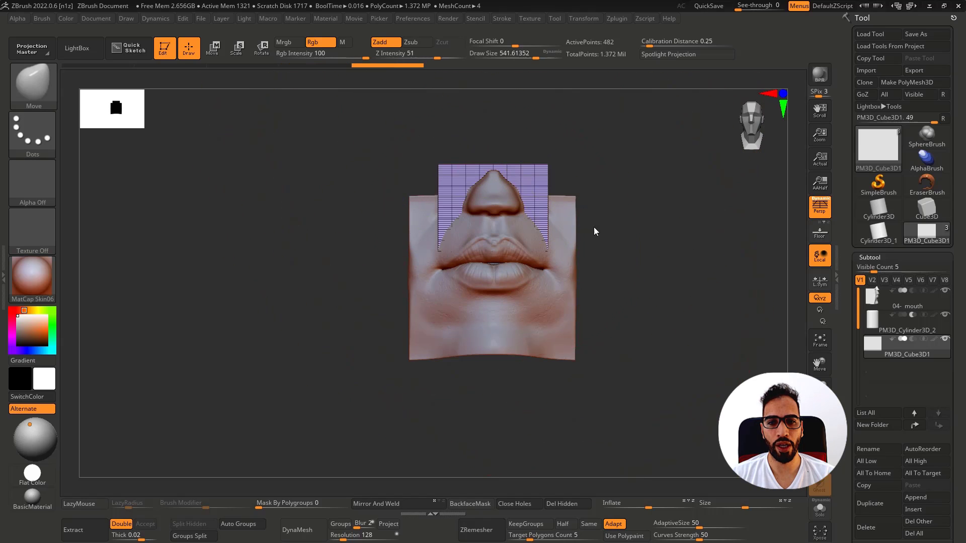
pyautogui.keyDown('shift'); pyautogui.moveTo(595, 231); pyautogui.dragTo(507, 233); pyautogui.keyUp('shift')
pyautogui.keyDown('shift'); pyautogui.moveTo(591, 226); pyautogui.dragTo(457, 303, button='right'); pyautogui.keyUp('shift')
pyautogui.hotkey('ctrl', 'shift', 'z')
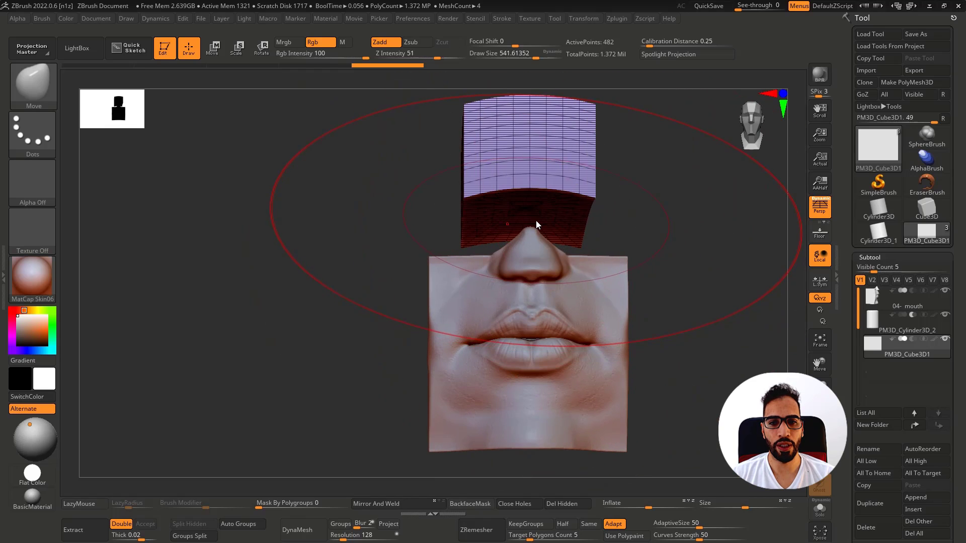
pyautogui.moveTo(536, 220); pyautogui.dragTo(514, 243, button='right')
# Step: Widen the arched cube and stretch it taller above the upper lip
pyautogui.press('w')
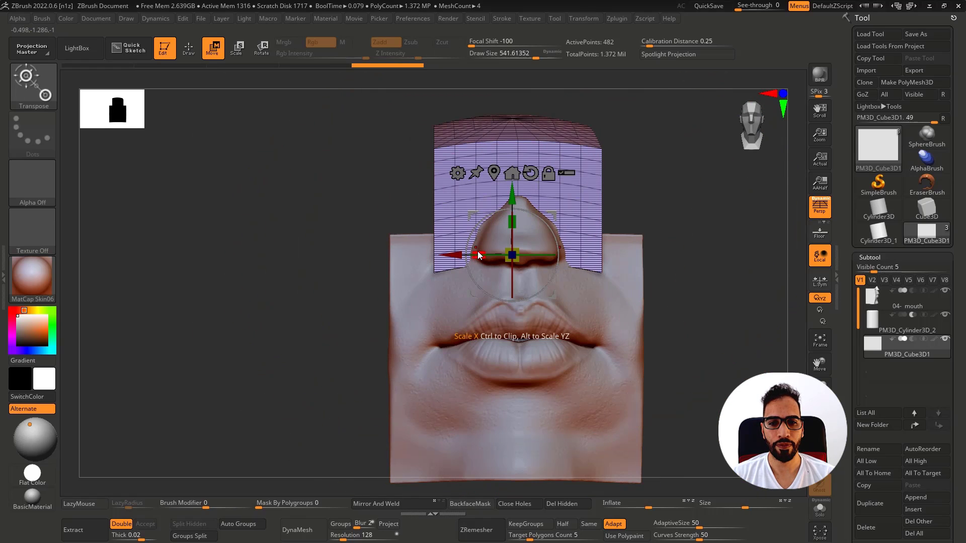
pyautogui.moveTo(478, 255); pyautogui.dragTo(453, 255)
pyautogui.moveTo(513, 223); pyautogui.dragTo(525, 152)
pyautogui.moveTo(597, 197); pyautogui.dragTo(600, 255, button='right')
pyautogui.moveTo(554, 250); pyautogui.dragTo(617, 245)
pyautogui.keyDown('shift'); pyautogui.moveTo(589, 235); pyautogui.dragTo(351, 225, button='right'); pyautogui.keyUp('shift')
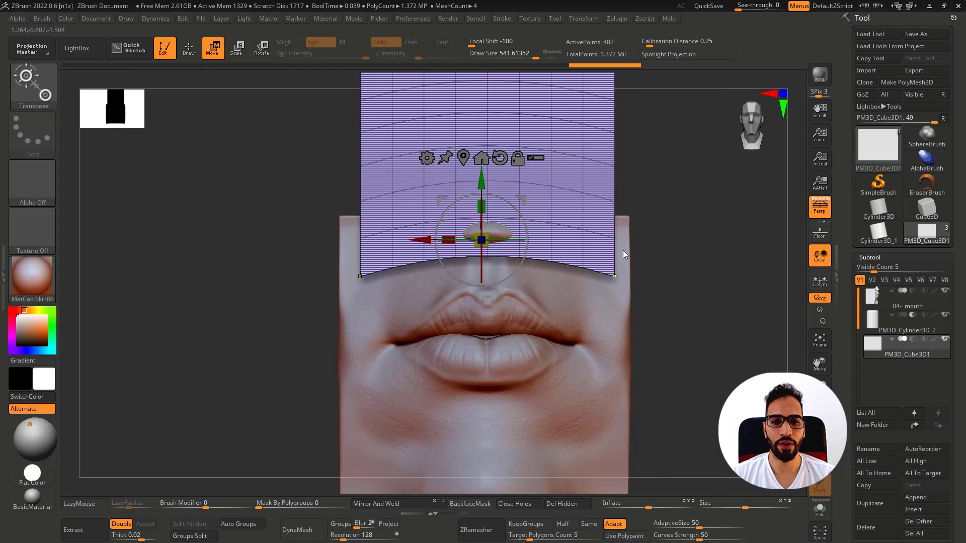
# Step: Adjust the cube's depth, widen it to nearly the face piece's width and set it to Boolean subtraction
pyautogui.keyDown('ctrl'); pyautogui.moveTo(624, 255); pyautogui.dragTo(626, 220, button='right'); pyautogui.keyUp('ctrl')
pyautogui.moveTo(627, 219); pyautogui.dragTo(572, 242, button='right')
pyautogui.moveTo(495, 245); pyautogui.dragTo(489, 244)
pyautogui.keyDown('shift'); pyautogui.moveTo(662, 203); pyautogui.dragTo(667, 197, button='right'); pyautogui.keyUp('shift')
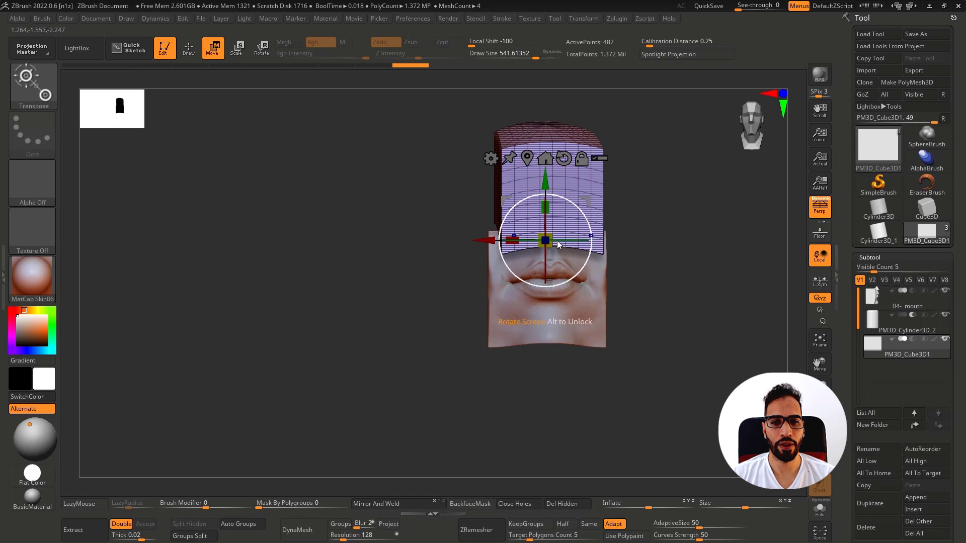
pyautogui.moveTo(512, 241); pyautogui.dragTo(512, 241)
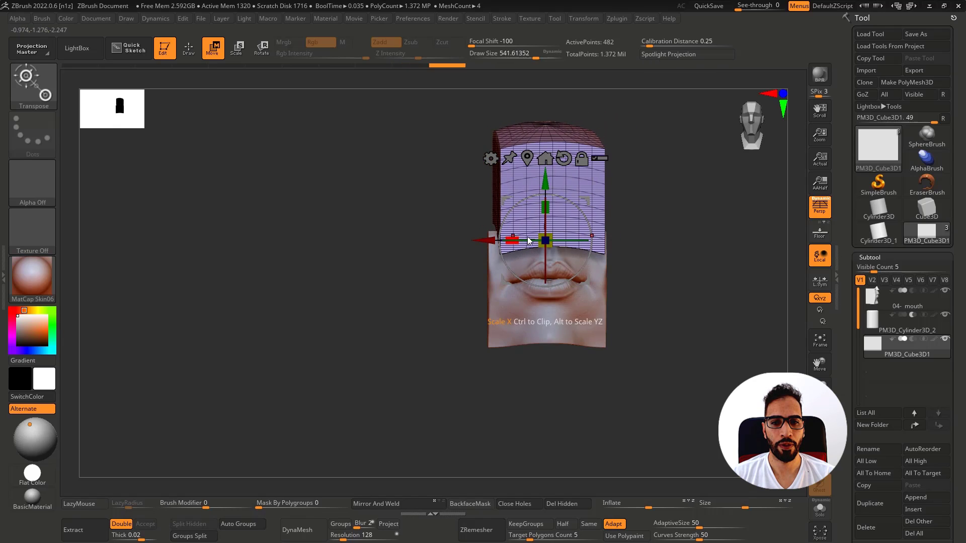
pyautogui.keyDown('alt'); pyautogui.moveTo(632, 241); pyautogui.dragTo(549, 239); pyautogui.keyUp('alt')
pyautogui.click(917, 338)
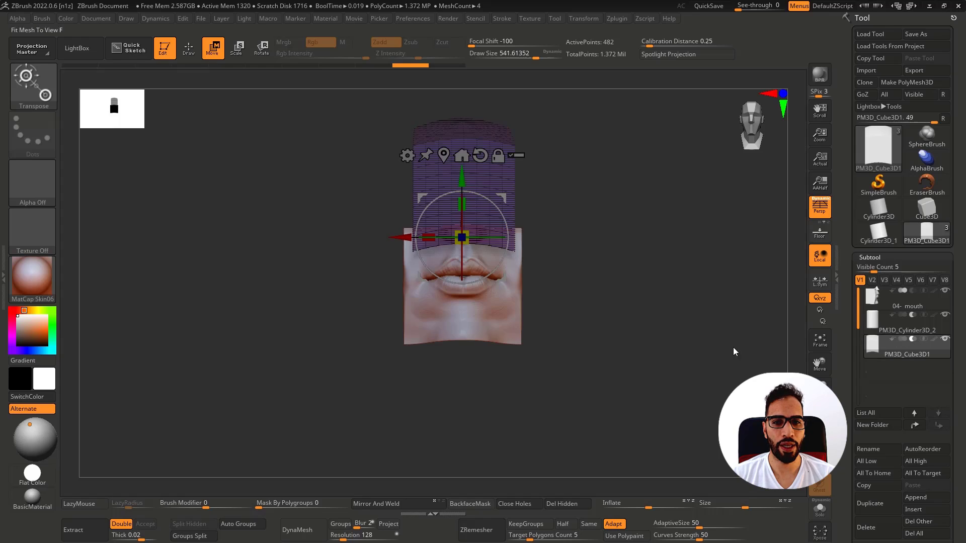
# Step: Adjust the subtracting cube's height to set where the nose is trimmed off
pyautogui.press('q')
pyautogui.press('s')
pyautogui.moveTo(621, 316); pyautogui.dragTo(623, 316)
pyautogui.moveTo(607, 310); pyautogui.dragTo(636, 298)
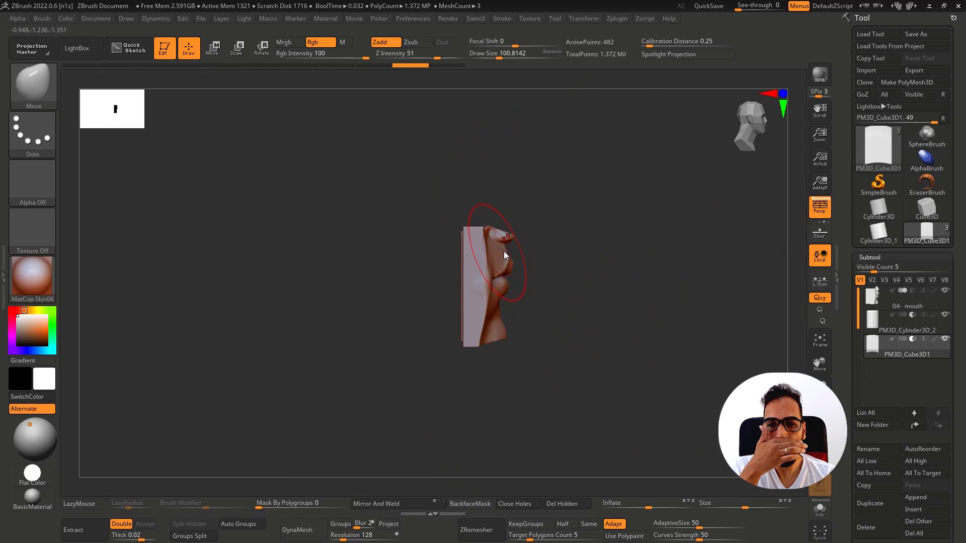
pyautogui.press('w')
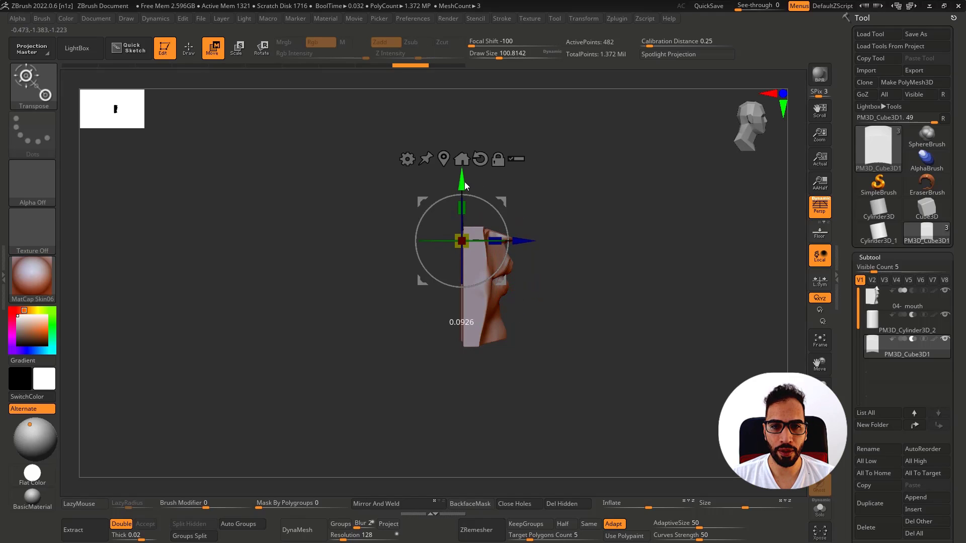
pyautogui.moveTo(463, 192); pyautogui.dragTo(463, 192)
pyautogui.moveTo(571, 230); pyautogui.dragTo(562, 254)
# Step: Widen the subtracting cube so the nose cut spans the full face piece, and fine-tune its height
pyautogui.press('q')
pyautogui.press('w')
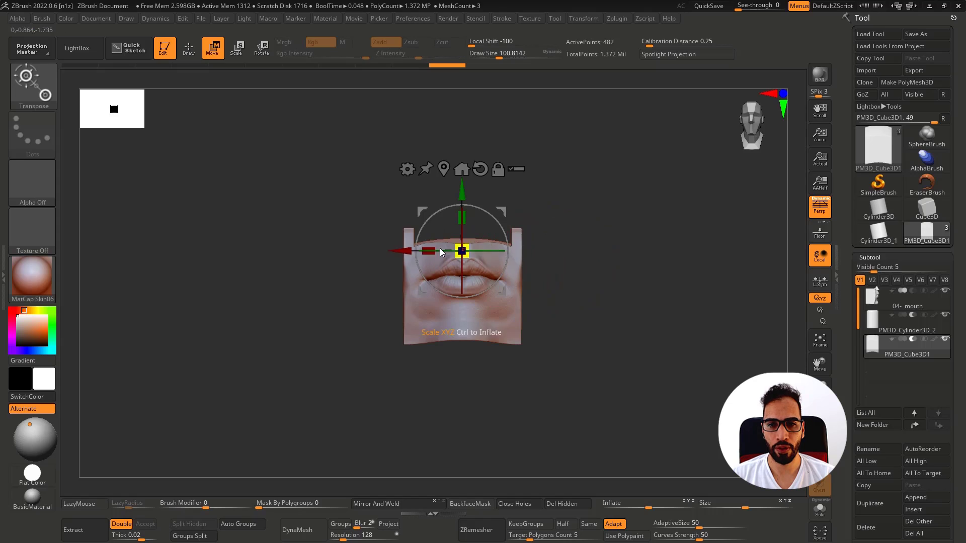
pyautogui.moveTo(410, 251); pyautogui.dragTo(409, 251)
pyautogui.moveTo(463, 194); pyautogui.dragTo(463, 198)
pyautogui.moveTo(579, 211)
pyautogui.mouseDown()
pyautogui.moveTo(606, 212)
pyautogui.moveTo(620, 234)
pyautogui.moveTo(594, 241)
pyautogui.mouseUp()
pyautogui.press('q')
pyautogui.keyDown('ctrl'); pyautogui.moveTo(593, 240); pyautogui.dragTo(623, 297, button='right'); pyautogui.keyUp('ctrl')
pyautogui.moveTo(704, 232)
pyautogui.mouseDown()
pyautogui.moveTo(622, 254)
pyautogui.moveTo(589, 250)
pyautogui.mouseUp()
# Step: Try tilting the subtracting cube to angle the cut above the lips, and undo the tilt
pyautogui.press('w')
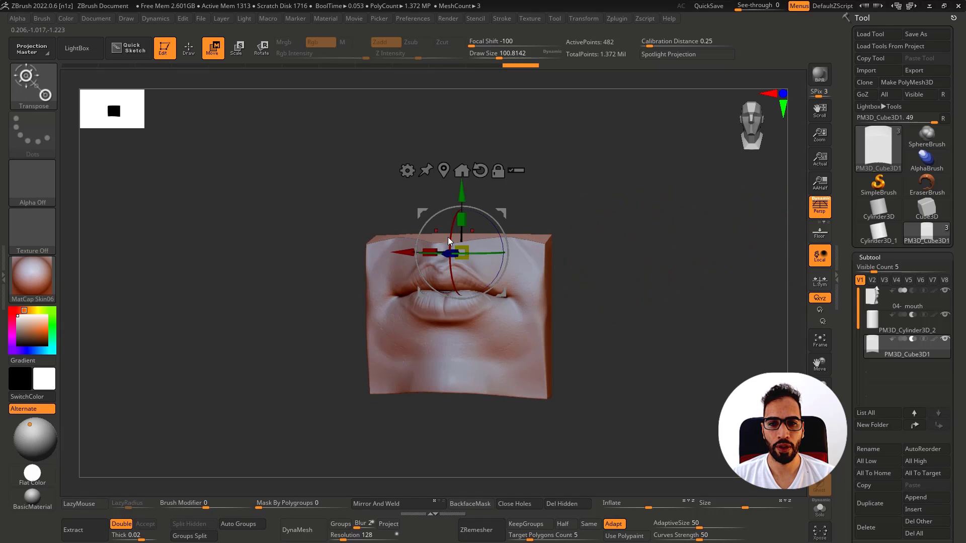
pyautogui.moveTo(454, 237); pyautogui.dragTo(470, 214)
pyautogui.moveTo(562, 213); pyautogui.dragTo(586, 211)
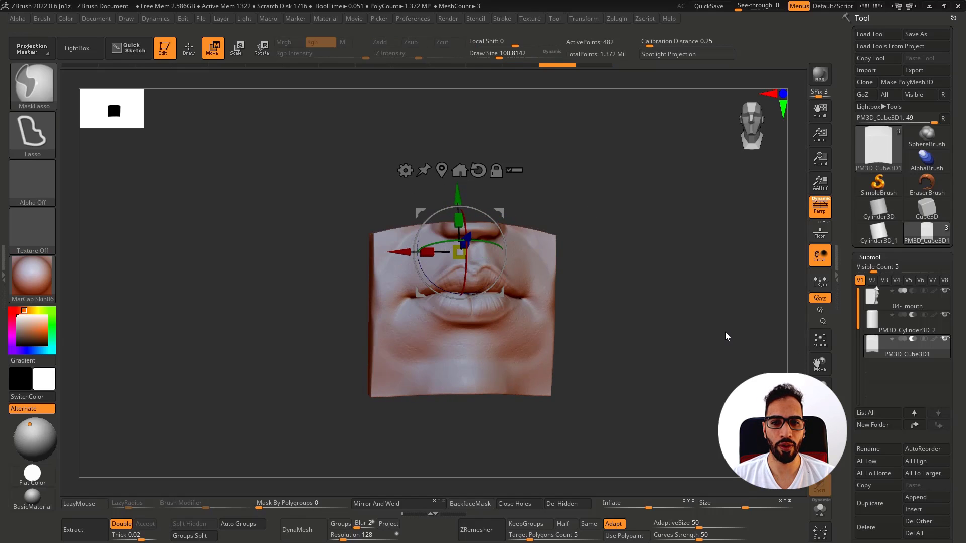
pyautogui.hotkey('ctrl', 'z')
pyautogui.hotkey('ctrl', 'z')
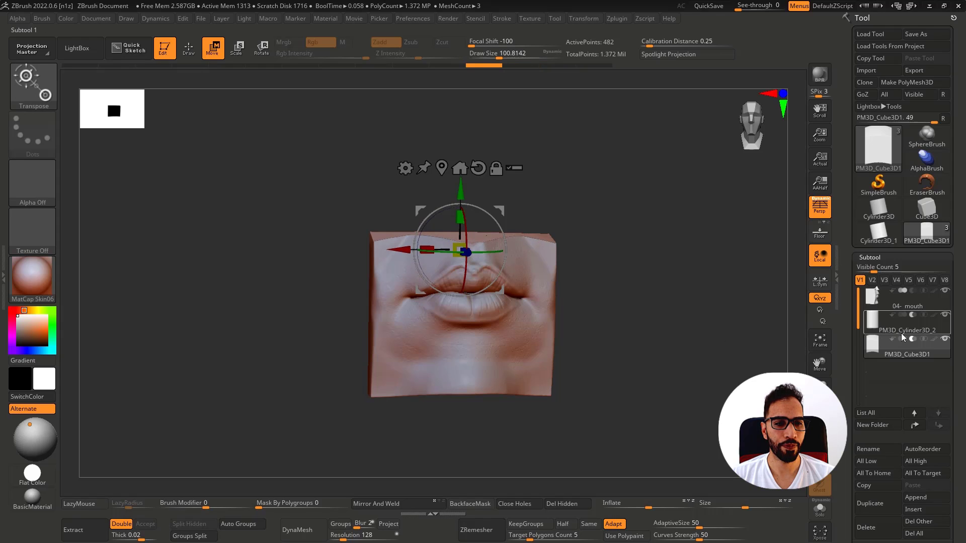
# Step: Switch the cube back to additive display, tilt and reposition it above the upper lip, and return it to Boolean subtraction
pyautogui.click(903, 339)
pyautogui.moveTo(785, 322); pyautogui.dragTo(451, 247)
pyautogui.moveTo(503, 231); pyautogui.dragTo(488, 211)
pyautogui.moveTo(589, 219)
pyautogui.mouseDown()
pyautogui.moveTo(617, 222)
pyautogui.moveTo(575, 193)
pyautogui.moveTo(577, 219)
pyautogui.mouseUp()
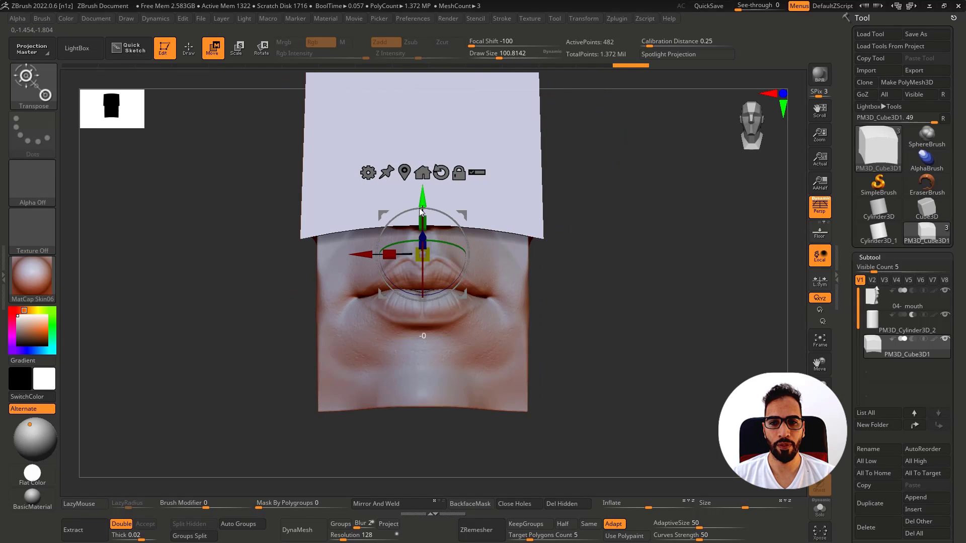
pyautogui.moveTo(421, 211); pyautogui.dragTo(422, 214)
pyautogui.press('q')
pyautogui.click(912, 340)
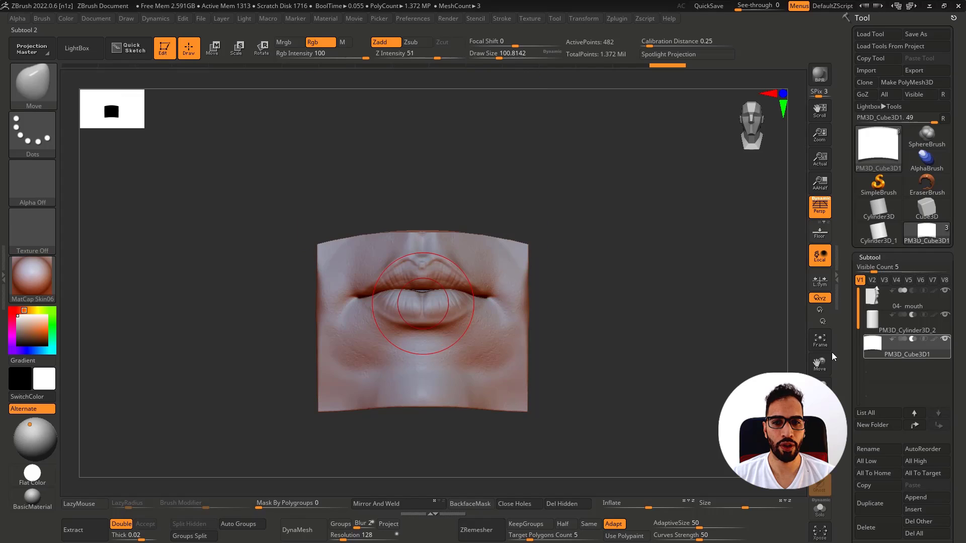
# Step: Nudge the subtracting cube slightly downward to fine-tune the curved top cut above the upper lip
pyautogui.moveTo(627, 316); pyautogui.dragTo(533, 261)
pyautogui.press('w')
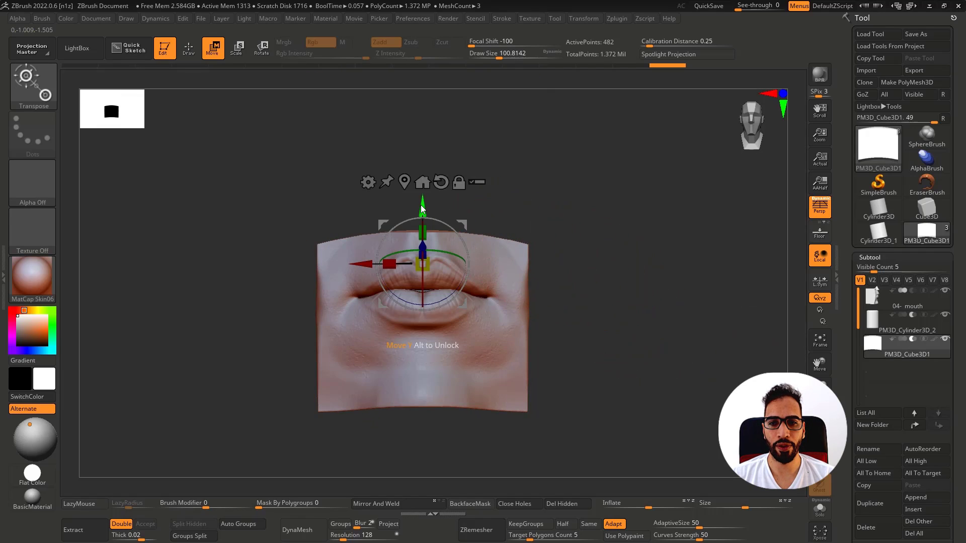
pyautogui.moveTo(421, 208); pyautogui.dragTo(422, 212)
pyautogui.keyDown('alt'); pyautogui.moveTo(621, 256); pyautogui.dragTo(632, 202); pyautogui.keyUp('alt')
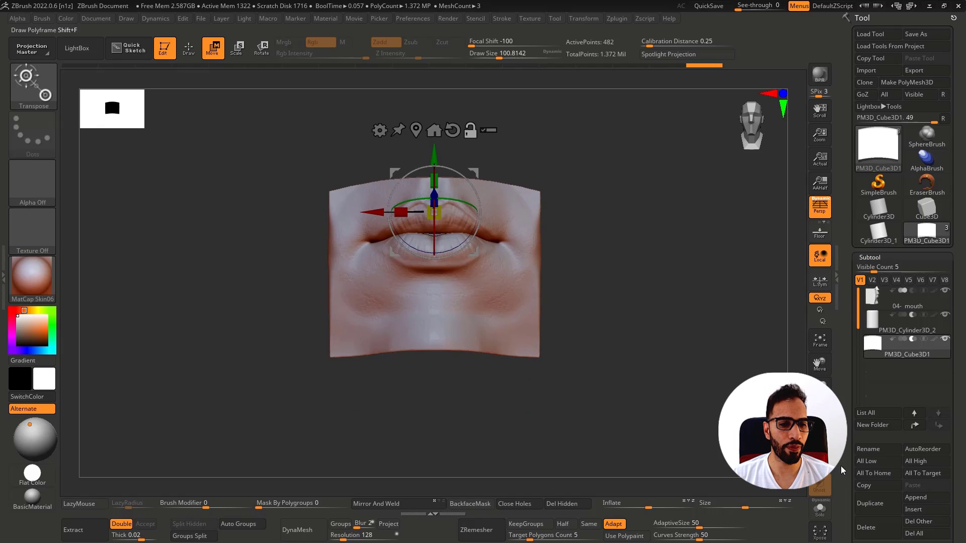
# Step: Duplicate the arched cube, rotate the copy 180° and move it below the lower lip as a second Boolean-subtracting cutter
pyautogui.click(877, 508)
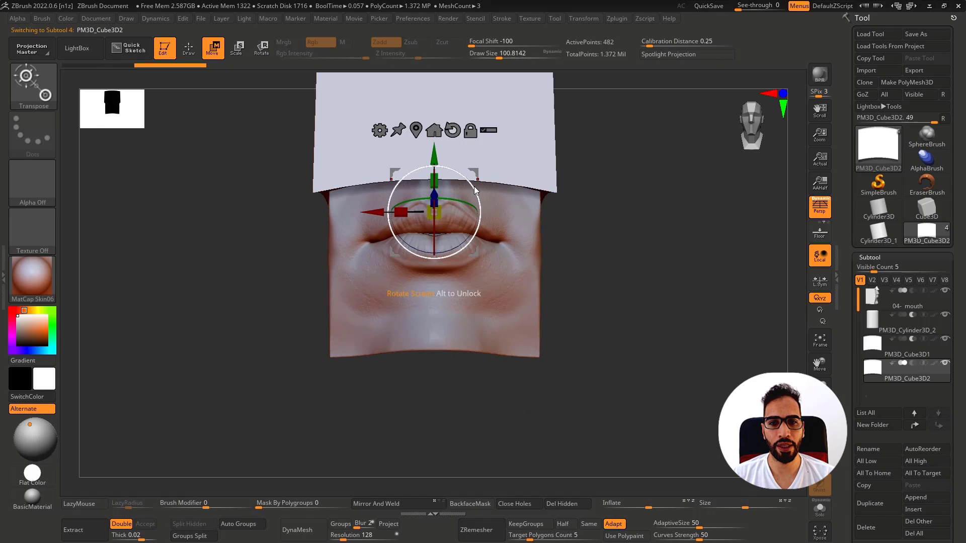
pyautogui.moveTo(468, 242); pyautogui.dragTo(473, 186)
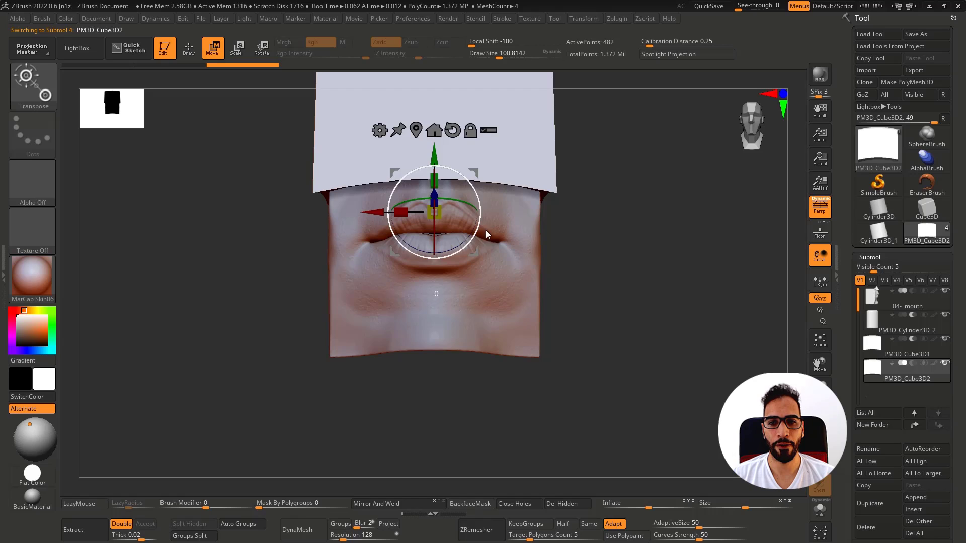
pyautogui.moveTo(487, 234); pyautogui.dragTo(357, 275)
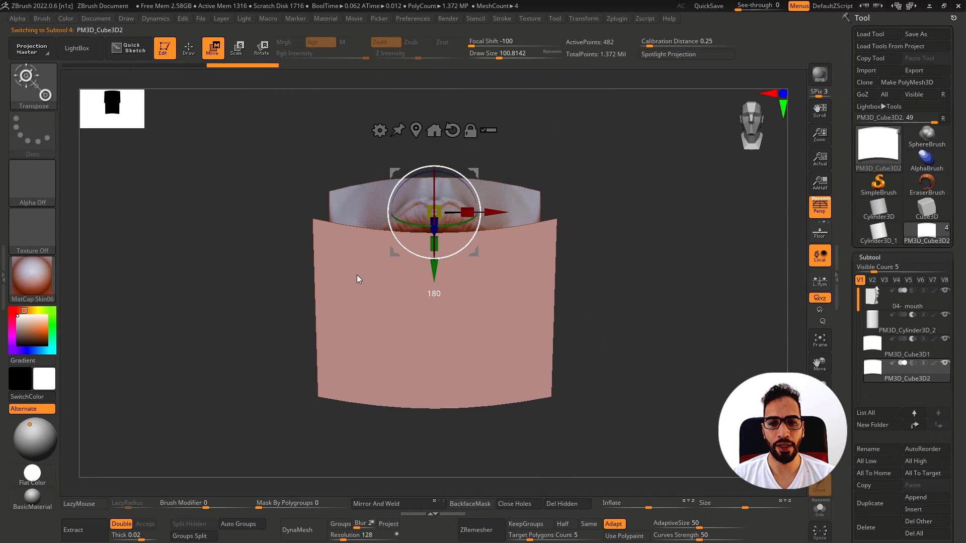
pyautogui.moveTo(435, 274); pyautogui.dragTo(429, 342)
pyautogui.click(915, 363)
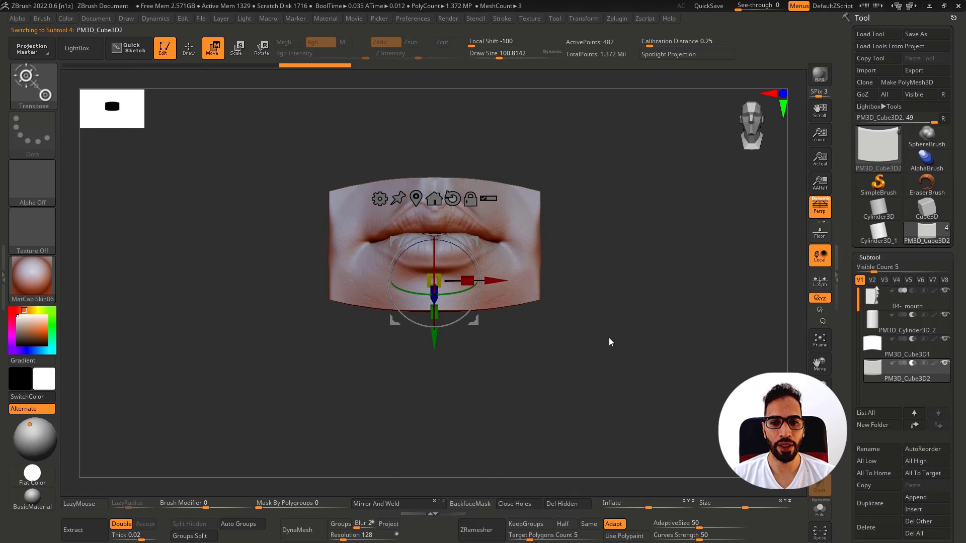
pyautogui.press('q')
pyautogui.moveTo(603, 320)
pyautogui.mouseDown()
pyautogui.moveTo(735, 270)
pyautogui.moveTo(770, 304)
pyautogui.mouseUp()
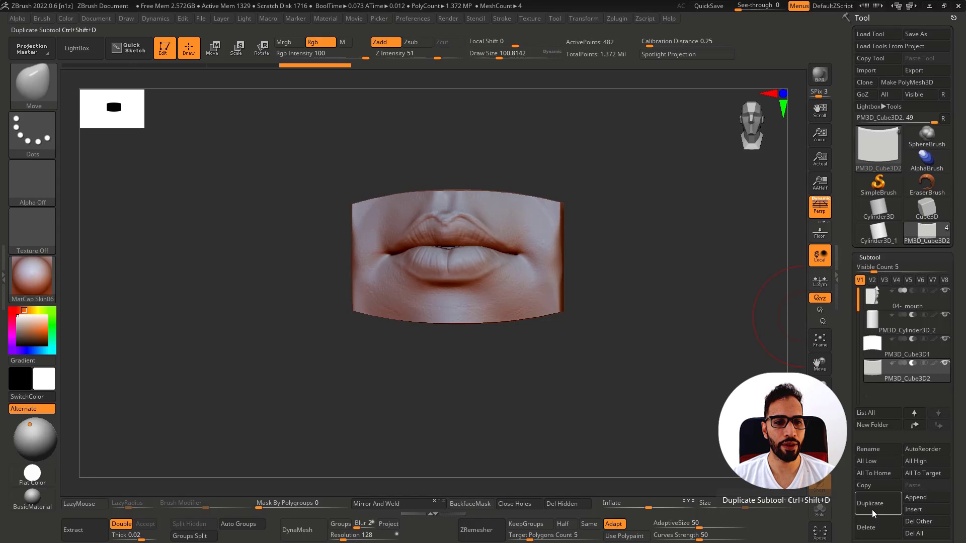
# Step: Append a Cube3D subtool and move it sideways beside the mouth piece to cover one outer edge
pyautogui.click(929, 498)
pyautogui.click(706, 361)
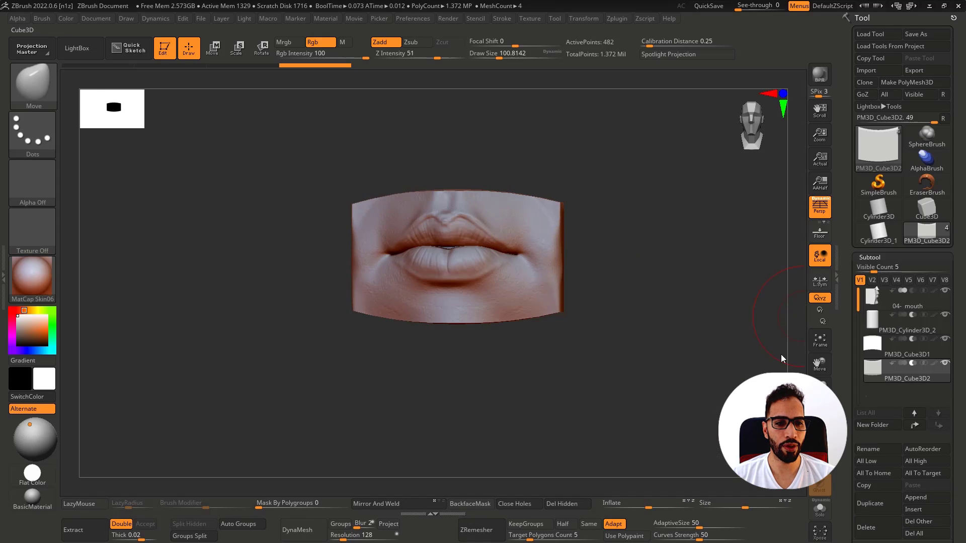
pyautogui.moveTo(570, 287); pyautogui.dragTo(578, 275)
pyautogui.press('w')
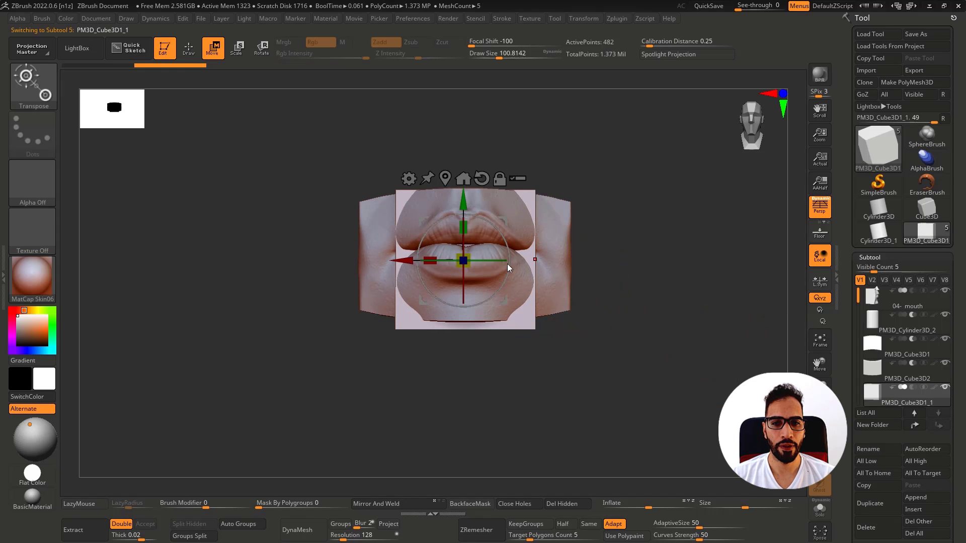
pyautogui.moveTo(405, 266); pyautogui.dragTo(559, 256)
# Step: Mirror and Weld the side cube onto the opposite side, and set the pair to Boolean subtraction
pyautogui.click(395, 504)
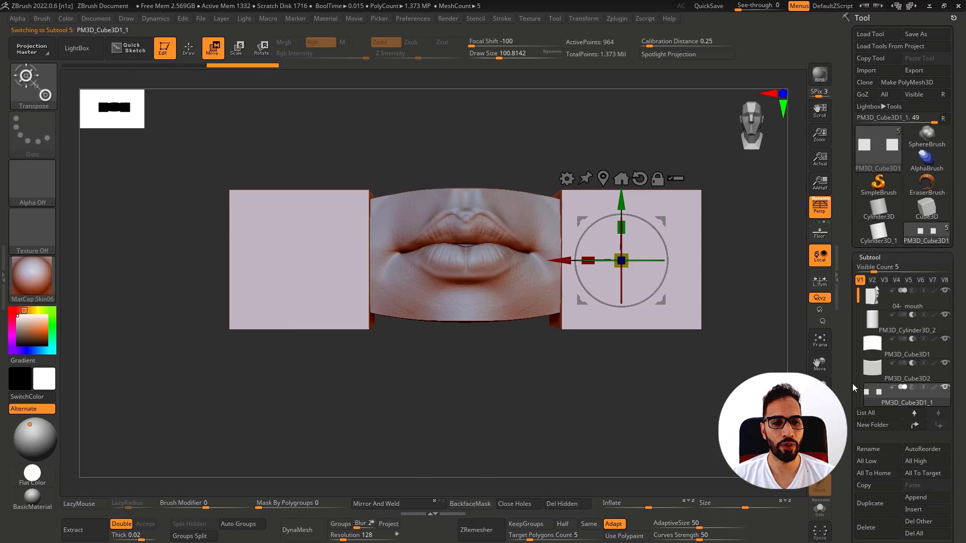
pyautogui.click(912, 388)
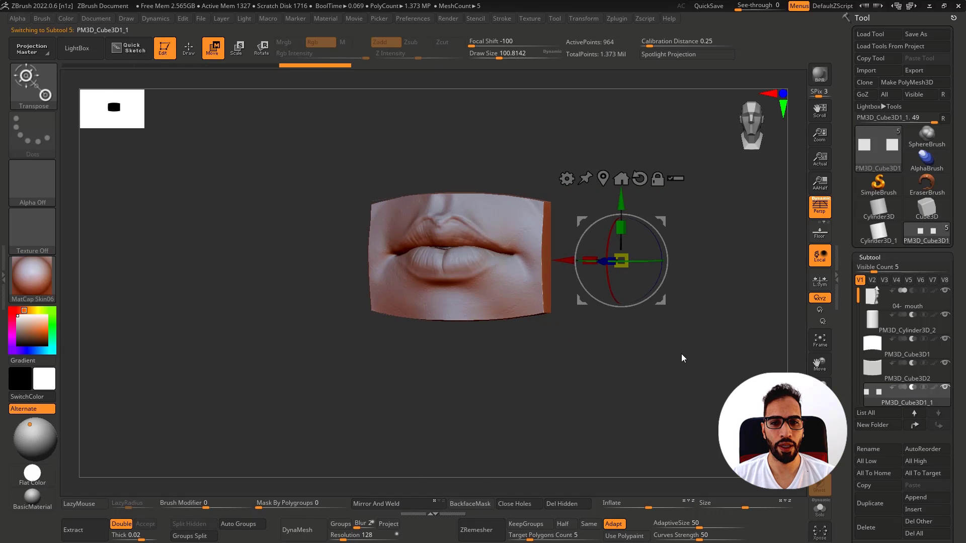
pyautogui.press('q')
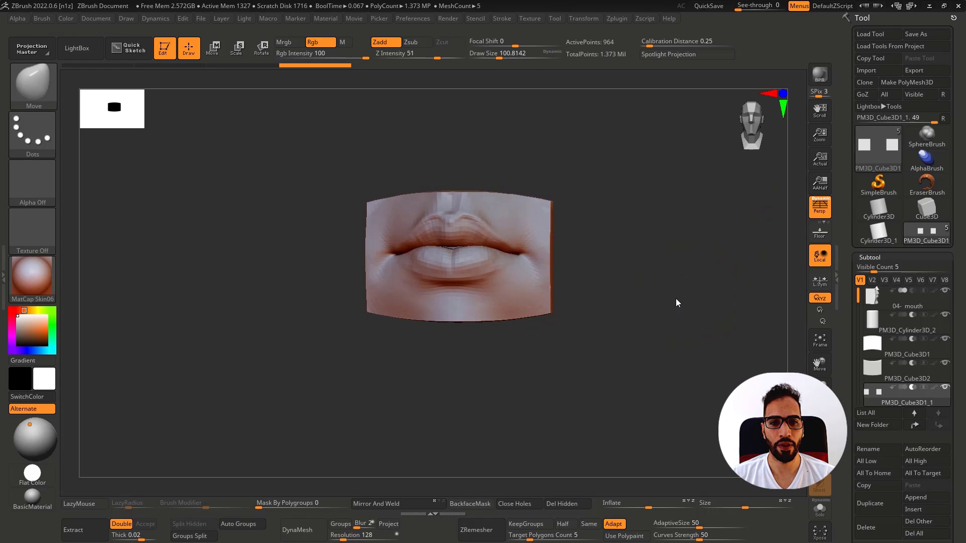
pyautogui.moveTo(676, 299); pyautogui.dragTo(668, 299, button='right')
pyautogui.keyDown('ctrl'); pyautogui.moveTo(529, 281); pyautogui.dragTo(762, 340, button='right'); pyautogui.keyUp('ctrl')
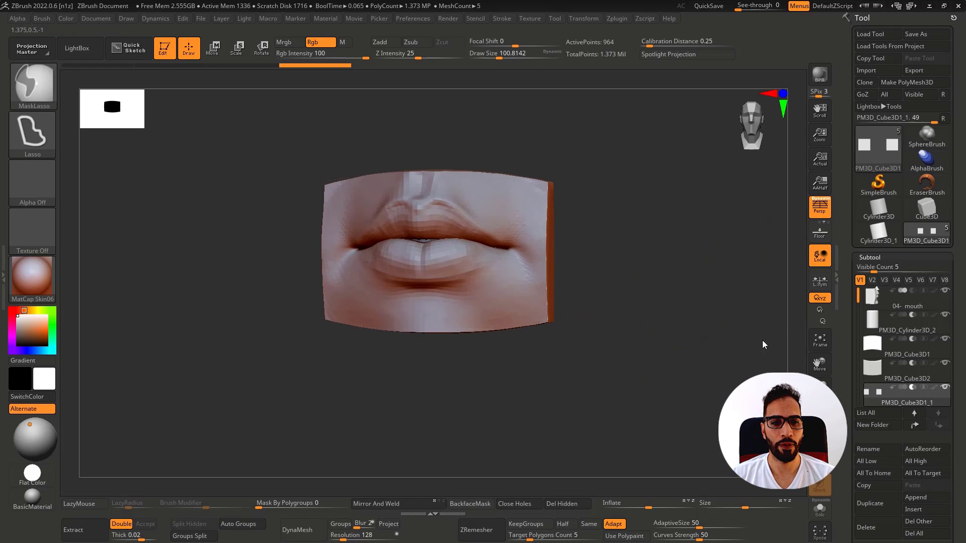
# Step: Raise the lower subtracting cube slightly to trim more of the area beneath the lower lip
pyautogui.click(873, 375)
pyautogui.press('w')
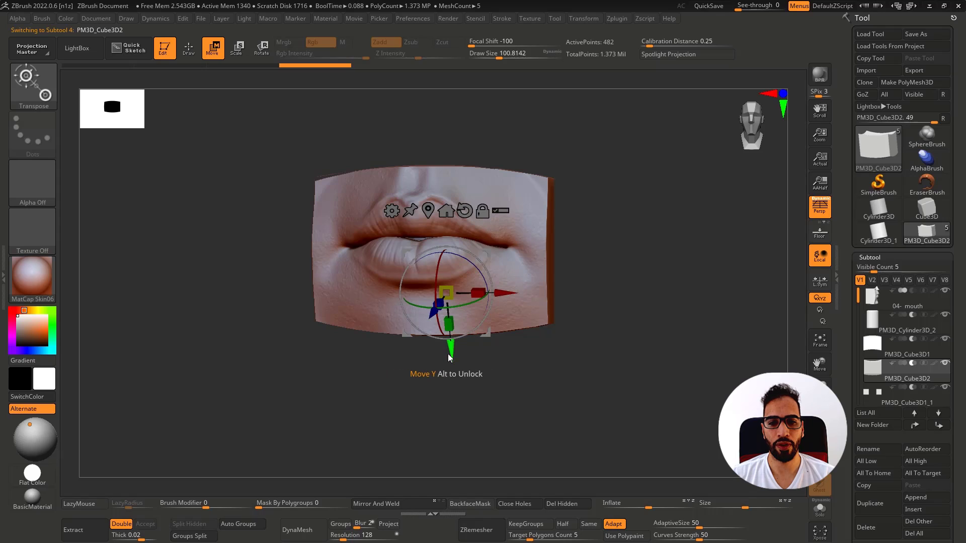
pyautogui.moveTo(448, 354); pyautogui.dragTo(453, 340)
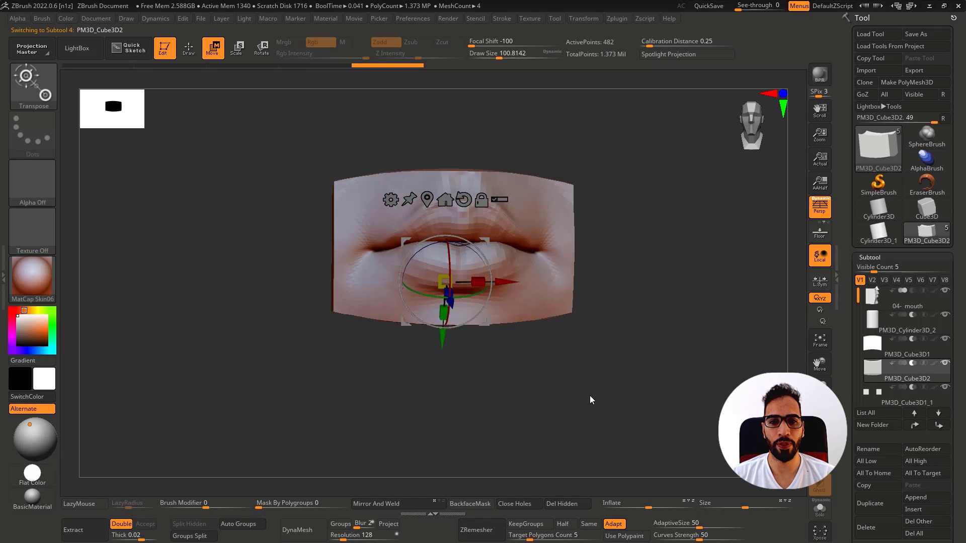
pyautogui.keyDown('alt'); pyautogui.moveTo(589, 395); pyautogui.dragTo(597, 451); pyautogui.keyUp('alt')
pyautogui.press('q')
pyautogui.moveTo(653, 370); pyautogui.dragTo(615, 370)
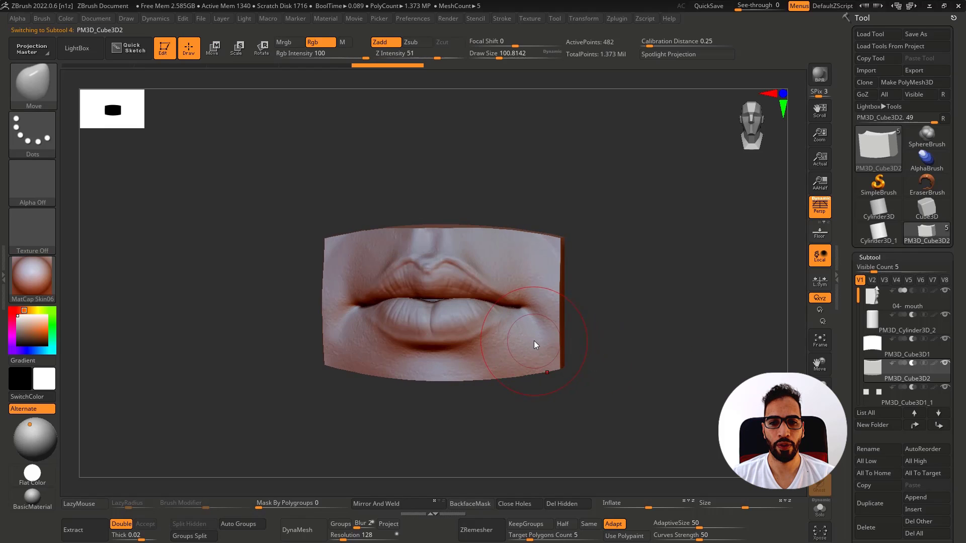
pyautogui.keyDown('alt'); pyautogui.moveTo(570, 305); pyautogui.dragTo(473, 269); pyautogui.keyUp('alt')
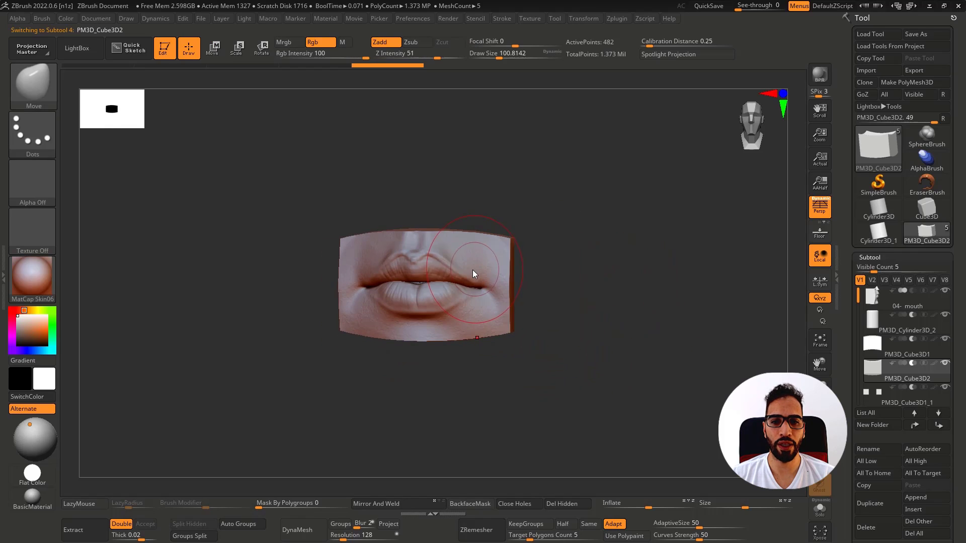
# Step: Reduce the brush Draw Size to about 34.8 and inspect the trimmed mouth from the front
pyautogui.moveTo(454, 300)
pyautogui.keyDown('ctrl'); pyautogui.mouseDown(button='right')
pyautogui.moveTo(460, 291)
pyautogui.moveTo(457, 300)
pyautogui.mouseUp(button='right'); pyautogui.keyUp('ctrl')
pyautogui.press('s')
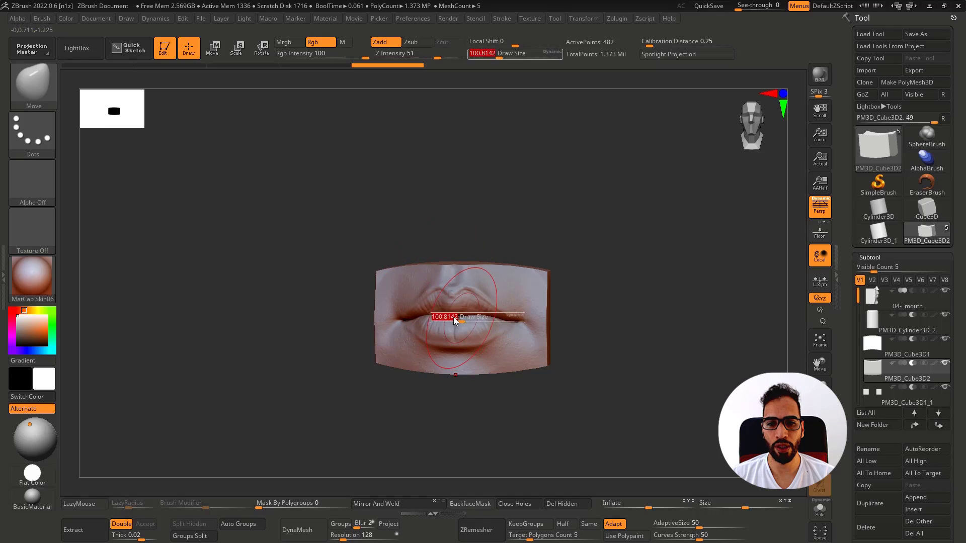
pyautogui.moveTo(454, 318); pyautogui.dragTo(450, 319)
pyautogui.keyDown('ctrl'); pyautogui.moveTo(487, 337); pyautogui.dragTo(462, 284, button='right'); pyautogui.keyUp('ctrl')
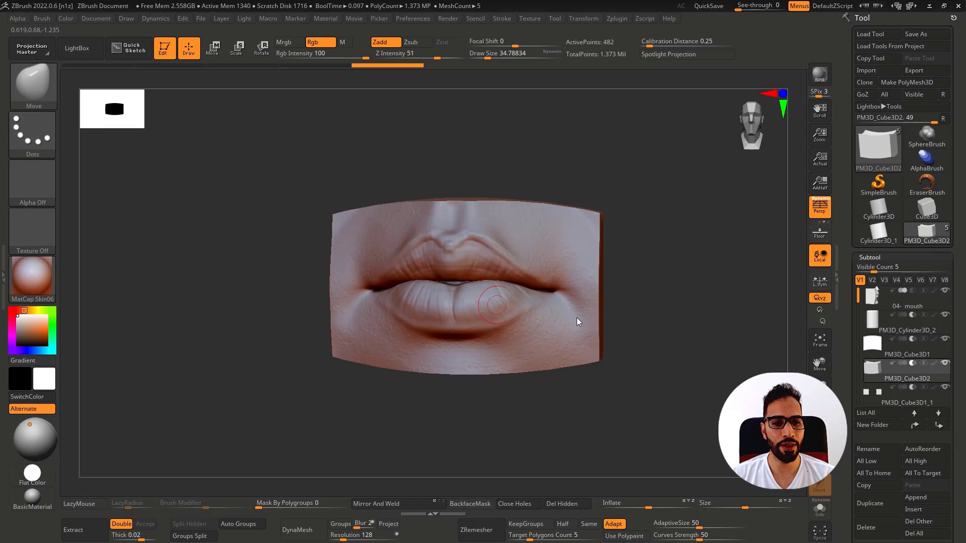
pyautogui.moveTo(460, 284); pyautogui.dragTo(436, 280)
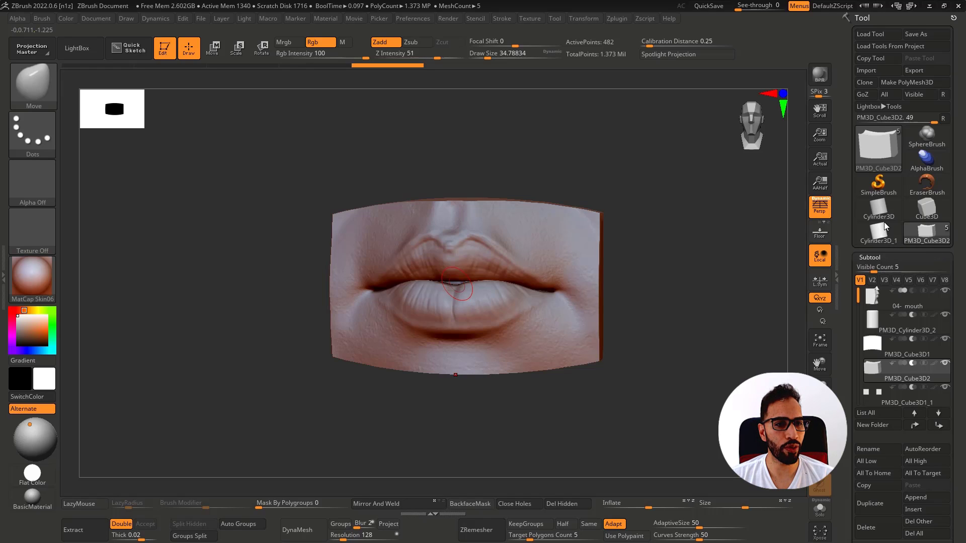
# Step: Append a Cylinder3D_1 subtool to the mouth and select the new cylinder in the subtool list
pyautogui.click(917, 498)
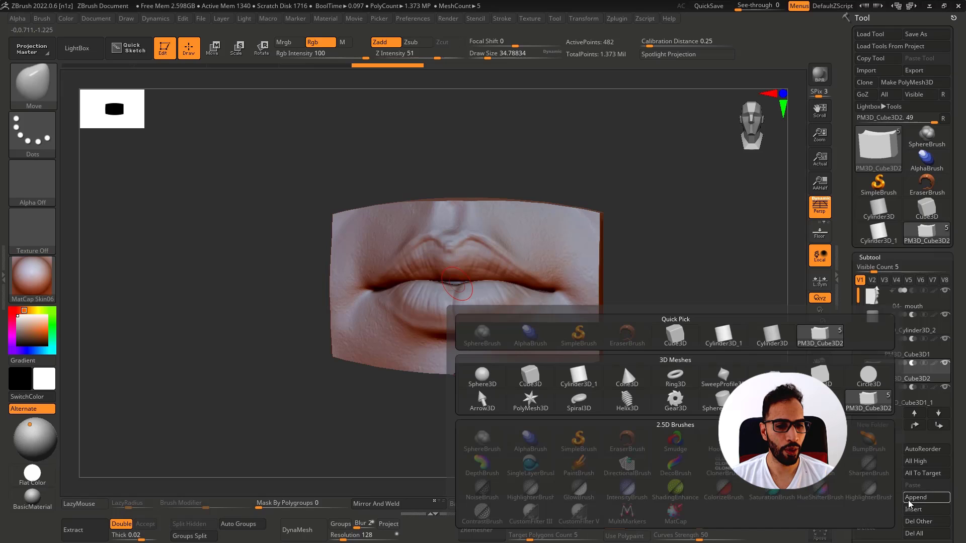
pyautogui.click(729, 348)
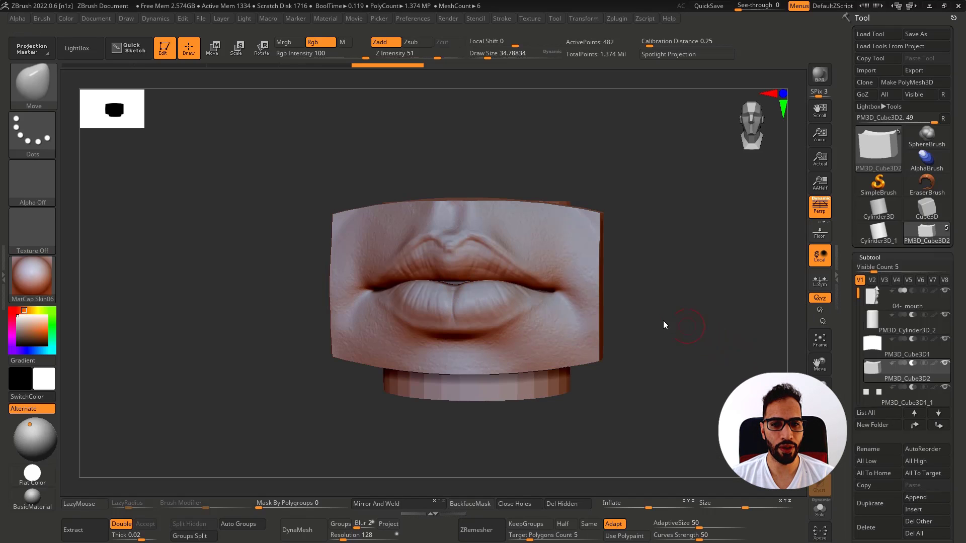
pyautogui.moveTo(663, 321); pyautogui.dragTo(599, 326)
pyautogui.moveTo(857, 303); pyautogui.dragTo(857, 344)
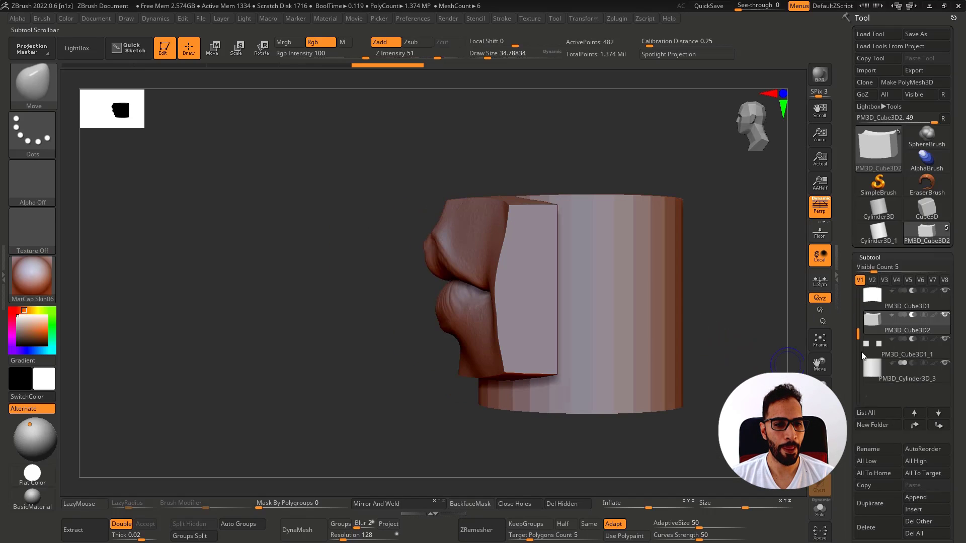
pyautogui.click(906, 371)
# Step: Reduce the cylinder's height and position it behind the lips to fill the gap inside the mouth
pyautogui.press('w')
pyautogui.moveTo(515, 304); pyautogui.dragTo(485, 305)
pyautogui.moveTo(514, 297); pyautogui.dragTo(527, 249, button='right')
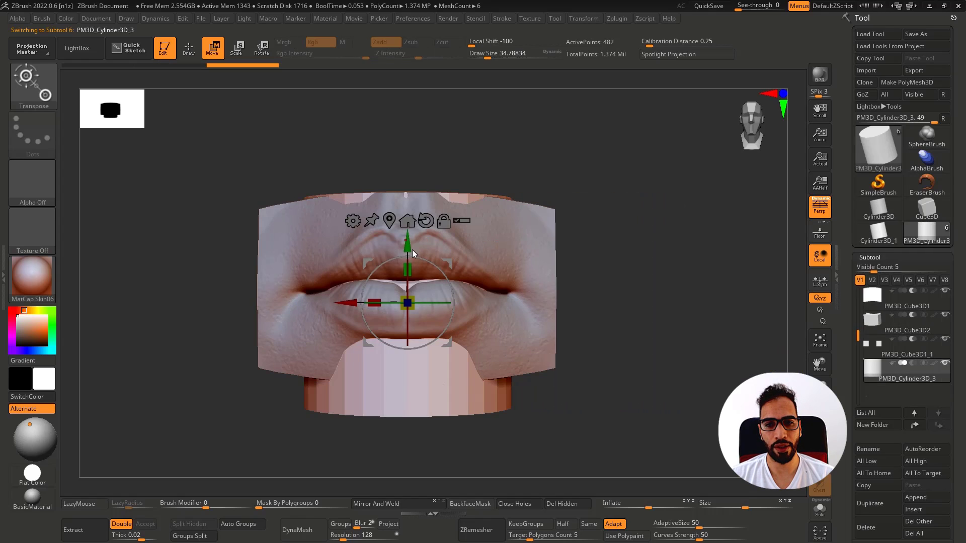
pyautogui.moveTo(408, 247); pyautogui.dragTo(403, 325)
pyautogui.moveTo(522, 302); pyautogui.dragTo(448, 302, button='right')
pyautogui.moveTo(431, 286); pyautogui.dragTo(442, 286)
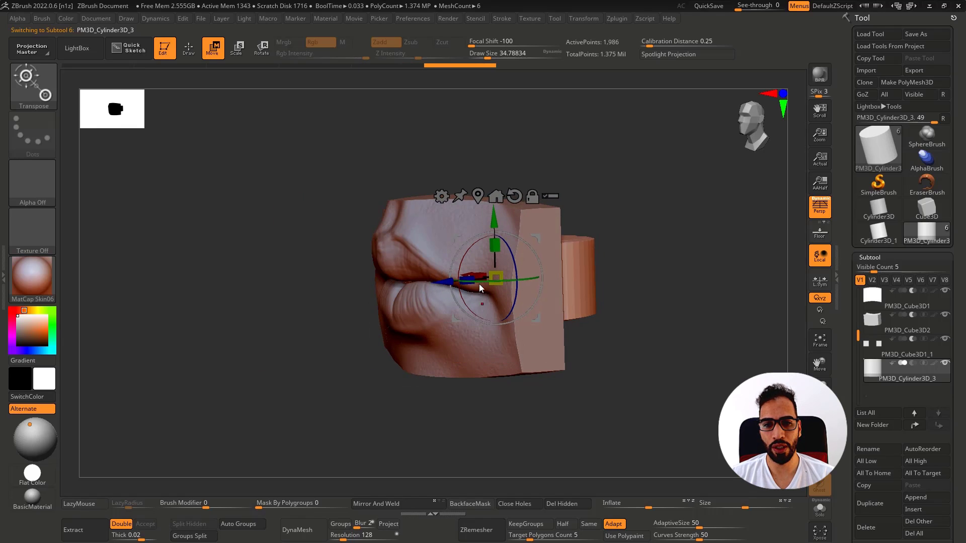
pyautogui.moveTo(561, 240)
pyautogui.keyDown('shift'); pyautogui.mouseDown(button='right')
pyautogui.moveTo(596, 235)
pyautogui.moveTo(644, 259)
pyautogui.mouseUp(button='right'); pyautogui.keyUp('shift')
# Step: Isolate the cylinder in wireframe, hide its unneeded portion and delete the hidden geometry, leaving only the part behind the lips
pyautogui.click(600, 235)
pyautogui.press('q')
pyautogui.hotkey('shift', 'f')
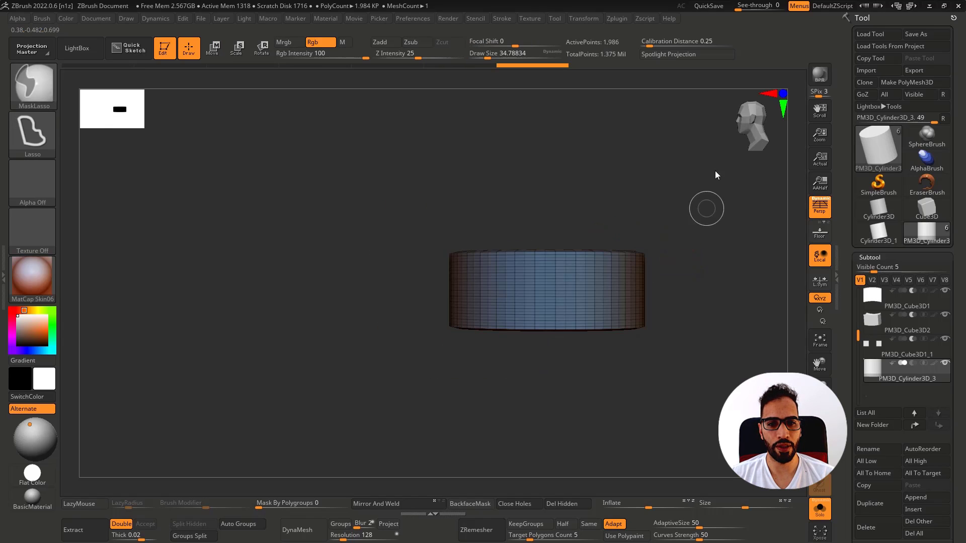
pyautogui.moveTo(713, 171)
pyautogui.keyDown('ctrl'); pyautogui.keyDown('alt'); pyautogui.keyDown('shift'); pyautogui.mouseDown()
pyautogui.moveTo(545, 448)
pyautogui.moveTo(640, 153)
pyautogui.moveTo(700, 197)
pyautogui.moveTo(499, 241)
pyautogui.moveTo(738, 333)
pyautogui.moveTo(647, 294)
pyautogui.moveTo(684, 290)
pyautogui.moveTo(663, 286)
pyautogui.moveTo(594, 307)
pyautogui.moveTo(541, 297)
pyautogui.moveTo(556, 292)
pyautogui.mouseUp(); pyautogui.keyUp('shift'); pyautogui.keyUp('alt'); pyautogui.keyUp('ctrl')
pyautogui.keyDown('ctrl'); pyautogui.keyDown('shift'); pyautogui.click(666, 295); pyautogui.keyUp('shift'); pyautogui.keyUp('ctrl')
pyautogui.press('w')
pyautogui.click(558, 505)
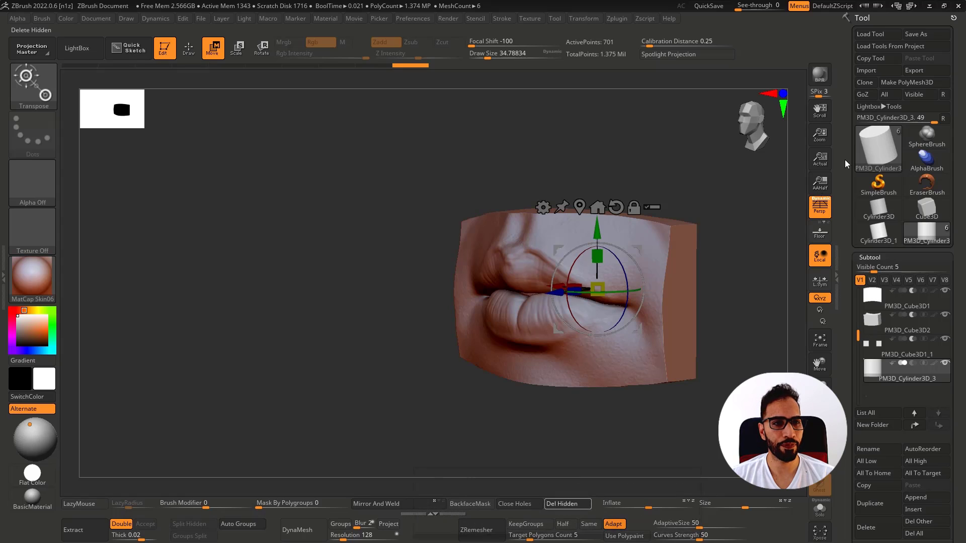
pyautogui.click(868, 258)
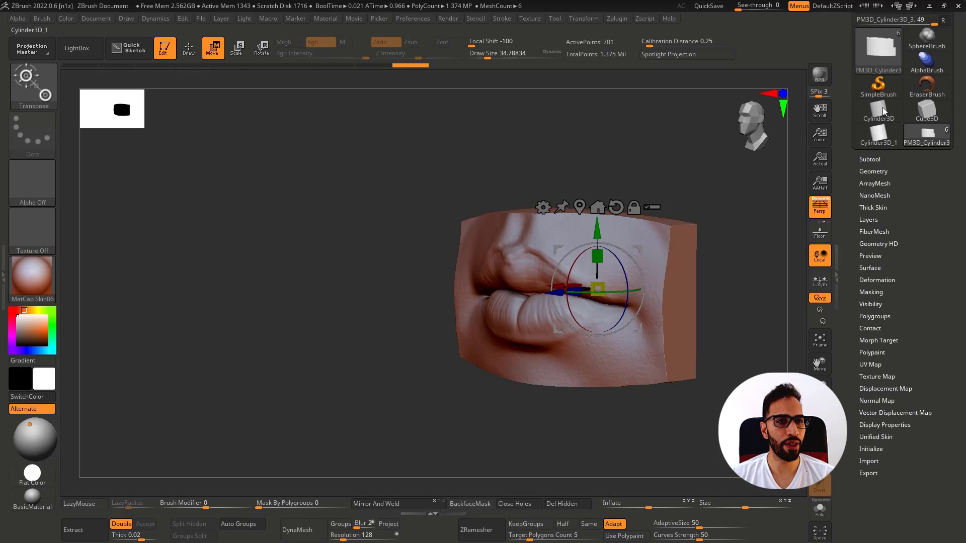
pyautogui.click(875, 171)
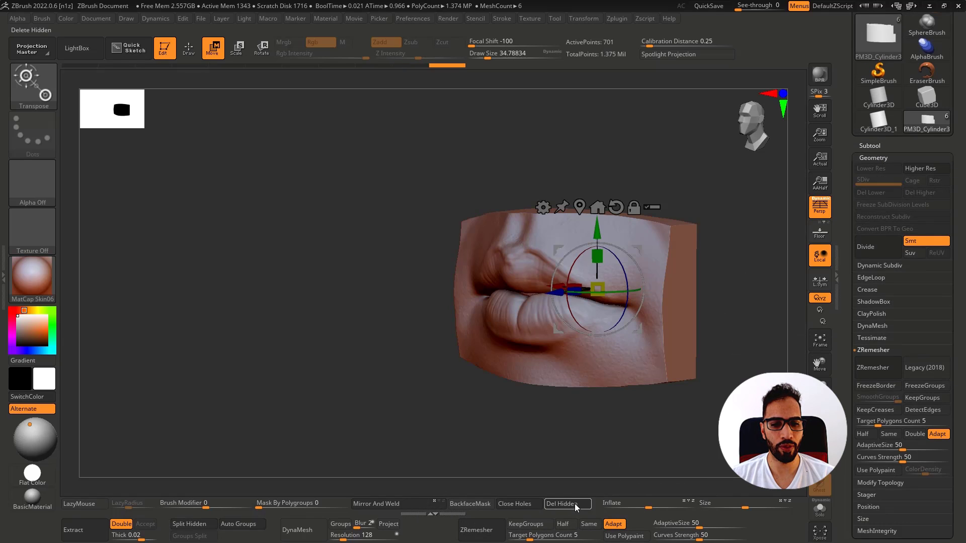
pyautogui.keyDown('shift'); pyautogui.moveTo(554, 435); pyautogui.dragTo(593, 397); pyautogui.keyUp('shift')
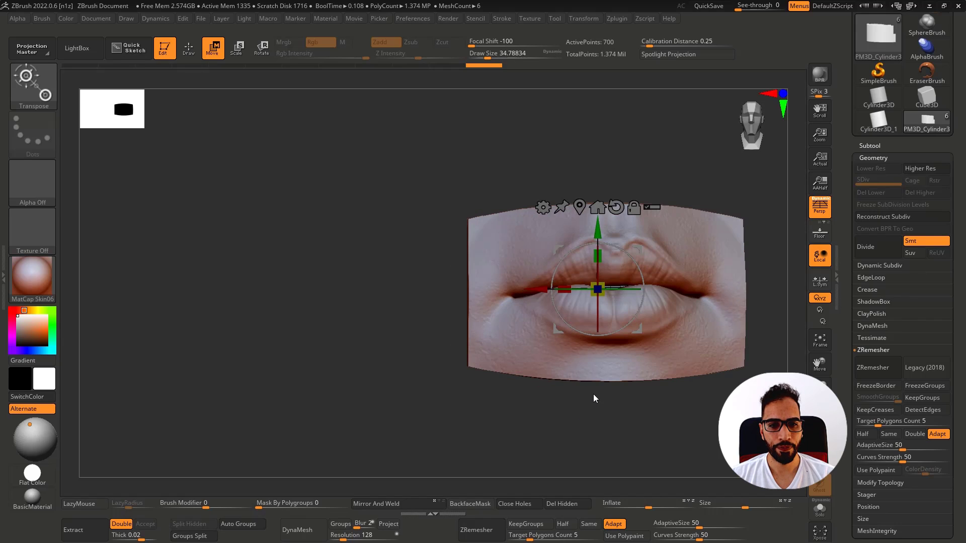
pyautogui.press('q')
pyautogui.press('f')
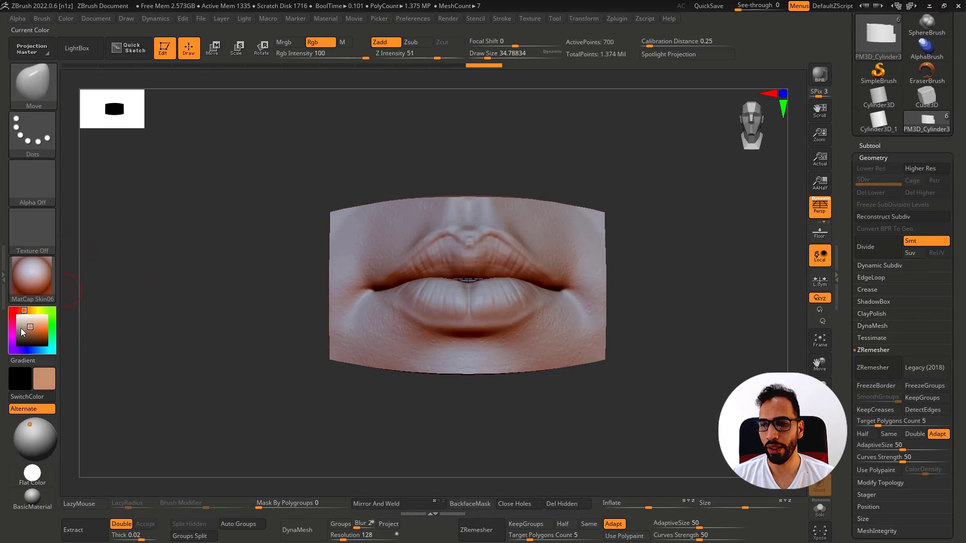
# Step: Choose a light grey colour and fill the cylinder behind the lips with it
pyautogui.click(19, 333)
pyautogui.press('shift')
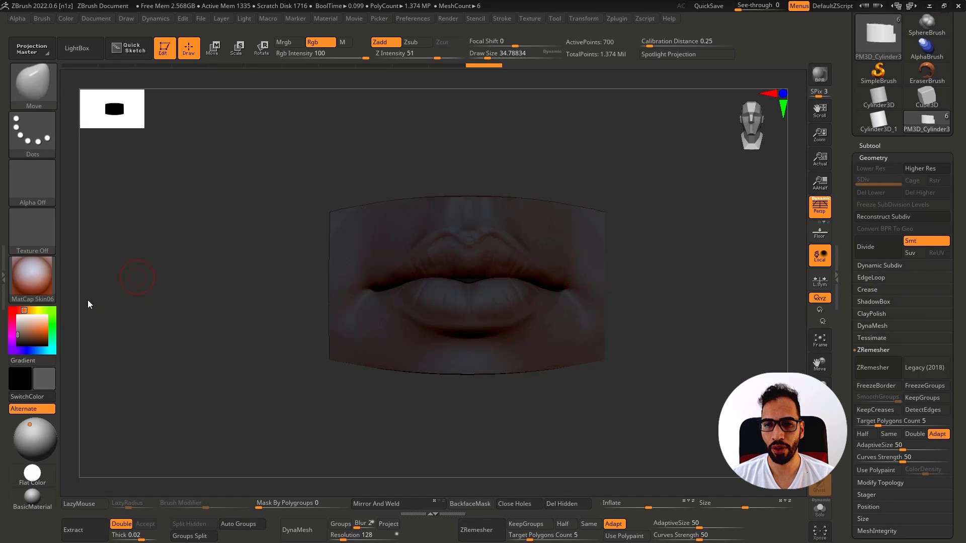
pyautogui.moveTo(17, 325); pyautogui.dragTo(17, 324)
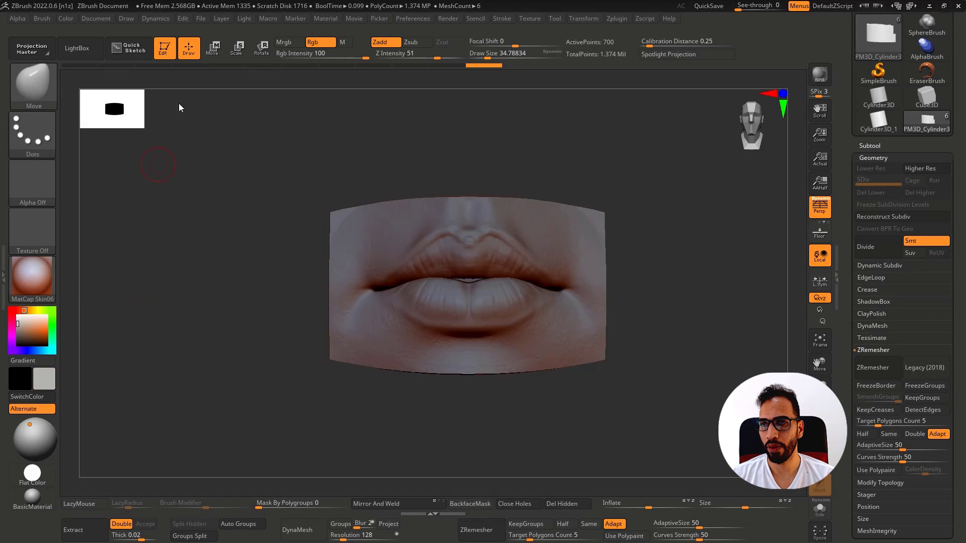
pyautogui.click(105, 19)
pyautogui.click(66, 18)
pyautogui.click(91, 234)
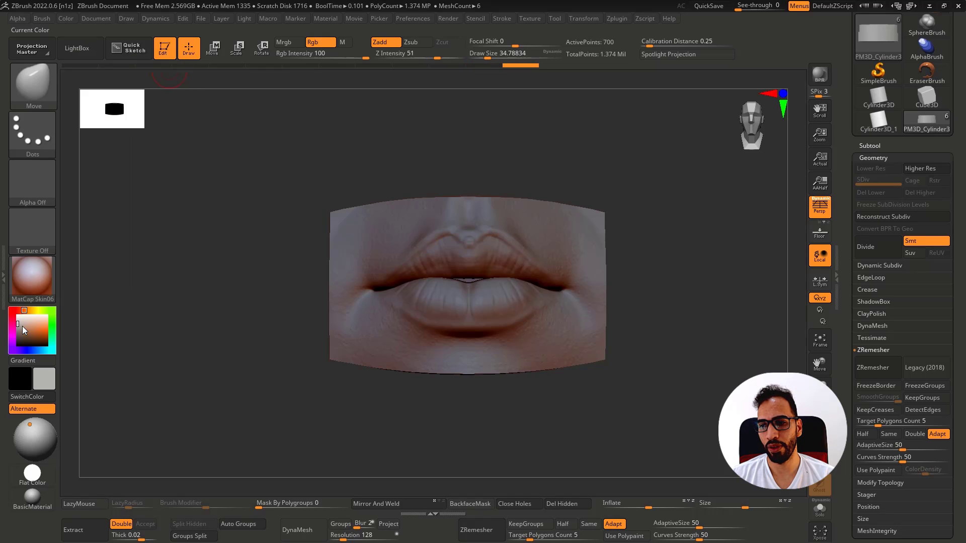
# Step: Return the active colour to near white and select the 04- mouth subtool, showing the subtool list
pyautogui.moveTo(166, 322); pyautogui.dragTo(281, 325)
pyautogui.keyDown('alt'); pyautogui.click(466, 326); pyautogui.keyUp('alt')
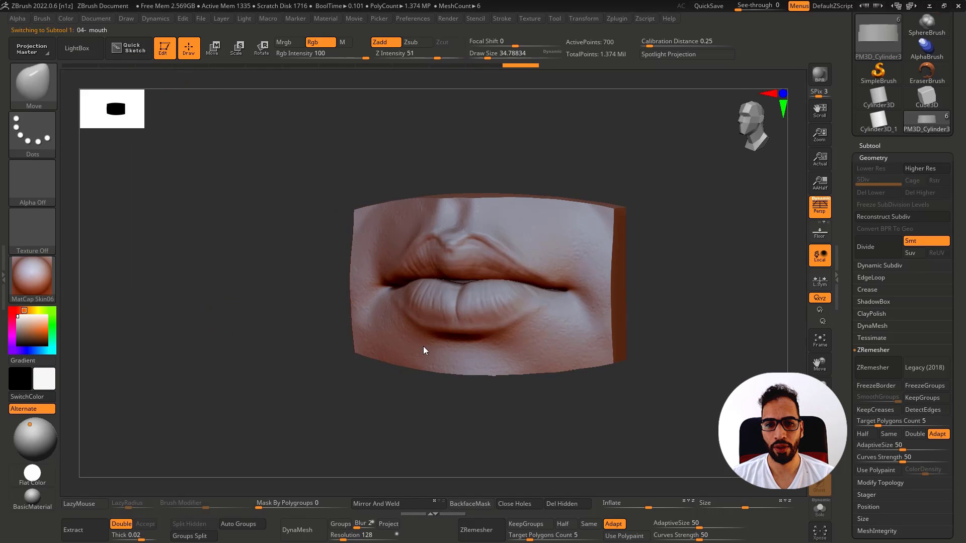
pyautogui.keyDown('ctrl'); pyautogui.moveTo(394, 333); pyautogui.dragTo(548, 282, button='right'); pyautogui.keyUp('ctrl')
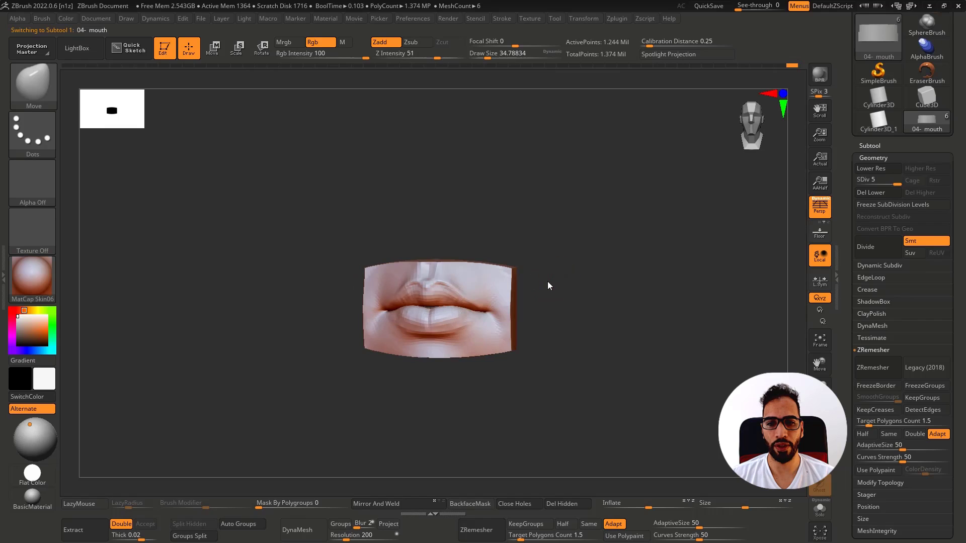
pyautogui.click(864, 150)
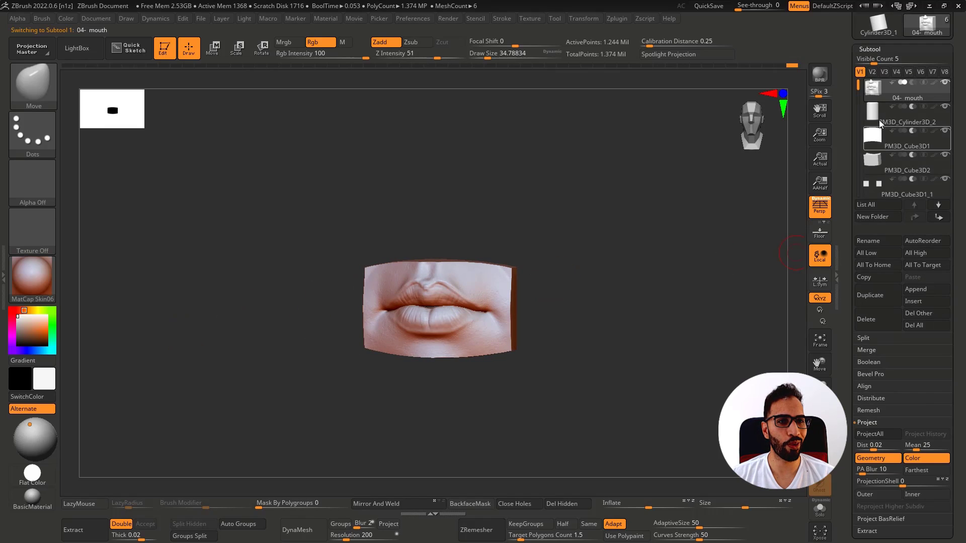
# Step: Fill the PM3D_Cylinder3D_3 subtool with near white and the SkinShade4 material using Mrgb, and restore MatCap Skin06 as the active material
pyautogui.moveTo(858, 99); pyautogui.dragTo(856, 124)
pyautogui.click(867, 166)
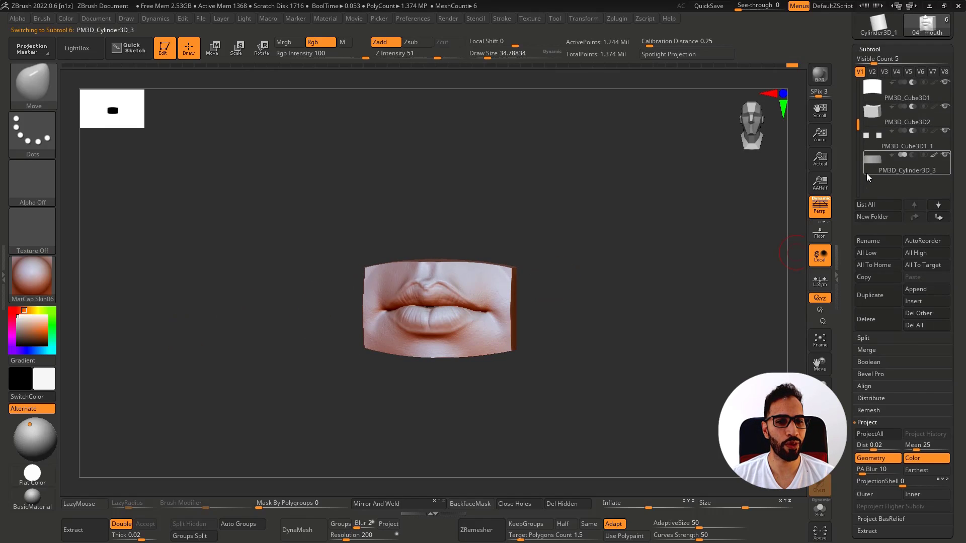
pyautogui.click(41, 274)
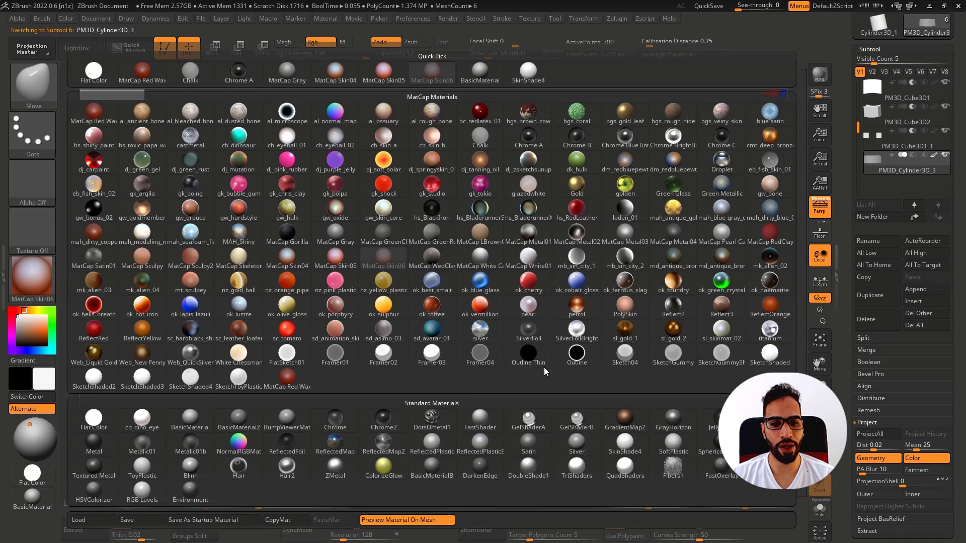
pyautogui.click(637, 447)
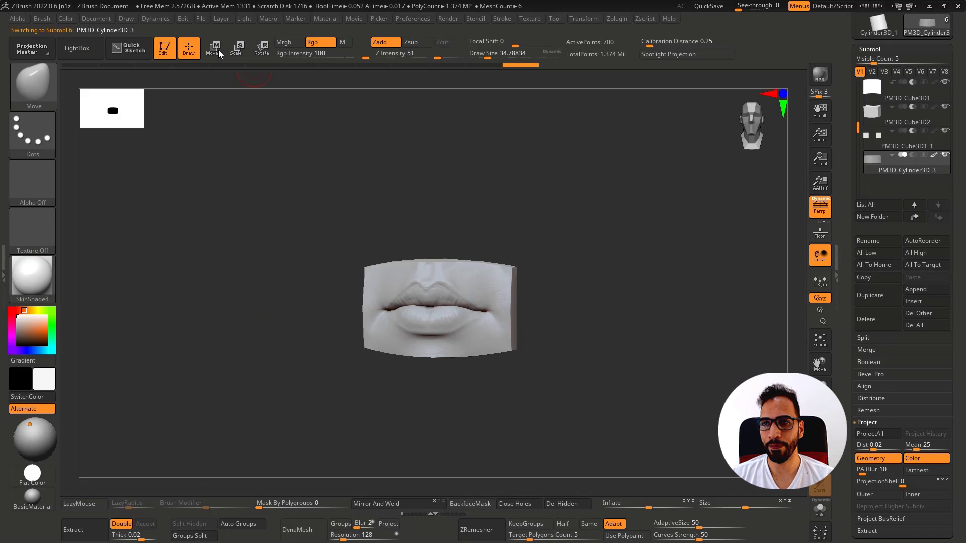
pyautogui.click(284, 42)
pyautogui.click(71, 21)
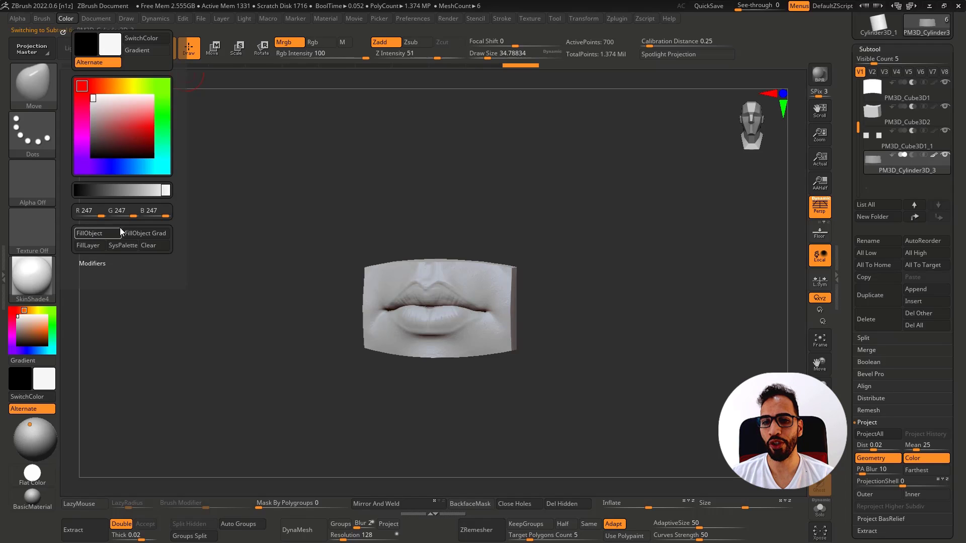
pyautogui.press('f')
pyautogui.click(32, 276)
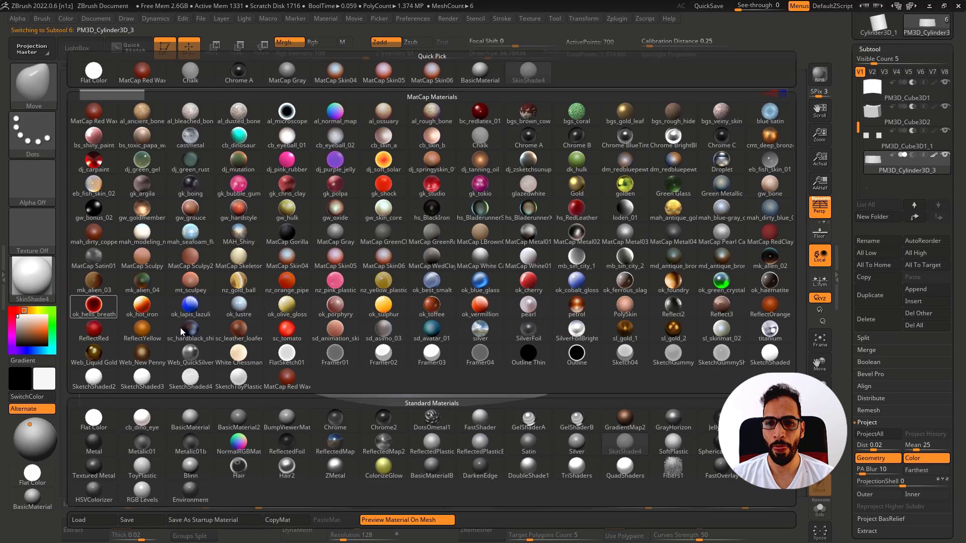
pyautogui.click(384, 259)
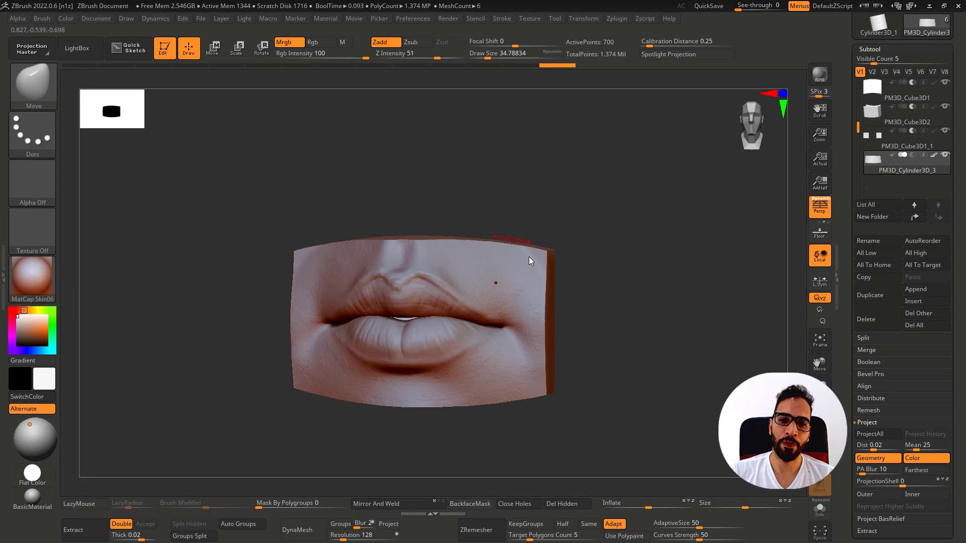
# Step: Examine the filled gap between the lips from several angles
pyautogui.moveTo(675, 258); pyautogui.dragTo(475, 339)
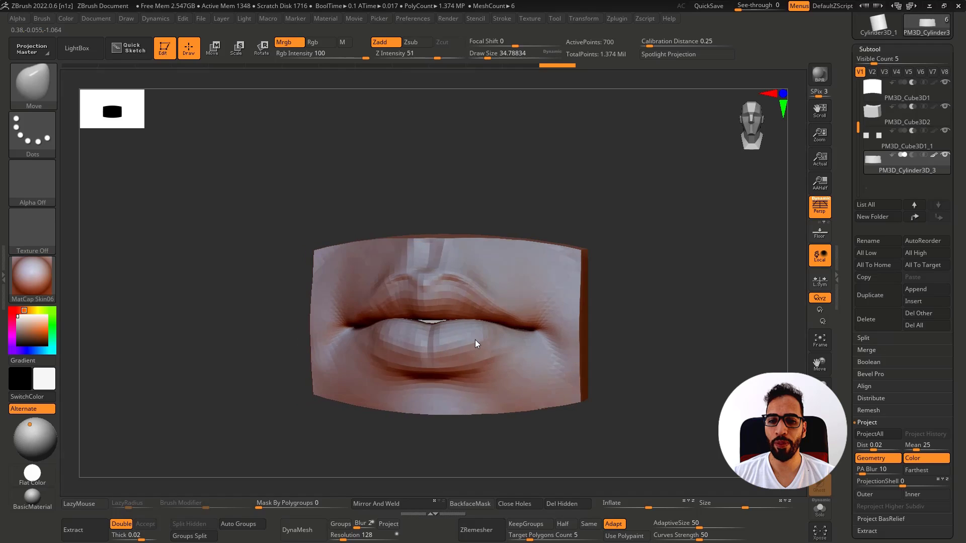
pyautogui.keyDown('alt'); pyautogui.moveTo(475, 337); pyautogui.dragTo(520, 303, button='right'); pyautogui.keyUp('alt')
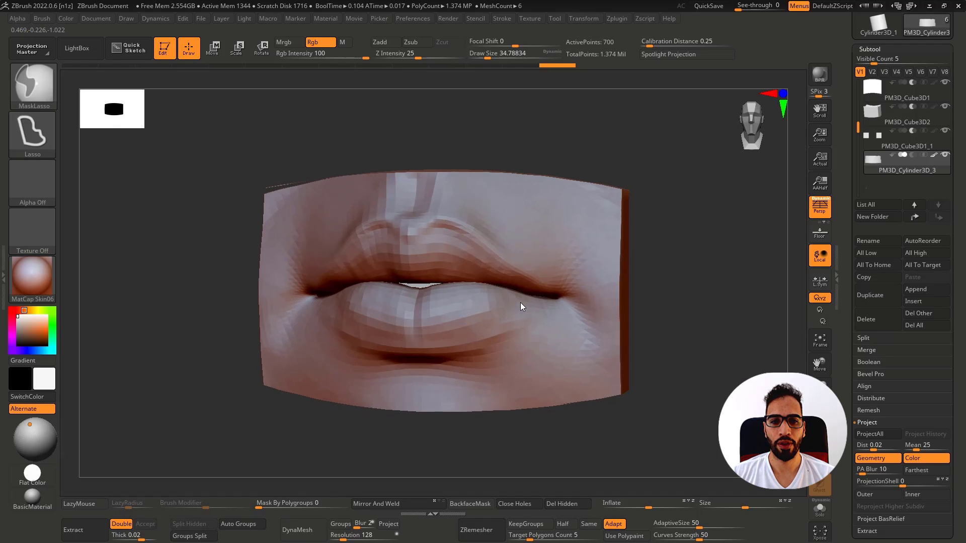
pyautogui.press('b')
pyautogui.press('m')
pyautogui.press('v')
pyautogui.moveTo(500, 236); pyautogui.dragTo(502, 246)
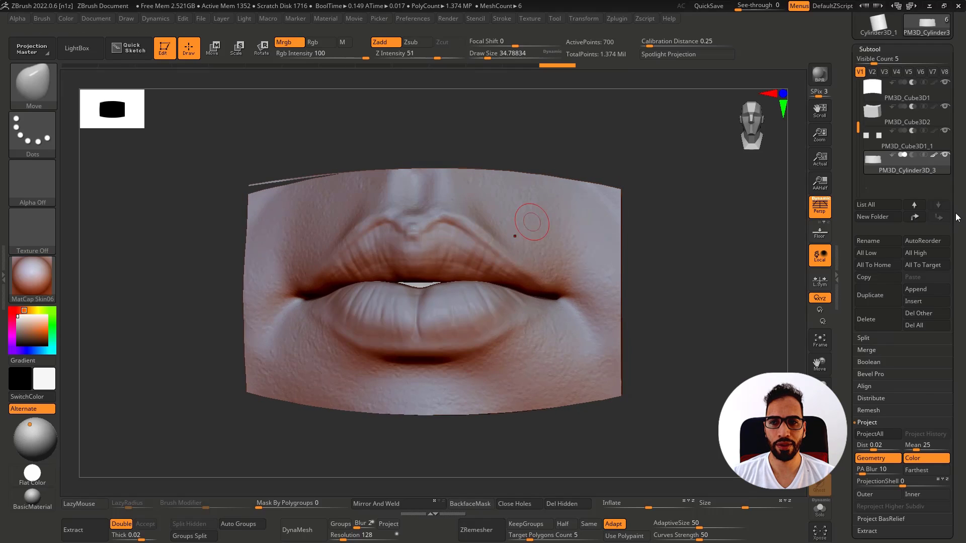
# Step: Check the Display Properties of the cylinder behind the lips and of the 04- mouth subtool
pyautogui.scroll(-3, 901, 202)
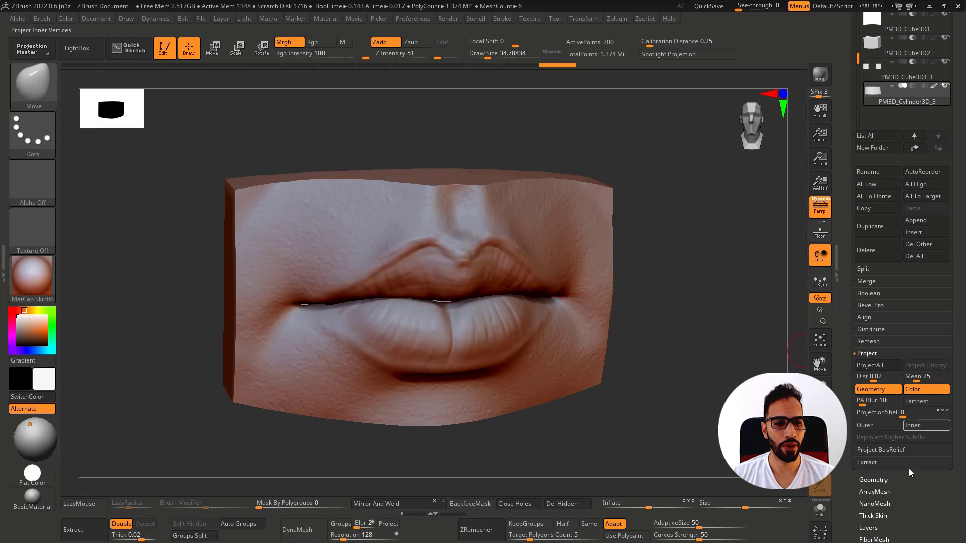
pyautogui.scroll(-5, 909, 469)
pyautogui.click(882, 435)
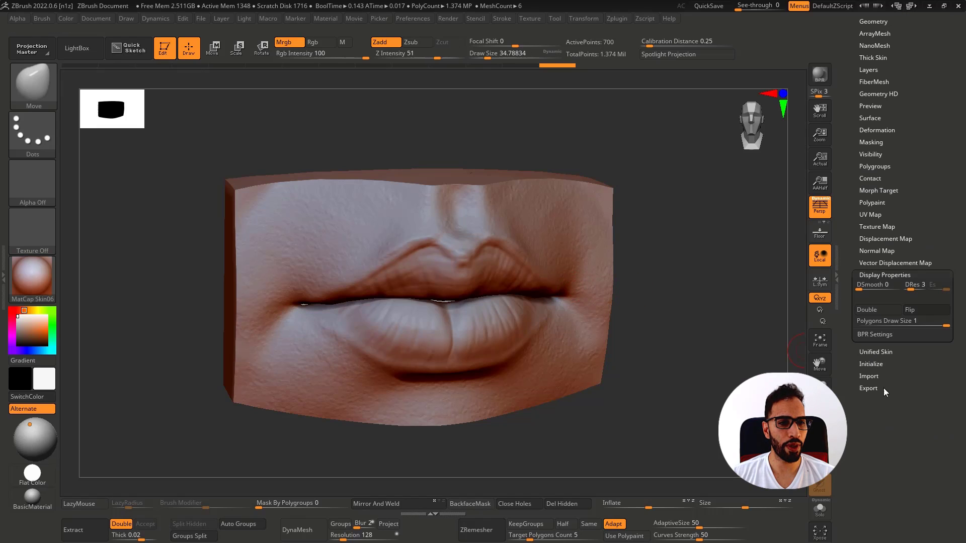
pyautogui.keyDown('alt'); pyautogui.click(565, 262); pyautogui.keyUp('alt')
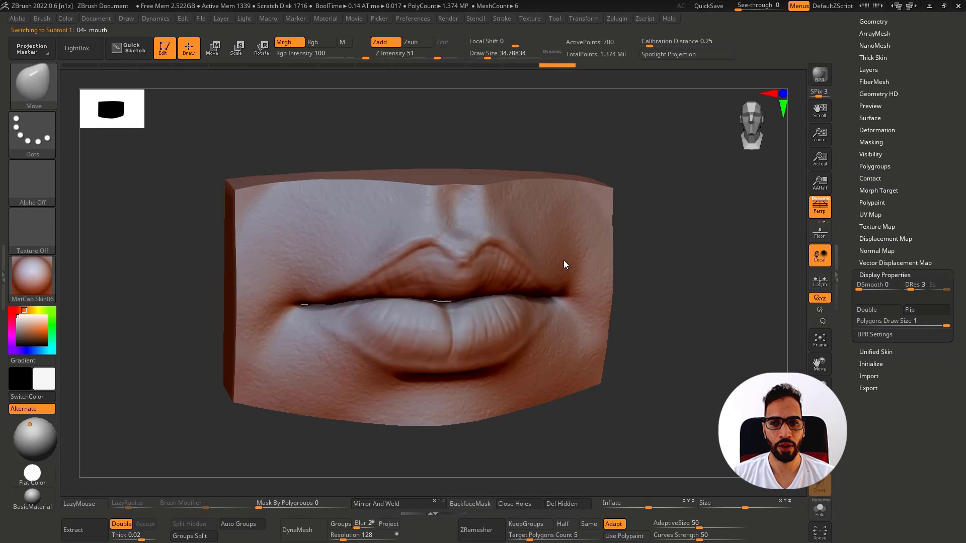
pyautogui.moveTo(585, 265); pyautogui.dragTo(584, 256, button='right')
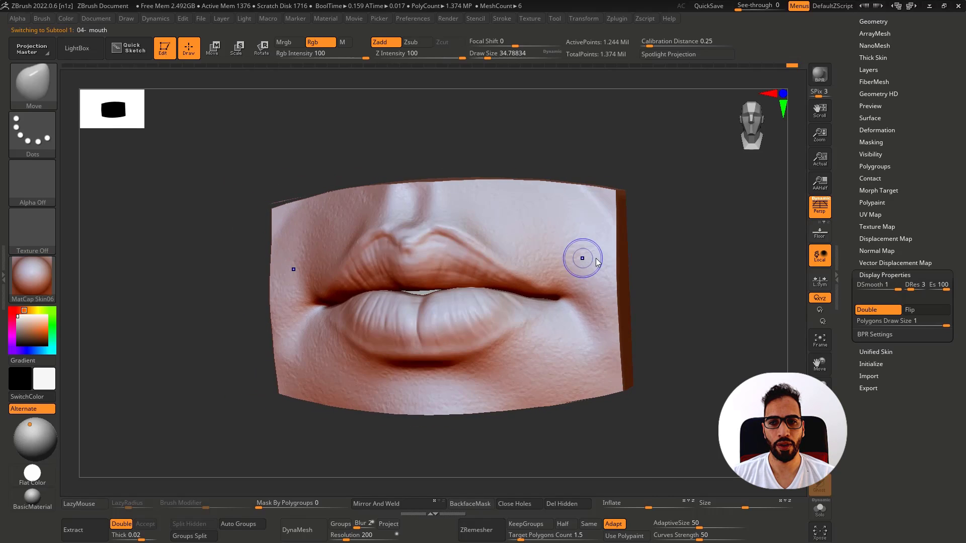
pyautogui.hotkey('shift', 'f')
pyautogui.hotkey('shift', 'f')
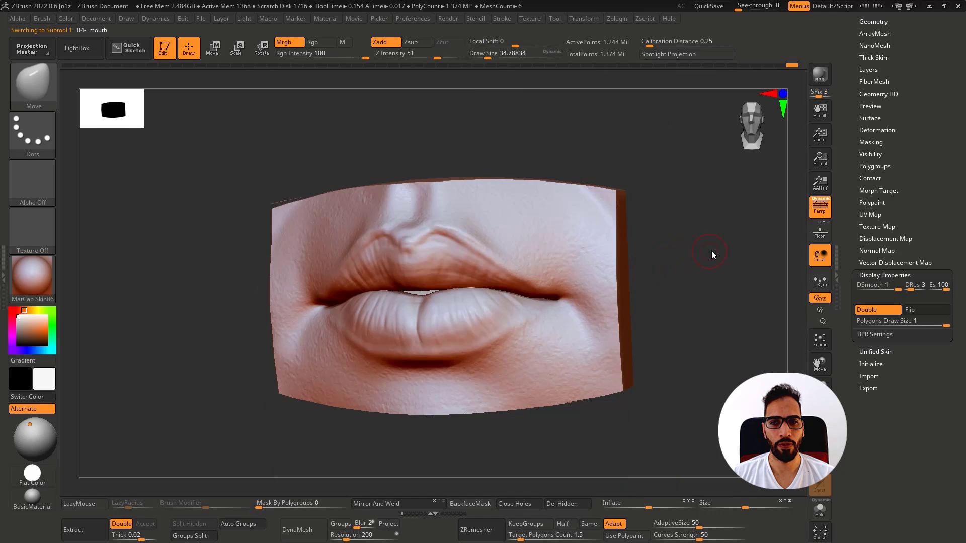
pyautogui.moveTo(711, 251); pyautogui.dragTo(722, 244)
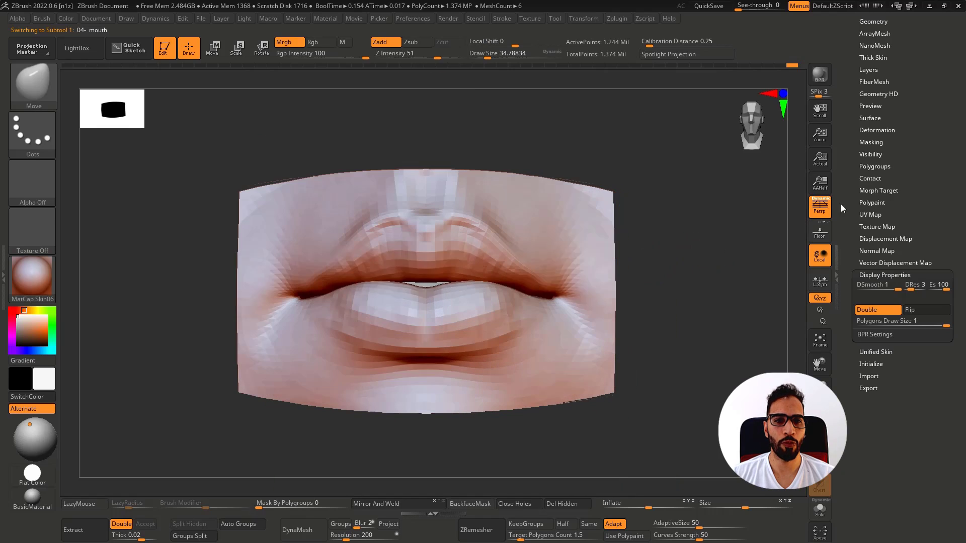
# Step: Isolate the 04- mouth subtool to view it without its cutters, and show the other subtools again
pyautogui.scroll(5, 924, 254)
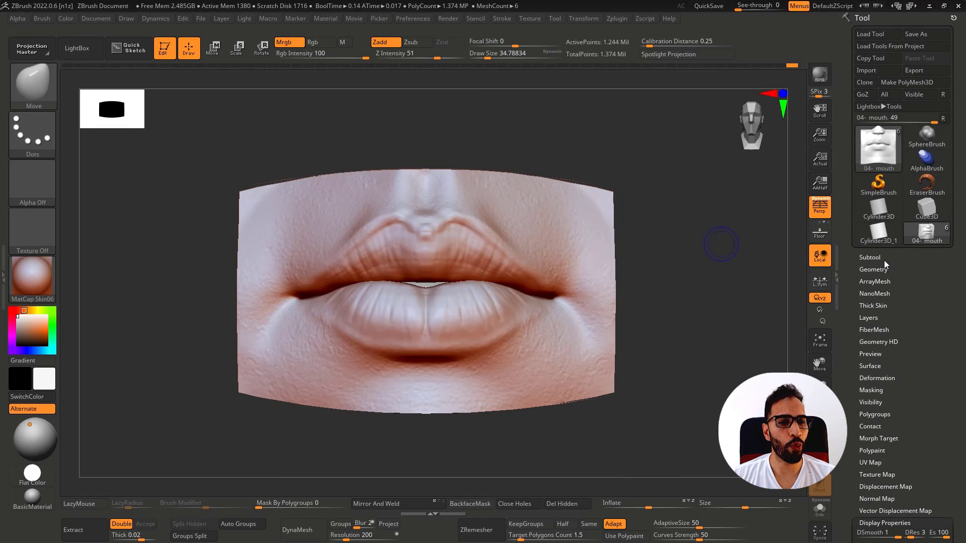
pyautogui.click(878, 257)
pyautogui.click(906, 91)
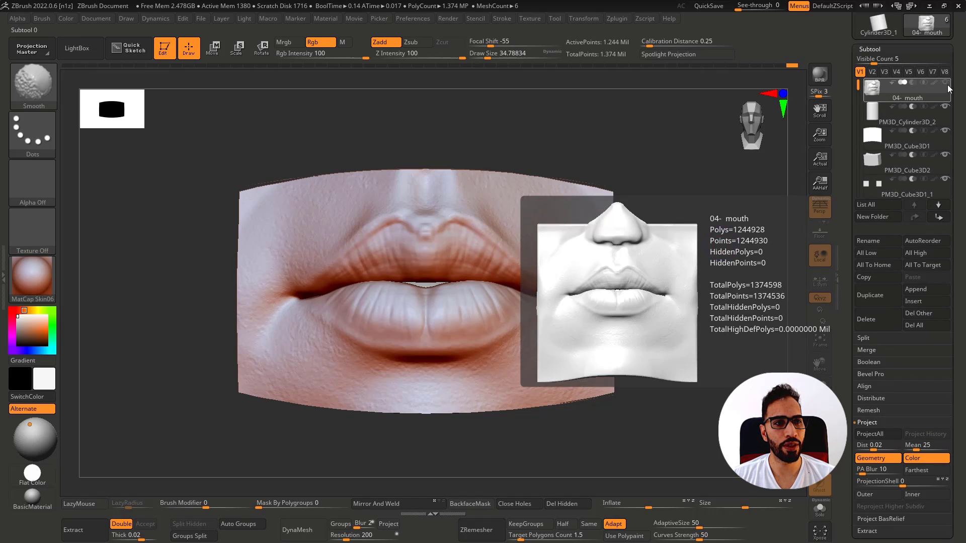
pyautogui.keyDown('shift'); pyautogui.click(946, 84); pyautogui.keyUp('shift')
pyautogui.keyDown('shift'); pyautogui.click(946, 84); pyautogui.keyUp('shift')
pyautogui.moveTo(938, 91)
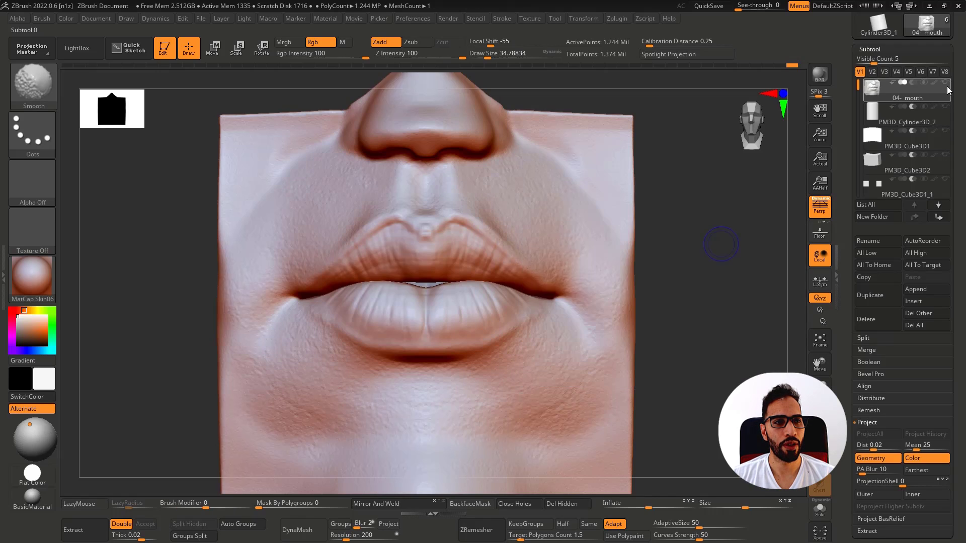
pyautogui.keyDown('shift'); pyautogui.click(947, 84); pyautogui.keyUp('shift')
# Step: Make a Boolean mesh from the mouth and its cutters with the lip-gap cylinder hidden, and switch to the UMesh_04- mouth tool
pyautogui.click(893, 112)
pyautogui.moveTo(858, 88)
pyautogui.mouseDown()
pyautogui.moveTo(858, 127)
pyautogui.moveTo(858, 85)
pyautogui.mouseUp()
pyautogui.click(945, 162)
pyautogui.click(874, 423)
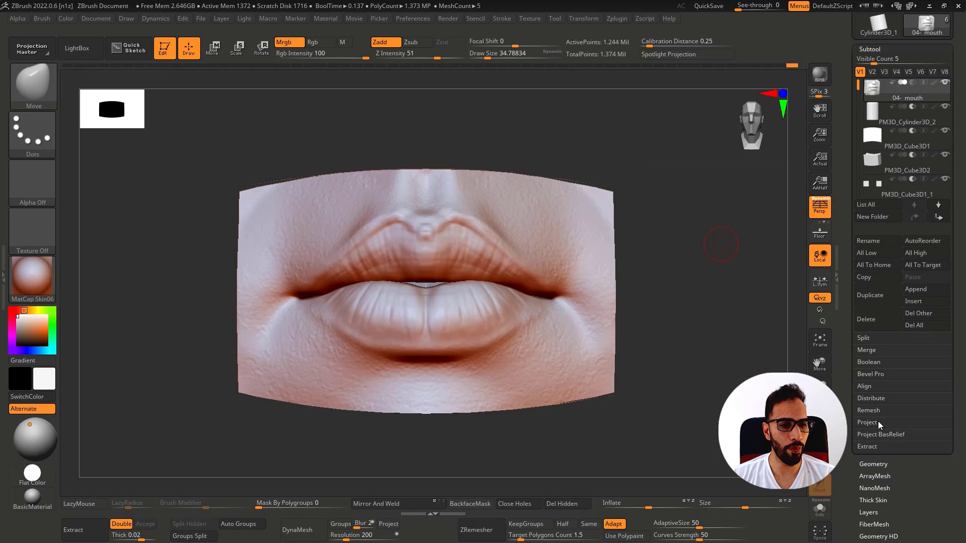
pyautogui.click(881, 363)
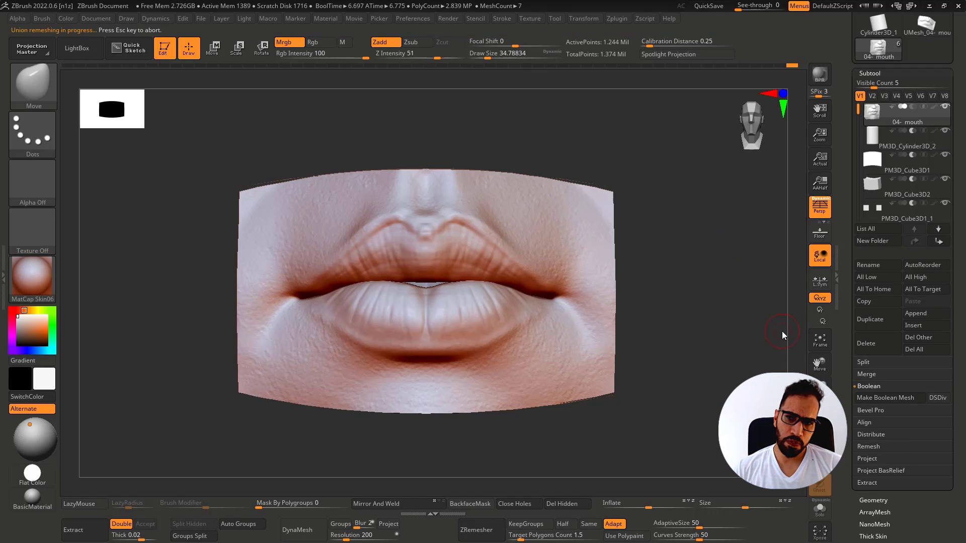
pyautogui.click(919, 33)
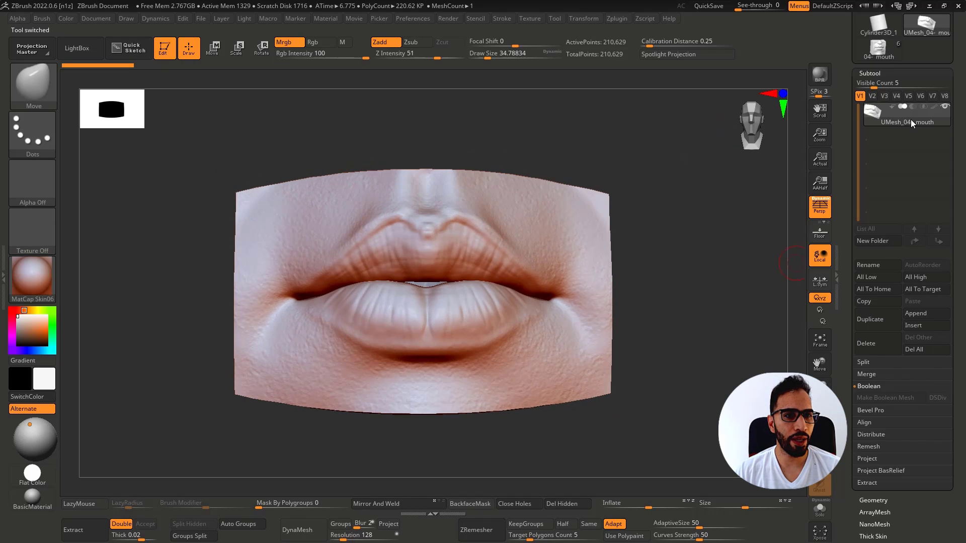
# Step: Select the lip-gap cylinder in the original mouth tool and append it to UMesh_04- mouth as a subtool
pyautogui.click(877, 53)
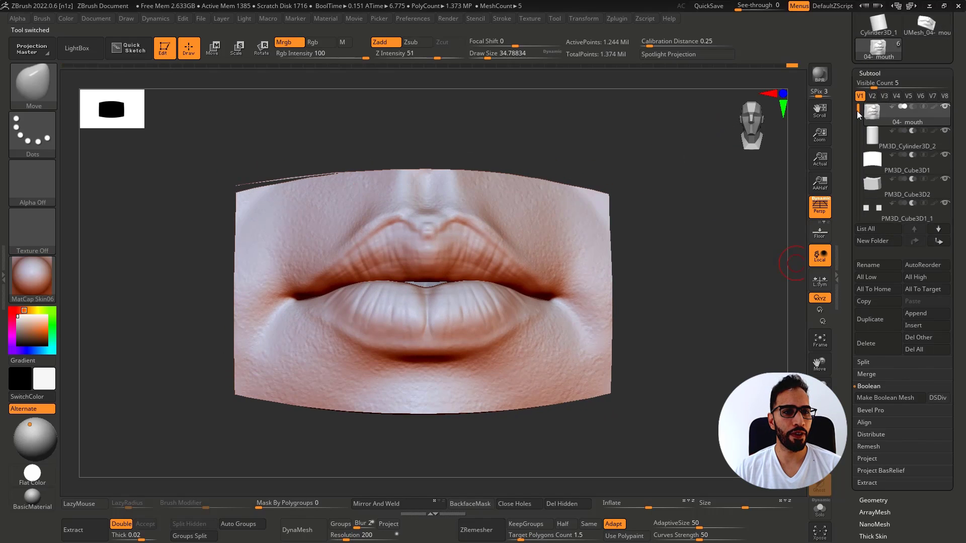
pyautogui.moveTo(857, 111); pyautogui.dragTo(862, 144)
pyautogui.click(884, 191)
pyautogui.click(930, 30)
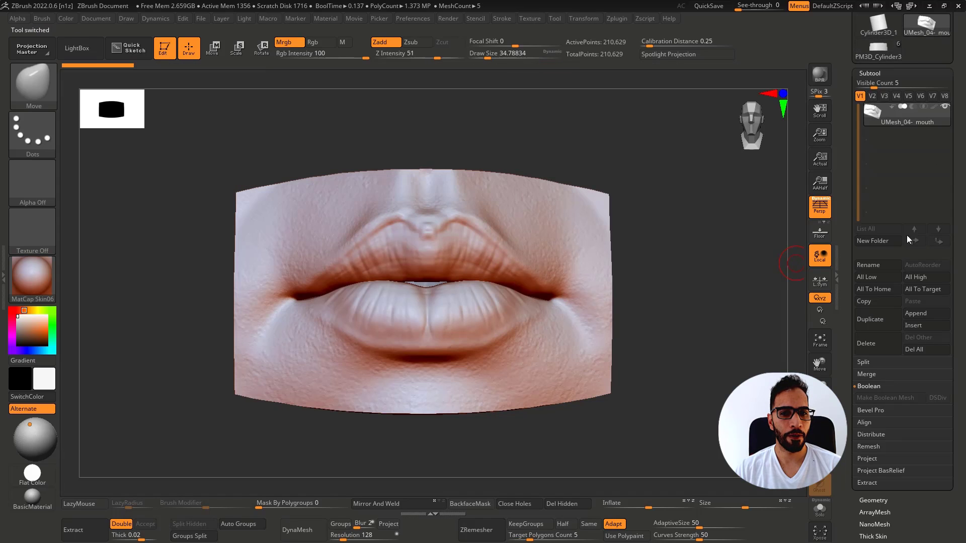
pyautogui.click(935, 312)
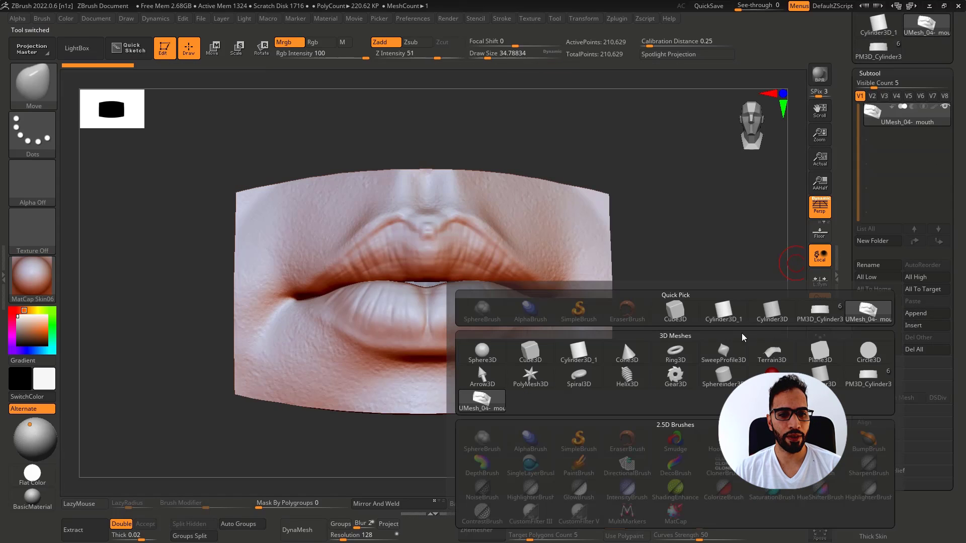
pyautogui.click(827, 323)
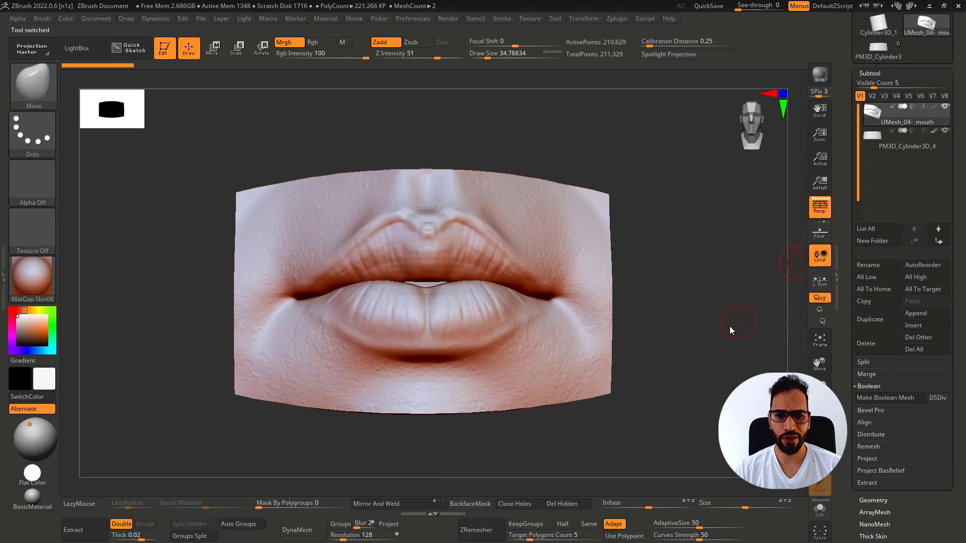
# Step: Turn the mouth to a slight three-quarter view and set the BPR Shadow Angle to 35
pyautogui.moveTo(729, 328); pyautogui.dragTo(662, 271)
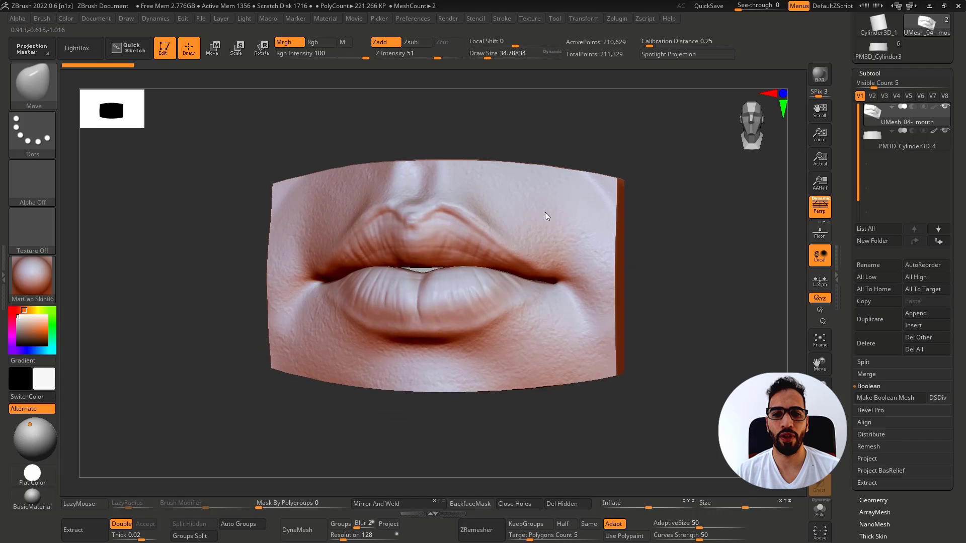
pyautogui.moveTo(656, 170)
pyautogui.mouseDown()
pyautogui.moveTo(666, 192)
pyautogui.moveTo(658, 190)
pyautogui.mouseUp()
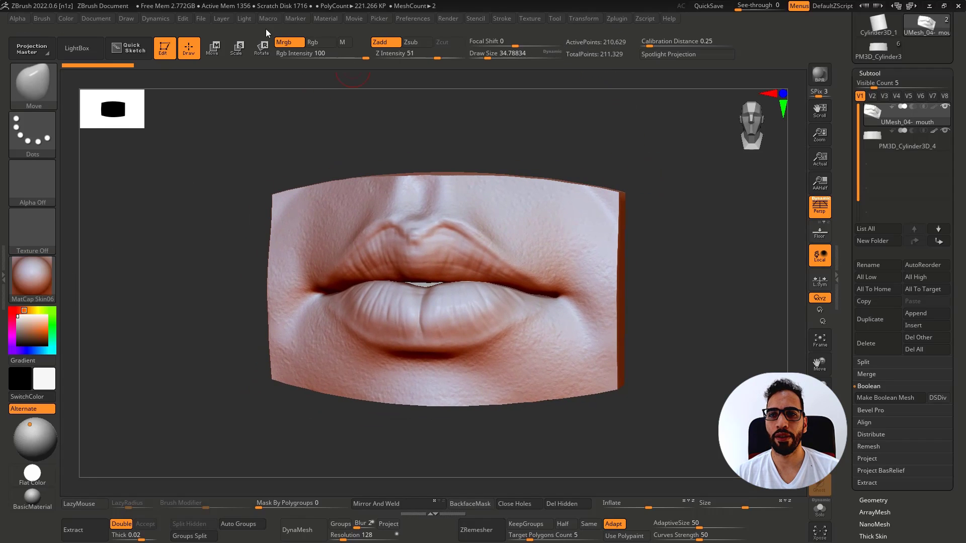
pyautogui.click(243, 20)
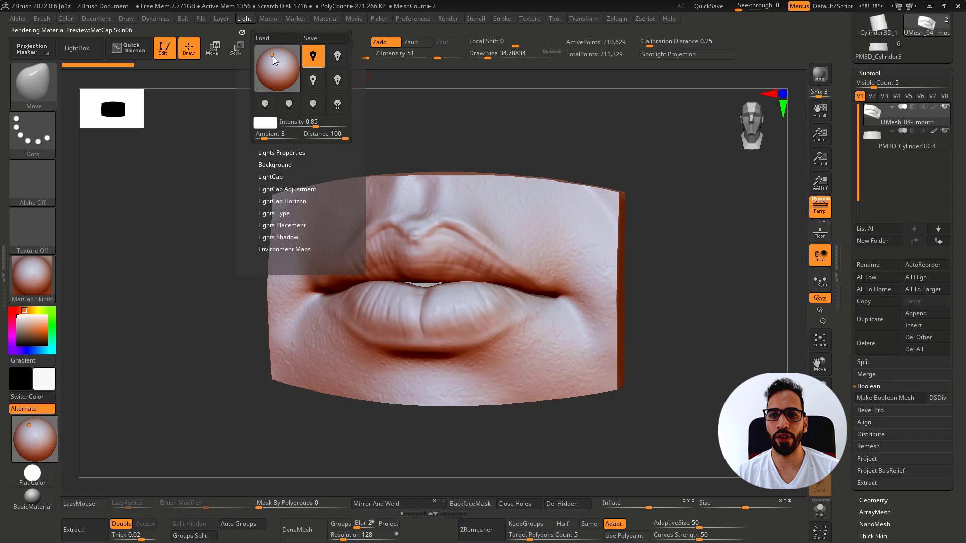
pyautogui.click(455, 18)
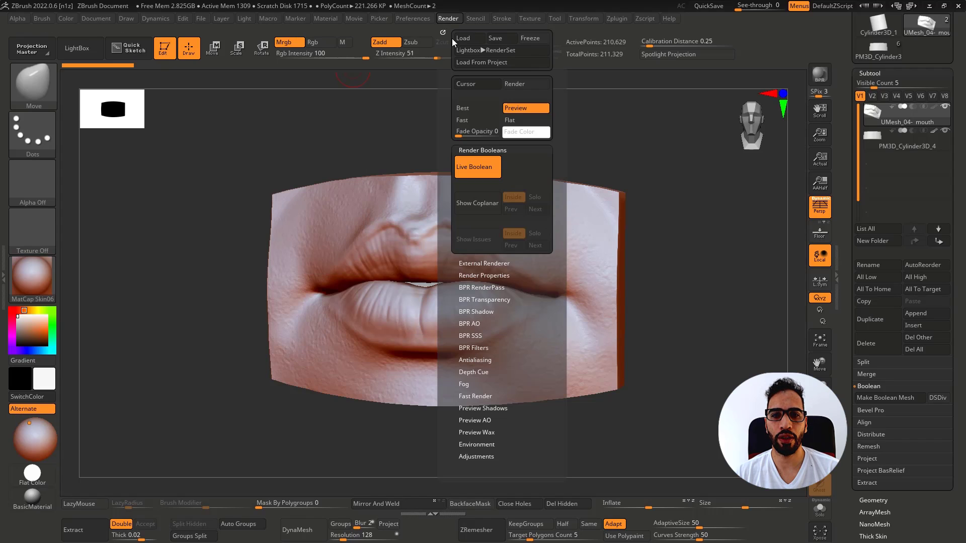
pyautogui.click(497, 313)
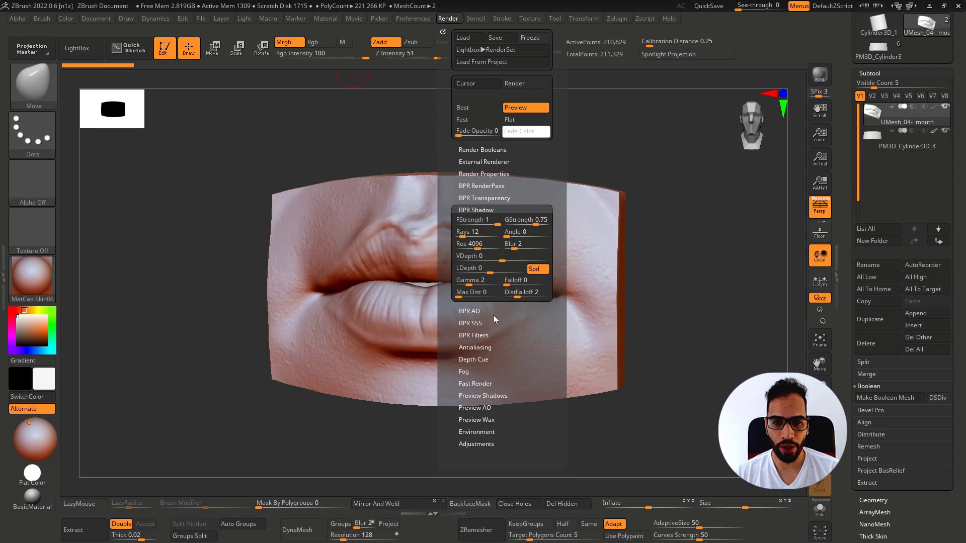
pyautogui.click(511, 233)
pyautogui.write('3')
pyautogui.press('Return')
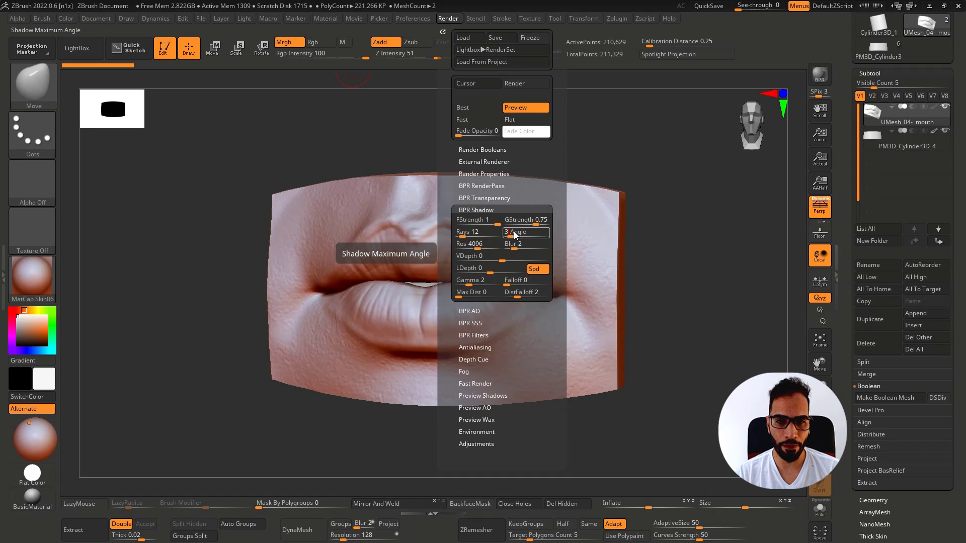
# Step: Set the BPR Shadow Rays to 150 and the floor shadow strength to 0.75
pyautogui.click(473, 234)
pyautogui.write('1')
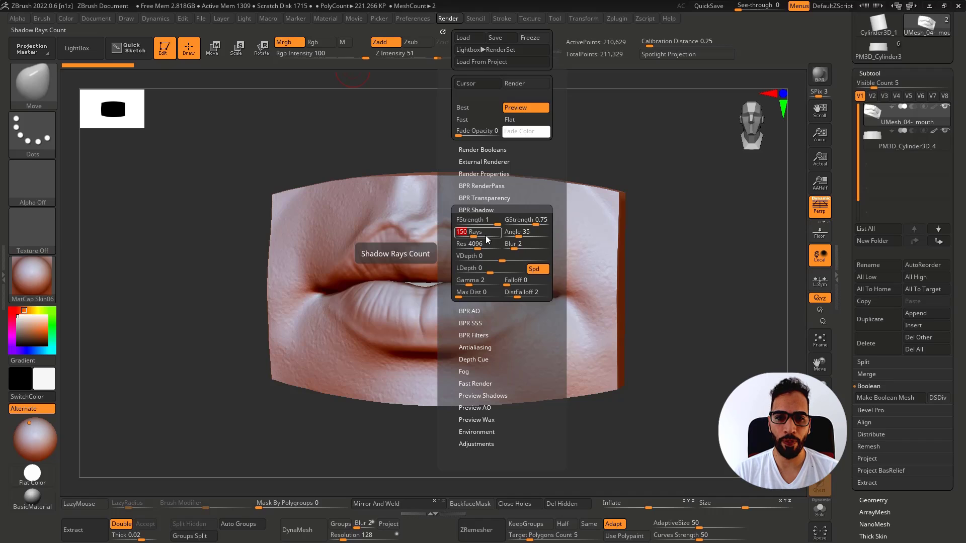
pyautogui.click(497, 226)
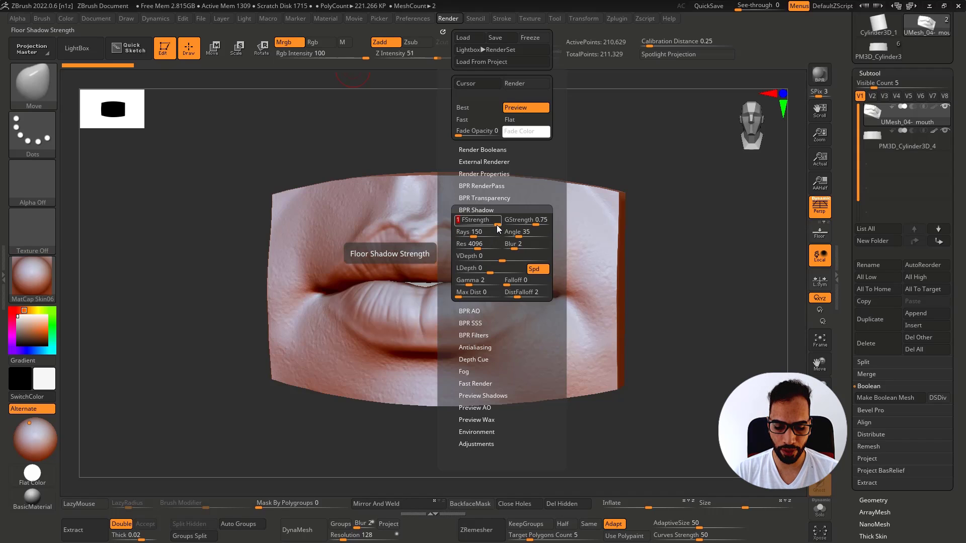
pyautogui.write('.75')
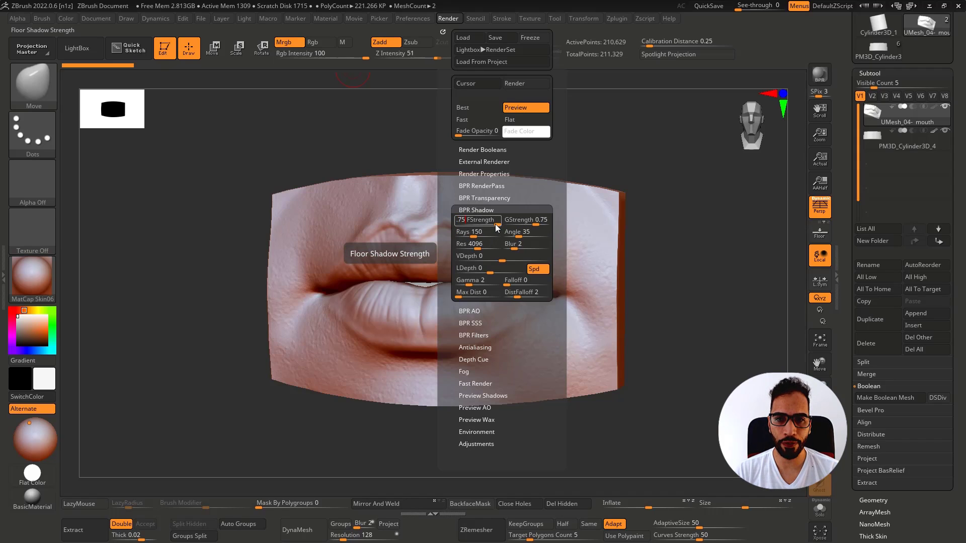
pyautogui.press('Return')
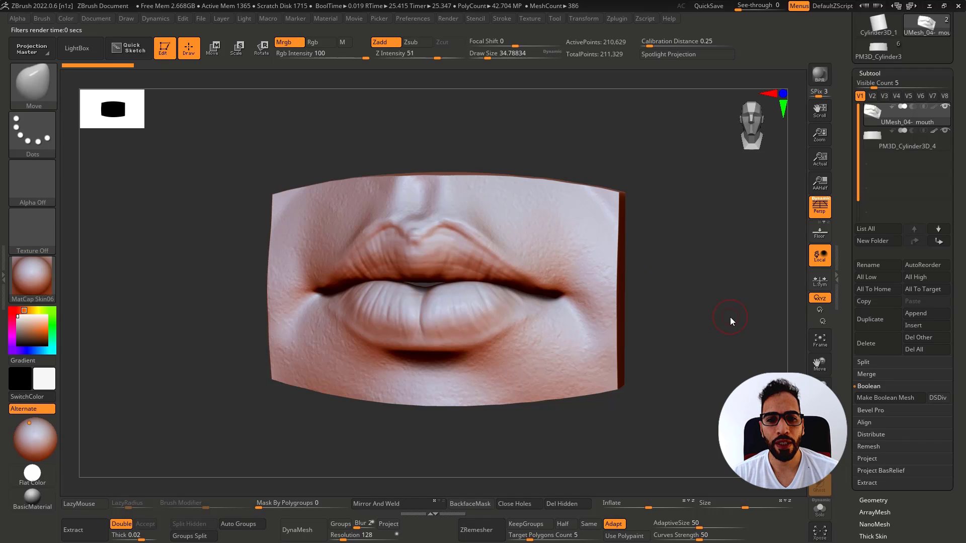
# Step: Smooth the border of the upper lip on both sides, raising the Draw Size to about 41
pyautogui.moveTo(692, 251); pyautogui.dragTo(717, 250)
pyautogui.moveTo(399, 206)
pyautogui.keyDown('ctrl'); pyautogui.mouseDown(button='right')
pyautogui.moveTo(415, 243)
pyautogui.moveTo(382, 243)
pyautogui.mouseUp(button='right'); pyautogui.keyUp('ctrl')
pyautogui.press('shift')
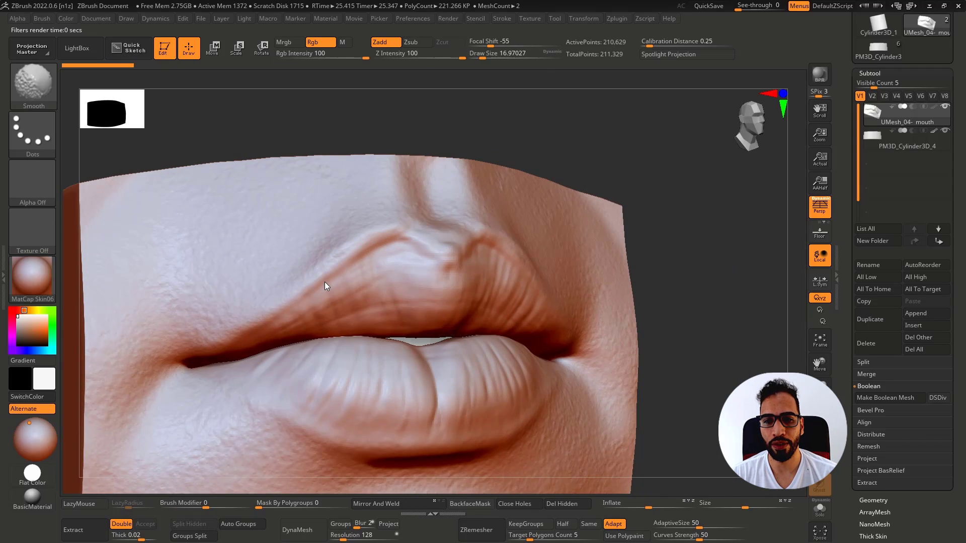
pyautogui.keyDown('shift'); pyautogui.moveTo(312, 295); pyautogui.dragTo(351, 239, button='right'); pyautogui.keyUp('shift')
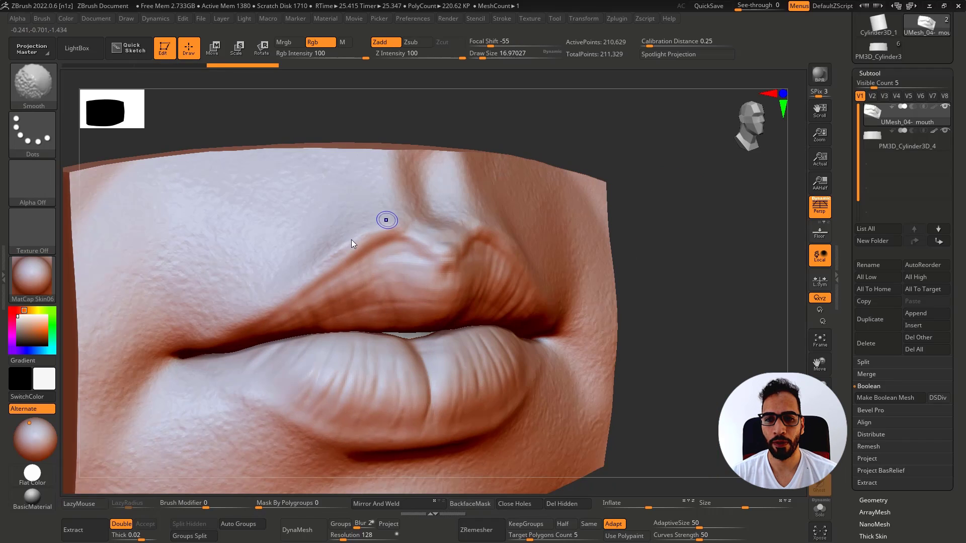
pyautogui.press(']')
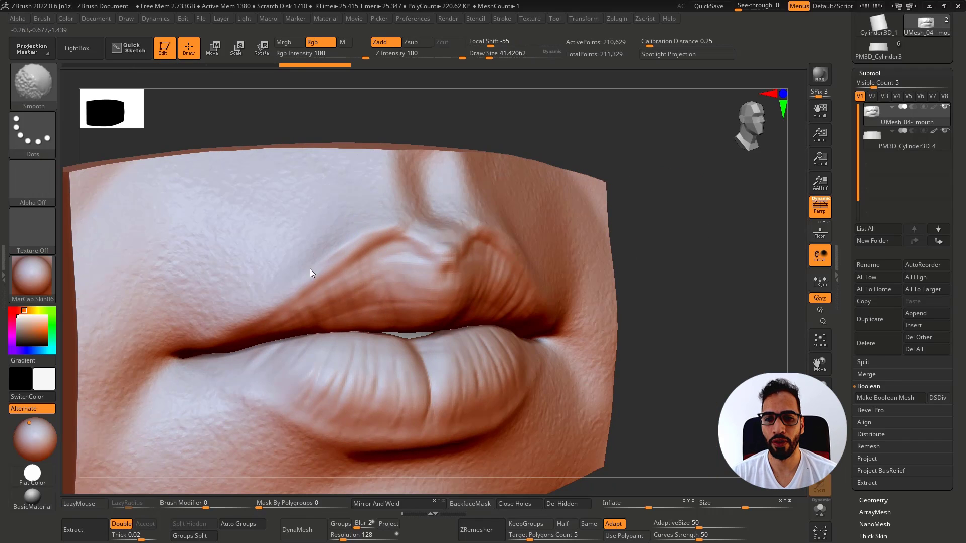
pyautogui.keyDown('shift'); pyautogui.moveTo(313, 276); pyautogui.dragTo(280, 302); pyautogui.keyUp('shift')
pyautogui.keyDown('shift'); pyautogui.moveTo(297, 294); pyautogui.dragTo(370, 231, button='right'); pyautogui.keyUp('shift')
pyautogui.keyDown('shift'); pyautogui.moveTo(399, 233); pyautogui.dragTo(523, 240); pyautogui.keyUp('shift')
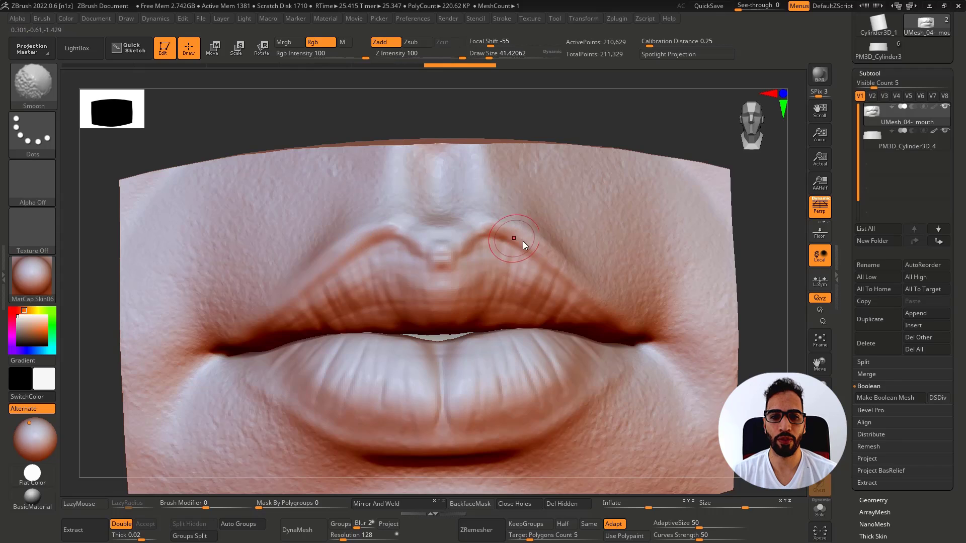
pyautogui.moveTo(523, 241)
pyautogui.mouseDown(button='right')
pyautogui.moveTo(539, 244)
pyautogui.moveTo(436, 237)
pyautogui.moveTo(440, 282)
pyautogui.moveTo(422, 272)
pyautogui.mouseUp(button='right')
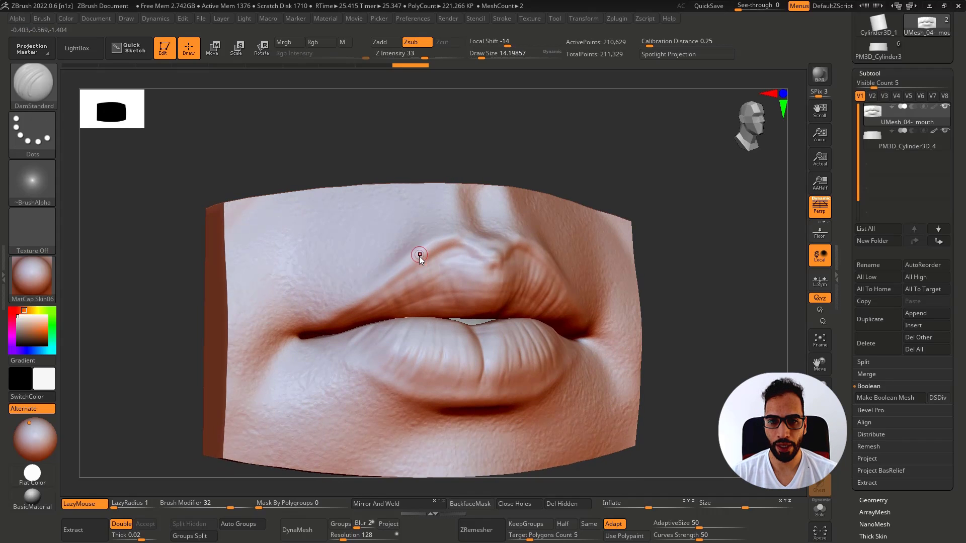
# Step: Carve creases into the upper lip and define its border with the DamStandard brush at a Draw Size of about 14
pyautogui.moveTo(411, 295); pyautogui.dragTo(412, 308)
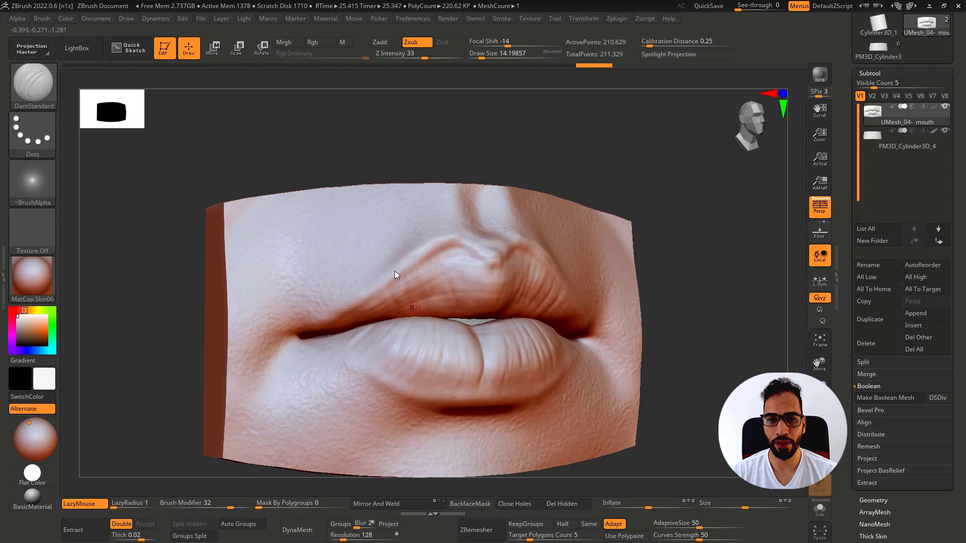
pyautogui.keyDown('shift'); pyautogui.moveTo(392, 311); pyautogui.dragTo(444, 289, button='right'); pyautogui.keyUp('shift')
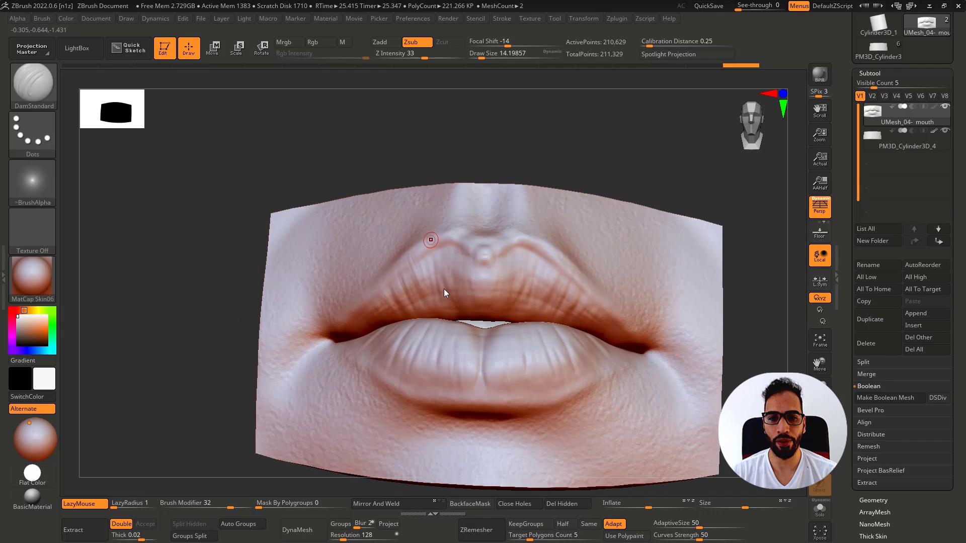
pyautogui.moveTo(436, 238); pyautogui.dragTo(454, 233)
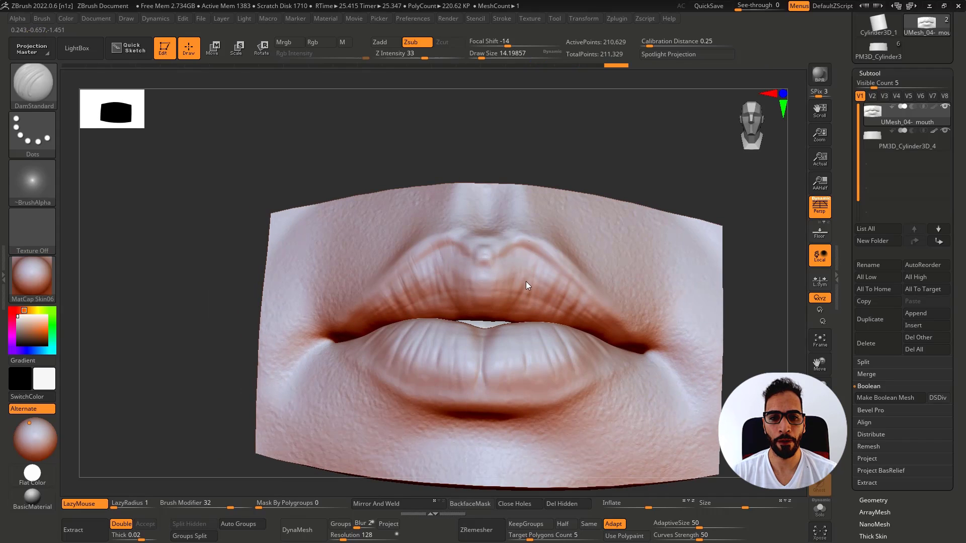
pyautogui.moveTo(529, 283); pyautogui.dragTo(536, 278, button='right')
pyautogui.moveTo(538, 265)
pyautogui.mouseDown()
pyautogui.moveTo(498, 283)
pyautogui.moveTo(487, 265)
pyautogui.mouseUp()
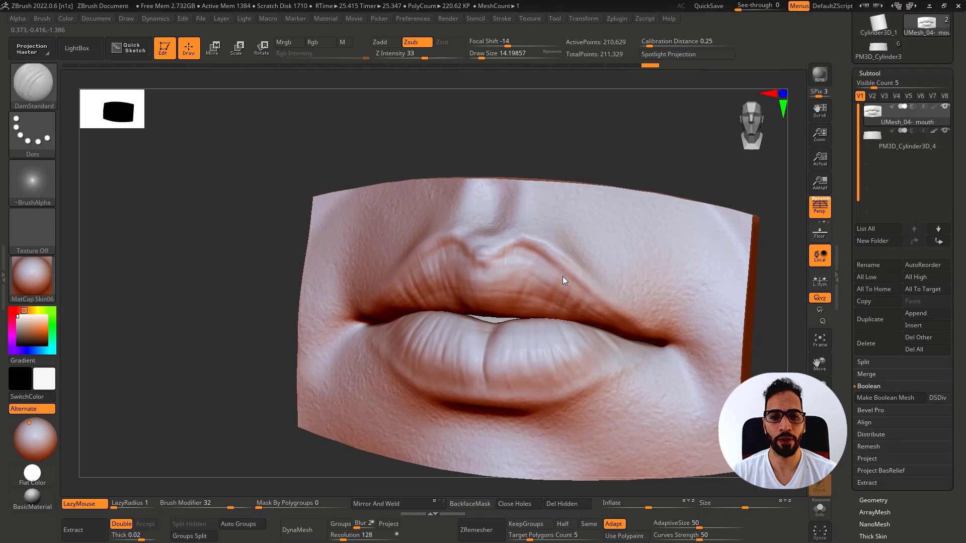
pyautogui.moveTo(561, 294); pyautogui.dragTo(543, 254)
# Step: Switch to the Standard brush, turn its alpha off and reset the current brush to its defaults
pyautogui.press('b')
pyautogui.press('s')
pyautogui.press('t')
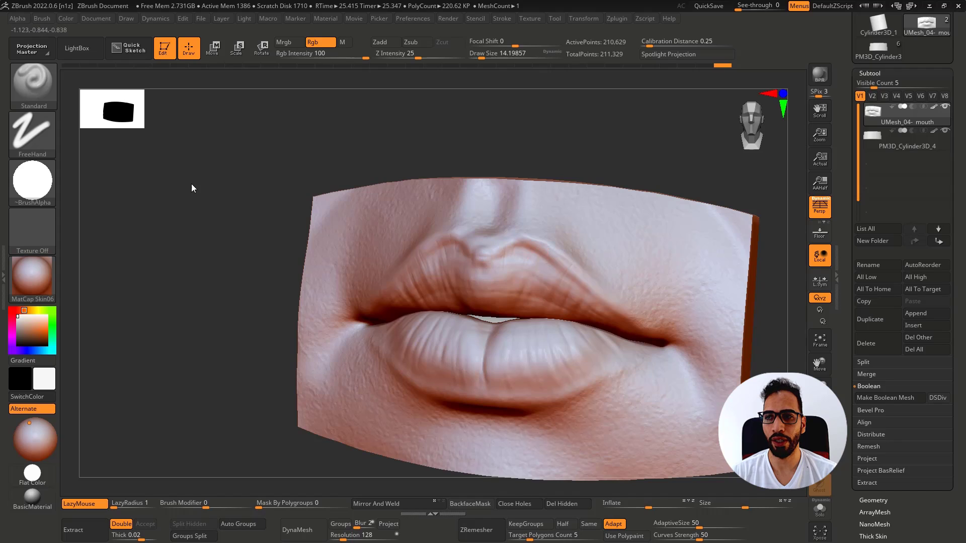
pyautogui.click(45, 187)
pyautogui.click(98, 193)
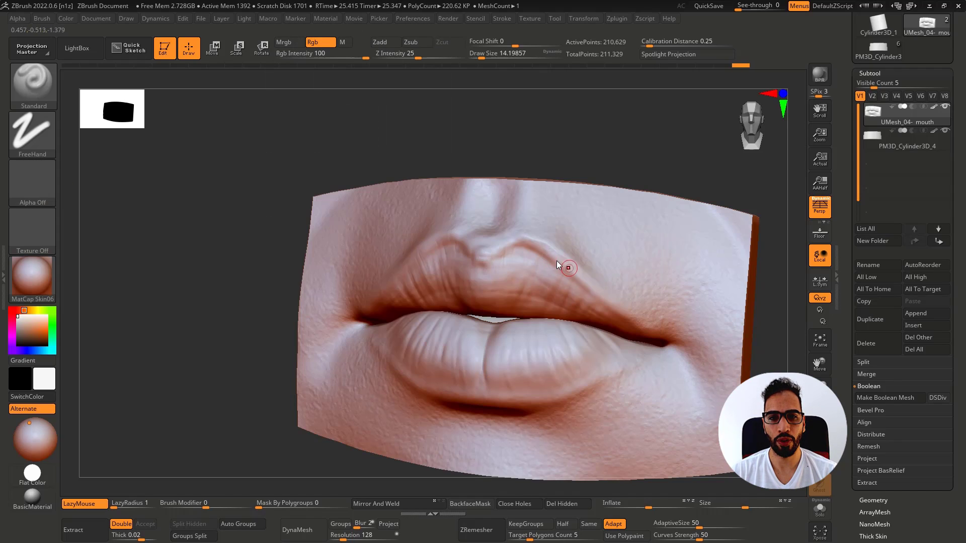
pyautogui.click(43, 95)
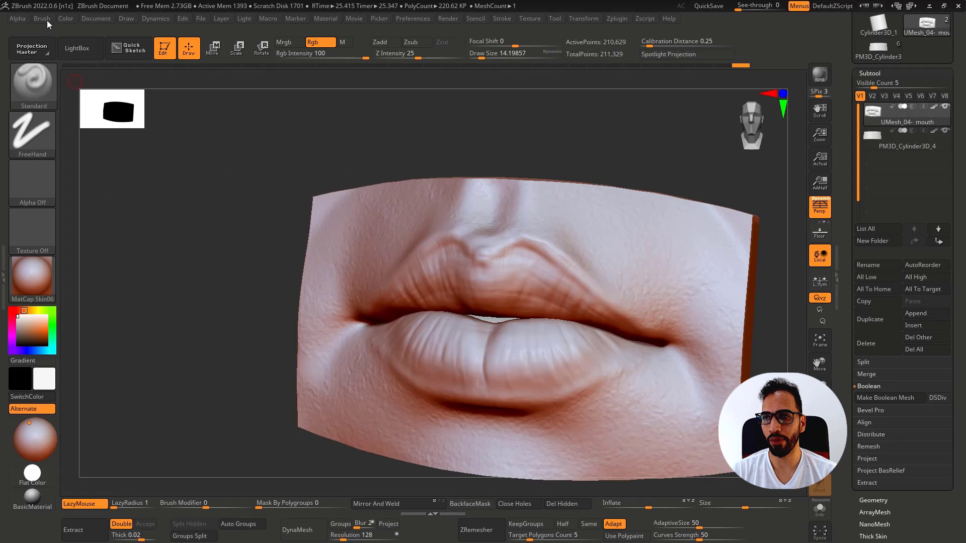
pyautogui.click(44, 19)
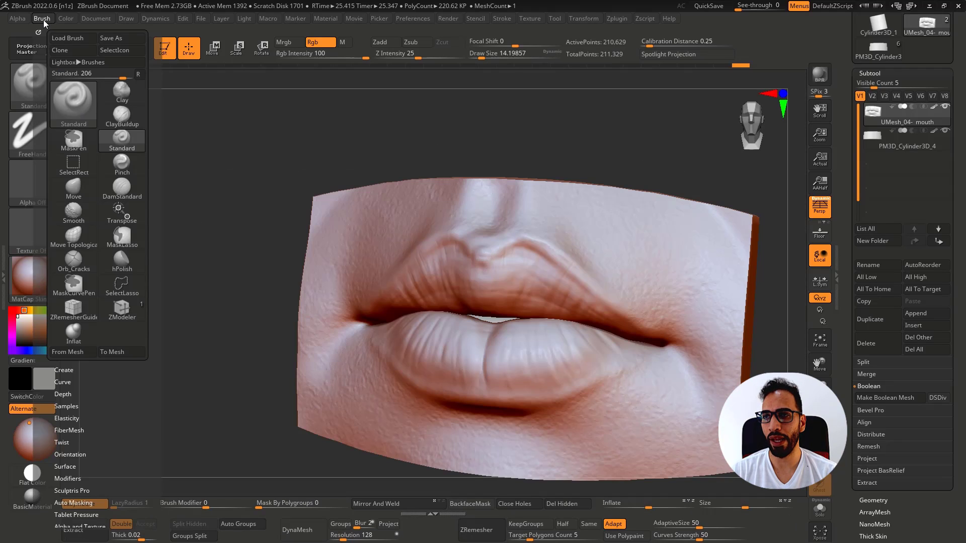
pyautogui.scroll(-5, 127, 377)
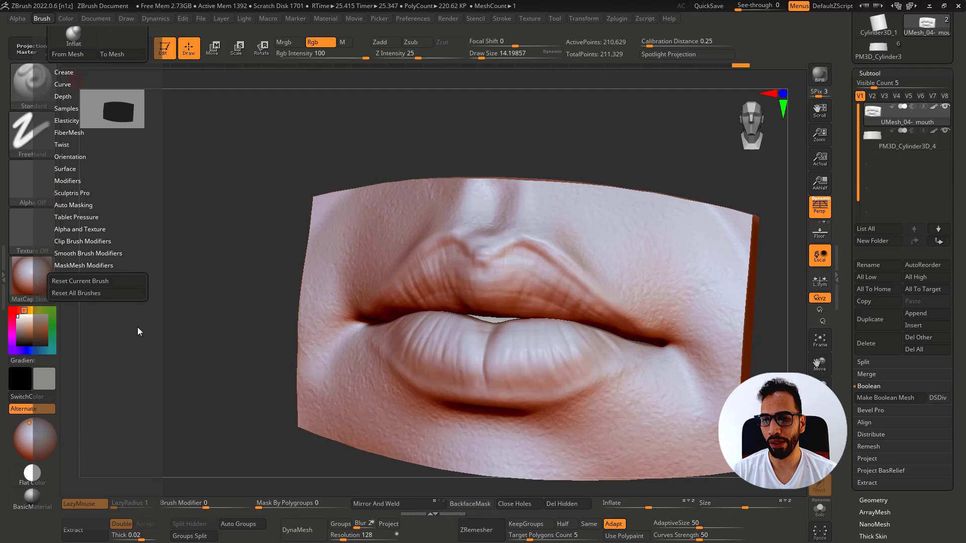
pyautogui.click(97, 282)
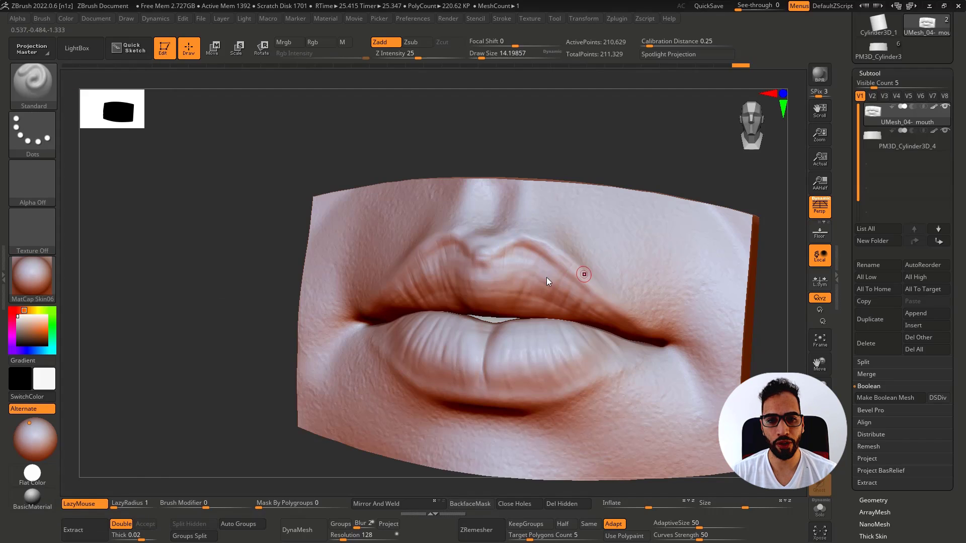
# Step: Try shaping the upper lip border with the Standard and Inflat brushes, smoothing between strokes
pyautogui.moveTo(536, 256); pyautogui.dragTo(550, 260, button='right')
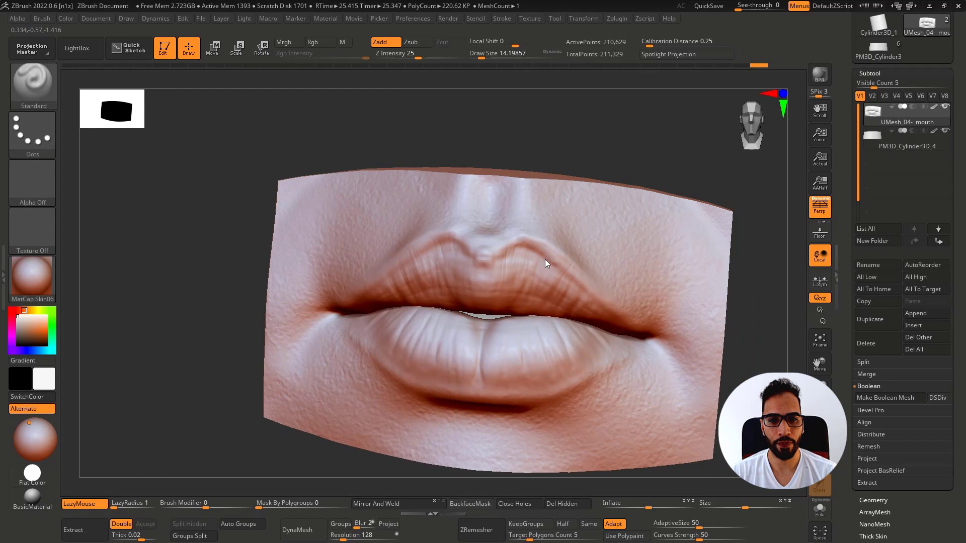
pyautogui.press('shift')
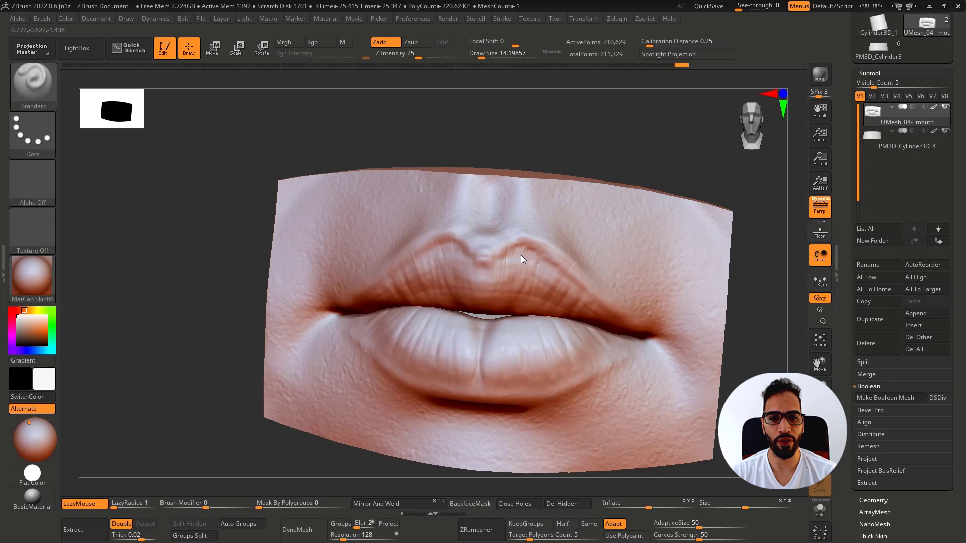
pyautogui.keyDown('shift'); pyautogui.moveTo(532, 251); pyautogui.dragTo(536, 251); pyautogui.keyUp('shift')
pyautogui.press('b')
pyautogui.press('i')
pyautogui.press('n')
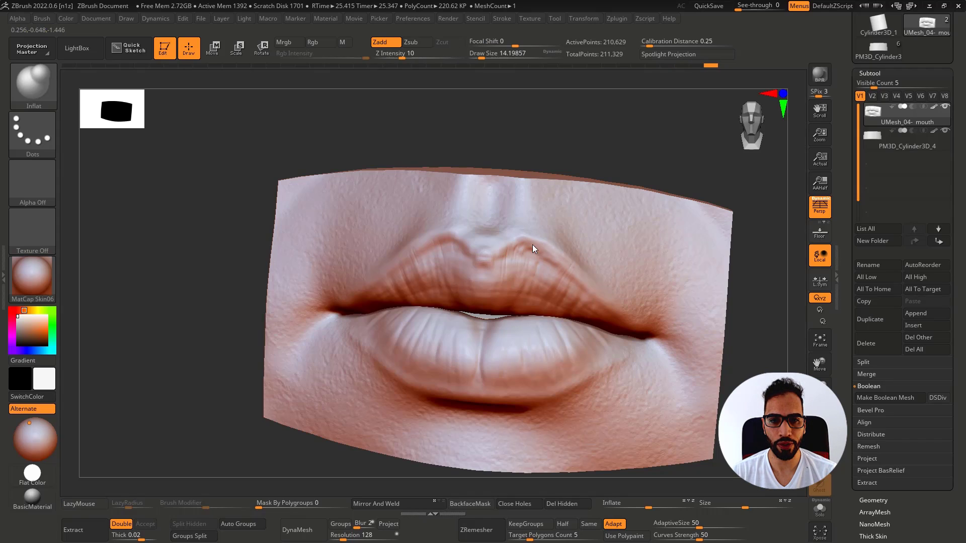
pyautogui.moveTo(528, 238); pyautogui.dragTo(442, 250, button='right')
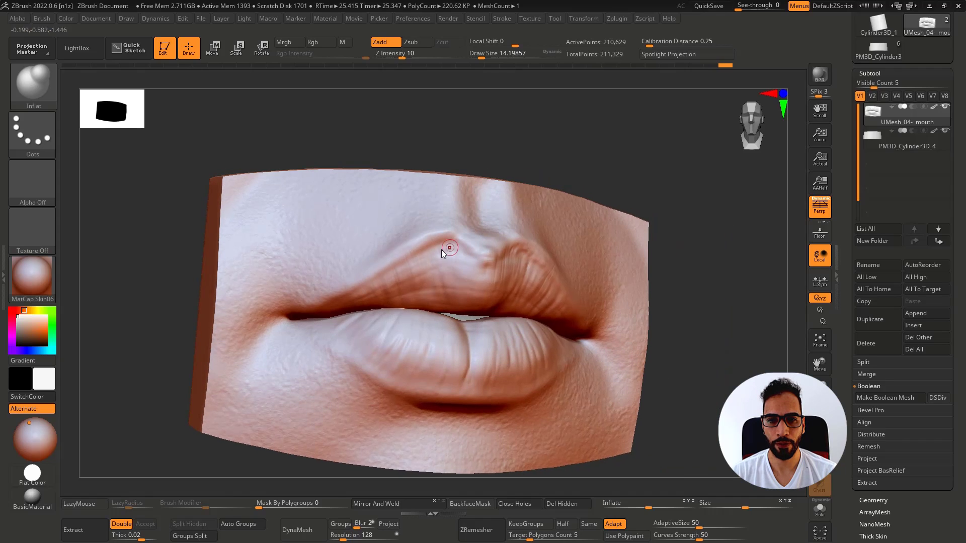
# Step: Try raising the upper lip border with the Standard brush again, smooth it and undo the last stroke
pyautogui.press('b')
pyautogui.press('s')
pyautogui.press('t')
pyautogui.moveTo(423, 246); pyautogui.dragTo(424, 252)
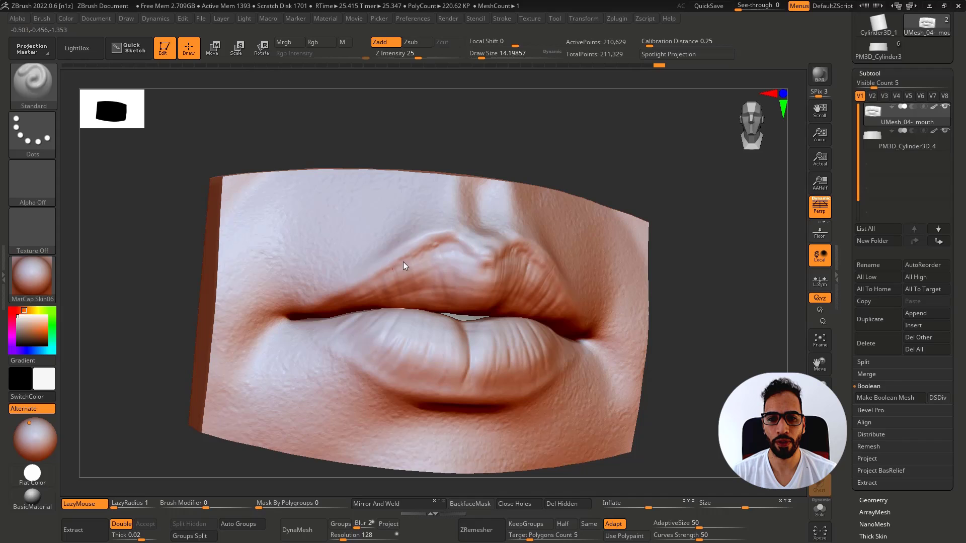
pyautogui.press('shift')
pyautogui.keyDown('shift'); pyautogui.moveTo(397, 273); pyautogui.dragTo(542, 263, button='right'); pyautogui.keyUp('shift')
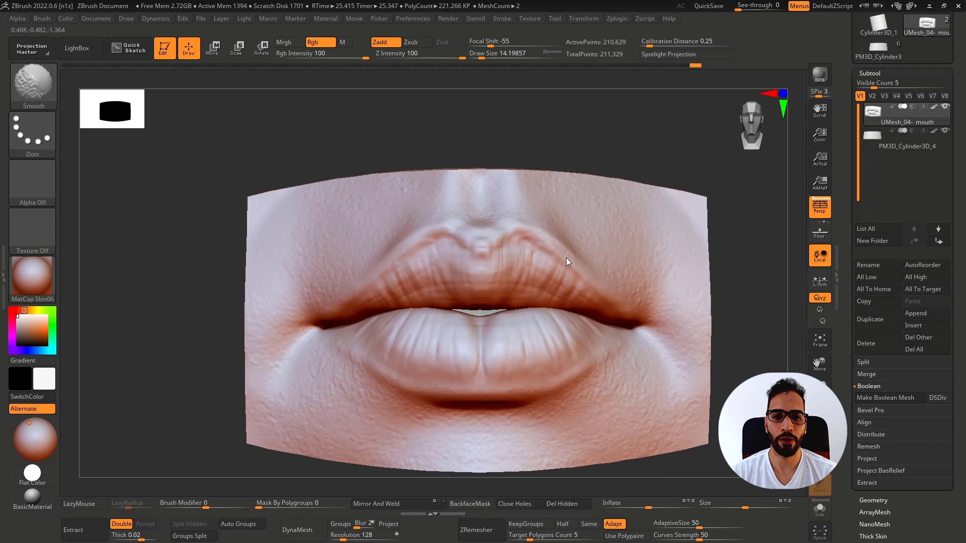
pyautogui.moveTo(539, 258); pyautogui.dragTo(543, 242, button='right')
pyautogui.moveTo(535, 230)
pyautogui.mouseDown()
pyautogui.moveTo(588, 257)
pyautogui.moveTo(575, 239)
pyautogui.moveTo(617, 270)
pyautogui.mouseUp()
pyautogui.hotkey('ctrl', 'z')
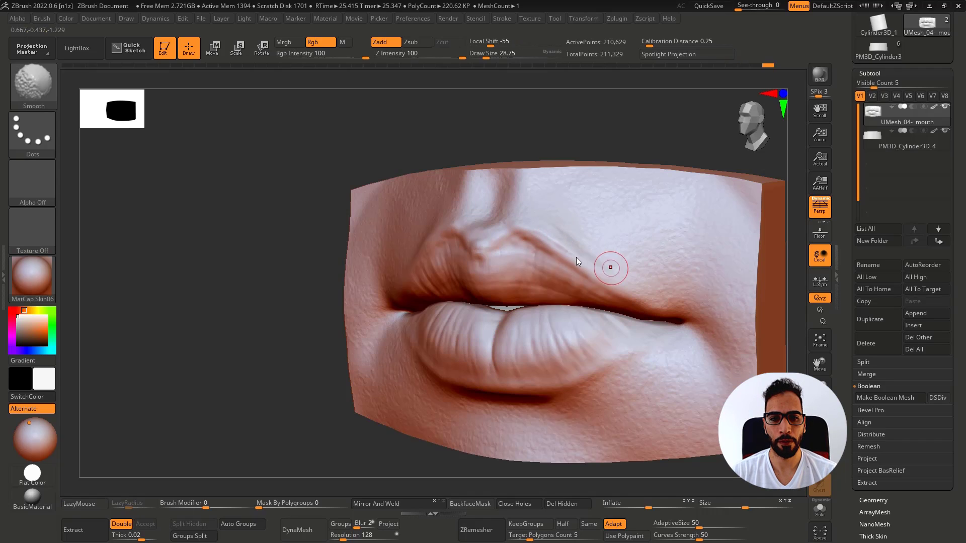
# Step: Try building up a ridge above the upper lip and around the Cupid's bow, smoothing the edges
pyautogui.moveTo(578, 259); pyautogui.dragTo(403, 232, button='right')
pyautogui.moveTo(353, 267)
pyautogui.keyDown('shift'); pyautogui.mouseDown()
pyautogui.moveTo(401, 231)
pyautogui.moveTo(418, 235)
pyautogui.mouseUp(); pyautogui.keyUp('shift')
pyautogui.moveTo(419, 239); pyautogui.dragTo(424, 216, button='right')
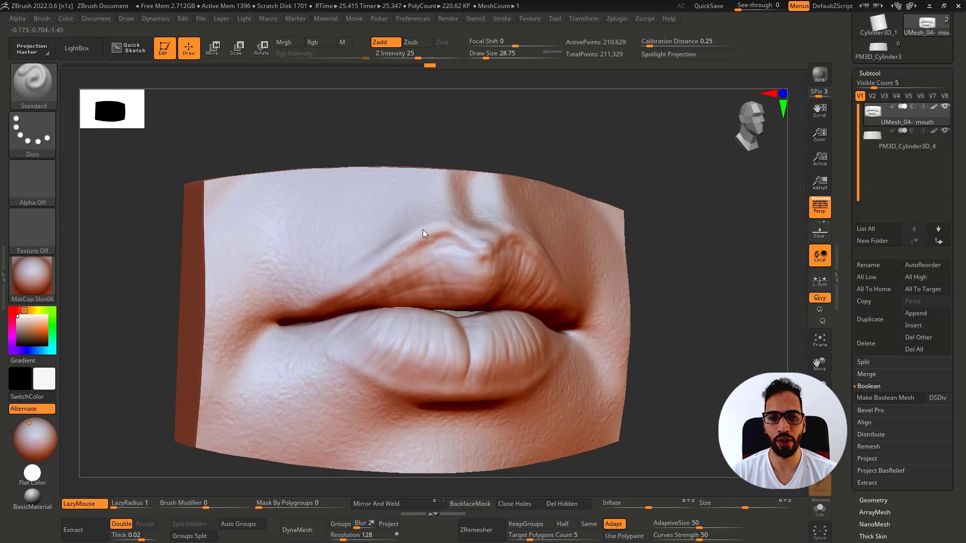
pyautogui.moveTo(423, 230); pyautogui.dragTo(447, 223)
pyautogui.moveTo(448, 247); pyautogui.dragTo(407, 252, button='right')
pyautogui.moveTo(428, 238); pyautogui.dragTo(486, 244)
pyautogui.moveTo(488, 243); pyautogui.dragTo(536, 244, button='right')
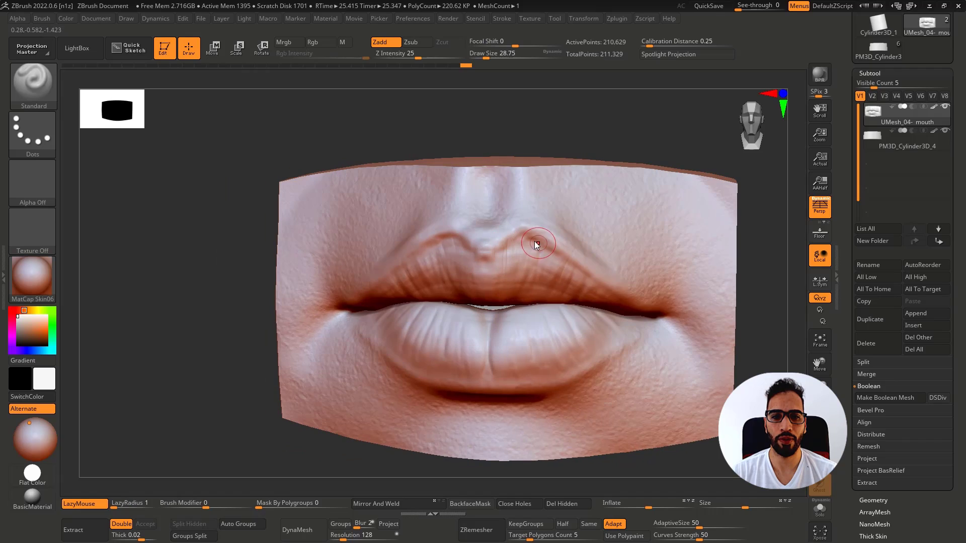
pyautogui.moveTo(527, 238)
pyautogui.mouseDown()
pyautogui.moveTo(505, 246)
pyautogui.moveTo(536, 230)
pyautogui.moveTo(559, 240)
pyautogui.mouseUp()
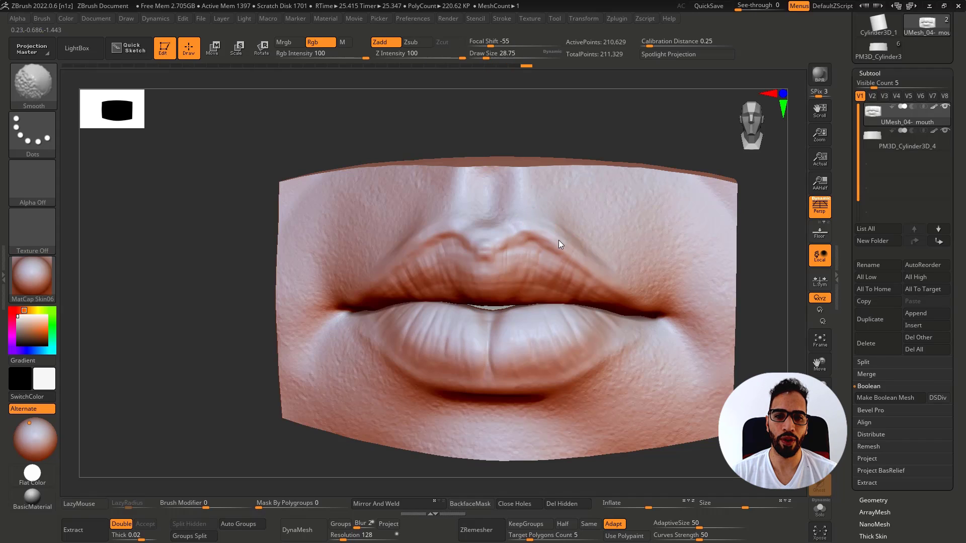
pyautogui.keyDown('shift'); pyautogui.moveTo(484, 259); pyautogui.dragTo(492, 256); pyautogui.keyUp('shift')
pyautogui.moveTo(493, 282)
pyautogui.keyDown('ctrl'); pyautogui.mouseDown(button='right')
pyautogui.moveTo(511, 254)
pyautogui.moveTo(465, 235)
pyautogui.moveTo(496, 238)
pyautogui.mouseUp(button='right'); pyautogui.keyUp('ctrl')
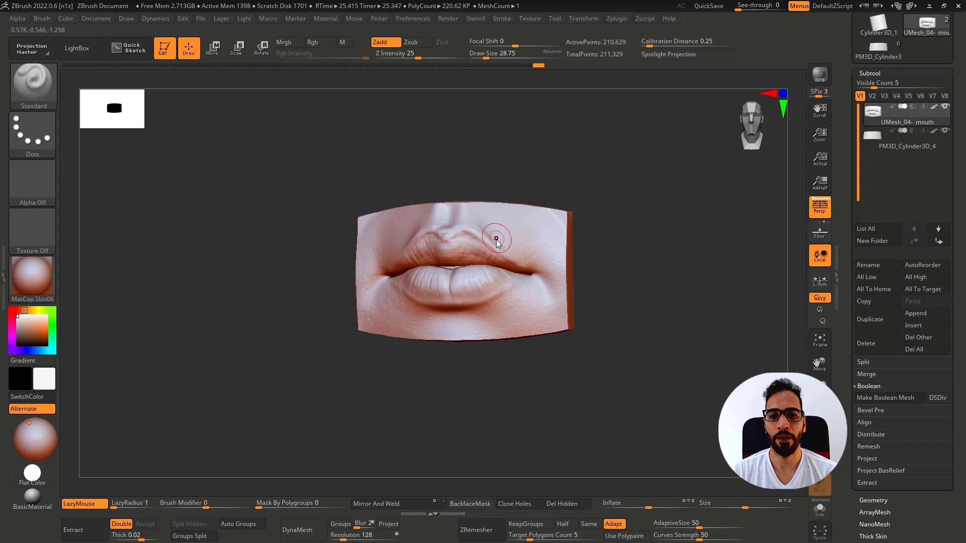
# Step: Step the undo history back to before the lip border build-up and touch up the middle of the upper lip
pyautogui.moveTo(536, 66)
pyautogui.mouseDown()
pyautogui.moveTo(70, 119)
pyautogui.moveTo(334, 138)
pyautogui.moveTo(294, 137)
pyautogui.mouseUp()
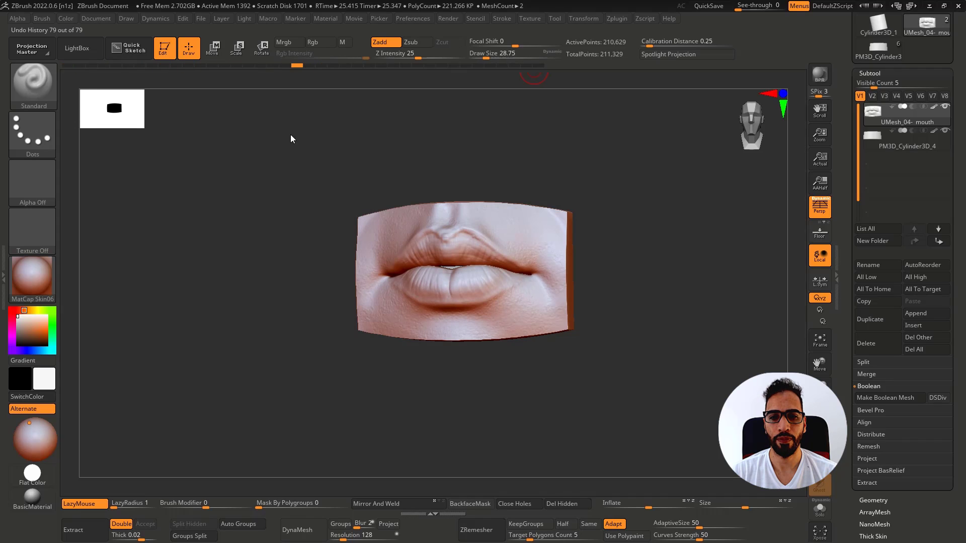
pyautogui.hotkey('ctrl', 'z')
pyautogui.moveTo(497, 209)
pyautogui.mouseDown(button='right')
pyautogui.moveTo(538, 203)
pyautogui.moveTo(487, 223)
pyautogui.moveTo(479, 243)
pyautogui.moveTo(427, 262)
pyautogui.mouseUp(button='right')
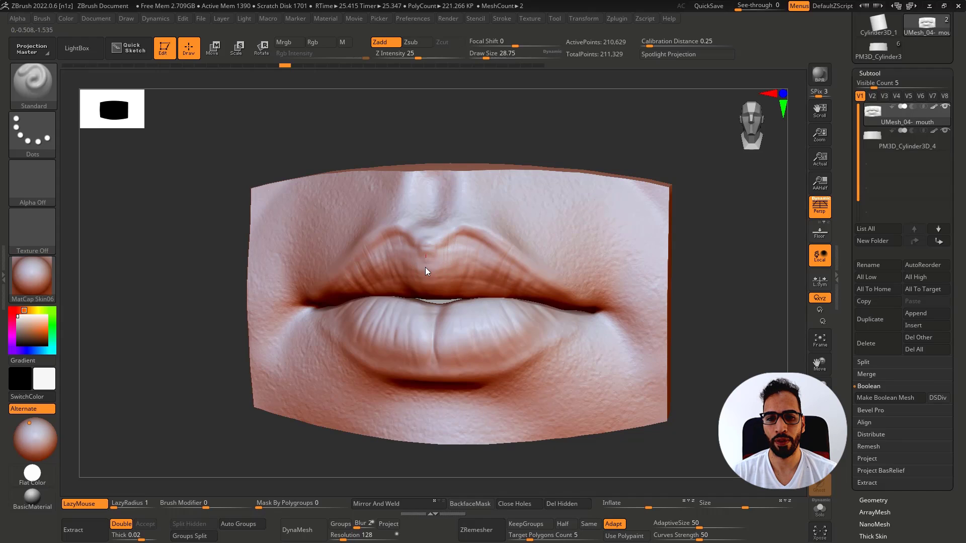
pyautogui.moveTo(425, 268)
pyautogui.mouseDown()
pyautogui.moveTo(428, 254)
pyautogui.moveTo(417, 256)
pyautogui.mouseUp()
pyautogui.click(431, 284)
pyautogui.moveTo(412, 263)
pyautogui.keyDown('ctrl'); pyautogui.mouseDown(button='right')
pyautogui.moveTo(431, 282)
pyautogui.moveTo(438, 273)
pyautogui.mouseUp(button='right'); pyautogui.keyUp('ctrl')
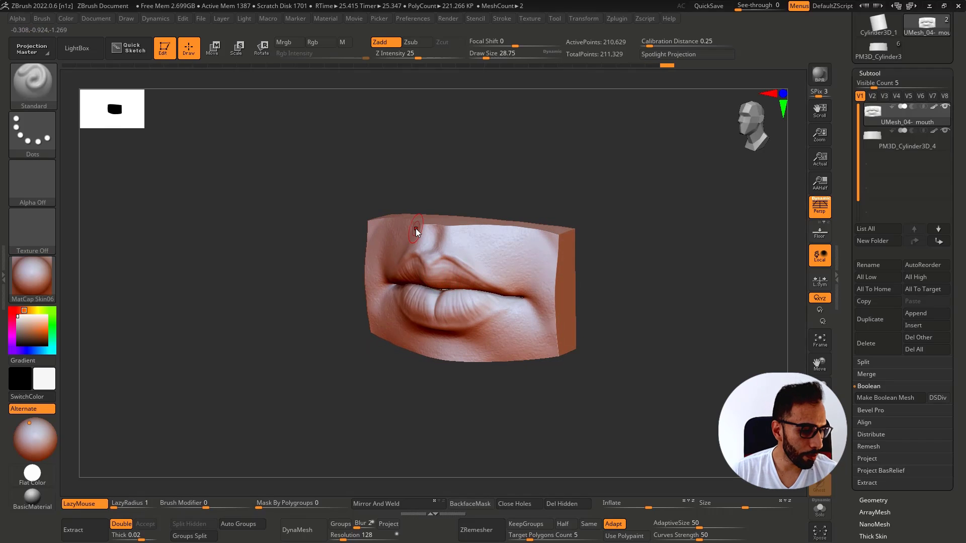
# Step: Bring up the lip reference board beside the model and frame the upper lip closely for comparison
pyautogui.moveTo(965, 246); pyautogui.dragTo(233, 164, button='right')
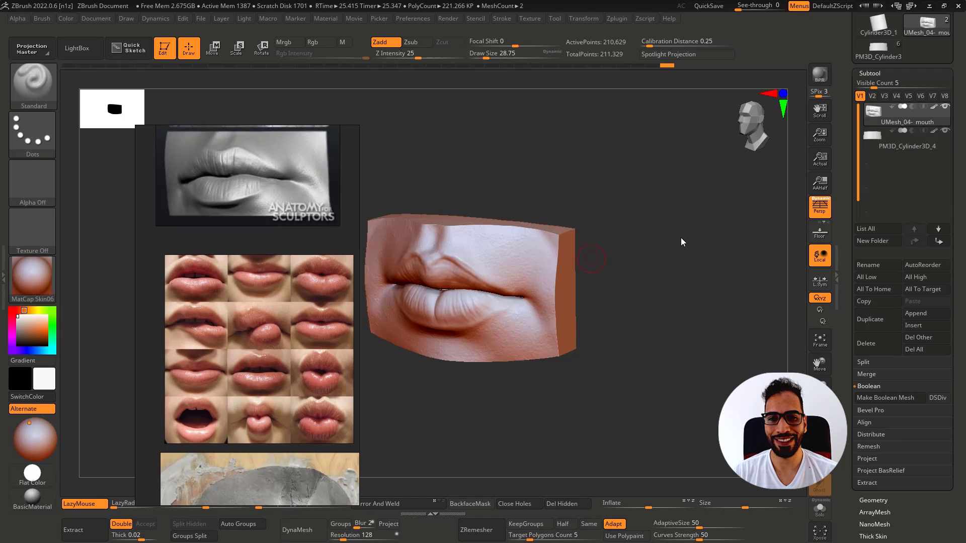
pyautogui.moveTo(681, 238); pyautogui.dragTo(680, 234, button='right')
pyautogui.keyDown('alt'); pyautogui.moveTo(532, 269); pyautogui.dragTo(598, 248, button='right'); pyautogui.keyUp('alt')
pyautogui.keyDown('ctrl'); pyautogui.moveTo(520, 237); pyautogui.dragTo(553, 263, button='right'); pyautogui.keyUp('ctrl')
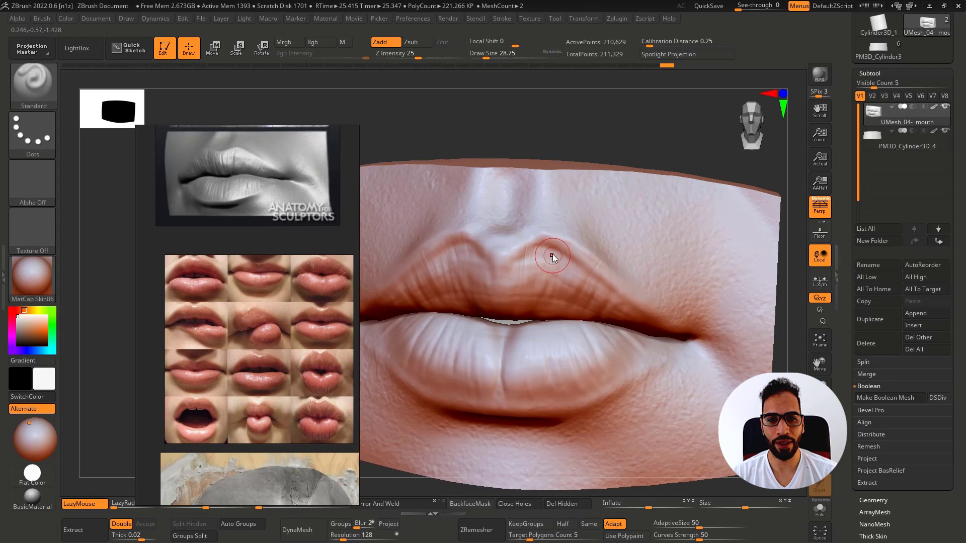
# Step: Build up the peaks of the upper lip border with the Clay brush, raising the Draw Size to about 35
pyautogui.press('b')
pyautogui.press('c')
pyautogui.press('l')
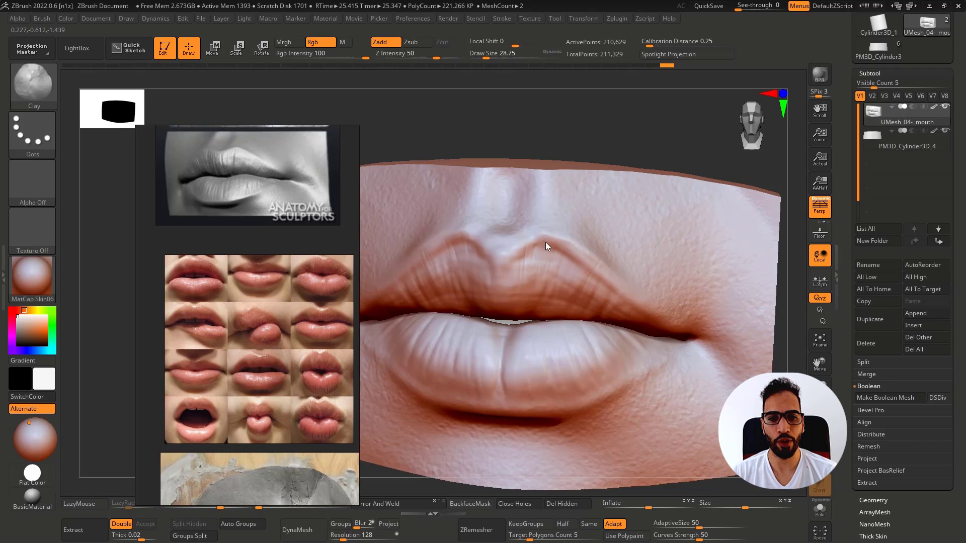
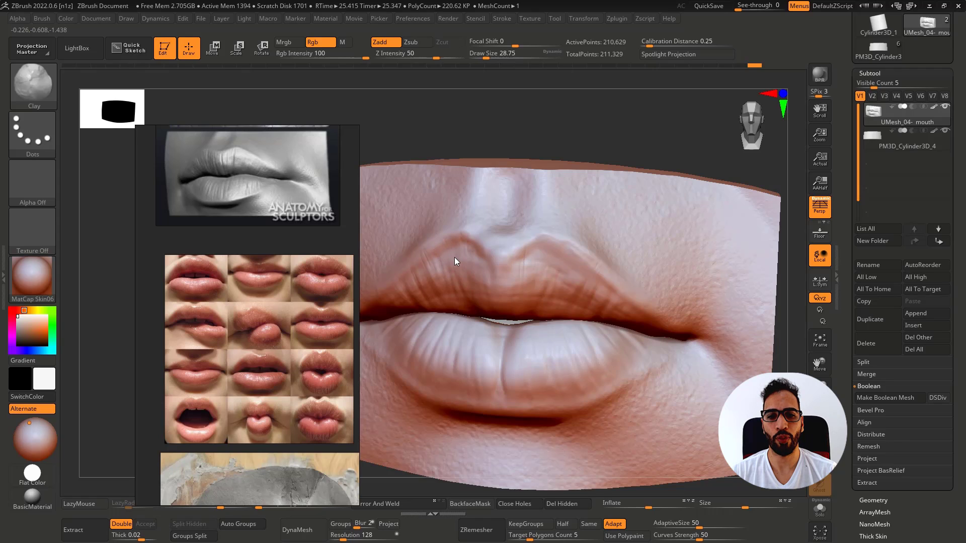
pyautogui.keyDown('alt'); pyautogui.moveTo(440, 270); pyautogui.dragTo(547, 222, button='right'); pyautogui.keyUp('alt')
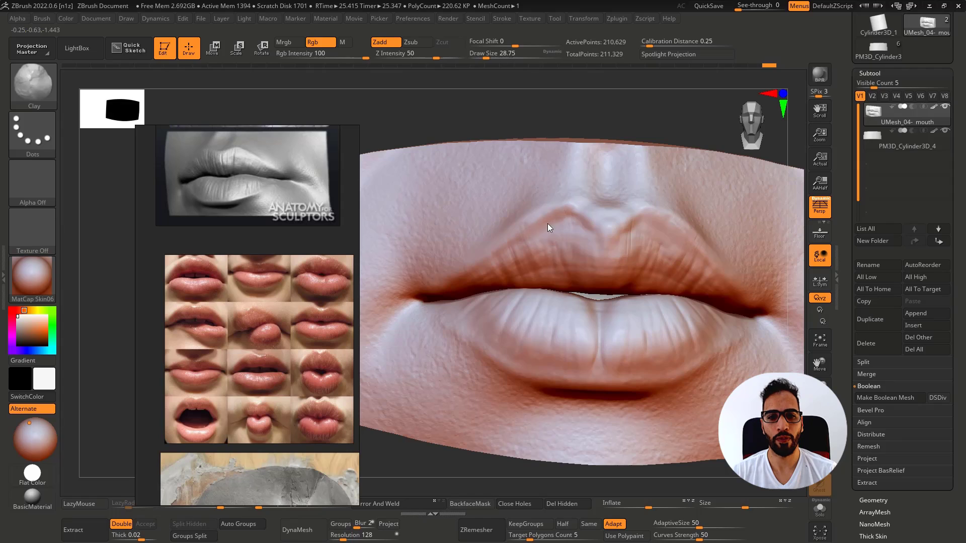
pyautogui.moveTo(547, 224)
pyautogui.mouseDown()
pyautogui.moveTo(544, 241)
pyautogui.moveTo(562, 221)
pyautogui.mouseUp()
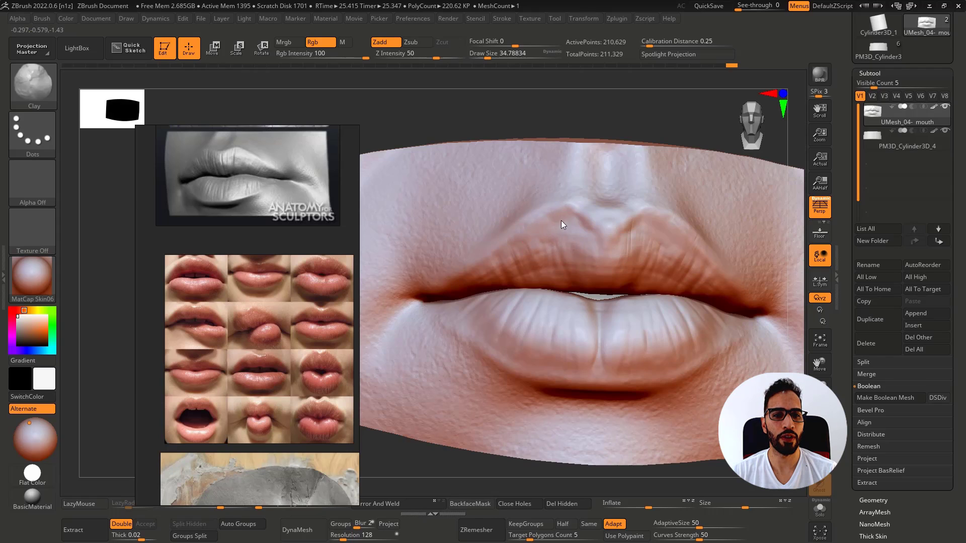
# Step: Smooth the built-up peaks on both sides of the upper lip border
pyautogui.press('shift')
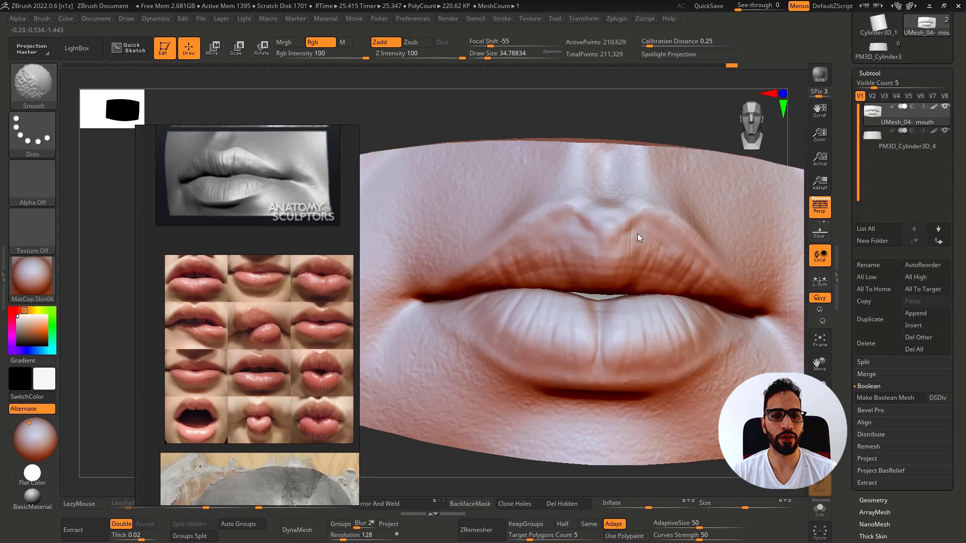
pyautogui.moveTo(638, 234)
pyautogui.keyDown('shift'); pyautogui.mouseDown()
pyautogui.moveTo(657, 232)
pyautogui.moveTo(653, 221)
pyautogui.mouseUp(); pyautogui.keyUp('shift')
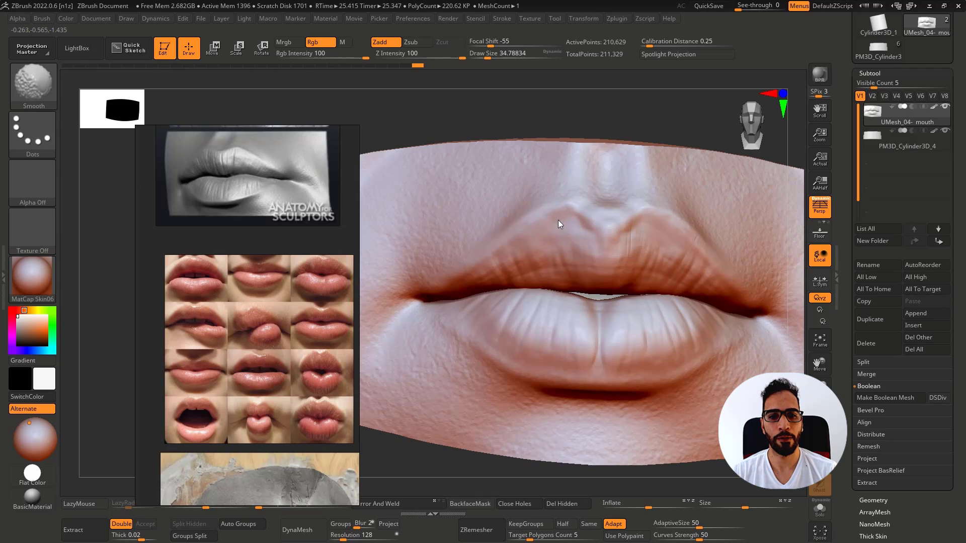
pyautogui.keyDown('shift'); pyautogui.moveTo(558, 220); pyautogui.dragTo(563, 233); pyautogui.keyUp('shift')
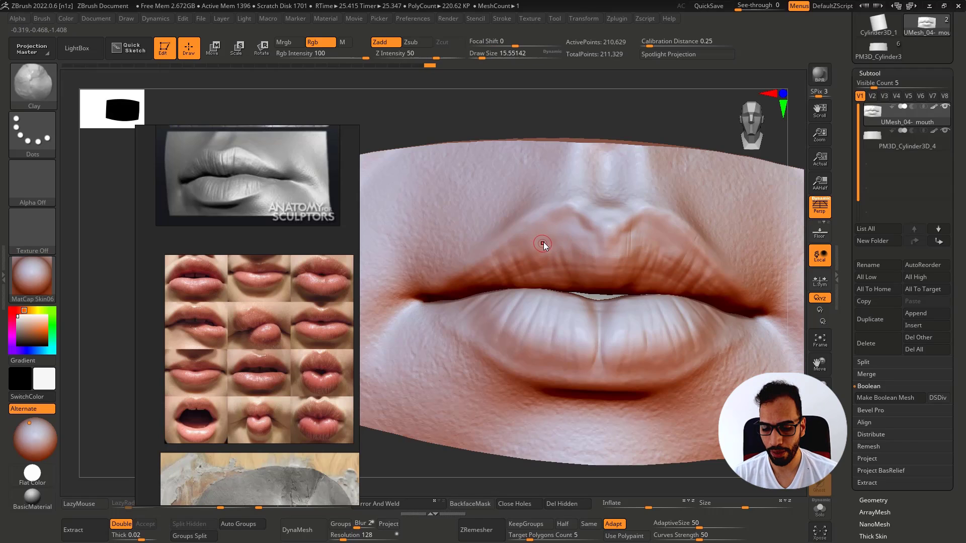
# Step: Raise soft vertical folds on both sides of the upper lip with the Standard brush, using Draw Sizes of about 41 and 22
pyautogui.press('b')
pyautogui.press('d')
pyautogui.press('s')
pyautogui.press('b')
pyautogui.press('s')
pyautogui.press('t')
pyautogui.press(']')
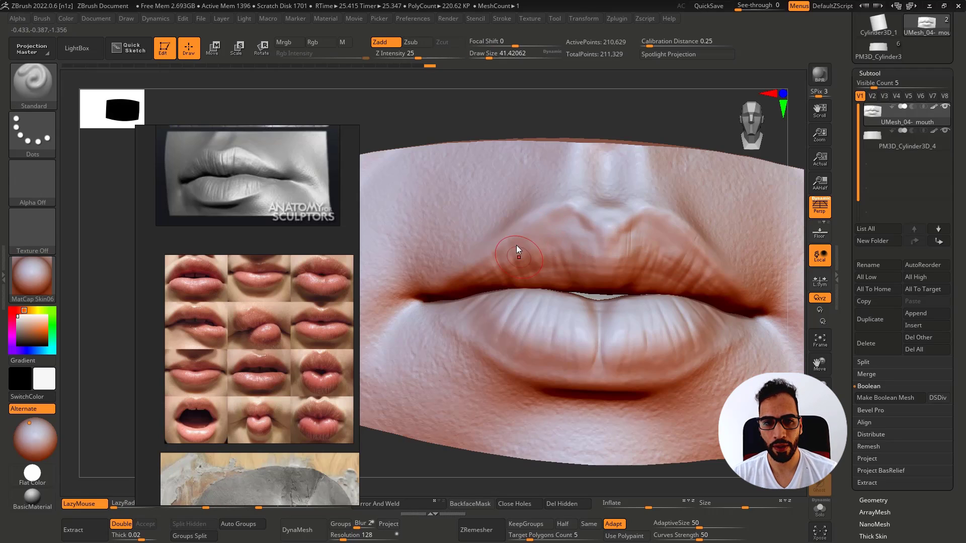
pyautogui.keyDown('shift'); pyautogui.moveTo(539, 266); pyautogui.dragTo(520, 263); pyautogui.keyUp('shift')
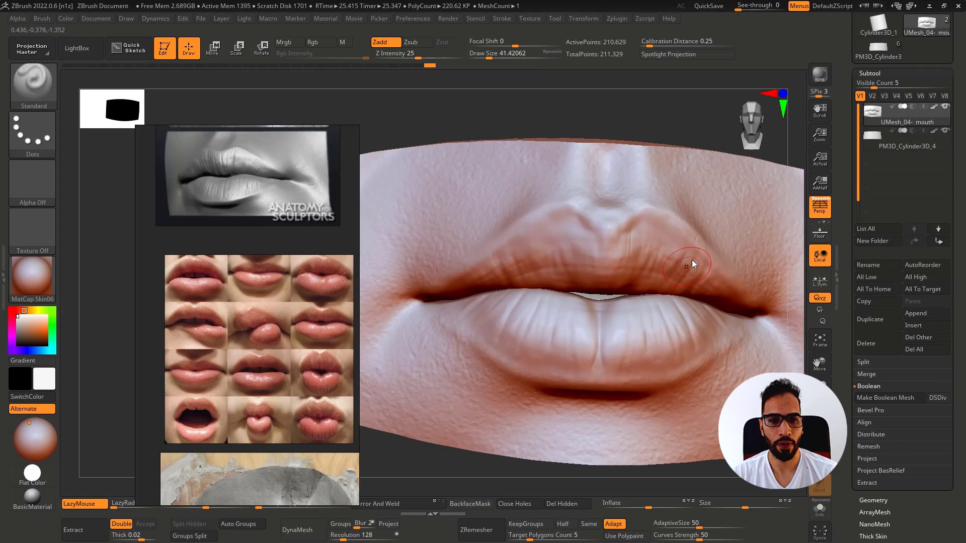
pyautogui.moveTo(692, 260); pyautogui.dragTo(677, 256)
pyautogui.press('[')
pyautogui.press('[')
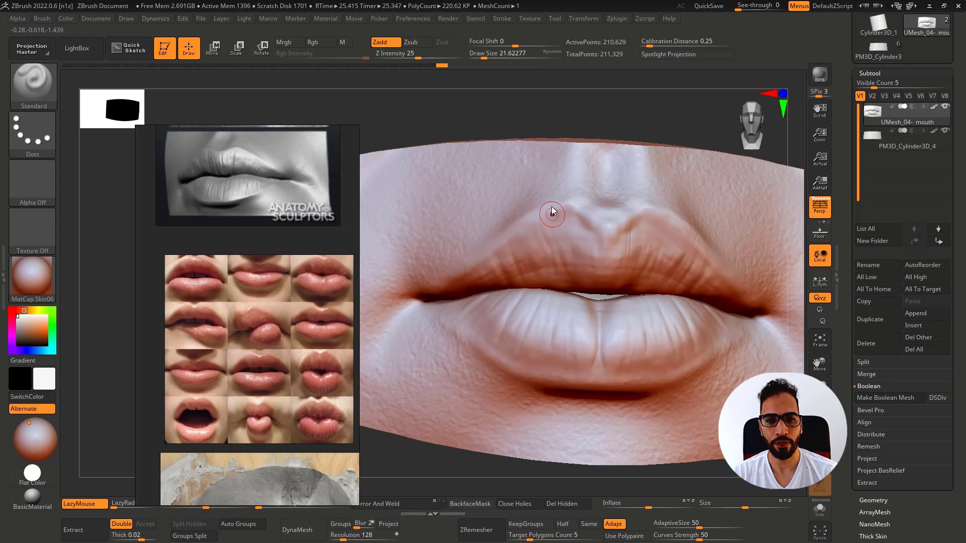
pyautogui.moveTo(541, 252)
pyautogui.mouseDown()
pyautogui.moveTo(541, 222)
pyautogui.moveTo(545, 232)
pyautogui.mouseUp()
# Step: Carve vertical creases up to the border on the upper lip's left half with DamStandard at Draw Size about 35, softening them
pyautogui.press('b')
pyautogui.press('d')
pyautogui.press('s')
pyautogui.press('s')
pyautogui.moveTo(549, 204)
pyautogui.mouseDown()
pyautogui.moveTo(564, 257)
pyautogui.moveTo(544, 243)
pyautogui.moveTo(545, 256)
pyautogui.moveTo(524, 222)
pyautogui.mouseUp()
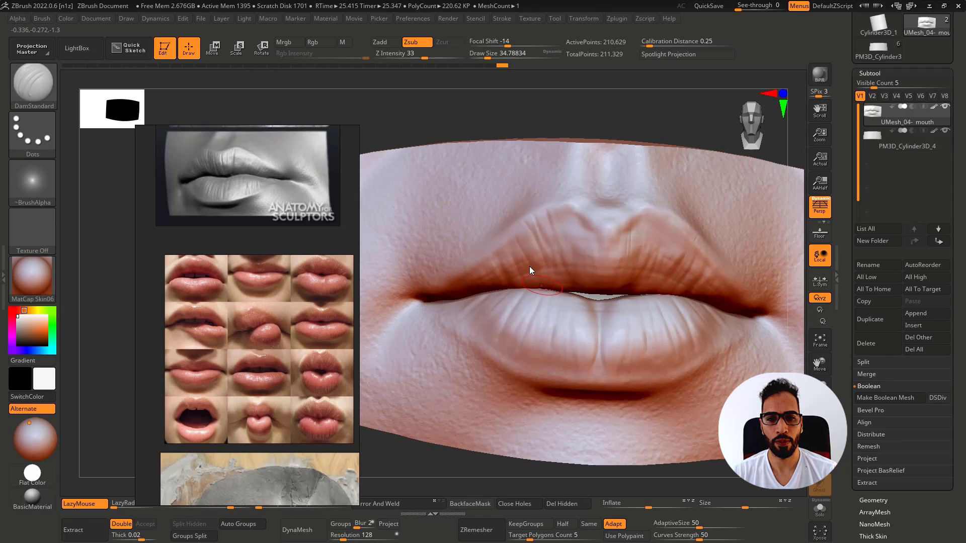
pyautogui.keyDown('shift'); pyautogui.moveTo(551, 254); pyautogui.dragTo(576, 247); pyautogui.keyUp('shift')
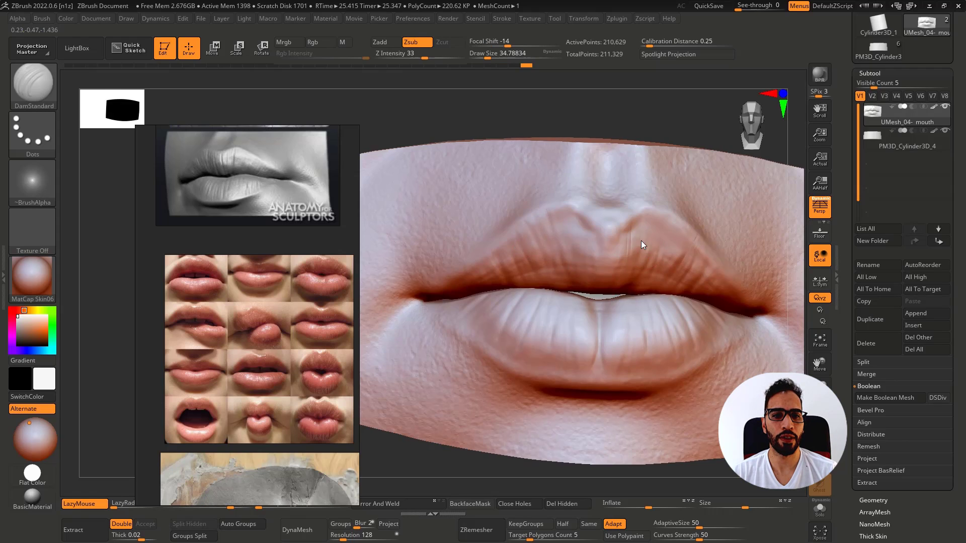
# Step: Carve matching vertical creases into the upper lip's right half with DamStandard and smooth those near the middle
pyautogui.moveTo(641, 240); pyautogui.dragTo(667, 224, button='right')
pyautogui.moveTo(667, 226); pyautogui.dragTo(656, 252)
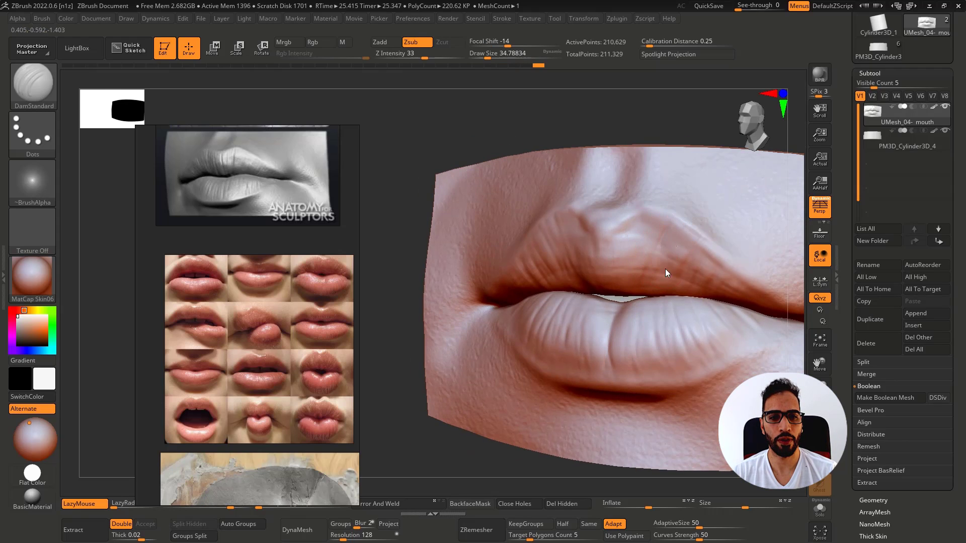
pyautogui.moveTo(658, 216); pyautogui.dragTo(663, 201)
pyautogui.moveTo(634, 236); pyautogui.dragTo(654, 221)
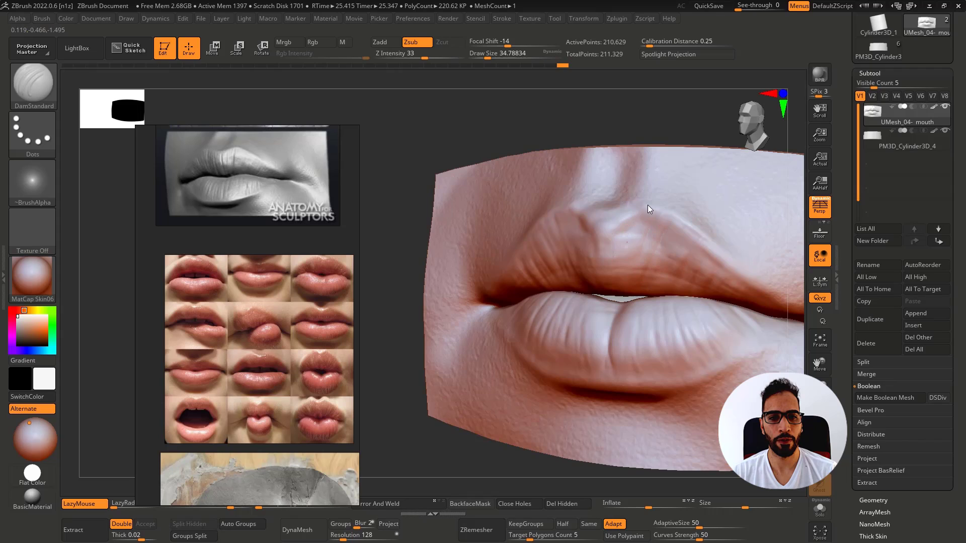
pyautogui.moveTo(635, 266); pyautogui.dragTo(692, 236)
pyautogui.moveTo(681, 270)
pyautogui.mouseDown()
pyautogui.moveTo(704, 240)
pyautogui.moveTo(634, 239)
pyautogui.moveTo(679, 226)
pyautogui.mouseUp()
pyautogui.moveTo(666, 235); pyautogui.dragTo(642, 237, button='right')
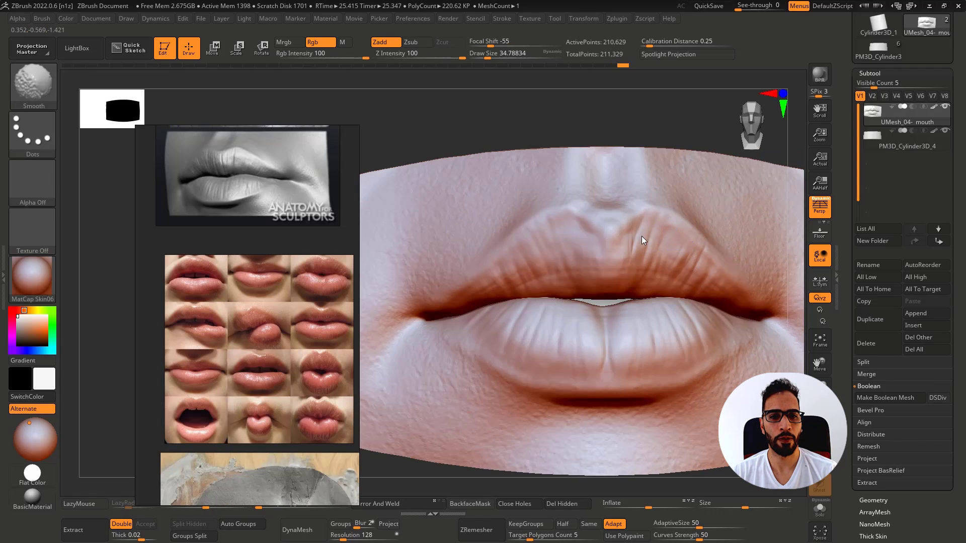
pyautogui.moveTo(625, 259)
pyautogui.keyDown('shift'); pyautogui.mouseDown()
pyautogui.moveTo(573, 229)
pyautogui.moveTo(578, 241)
pyautogui.moveTo(598, 234)
pyautogui.moveTo(632, 254)
pyautogui.mouseUp(); pyautogui.keyUp('shift')
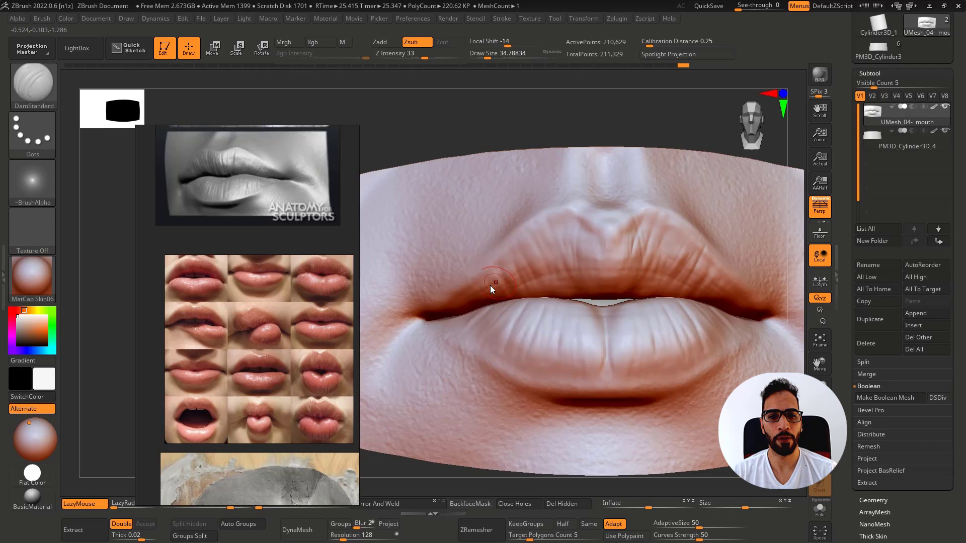
# Step: Add more creases toward both outer ends of the upper lip and soften them along the border and at the centre
pyautogui.moveTo(491, 285); pyautogui.dragTo(575, 230)
pyautogui.moveTo(726, 275); pyautogui.dragTo(695, 230)
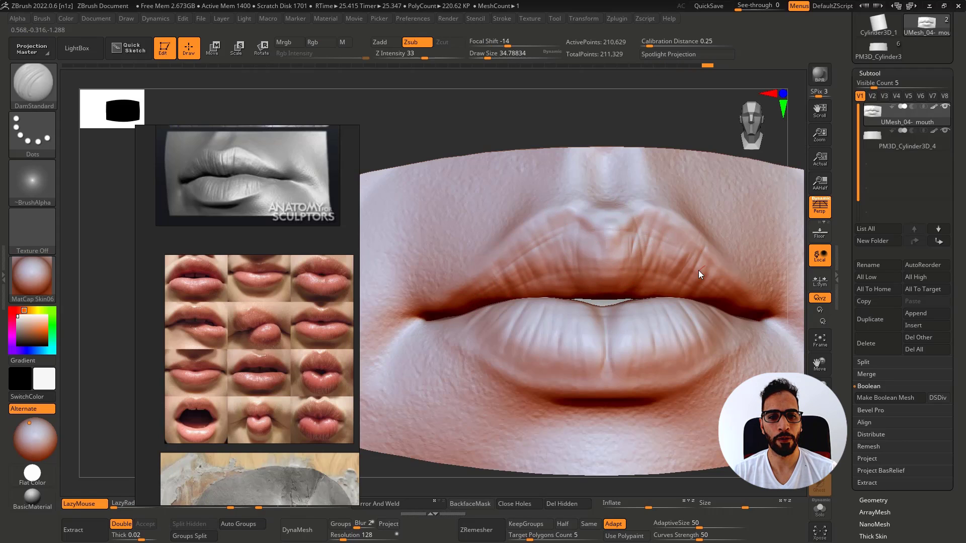
pyautogui.moveTo(650, 256); pyautogui.dragTo(719, 265)
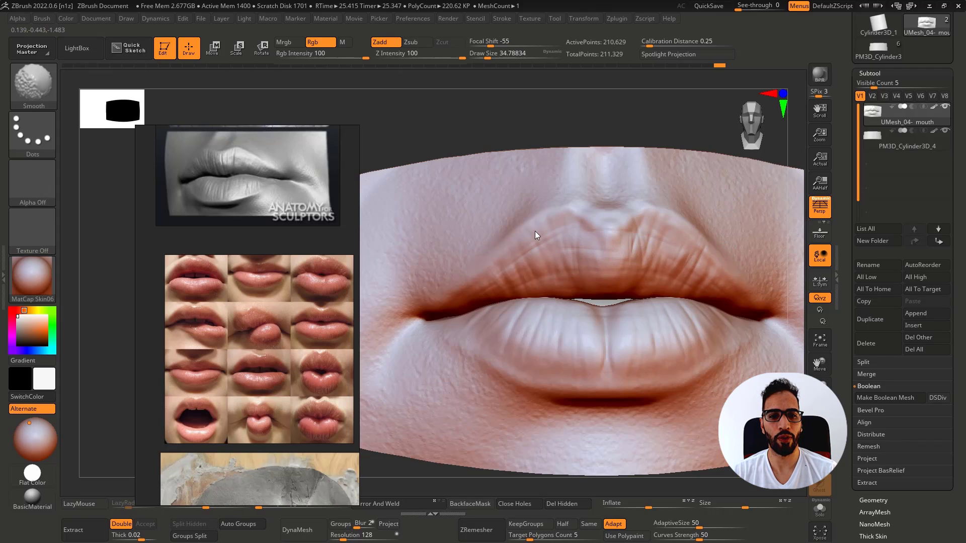
pyautogui.keyDown('shift'); pyautogui.moveTo(535, 231); pyautogui.dragTo(689, 236); pyautogui.keyUp('shift')
pyautogui.moveTo(531, 224); pyautogui.dragTo(512, 266)
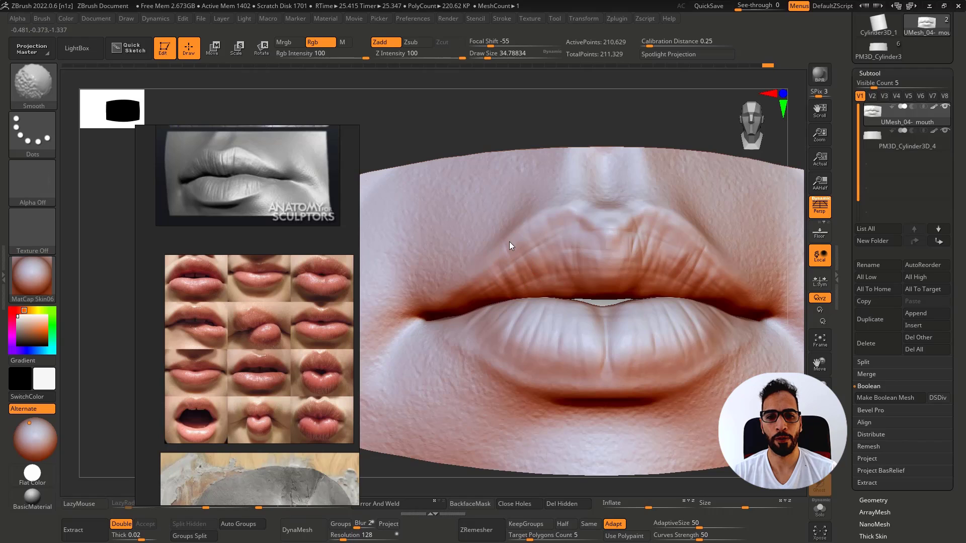
pyautogui.moveTo(611, 233)
pyautogui.keyDown('shift'); pyautogui.mouseDown()
pyautogui.moveTo(594, 232)
pyautogui.moveTo(599, 278)
pyautogui.moveTo(611, 255)
pyautogui.moveTo(611, 267)
pyautogui.mouseUp(); pyautogui.keyUp('shift')
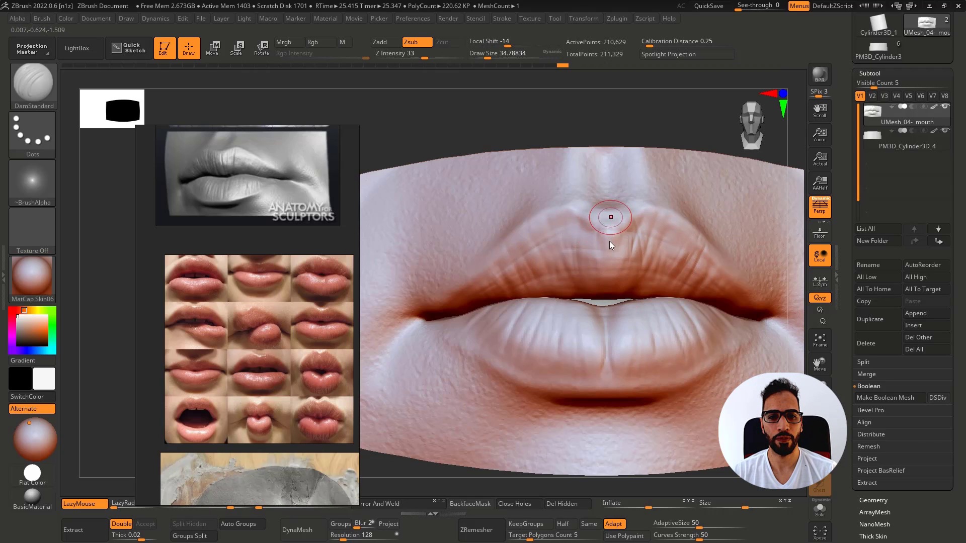
# Step: Cut fine creases into the middle of the upper lip below the Cupid's bow and smooth the surrounding surface
pyautogui.moveTo(611, 226)
pyautogui.mouseDown()
pyautogui.moveTo(613, 262)
pyautogui.moveTo(597, 288)
pyautogui.moveTo(617, 253)
pyautogui.moveTo(585, 230)
pyautogui.moveTo(594, 239)
pyautogui.mouseUp()
pyautogui.keyDown('ctrl'); pyautogui.moveTo(625, 291); pyautogui.dragTo(591, 284, button='right'); pyautogui.keyUp('ctrl')
pyautogui.keyDown('shift'); pyautogui.moveTo(587, 245); pyautogui.dragTo(599, 262); pyautogui.keyUp('shift')
pyautogui.moveTo(614, 327)
pyautogui.keyDown('alt'); pyautogui.mouseDown(button='right')
pyautogui.moveTo(566, 304)
pyautogui.moveTo(552, 243)
pyautogui.mouseUp(button='right'); pyautogui.keyUp('alt')
pyautogui.keyDown('shift'); pyautogui.moveTo(551, 243); pyautogui.dragTo(563, 248); pyautogui.keyUp('shift')
# Step: Deepen the dip of the Cupid's bow with the DamStandard brush at Draw Size about 41
pyautogui.keyDown('ctrl'); pyautogui.moveTo(585, 275); pyautogui.dragTo(564, 241, button='right'); pyautogui.keyUp('ctrl')
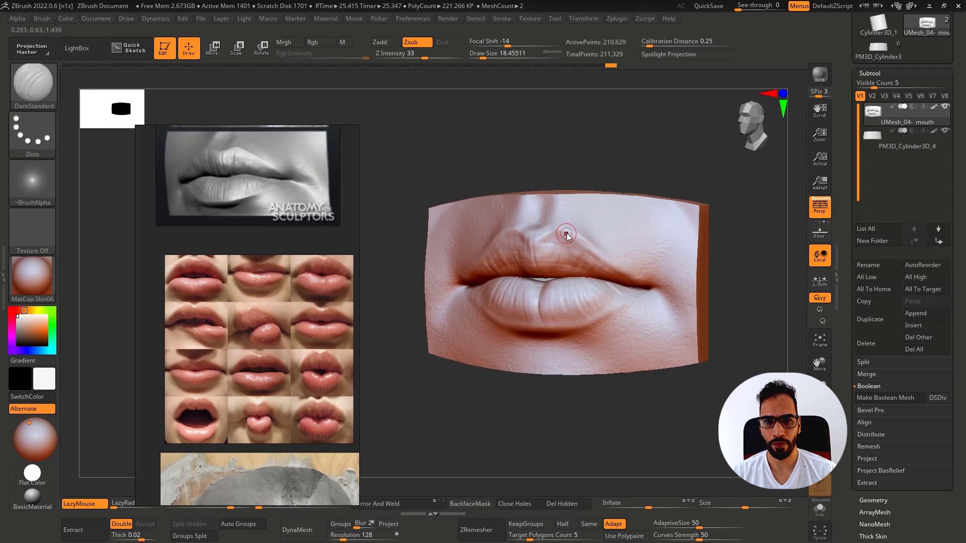
pyautogui.moveTo(553, 237); pyautogui.dragTo(543, 243, button='right')
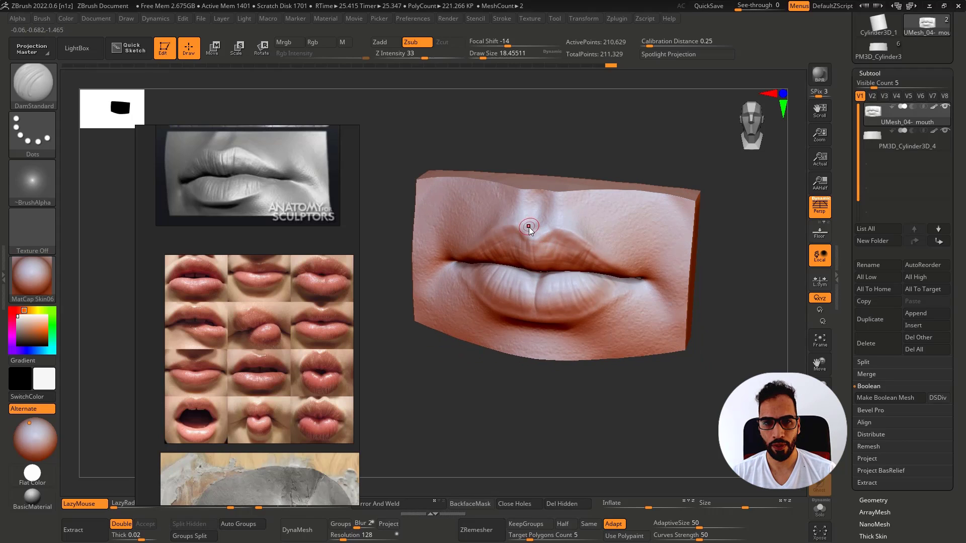
pyautogui.press(']')
pyautogui.moveTo(540, 231)
pyautogui.mouseDown()
pyautogui.moveTo(539, 215)
pyautogui.moveTo(535, 239)
pyautogui.moveTo(541, 231)
pyautogui.mouseUp()
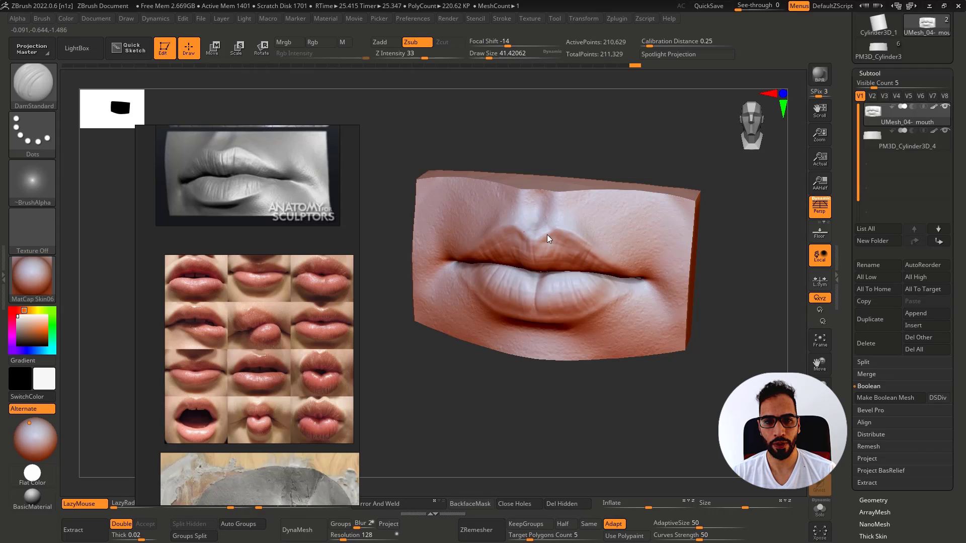
# Step: Build up the area around the Cupid's bow and lower philtrum with the Standard brush, smoothing the transition
pyautogui.moveTo(548, 235)
pyautogui.mouseDown(button='right')
pyautogui.moveTo(554, 207)
pyautogui.moveTo(539, 233)
pyautogui.mouseUp(button='right')
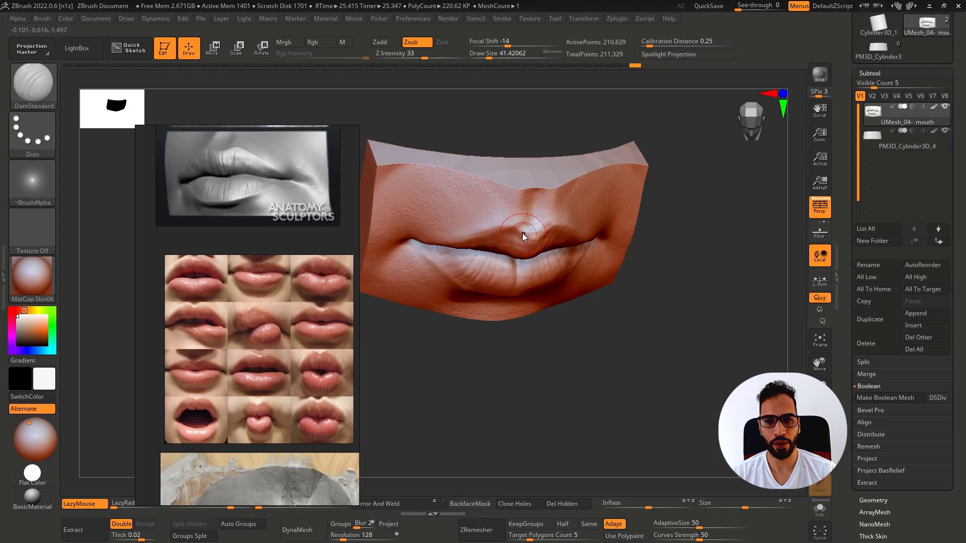
pyautogui.press('b')
pyautogui.press('s')
pyautogui.press('t')
pyautogui.keyDown('shift'); pyautogui.moveTo(538, 244); pyautogui.dragTo(548, 257, button='right'); pyautogui.keyUp('shift')
pyautogui.moveTo(545, 236)
pyautogui.keyDown('shift'); pyautogui.mouseDown()
pyautogui.moveTo(537, 225)
pyautogui.moveTo(539, 239)
pyautogui.mouseUp(); pyautogui.keyUp('shift')
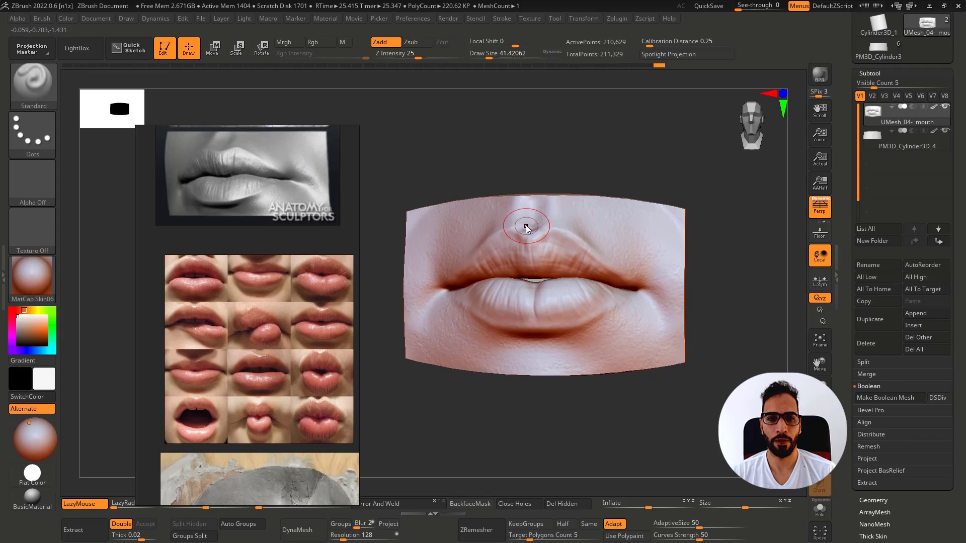
pyautogui.moveTo(526, 227); pyautogui.dragTo(530, 238, button='right')
pyautogui.moveTo(524, 213)
pyautogui.mouseDown()
pyautogui.moveTo(531, 220)
pyautogui.moveTo(530, 200)
pyautogui.moveTo(530, 221)
pyautogui.mouseUp()
pyautogui.moveTo(531, 222)
pyautogui.keyDown('shift'); pyautogui.mouseDown(button='right')
pyautogui.moveTo(549, 181)
pyautogui.moveTo(557, 201)
pyautogui.mouseUp(button='right'); pyautogui.keyUp('shift')
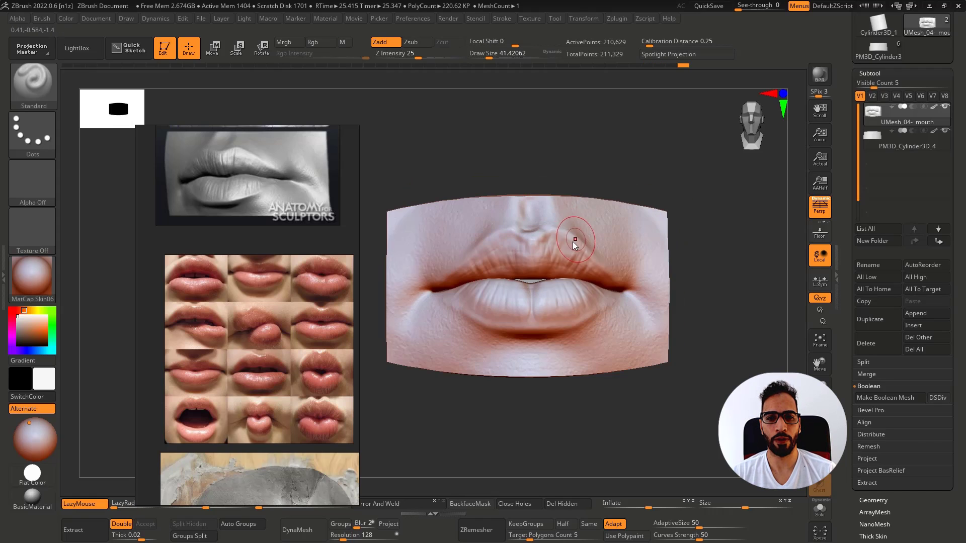
# Step: Sharpen the raised upper lip border beside the Cupid's bow with the Standard brush at Draw Size 28.75 and smooth the lip below
pyautogui.moveTo(573, 241)
pyautogui.mouseDown(button='right')
pyautogui.moveTo(581, 267)
pyautogui.moveTo(557, 276)
pyautogui.mouseUp(button='right')
pyautogui.press('s')
pyautogui.moveTo(473, 231); pyautogui.dragTo(470, 231)
pyautogui.moveTo(470, 232)
pyautogui.mouseDown(button='right')
pyautogui.moveTo(476, 215)
pyautogui.moveTo(487, 237)
pyautogui.mouseUp(button='right')
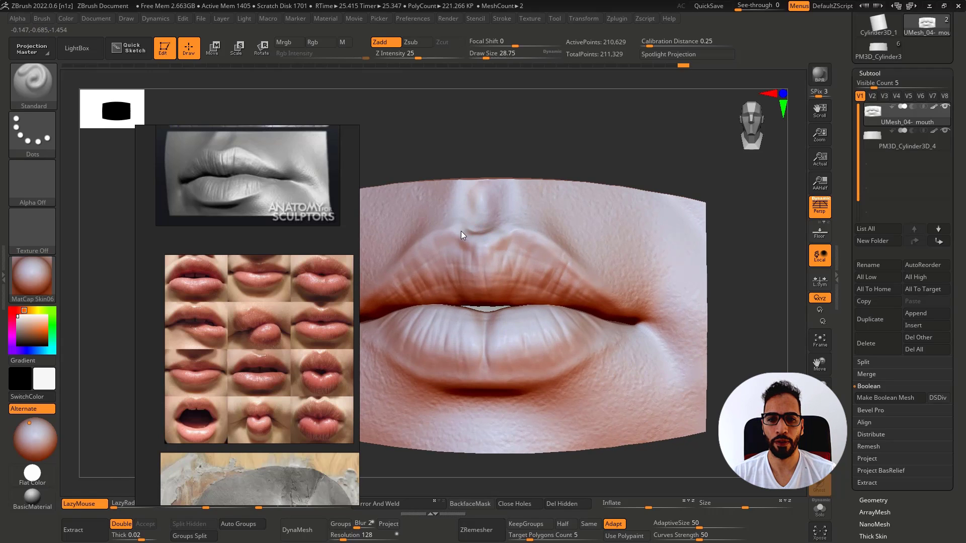
pyautogui.moveTo(461, 231); pyautogui.dragTo(439, 229)
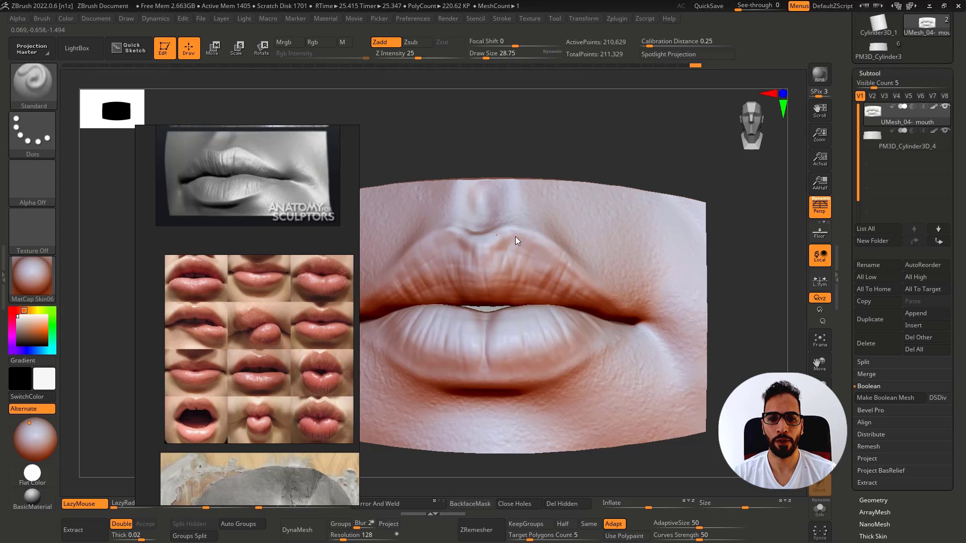
pyautogui.press('shift')
pyautogui.keyDown('shift'); pyautogui.moveTo(522, 261); pyautogui.dragTo(527, 254); pyautogui.keyUp('shift')
# Step: Give the Standard brush a Spray stroke and a soft round alpha, and add fine texture around the upper lip at Draw Size about 12
pyautogui.moveTo(529, 254)
pyautogui.keyDown('ctrl'); pyautogui.mouseDown(button='right')
pyautogui.moveTo(547, 241)
pyautogui.moveTo(481, 239)
pyautogui.mouseUp(button='right'); pyautogui.keyUp('ctrl')
pyautogui.keyDown('ctrl'); pyautogui.moveTo(481, 239); pyautogui.dragTo(475, 262, button='right'); pyautogui.keyUp('ctrl')
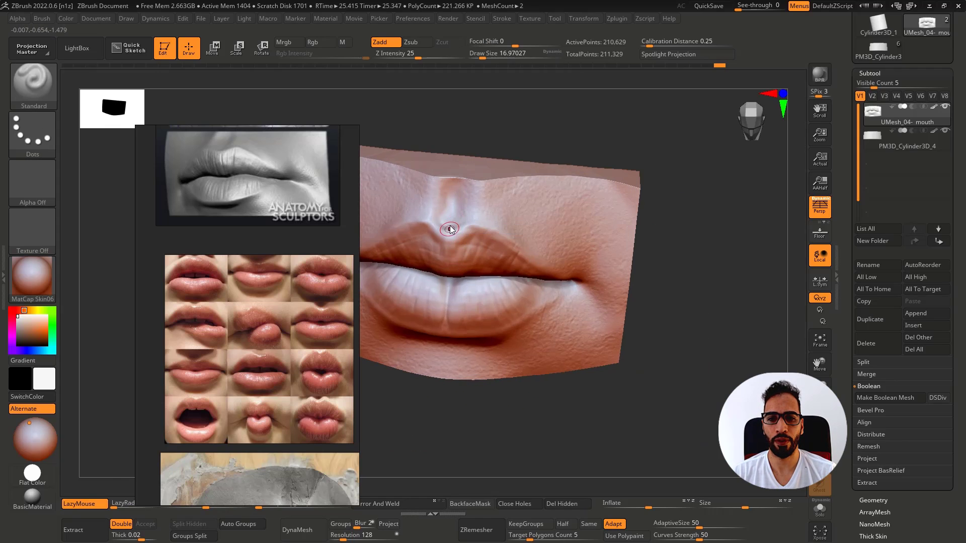
pyautogui.press('shift')
pyautogui.moveTo(479, 201)
pyautogui.mouseDown(button='right')
pyautogui.moveTo(481, 228)
pyautogui.moveTo(499, 234)
pyautogui.mouseUp(button='right')
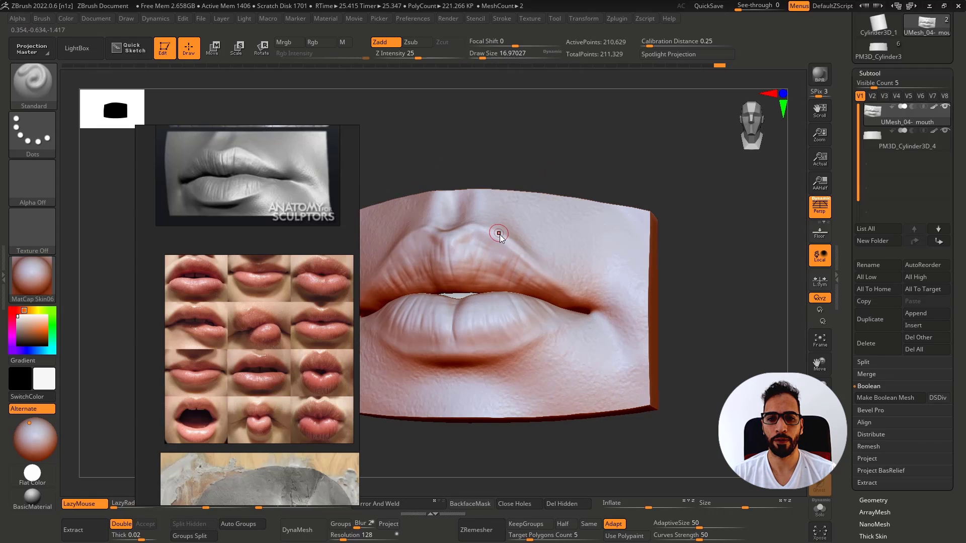
pyautogui.click(49, 144)
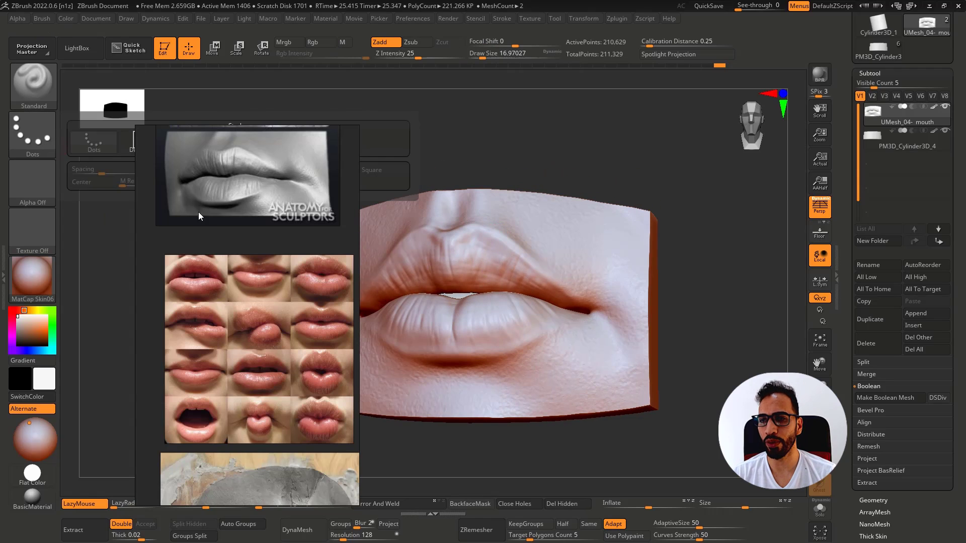
pyautogui.click(288, 143)
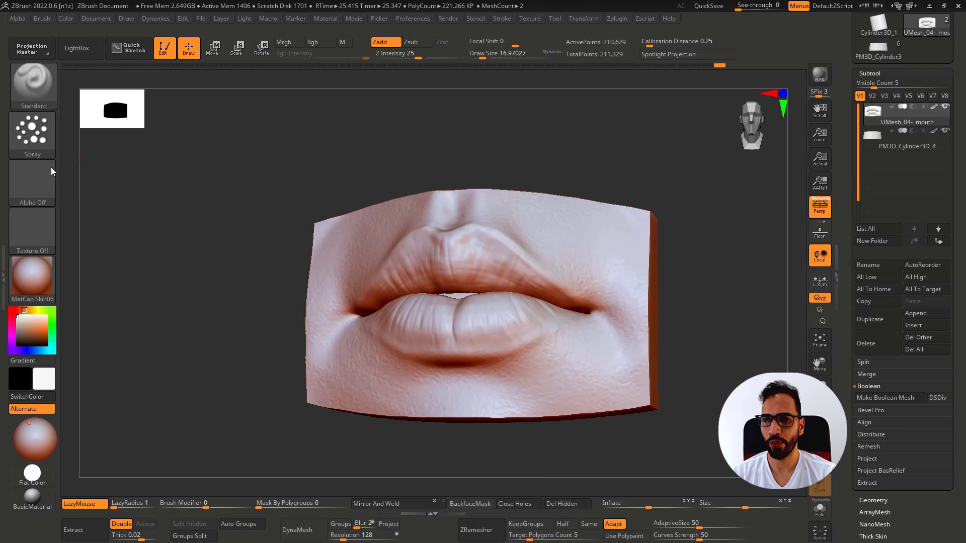
pyautogui.click(51, 169)
pyautogui.click(136, 188)
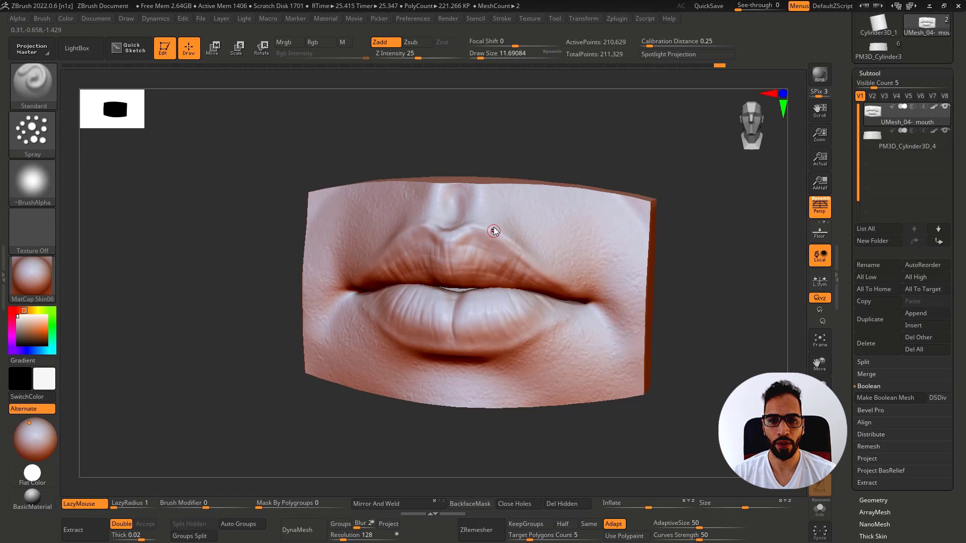
pyautogui.moveTo(496, 219); pyautogui.dragTo(446, 226, button='right')
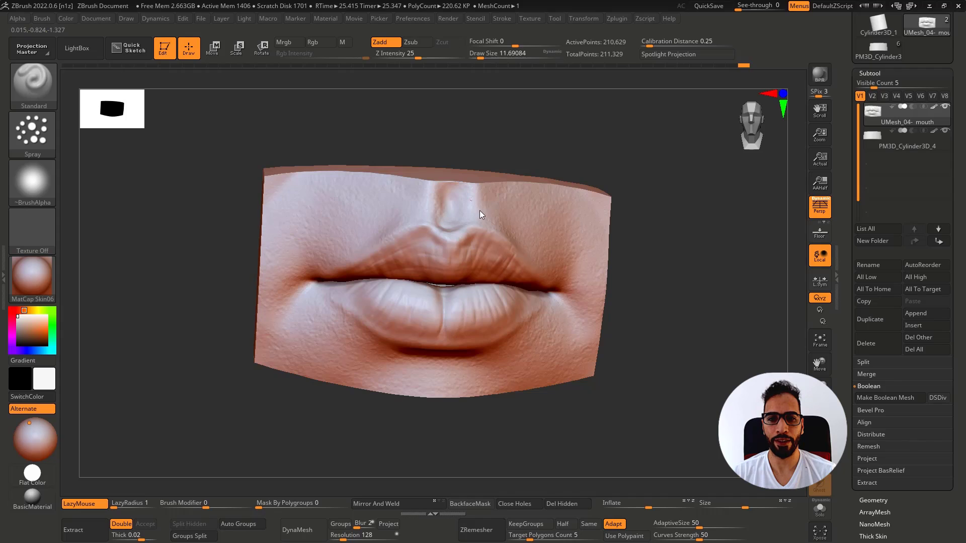
pyautogui.moveTo(479, 211); pyautogui.dragTo(517, 244, button='right')
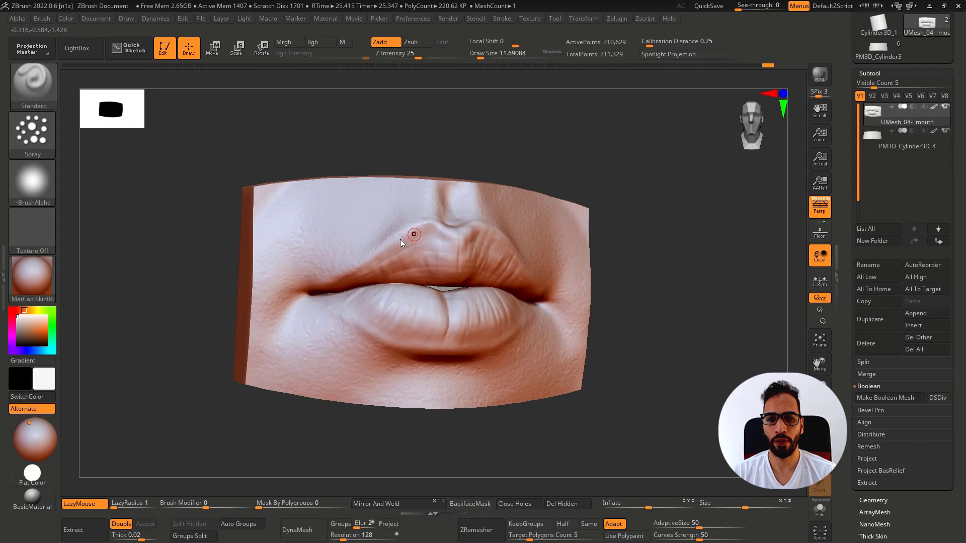
pyautogui.moveTo(400, 240); pyautogui.dragTo(499, 245, button='right')
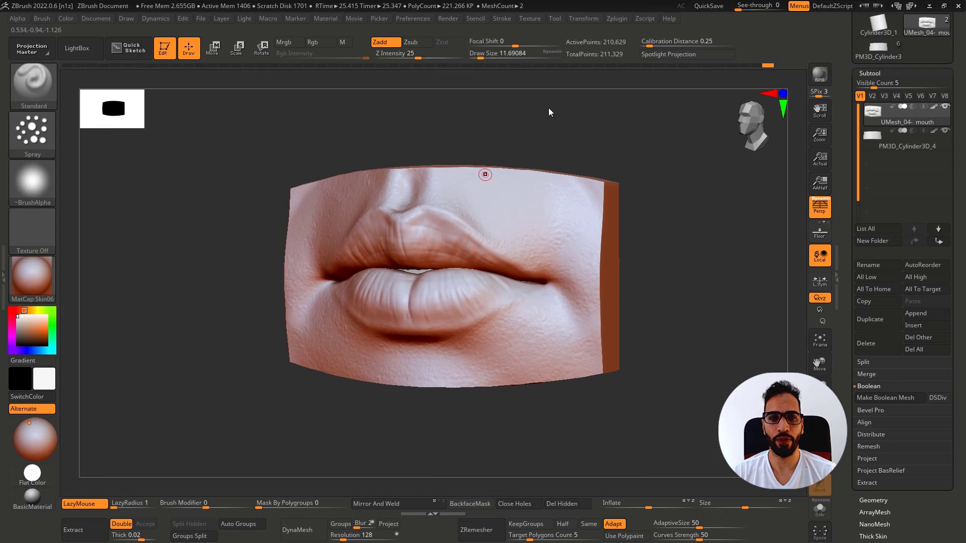
# Step: Compare the original 04- mouth tool with the reworked Boolean mesh UMesh_04- mouth, returning to the Boolean mesh
pyautogui.click(892, 57)
pyautogui.keyDown('alt'); pyautogui.click(585, 232); pyautogui.keyUp('alt')
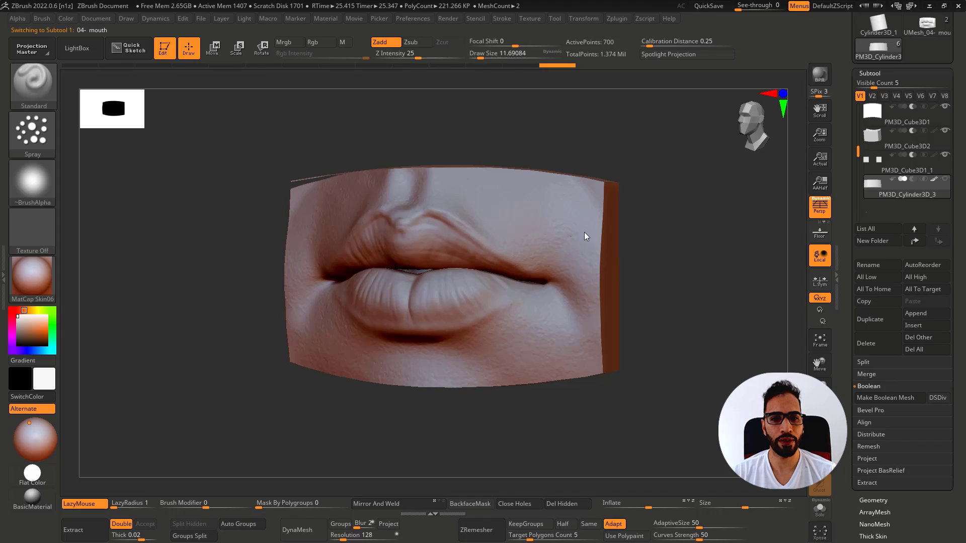
pyautogui.click(927, 31)
pyautogui.click(880, 49)
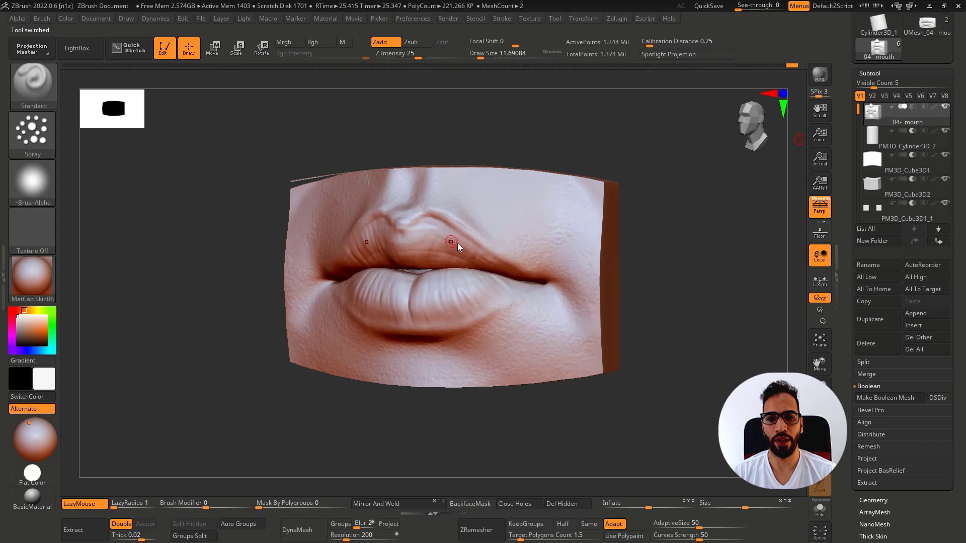
pyautogui.moveTo(458, 243); pyautogui.dragTo(518, 195, button='right')
pyautogui.click(925, 31)
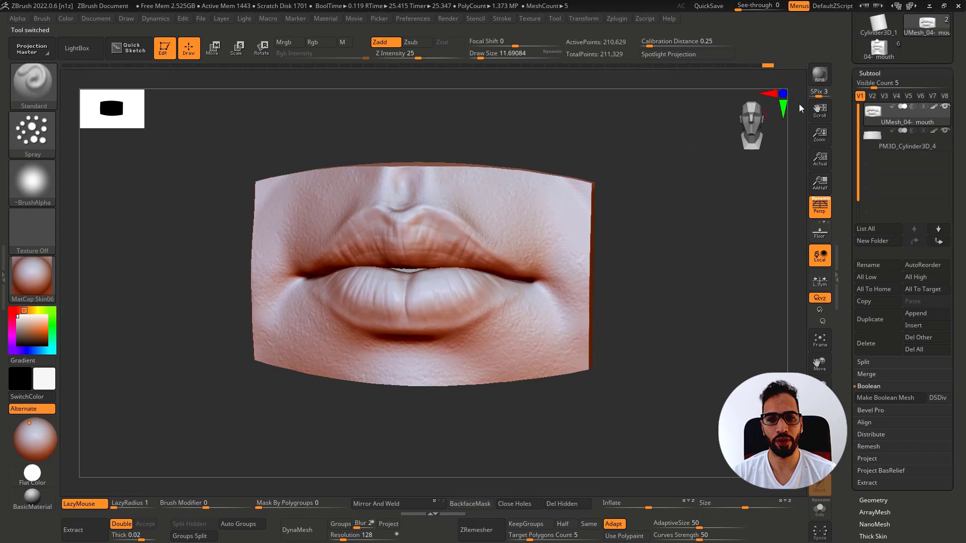
# Step: Check the Boolean mesh against the original 04- mouth tool once more, returning to UMesh_04- mouth
pyautogui.click(881, 52)
pyautogui.click(927, 29)
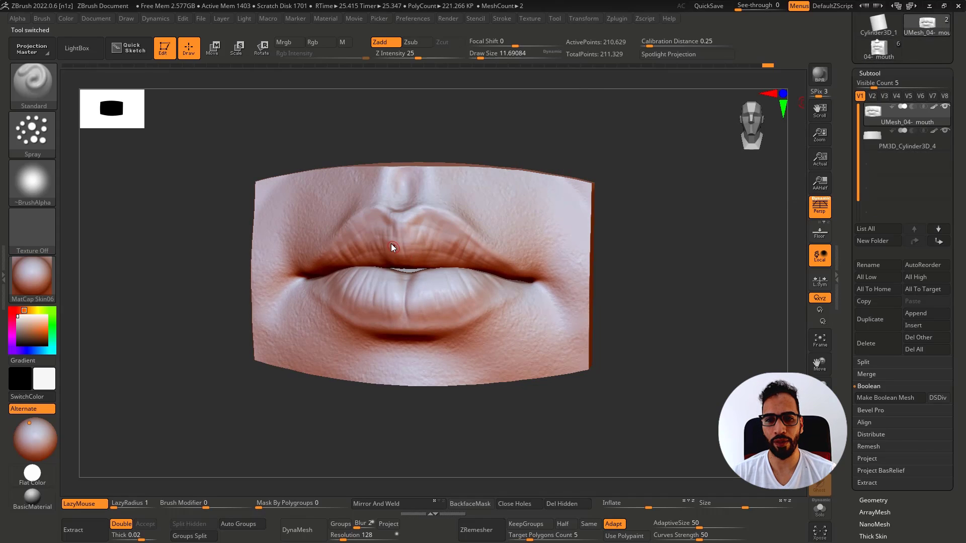
# Step: Try to deepen the upper lip's creases with the DamStandard brush at Draw Size about 31
pyautogui.press('space')
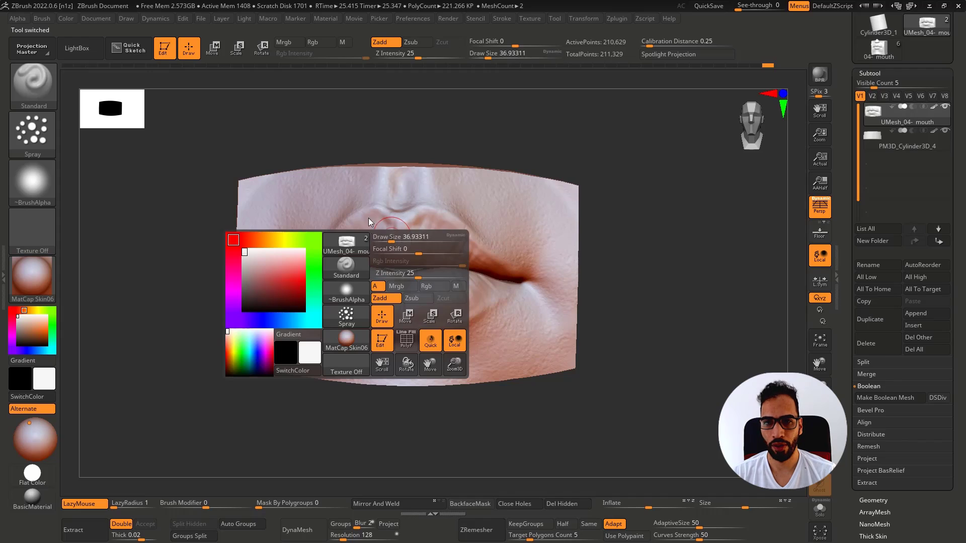
pyautogui.press('s')
pyautogui.click(369, 225)
pyautogui.moveTo(369, 225); pyautogui.dragTo(376, 222, button='right')
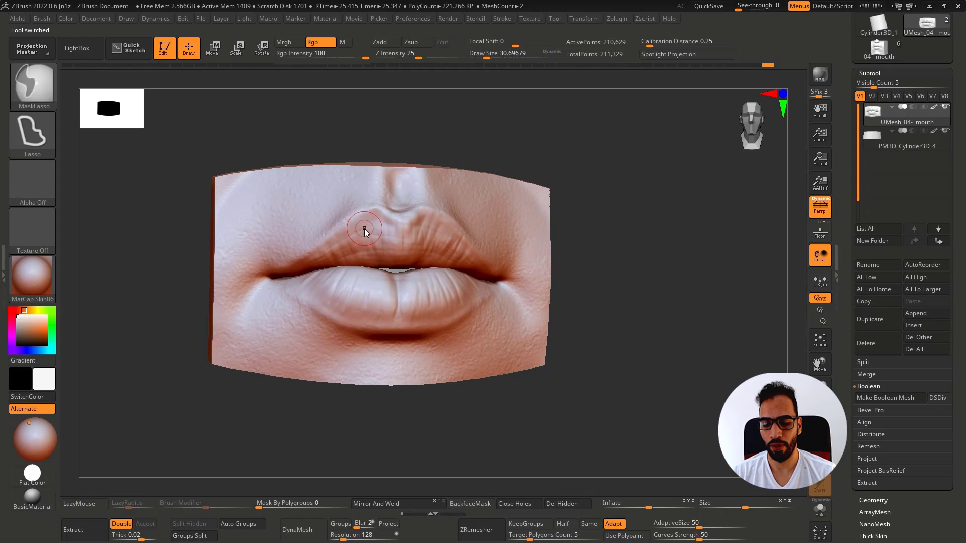
pyautogui.press('b')
pyautogui.press('d')
pyautogui.press('s')
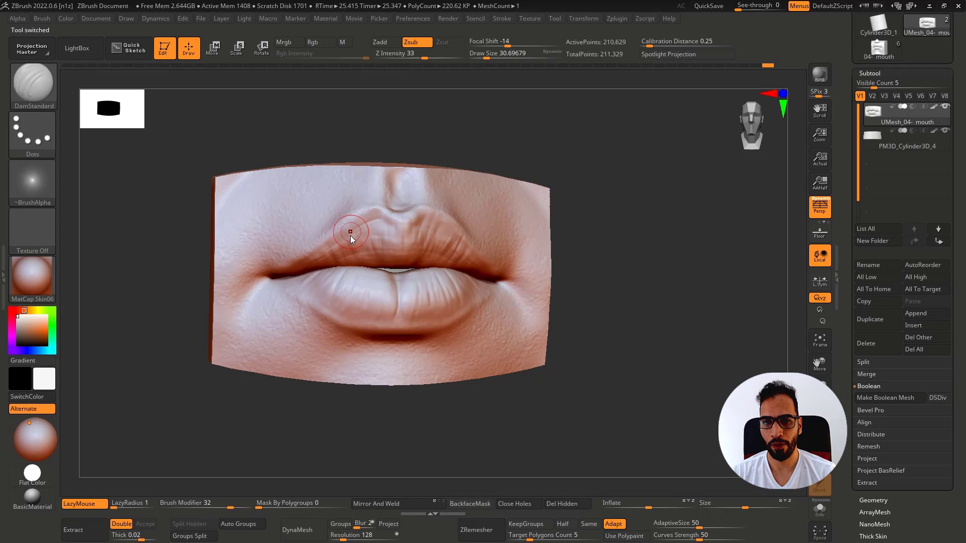
pyautogui.moveTo(422, 229); pyautogui.dragTo(367, 227, button='right')
pyautogui.press('ctrl')
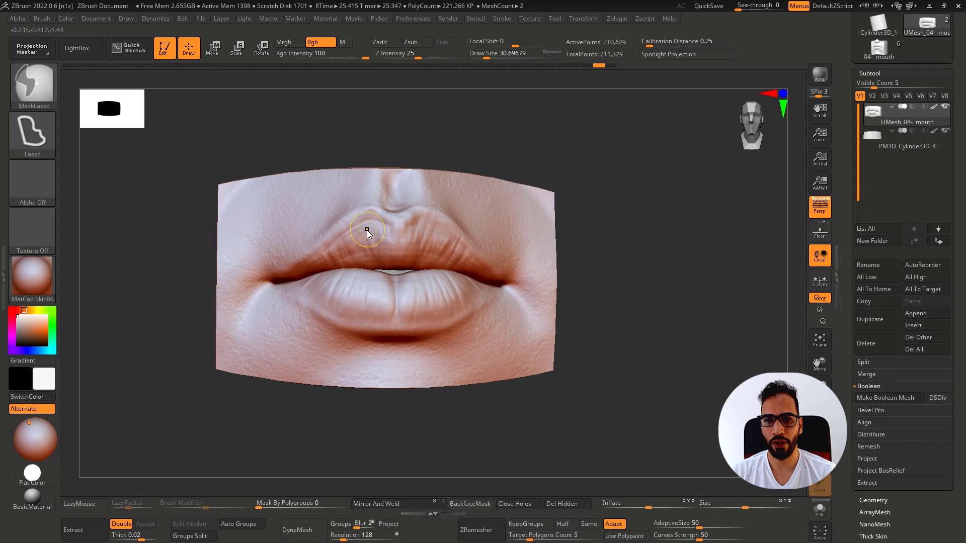
pyautogui.press('s')
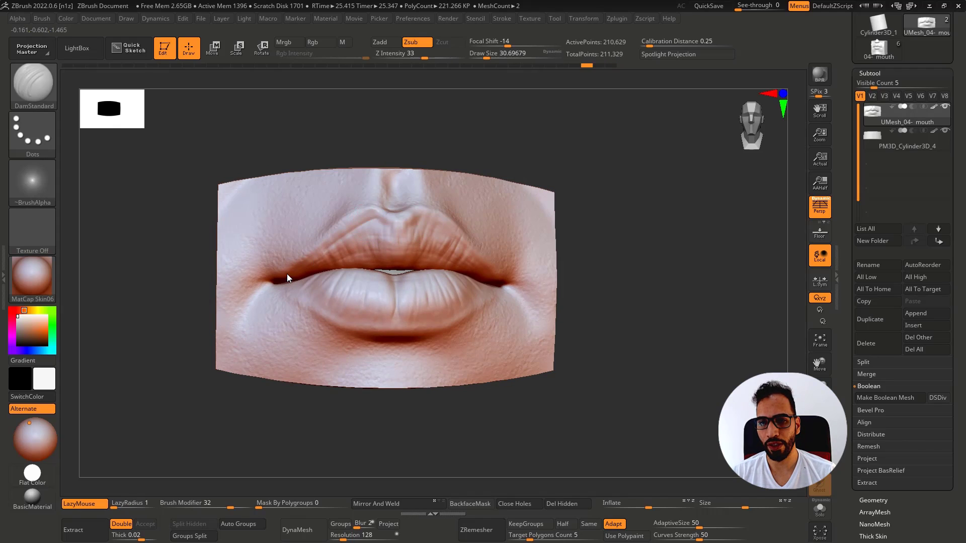
# Step: Add fine texture to the upper lip with the Standard brush's Spray stroke at Draw Size about 13, smoothing where needed
pyautogui.press('b')
pyautogui.press('s')
pyautogui.press('t')
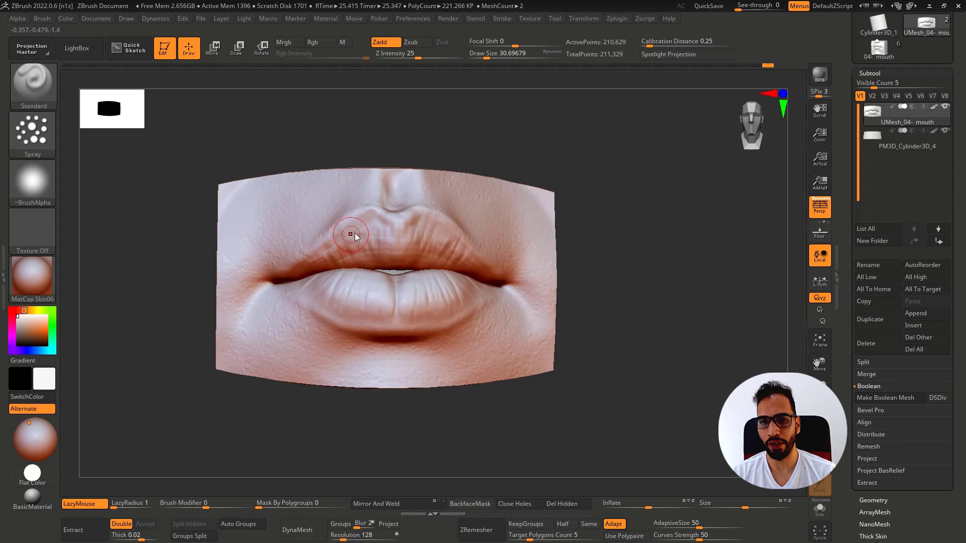
pyautogui.press('ctrl')
pyautogui.press('s')
pyautogui.moveTo(365, 233); pyautogui.dragTo(360, 232)
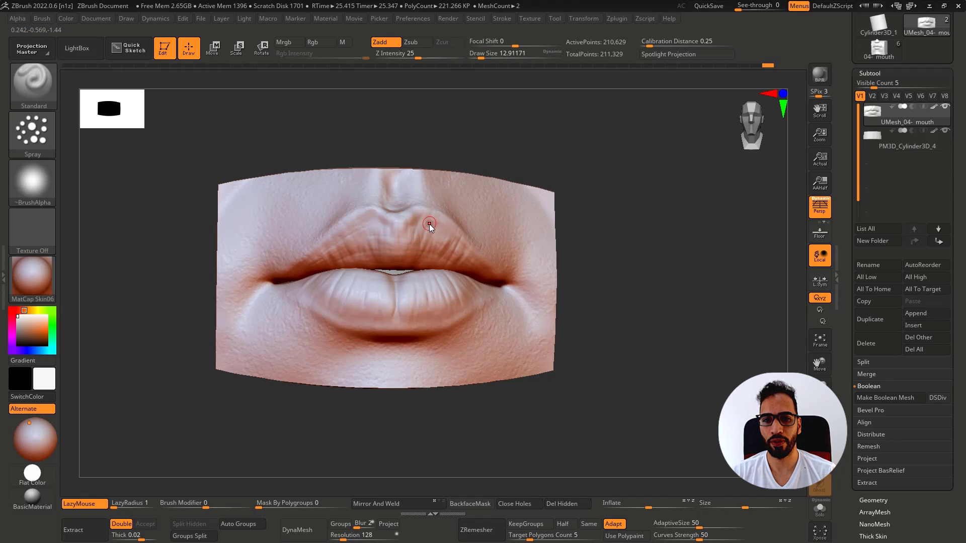
pyautogui.click(506, 272)
pyautogui.moveTo(505, 272)
pyautogui.mouseDown(button='right')
pyautogui.moveTo(464, 263)
pyautogui.moveTo(437, 239)
pyautogui.mouseUp(button='right')
pyautogui.press('shift')
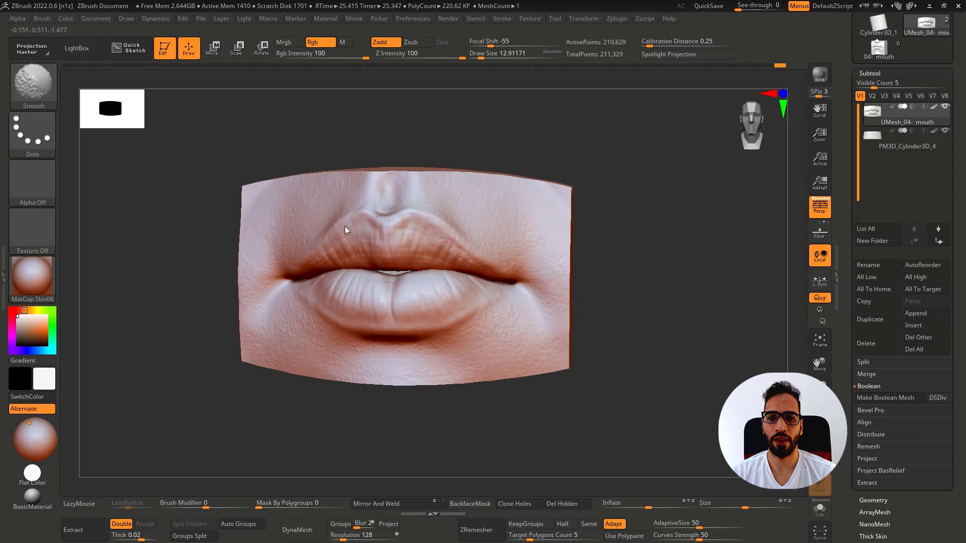
# Step: Compare the textured upper lip with the original 04- mouth tool from a slight angle, returning to the Boolean mesh
pyautogui.moveTo(345, 226); pyautogui.dragTo(456, 254, button='right')
pyautogui.click(880, 49)
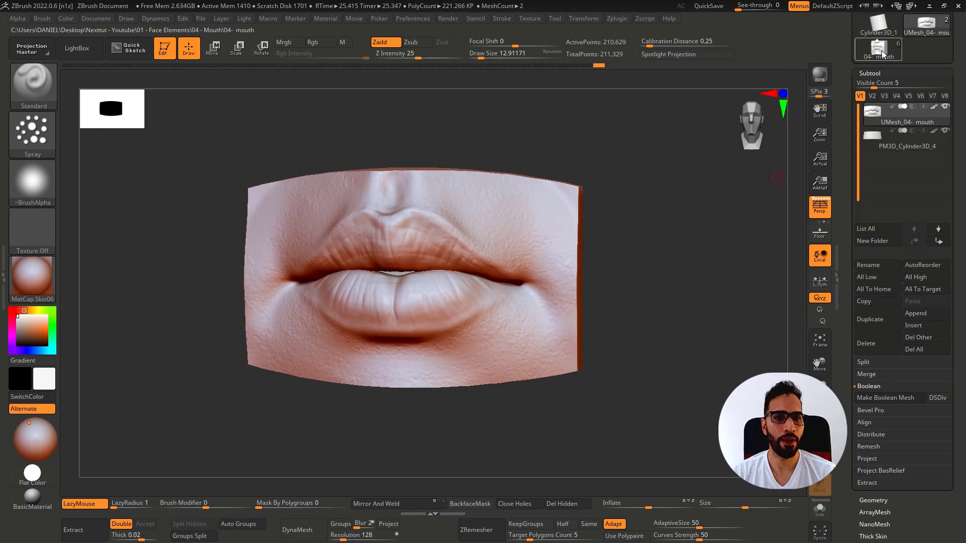
pyautogui.moveTo(642, 198)
pyautogui.mouseDown(button='right')
pyautogui.moveTo(641, 212)
pyautogui.moveTo(652, 209)
pyautogui.mouseUp(button='right')
pyautogui.click(927, 24)
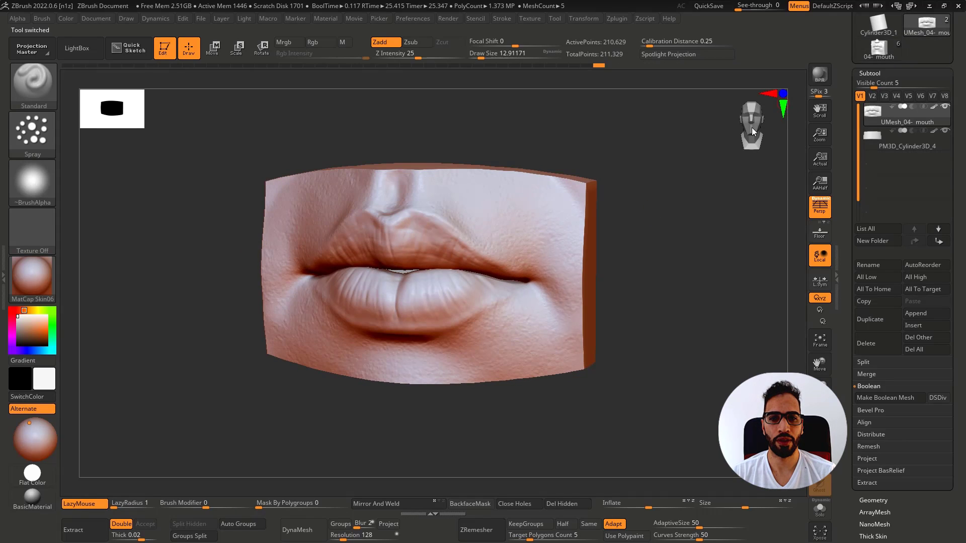
# Step: Give the Standard brush a FreeHand stroke and build up both sides of the upper lip at Draw Size 28.75
pyautogui.click(43, 142)
pyautogui.click(142, 142)
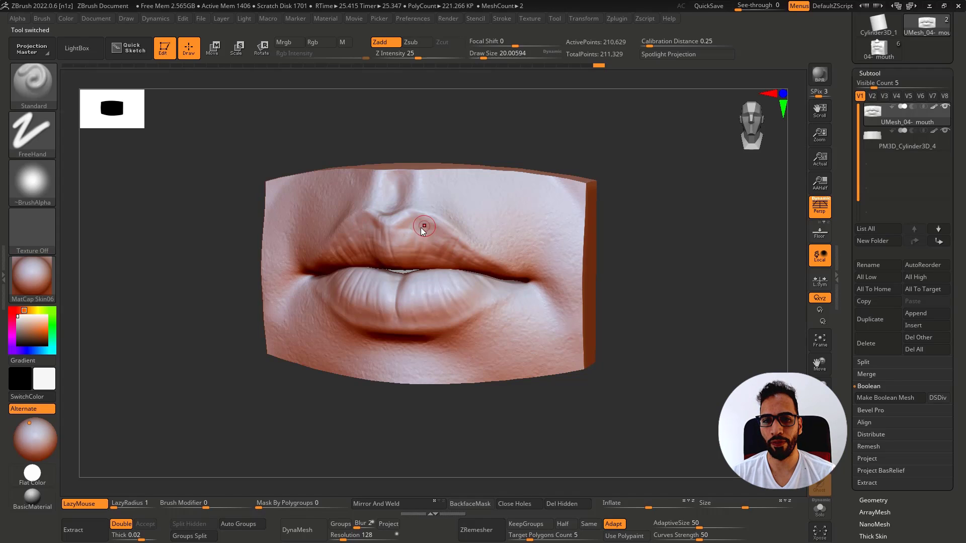
pyautogui.press('s')
pyautogui.moveTo(419, 233)
pyautogui.mouseDown()
pyautogui.moveTo(412, 222)
pyautogui.moveTo(475, 258)
pyautogui.mouseUp()
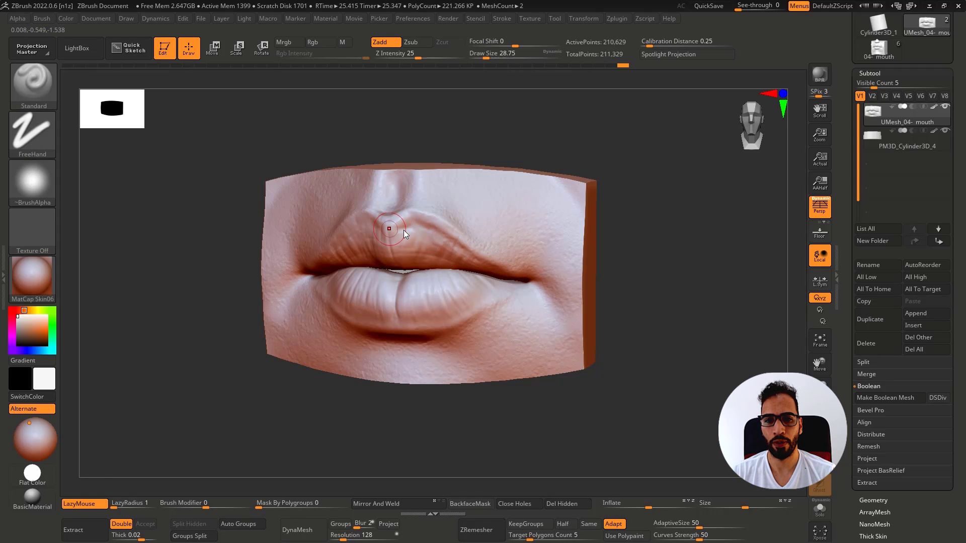
pyautogui.moveTo(404, 230); pyautogui.dragTo(432, 226, button='right')
pyautogui.moveTo(304, 255); pyautogui.dragTo(370, 222)
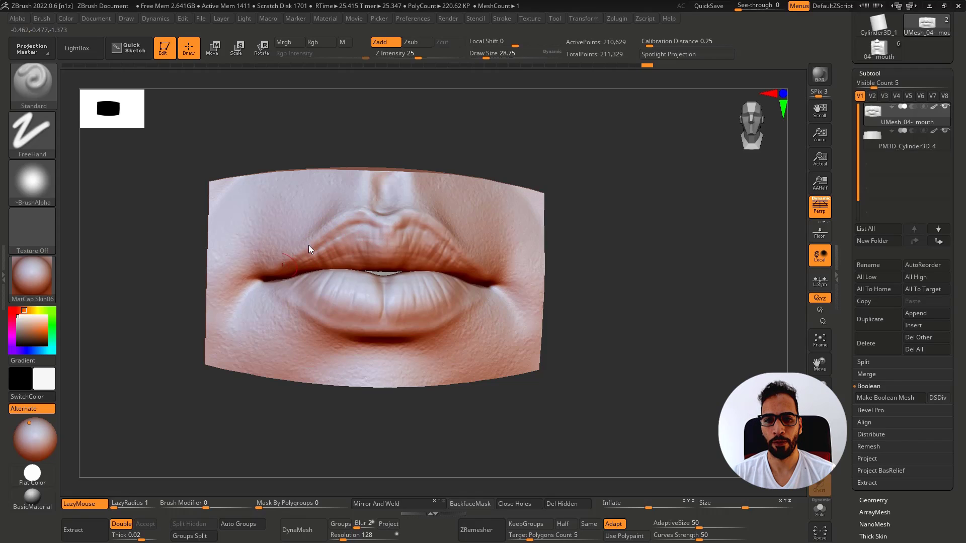
pyautogui.moveTo(436, 218); pyautogui.dragTo(445, 237, button='right')
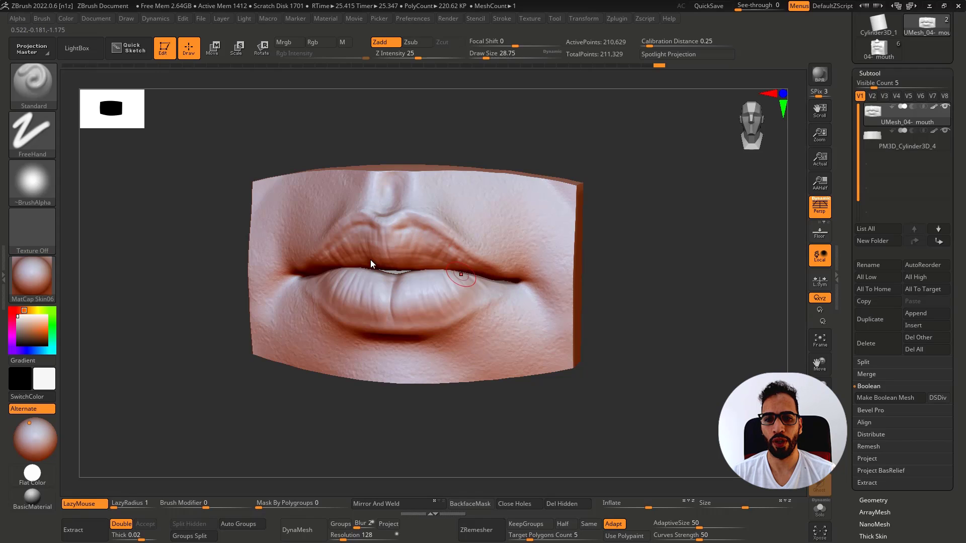
pyautogui.moveTo(333, 253); pyautogui.dragTo(373, 261)
# Step: Compare the original 04- mouth tool with UMesh_04- mouth from three-quarter and front views, ending on the Boolean mesh
pyautogui.keyDown('ctrl'); pyautogui.moveTo(426, 225); pyautogui.dragTo(456, 193, button='right'); pyautogui.keyUp('ctrl')
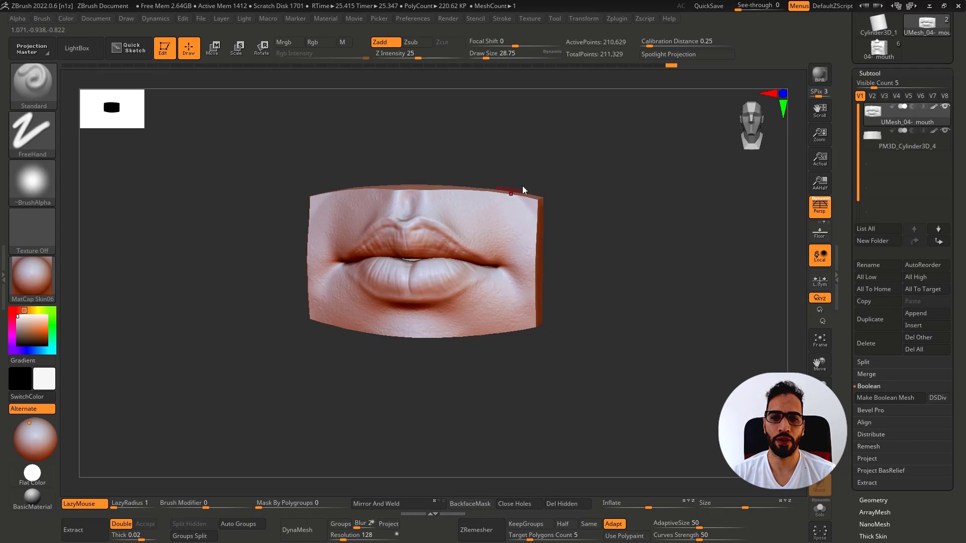
pyautogui.moveTo(586, 170); pyautogui.dragTo(551, 167, button='right')
pyautogui.click(879, 49)
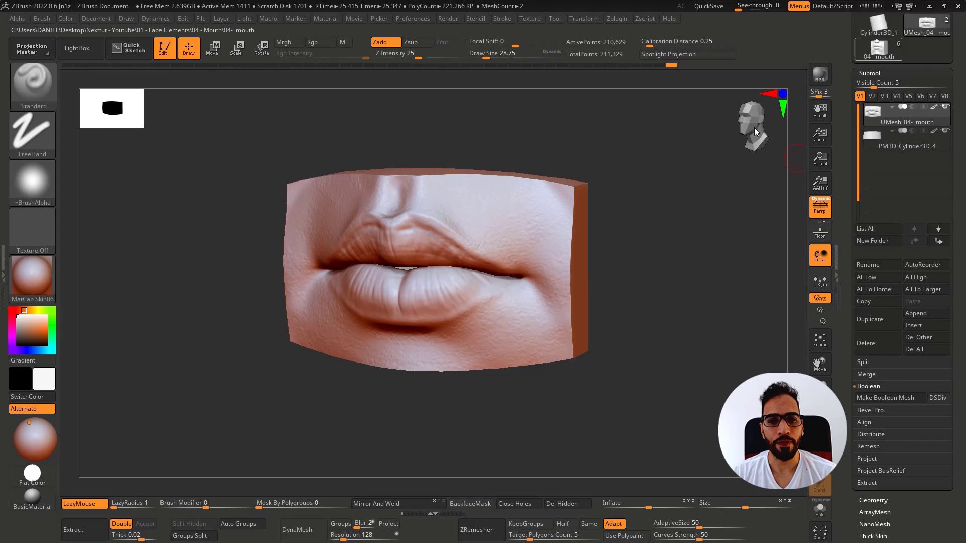
pyautogui.click(928, 33)
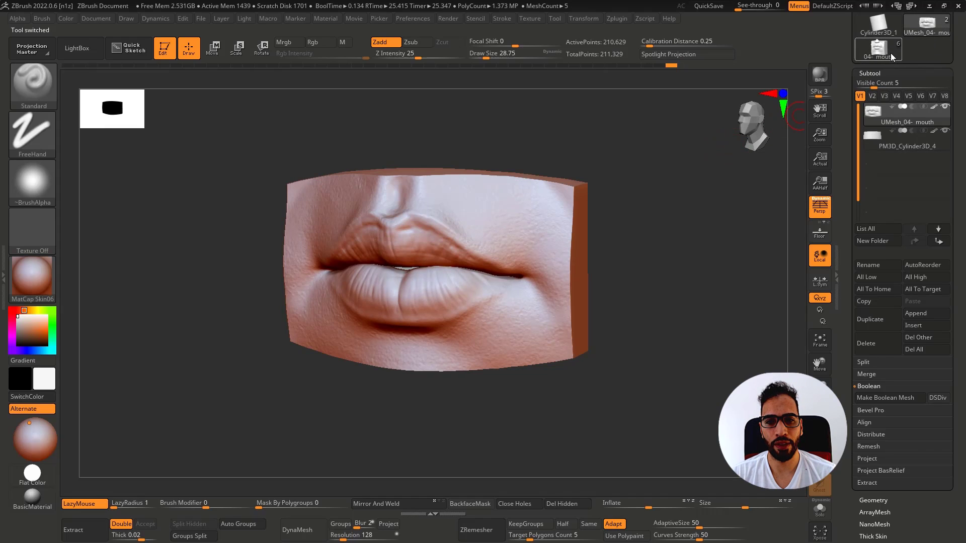
pyautogui.click(880, 57)
pyautogui.click(921, 28)
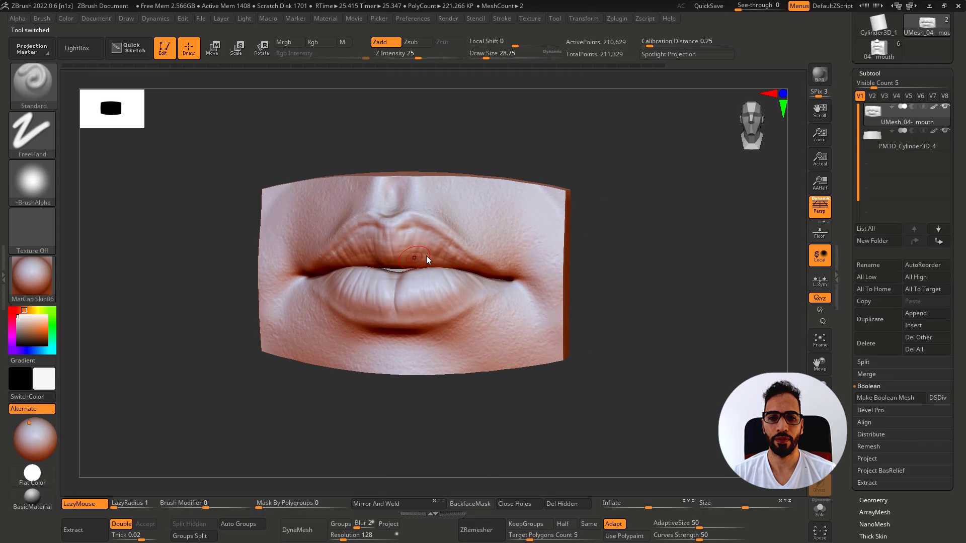
pyautogui.keyDown('ctrl'); pyautogui.moveTo(457, 265); pyautogui.dragTo(480, 278, button='right'); pyautogui.keyUp('ctrl')
pyautogui.click(881, 53)
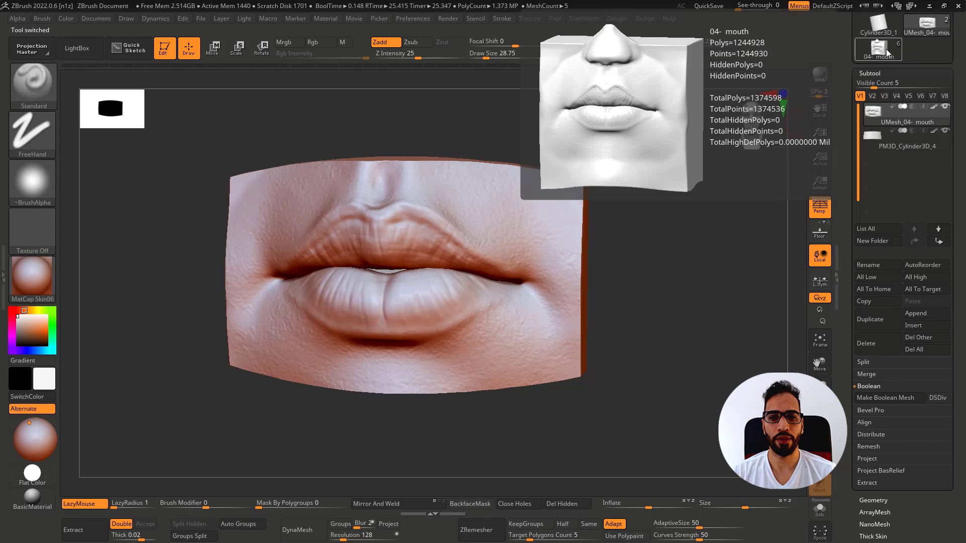
pyautogui.keyDown('alt'); pyautogui.moveTo(463, 231); pyautogui.dragTo(491, 227, button='right'); pyautogui.keyUp('alt')
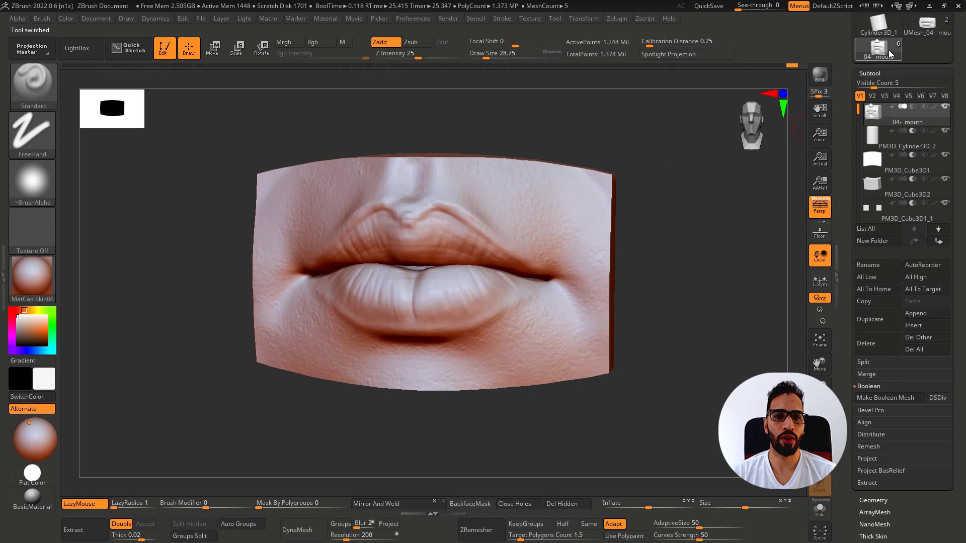
pyautogui.click(940, 27)
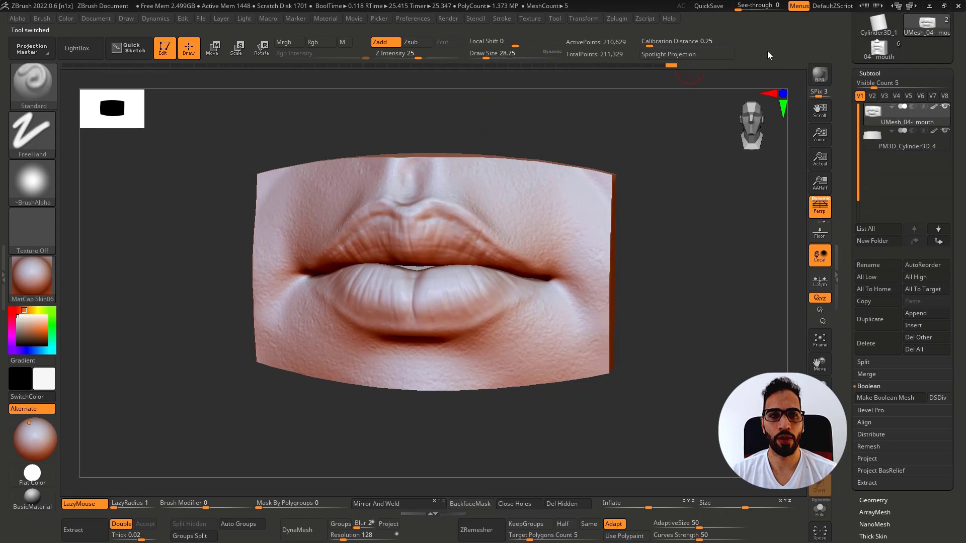
pyautogui.click(878, 53)
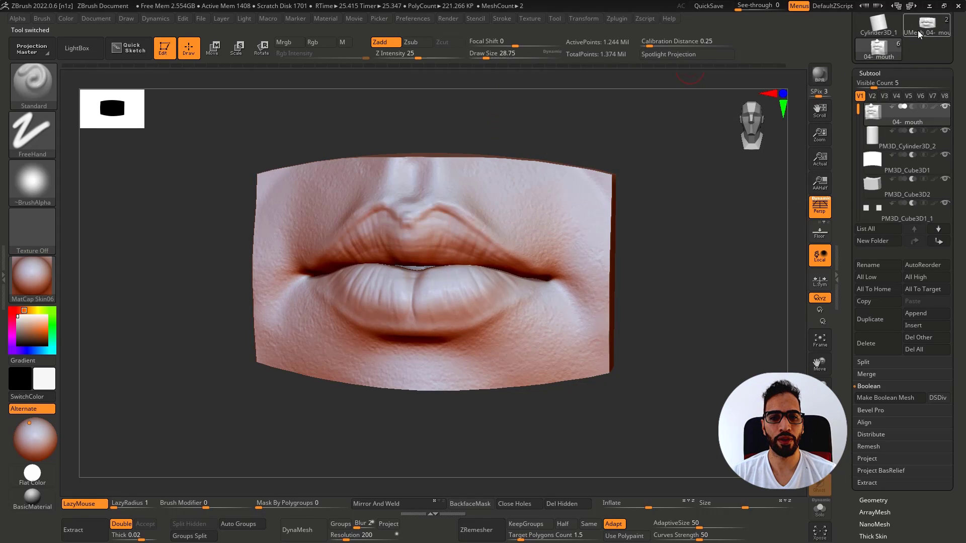
pyautogui.moveTo(924, 28)
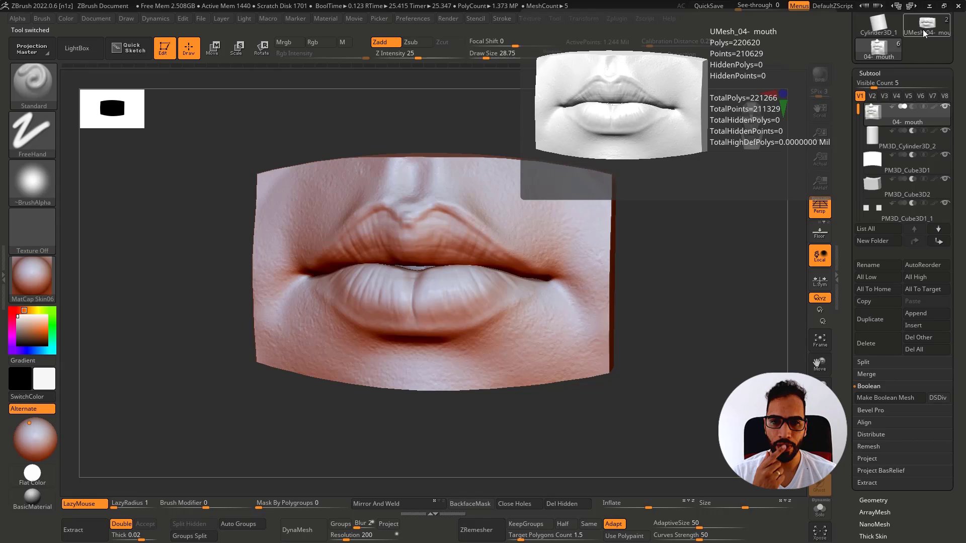
pyautogui.click(923, 29)
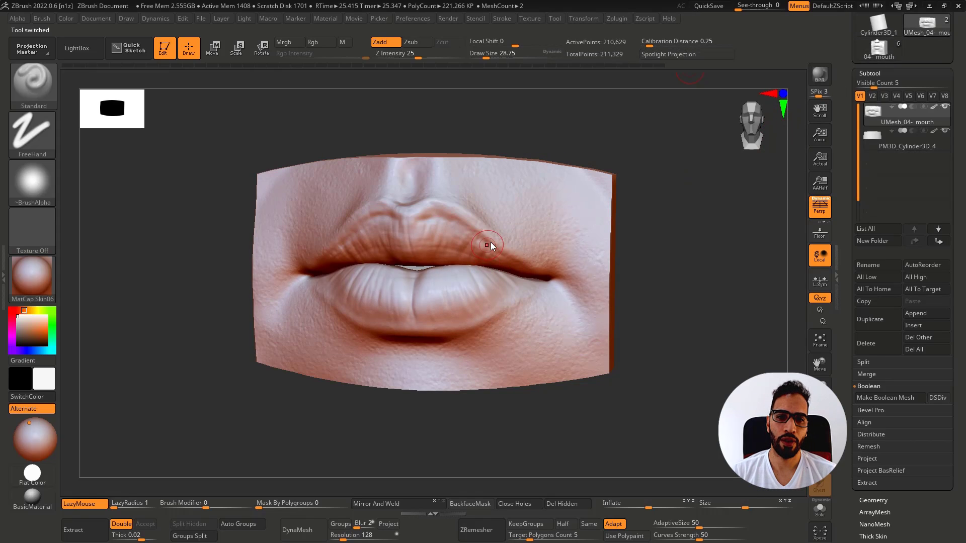
# Step: Build up the sides of the upper lip with the ClayBuildup brush at Draw Size about 23
pyautogui.moveTo(360, 237); pyautogui.dragTo(376, 234, button='right')
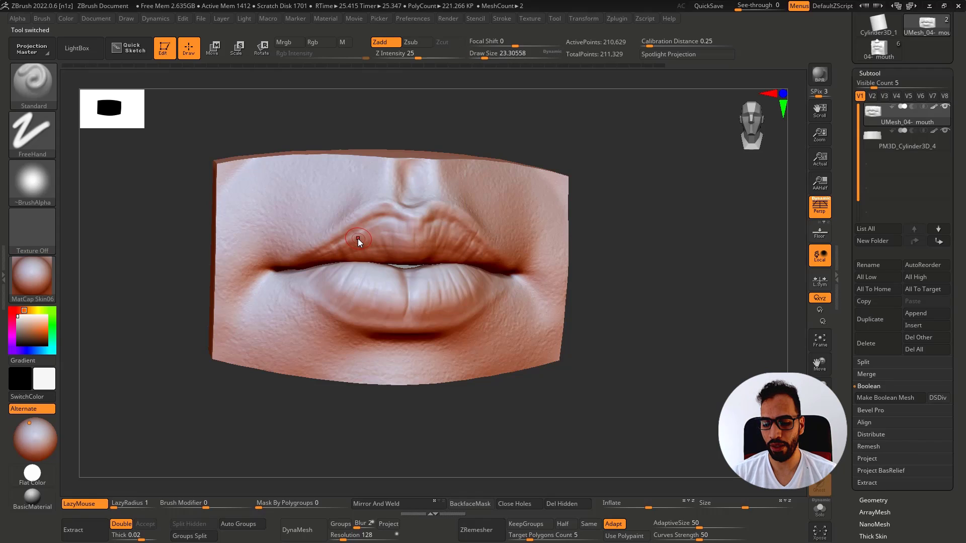
pyautogui.press('b')
pyautogui.press('c')
pyautogui.press('b')
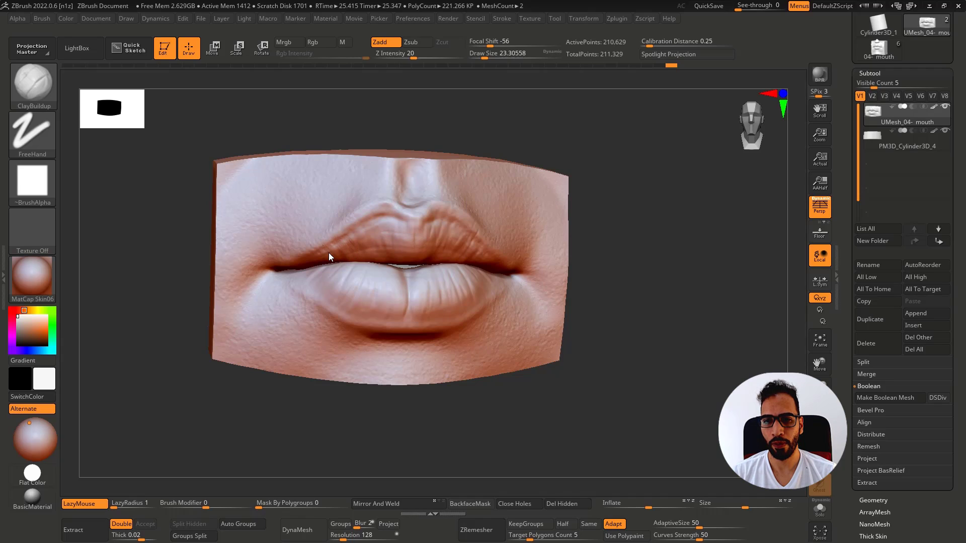
pyautogui.moveTo(513, 248); pyautogui.dragTo(471, 253, button='right')
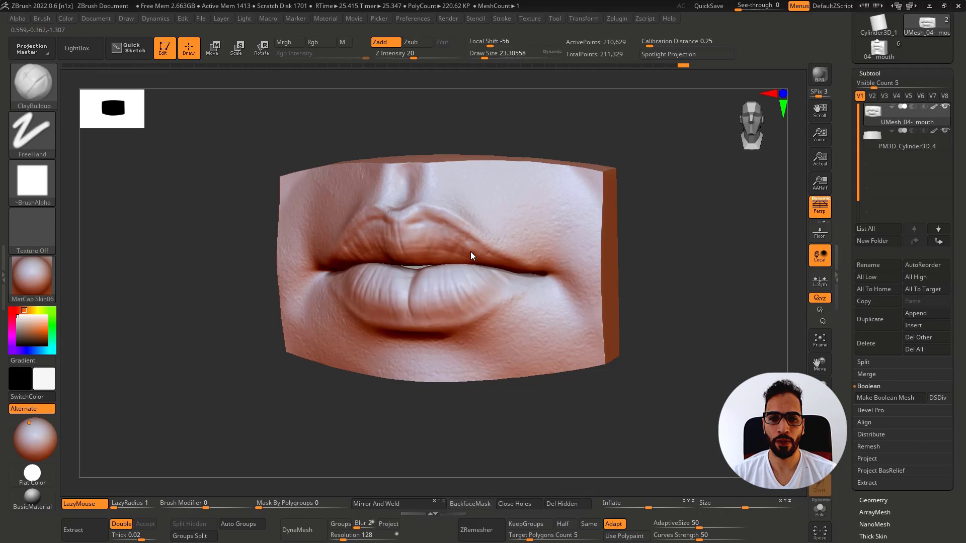
# Step: Carve fine creases across the upper lip with the DamStandard brush at Draw Size about 23
pyautogui.press('b')
pyautogui.press('d')
pyautogui.press('s')
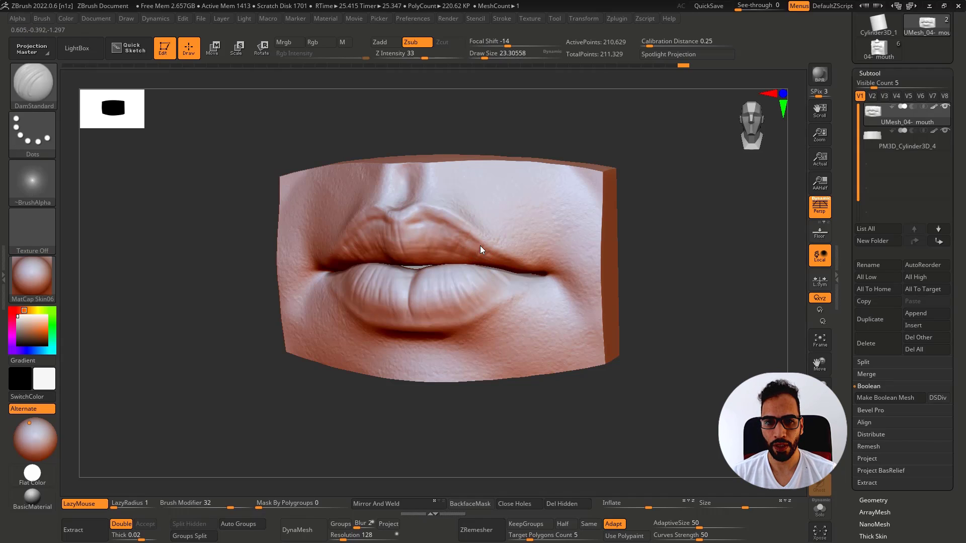
pyautogui.moveTo(474, 263); pyautogui.dragTo(376, 249, button='right')
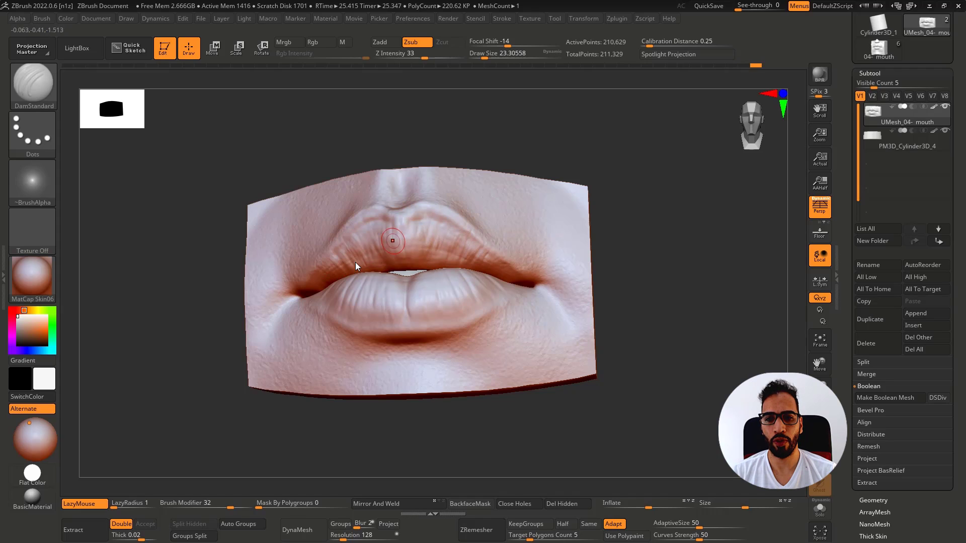
pyautogui.moveTo(355, 262); pyautogui.dragTo(359, 237)
pyautogui.moveTo(349, 274); pyautogui.dragTo(351, 288)
# Step: Carve additional fine creases into the front of the lower lip with the DamStandard brush
pyautogui.moveTo(351, 287); pyautogui.dragTo(368, 305, button='right')
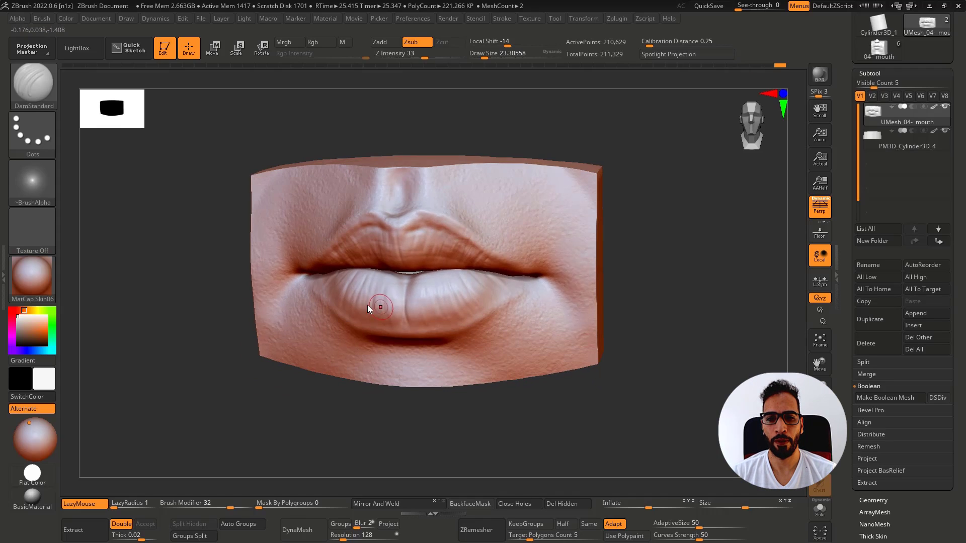
pyautogui.moveTo(381, 307); pyautogui.dragTo(443, 301)
pyautogui.moveTo(373, 308); pyautogui.dragTo(453, 304)
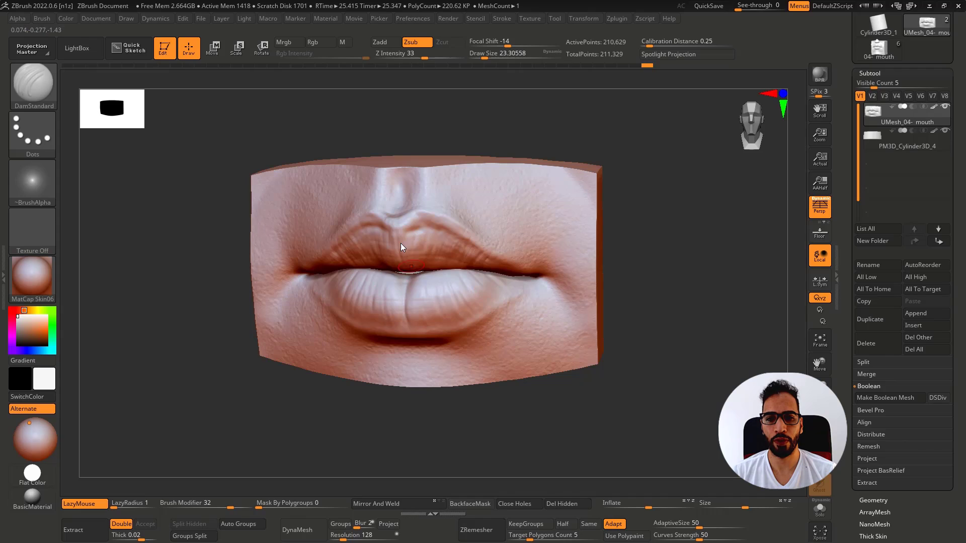
# Step: Deepen the creases at the centre of the upper lip with the DamStandard brush
pyautogui.moveTo(401, 243); pyautogui.dragTo(412, 234)
pyautogui.moveTo(409, 266)
pyautogui.mouseDown(button='right')
pyautogui.moveTo(412, 240)
pyautogui.moveTo(397, 246)
pyautogui.mouseUp(button='right')
pyautogui.moveTo(391, 239); pyautogui.dragTo(395, 265)
# Step: Extend the fine creases along the upper edge and sides of the lower lip with the DamStandard brush
pyautogui.moveTo(402, 287); pyautogui.dragTo(394, 298, button='right')
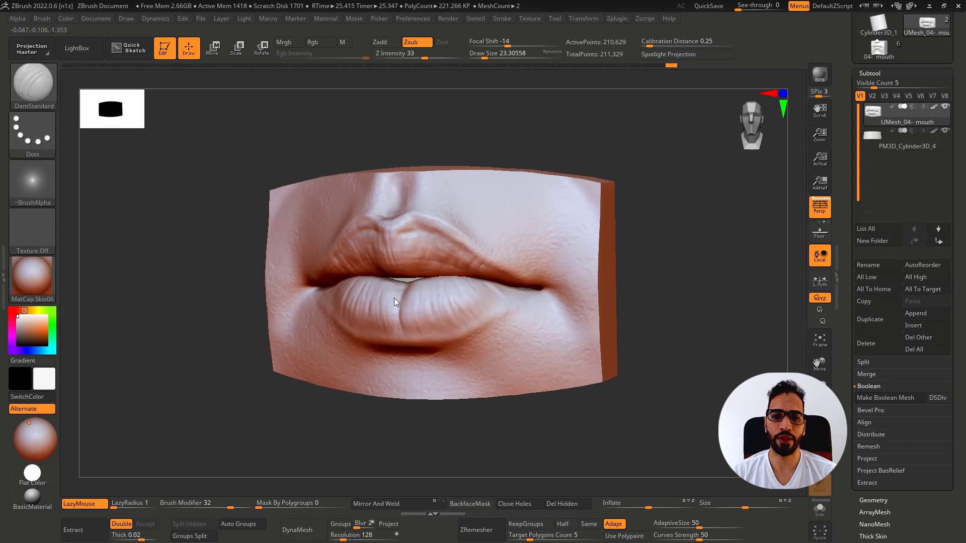
pyautogui.keyDown('ctrl'); pyautogui.moveTo(429, 250); pyautogui.dragTo(404, 306, button='right'); pyautogui.keyUp('ctrl')
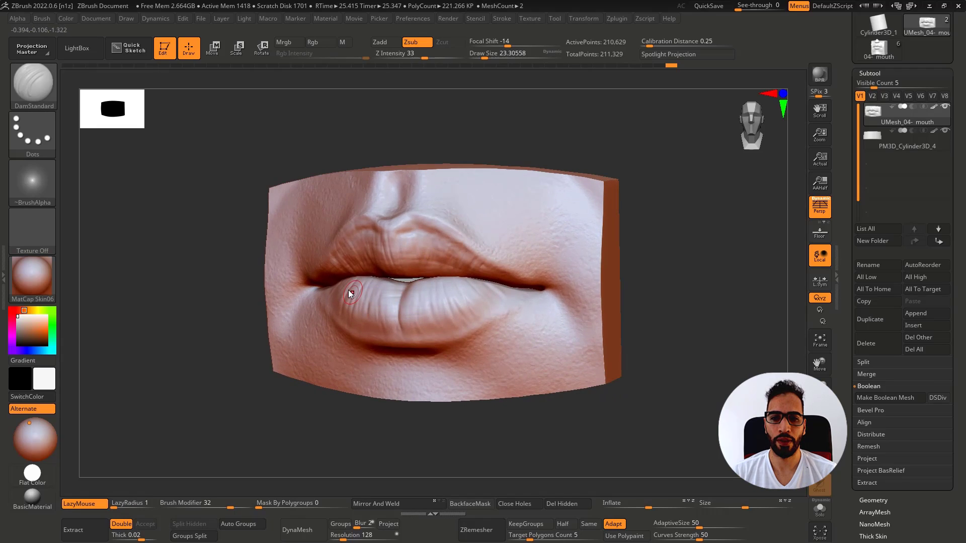
pyautogui.moveTo(448, 281); pyautogui.dragTo(476, 301)
pyautogui.moveTo(519, 290)
pyautogui.mouseDown(button='right')
pyautogui.moveTo(525, 279)
pyautogui.moveTo(427, 366)
pyautogui.mouseUp(button='right')
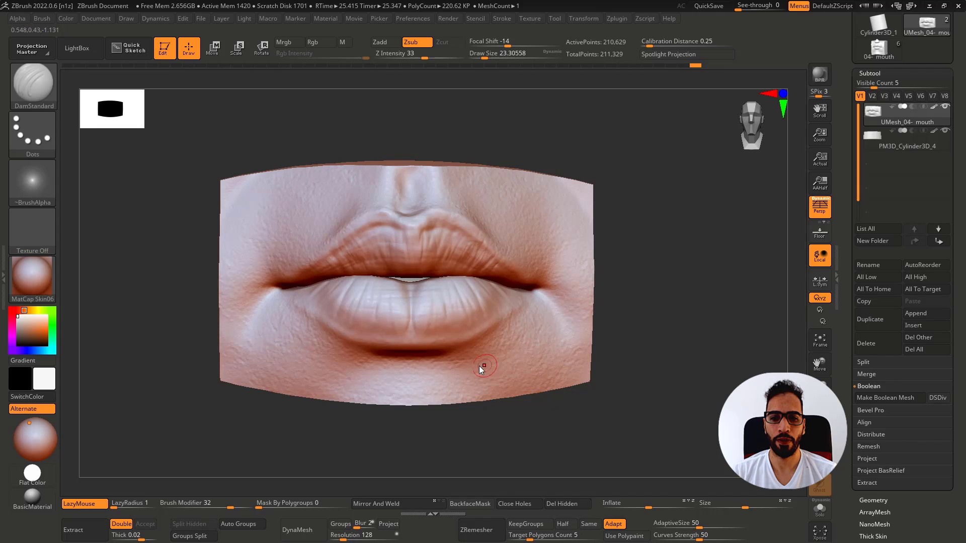
# Step: Carve fine horizontal creases across the chin below the lower lip with the DamStandard brush at Draw Size about 37
pyautogui.press('s')
pyautogui.moveTo(478, 365); pyautogui.dragTo(492, 363)
pyautogui.press('s')
pyautogui.moveTo(407, 362)
pyautogui.mouseDown()
pyautogui.moveTo(396, 364)
pyautogui.moveTo(493, 363)
pyautogui.mouseUp()
pyautogui.moveTo(572, 360); pyautogui.dragTo(470, 368)
pyautogui.moveTo(550, 369); pyautogui.dragTo(467, 378)
pyautogui.moveTo(532, 378); pyautogui.dragTo(427, 385)
pyautogui.moveTo(349, 381); pyautogui.dragTo(427, 385)
pyautogui.moveTo(366, 364); pyautogui.dragTo(448, 361)
pyautogui.moveTo(455, 358); pyautogui.dragTo(403, 361)
pyautogui.moveTo(368, 367); pyautogui.dragTo(332, 355)
pyautogui.moveTo(271, 339); pyautogui.dragTo(325, 352)
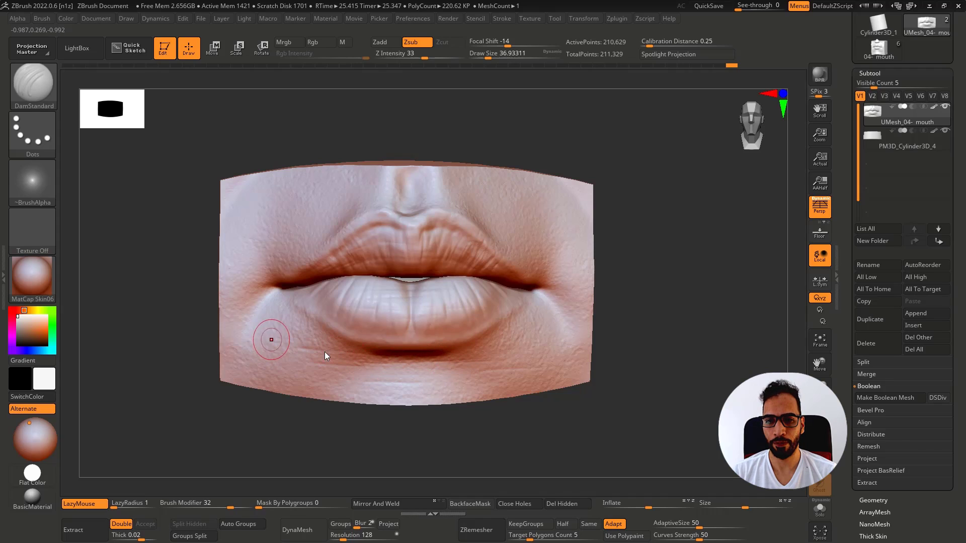
# Step: Add faint creases to the skin below the mouth corners with DamStandard and smooth the skin above the upper lip
pyautogui.moveTo(289, 323)
pyautogui.mouseDown()
pyautogui.moveTo(322, 346)
pyautogui.moveTo(302, 349)
pyautogui.mouseUp()
pyautogui.moveTo(517, 341); pyautogui.dragTo(482, 345)
pyautogui.moveTo(546, 339)
pyautogui.mouseDown()
pyautogui.moveTo(501, 351)
pyautogui.moveTo(558, 342)
pyautogui.mouseUp()
pyautogui.keyDown('shift'); pyautogui.moveTo(524, 213); pyautogui.dragTo(520, 181); pyautogui.keyUp('shift')
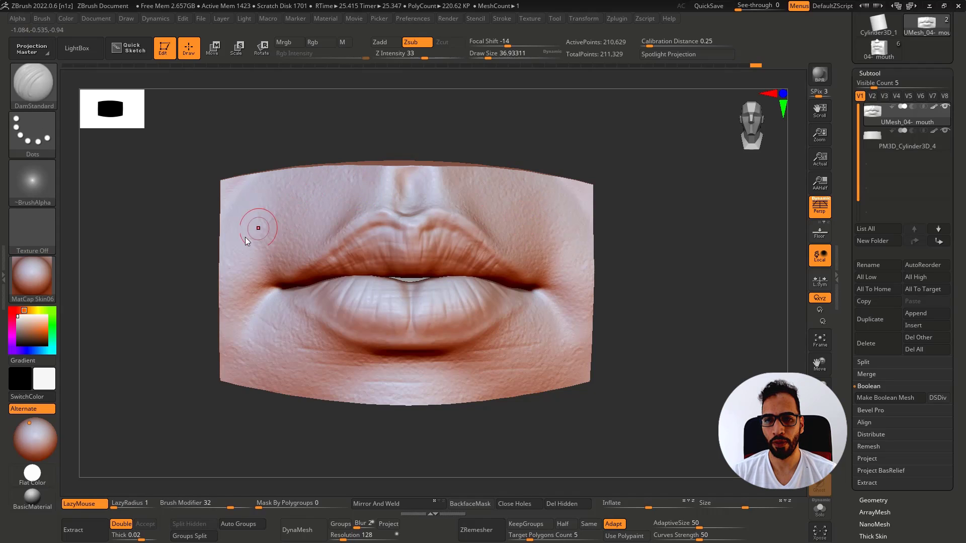
# Step: Add small raised bumps to the chin and cheek skin with the Standard brush at Draw Size about 14
pyautogui.press('1')
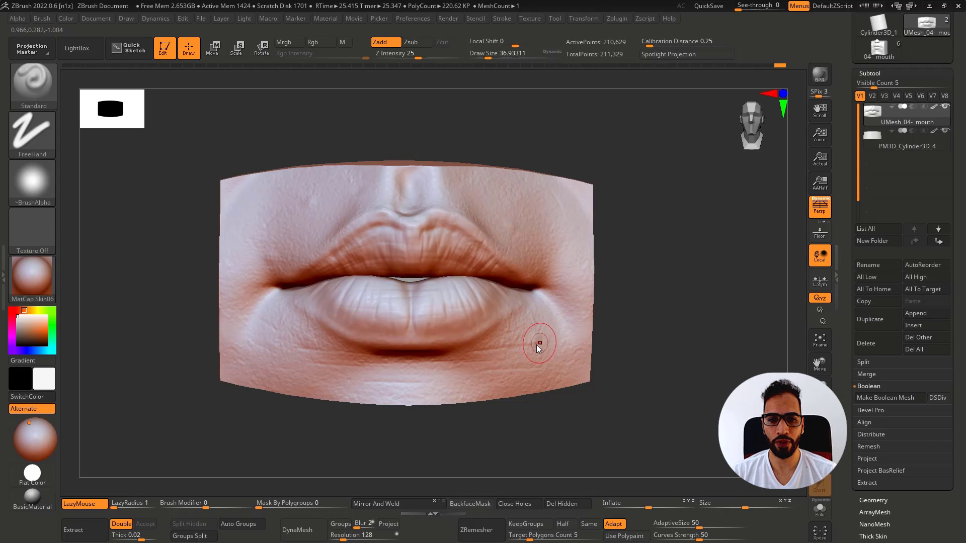
pyautogui.press('[')
pyautogui.click(527, 362)
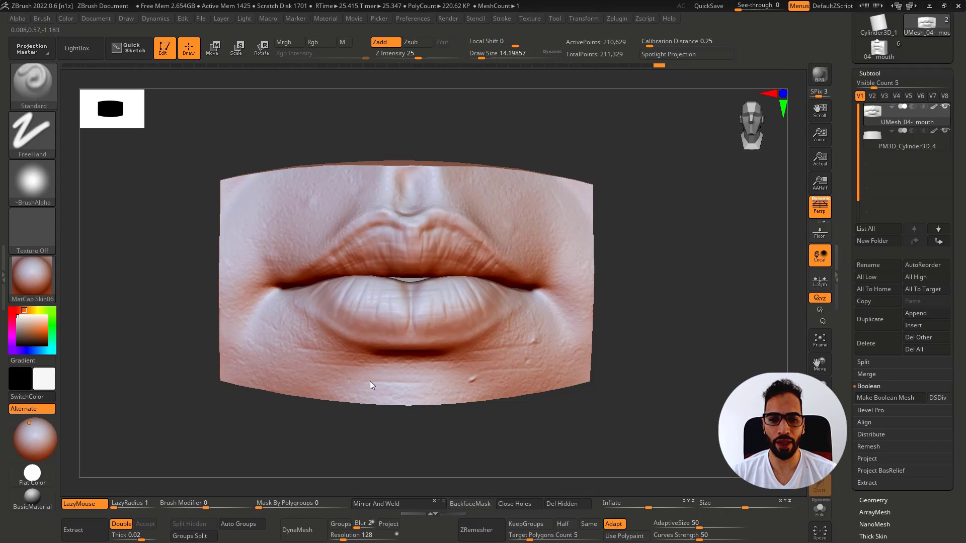
pyautogui.click(332, 370)
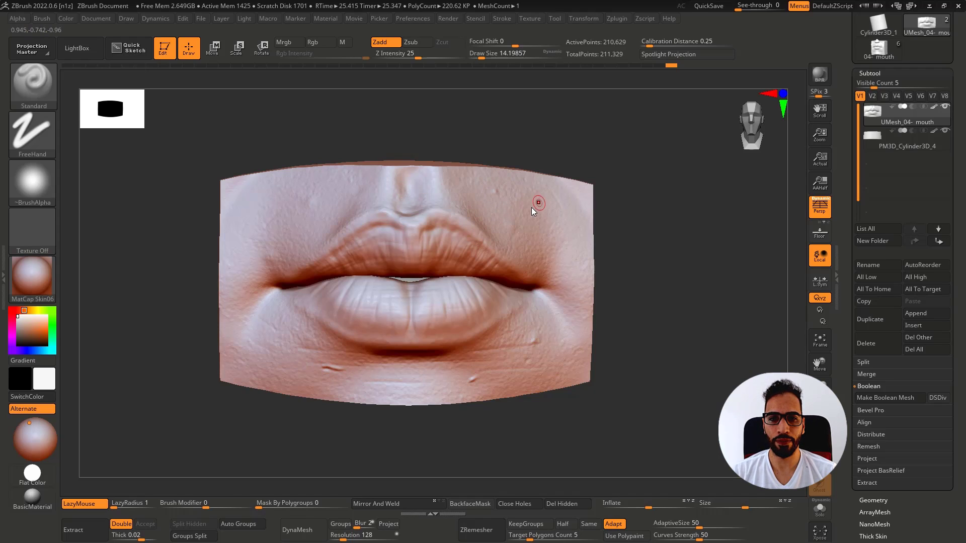
pyautogui.moveTo(532, 207); pyautogui.dragTo(557, 198, button='right')
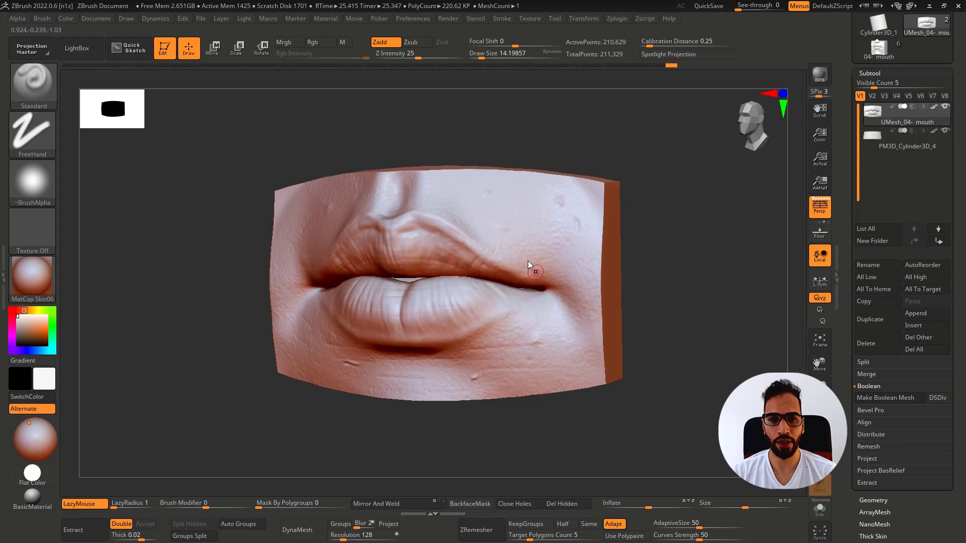
pyautogui.keyDown('shift'); pyautogui.moveTo(528, 263); pyautogui.dragTo(570, 251, button='right'); pyautogui.keyUp('shift')
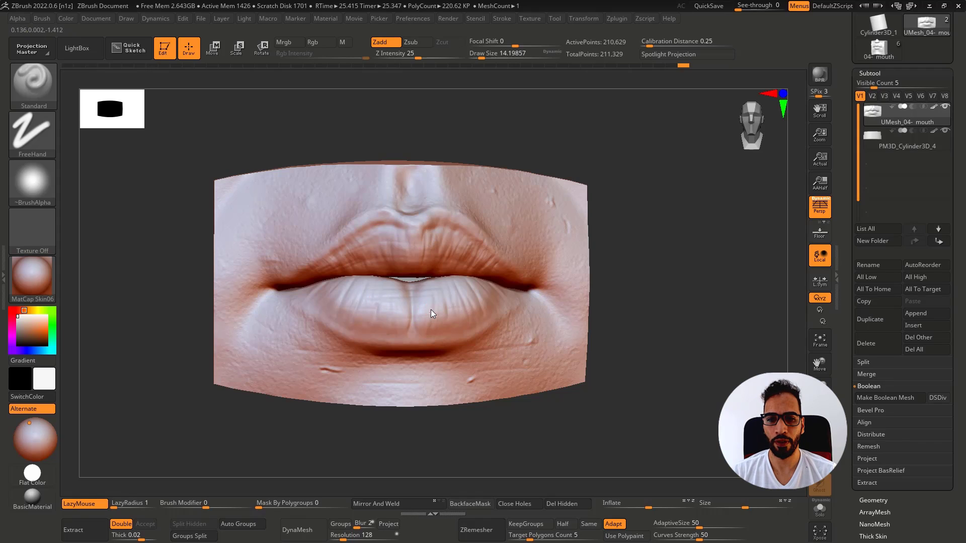
# Step: Add subtle raised detail to both lips with the Standard brush and soften it on the lower lip
pyautogui.moveTo(430, 309); pyautogui.dragTo(444, 320)
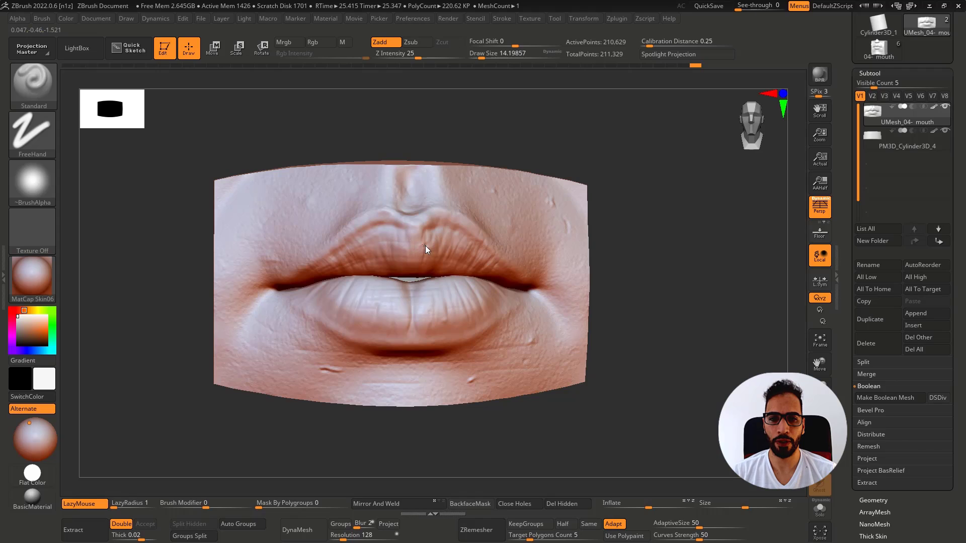
pyautogui.keyDown('shift'); pyautogui.moveTo(446, 324); pyautogui.dragTo(431, 322); pyautogui.keyUp('shift')
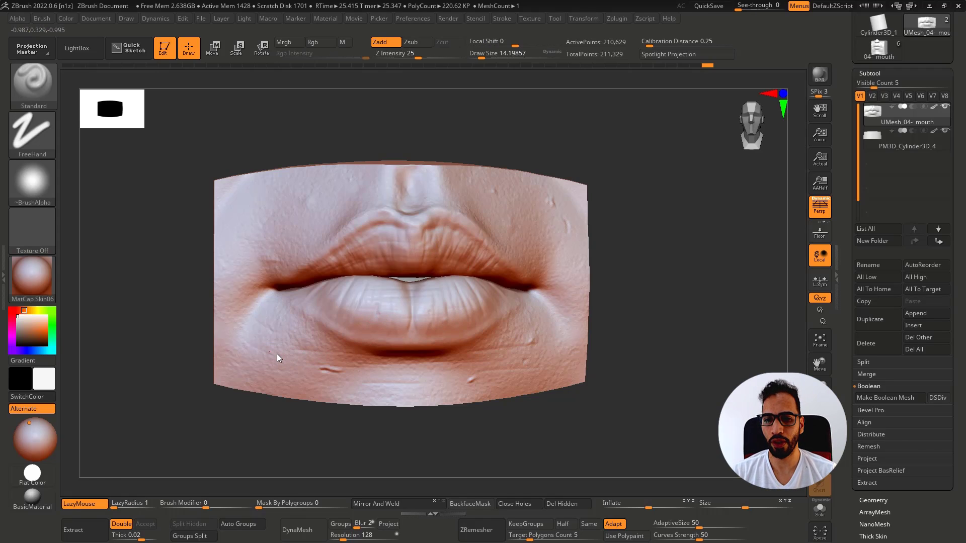
pyautogui.moveTo(327, 325); pyautogui.dragTo(364, 340)
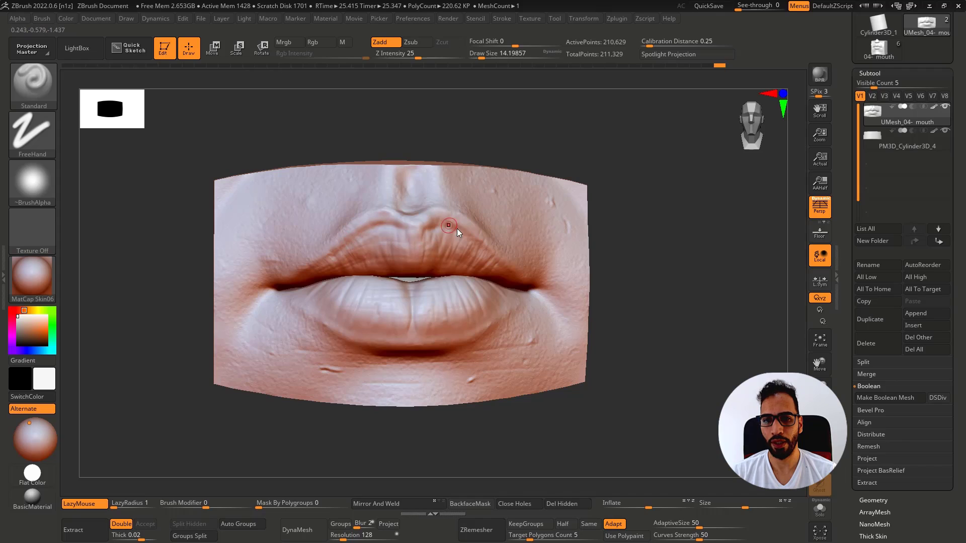
pyautogui.moveTo(457, 228)
pyautogui.mouseDown()
pyautogui.moveTo(466, 228)
pyautogui.moveTo(418, 220)
pyautogui.mouseUp()
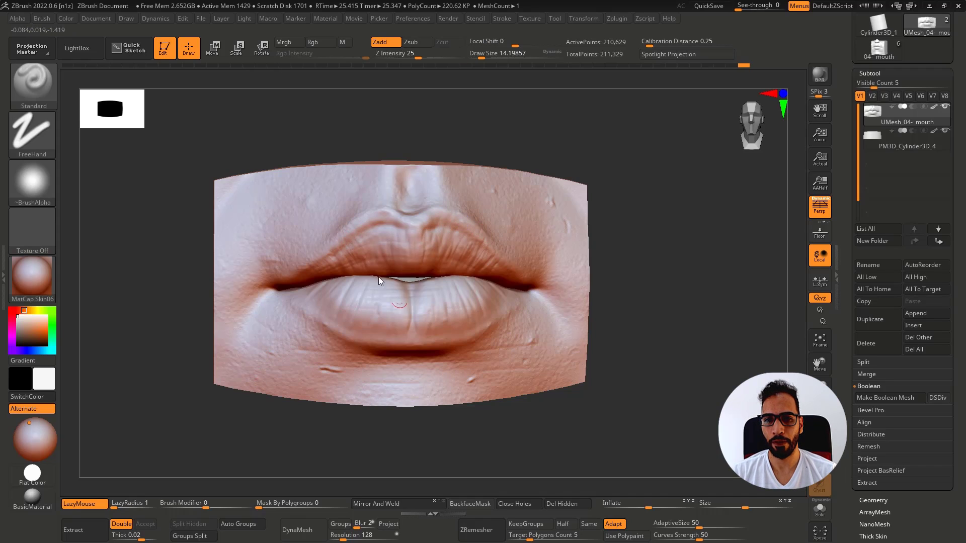
# Step: Render the detailed mouth with BPR shadows from a slightly turned front view
pyautogui.moveTo(676, 216); pyautogui.dragTo(660, 215)
pyautogui.moveTo(573, 229); pyautogui.dragTo(558, 228, button='right')
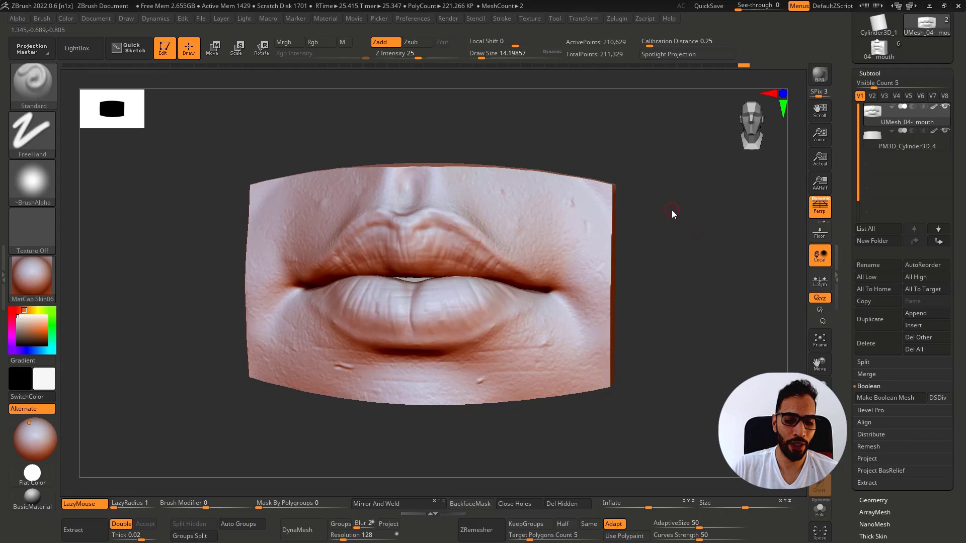
pyautogui.press('shift')
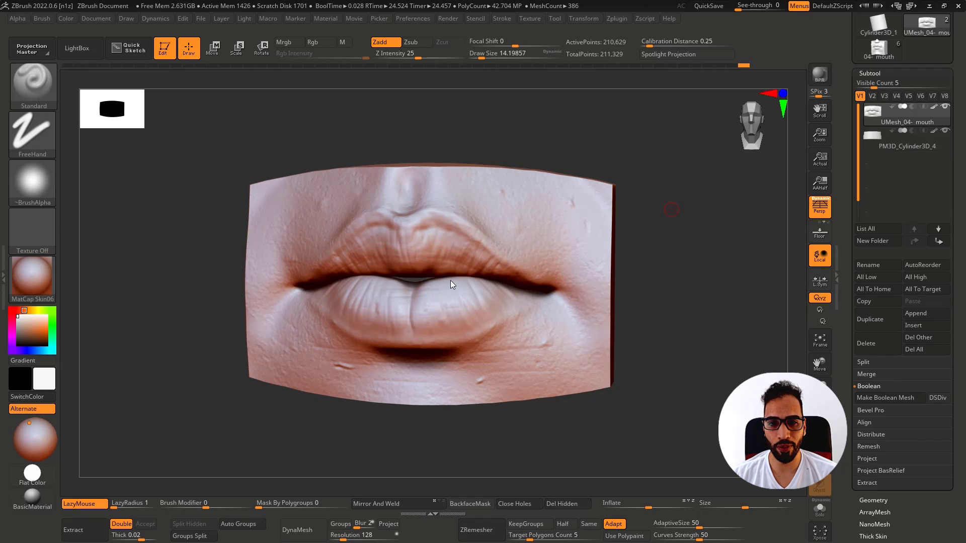
pyautogui.moveTo(418, 291)
pyautogui.mouseDown()
pyautogui.moveTo(460, 326)
pyautogui.moveTo(425, 312)
pyautogui.mouseUp()
pyautogui.moveTo(324, 301); pyautogui.dragTo(340, 308)
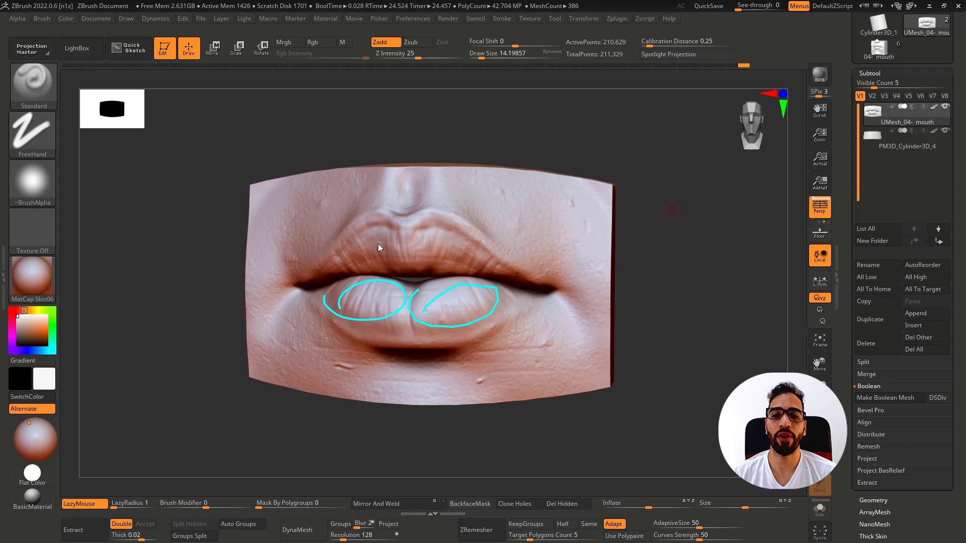
pyautogui.moveTo(397, 271)
pyautogui.mouseDown()
pyautogui.moveTo(347, 270)
pyautogui.moveTo(353, 251)
pyautogui.mouseUp()
pyautogui.moveTo(443, 247)
pyautogui.mouseDown()
pyautogui.moveTo(500, 272)
pyautogui.moveTo(453, 242)
pyautogui.mouseUp()
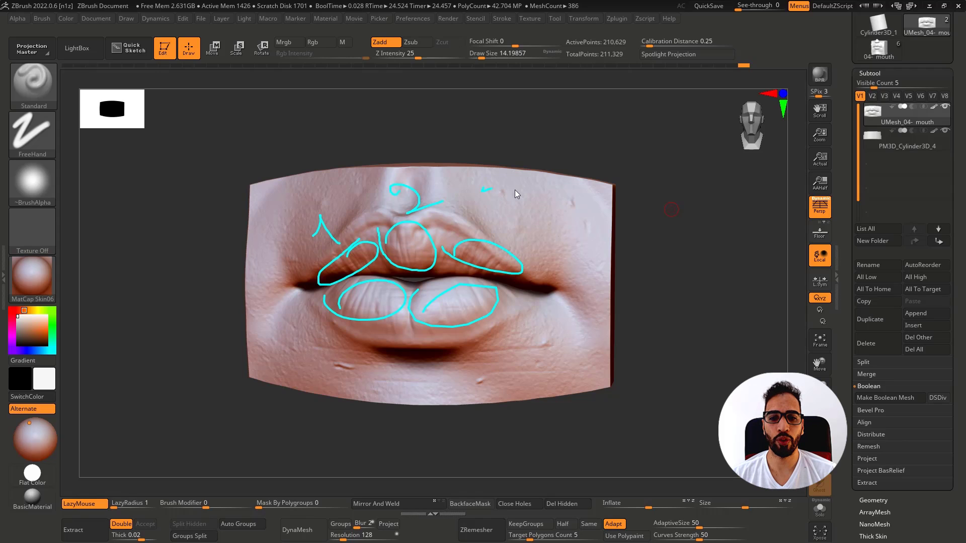
pyautogui.moveTo(442, 353); pyautogui.dragTo(471, 384)
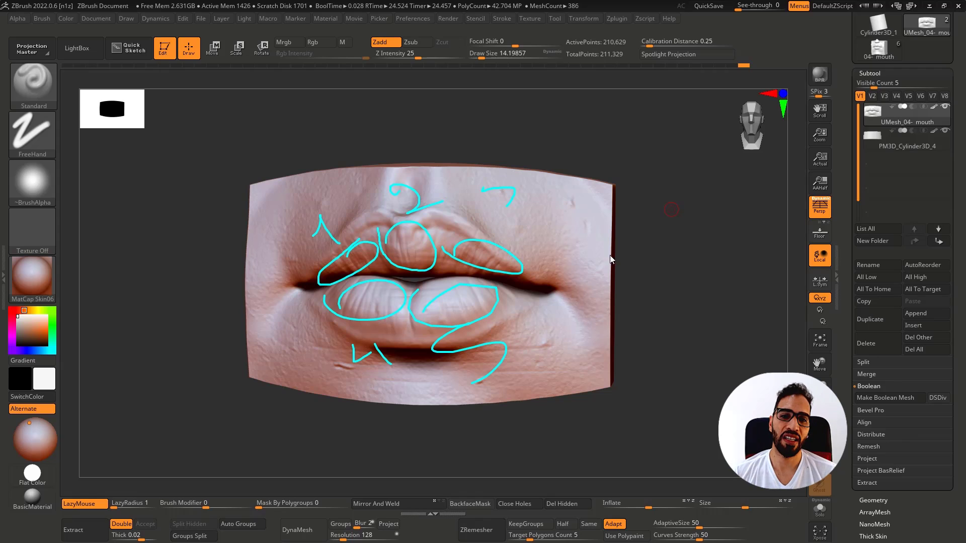
pyautogui.moveTo(500, 219)
pyautogui.mouseDown()
pyautogui.moveTo(581, 337)
pyautogui.moveTo(595, 213)
pyautogui.moveTo(506, 211)
pyautogui.moveTo(496, 361)
pyautogui.mouseUp()
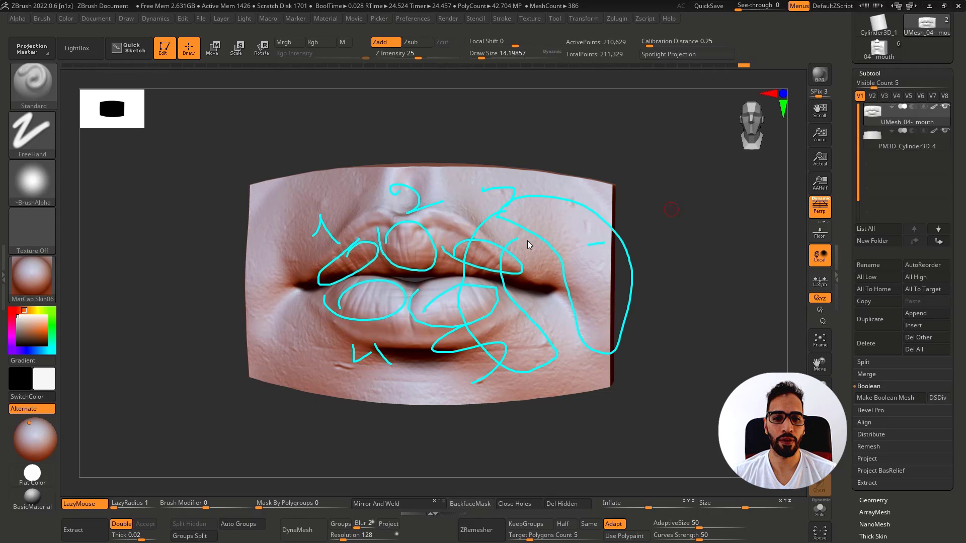
pyautogui.moveTo(524, 244); pyautogui.dragTo(581, 339)
pyautogui.moveTo(570, 268); pyautogui.dragTo(661, 254)
pyautogui.moveTo(572, 291); pyautogui.dragTo(664, 283)
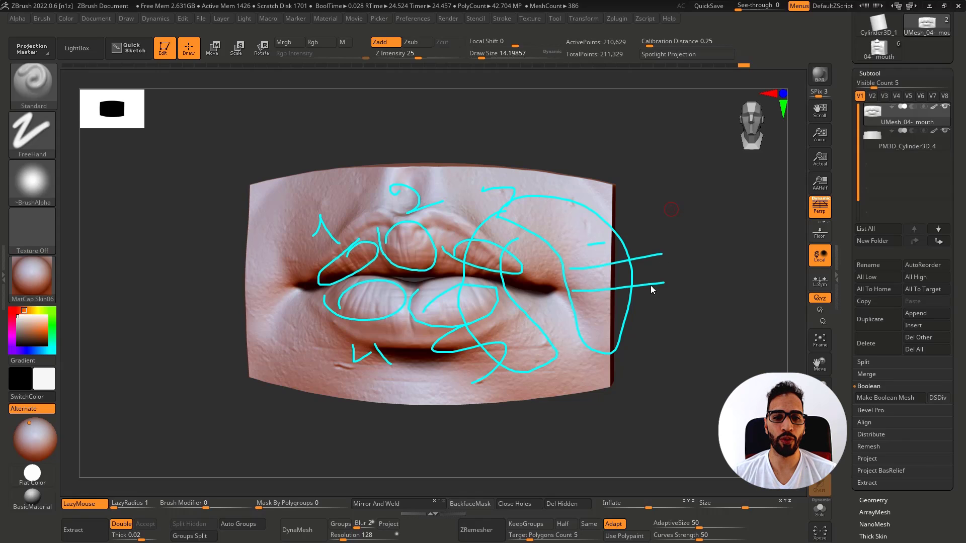
pyautogui.moveTo(592, 274); pyautogui.dragTo(666, 249)
pyautogui.moveTo(597, 254); pyautogui.dragTo(633, 267)
pyautogui.moveTo(575, 276)
pyautogui.mouseDown()
pyautogui.moveTo(599, 303)
pyautogui.moveTo(635, 291)
pyautogui.mouseUp()
pyautogui.press('Escape')
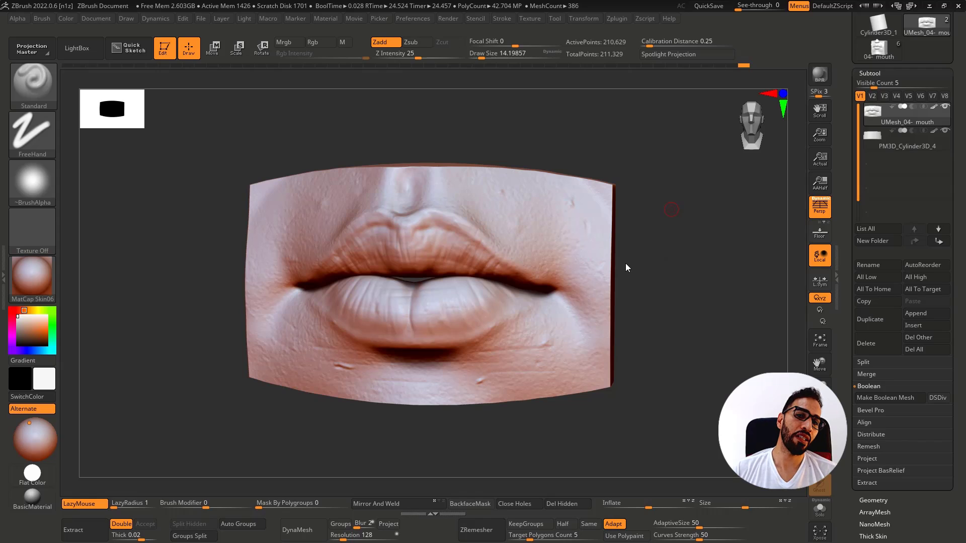